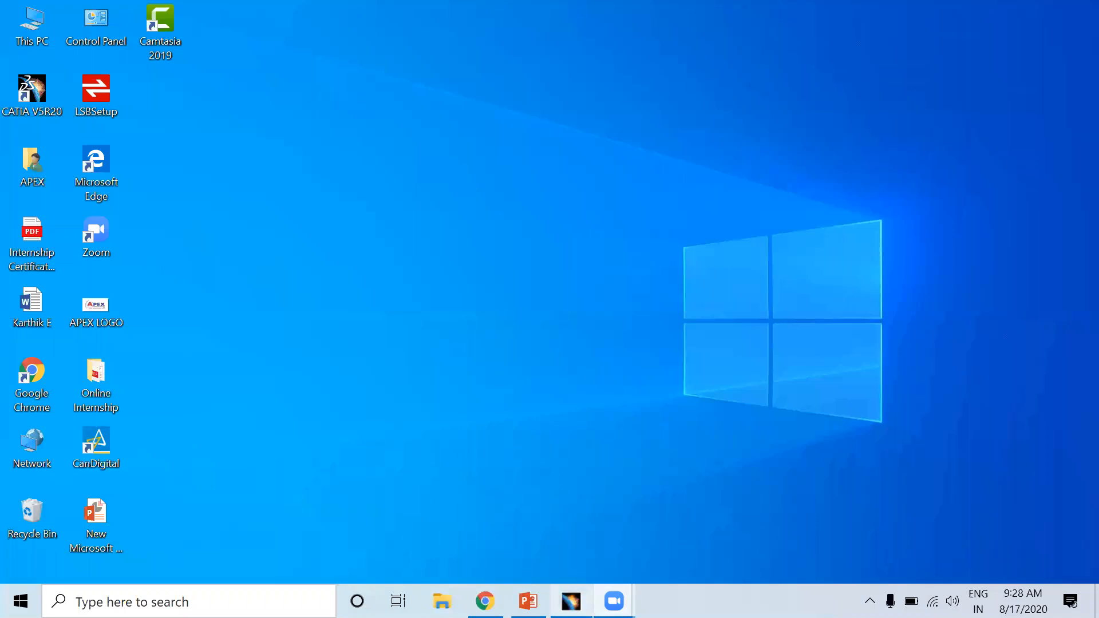
Step: Switch to CATIA V5, close the open Product1 document and exit the program
mouse_move(571, 600)
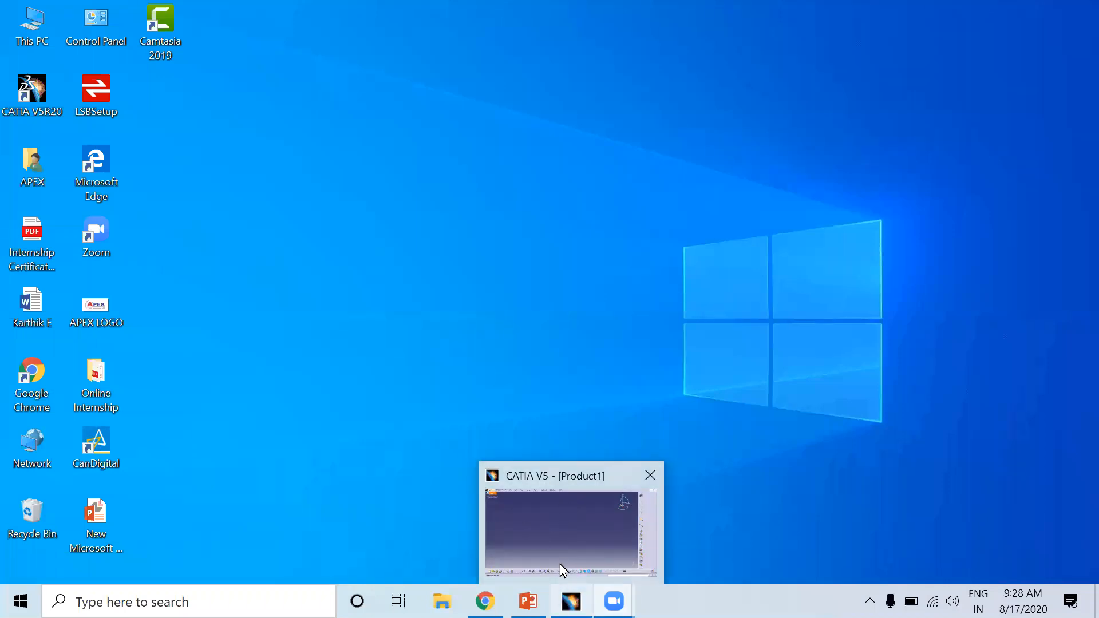
left_click(540, 523)
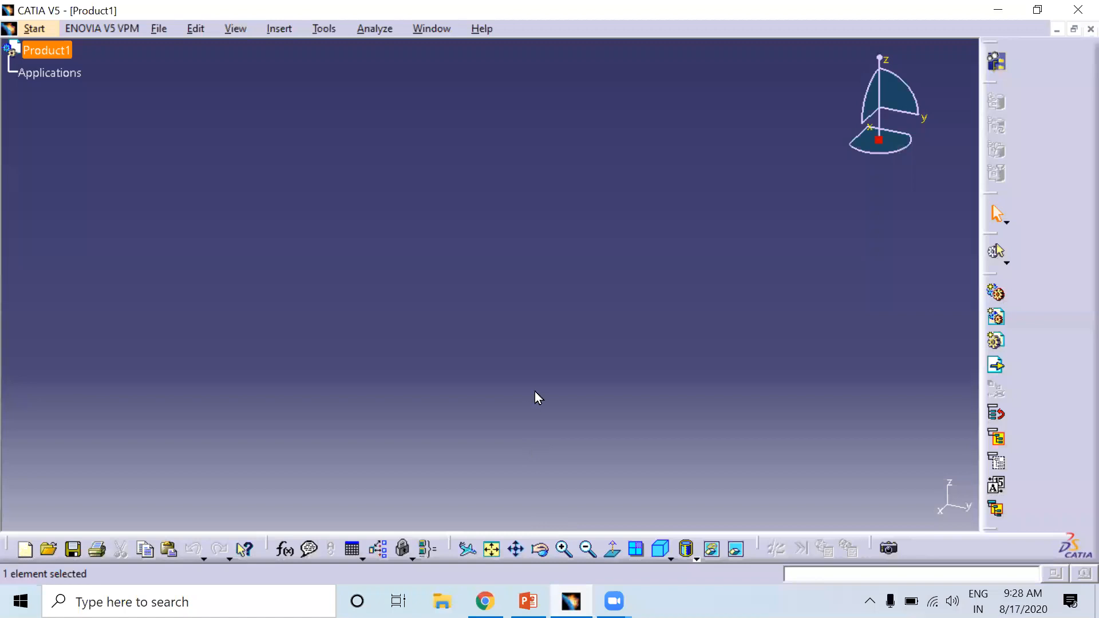
left_click(1074, 30)
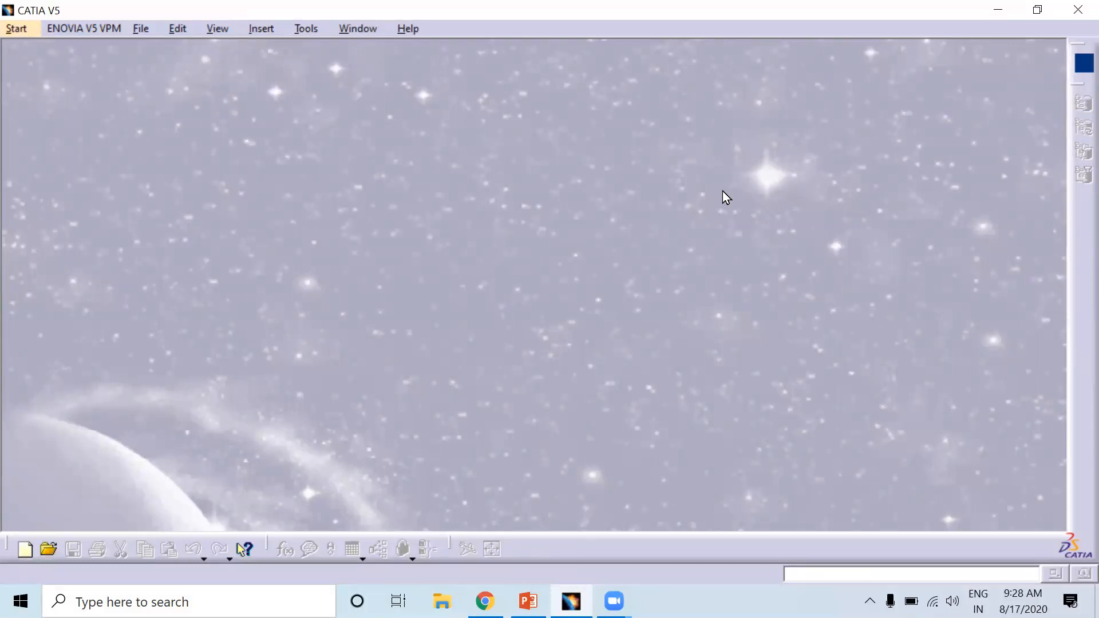
left_click(1077, 9)
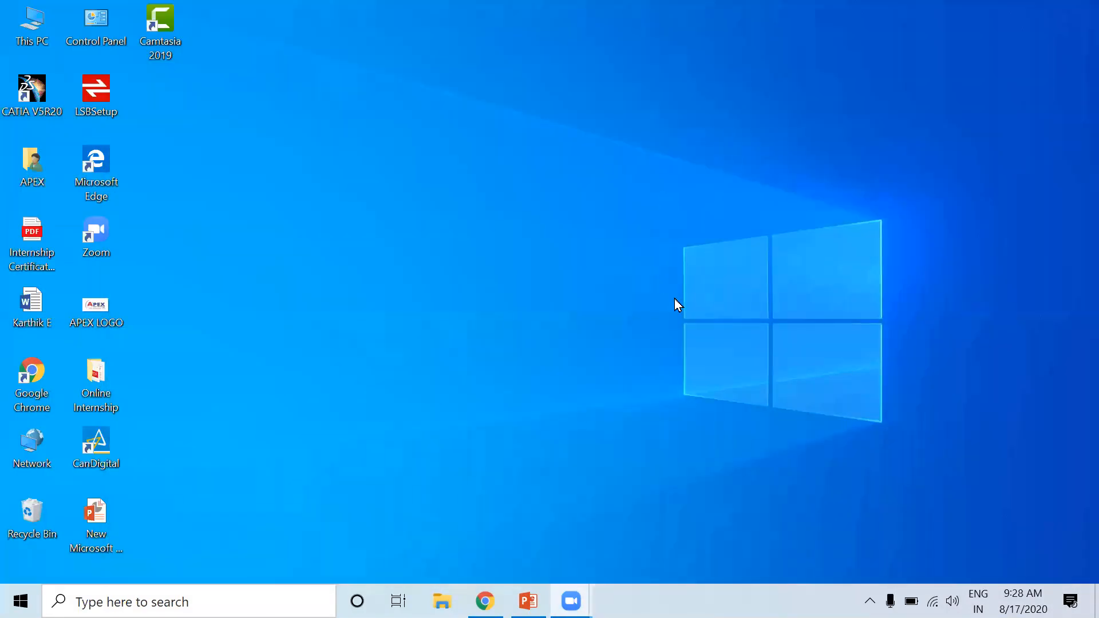
Step: Launch CATIA V5R20 in a maximized window and close the default product document
double_click(29, 111)
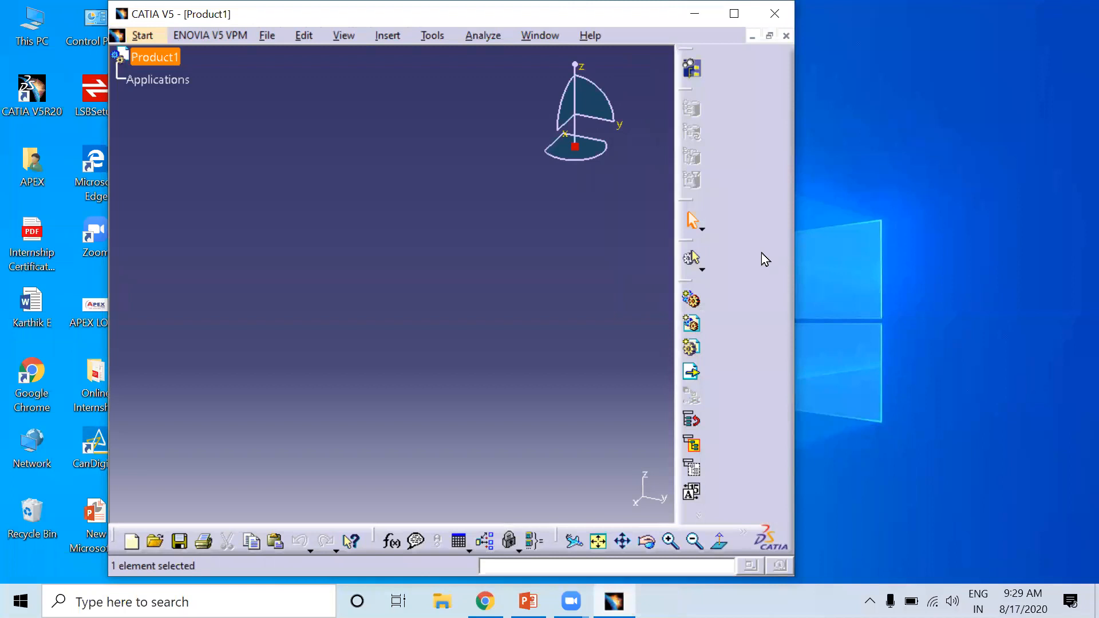
key("super+Up")
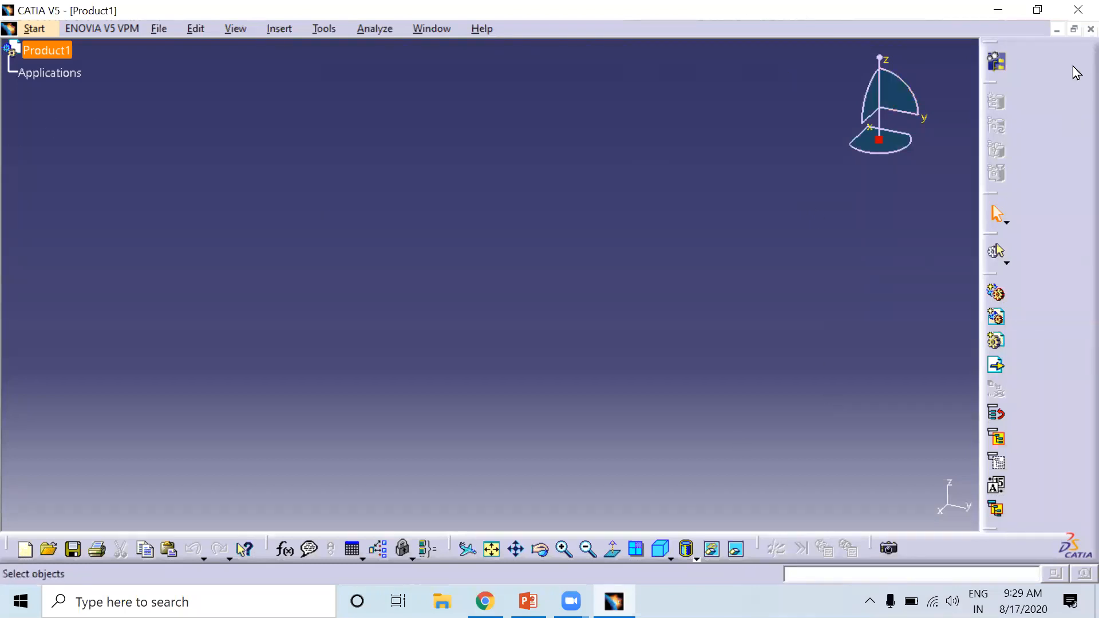
left_click(1074, 31)
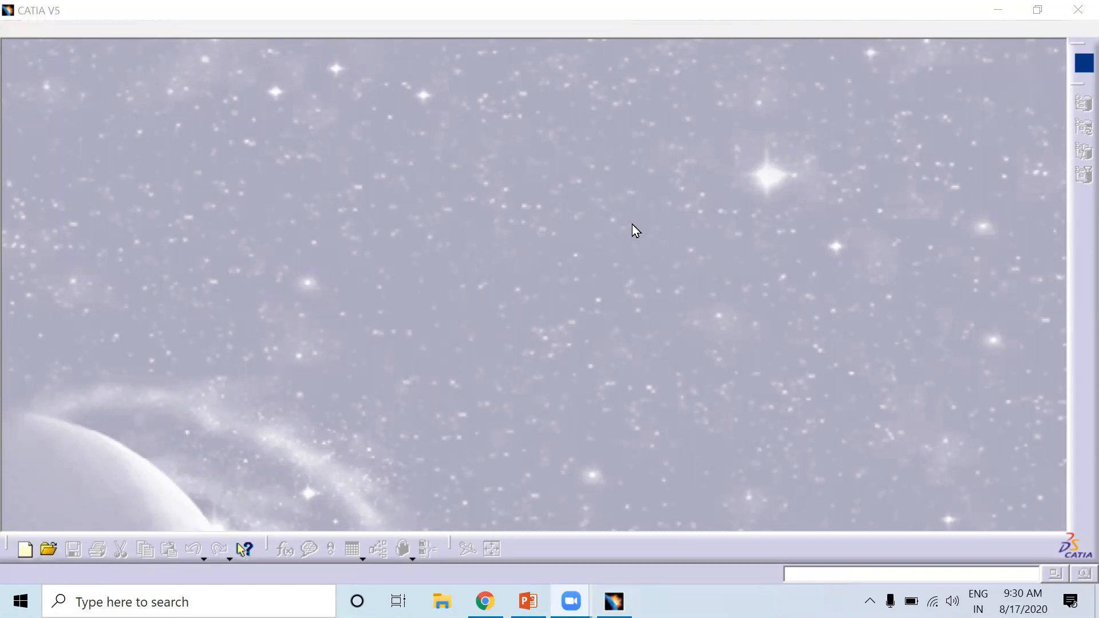
left_click(24, 30)
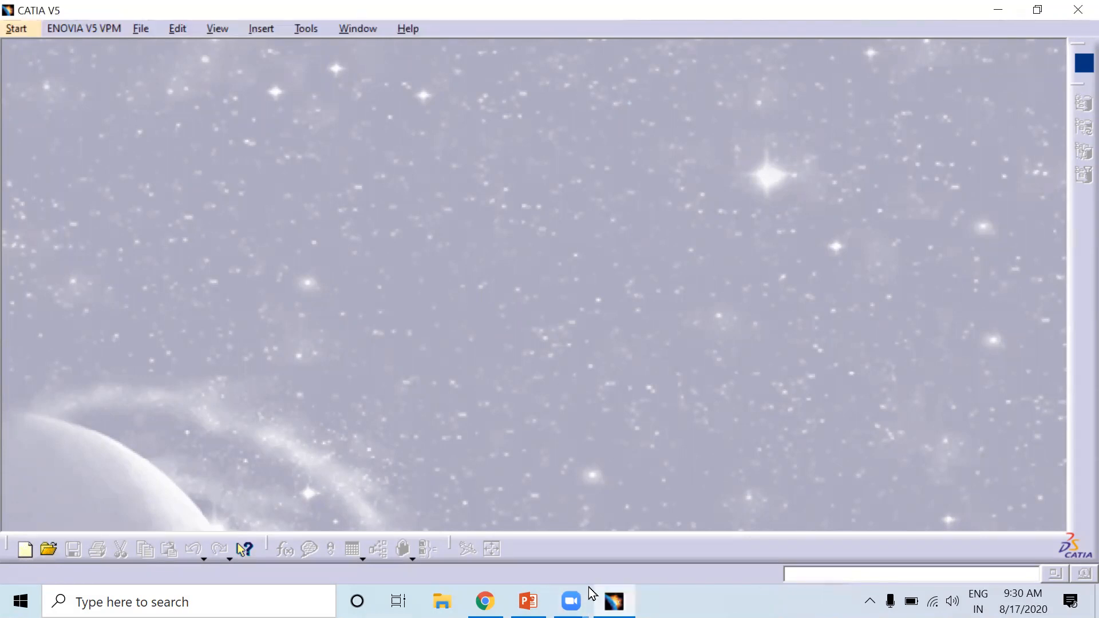
left_click(529, 601)
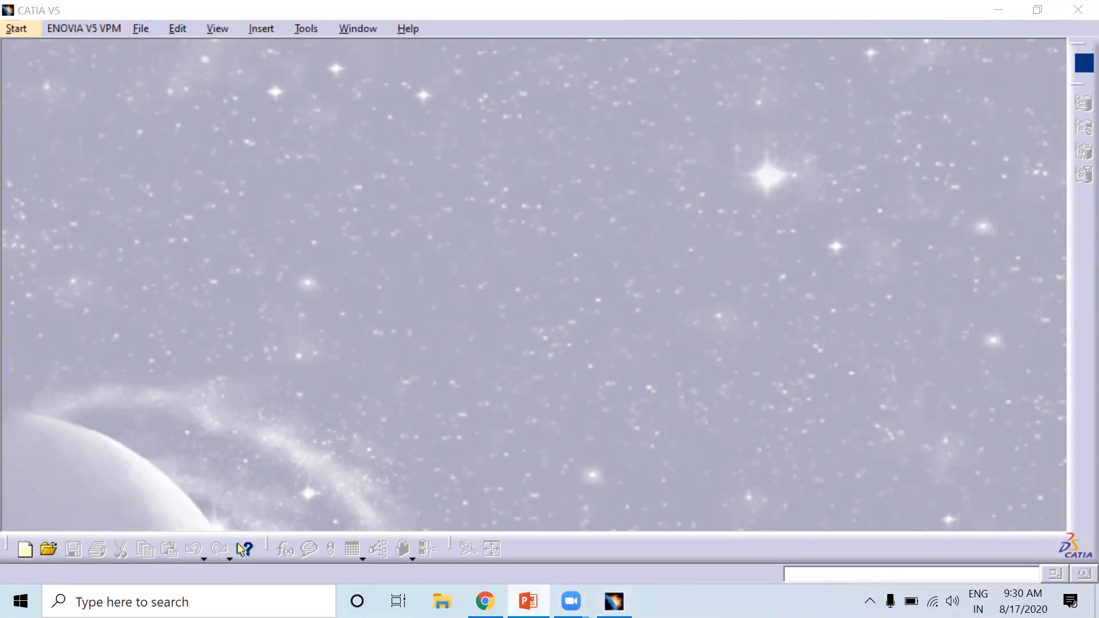
left_click_drag(467, 332, 607, 335)
left_click(1002, 13)
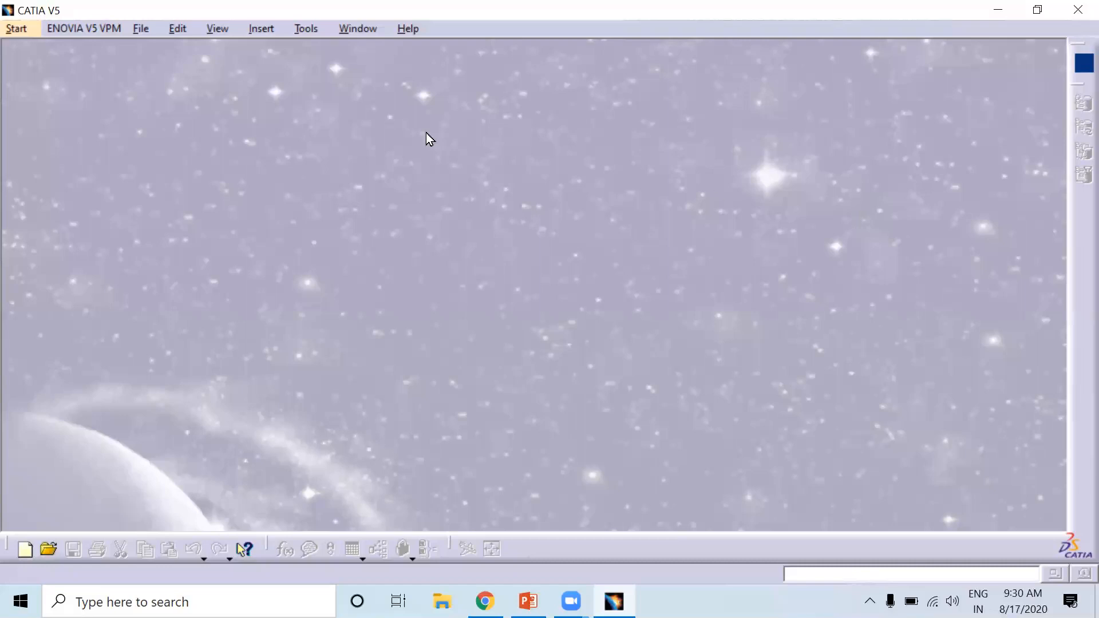
Step: Create a new part named Apex through the Mechanical Design Sketcher workbench, with hybrid design enabled
left_click(14, 29)
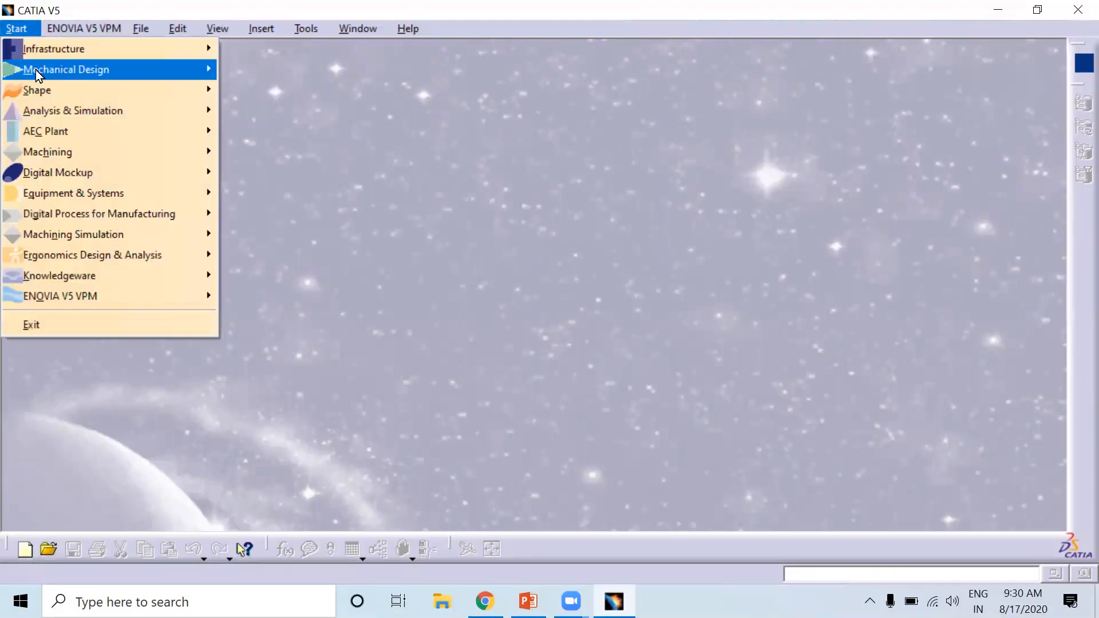
mouse_move(35, 70)
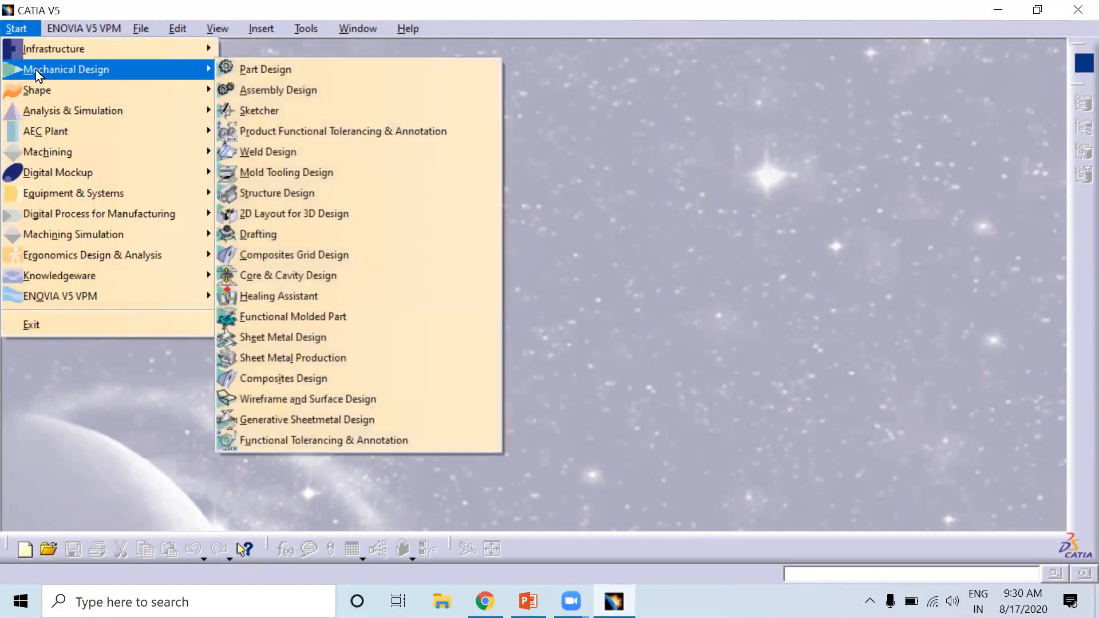
left_click(284, 115)
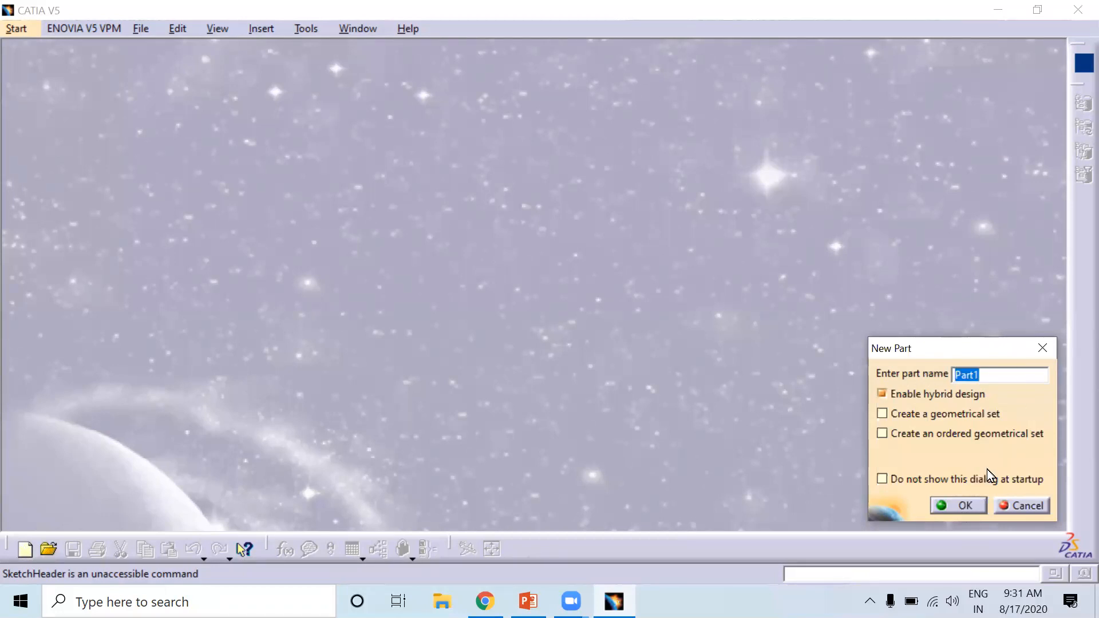
type("Apex")
left_click(962, 506)
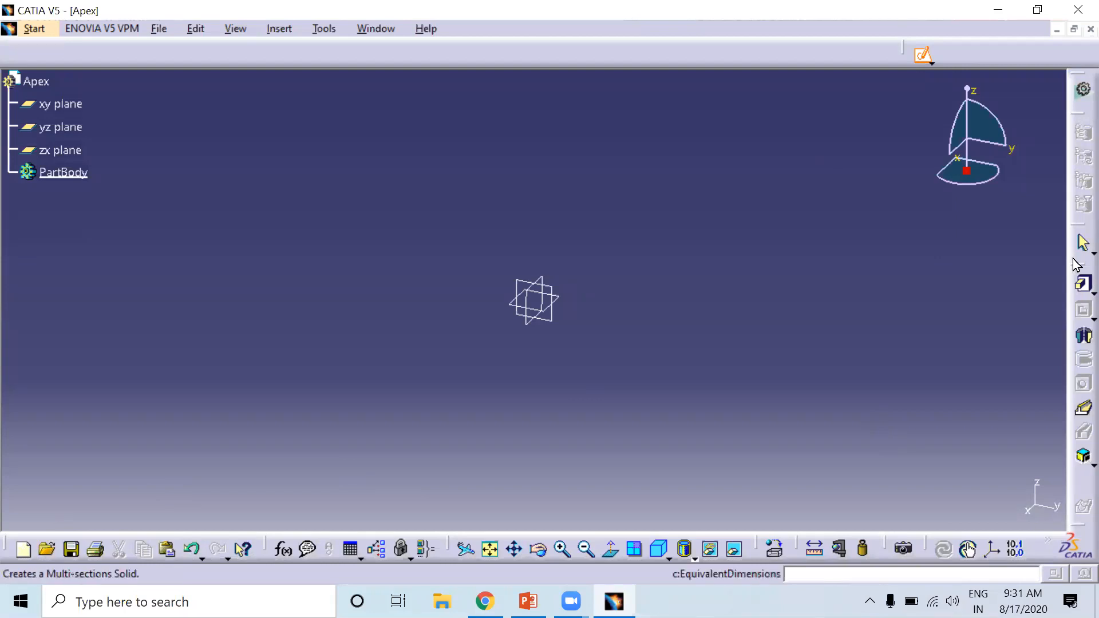
Step: Start a sketch on the yz plane of the Apex part and close the part without saving it
left_click(922, 54)
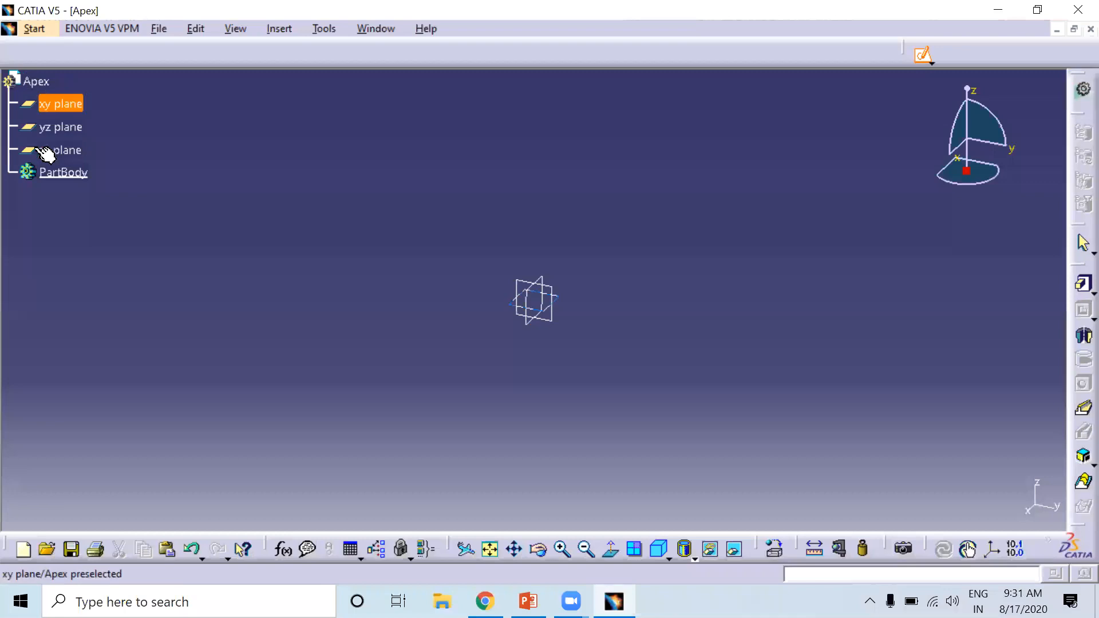
scroll(37, 155, "up", 1)
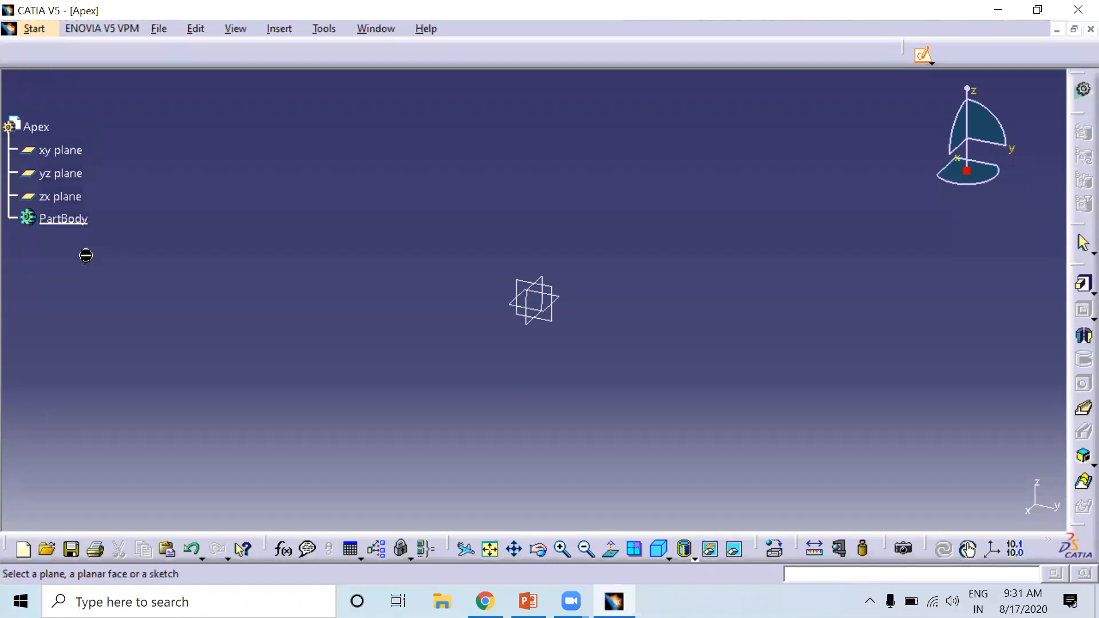
left_click(82, 182)
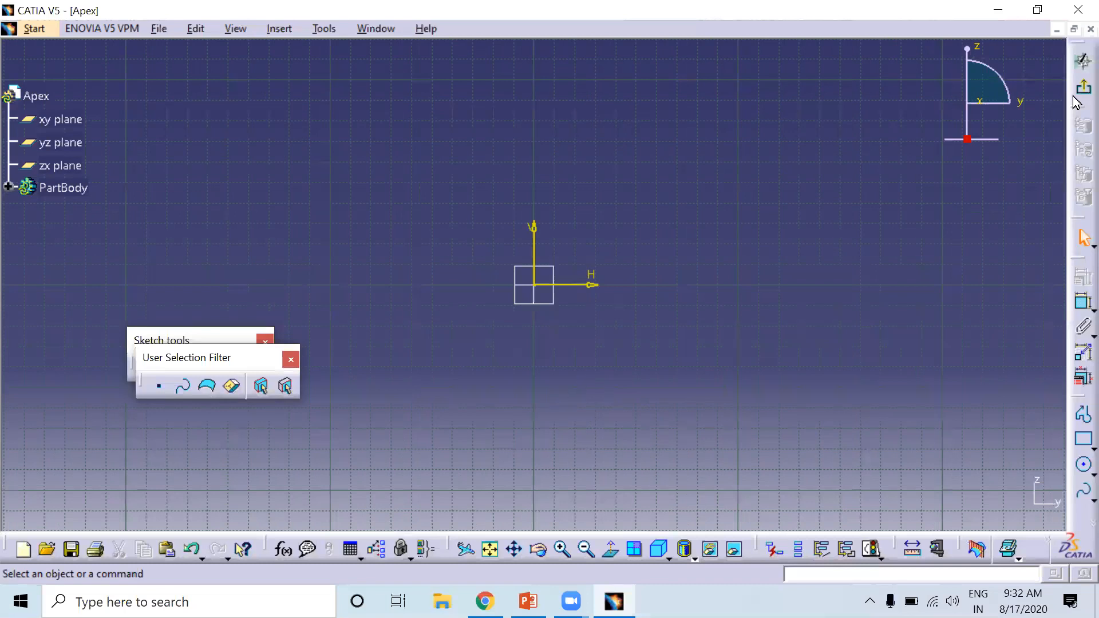
left_click(1075, 30)
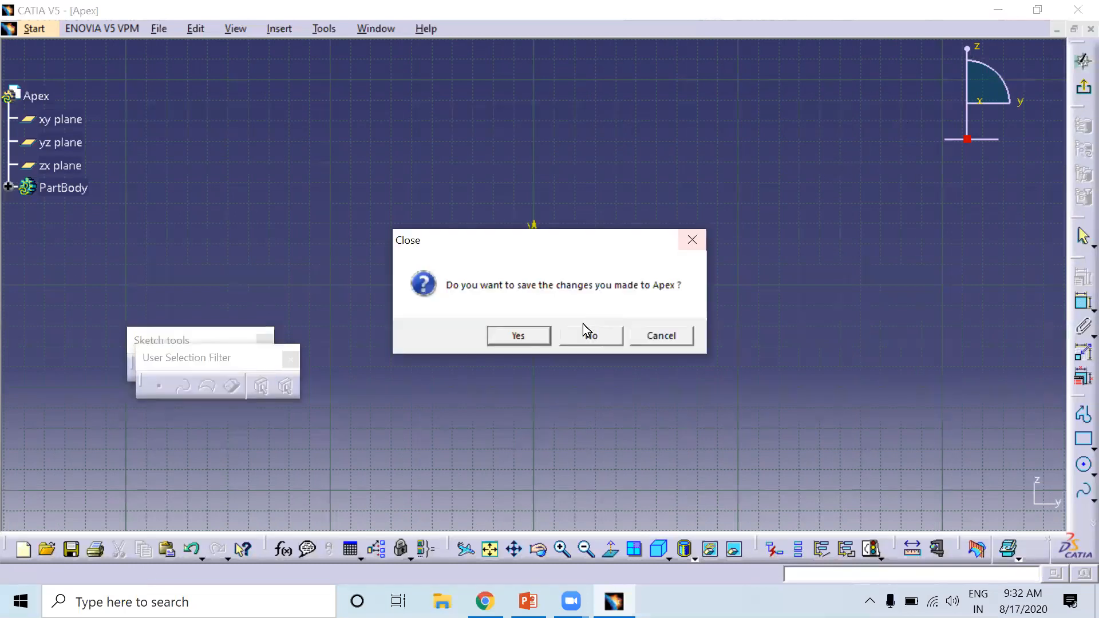
left_click(584, 331)
Step: Create a new part with the default name through the Sketcher workbench and leave the pending sketch command
left_click(19, 31)
mouse_move(43, 72)
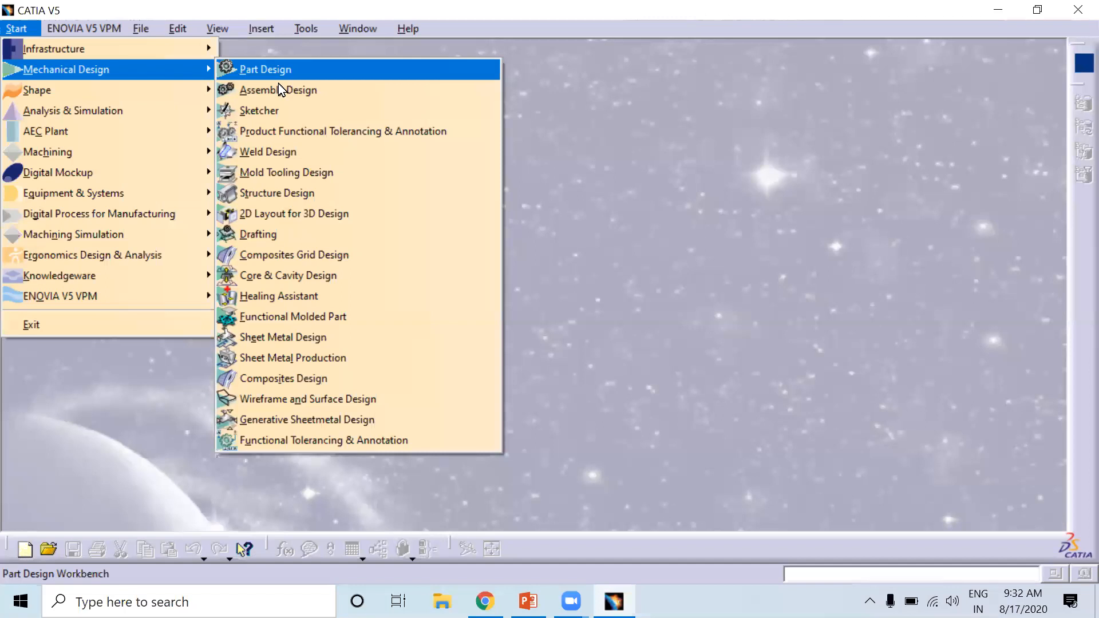
key("Left")
key("Left")
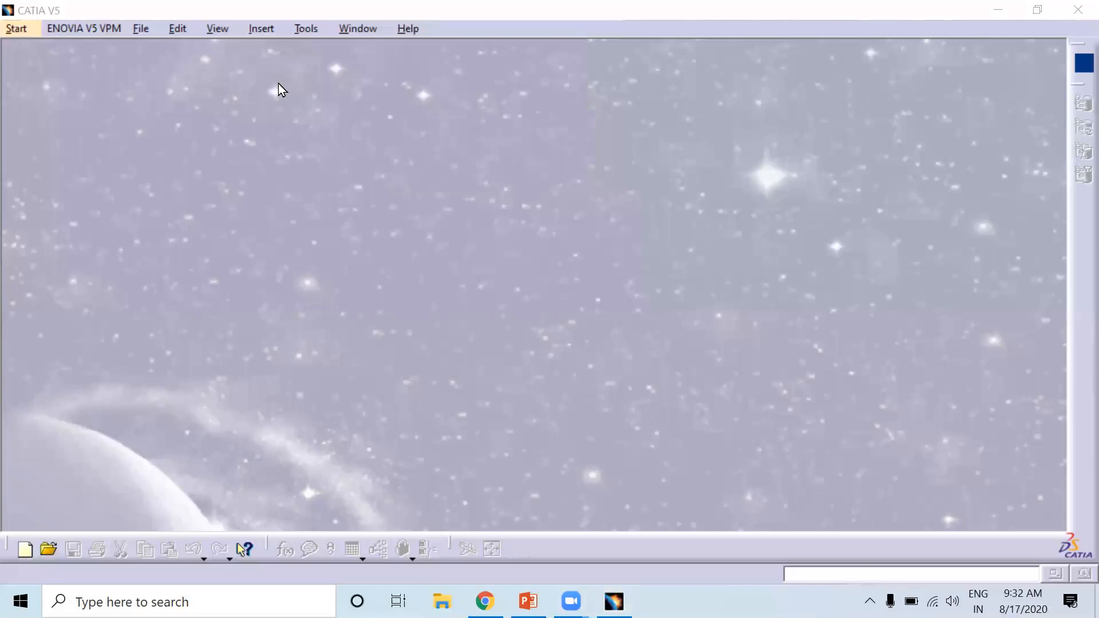
left_click(30, 34)
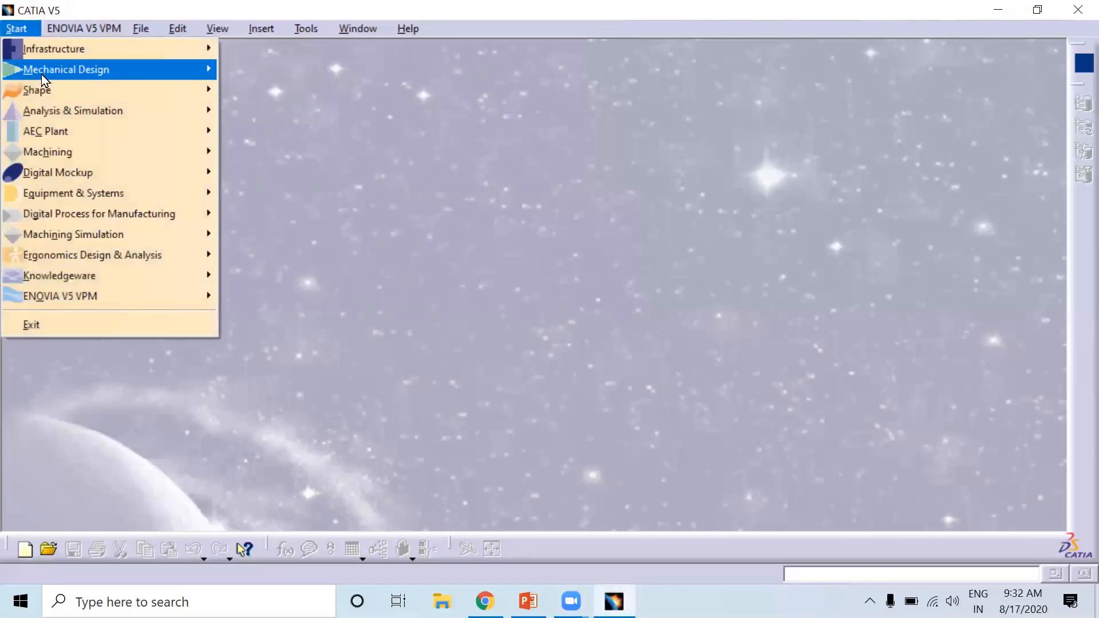
left_click(274, 107)
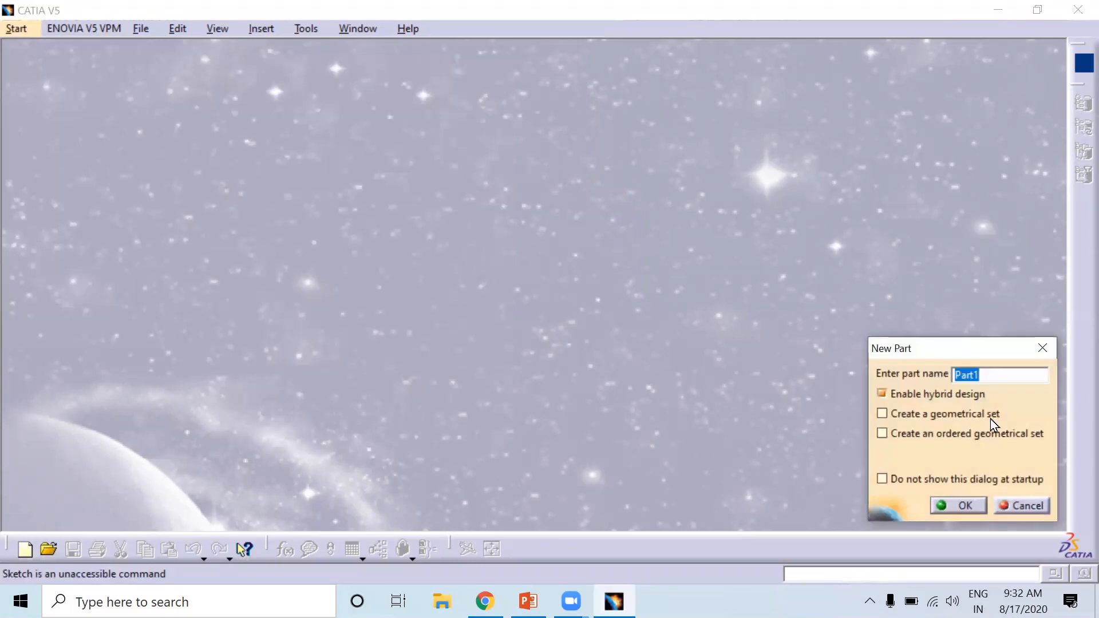
left_click(973, 505)
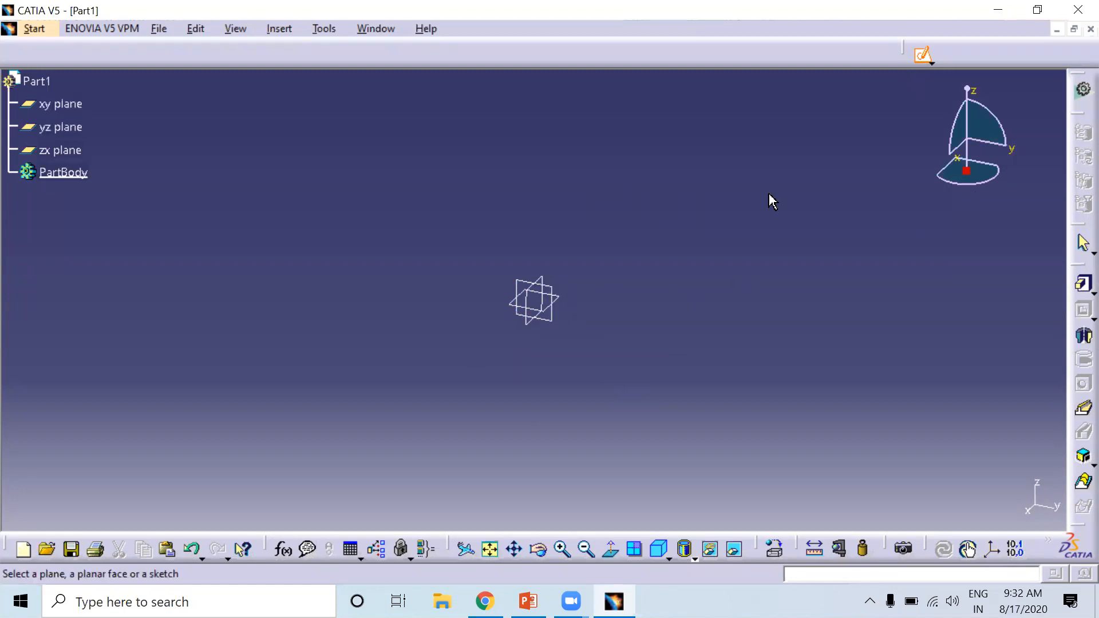
key("Escape")
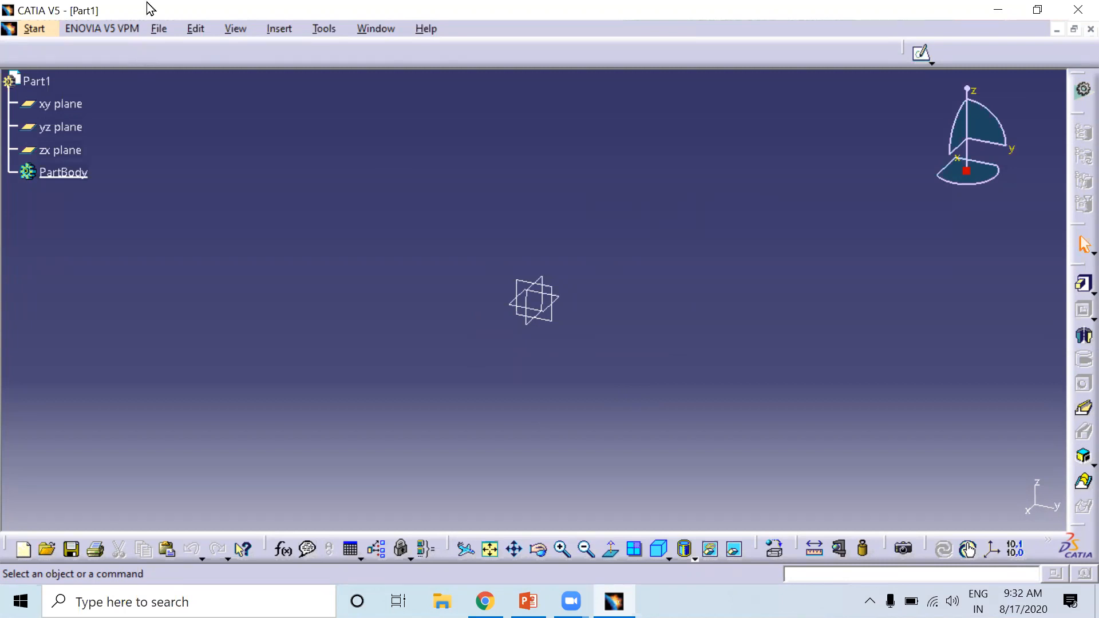
Step: In the Part Infrastructure display options, set the axis system display size to 40 mm and apply the settings
left_click(322, 28)
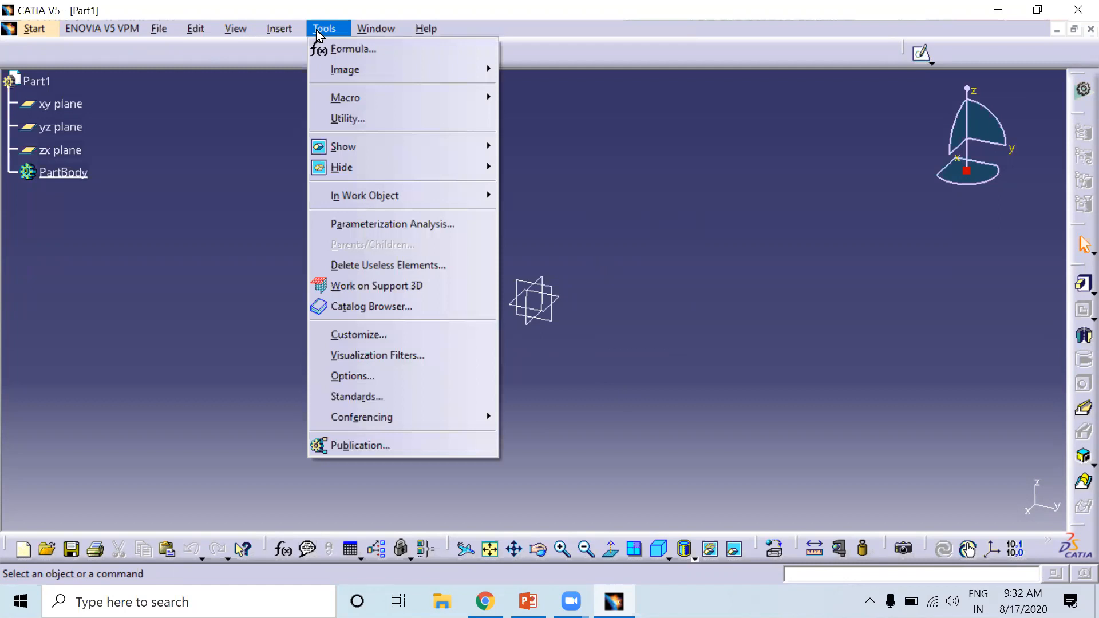
left_click(385, 375)
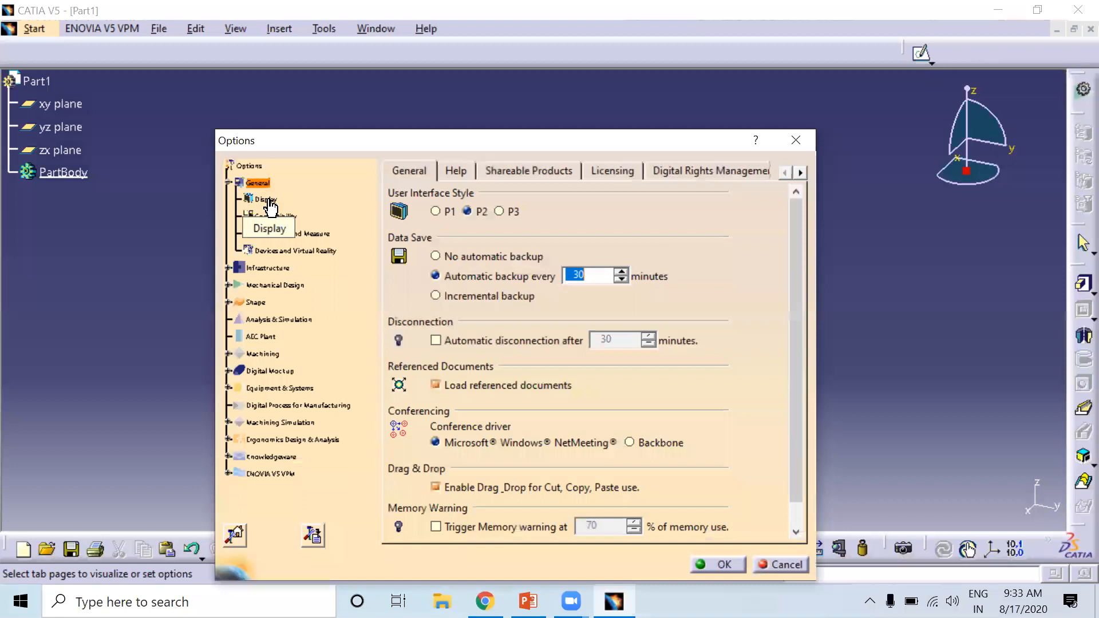
left_click(260, 270)
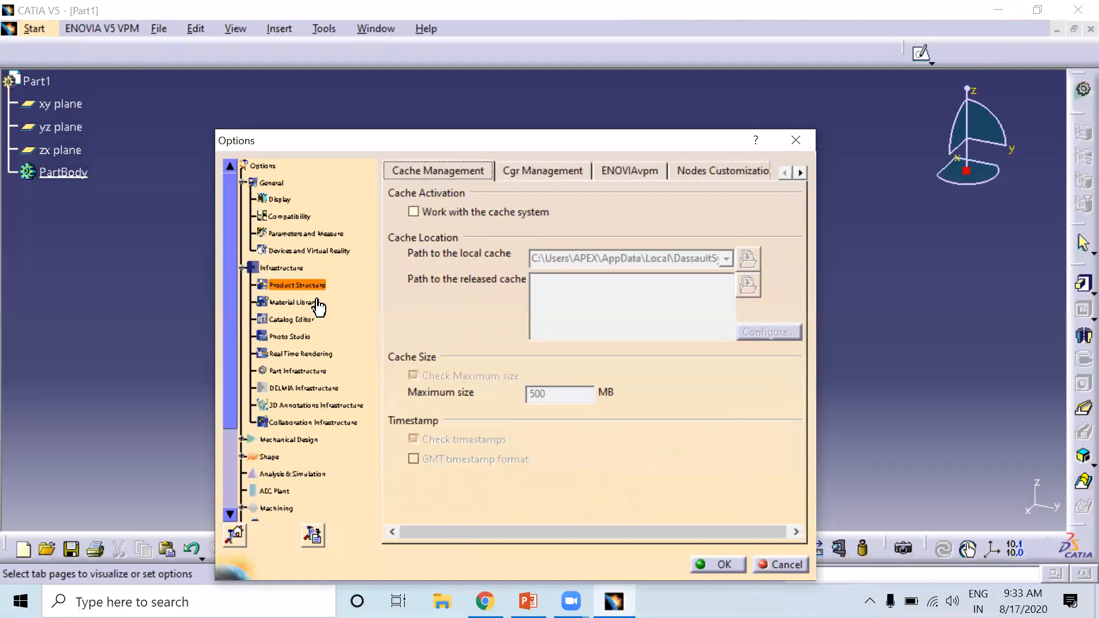
left_click(305, 370)
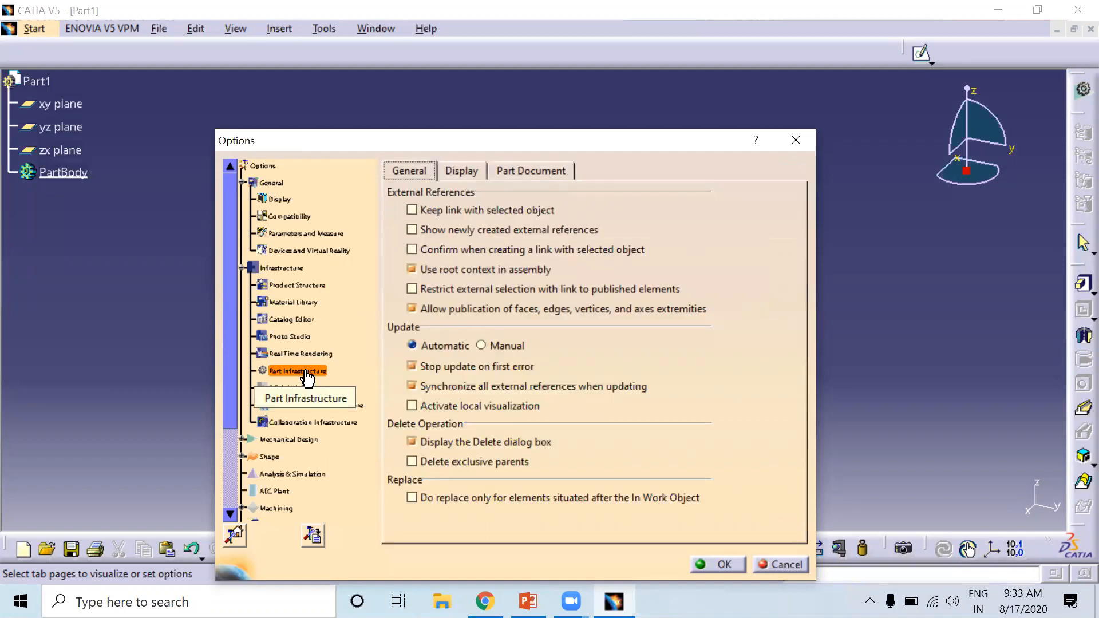
left_click(518, 178)
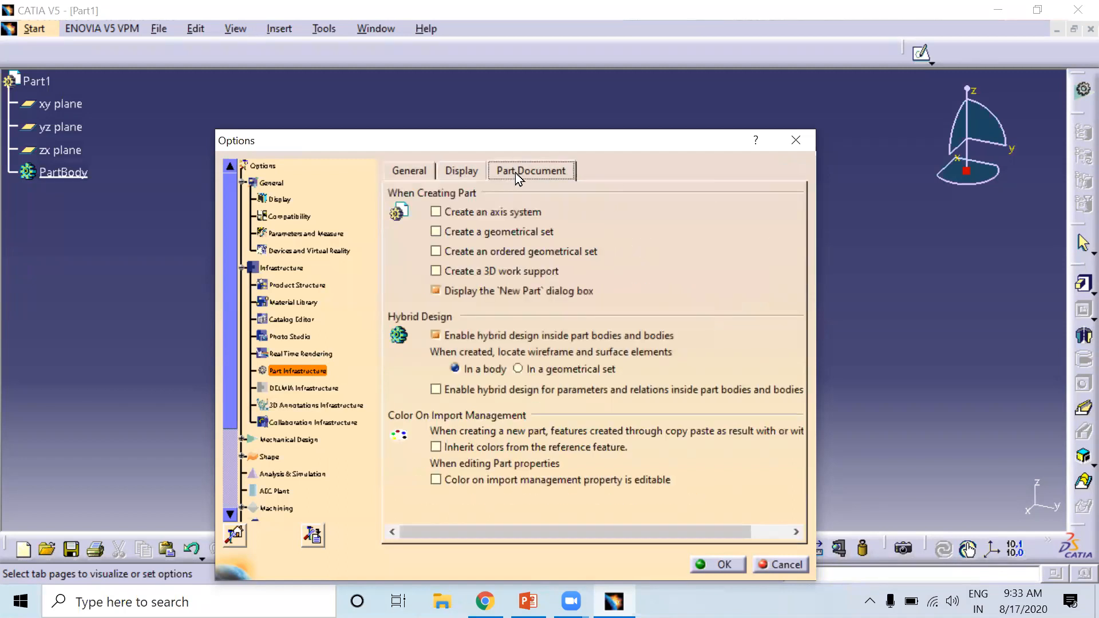
left_click(436, 213)
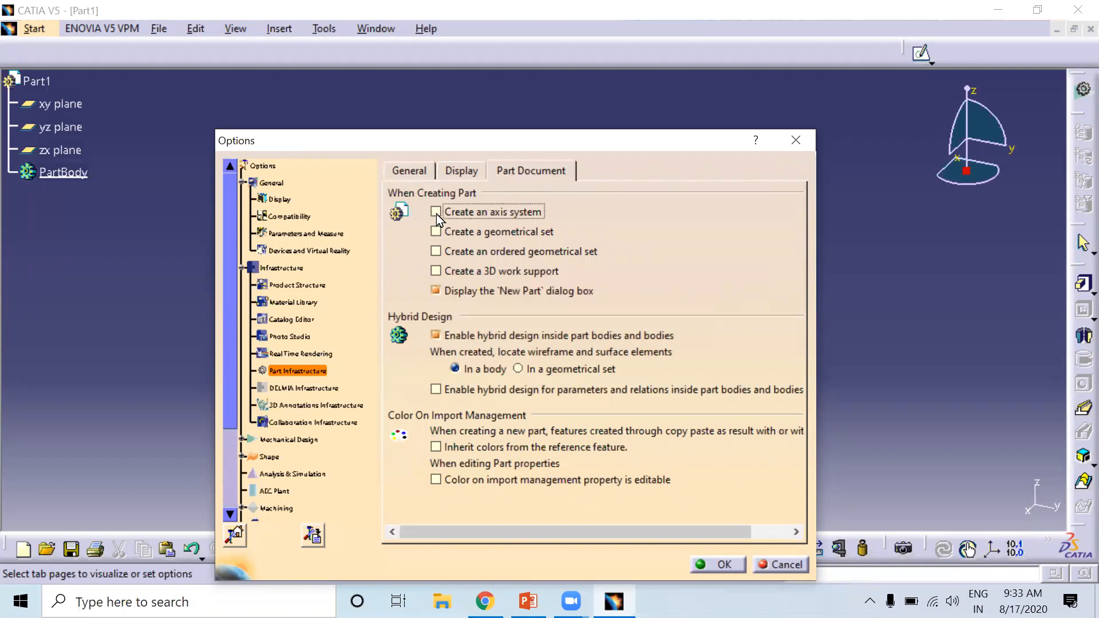
left_click(460, 172)
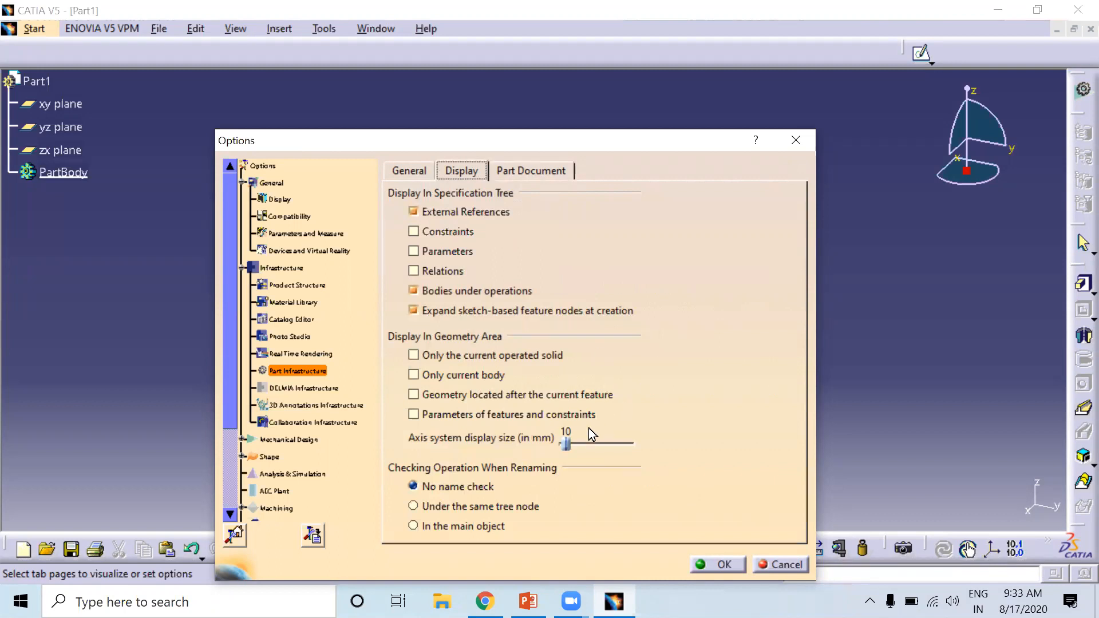
left_click(564, 444)
left_click_drag(562, 443, 589, 446)
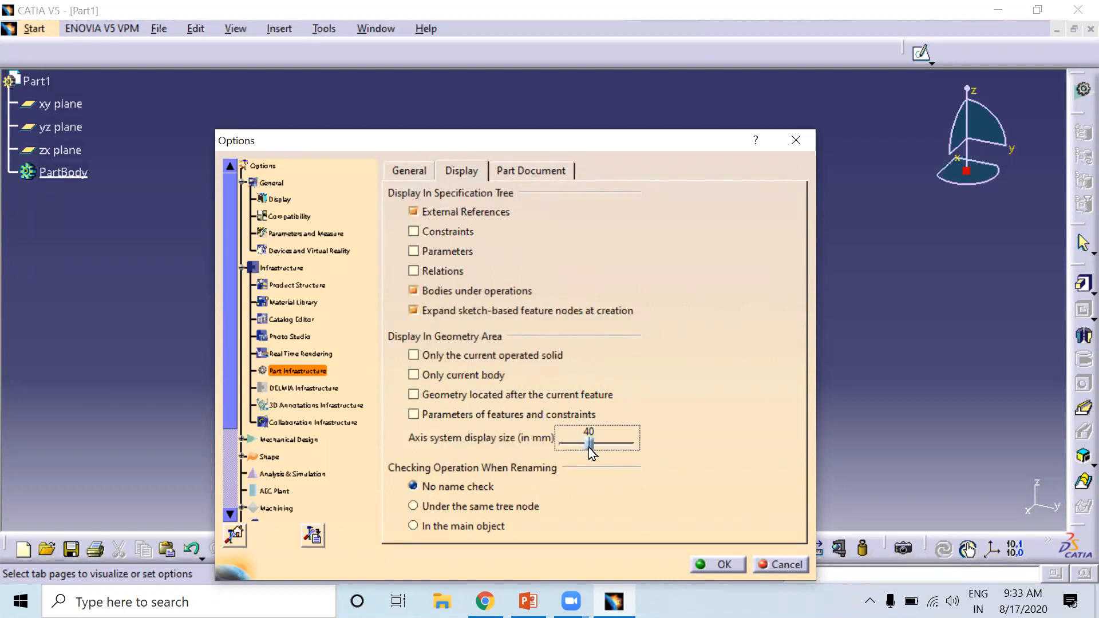
left_click(723, 565)
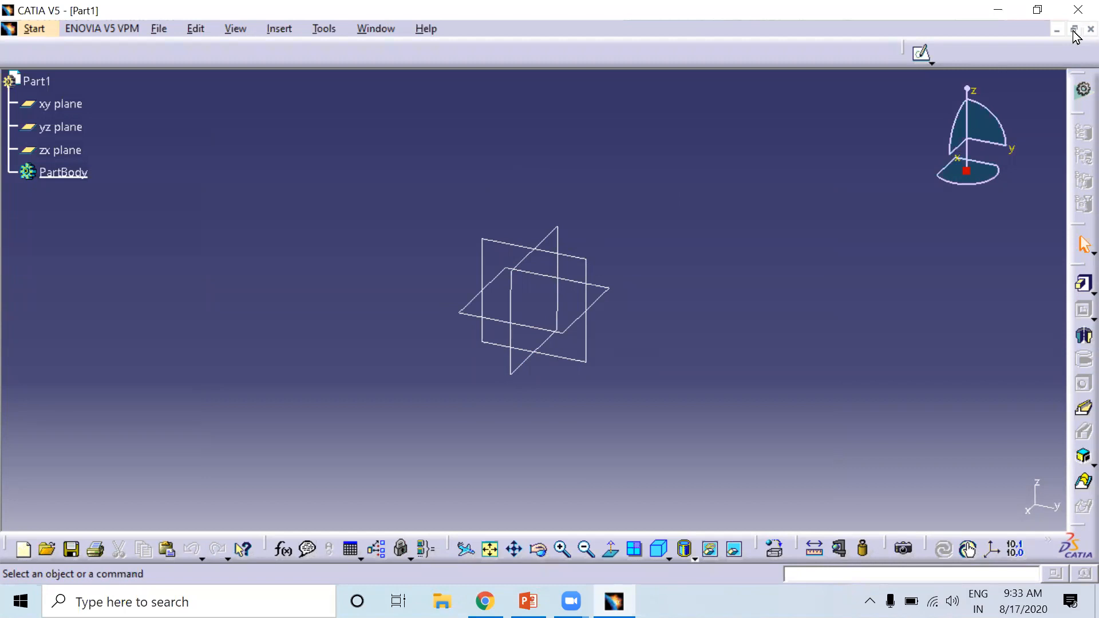
Step: Close the default part and create a new part named Apex through the Mechanical Design Sketcher workbench, with hybrid design enabled
left_click(1090, 29)
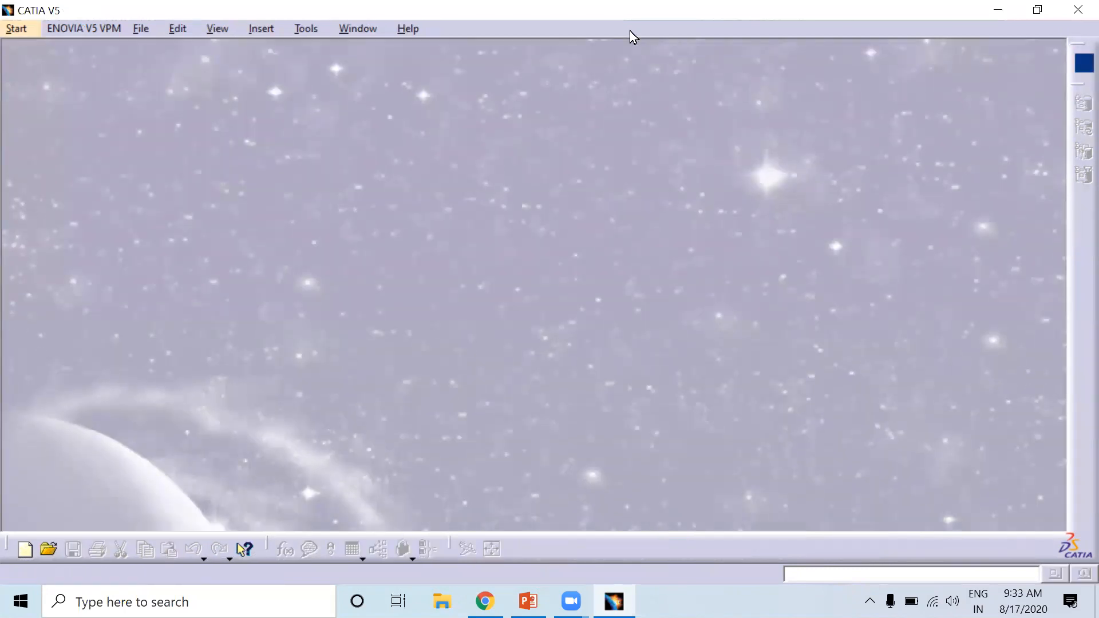
left_click(16, 28)
mouse_move(201, 68)
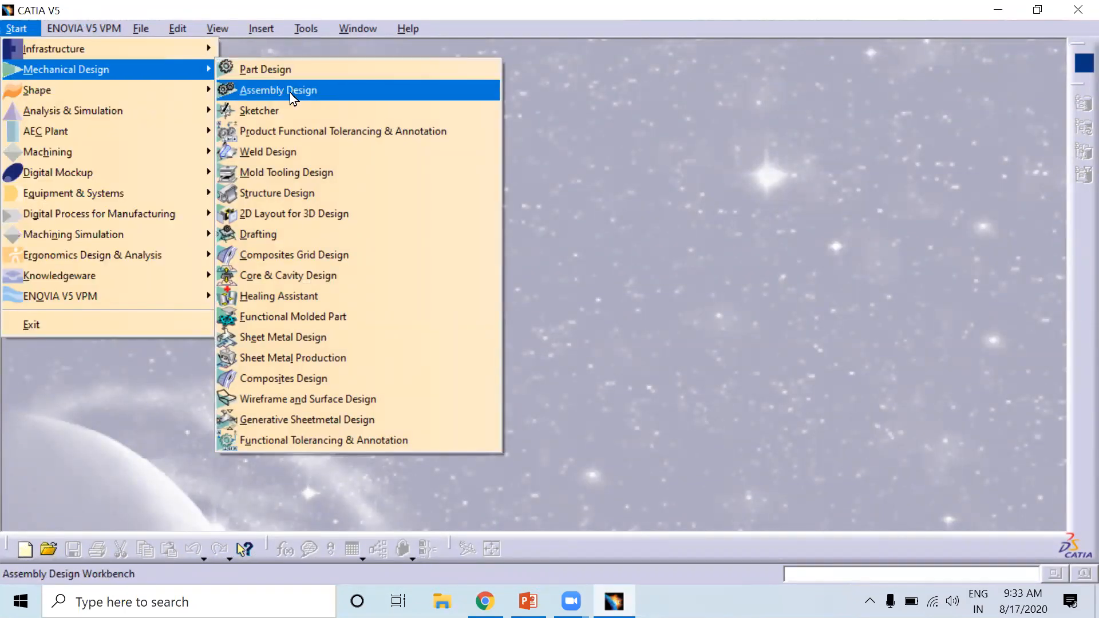
left_click(284, 113)
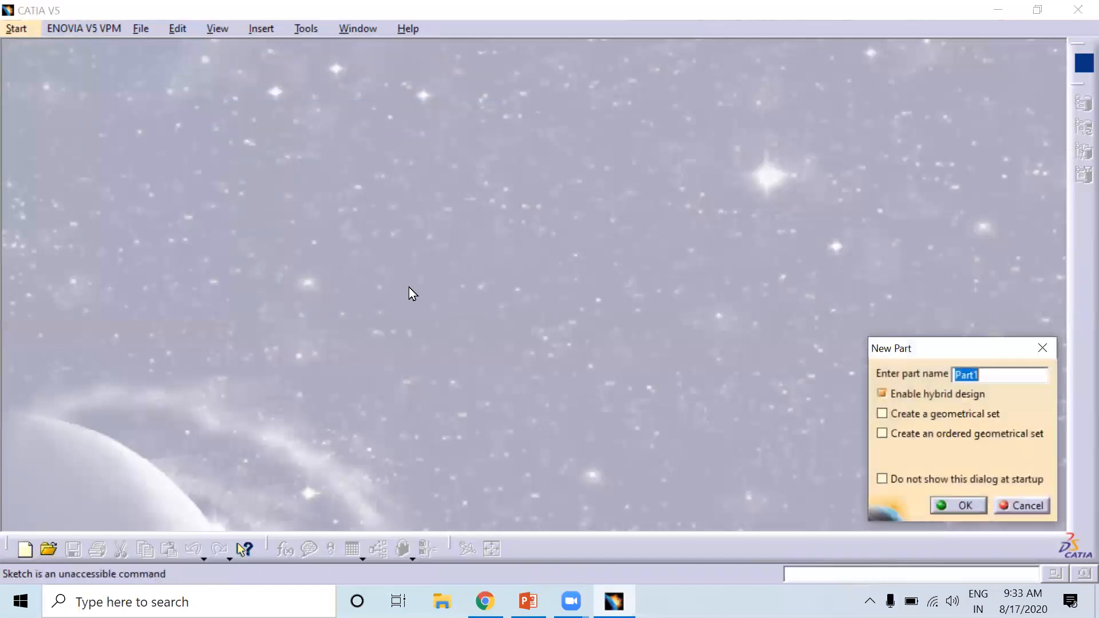
type("Apex")
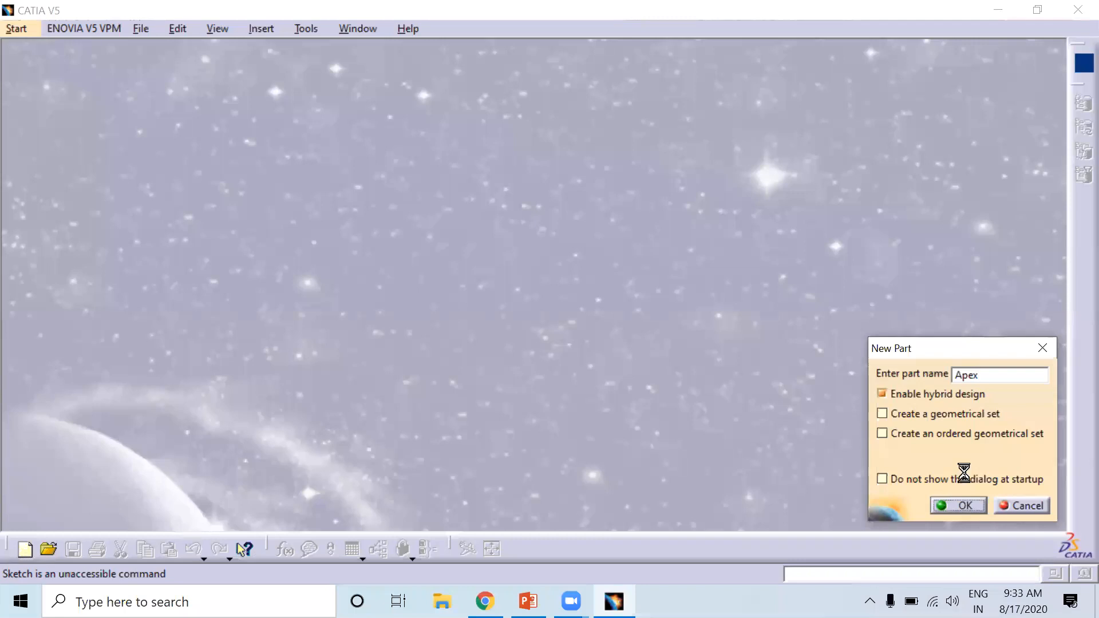
left_click(962, 505)
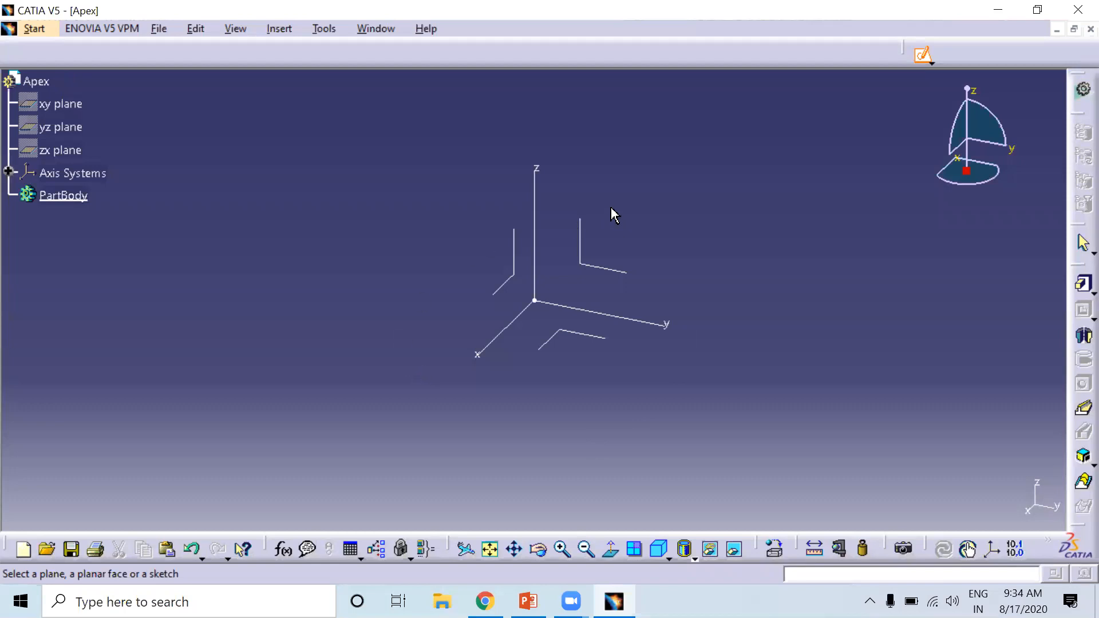
Step: Start a sketch on the yz plane of the Apex part and close the floating User Selection Filter toolbar
left_click(607, 271)
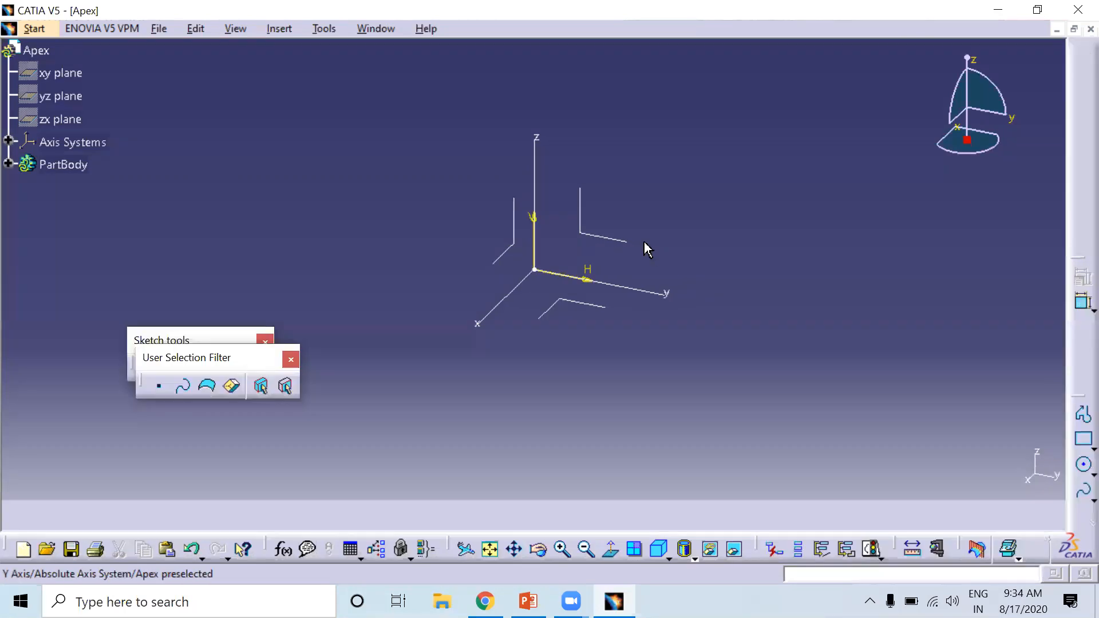
middle_click_drag(661, 240, 649, 269)
scroll(657, 247, "down", 2)
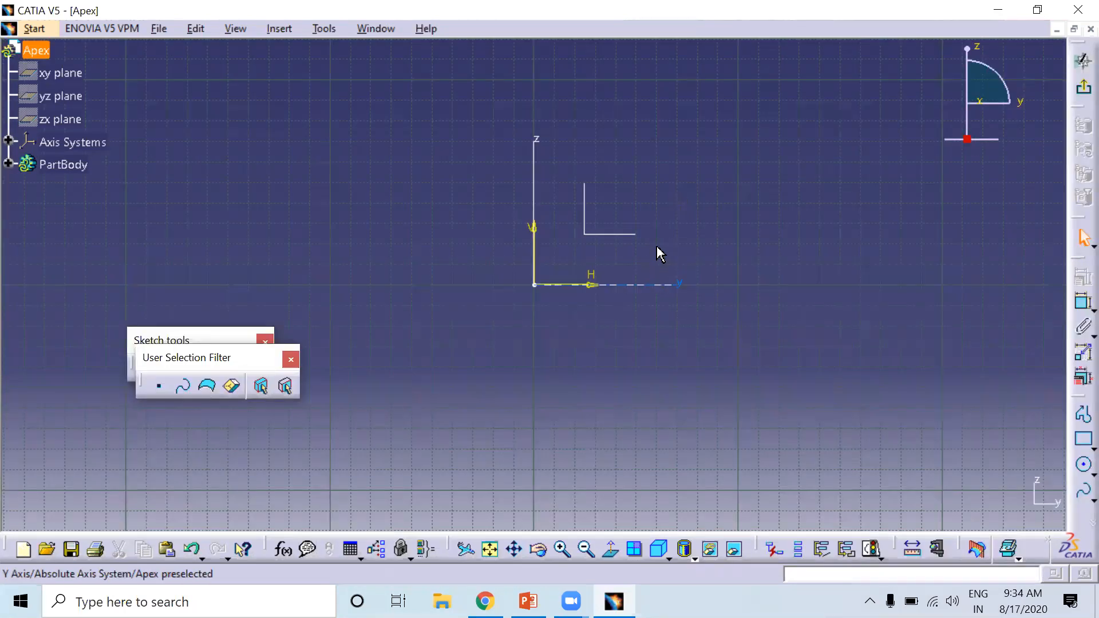
left_click(291, 360)
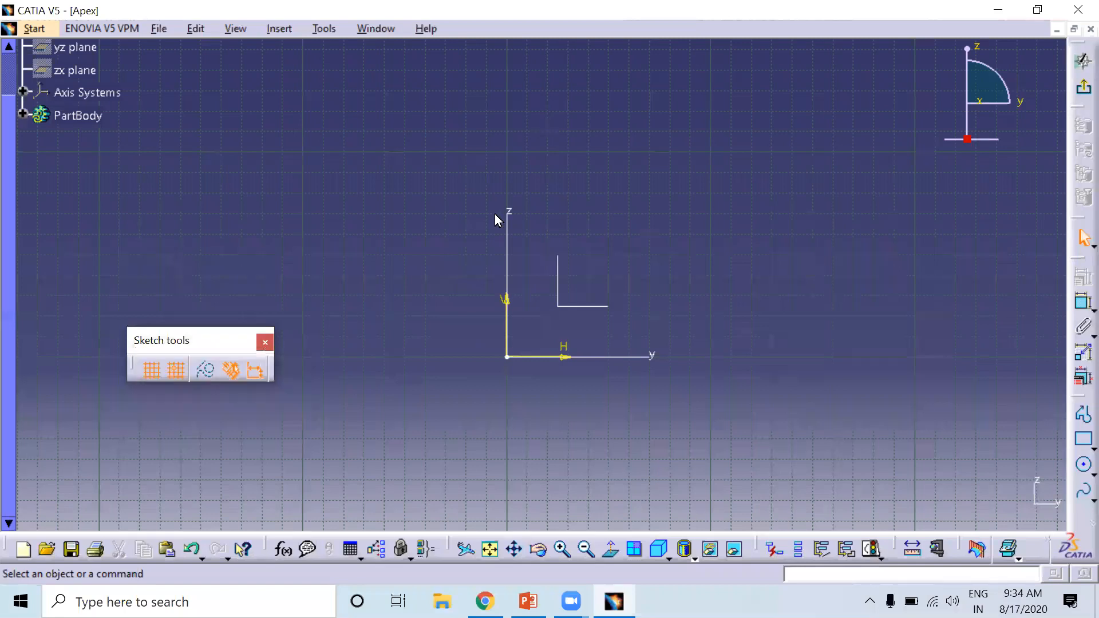
Step: Dock the floating Sketch tools toolbar above the drawing area, undock it again and close it
left_click_drag(199, 337, 494, 214)
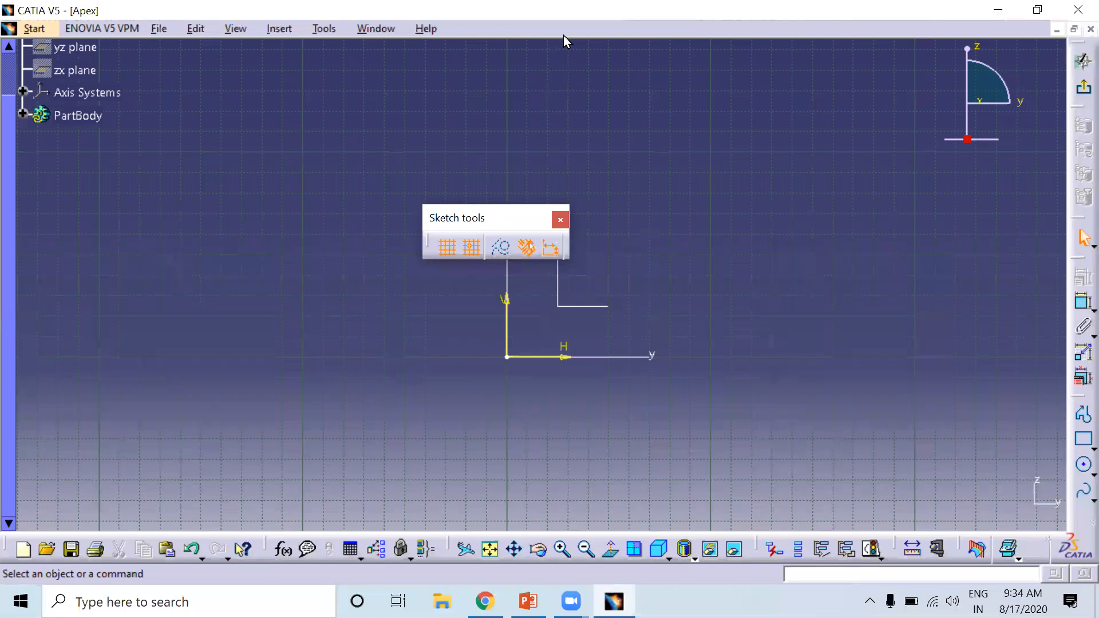
mouse_move(564, 32)
left_mouse_down()
mouse_move(516, 52)
mouse_move(487, 156)
left_mouse_up()
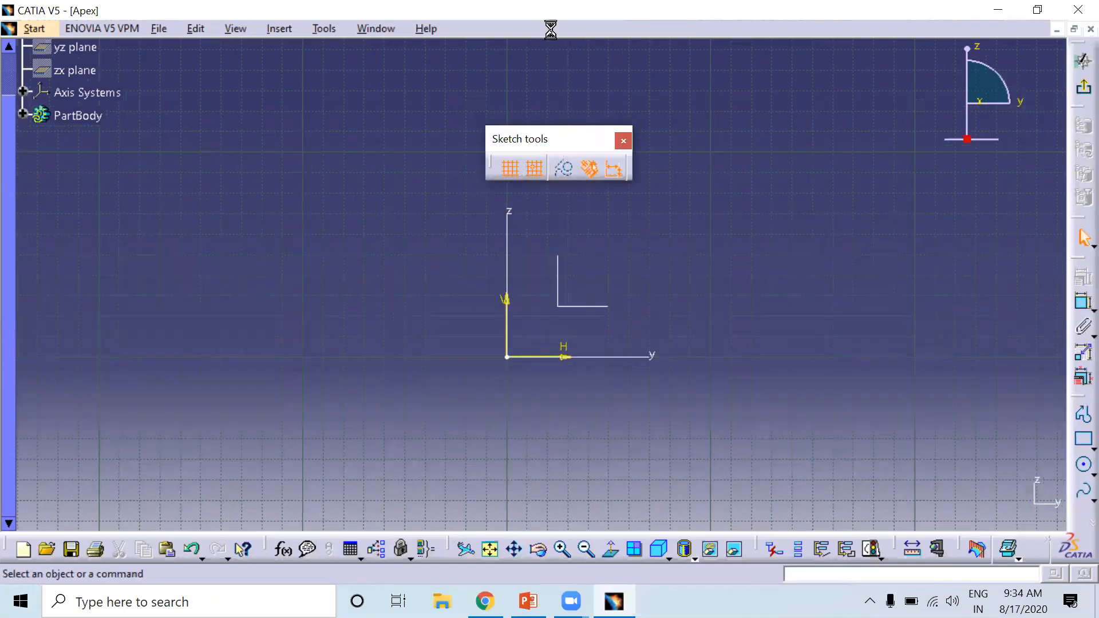
left_click_drag(550, 31, 553, 36)
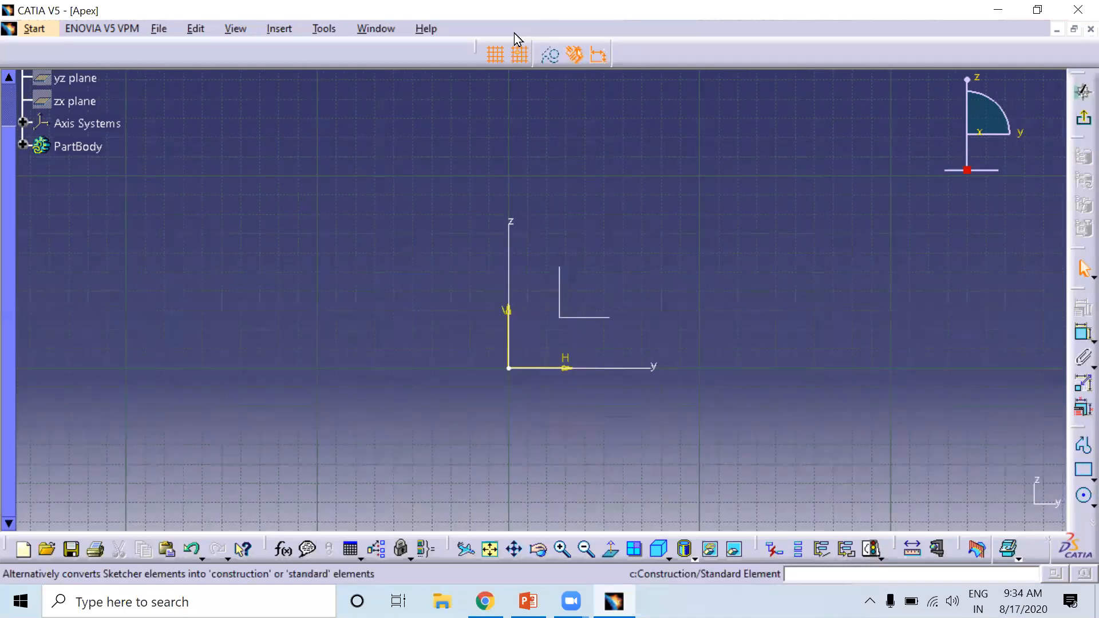
left_click_drag(477, 53, 478, 166)
left_click(612, 149)
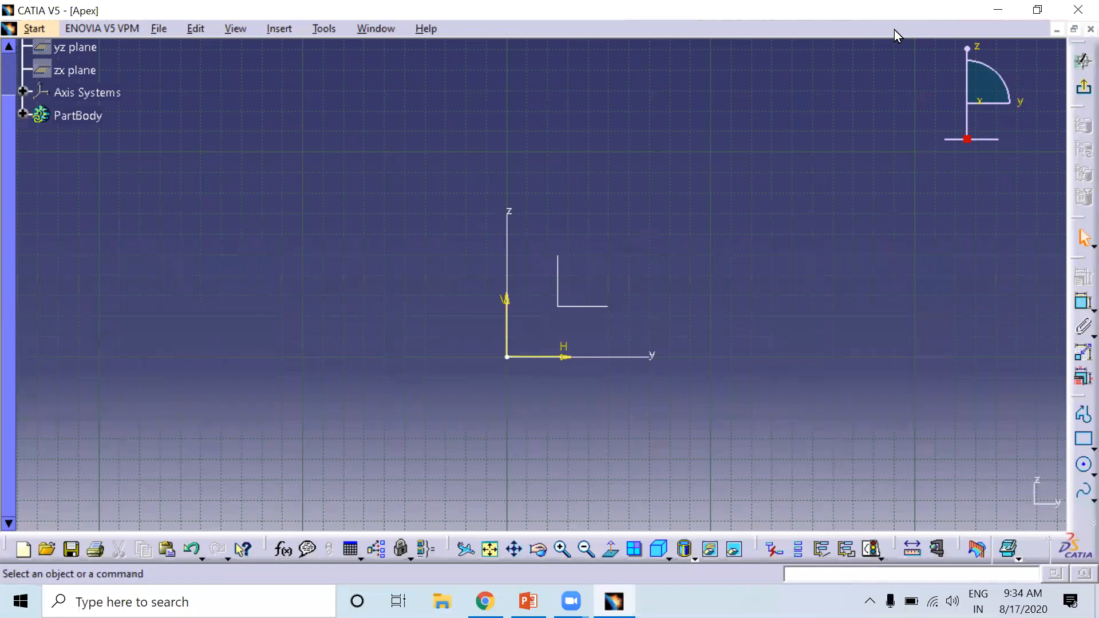
Step: Restore the hidden Sketch tools toolbar and dock it above the drawing area
right_click(1076, 517)
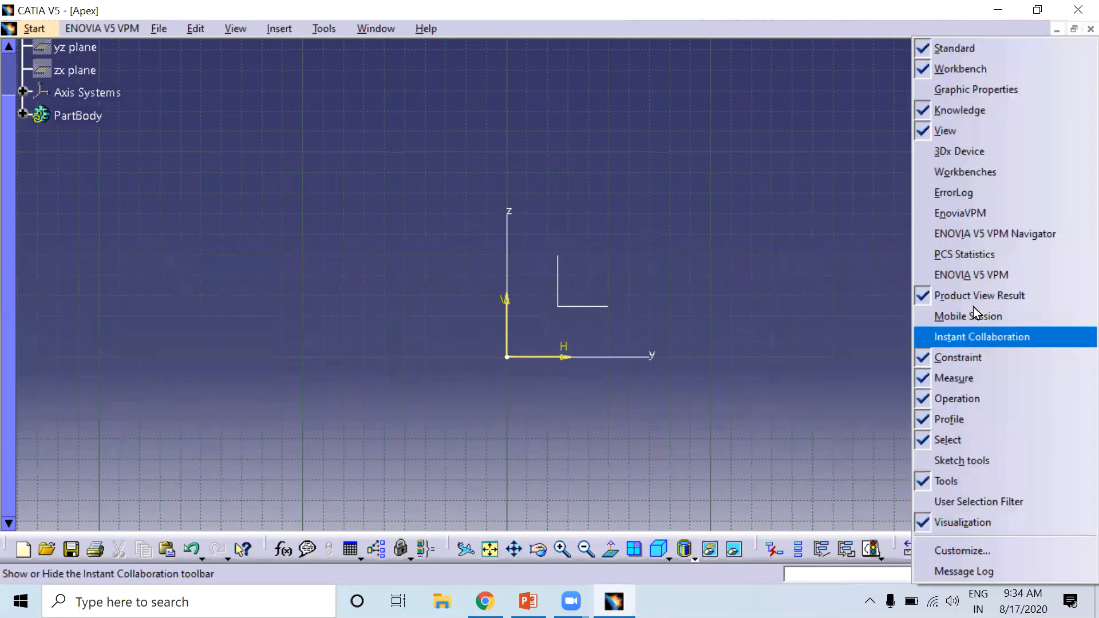
left_click(953, 461)
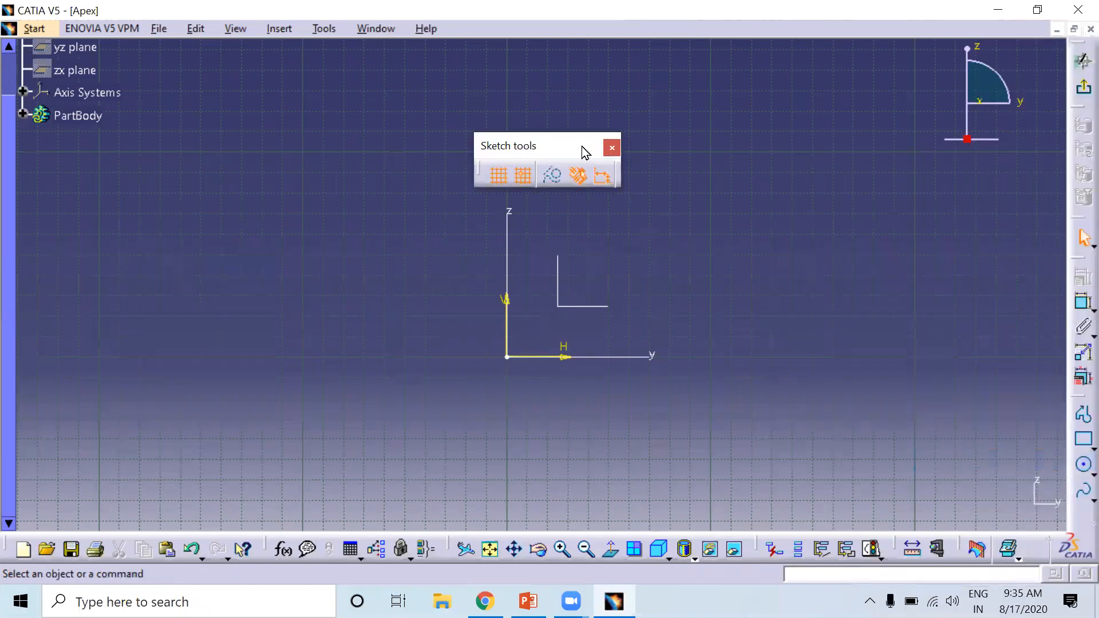
left_click_drag(696, 36, 657, 79)
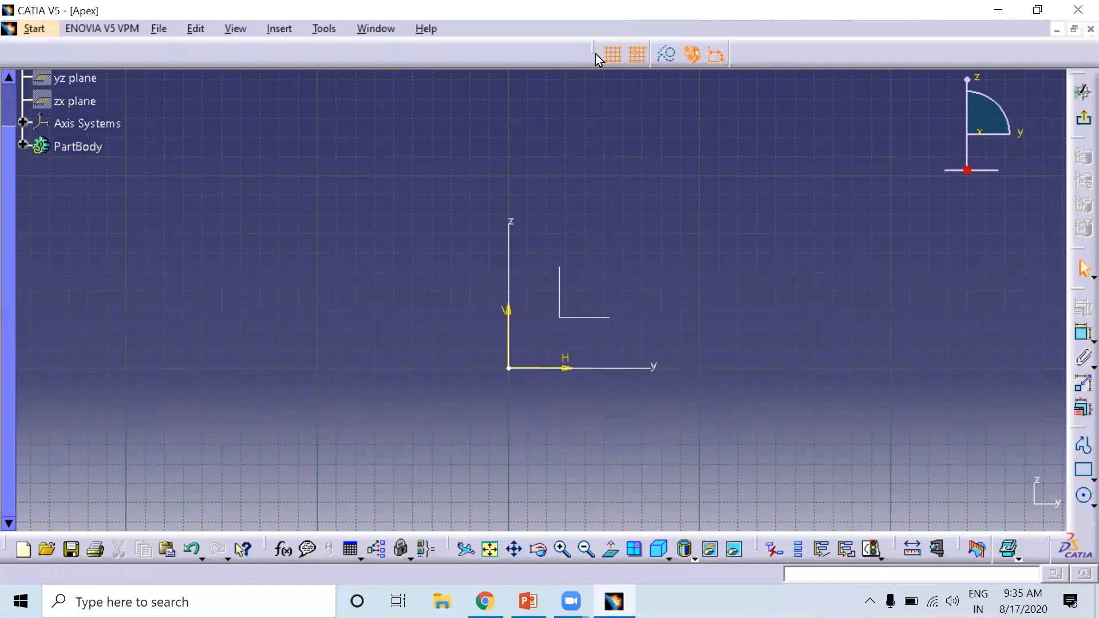
left_click_drag(386, 74, 385, 72)
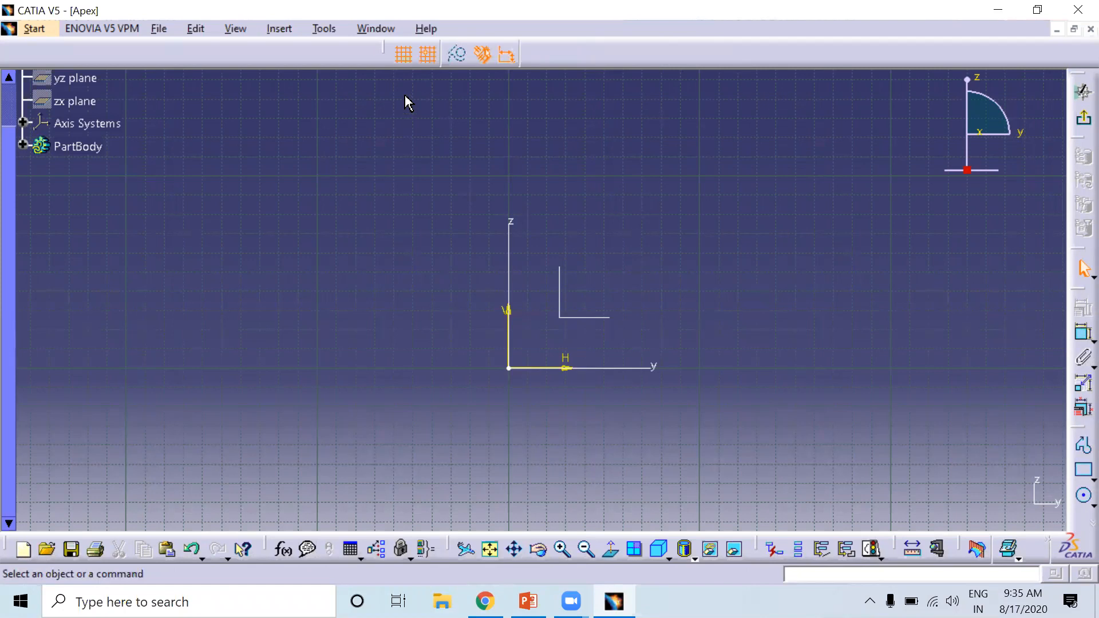
Step: Try switching the Sketcher grid display and the Snap to Point option off and back on
left_click(404, 57)
left_click(403, 57)
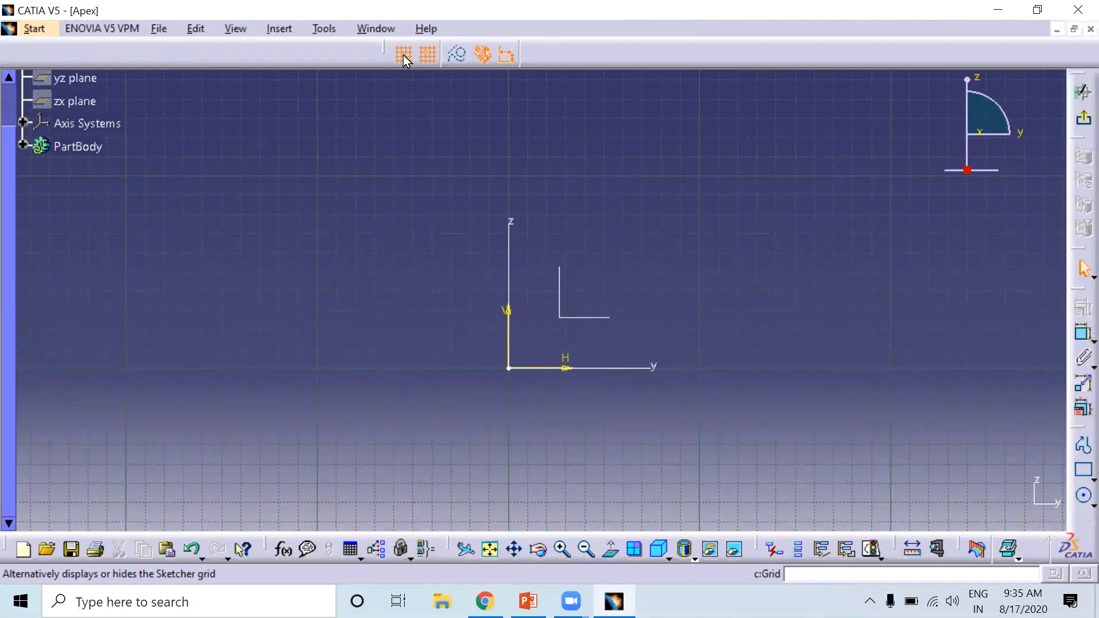
left_click(403, 57)
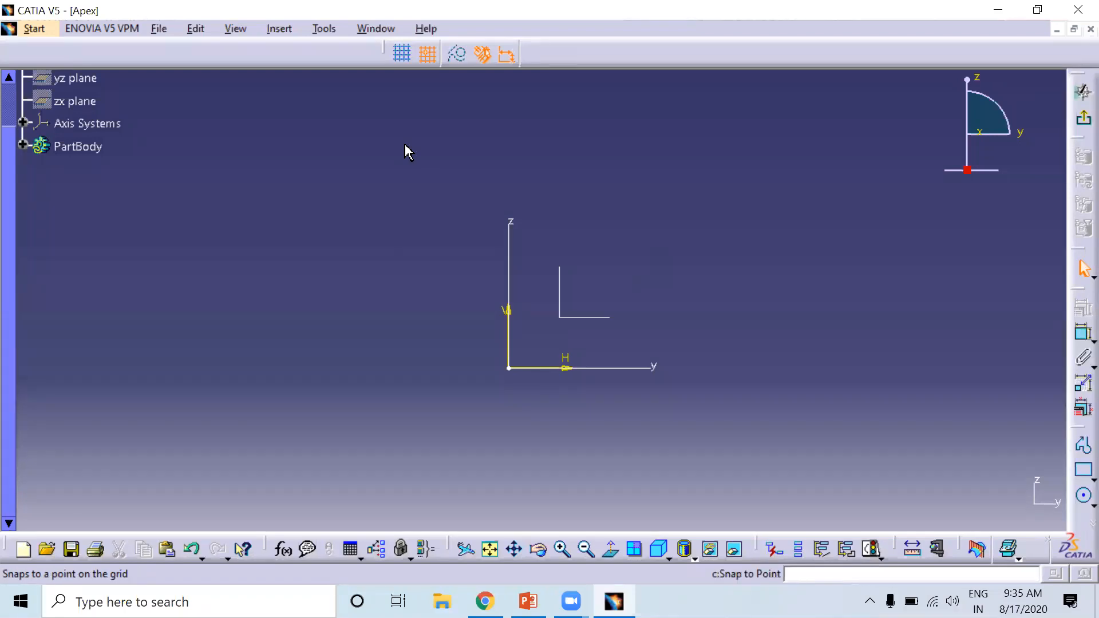
left_click(409, 58)
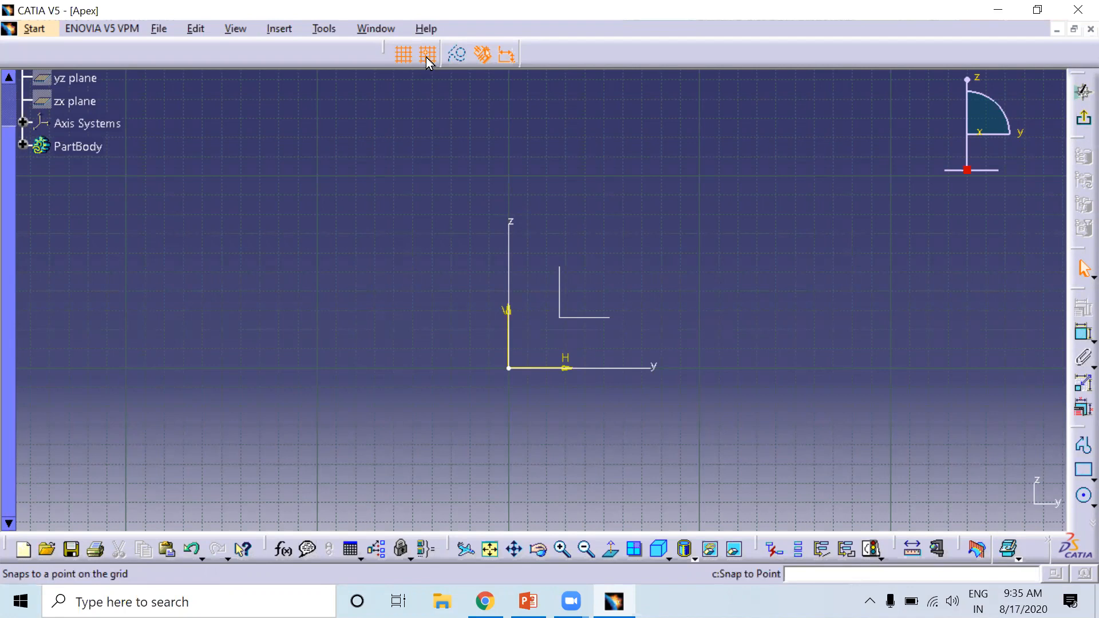
left_click(426, 58)
left_click(427, 58)
Step: Try a profile line with grid snapping, turn Snap to Point off partway and abandon the line
middle_click_drag(525, 215, 521, 186)
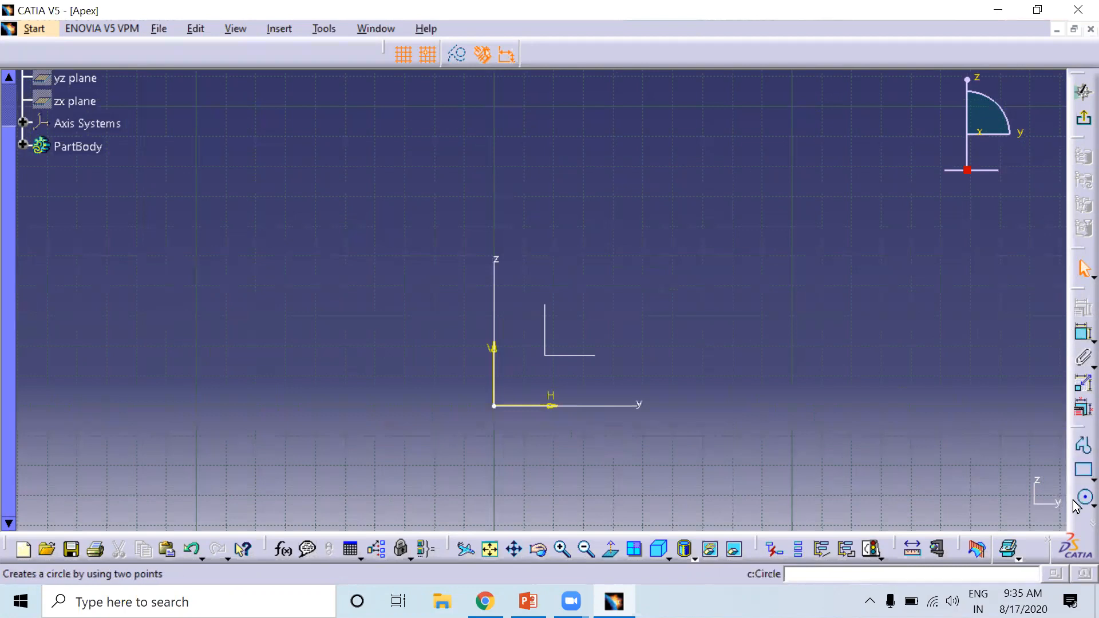
left_click(1083, 447)
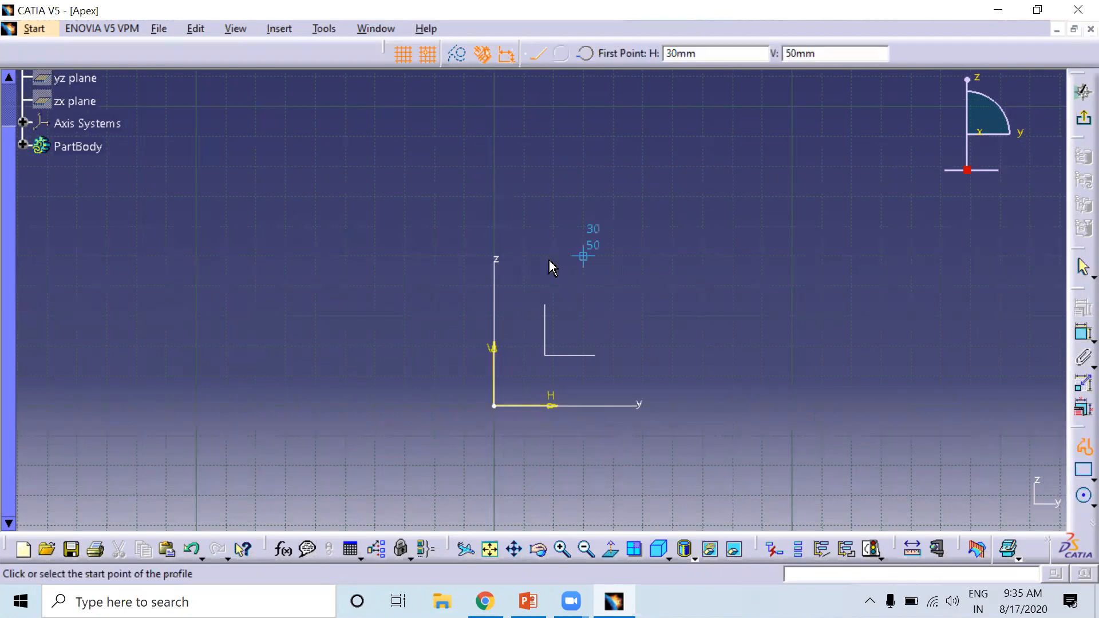
left_click(434, 255)
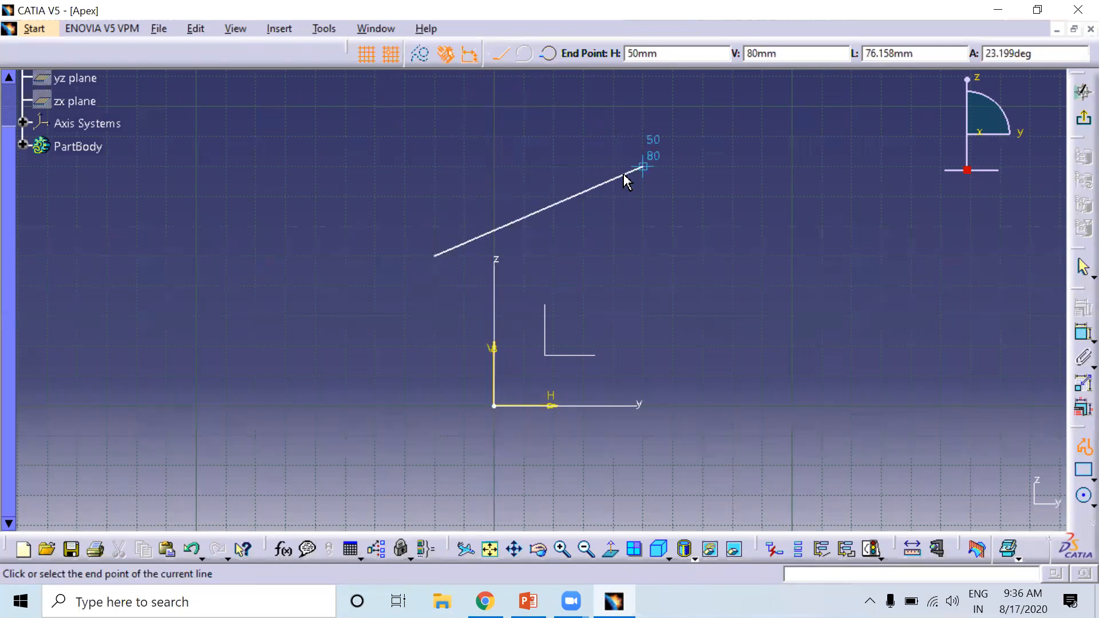
left_click(392, 54)
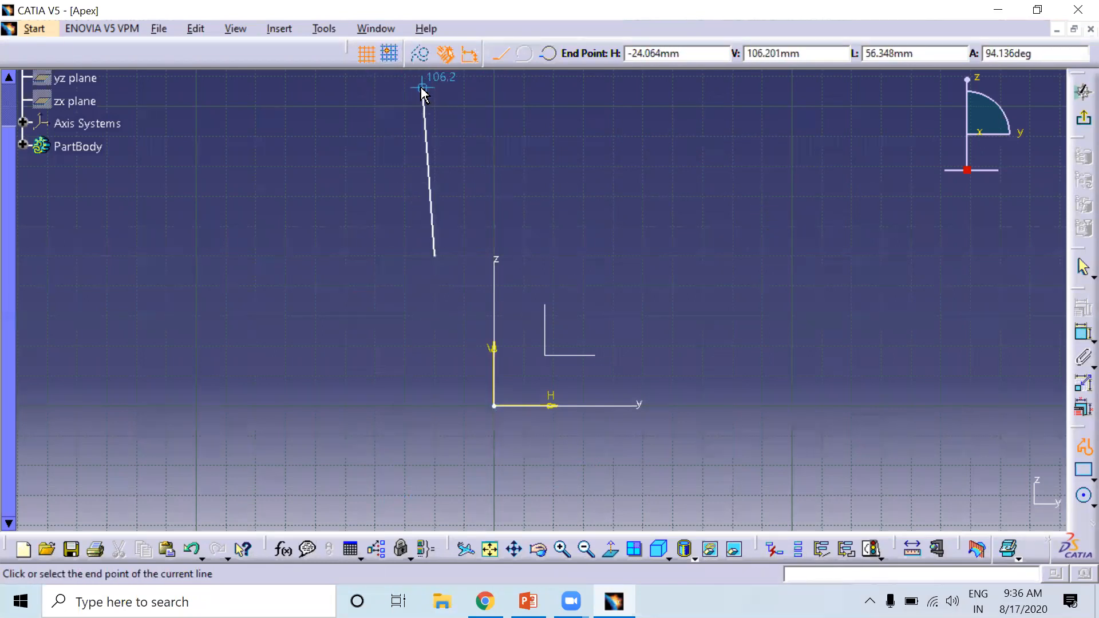
left_click(598, 170)
key("Escape")
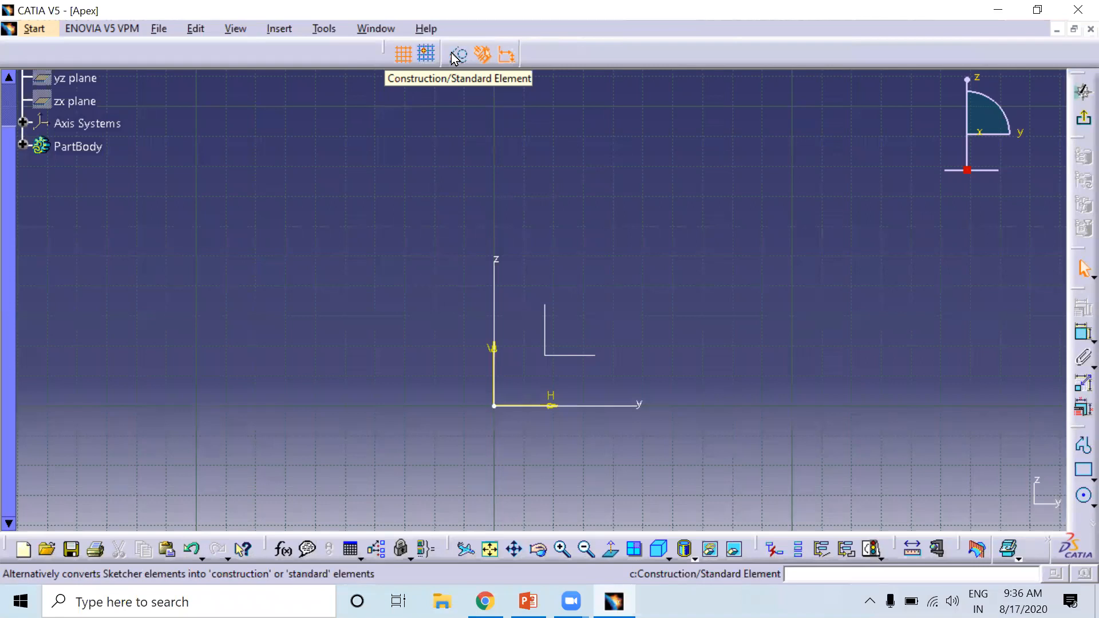
Step: Draw a single rising standard line with the Profile tool in the quadrant between the positive H and V axes
left_click(1075, 452)
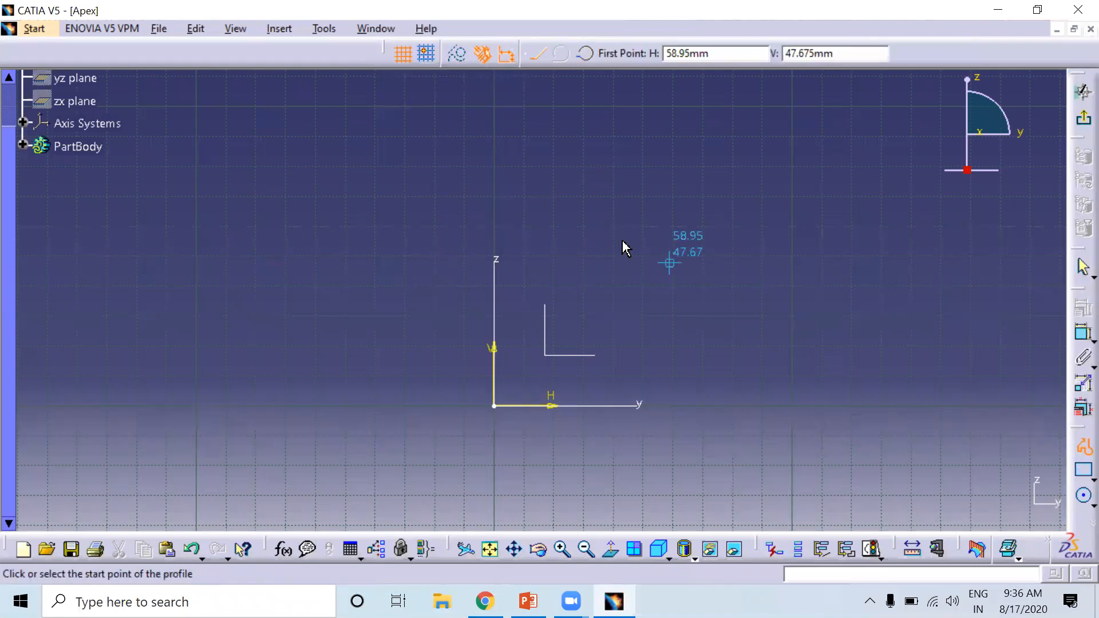
left_click(622, 240)
left_click(742, 184)
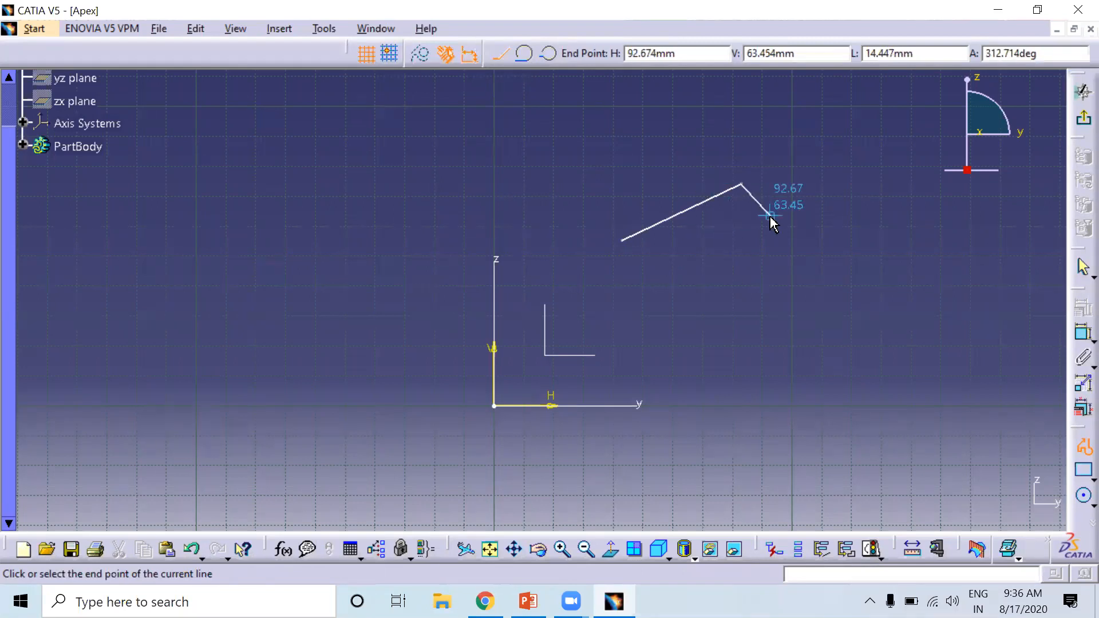
double_click(738, 184)
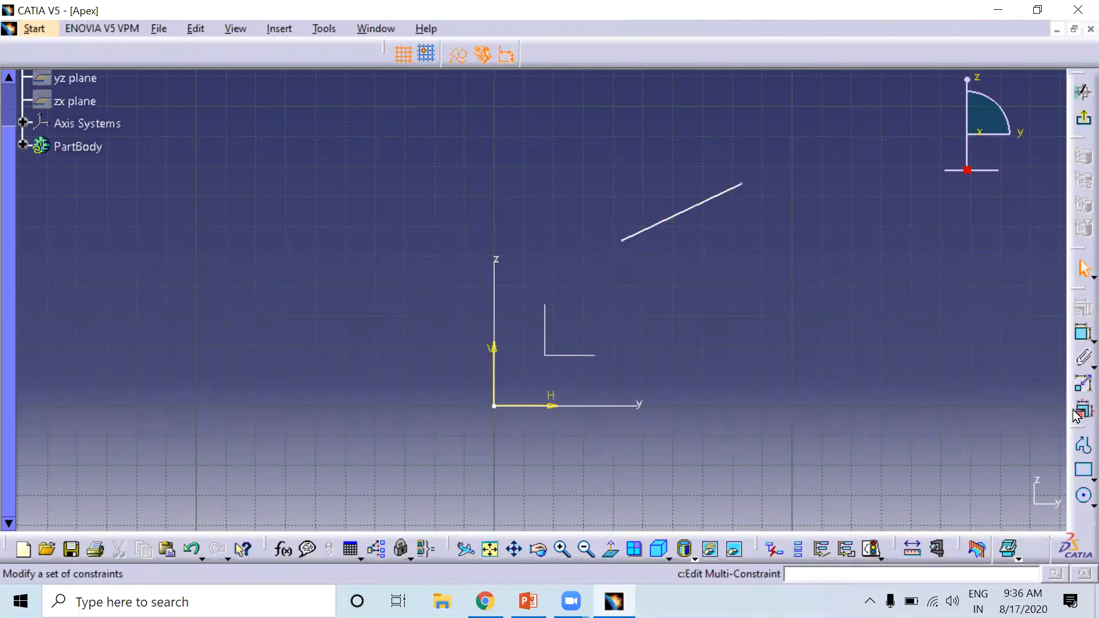
Step: With construction elements enabled, draw two perpendicular construction lines with the Profile tool below the solid line
left_click(1083, 442)
left_click(603, 360)
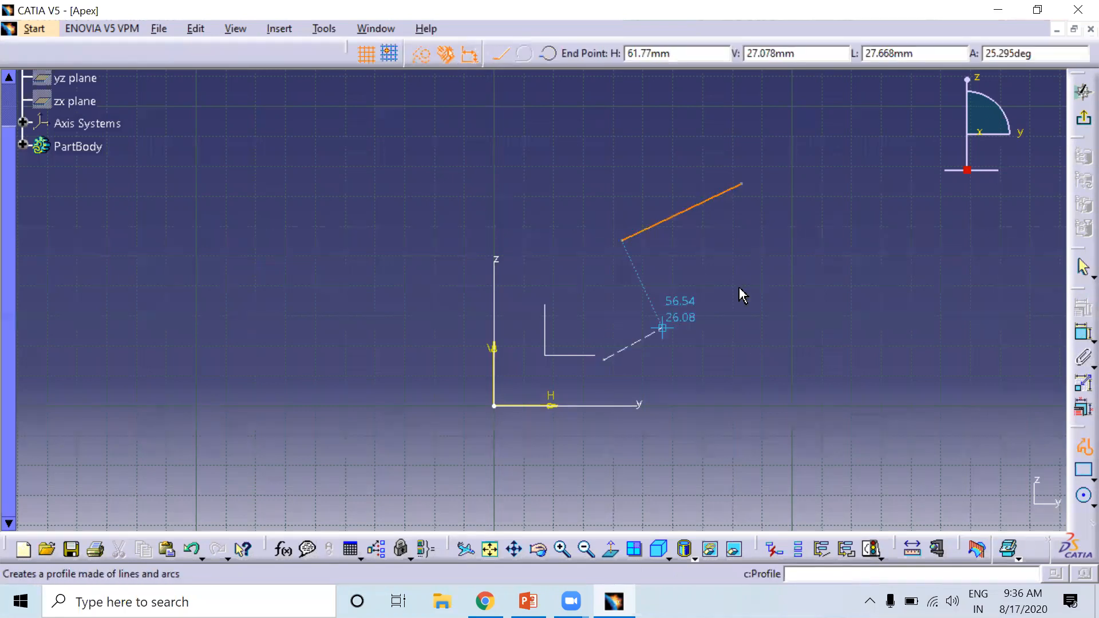
left_click(827, 237)
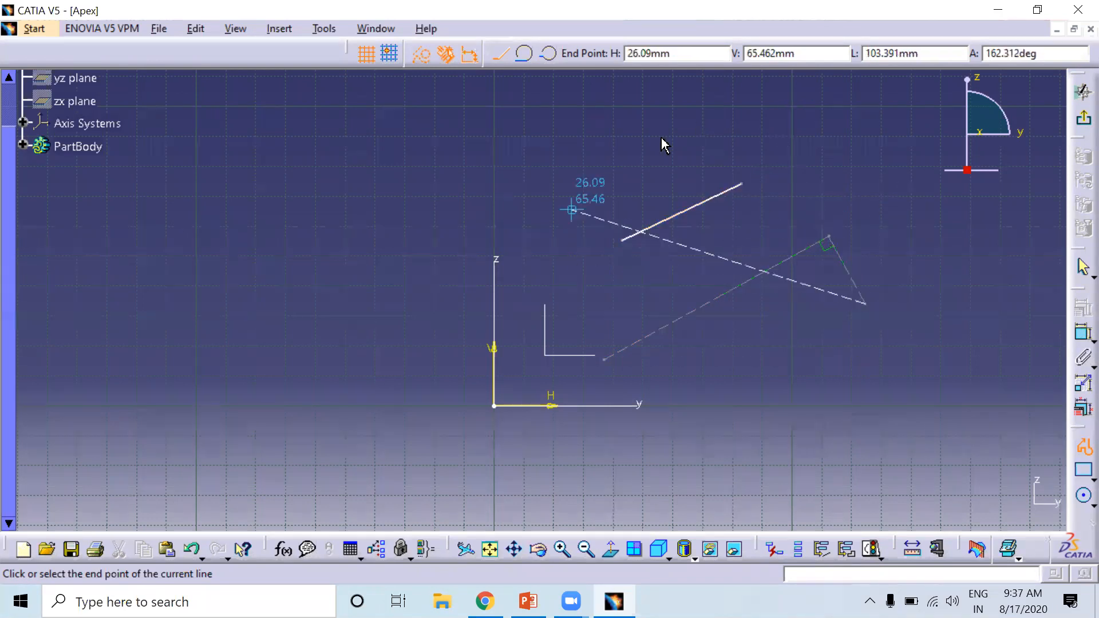
key("Escape")
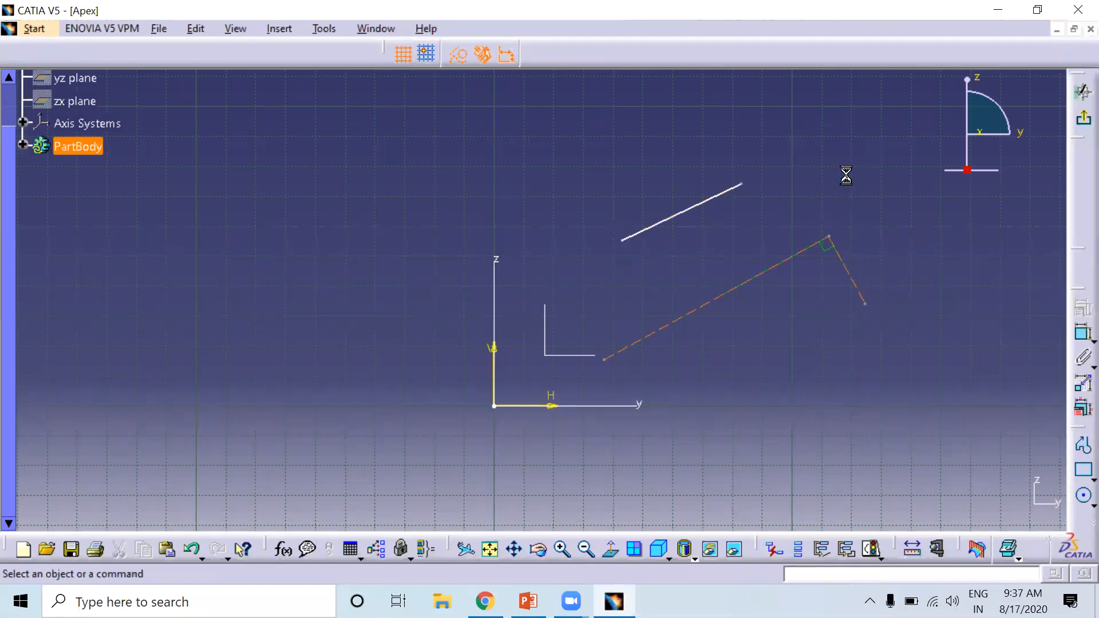
Step: Switch back to standard elements and delete all the lines drawn in the sketch
left_click(459, 57)
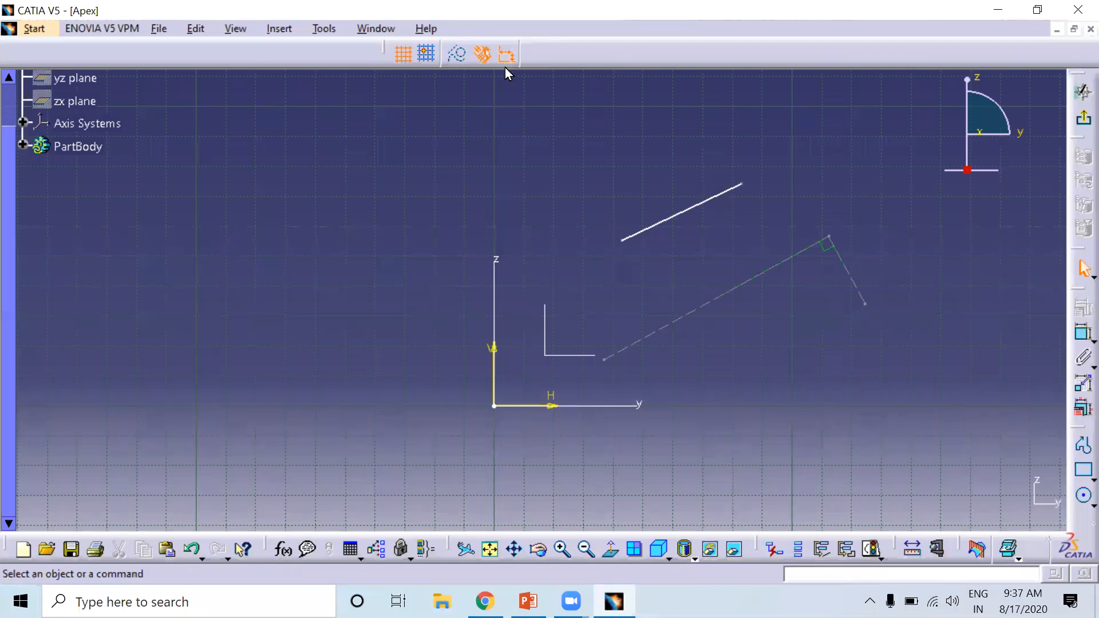
mouse_move(512, 134)
left_mouse_down()
mouse_move(929, 426)
mouse_move(948, 452)
left_mouse_up()
key("Delete")
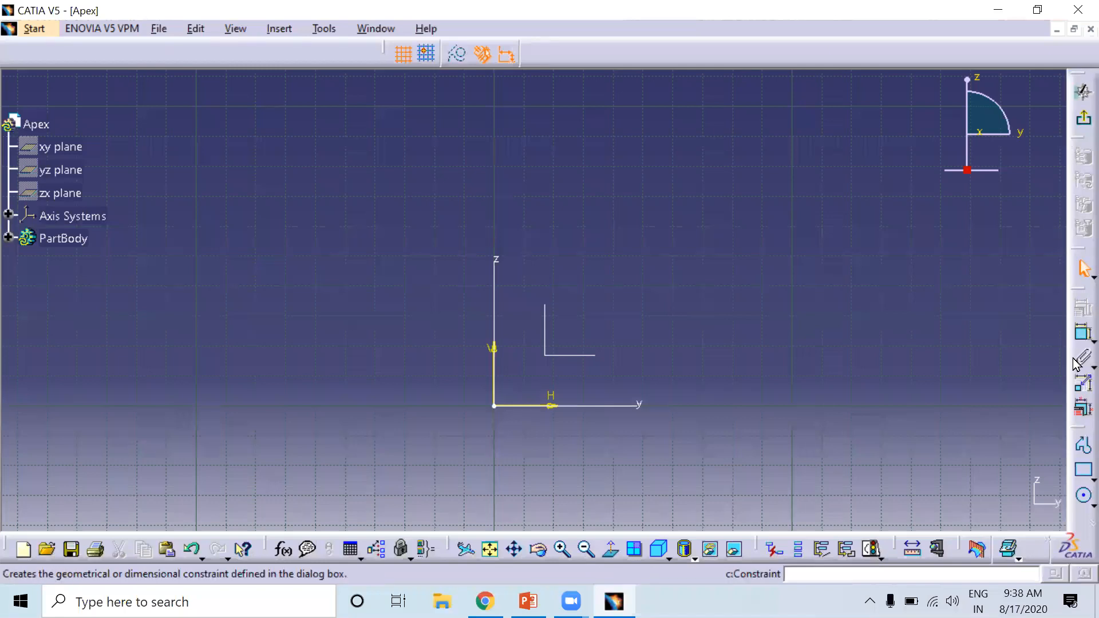
Step: Draw an open zigzag profile of five connected lines with the Profile tool in the quadrant between the positive H and V axes
left_click(1076, 450)
left_click(559, 154)
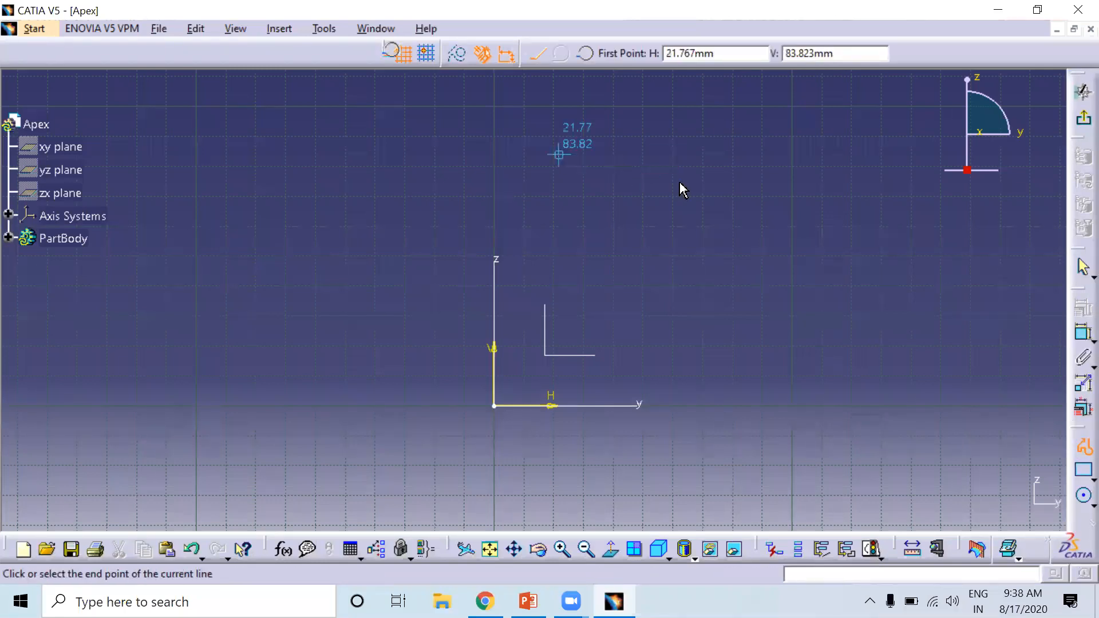
left_click(752, 200)
left_click(716, 358)
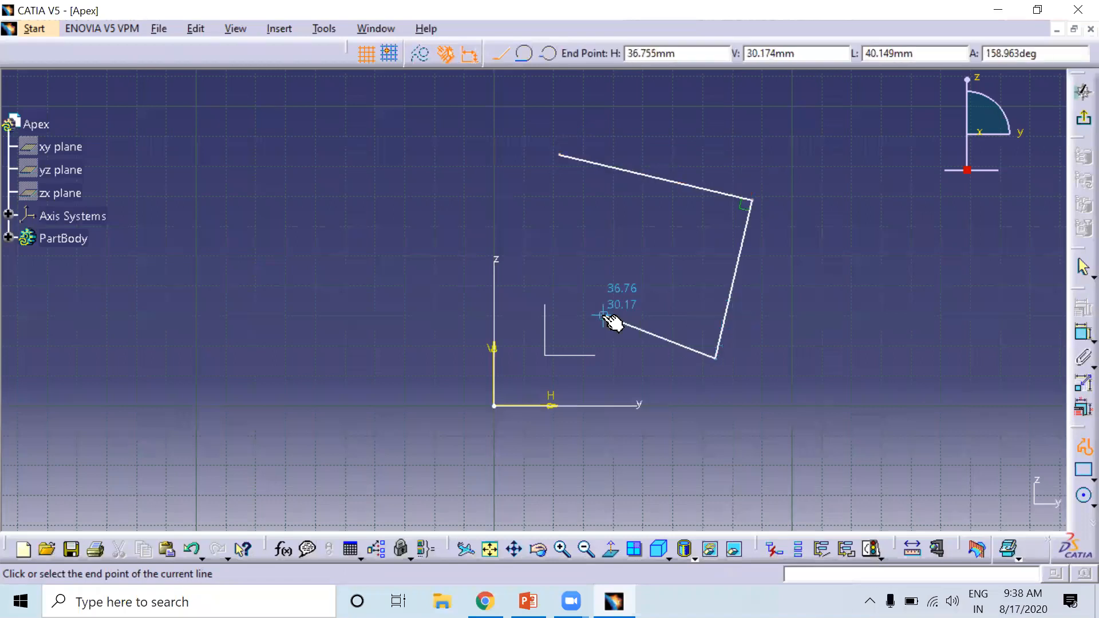
left_click(623, 231)
left_click(566, 209)
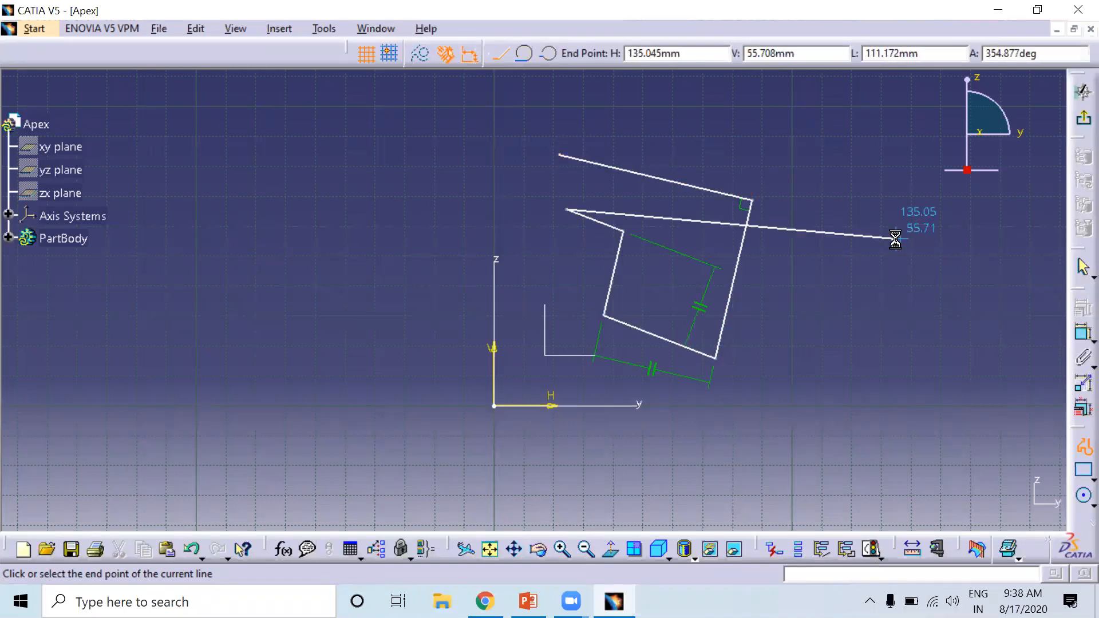
Step: Leave the Profile tool and undo the open zigzag profile
key("Escape")
key("Escape")
key("ctrl+z")
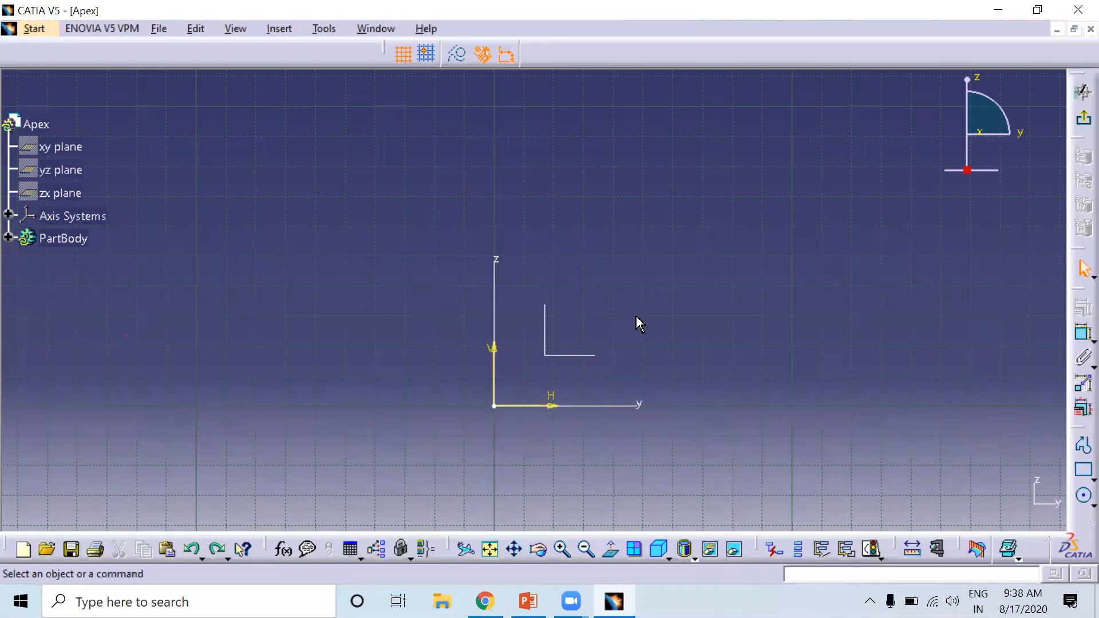
Step: Practise panning and zooming the empty sketch view around the H and V axes
mouse_move(593, 329)
middle_mouse_down()
mouse_move(785, 228)
mouse_move(750, 306)
mouse_move(486, 325)
mouse_move(462, 220)
mouse_move(631, 236)
mouse_move(669, 319)
mouse_move(412, 248)
mouse_move(589, 225)
middle_mouse_up()
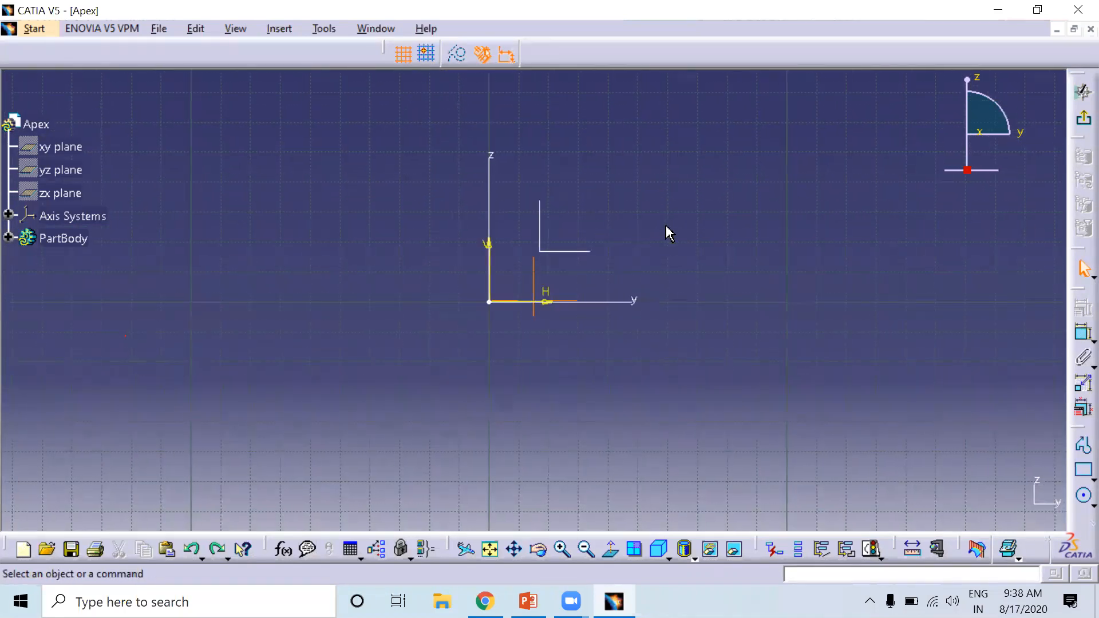
mouse_move(685, 275)
middle_mouse_down()
mouse_move(595, 308)
mouse_move(498, 289)
middle_mouse_up()
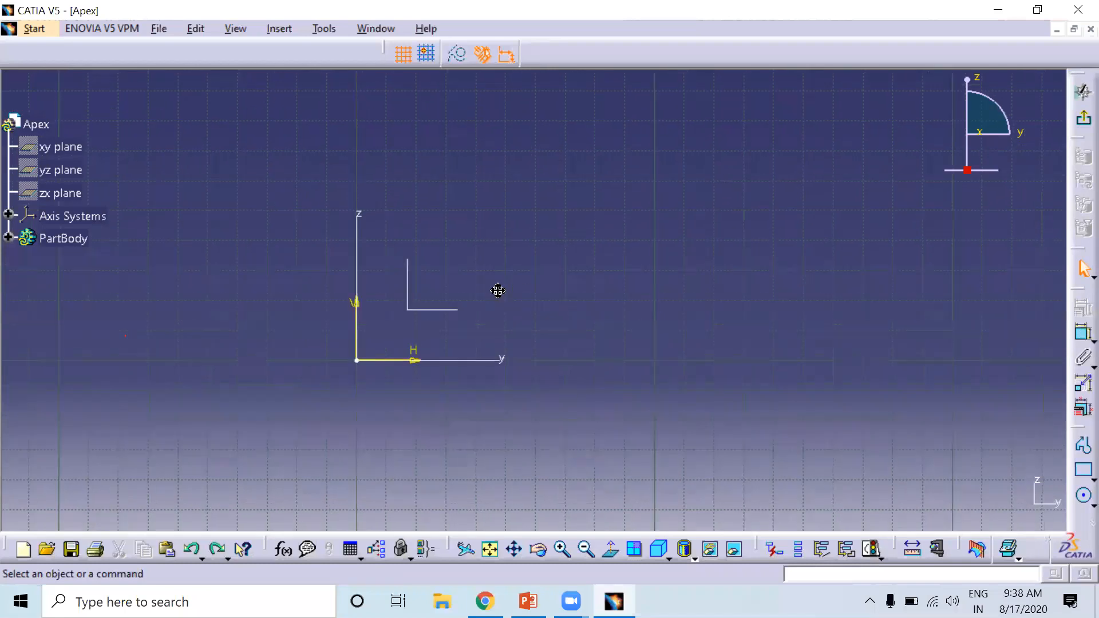
mouse_move(632, 269)
middle_mouse_down()
mouse_move(675, 248)
mouse_move(815, 223)
mouse_move(841, 314)
mouse_move(503, 336)
middle_mouse_up()
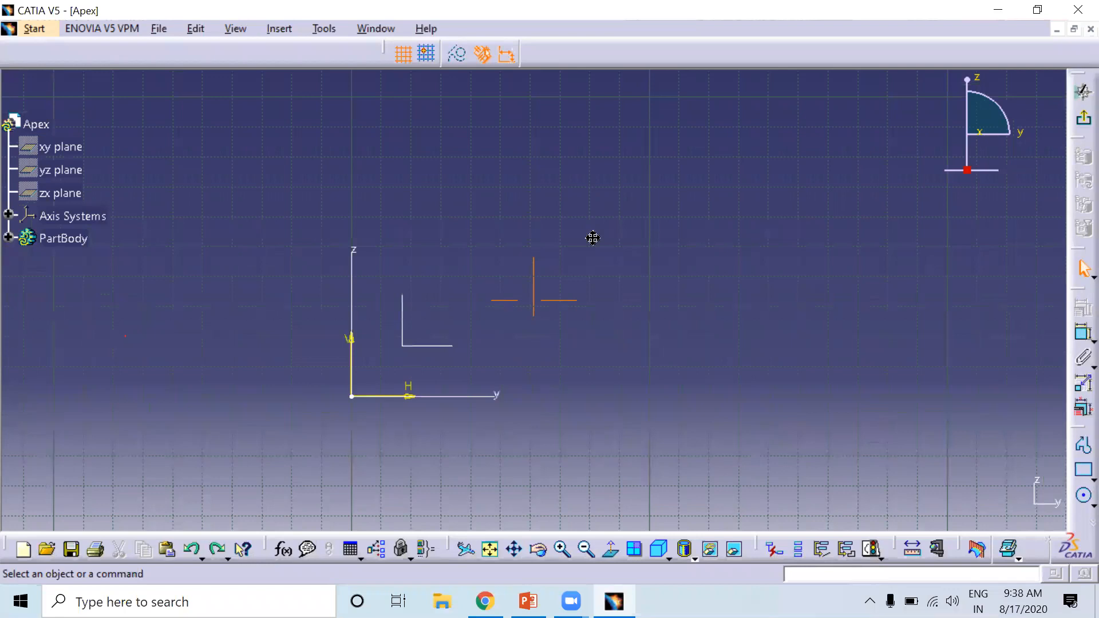
middle_click_drag(594, 245, 740, 266)
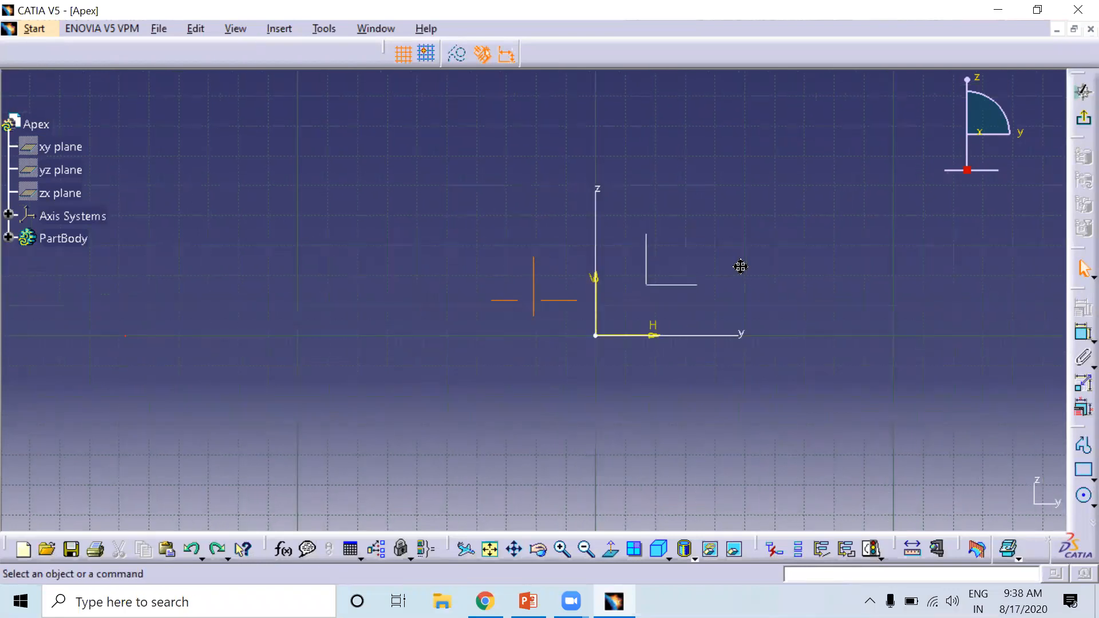
scroll(115, 221, "down", 1)
scroll(112, 223, "up", 2)
scroll(112, 225, "down", 2)
scroll(113, 233, "up", 2)
middle_click_drag(692, 277, 620, 276)
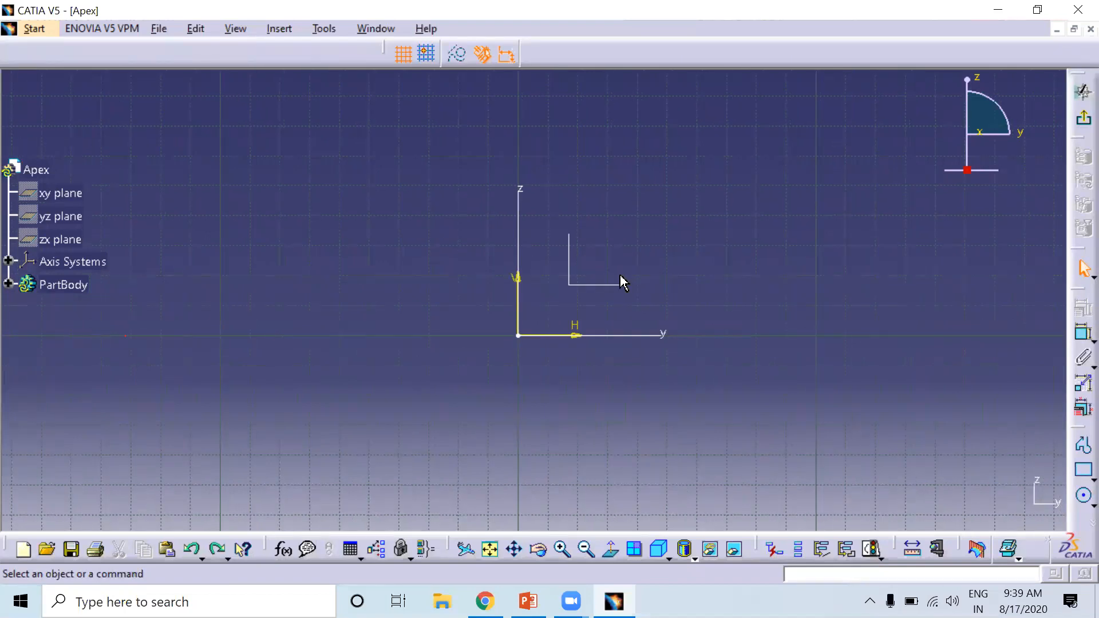
middle_click_drag(620, 273, 619, 274)
middle_click(620, 275)
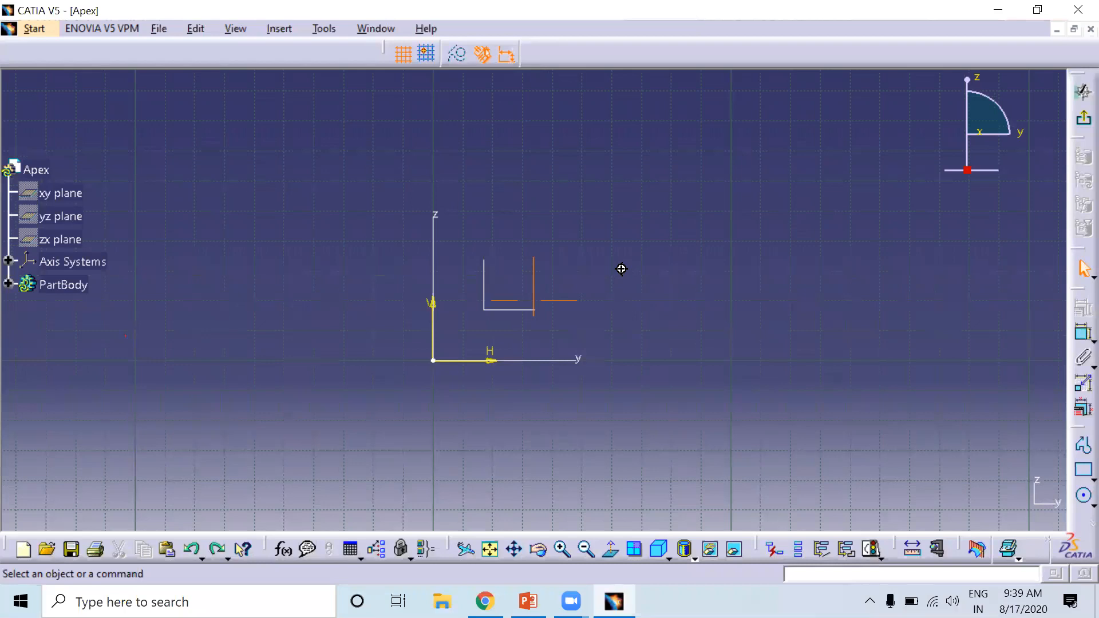
mouse_move(621, 269)
middle_mouse_down()
mouse_move(611, 210)
mouse_move(630, 361)
mouse_move(625, 286)
mouse_move(658, 147)
mouse_move(663, 270)
mouse_move(650, 296)
mouse_move(649, 190)
middle_mouse_up()
mouse_move(672, 265)
middle_mouse_down()
mouse_move(687, 269)
mouse_move(679, 143)
mouse_move(680, 355)
mouse_move(637, 199)
mouse_move(648, 303)
middle_mouse_up()
middle_click_drag(496, 370, 519, 281)
middle_click_drag(505, 327, 479, 235)
middle_click_drag(207, 325, 211, 332)
middle_click_drag(426, 335, 638, 333)
Step: Draw a single long rising line with the Profile tool, starting below the negative H axis and ending past the V axis
left_click(1084, 446)
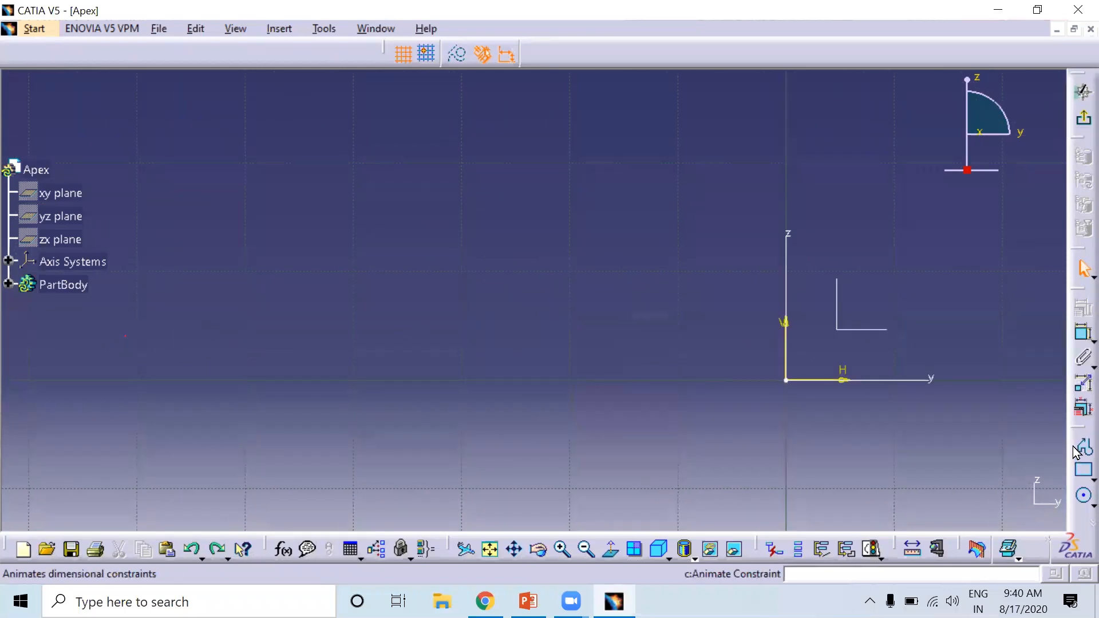
left_click(245, 397)
left_click(859, 189)
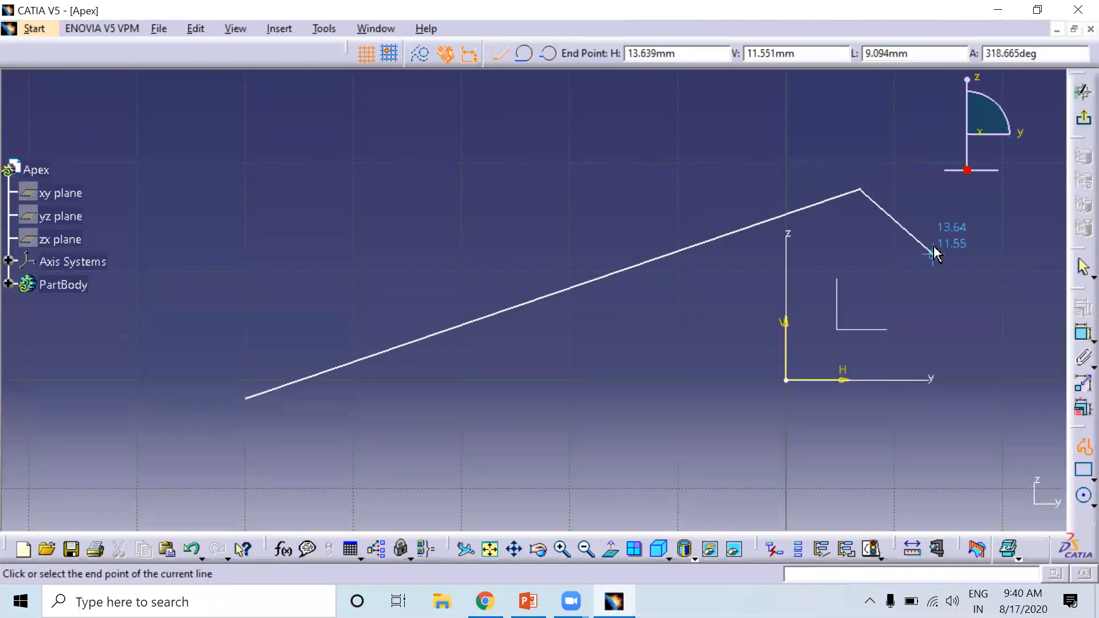
key("Escape")
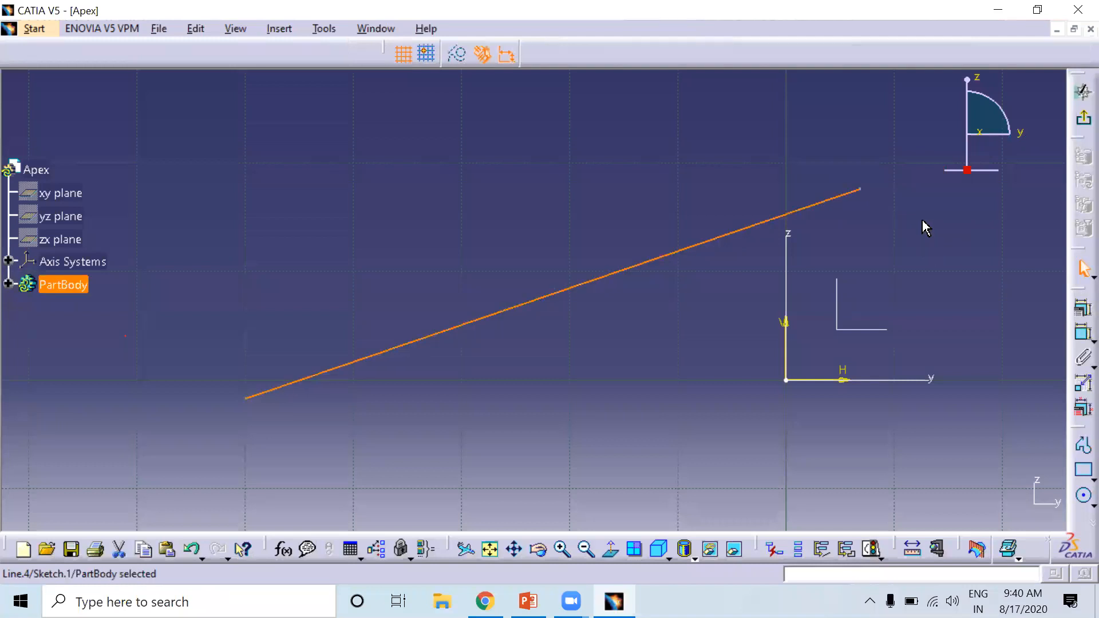
Step: Examine the long rising line at different view positions and scales, and delete it
middle_click_drag(836, 240, 821, 248)
mouse_move(709, 274)
middle_mouse_down()
mouse_move(712, 292)
mouse_move(650, 156)
mouse_move(805, 218)
mouse_move(556, 322)
middle_mouse_up()
middle_click_drag(701, 182, 701, 104)
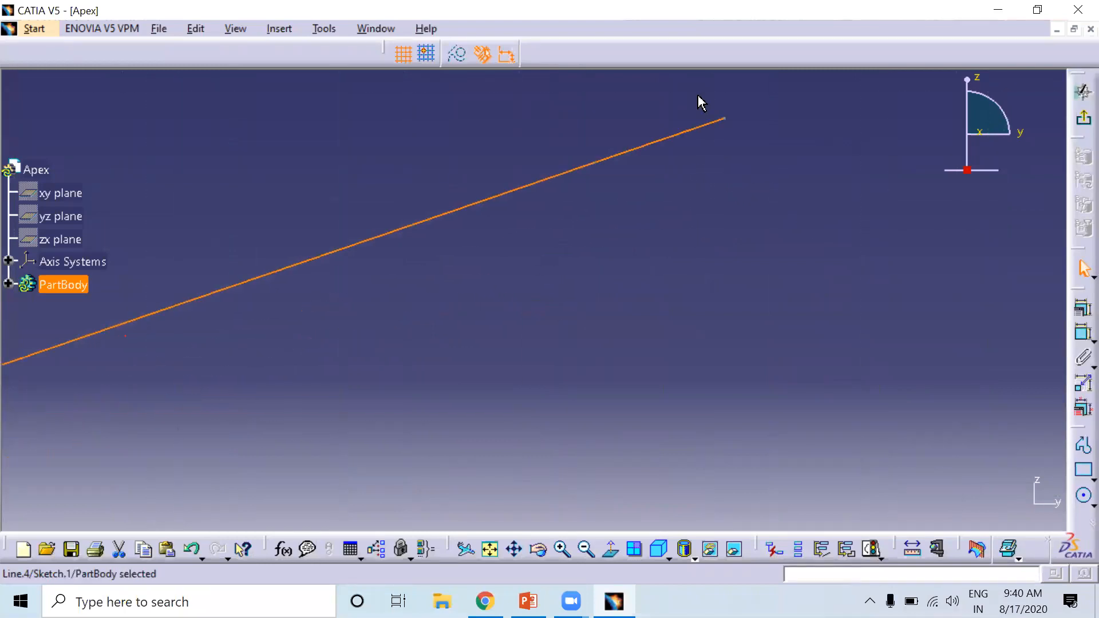
mouse_move(734, 182)
middle_mouse_down()
mouse_move(750, 267)
mouse_move(488, 377)
mouse_move(881, 238)
mouse_move(883, 284)
mouse_move(824, 338)
middle_mouse_up()
middle_click_drag(721, 309, 843, 259)
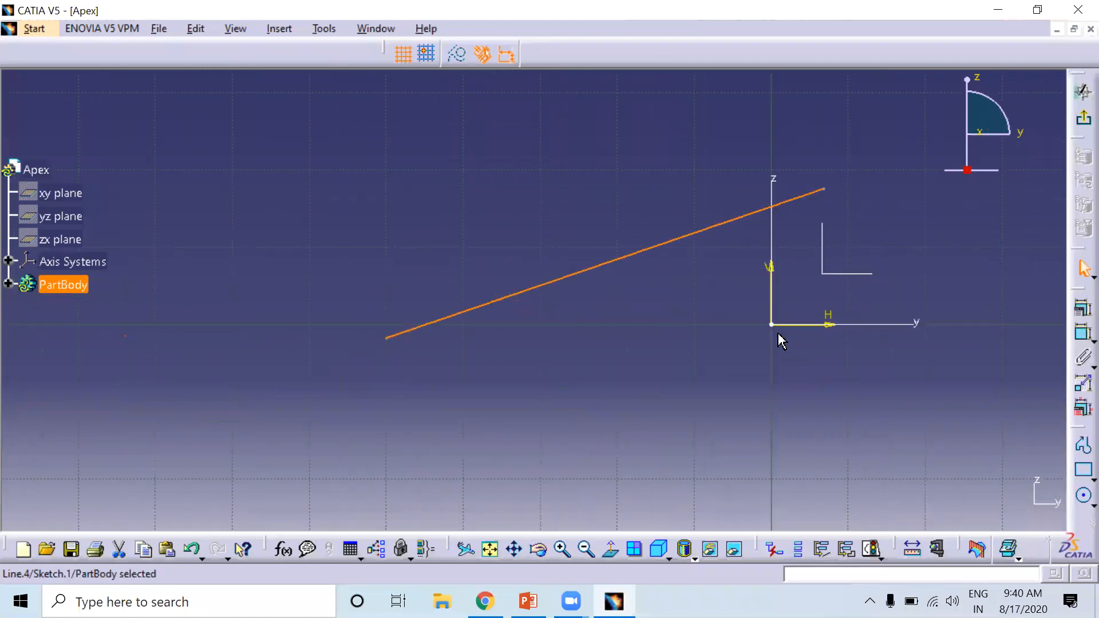
key("Delete")
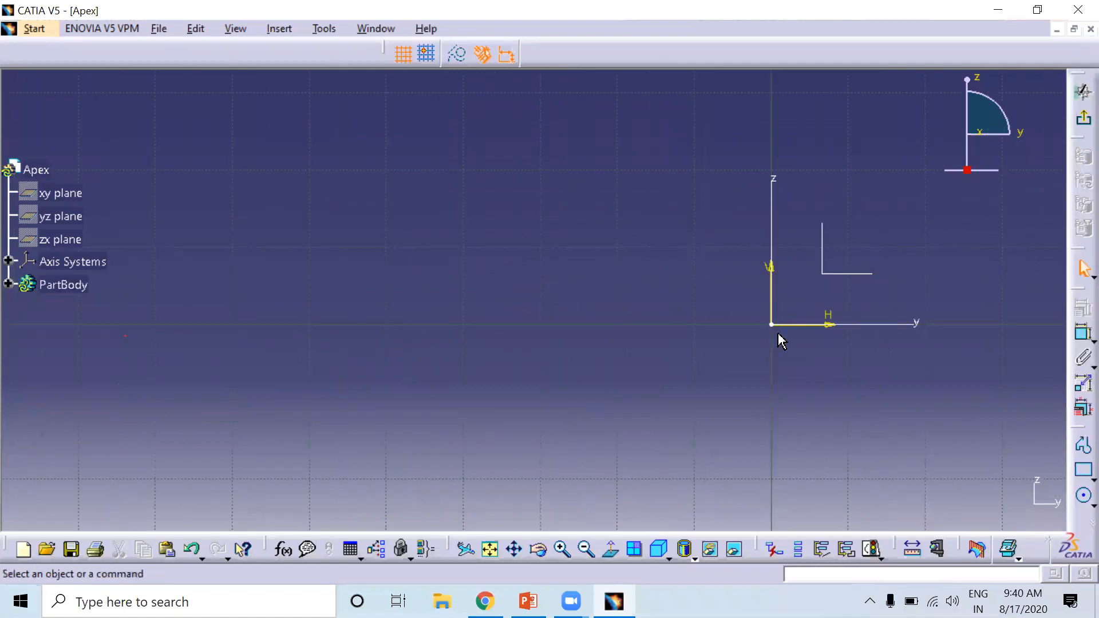
Step: Practise panning and rotating the sketch out of its plane until the axes leave the visible area
middle_click_drag(858, 228, 681, 291)
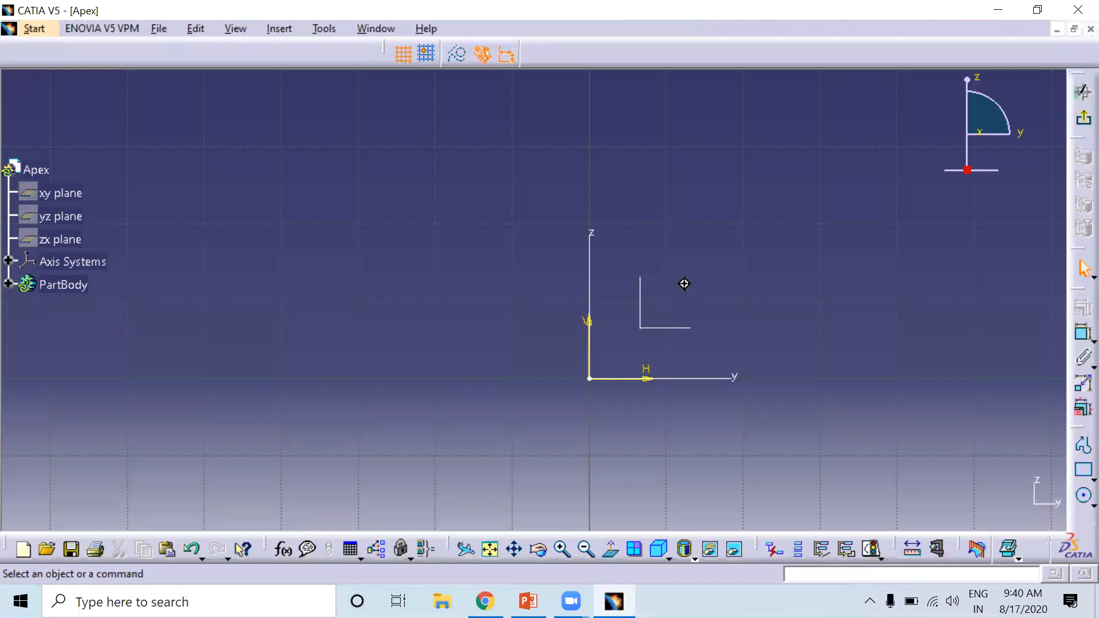
mouse_move(684, 284)
middle_mouse_down()
mouse_move(608, 321)
mouse_move(675, 240)
mouse_move(618, 330)
mouse_move(539, 292)
middle_mouse_up()
middle_click_drag(604, 360, 807, 393)
middle_click_drag(508, 241, 798, 391)
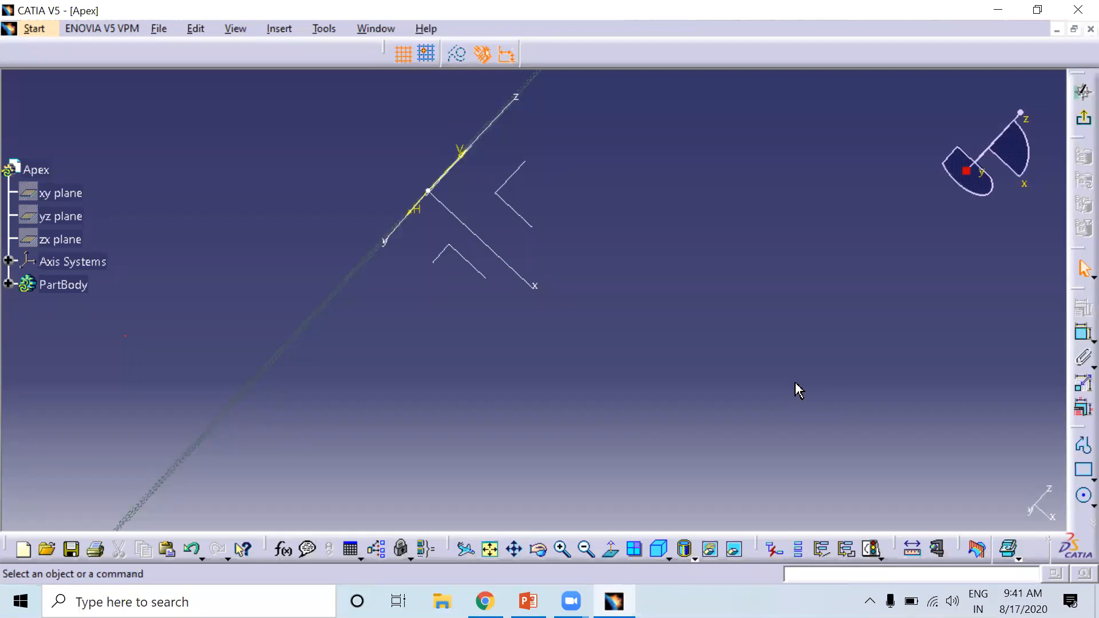
middle_click_drag(542, 208, 403, 252)
middle_click_drag(665, 215, 311, 559)
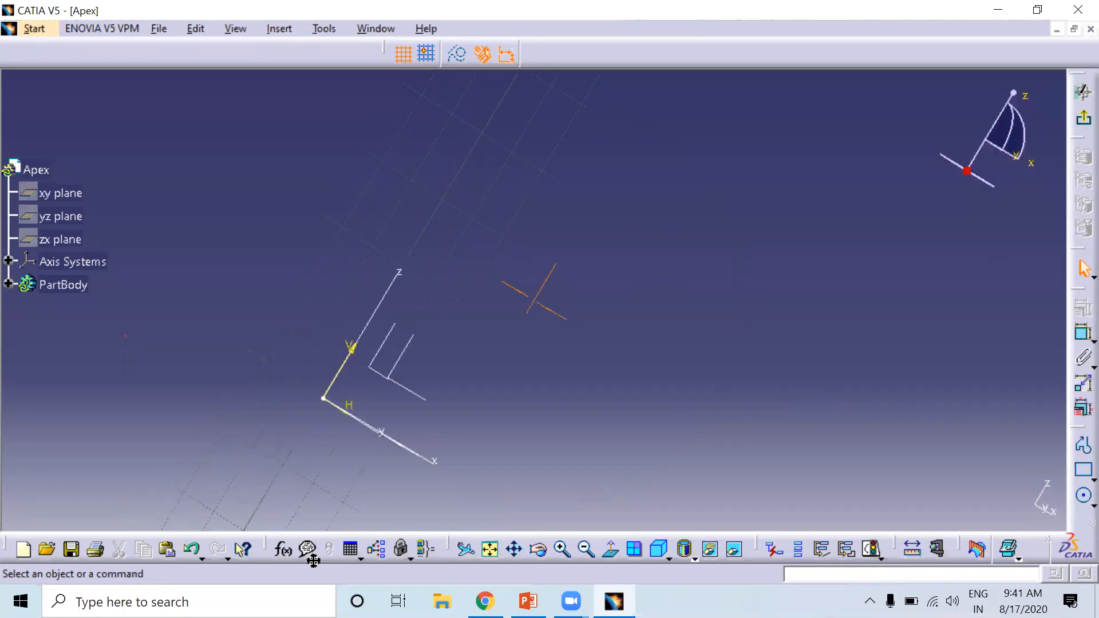
mouse_move(729, 185)
middle_mouse_down()
mouse_move(337, 367)
mouse_move(458, 309)
mouse_move(621, 412)
middle_mouse_up()
Step: Fit all geometry into view with Fit All In and restore the view normal to the sketch plane
left_click(494, 548)
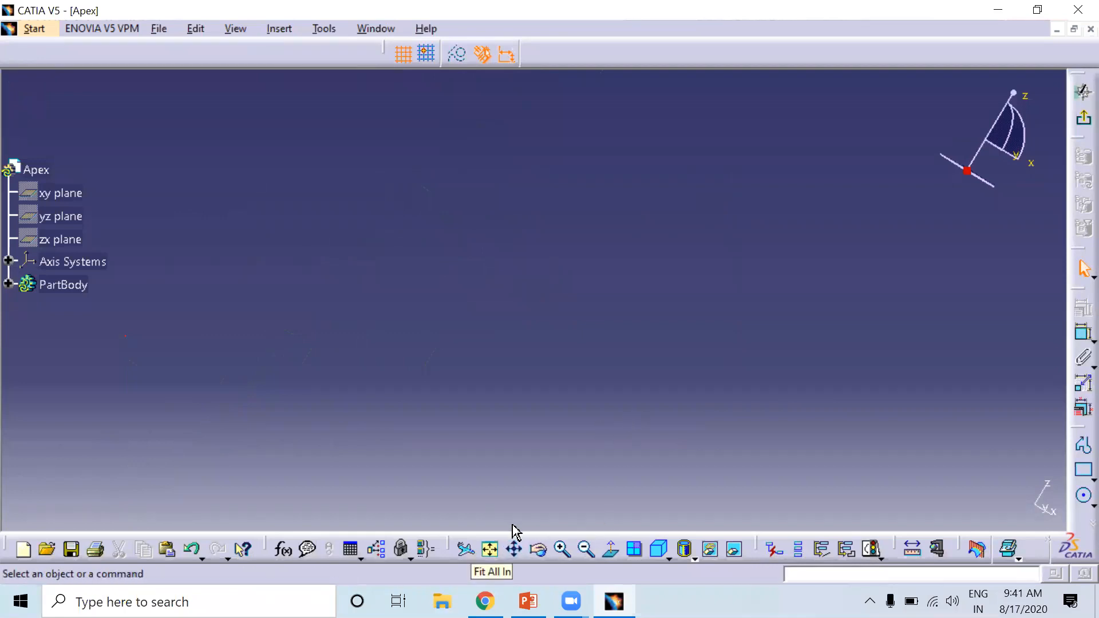
left_click(490, 551)
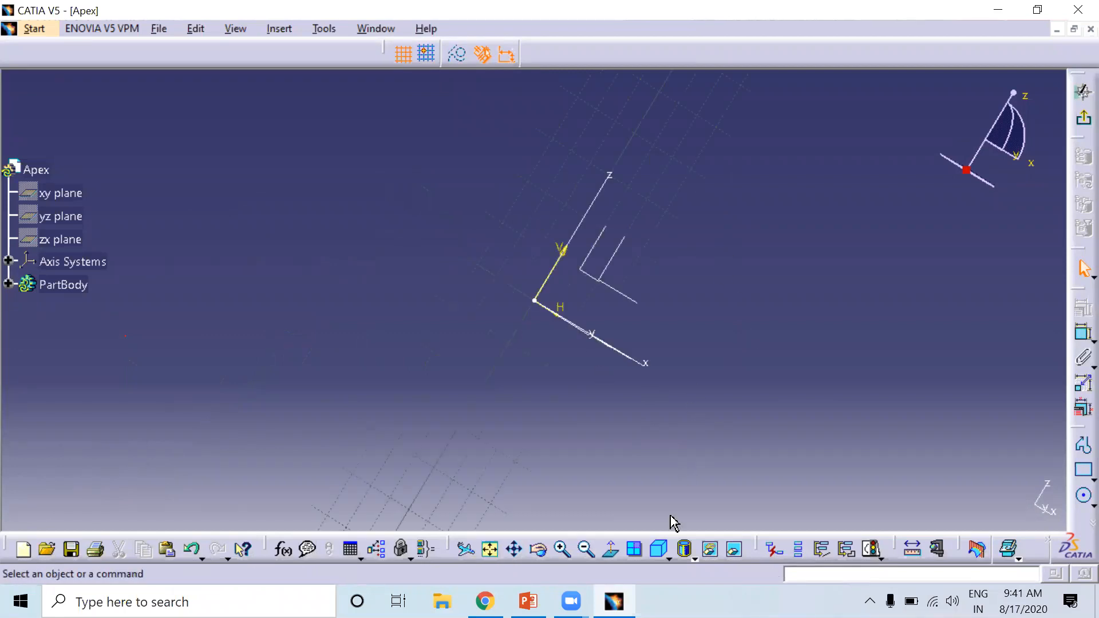
left_click(617, 557)
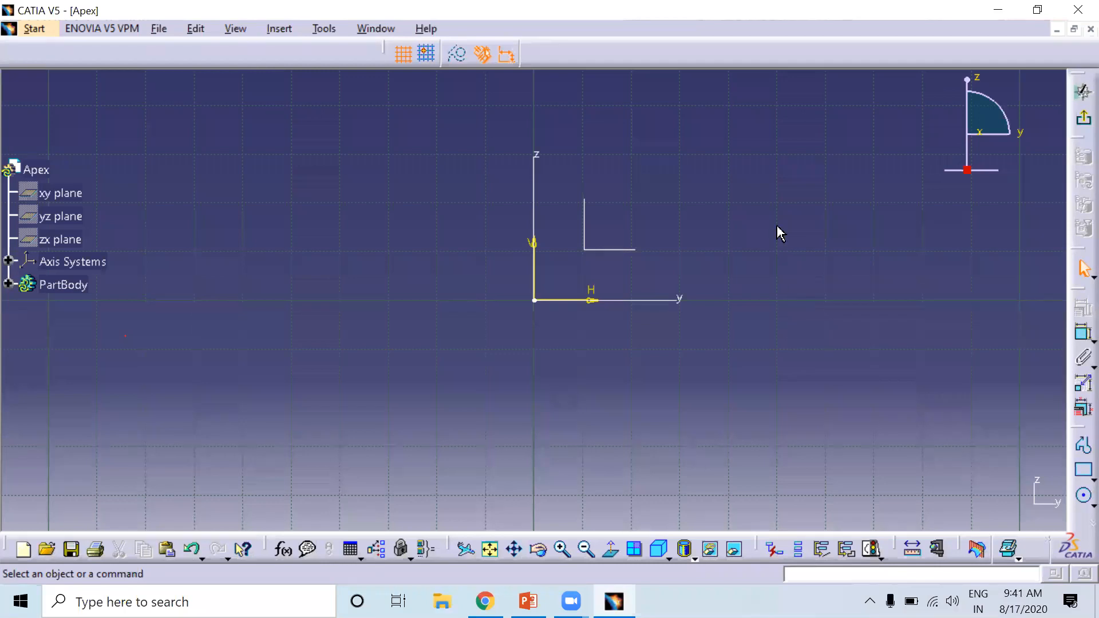
middle_click_drag(757, 234, 733, 259)
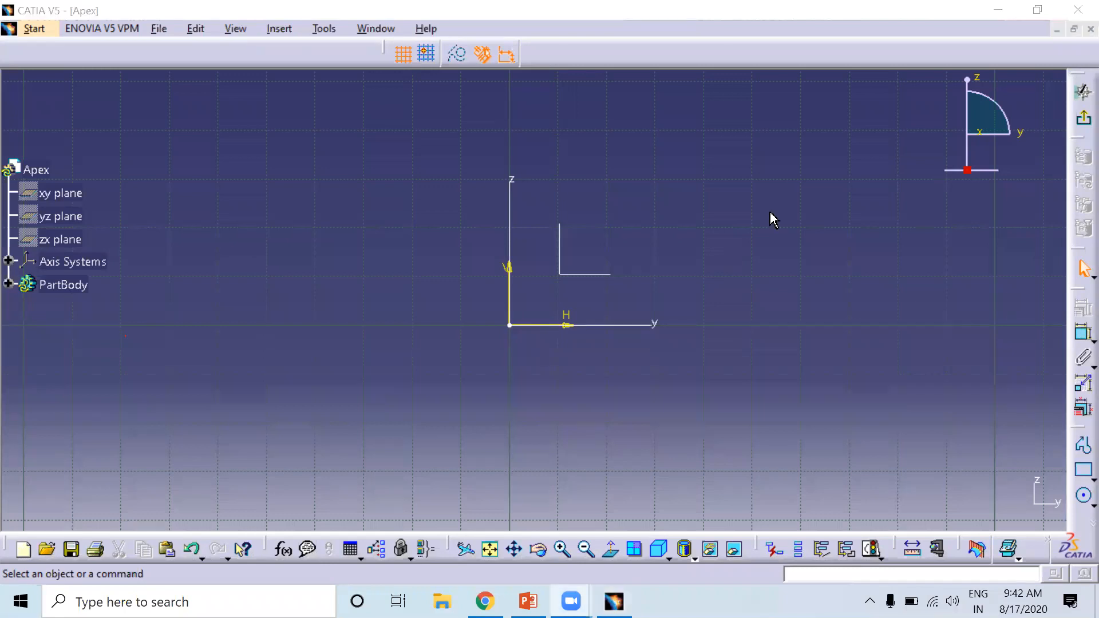
Step: Browse the sketch insertion commands and the list of available toolbars
left_click(241, 86)
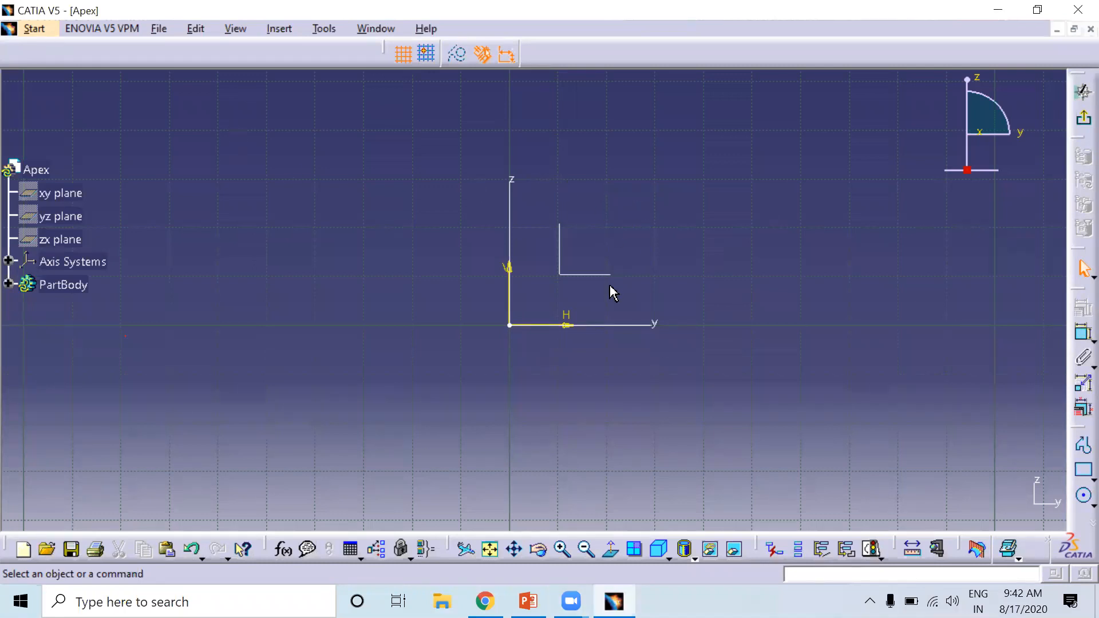
left_click(302, 32)
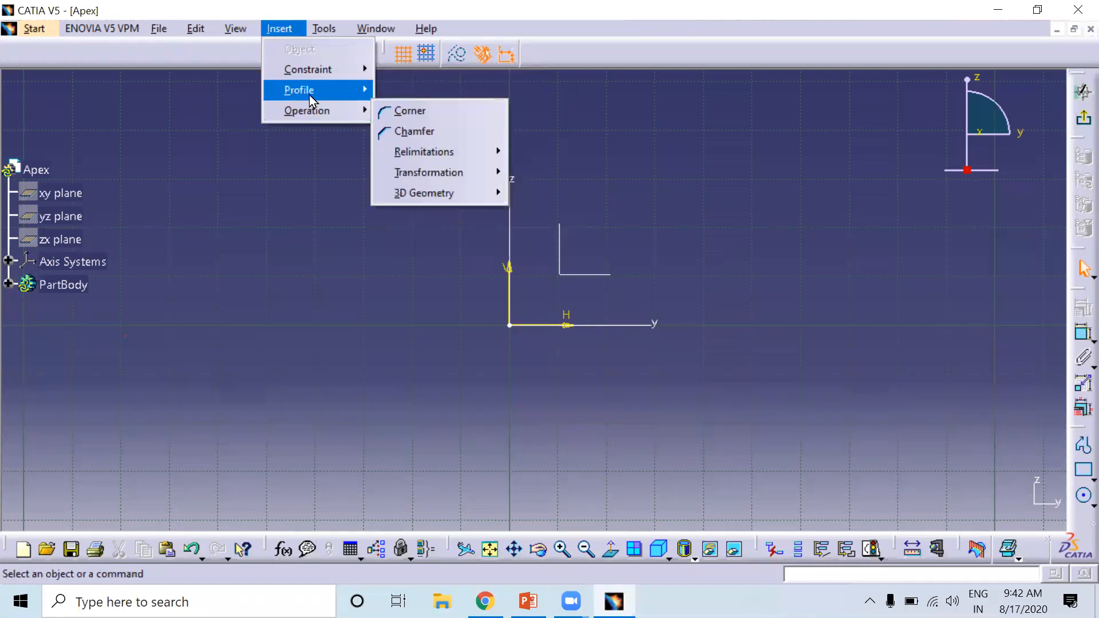
mouse_move(313, 95)
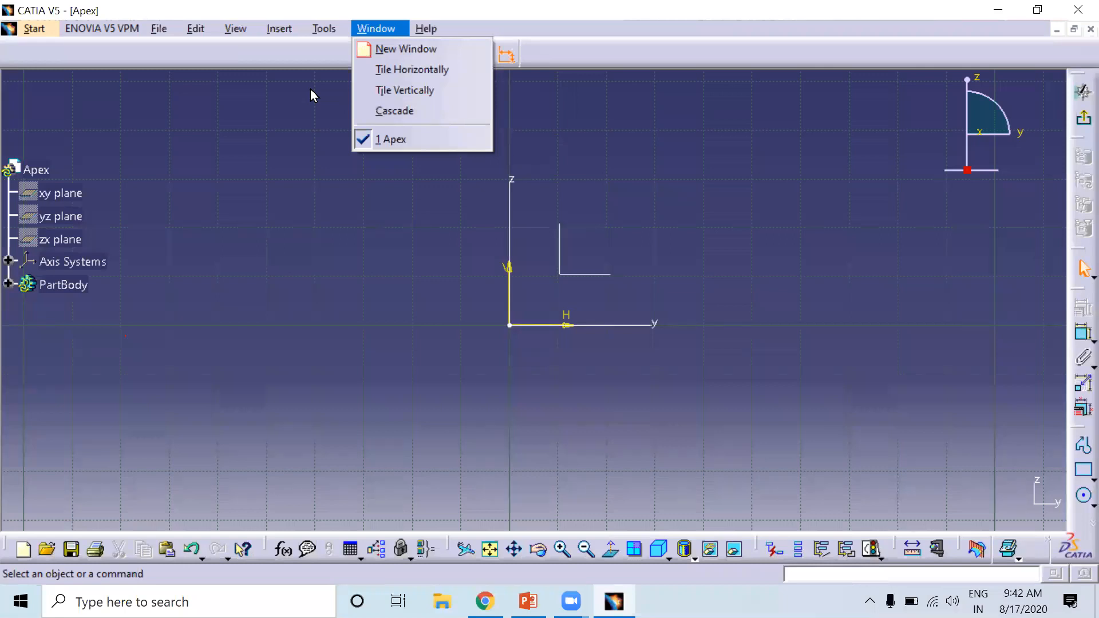
left_click(310, 88)
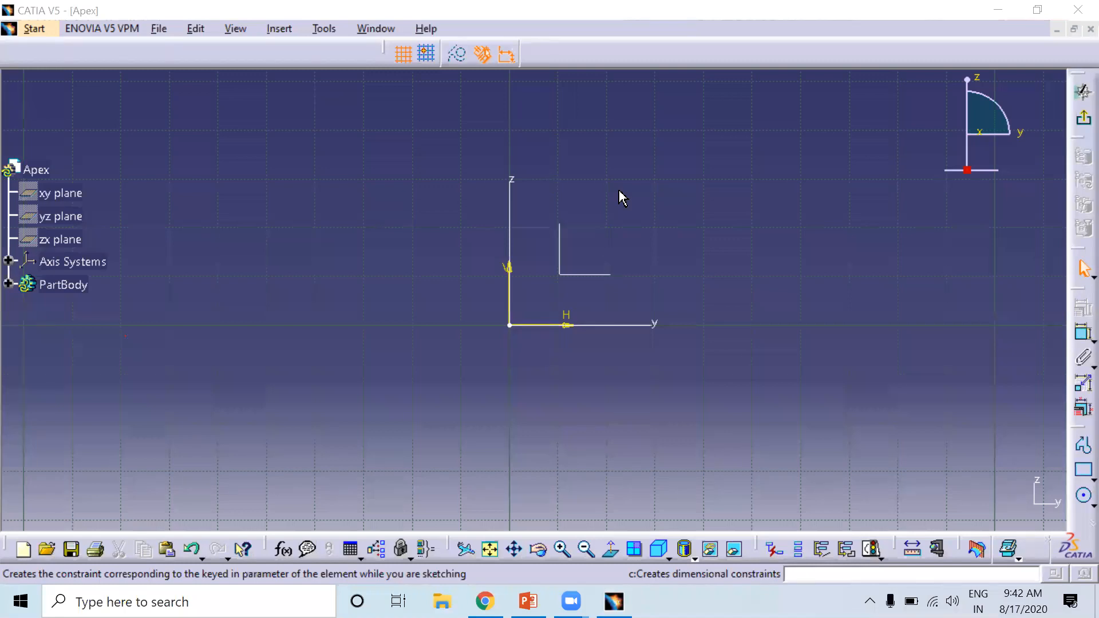
right_click(685, 49)
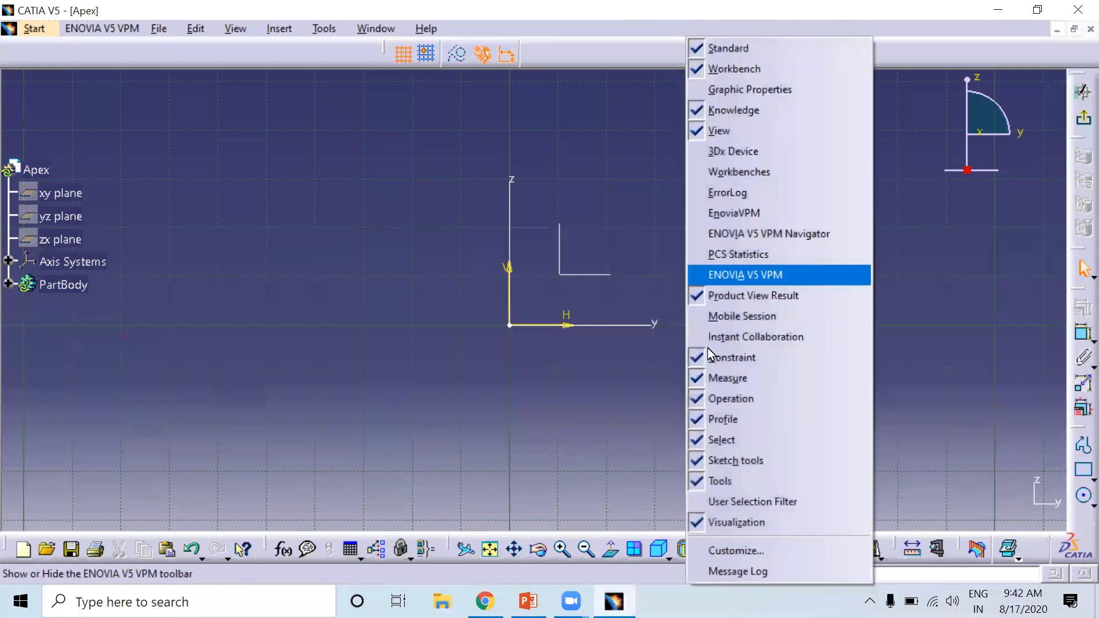
left_click(732, 480)
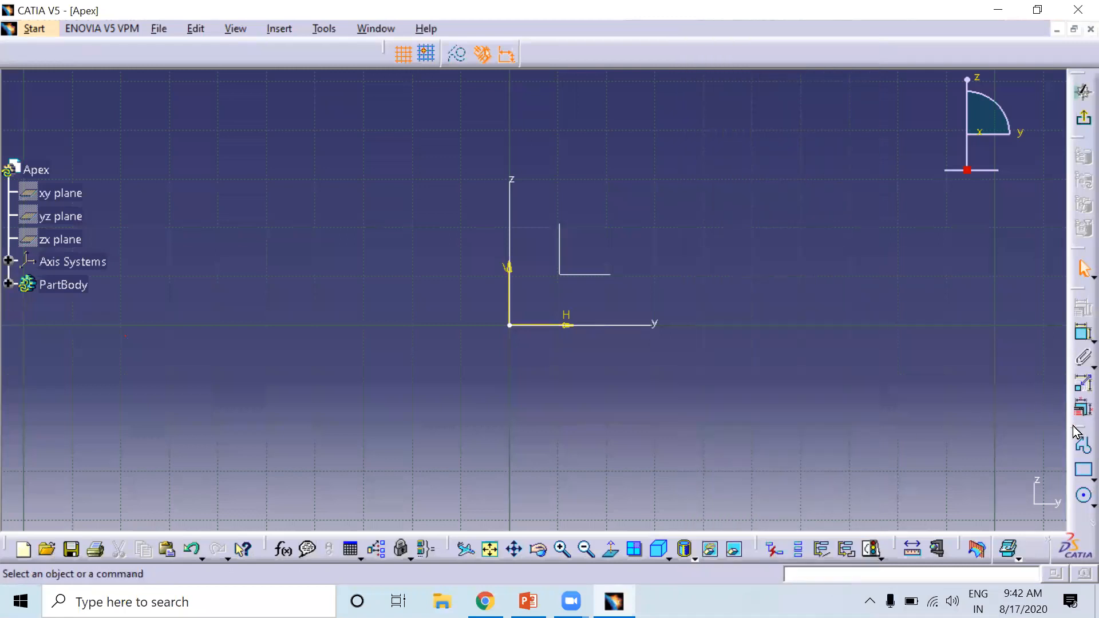
Step: Undock the Profile toolbar and float it in the drawing area beside the V axis
left_click_drag(1075, 434, 994, 380)
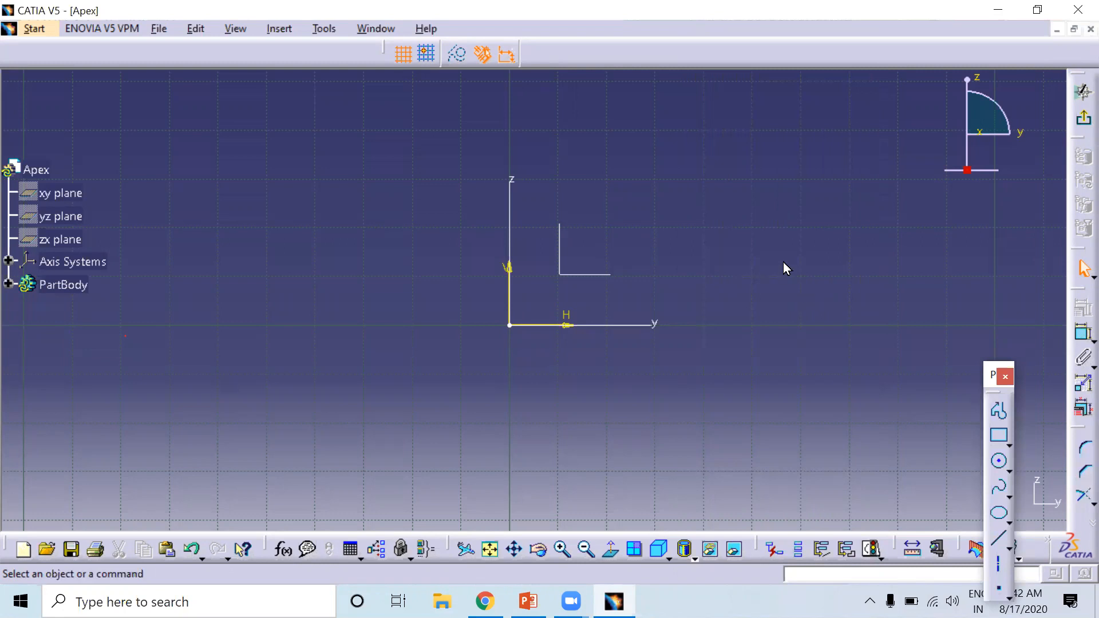
left_click_drag(783, 263, 784, 265)
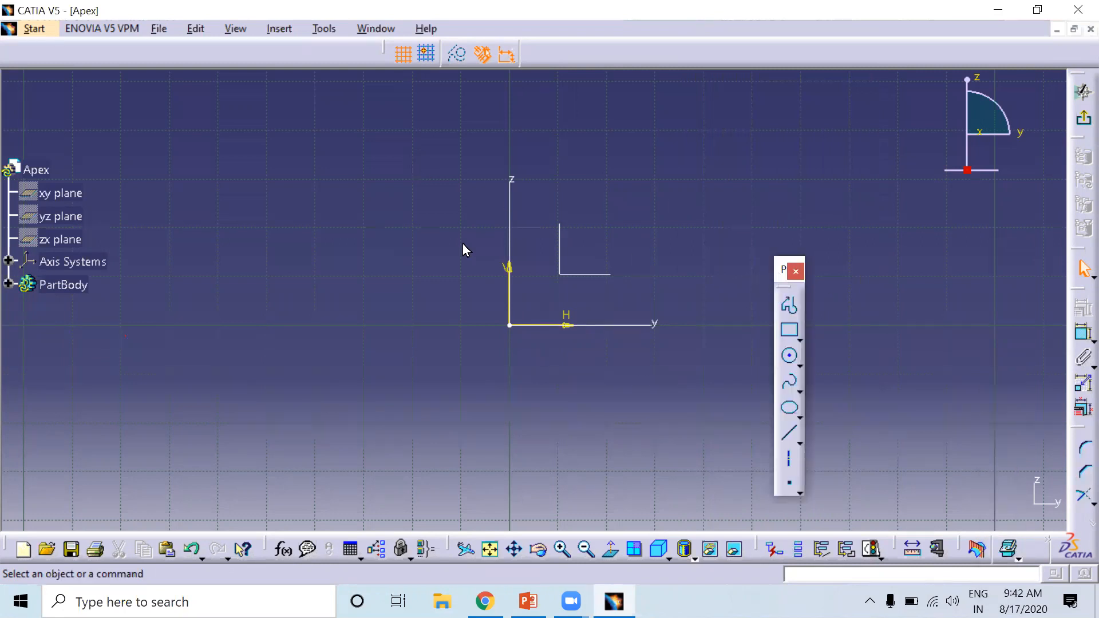
left_click_drag(462, 244, 482, 242)
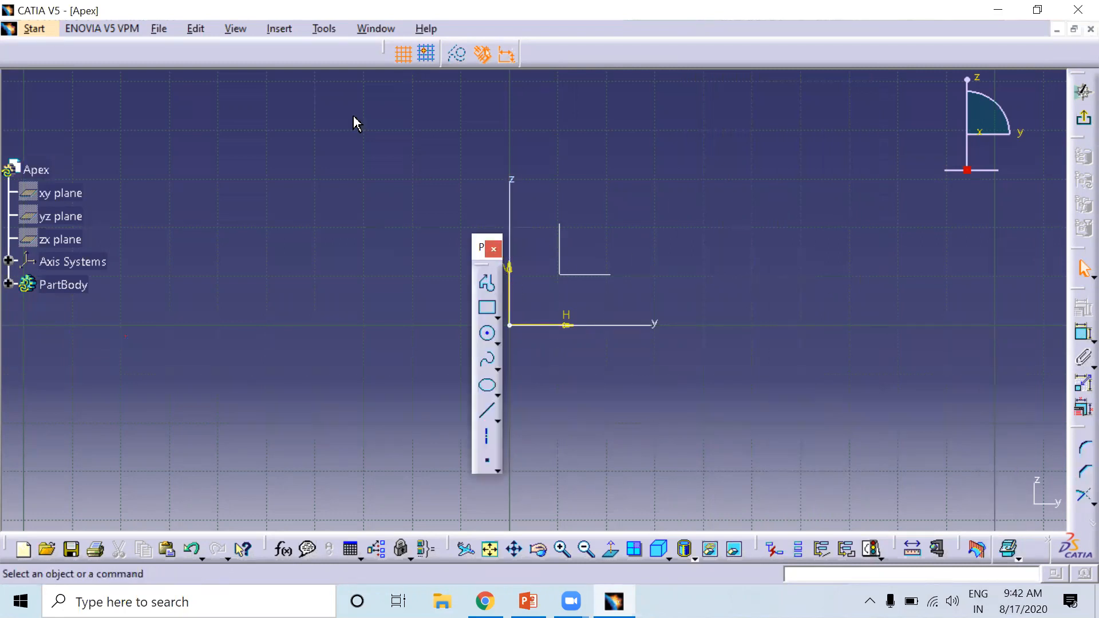
Step: Compare the Profile insertion commands with the tools on the floating Profile toolbar
left_click(279, 29)
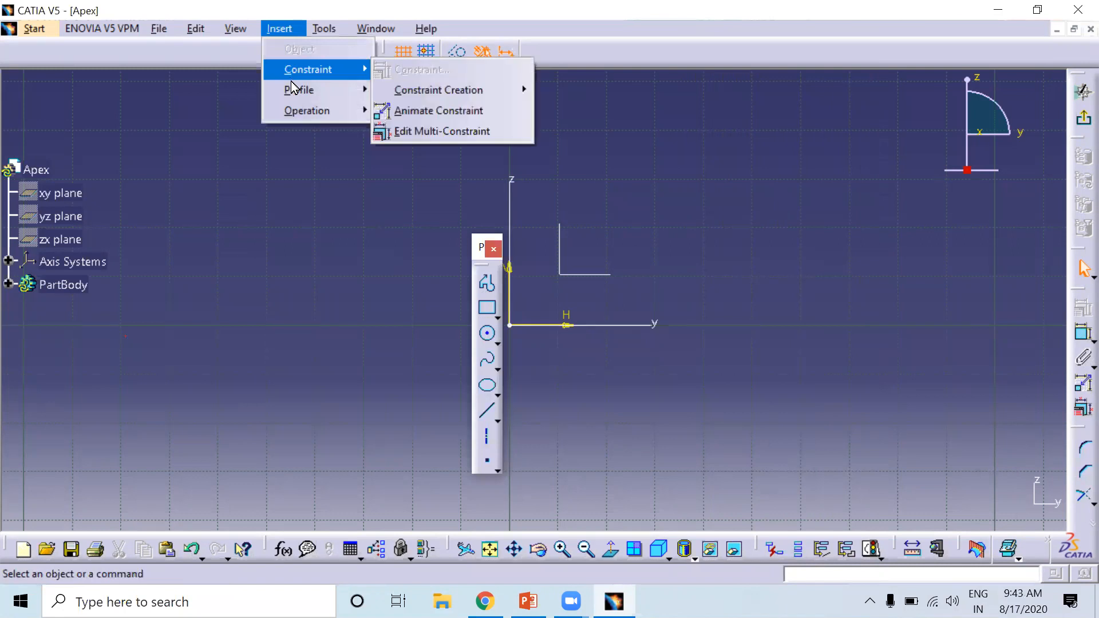
mouse_move(294, 89)
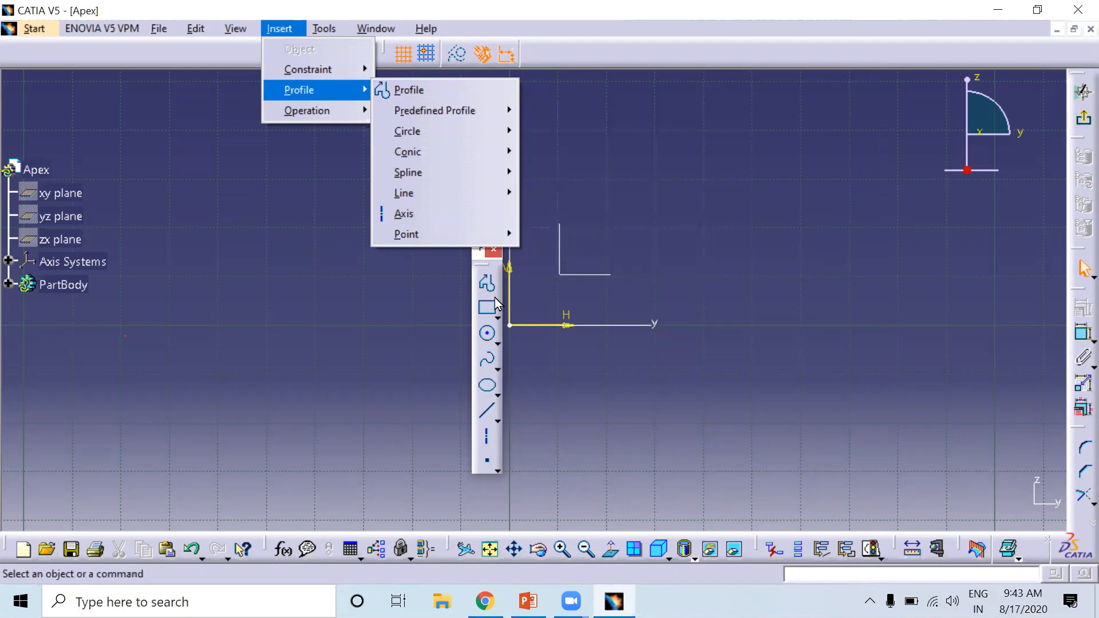
left_click(585, 406)
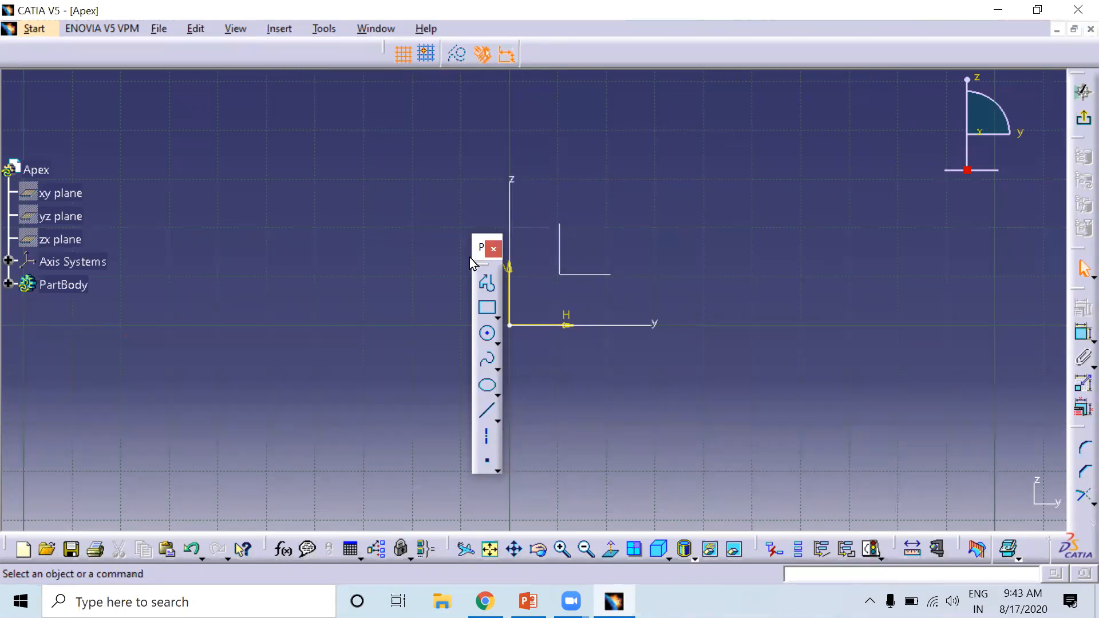
Step: Reposition the Profile toolbar so it floats vertically in the drawing area beside the specification tree
left_click_drag(442, 262, 430, 232)
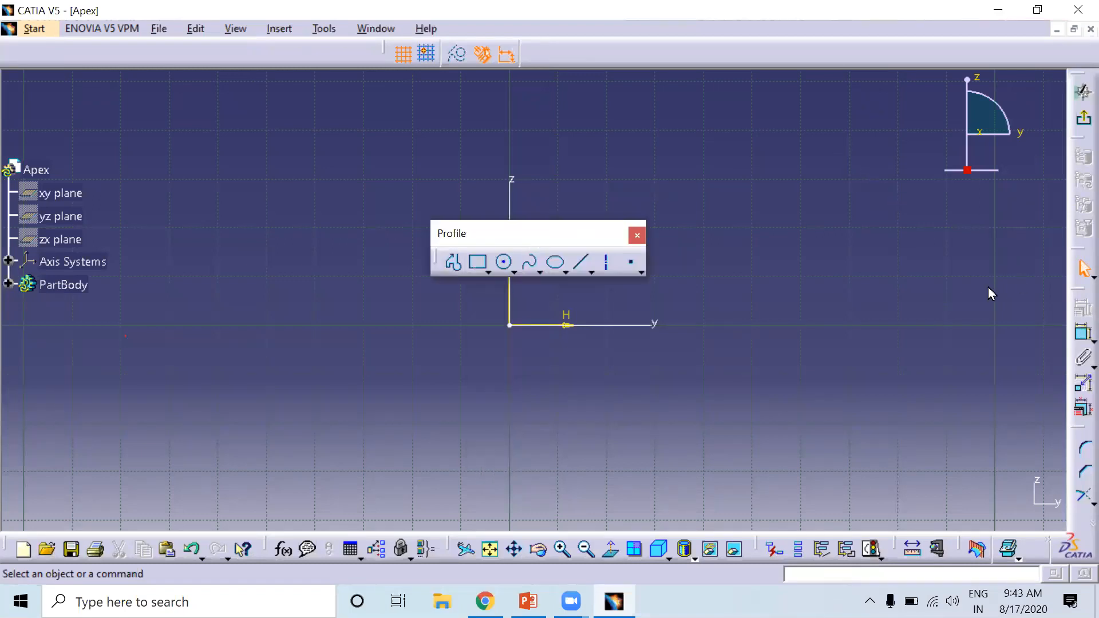
left_click_drag(534, 232, 988, 288)
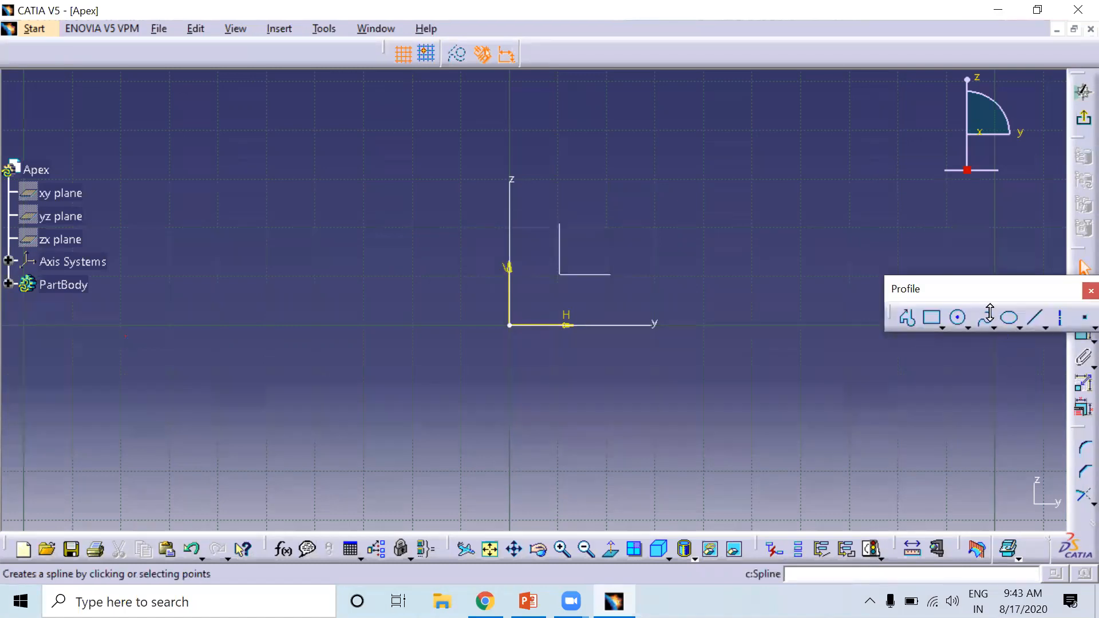
left_click_drag(757, 126, 753, 56)
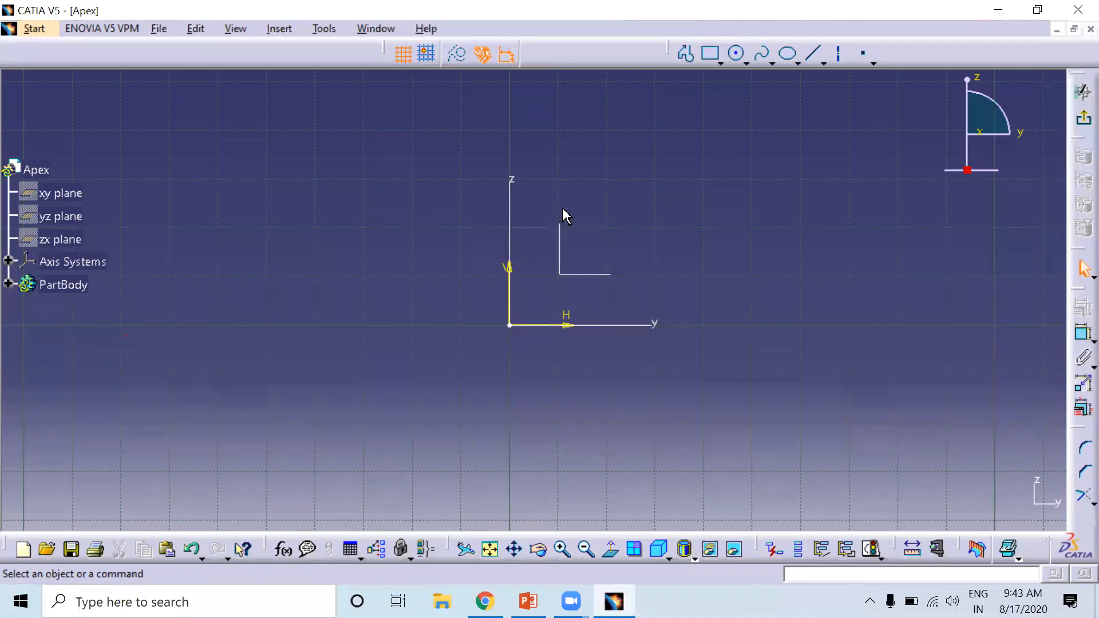
left_click_drag(235, 205, 139, 197)
left_click_drag(240, 180, 154, 179)
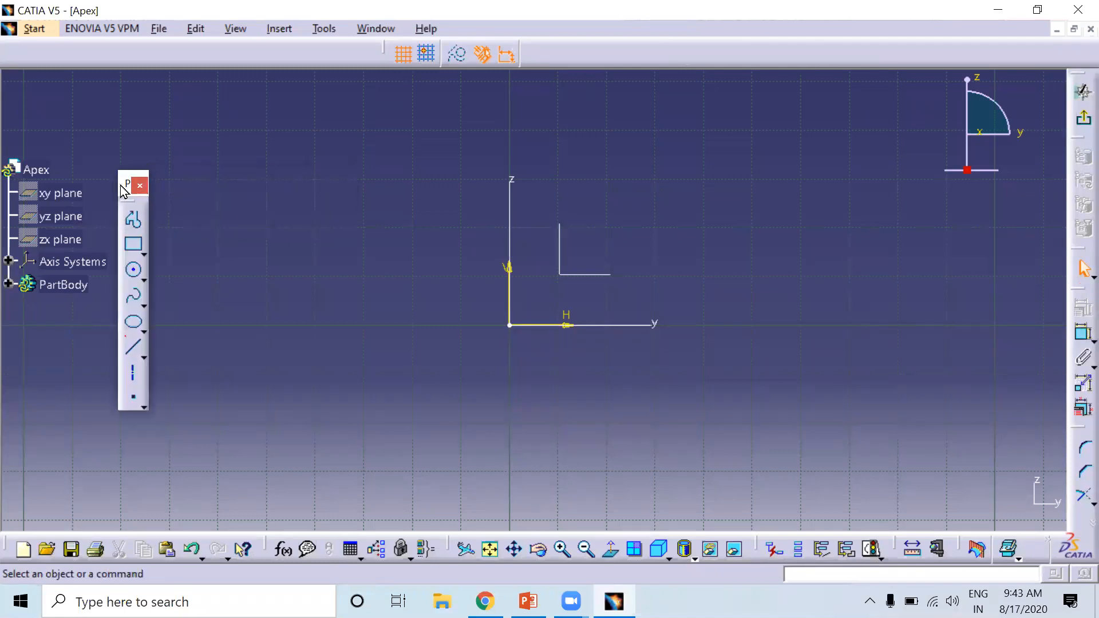
left_click_drag(123, 186, 128, 186)
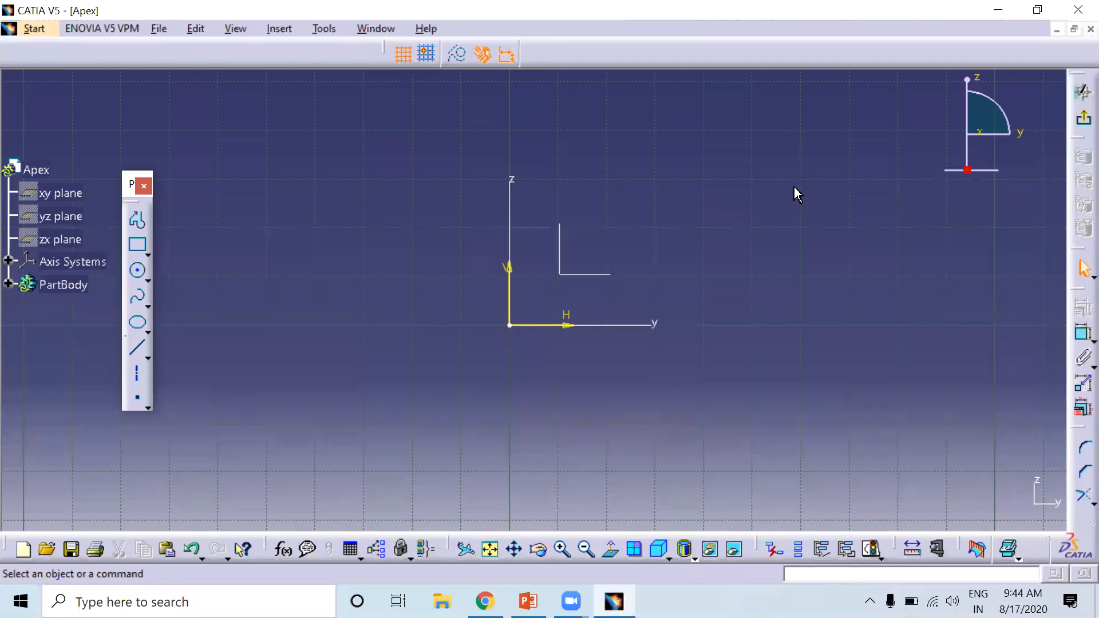
Step: Draw a closed five-sided profile around the sketch origin with horizontal upper and lower edges and a vertical closing edge, and delete it
left_click(141, 225)
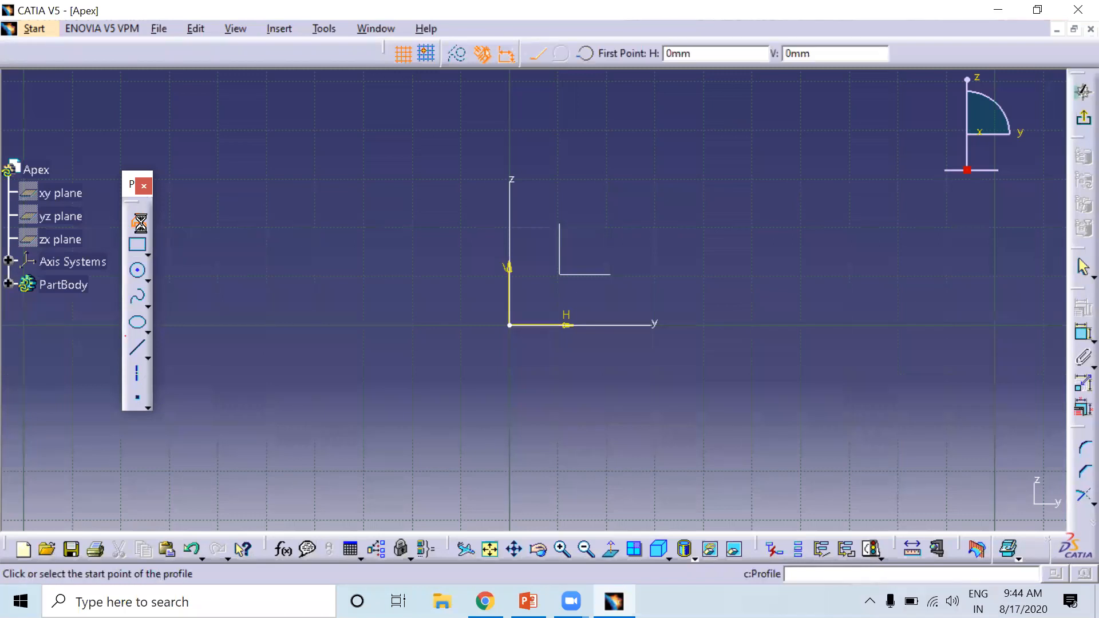
left_click(344, 160)
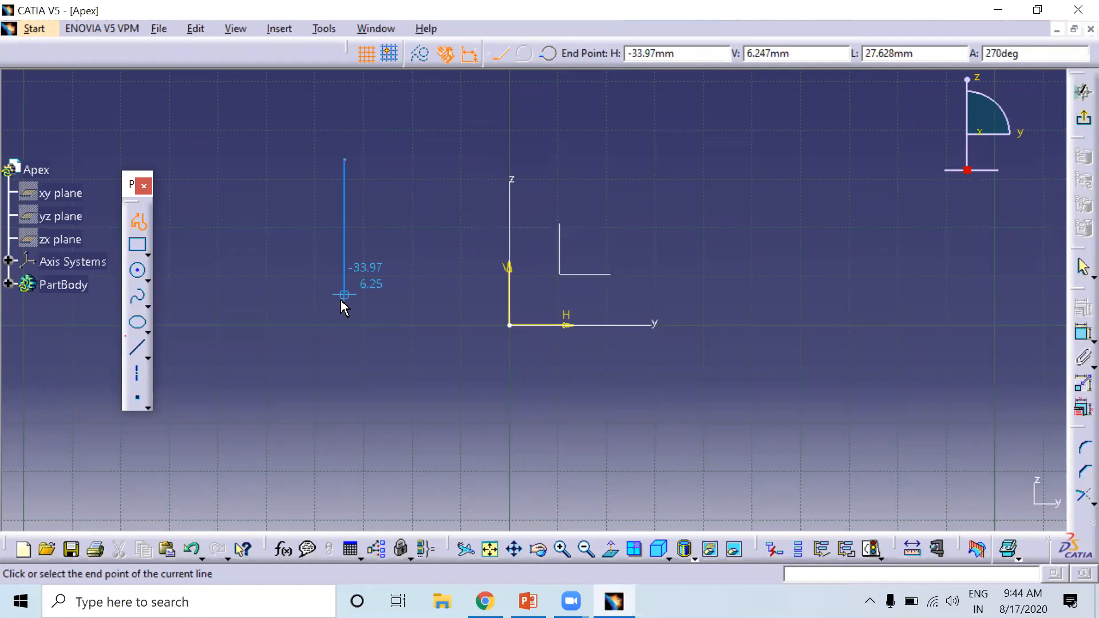
left_click(599, 160)
left_click(708, 249)
left_click(633, 451)
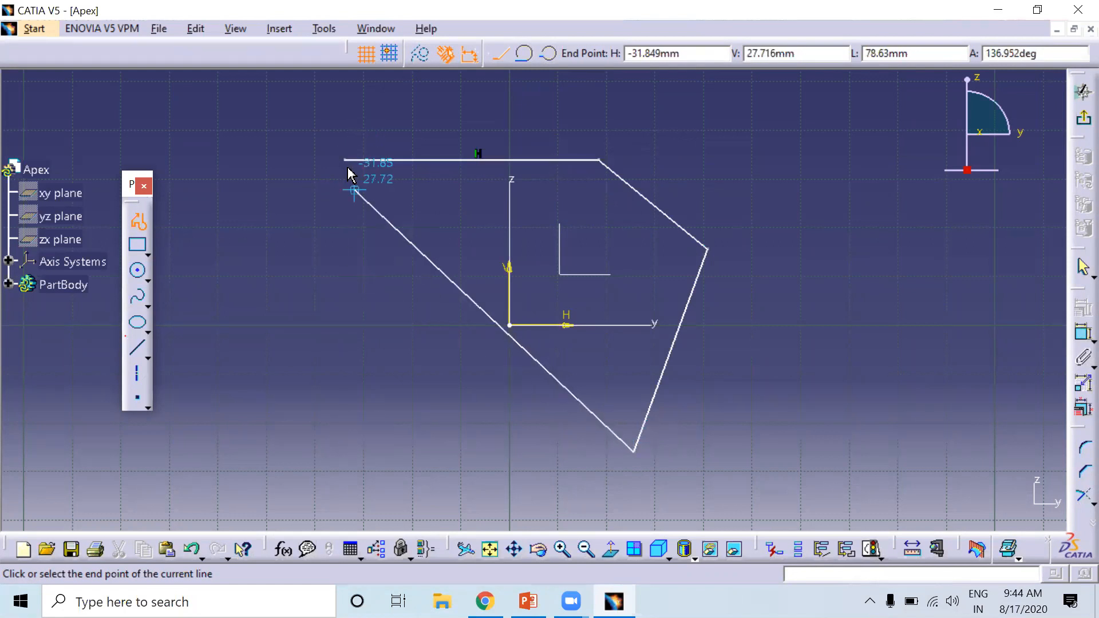
left_click(345, 452)
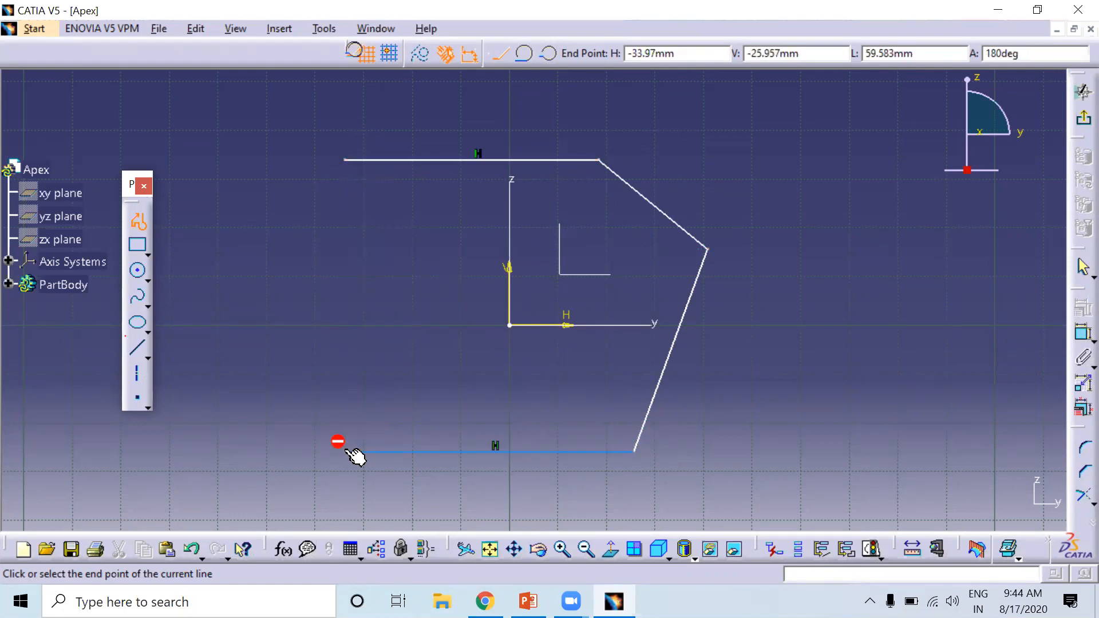
left_click(340, 160)
key("ctrl+z")
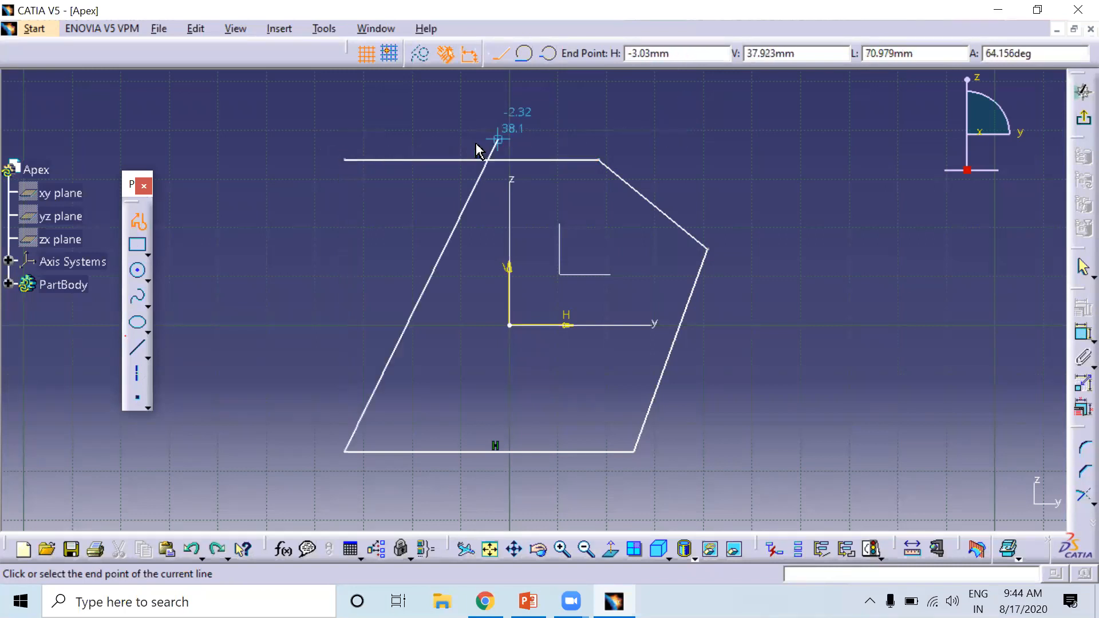
left_click(344, 160)
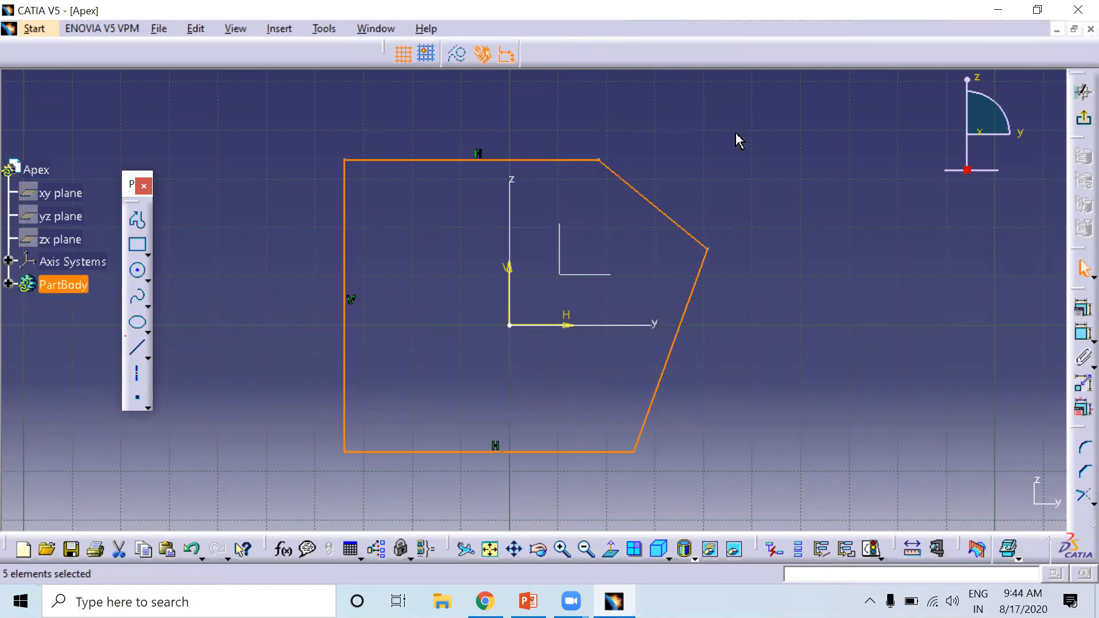
key("Delete")
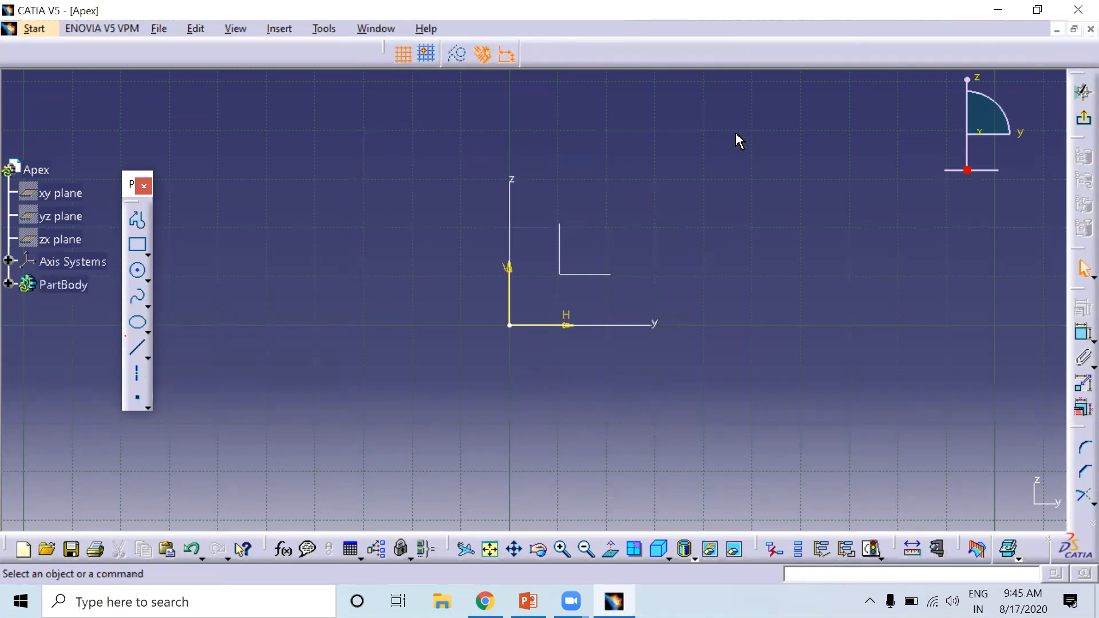
Step: Draw an open three-line profile starting at about H -35.7 mm, V 22.1 mm, end it at its last point, and delete it
left_click(138, 220)
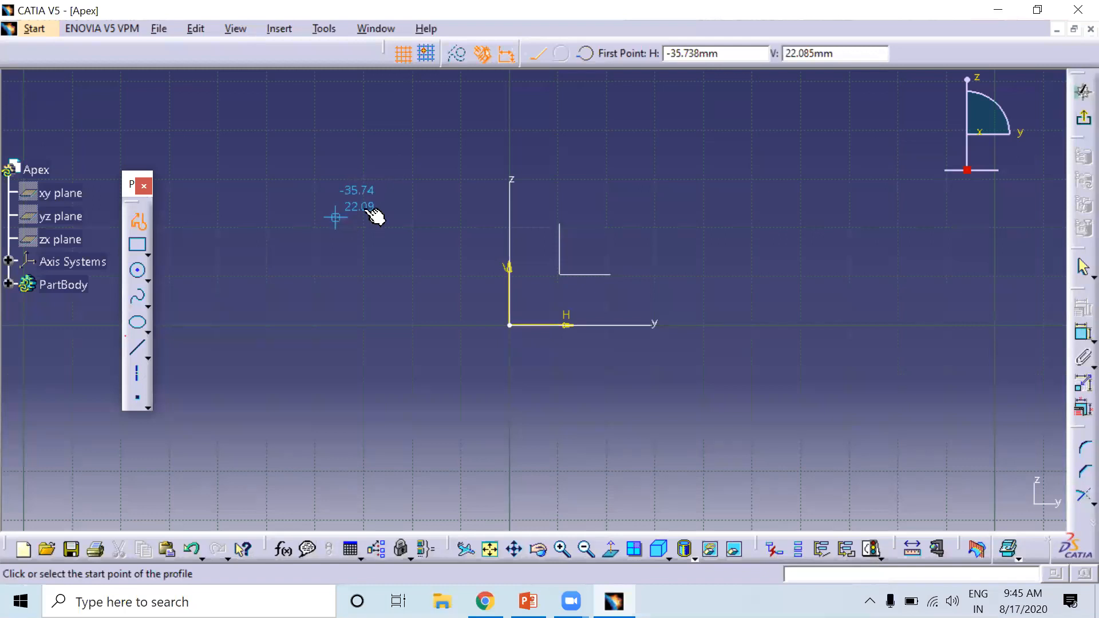
left_click(335, 217)
left_click(667, 134)
left_click(796, 251)
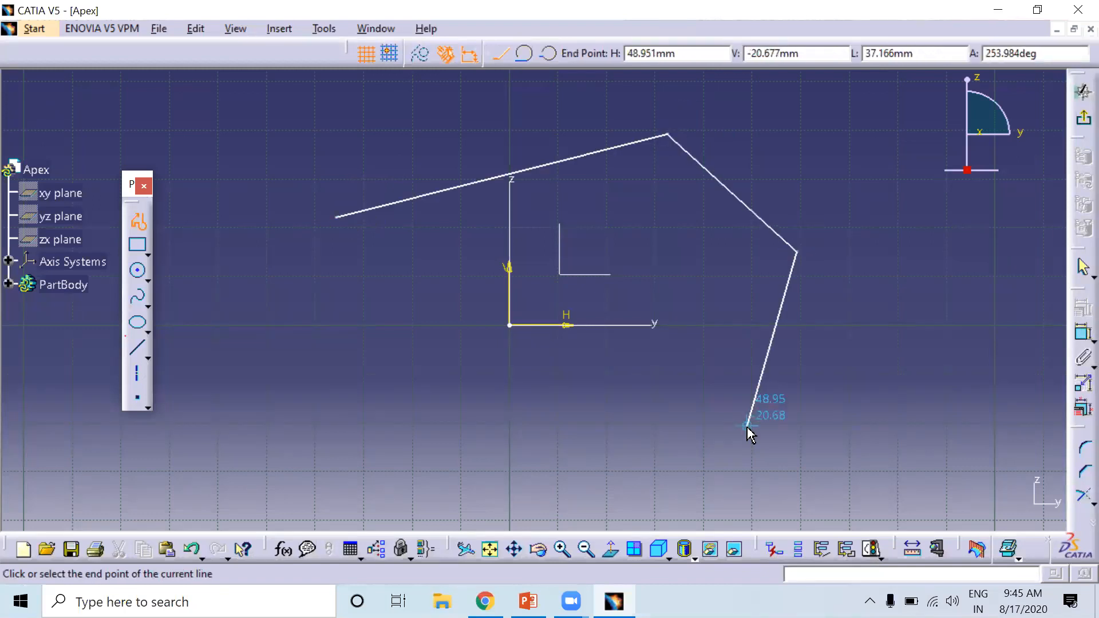
double_click(703, 457)
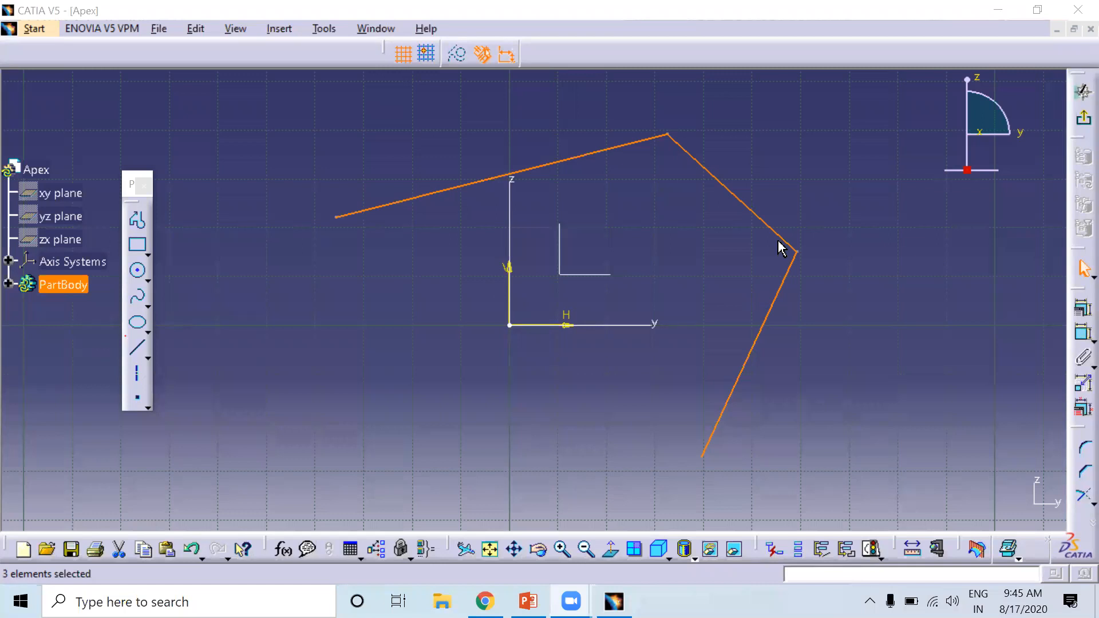
left_click(247, 263)
left_click_drag(263, 163, 871, 511)
left_click_drag(831, 461, 296, 108)
key("Delete")
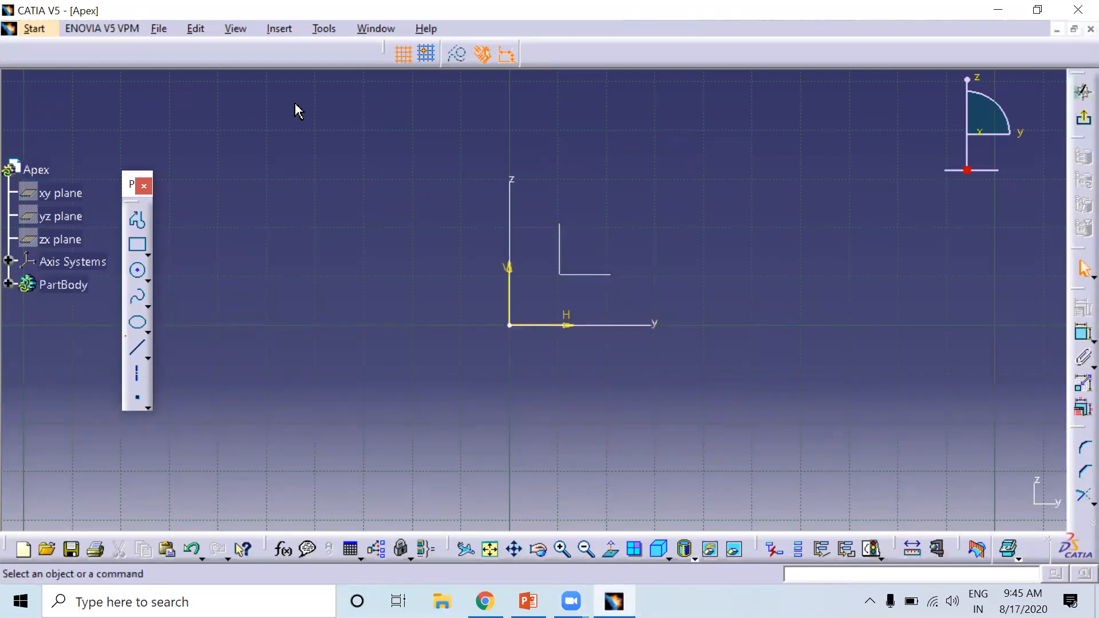
Step: Draw an open profile of three connected lines around the upper and H-positive sides of the origin, ending below the H axis
left_click(137, 219)
left_click(331, 181)
left_click(672, 150)
left_click(779, 343)
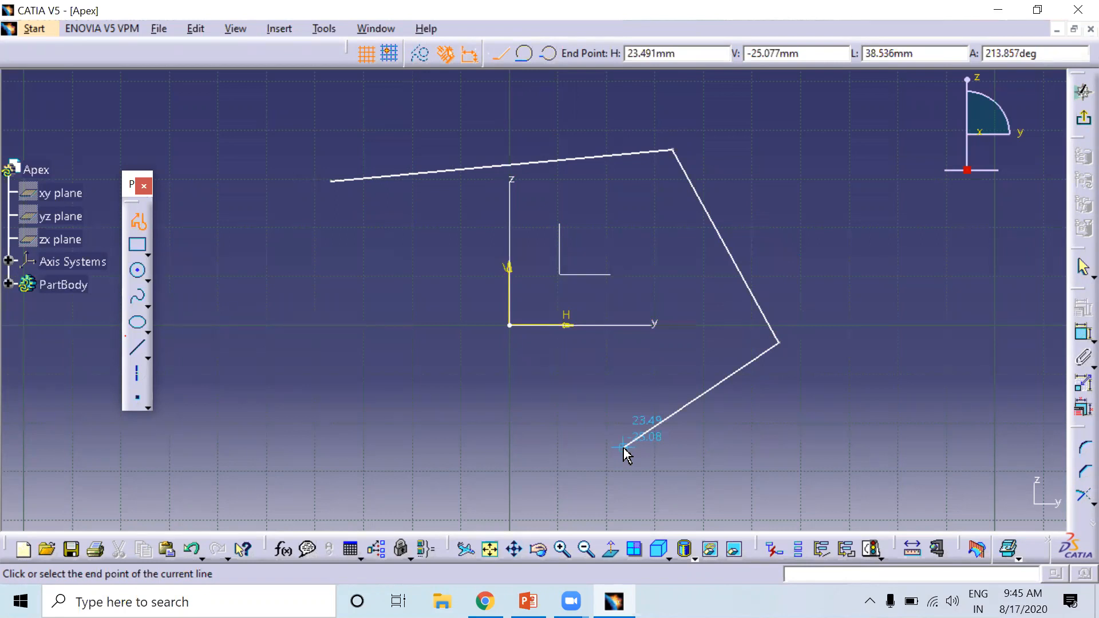
double_click(625, 449)
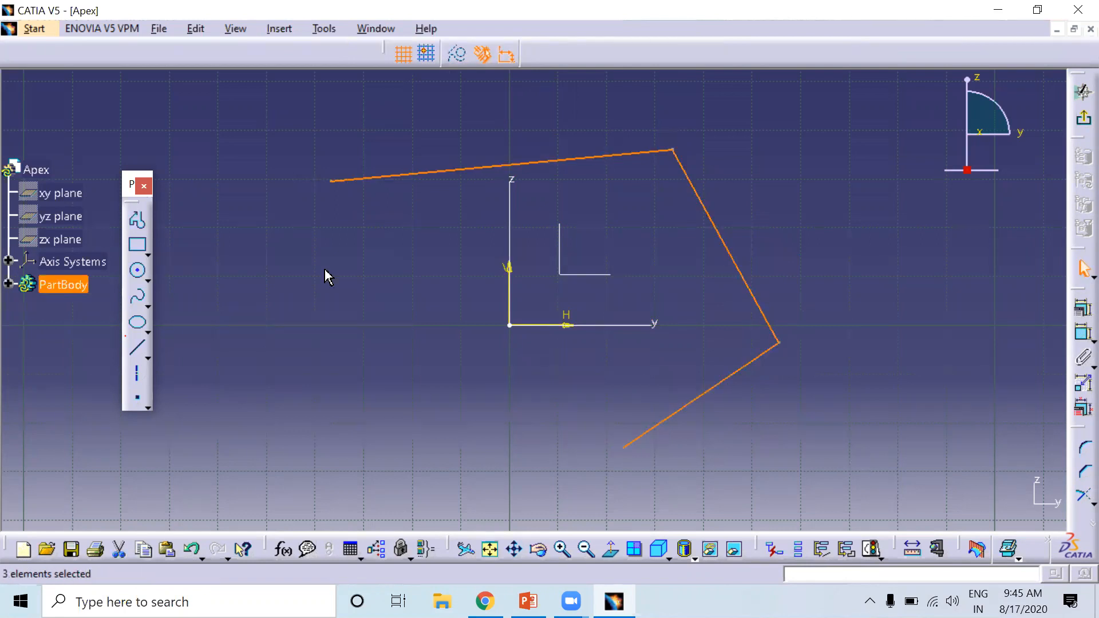
Step: Draw a second open three-line profile inside the first one and end the chain without adding a fourth line
left_click(138, 219)
left_click(282, 260)
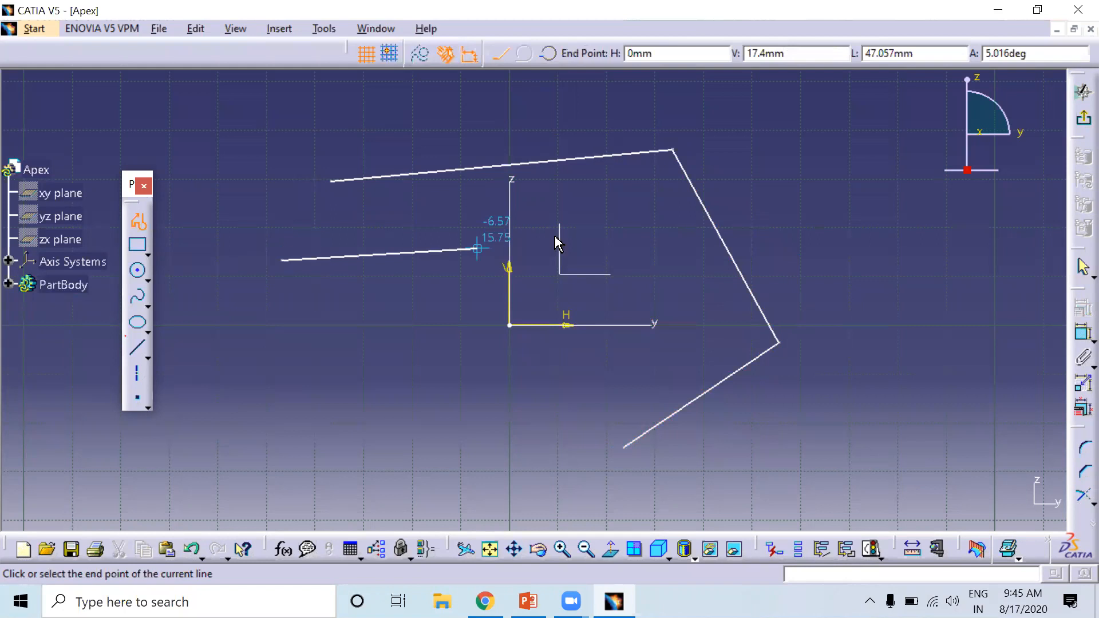
left_click(565, 235)
left_click(606, 343)
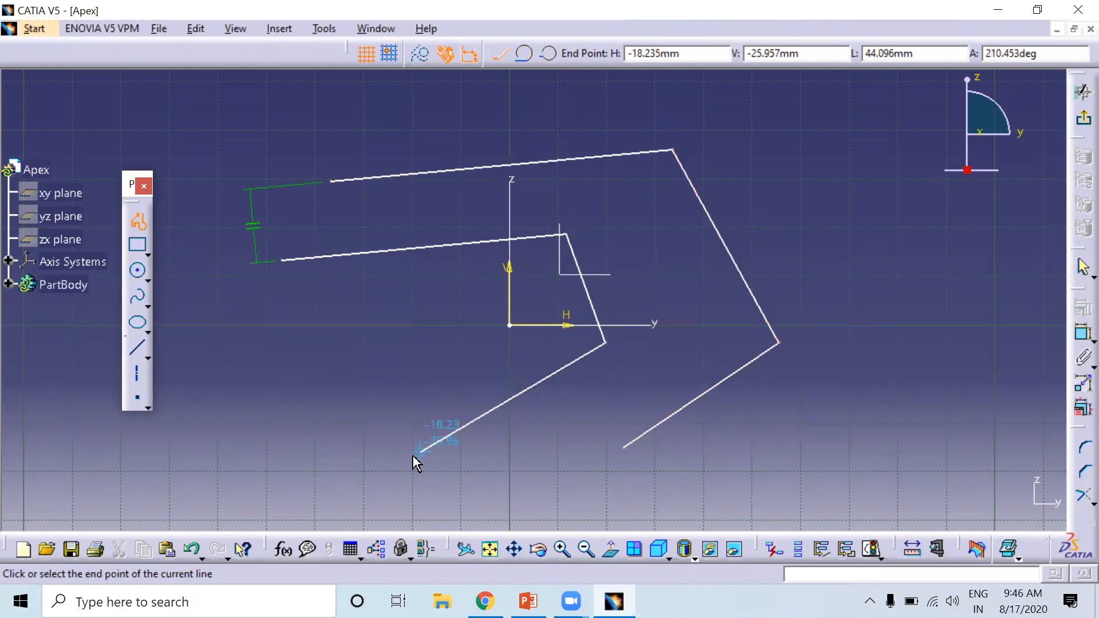
left_click(412, 456)
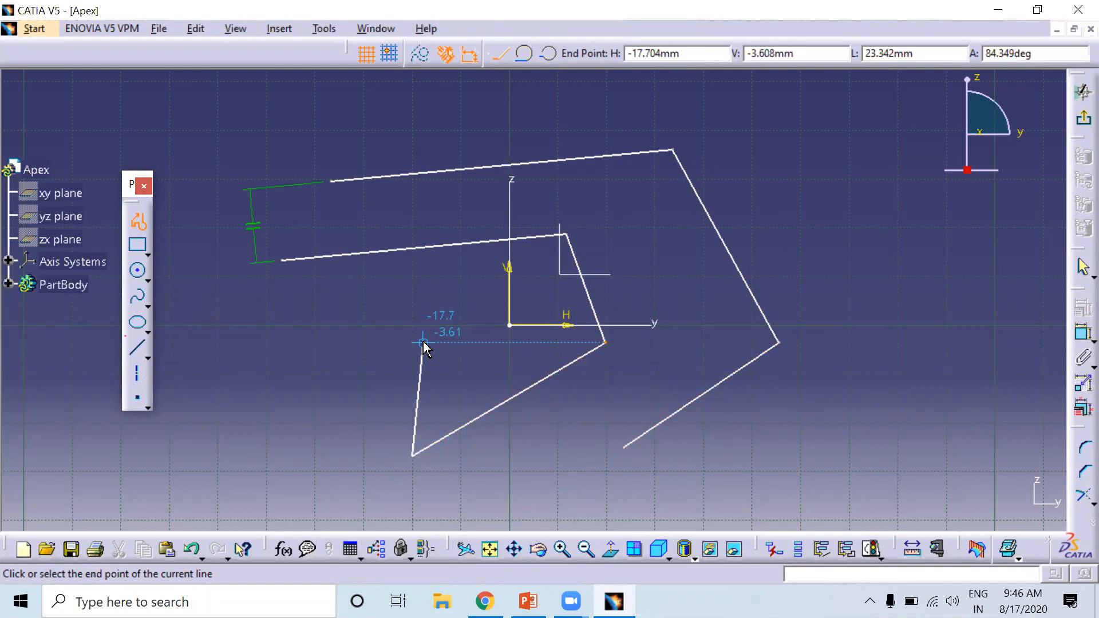
key("Escape")
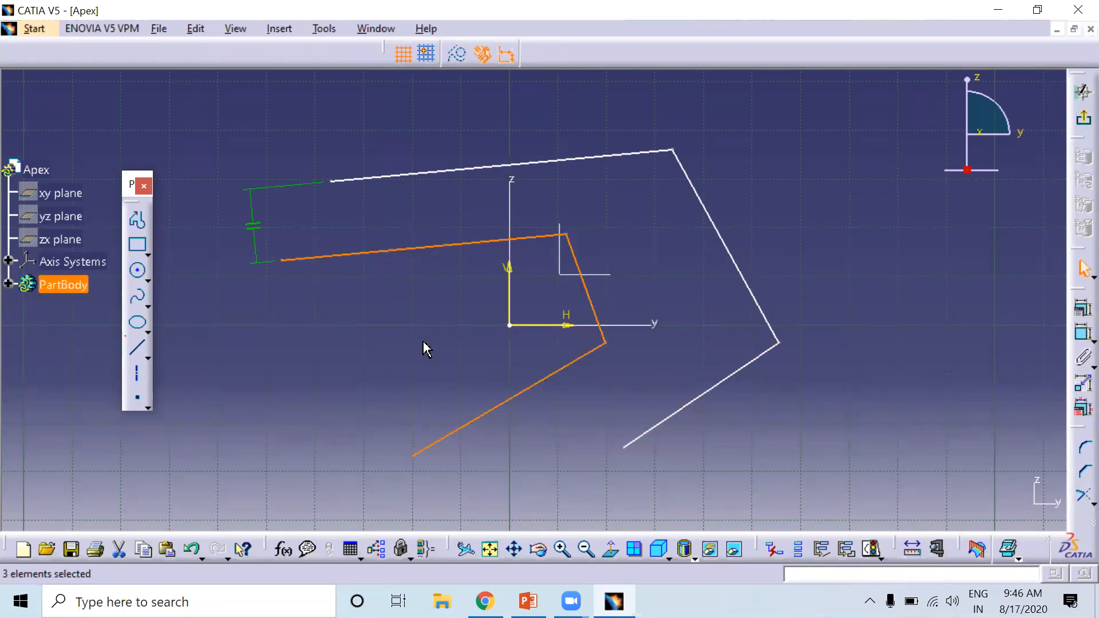
Step: Delete both open profiles from the sketch
left_click(593, 385)
mouse_move(204, 125)
left_mouse_down()
mouse_move(834, 483)
mouse_move(849, 515)
left_mouse_up()
key("Delete")
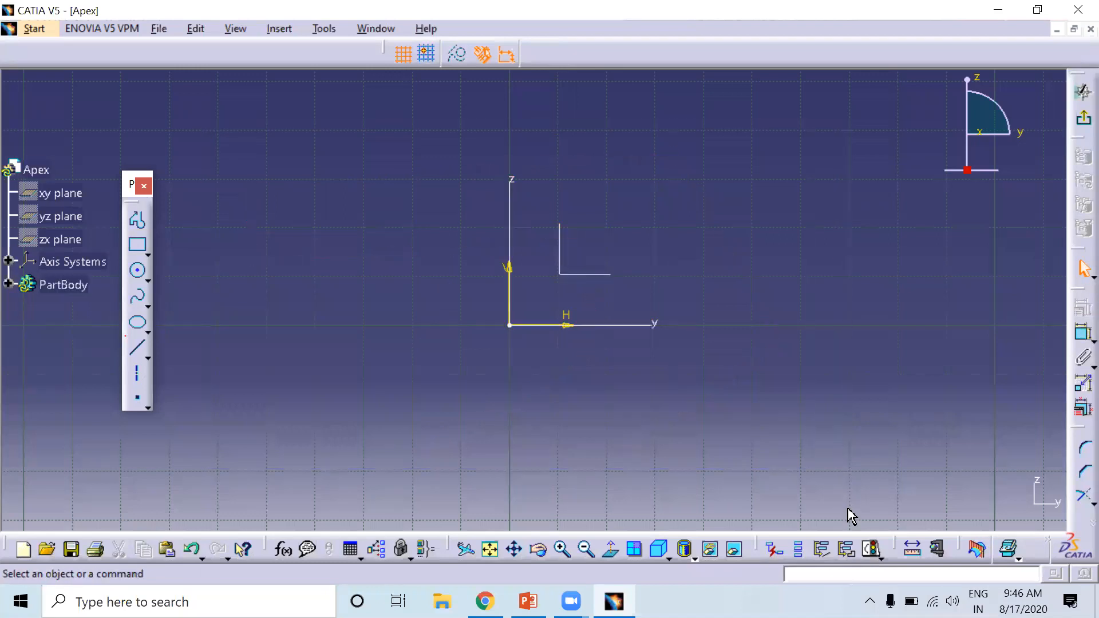
Step: Draw a closed slot-shaped profile with two 73 mm horizontal lines joined by tangent arcs of about 15 mm radius, and delete it
left_click(138, 222)
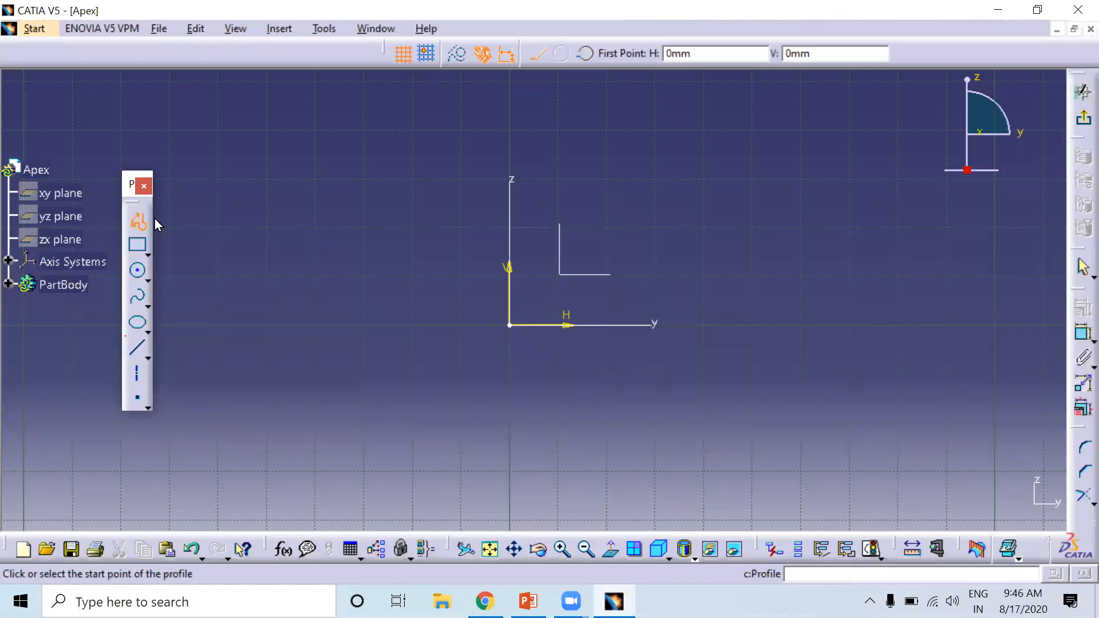
left_click(383, 218)
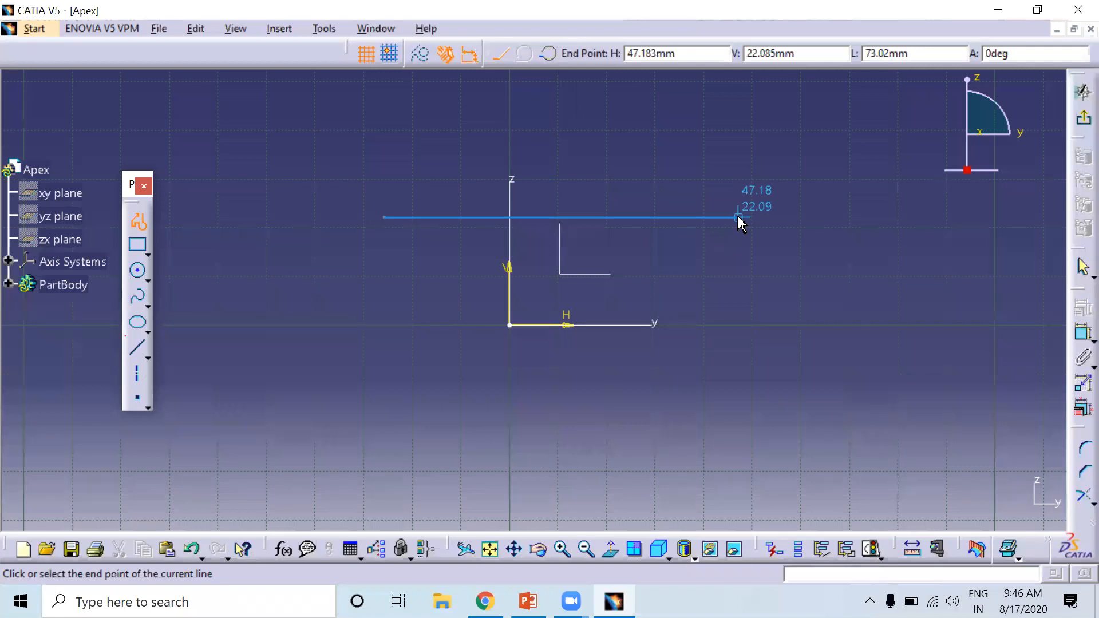
left_click_drag(737, 217, 743, 326)
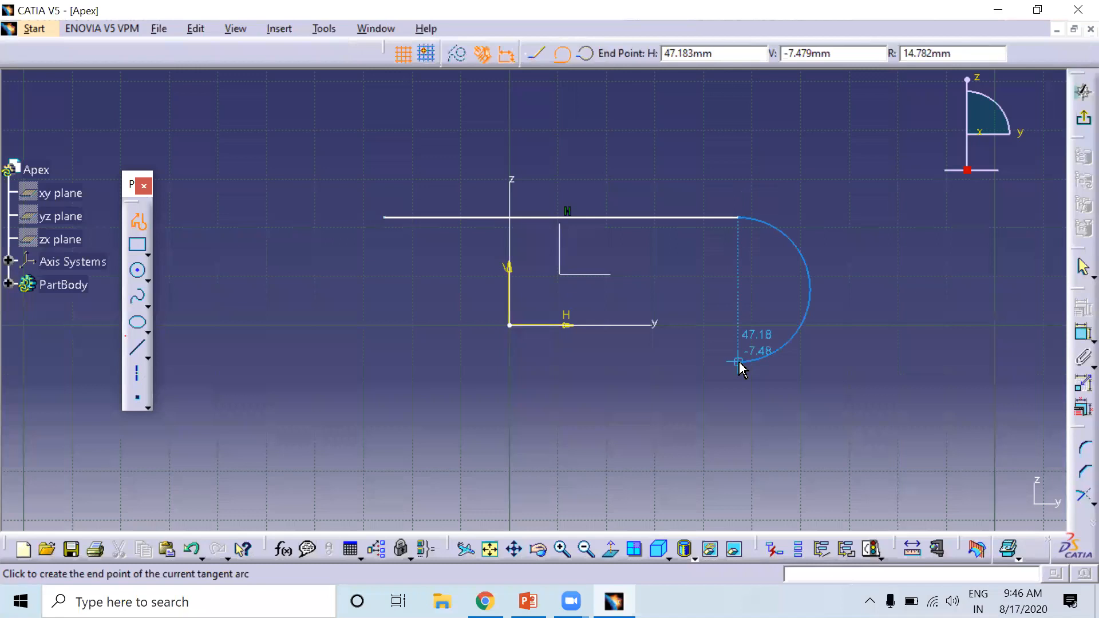
left_click(738, 362)
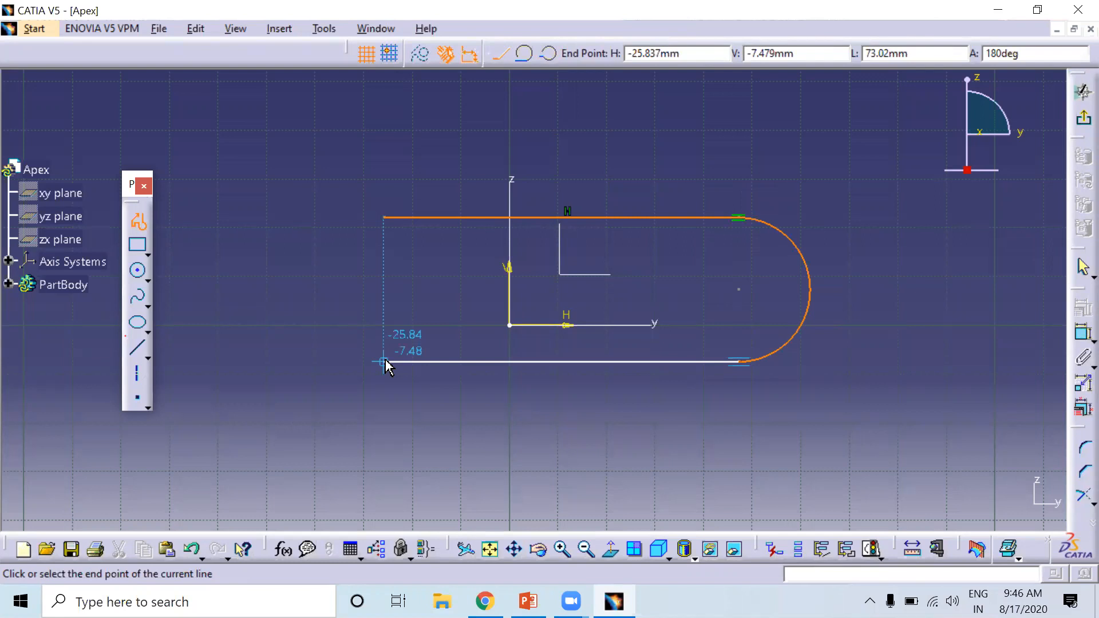
left_click_drag(384, 361, 382, 272)
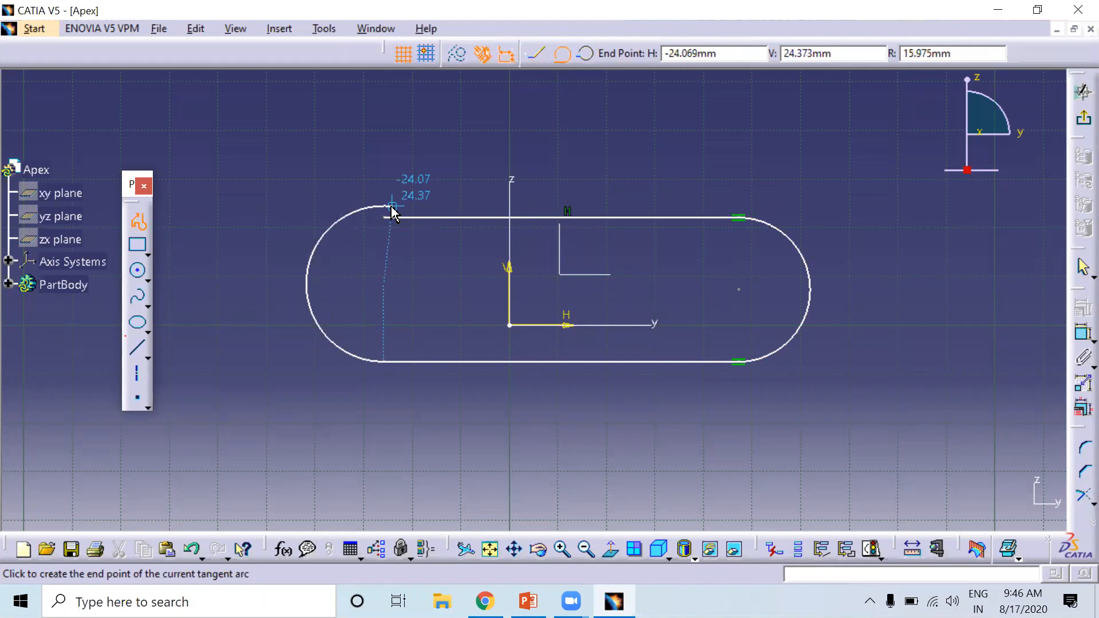
left_click(391, 220)
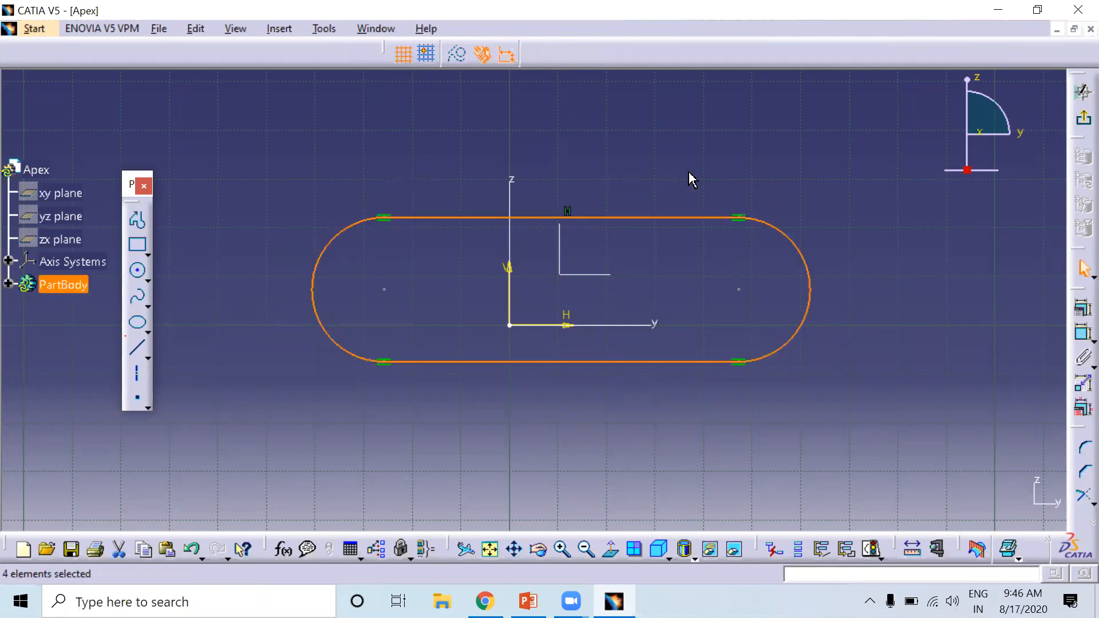
mouse_move(222, 163)
left_mouse_down()
mouse_move(235, 178)
mouse_move(672, 376)
left_mouse_up()
key("Delete")
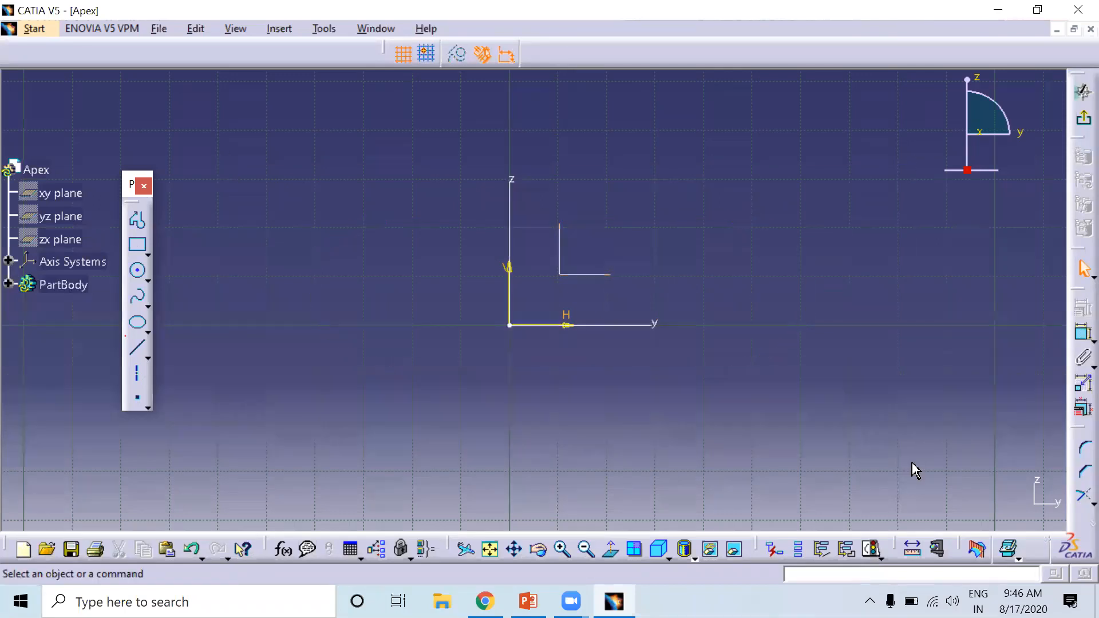
Step: Detach the Predefined Profile tools from the Profile toolbar and float them vertically beside it
left_click(148, 255)
left_click(149, 255)
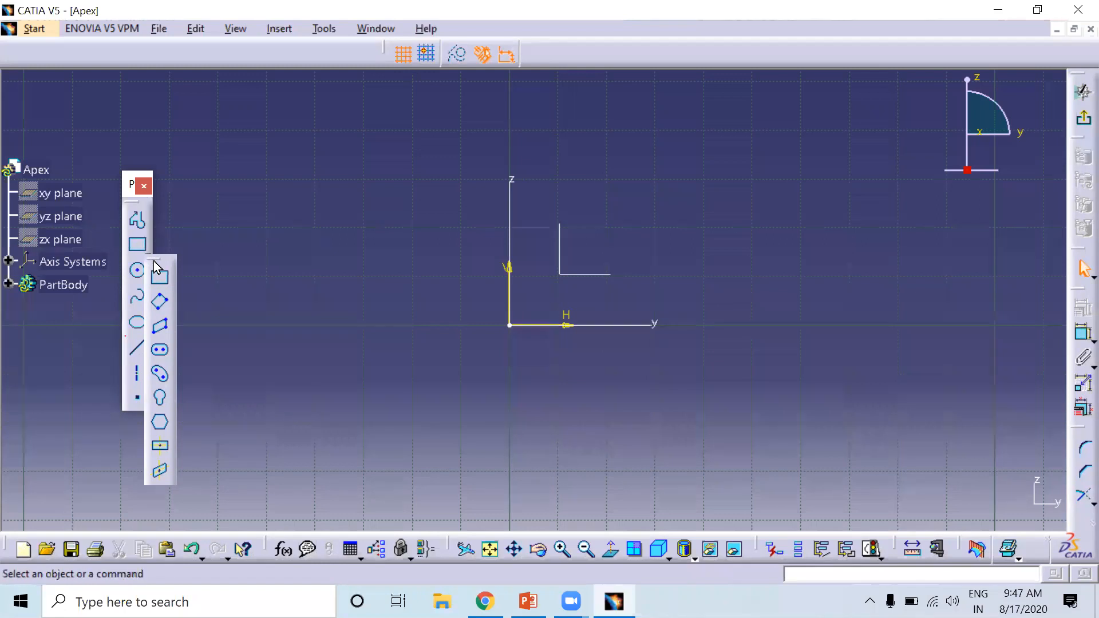
left_click_drag(153, 259, 286, 192)
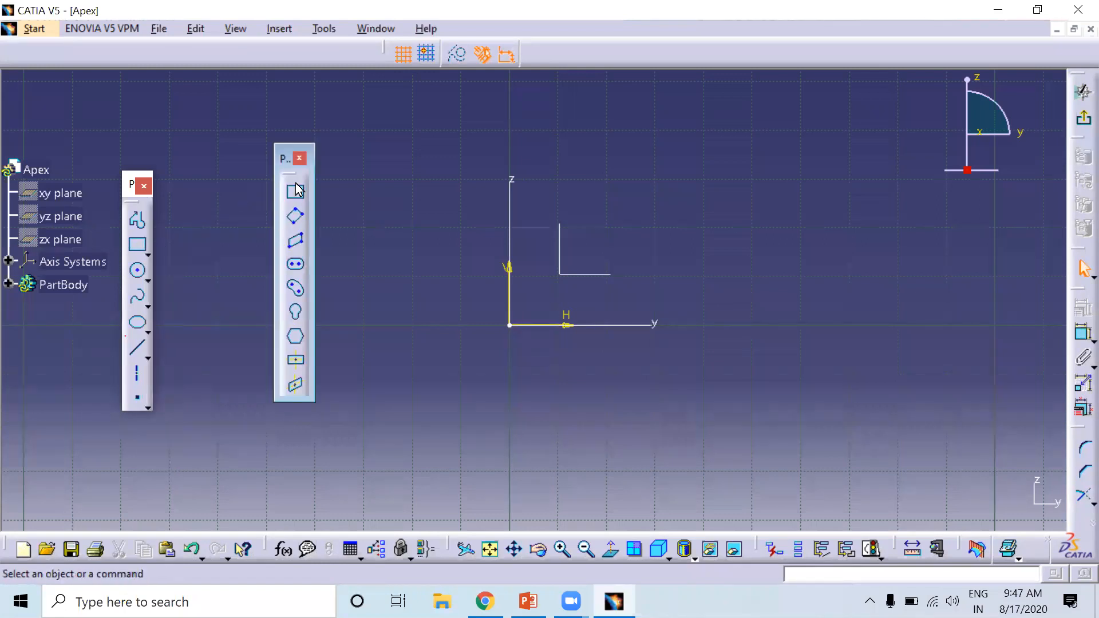
left_click_drag(277, 150, 194, 145)
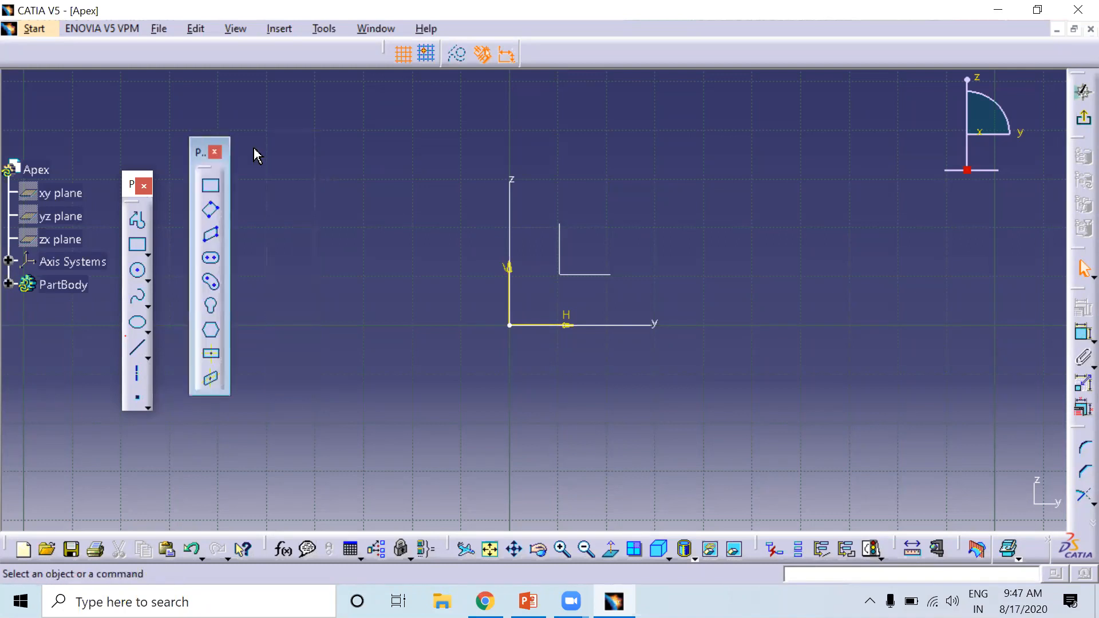
Step: Draw a rectangle enclosing the sketch origin from two opposite corners, and delete it
left_click(213, 189)
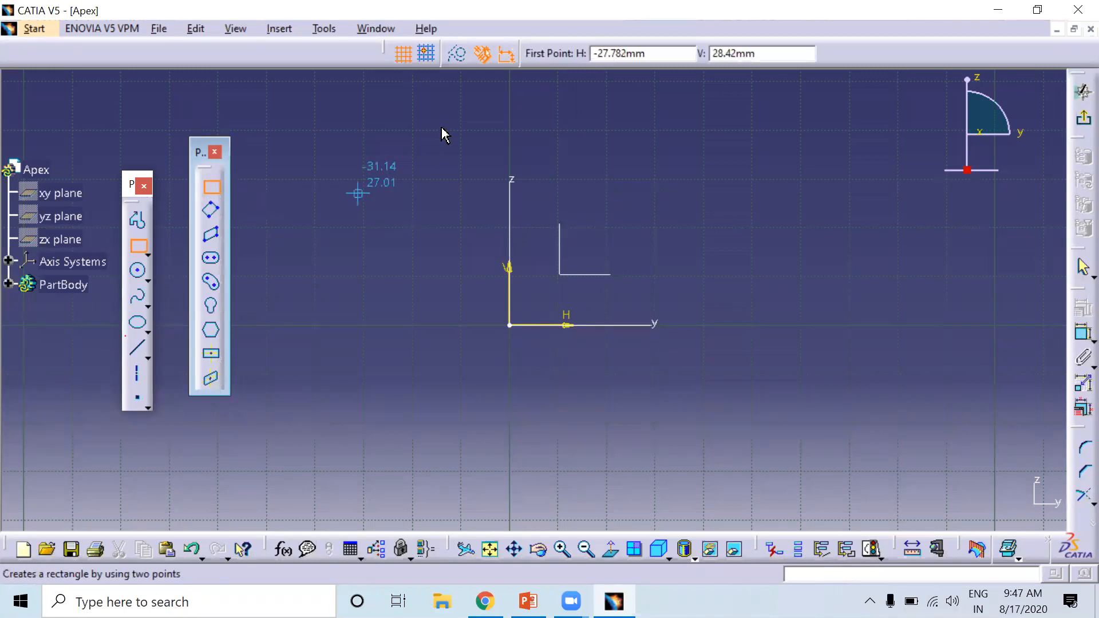
left_click(381, 146)
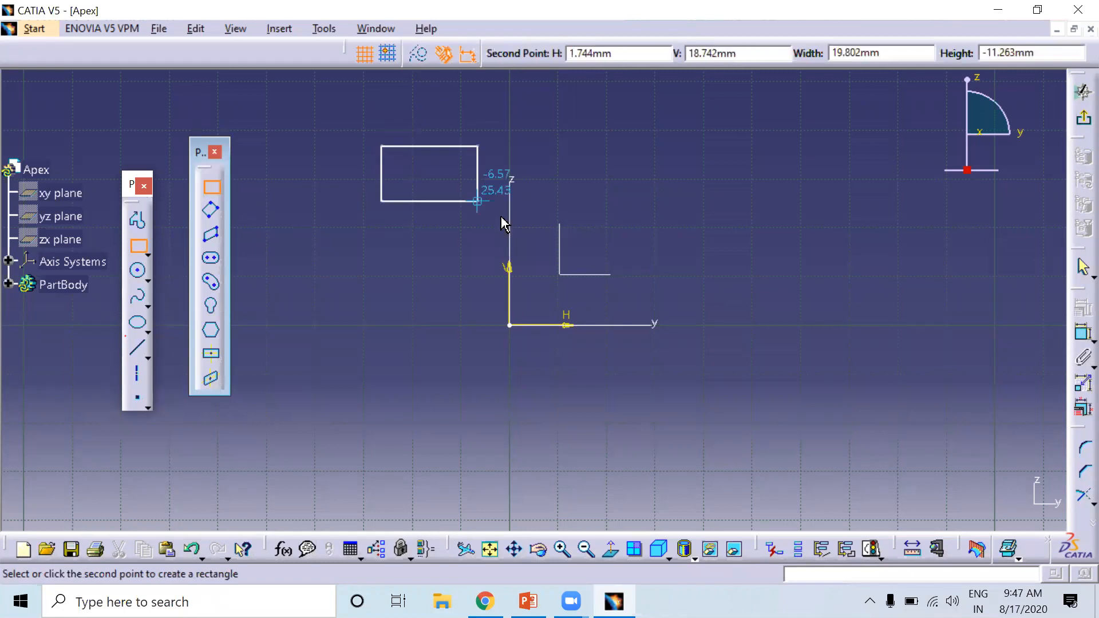
left_click(755, 402)
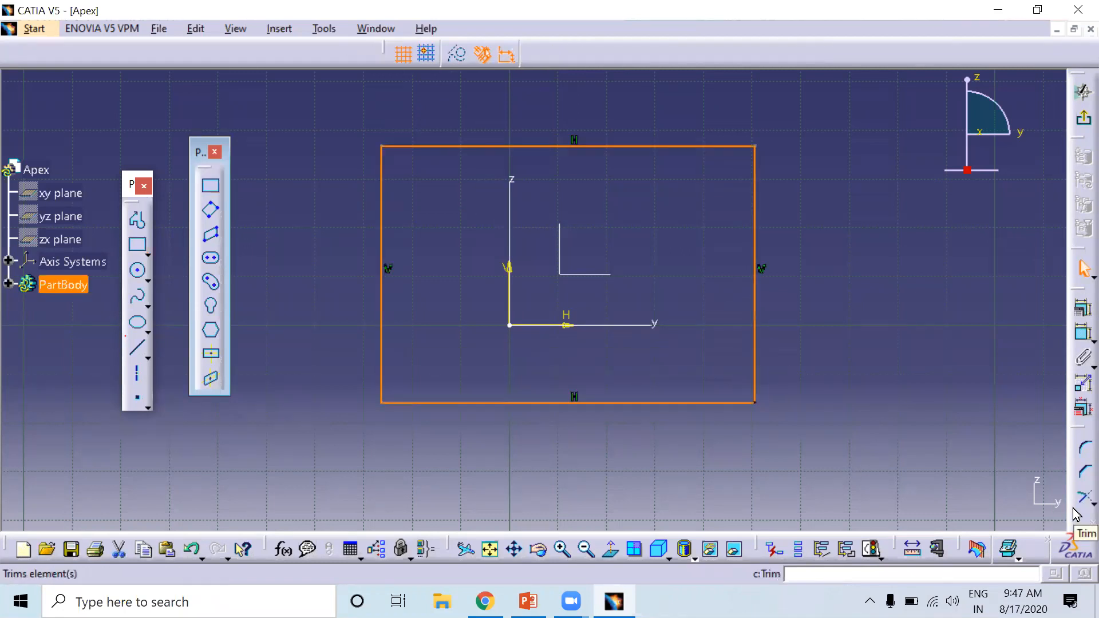
key("Delete")
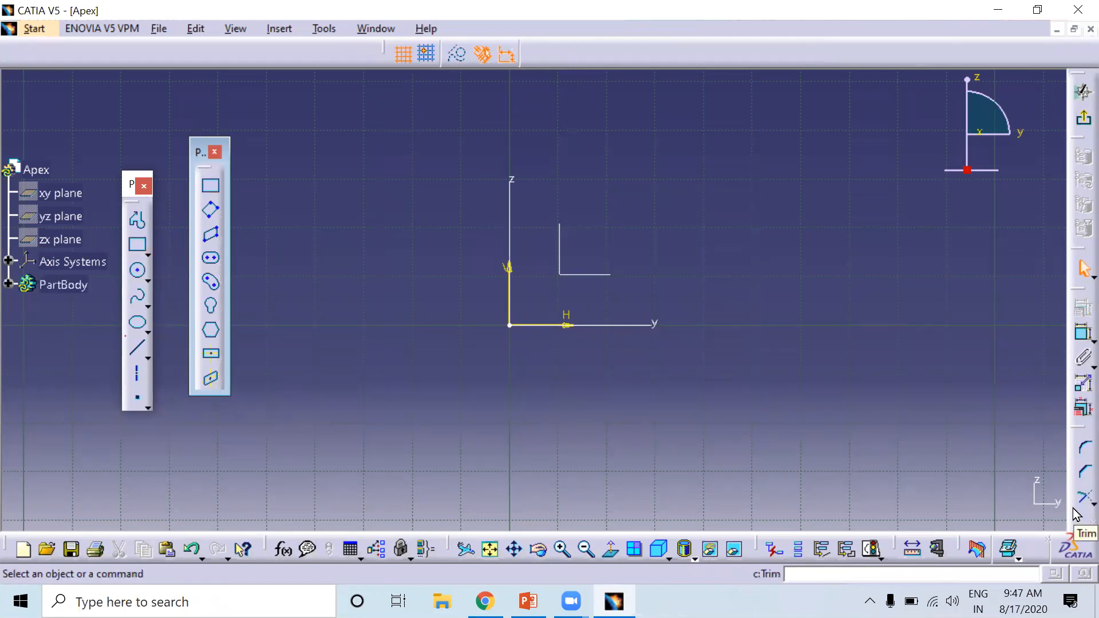
Step: Draw an oriented rectangle tilted upward across the vertical axis and enclosing the origin, and delete it
left_click(206, 218)
left_click(405, 239)
left_click(684, 143)
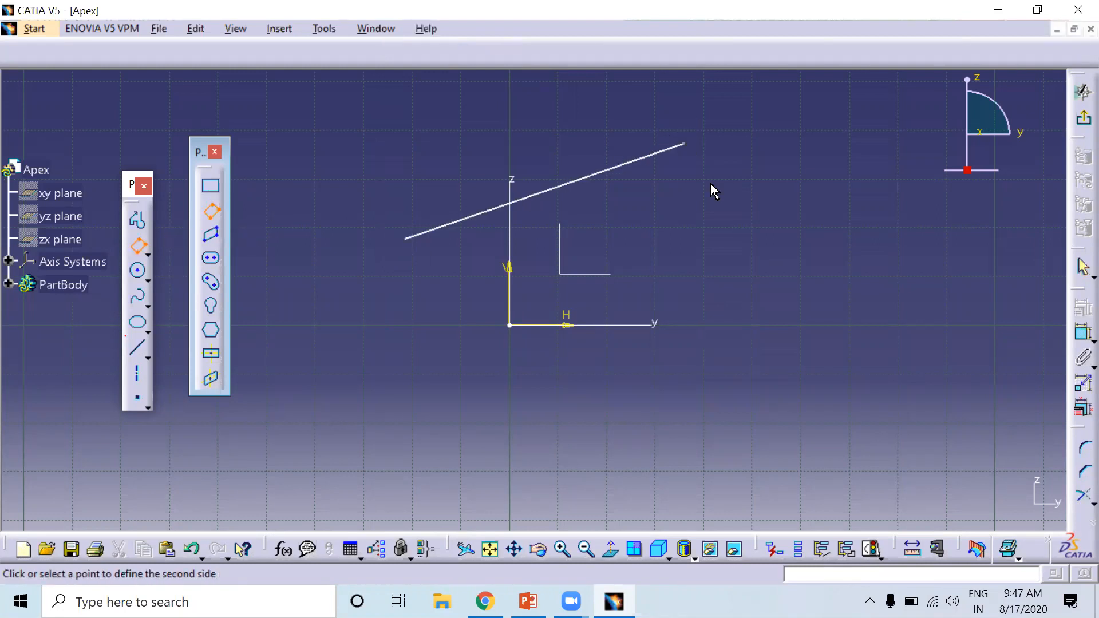
left_click(765, 303)
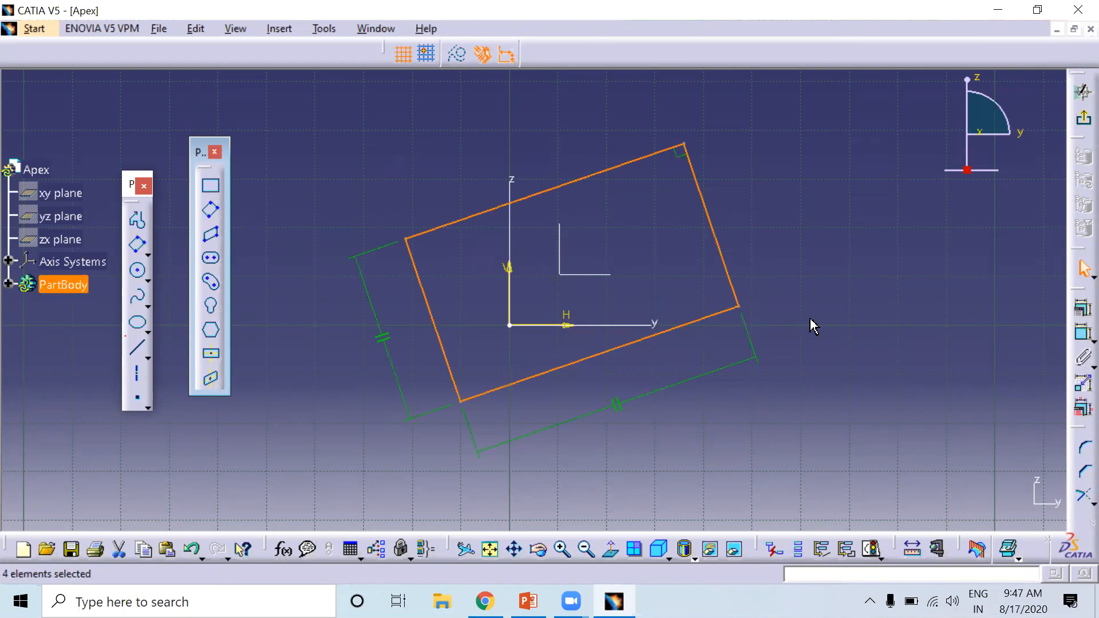
key("Delete")
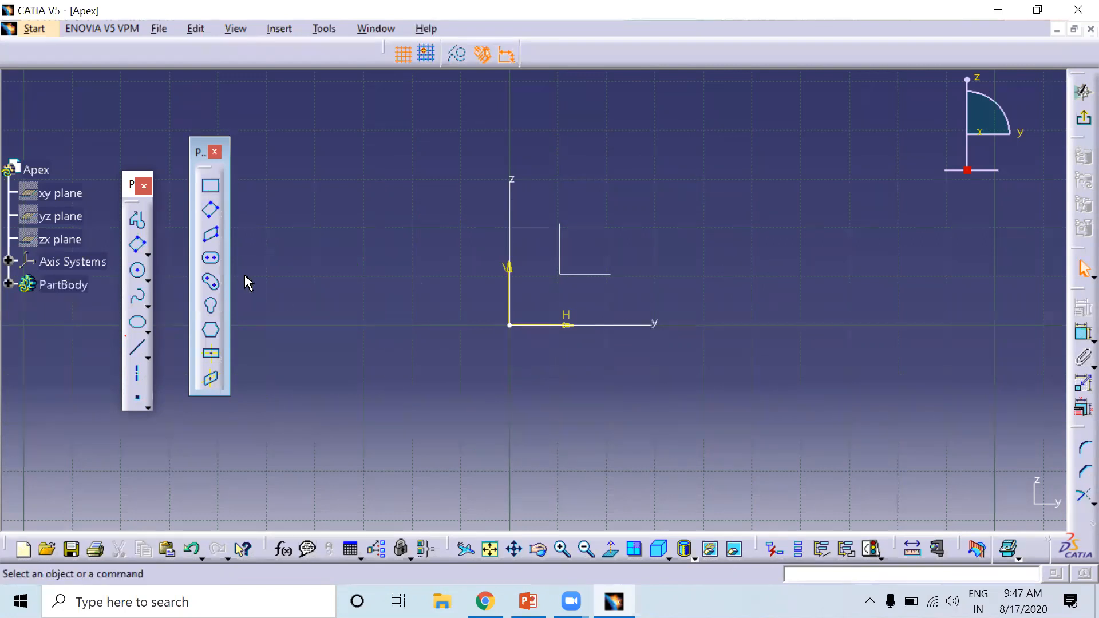
Step: Draw a slanted parallelogram around the sketch origin from three corner points, and delete it
left_click(212, 240)
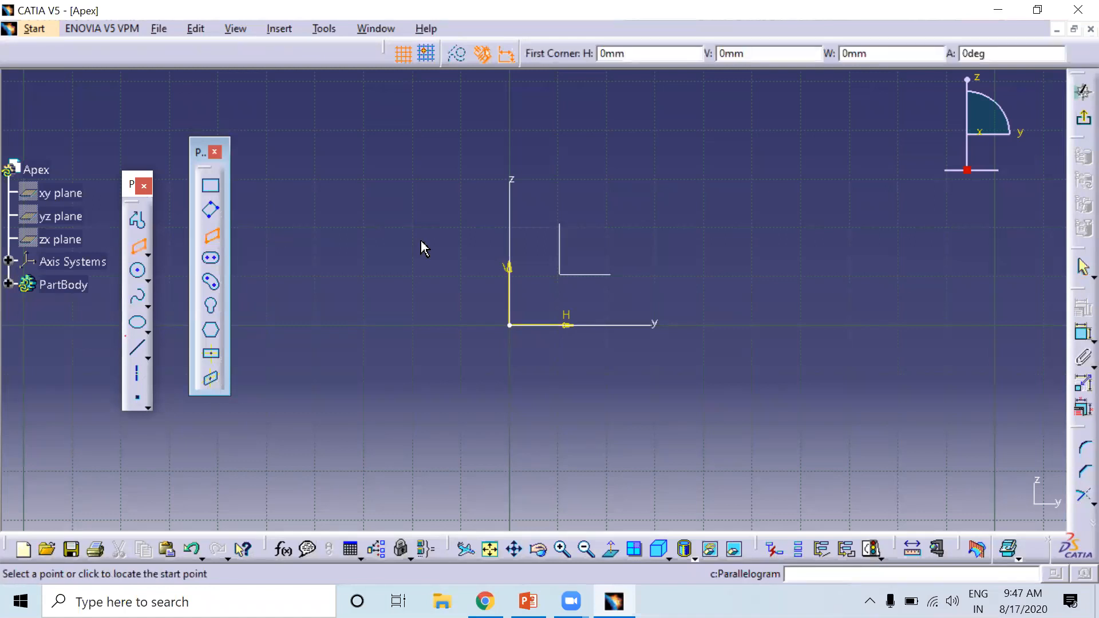
left_click(426, 255)
left_click(772, 200)
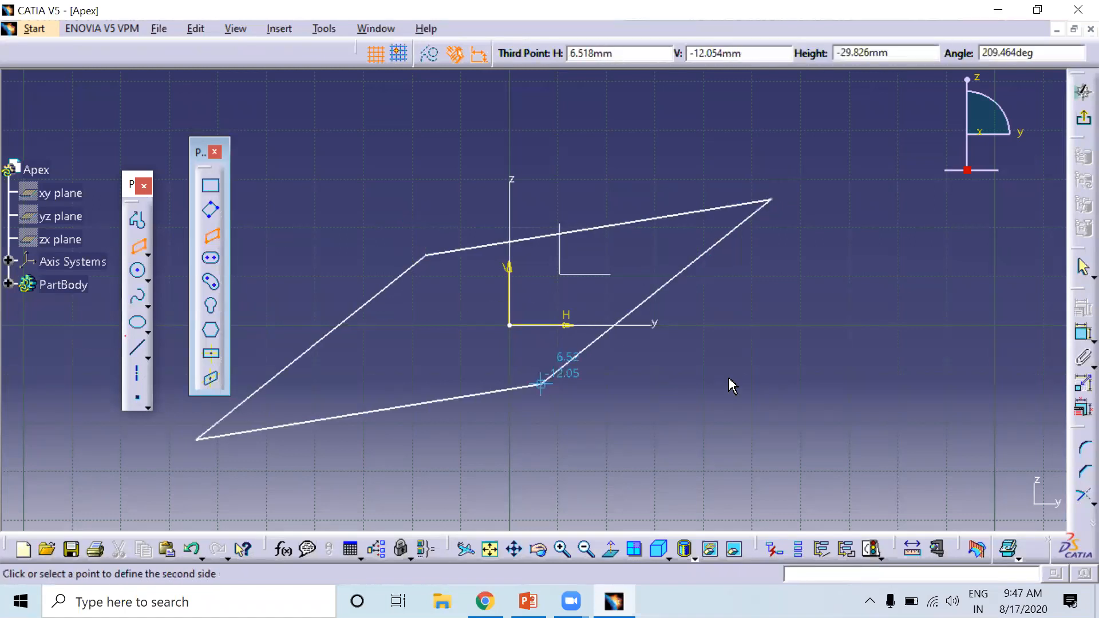
left_click(654, 379)
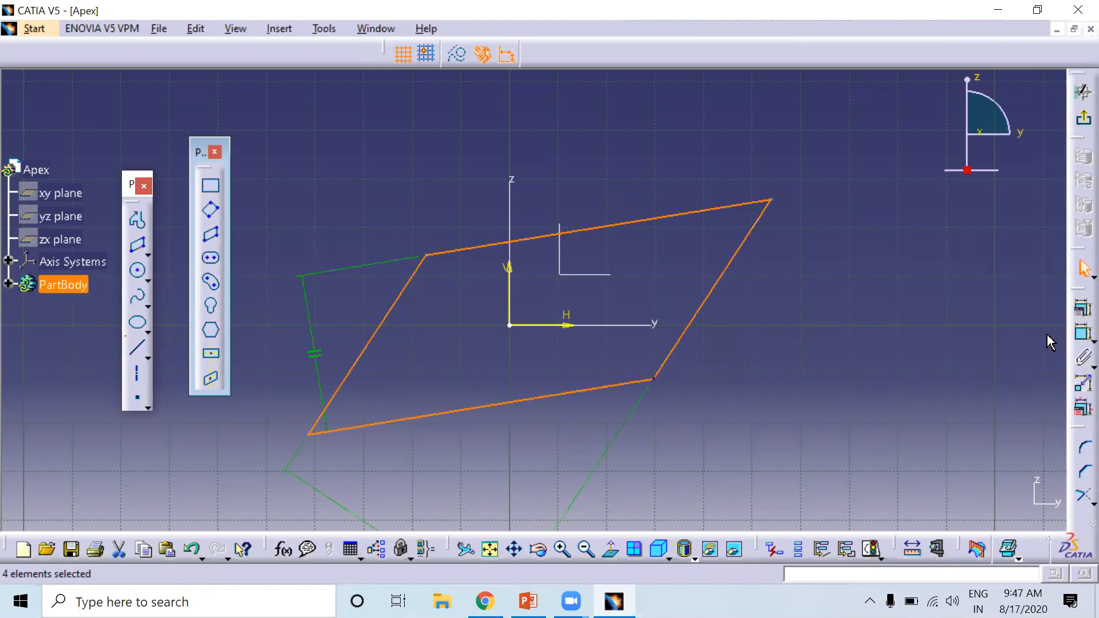
key("Delete")
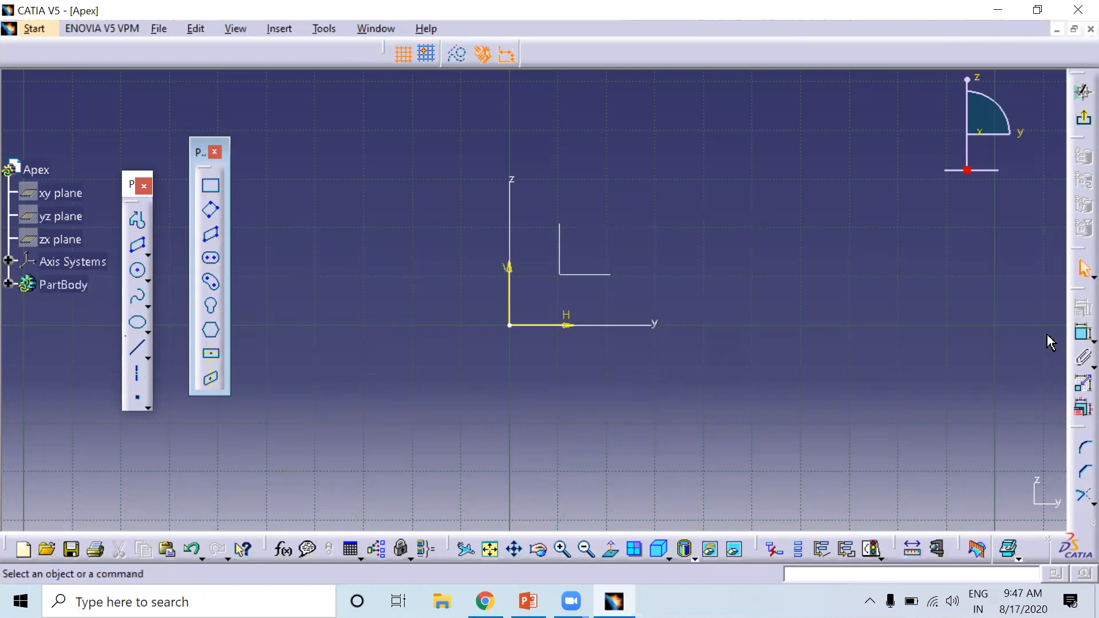
Step: Draw a horizontal elongated hole above the horizontal axis, spanning the vertical axis, with a radius of about 9.7 mm
left_click(215, 258)
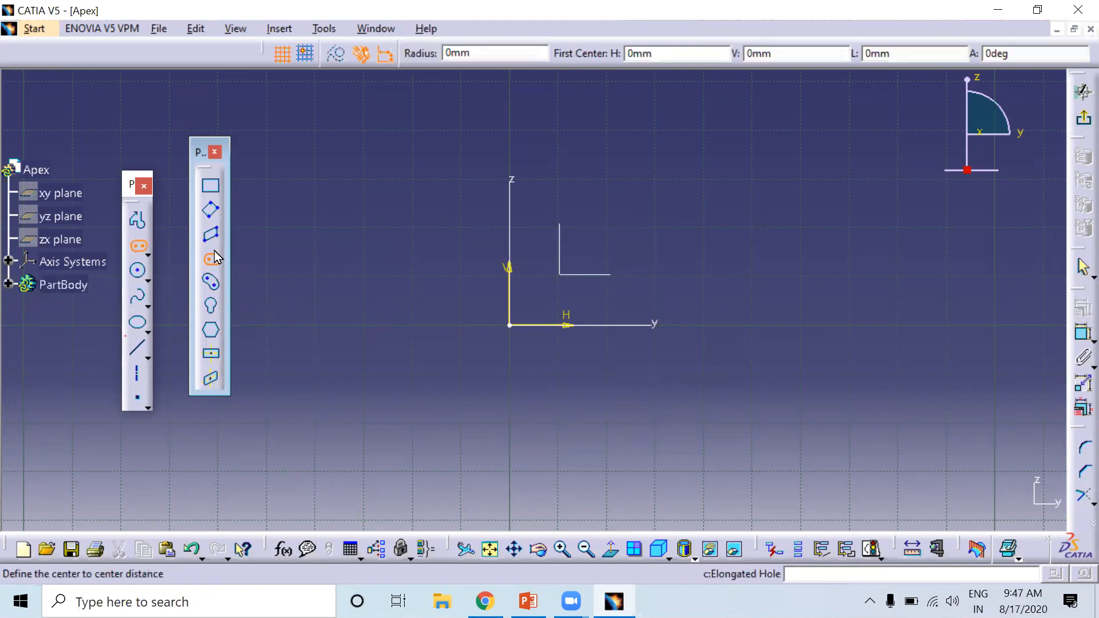
left_click(367, 256)
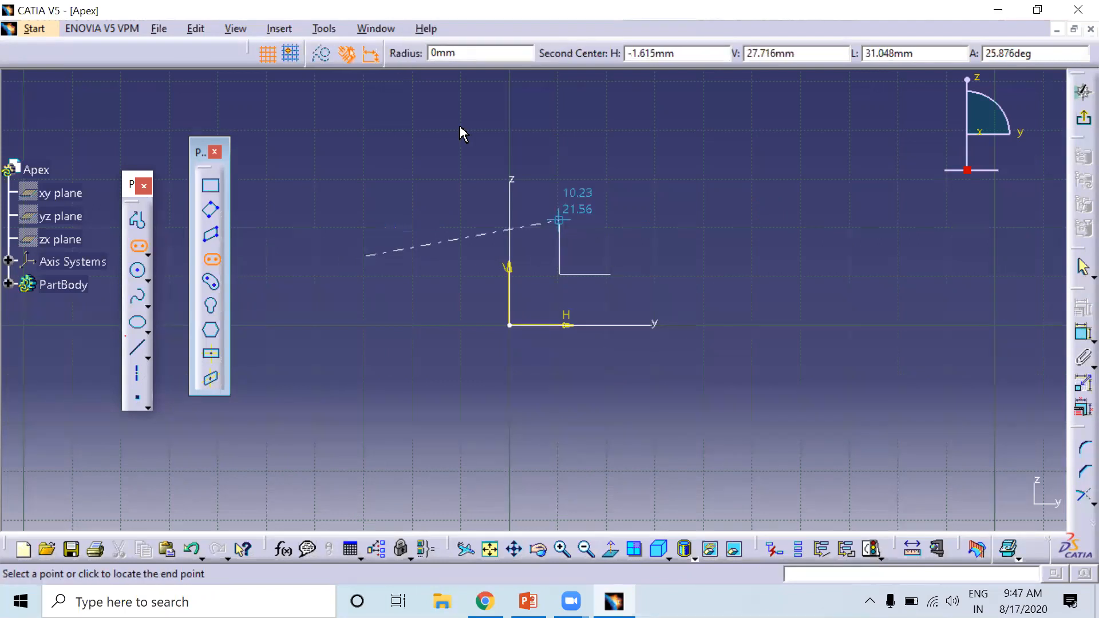
left_click(641, 256)
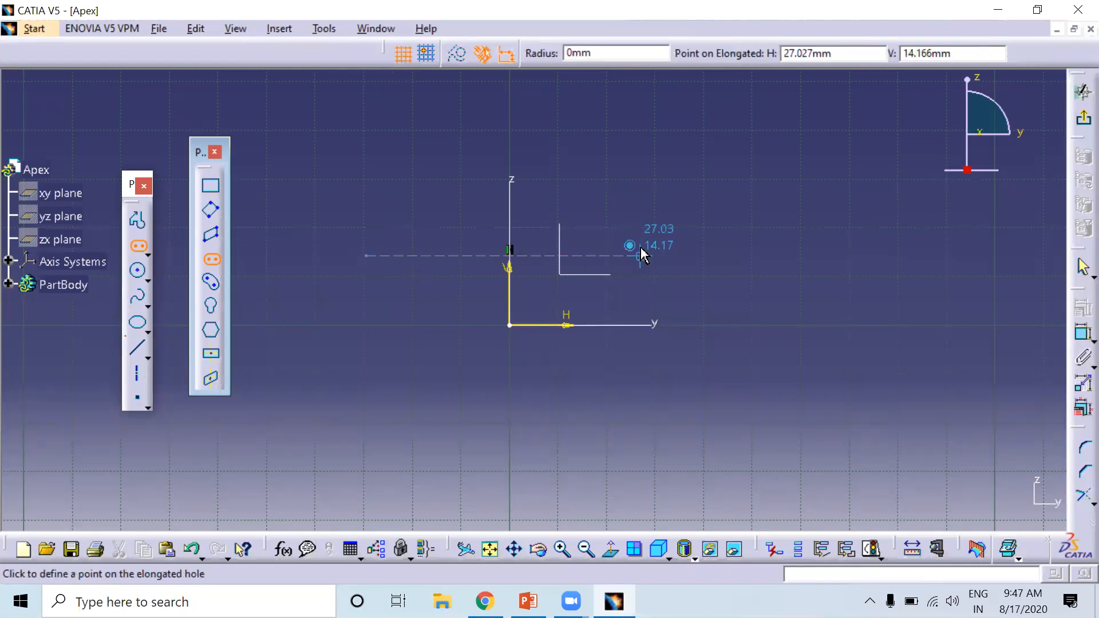
left_click(629, 209)
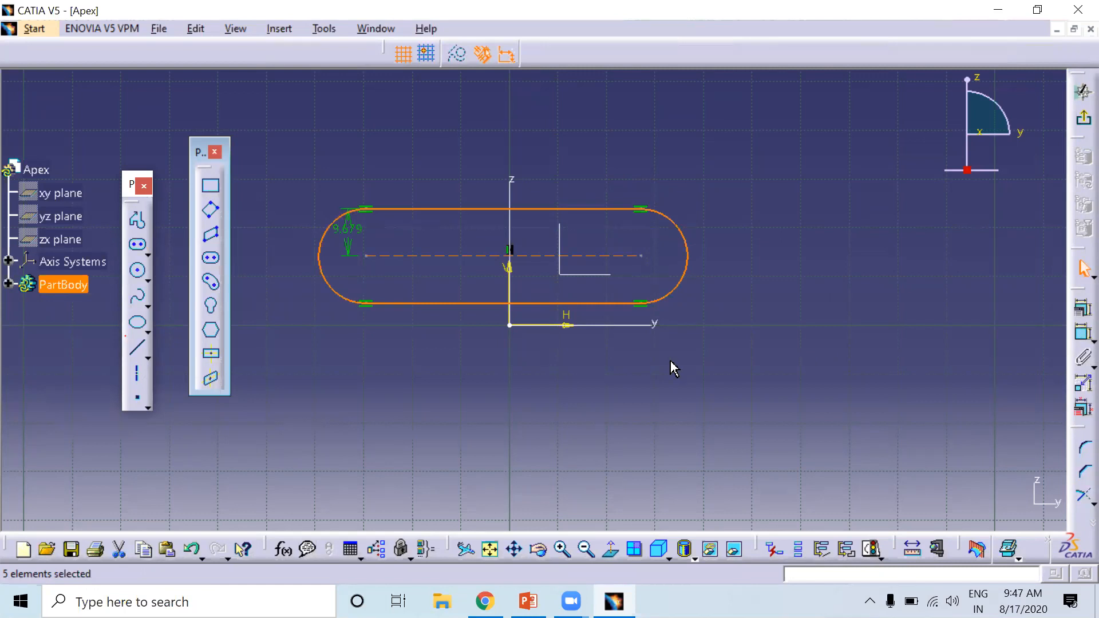
left_click(659, 426)
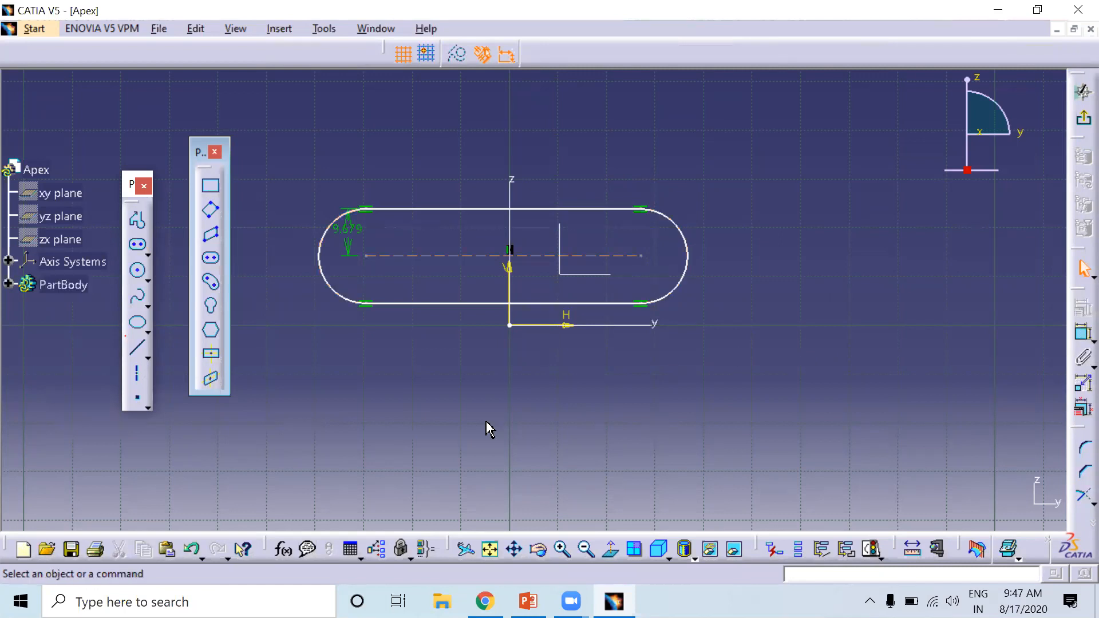
Step: Set the offset between the elongated hole's upper line and its centre line to 15 mm
double_click(352, 236)
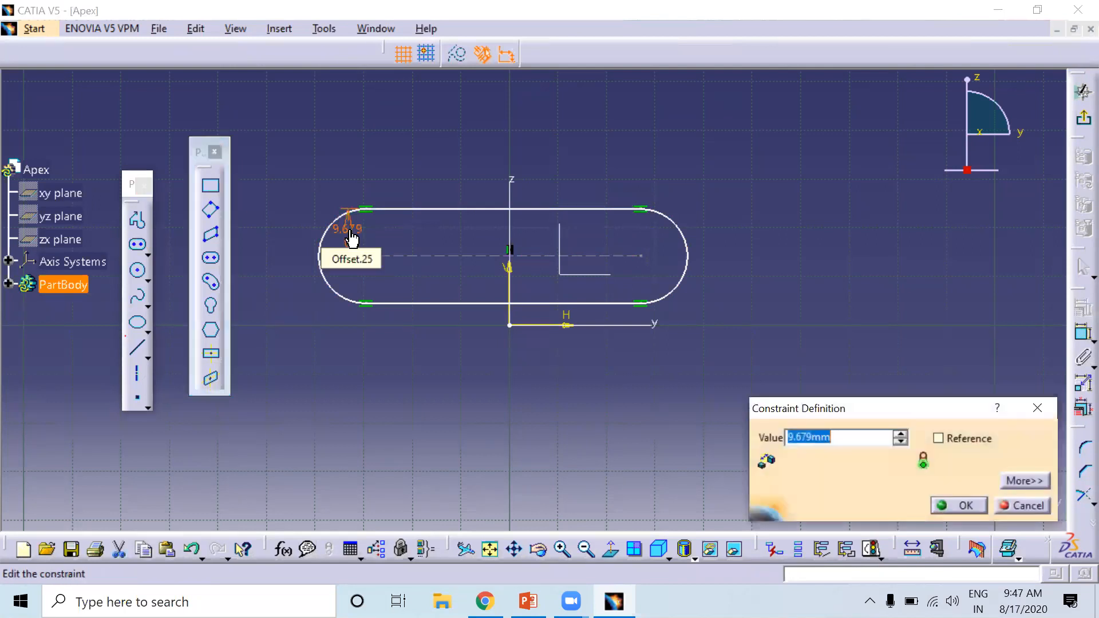
type("15")
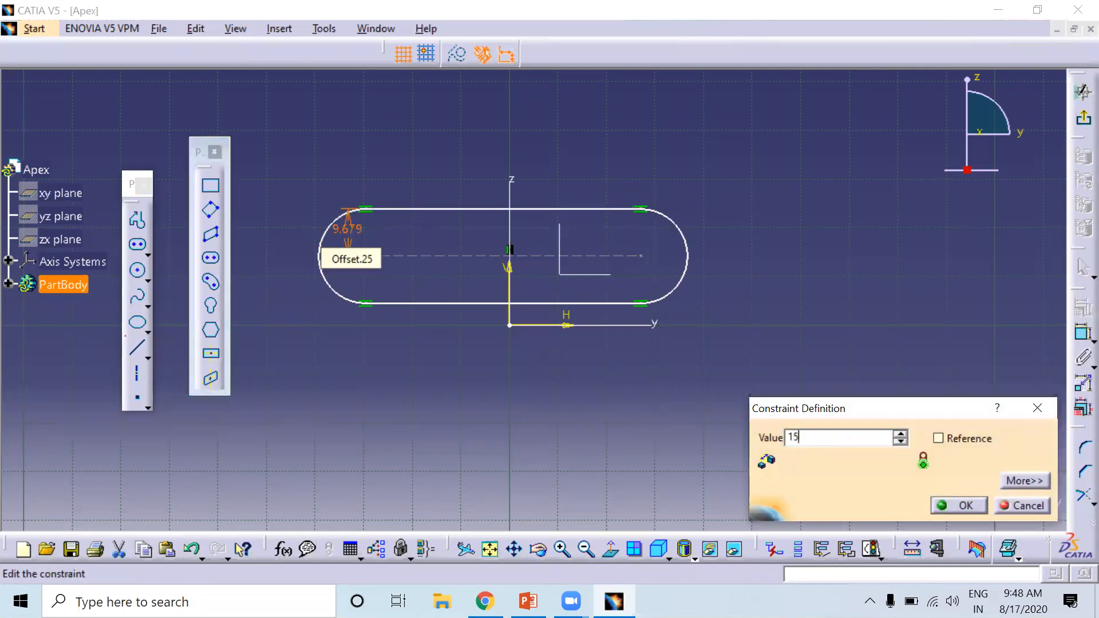
key("Return")
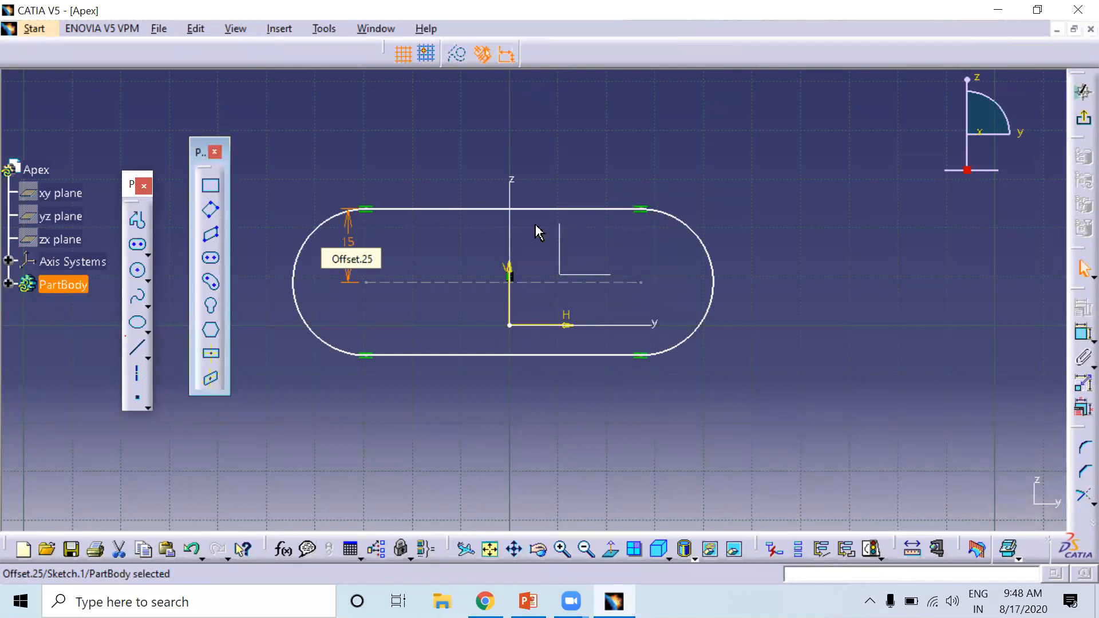
Step: Examine the elongated hole's end arc, upper line and the tangency constraints where they meet
left_click(618, 234)
left_click_drag(615, 185, 659, 241)
left_click(659, 241)
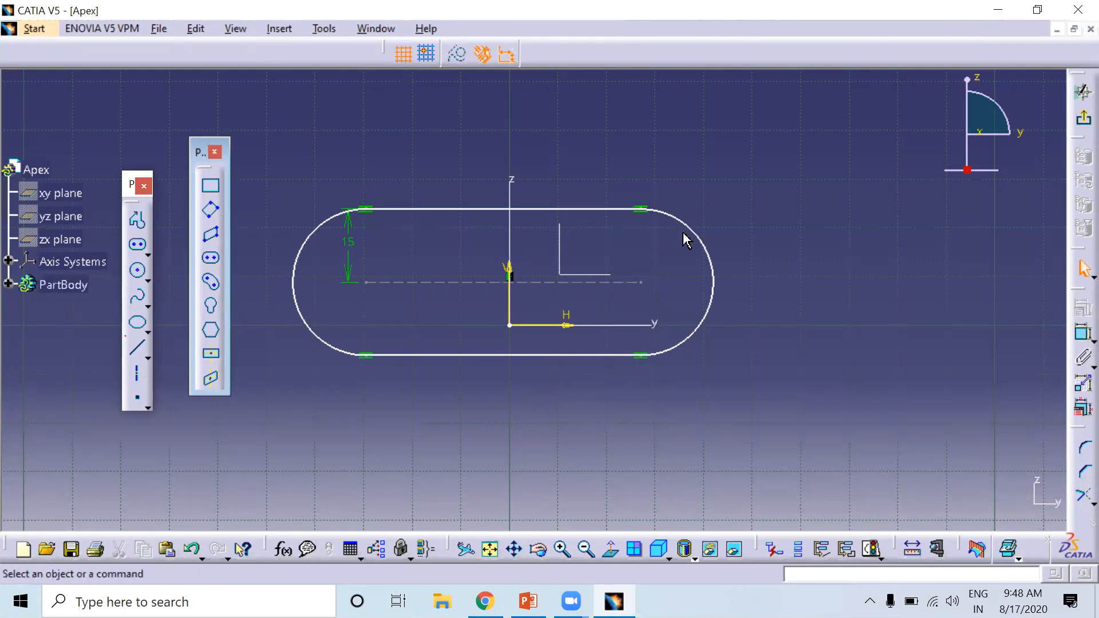
left_click(693, 227)
left_click(612, 210)
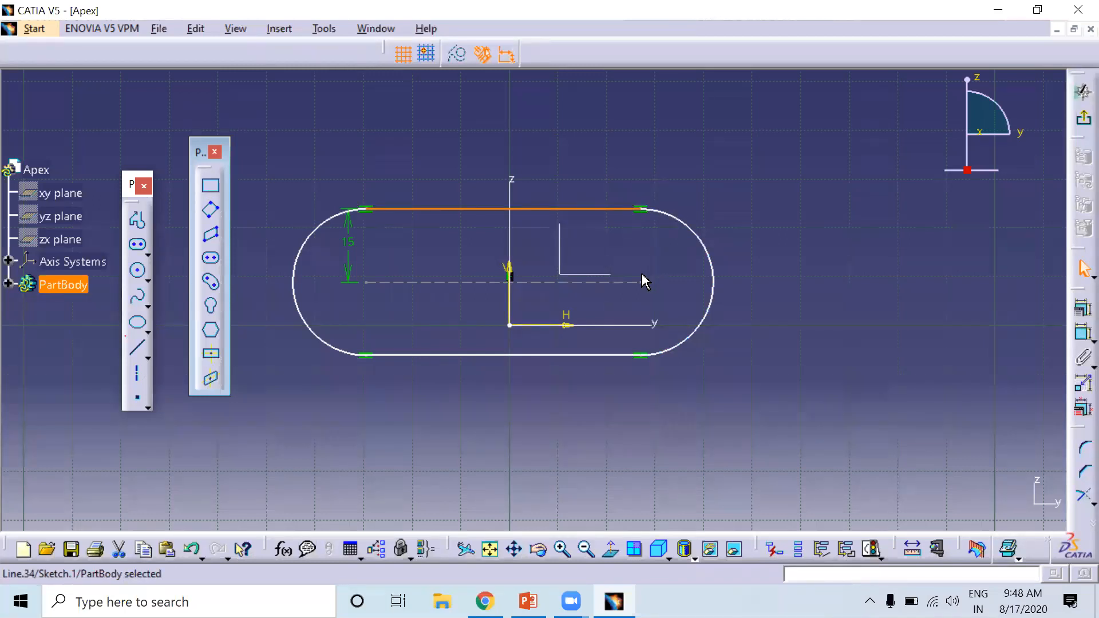
left_click(515, 146)
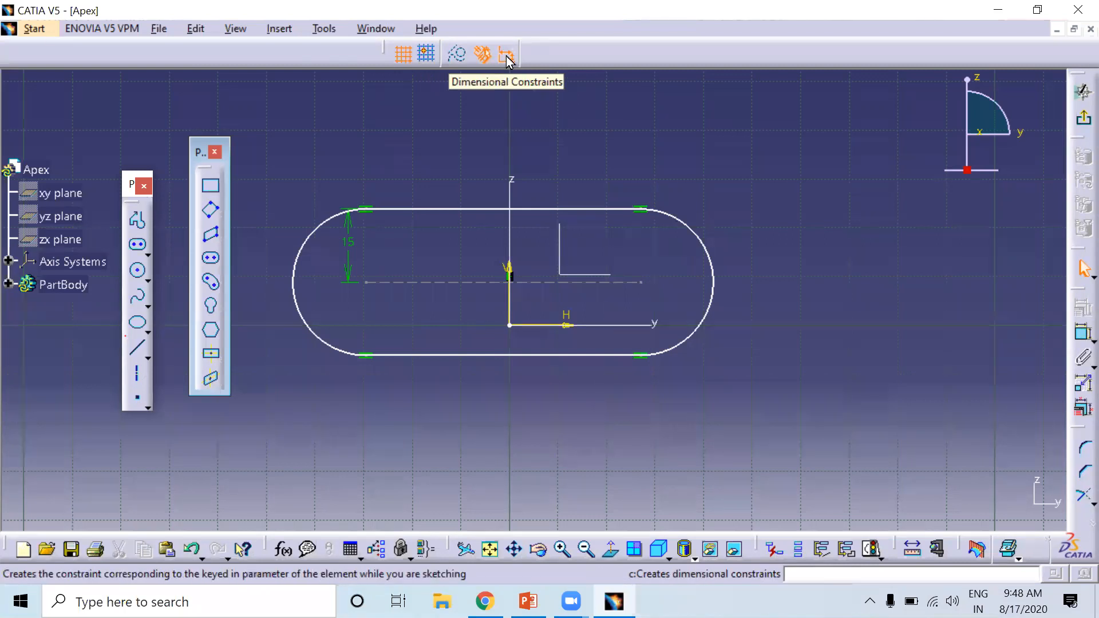
left_click_drag(618, 178, 663, 239)
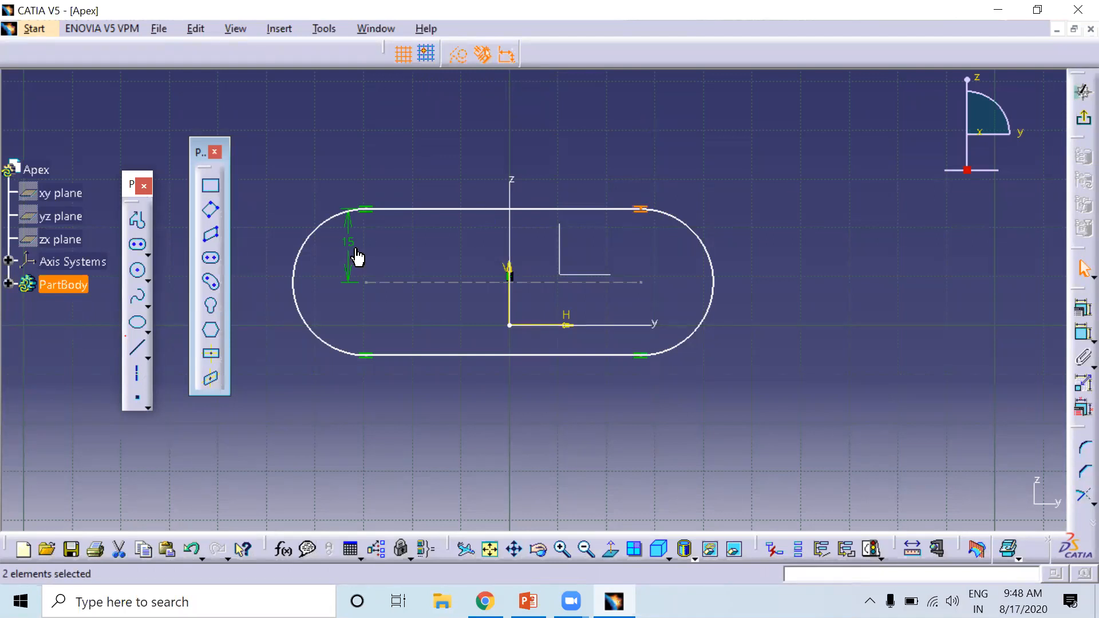
left_click(497, 138)
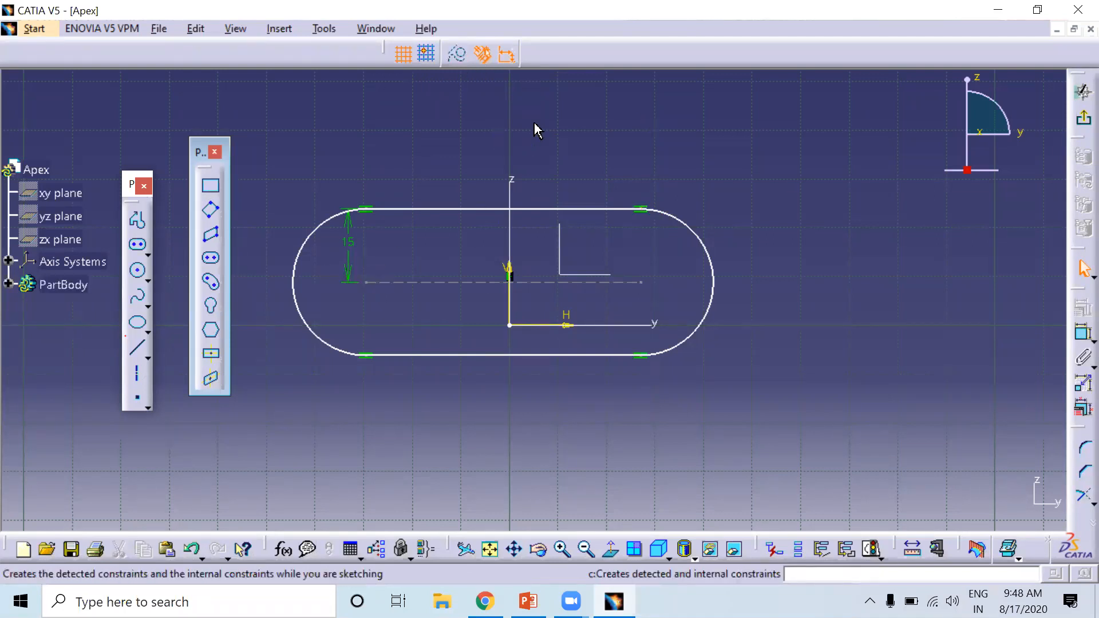
Step: Turn off geometrical and dimensional constraint creation and draw a smaller horizontal elongated hole above the first one
left_click(483, 62)
left_click(511, 59)
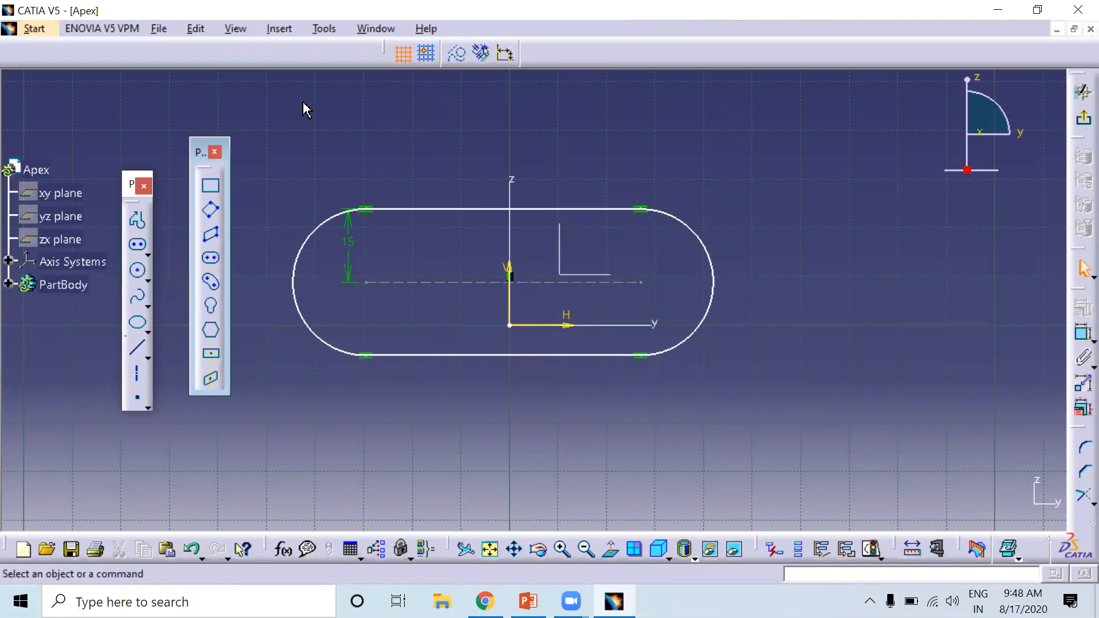
left_click(211, 258)
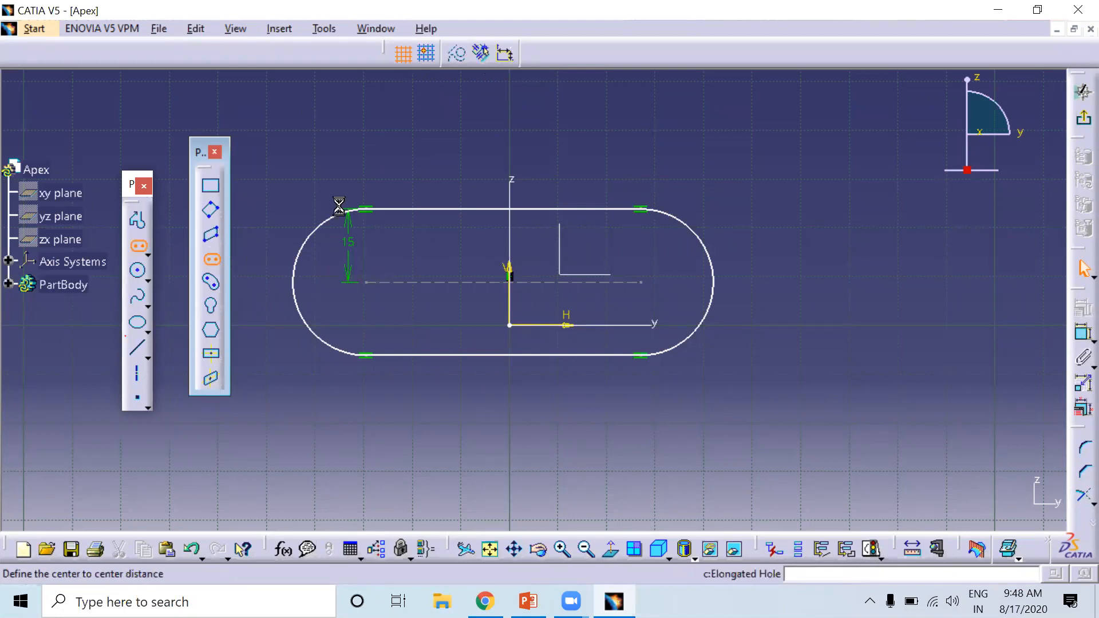
left_click(413, 150)
left_click(613, 150)
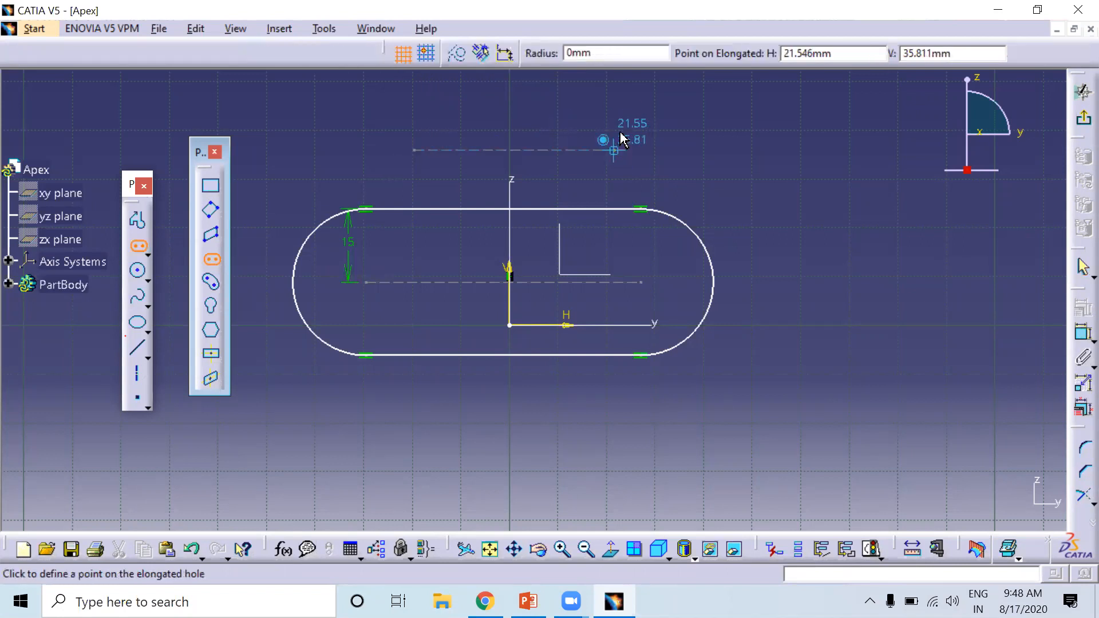
left_click(623, 124)
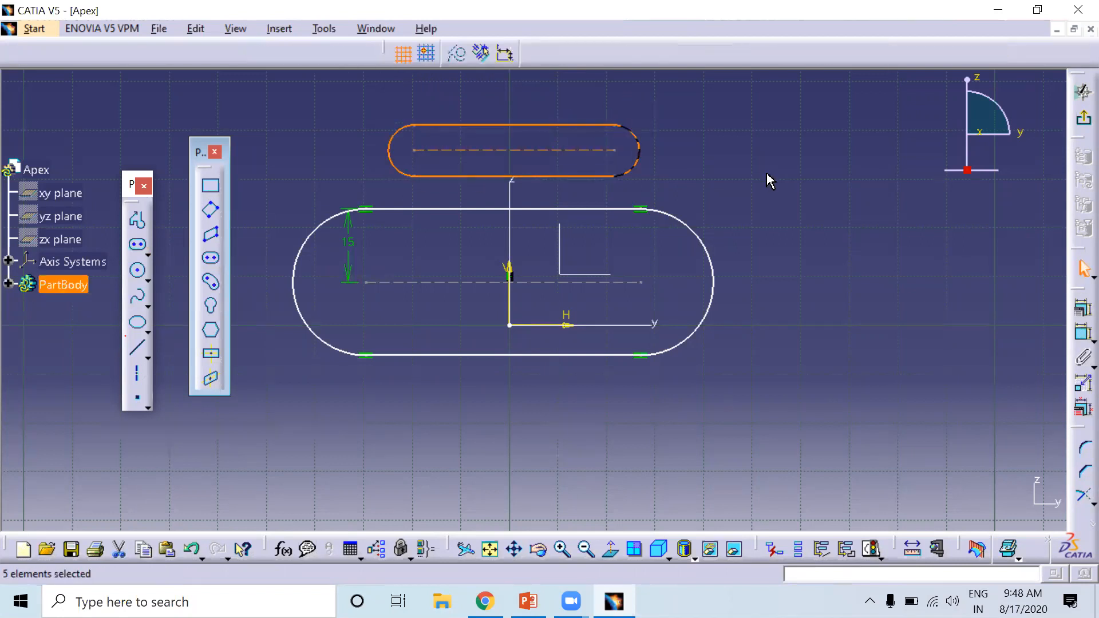
left_click(755, 178)
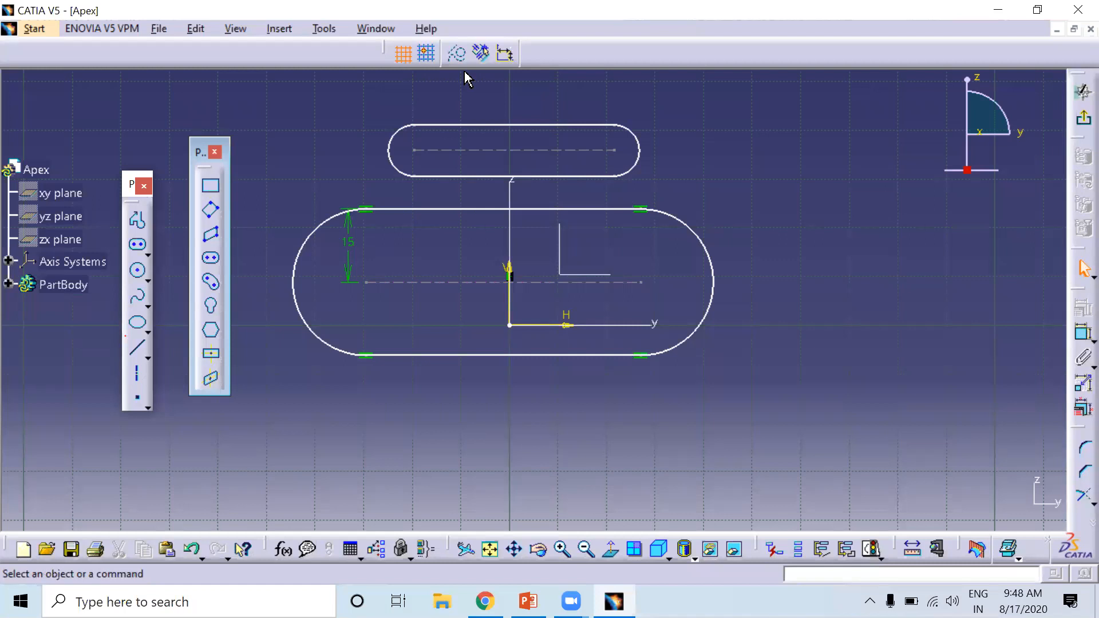
Step: Turn geometrical and dimensional constraint creation back on and inspect the tangency constraint between the larger hole's upper line and end arc
left_click(481, 53)
left_click(505, 54)
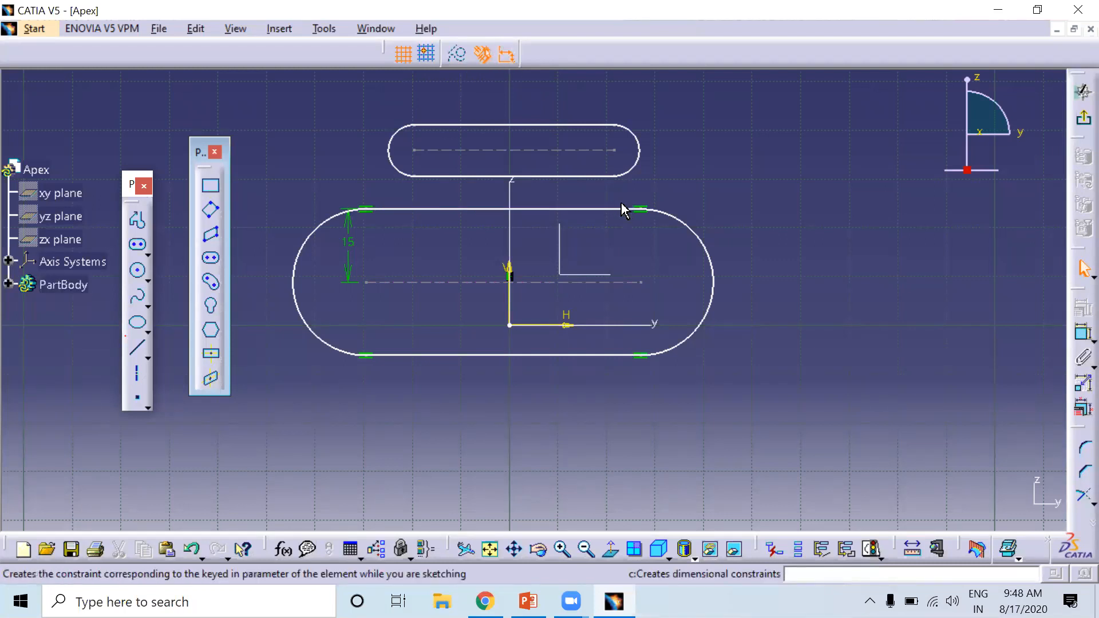
left_click_drag(625, 191, 668, 248)
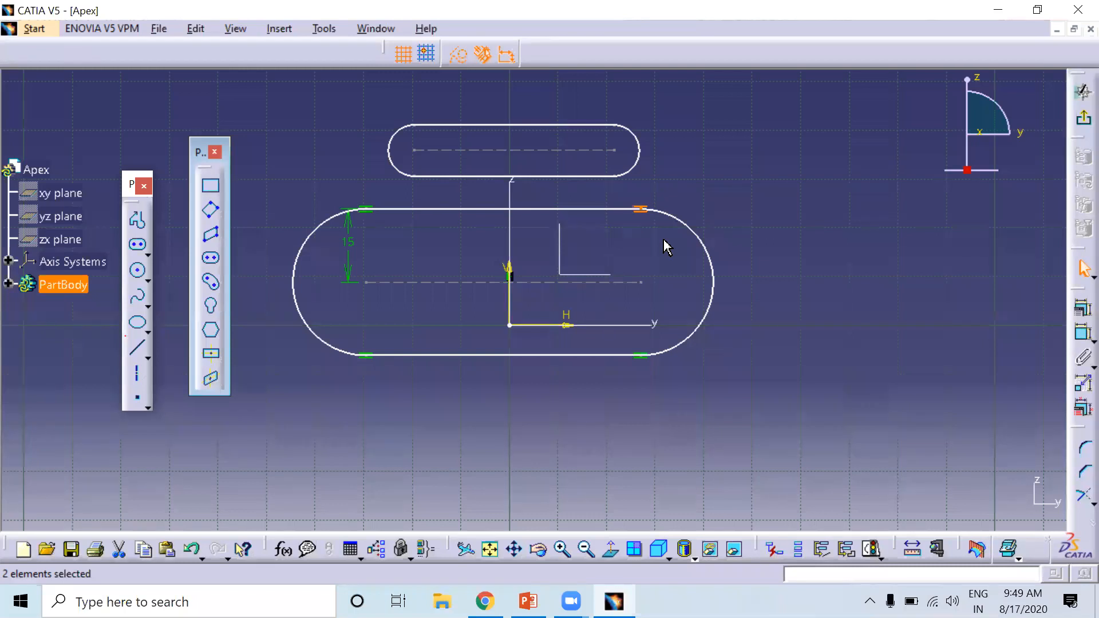
left_click(666, 247)
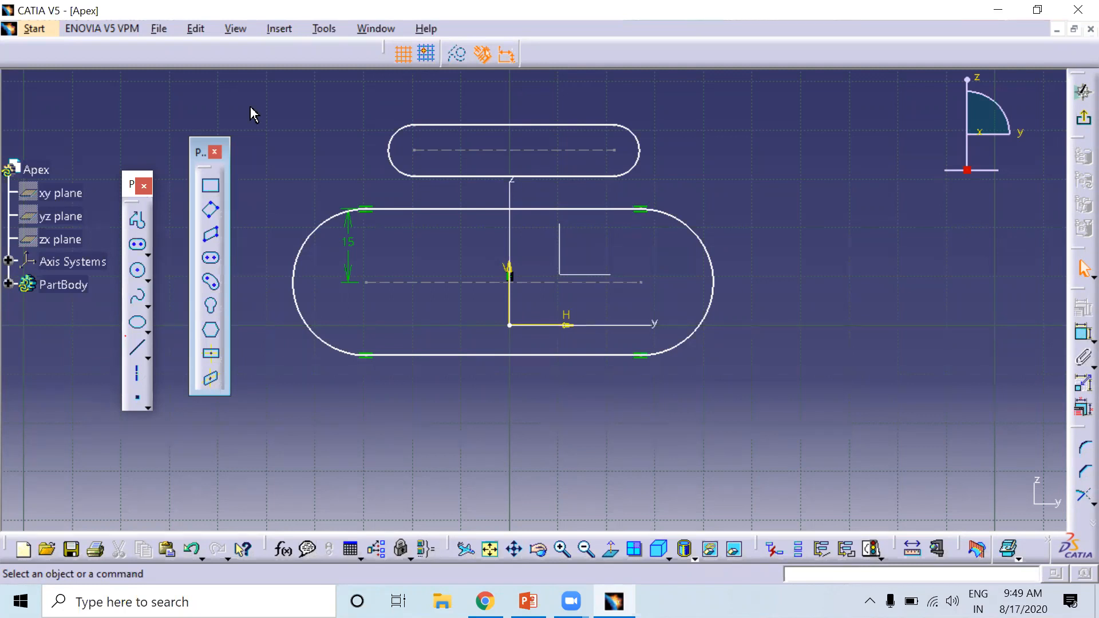
Step: Delete both elongated holes from the sketch
left_click_drag(250, 112, 799, 424)
key("Delete")
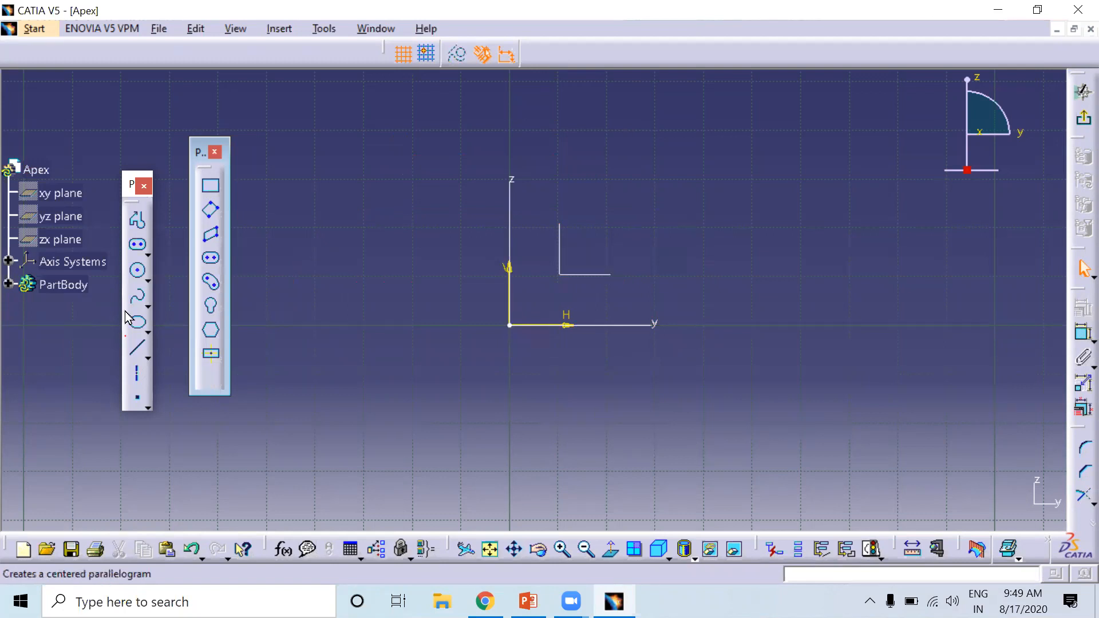
Step: Draw a cylindrical elongated hole arcing above the sketch origin and centred on it, with an end radius of about 7.5 mm
left_click(210, 284)
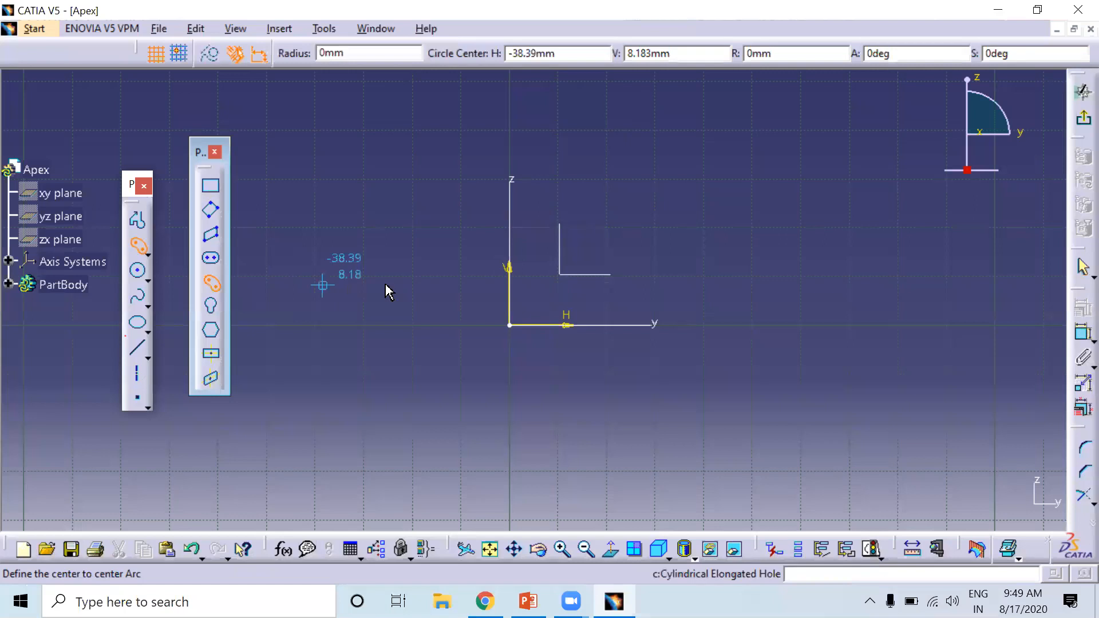
left_click(509, 325)
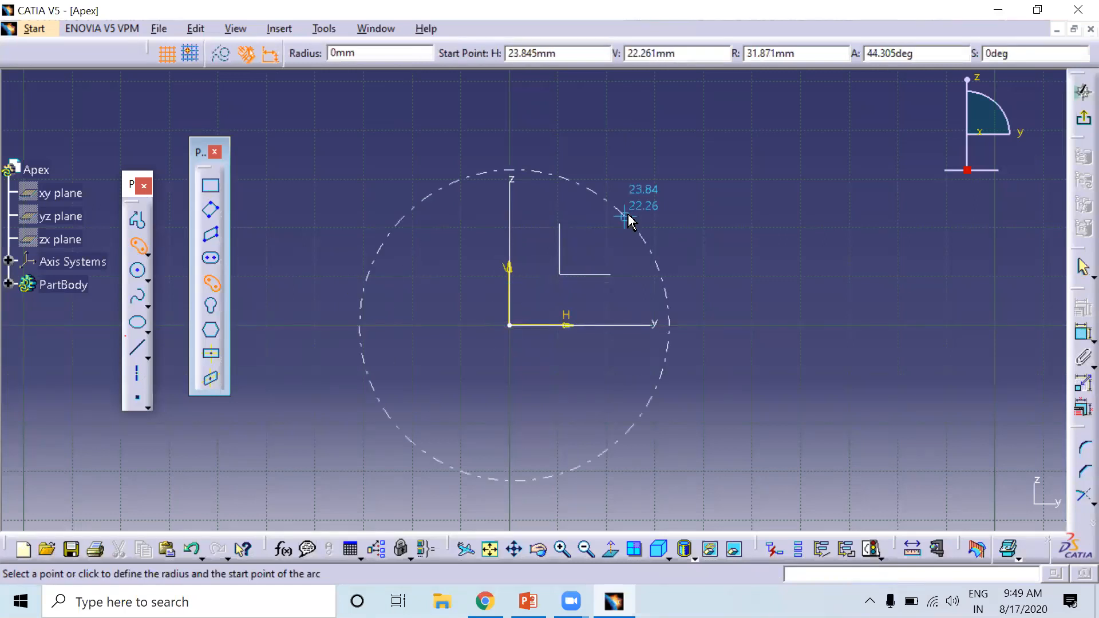
left_click(627, 215)
left_click(434, 251)
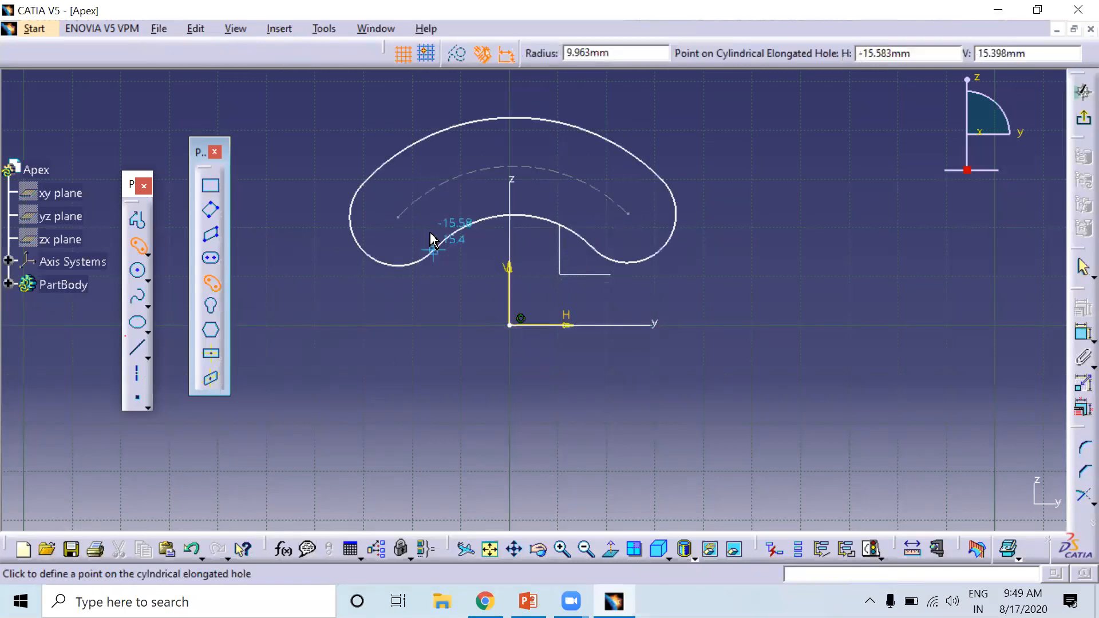
left_click(433, 237)
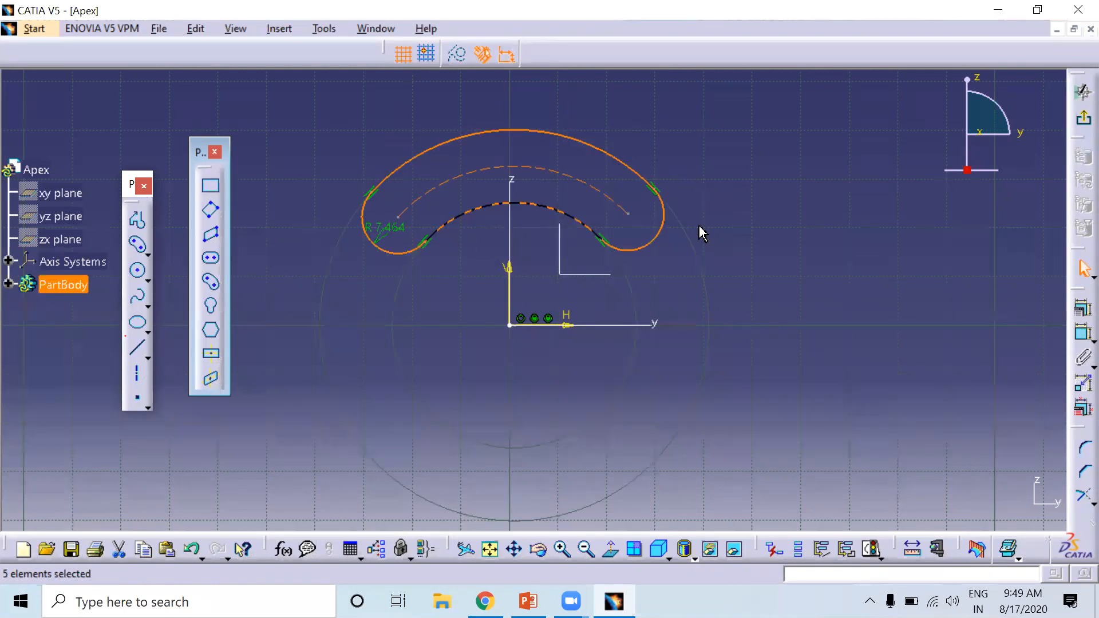
Step: Delete the whole cylindrical elongated hole together with its constraints
left_click(458, 293)
left_click_drag(324, 114, 807, 327)
key("Delete")
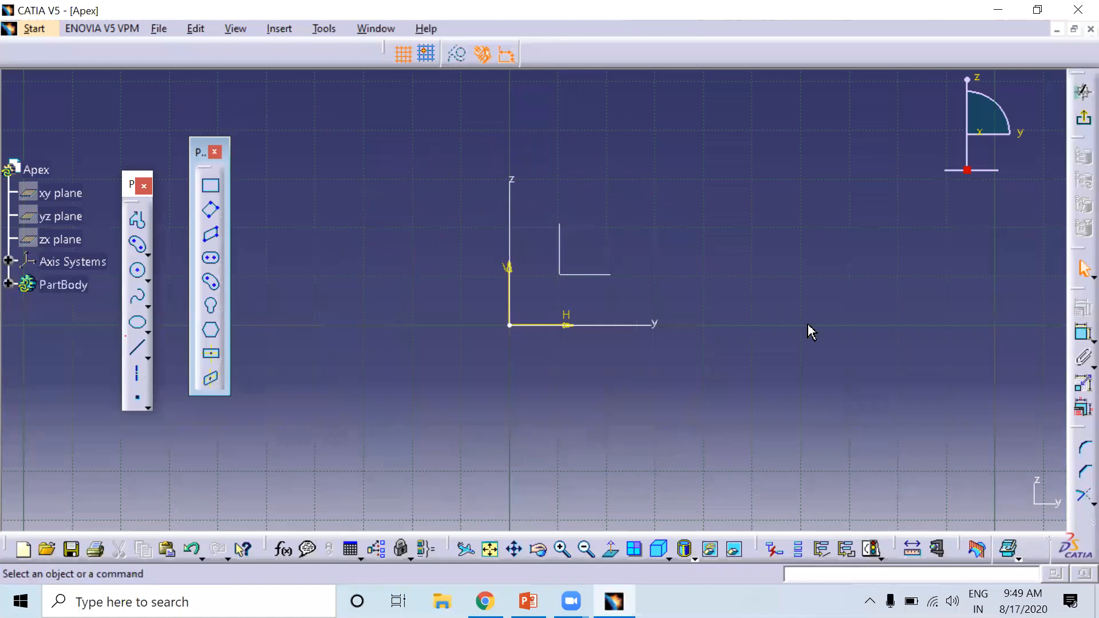
Step: Draw a keyhole profile from the origin with its small arc centre about 46 mm up the vertical axis, and delete it
left_click(206, 310)
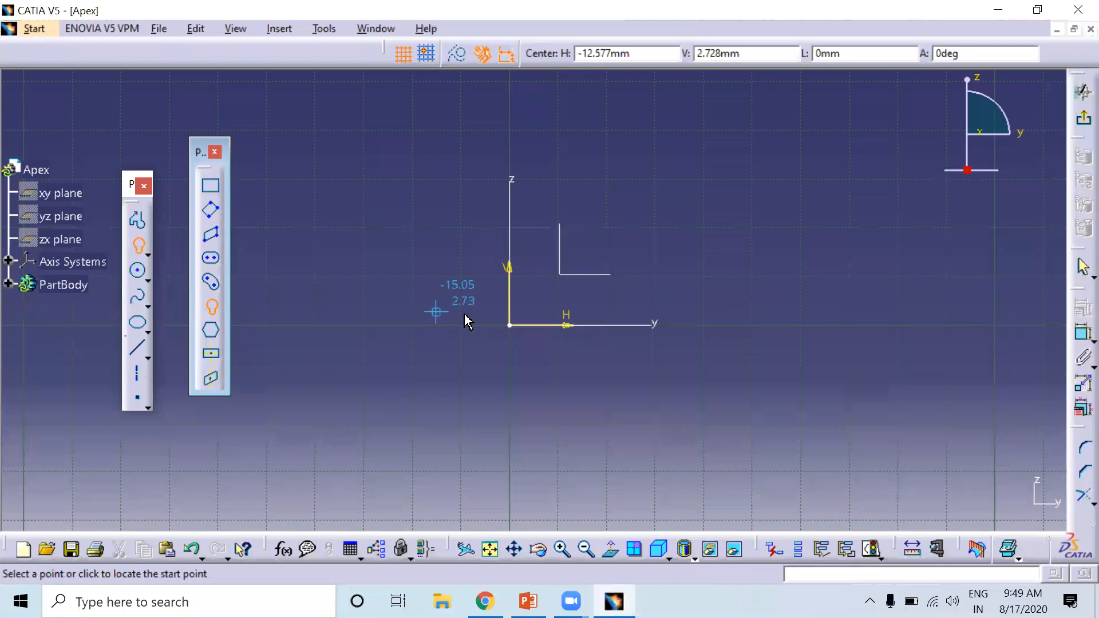
left_click(510, 325)
left_click(509, 98)
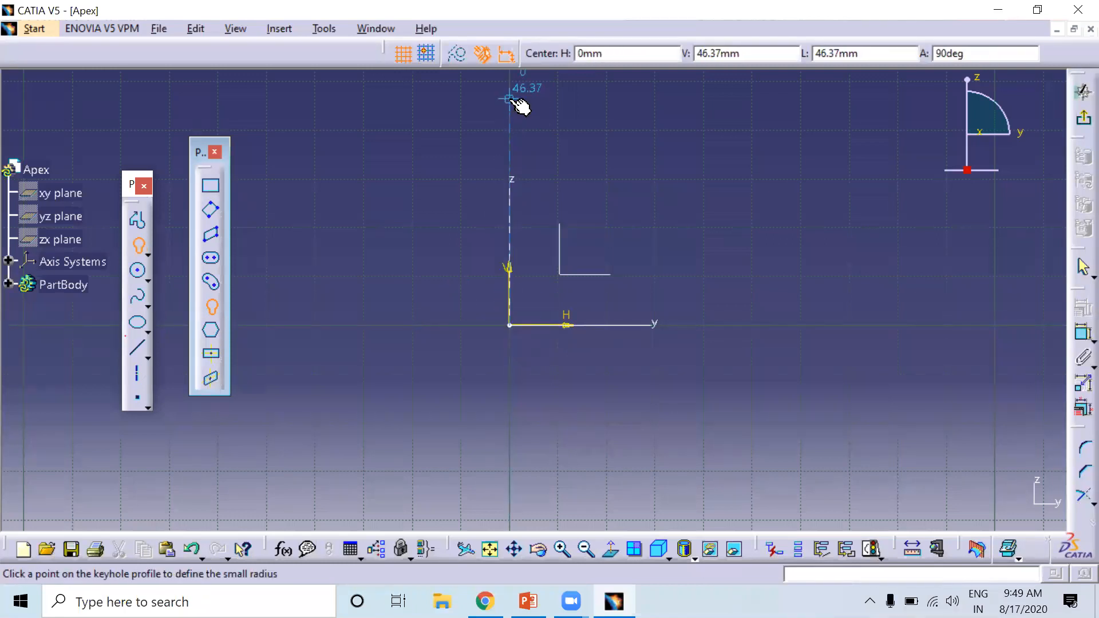
left_click(554, 139)
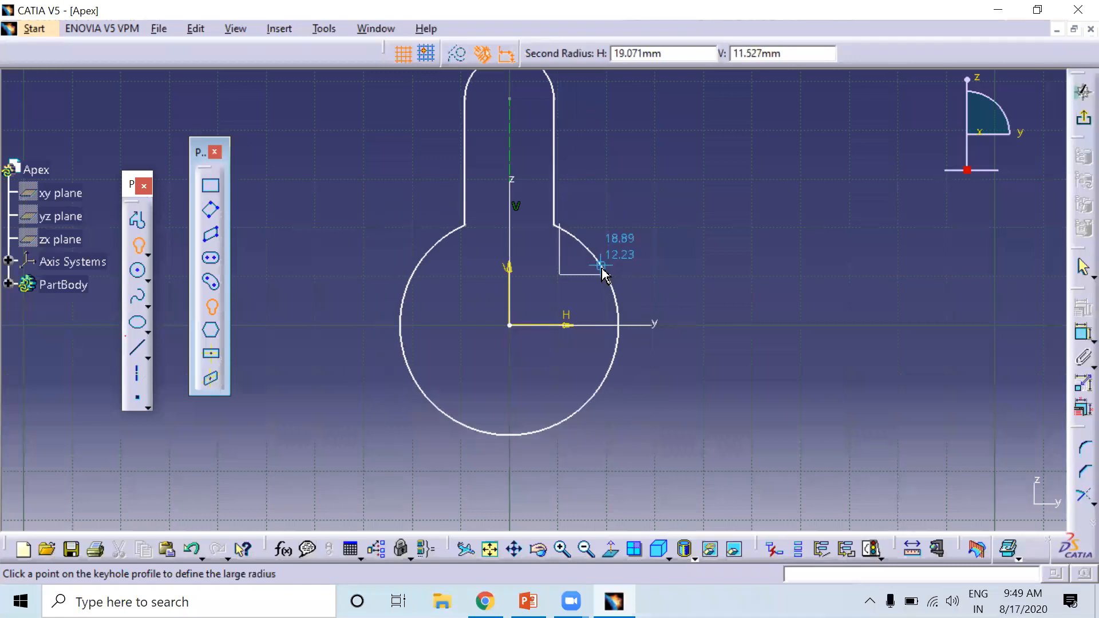
left_click(602, 275)
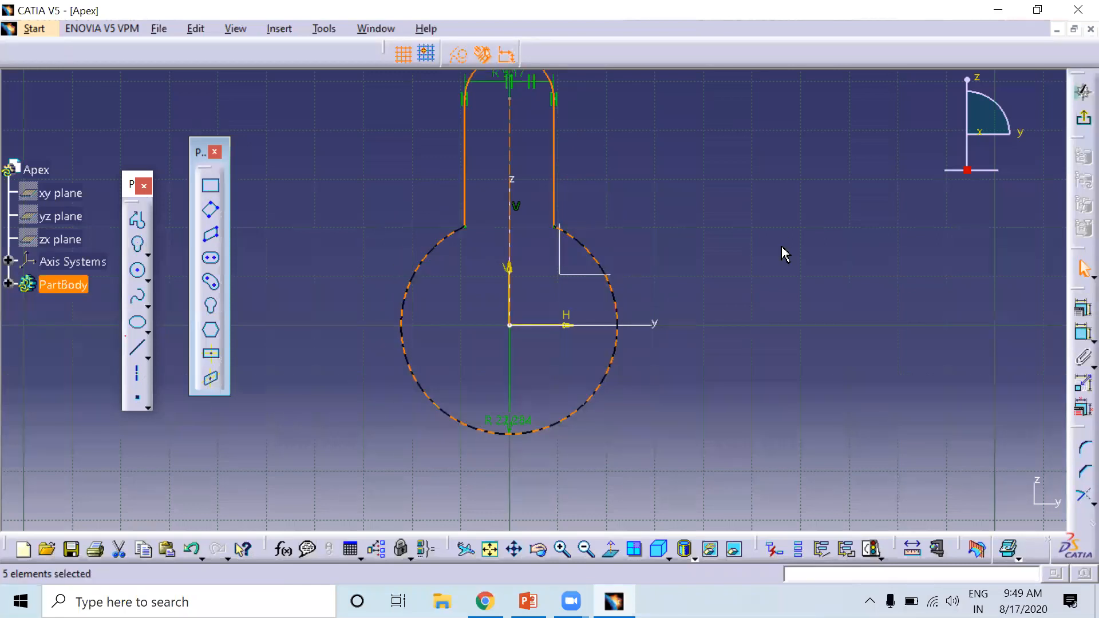
key("Delete")
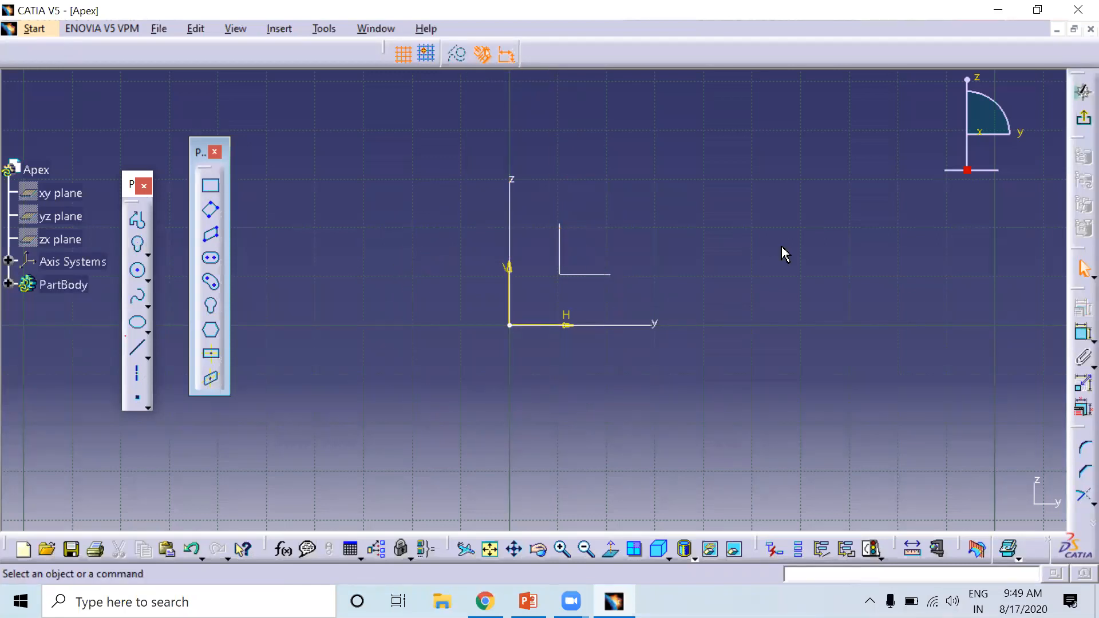
Step: Draw a centered rectangle about the sketch origin
left_click(212, 355)
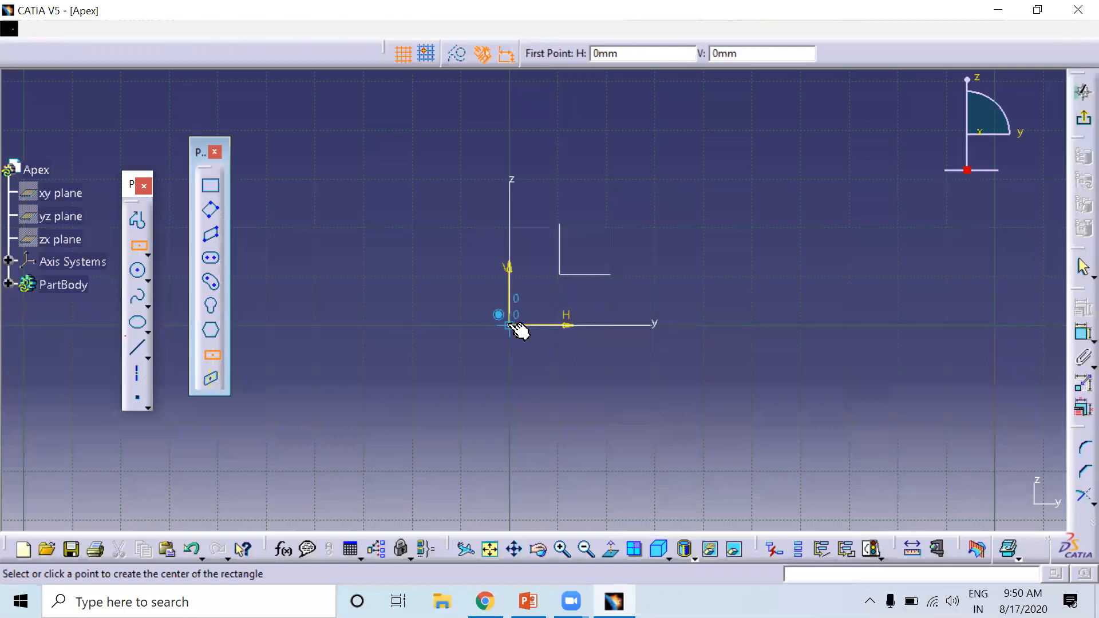
left_click(510, 325)
left_click(689, 239)
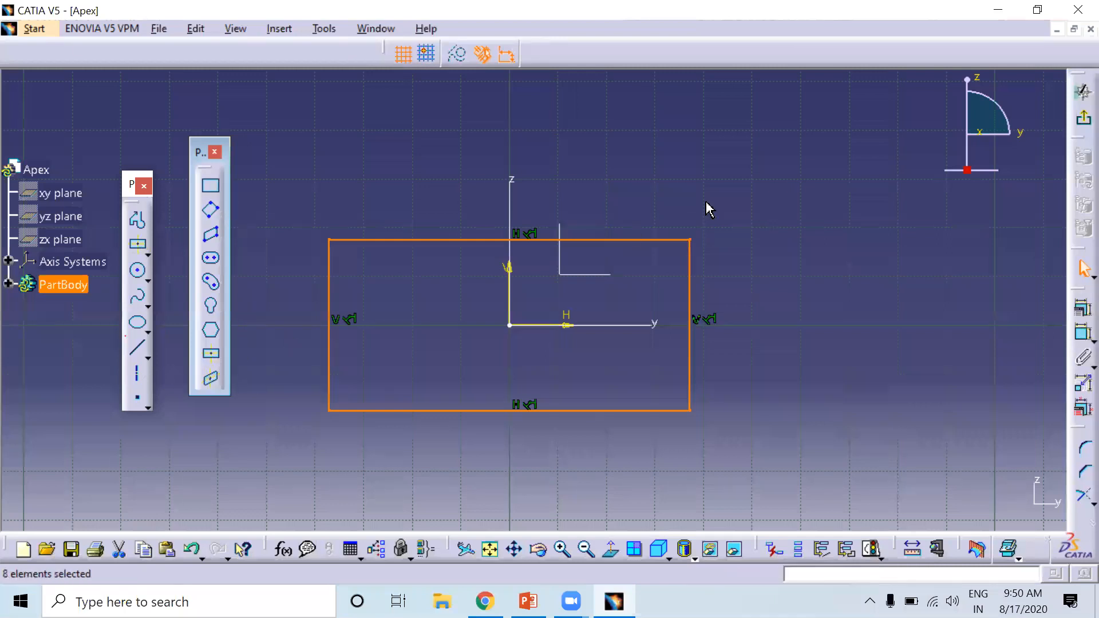
Step: Stretch the centered rectangle outward from its upper-right corner, and undo the rectangle
mouse_move(664, 256)
left_mouse_down()
mouse_move(618, 270)
mouse_move(655, 202)
mouse_move(624, 300)
mouse_move(736, 240)
mouse_move(728, 196)
mouse_move(718, 274)
mouse_move(573, 258)
mouse_move(618, 229)
mouse_move(645, 242)
mouse_move(756, 210)
mouse_move(756, 248)
mouse_move(684, 226)
mouse_move(712, 225)
mouse_move(719, 246)
mouse_move(620, 231)
mouse_move(780, 216)
mouse_move(737, 233)
left_mouse_up()
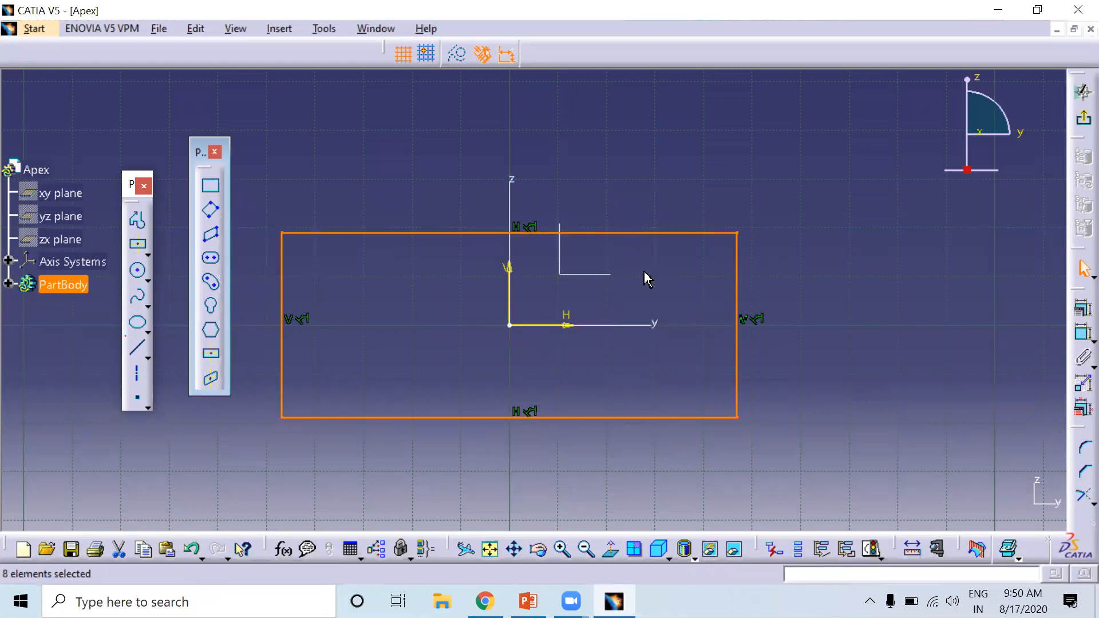
key("ctrl+z")
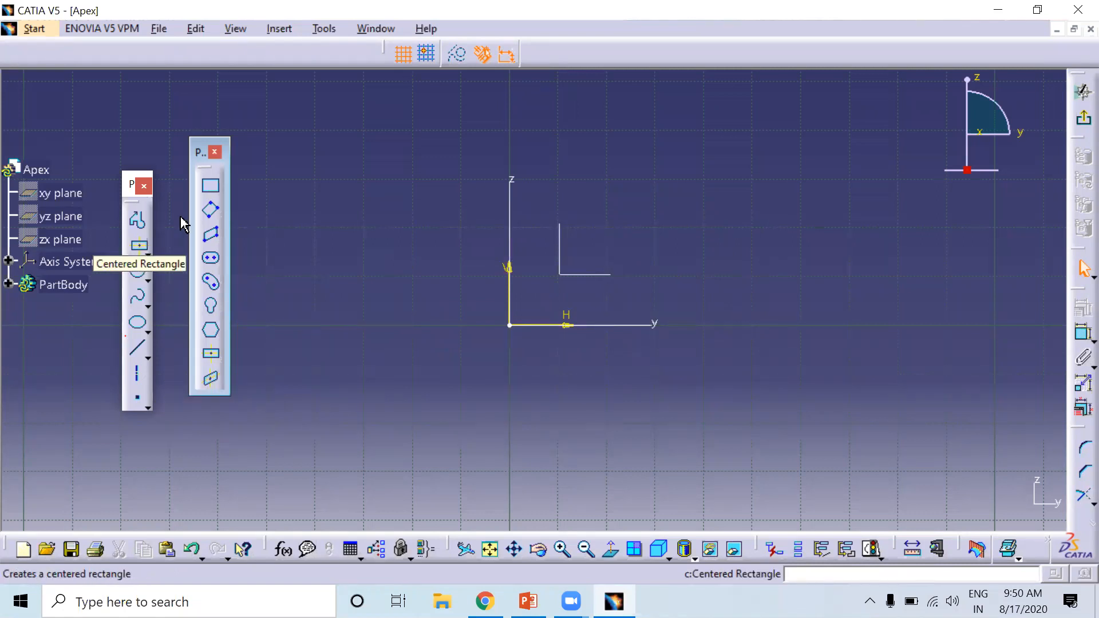
Step: Close the floating predefined profile tools and float the circle tools beside the profile tools
left_click(215, 152)
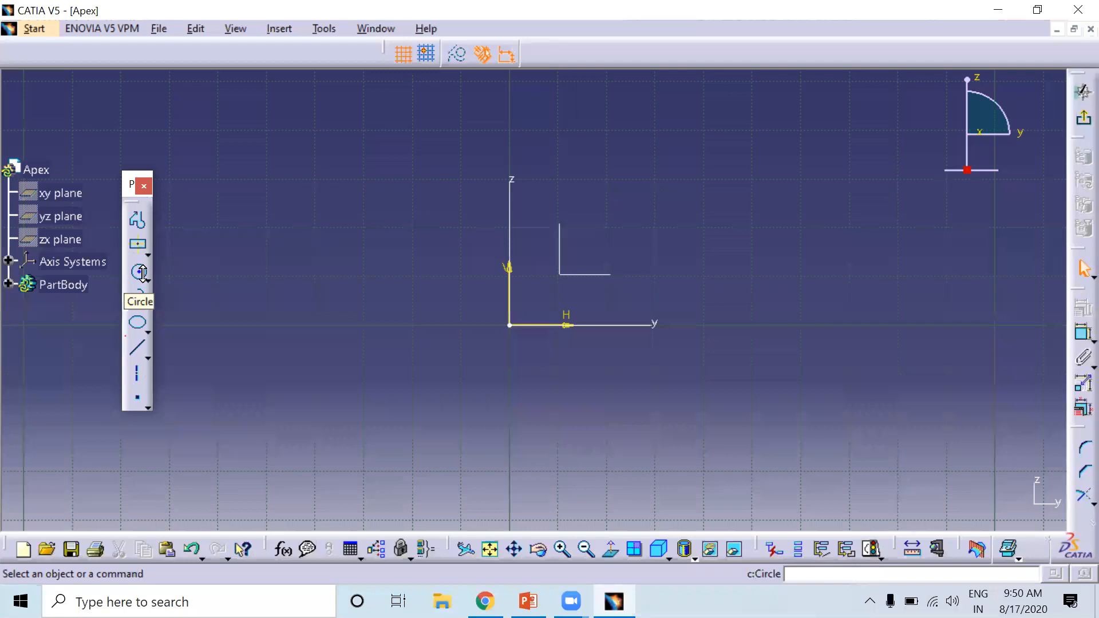
left_click(147, 279)
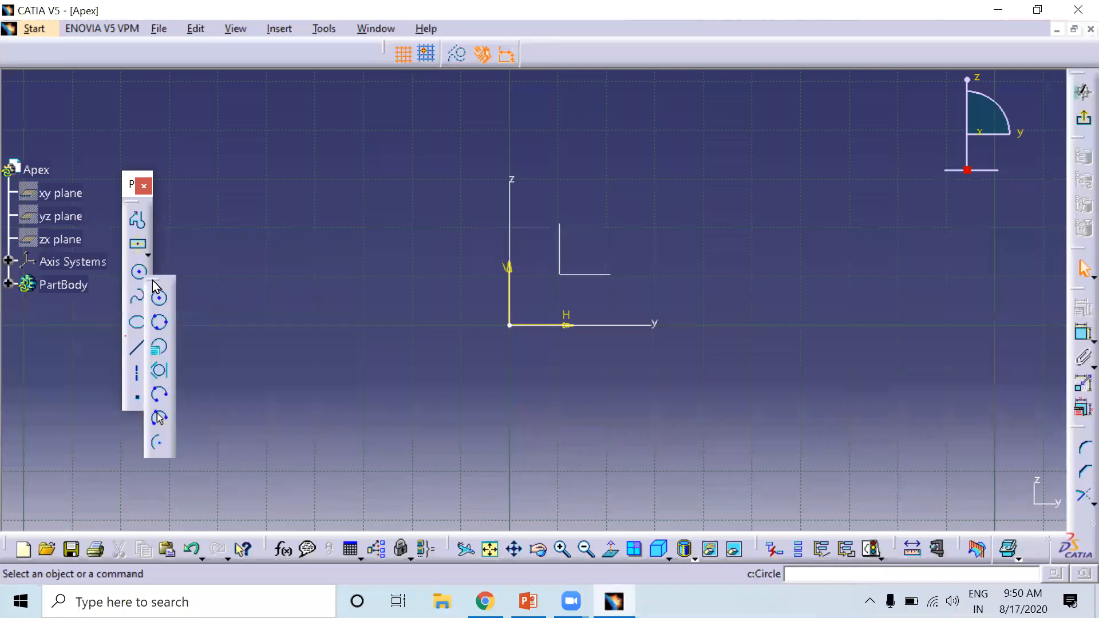
left_click_drag(277, 246, 277, 245)
left_click_drag(184, 205, 184, 205)
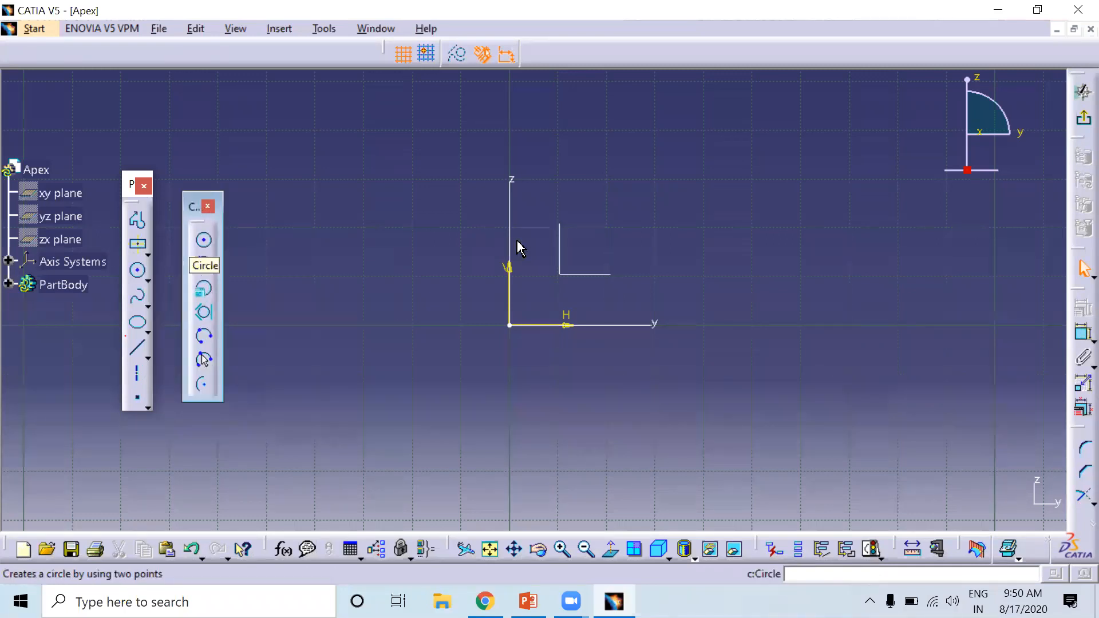
Step: Draw a circle by centre and radius to the upper left of the sketch origin
left_click(204, 239)
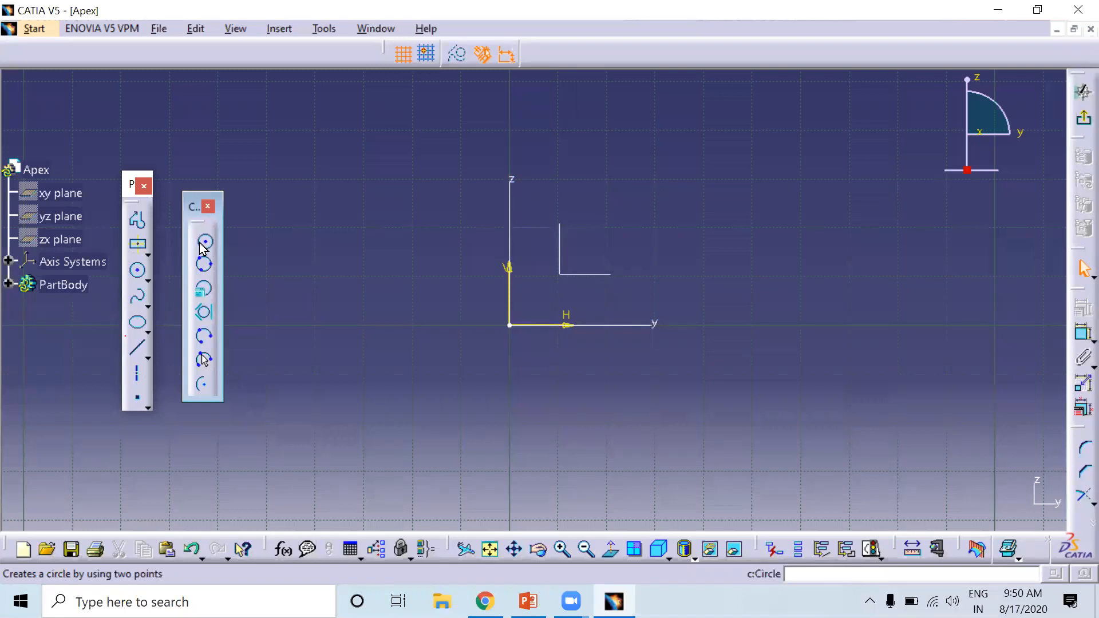
left_click(415, 223)
left_click(456, 148)
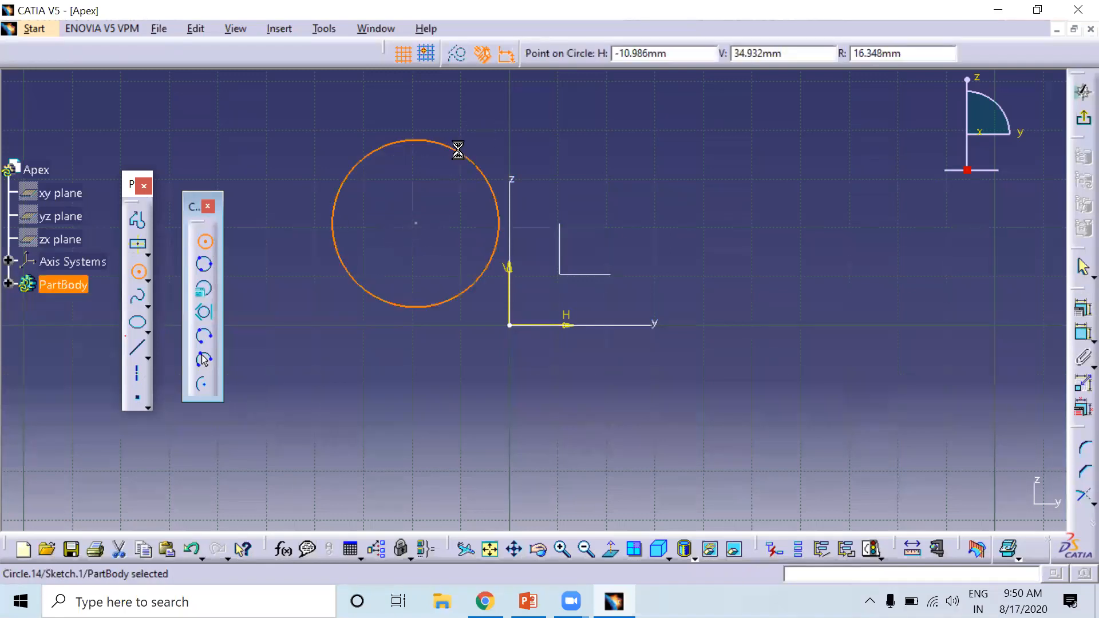
left_click(261, 290)
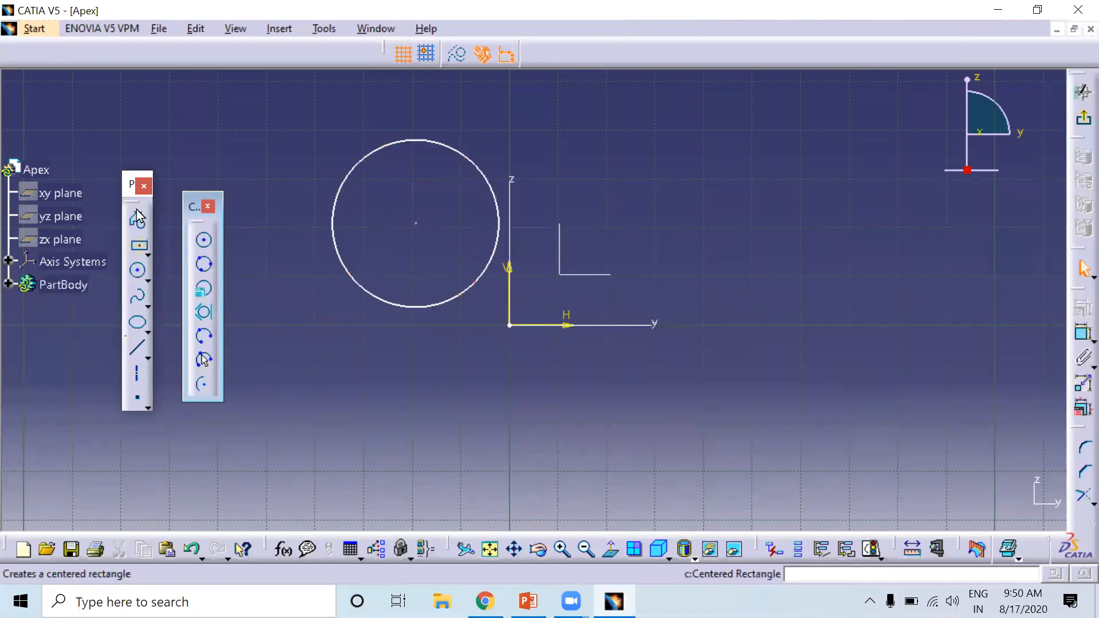
Step: Draw three more centre-radius circles: one to the upper right, one to the lower right and one to the lower left of the origin
left_click(203, 240)
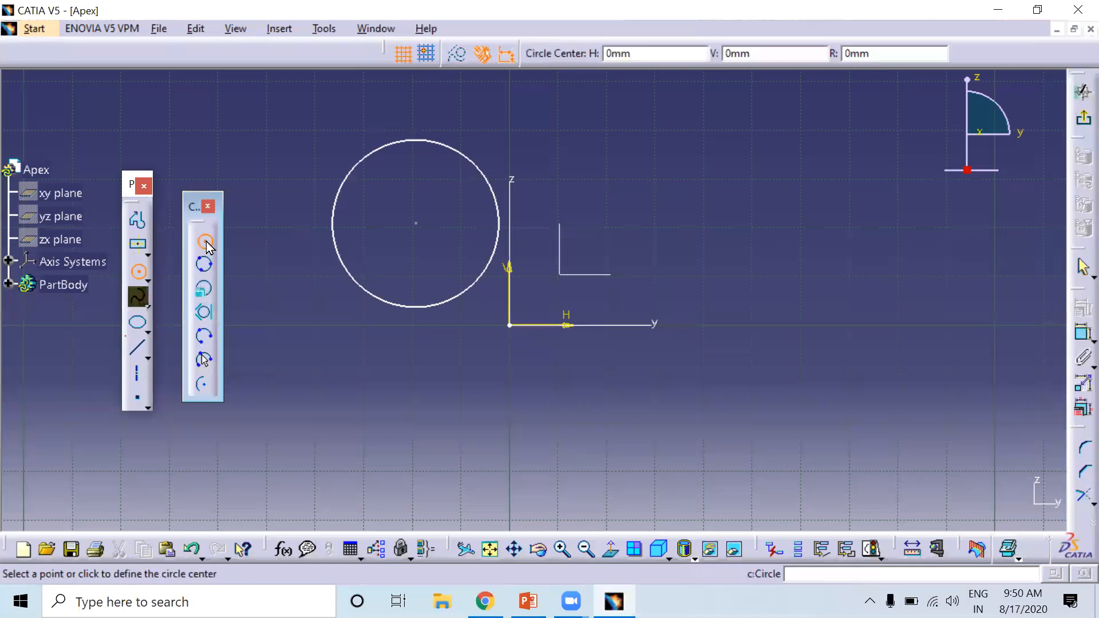
left_click(775, 174)
left_click(776, 174)
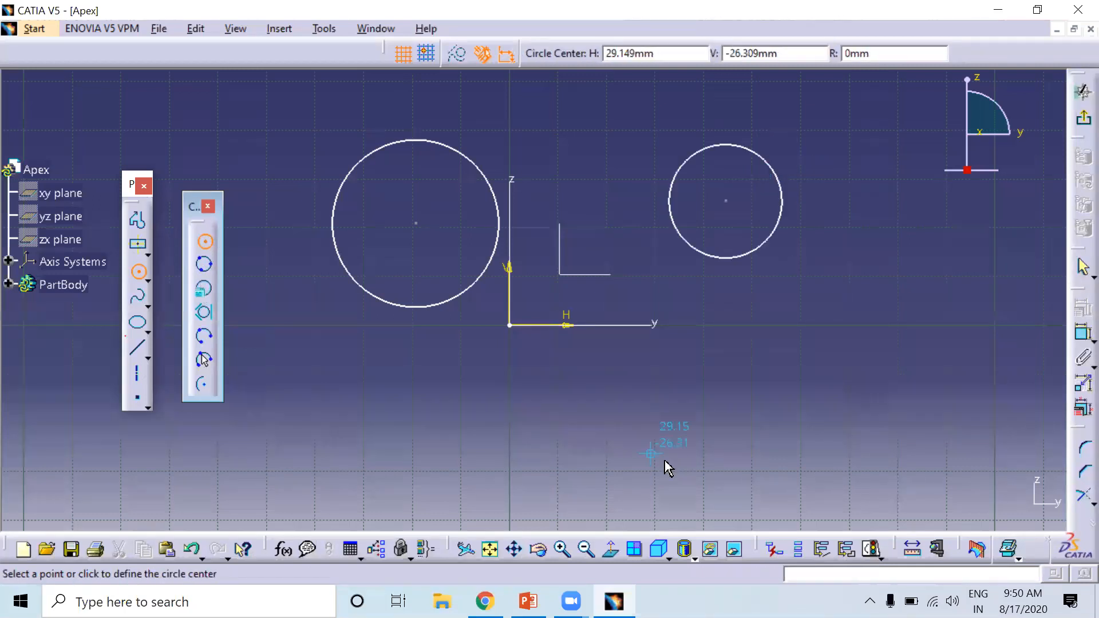
left_click(623, 405)
left_click(554, 423)
left_click(400, 450)
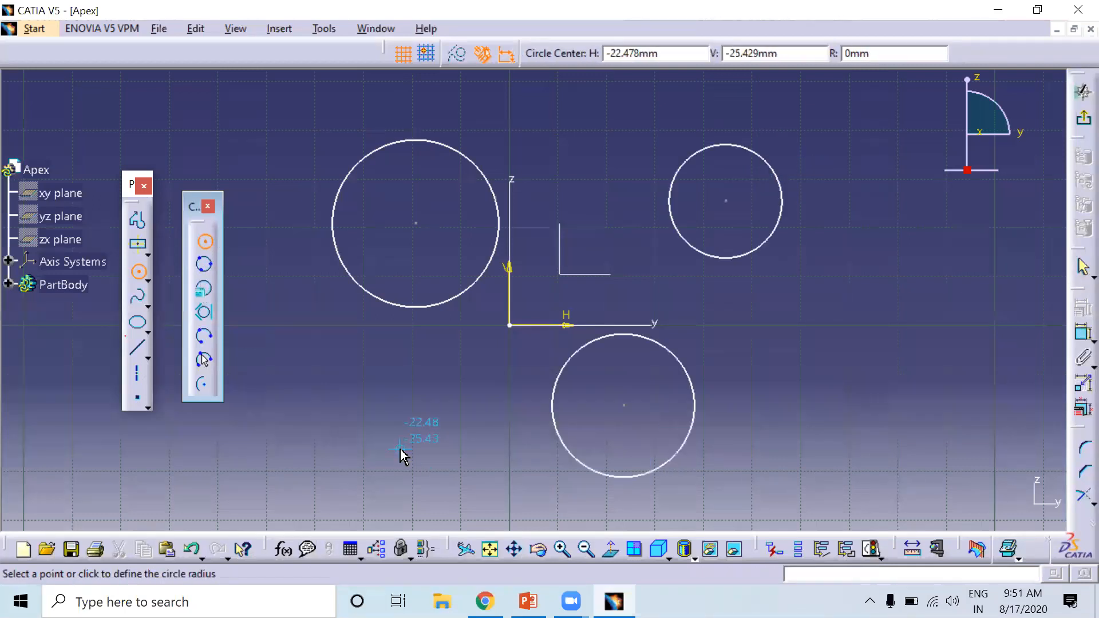
left_click(351, 437)
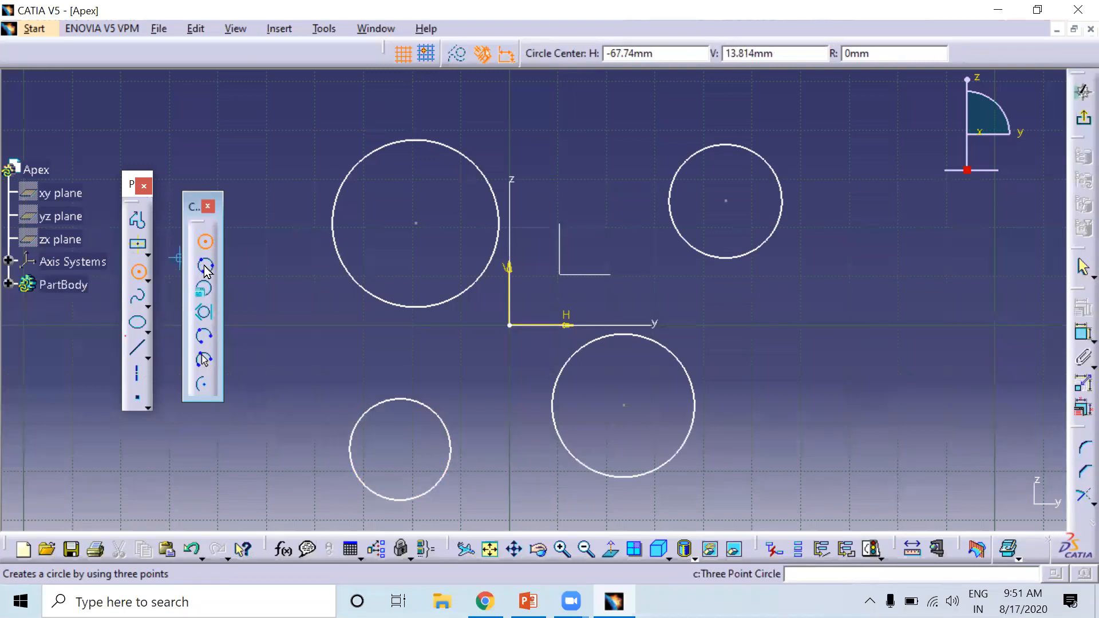
Step: Draw a three-point circle at the far right of the sketch, beyond the other circles
left_click(788, 351)
left_click(888, 256)
left_click(921, 422)
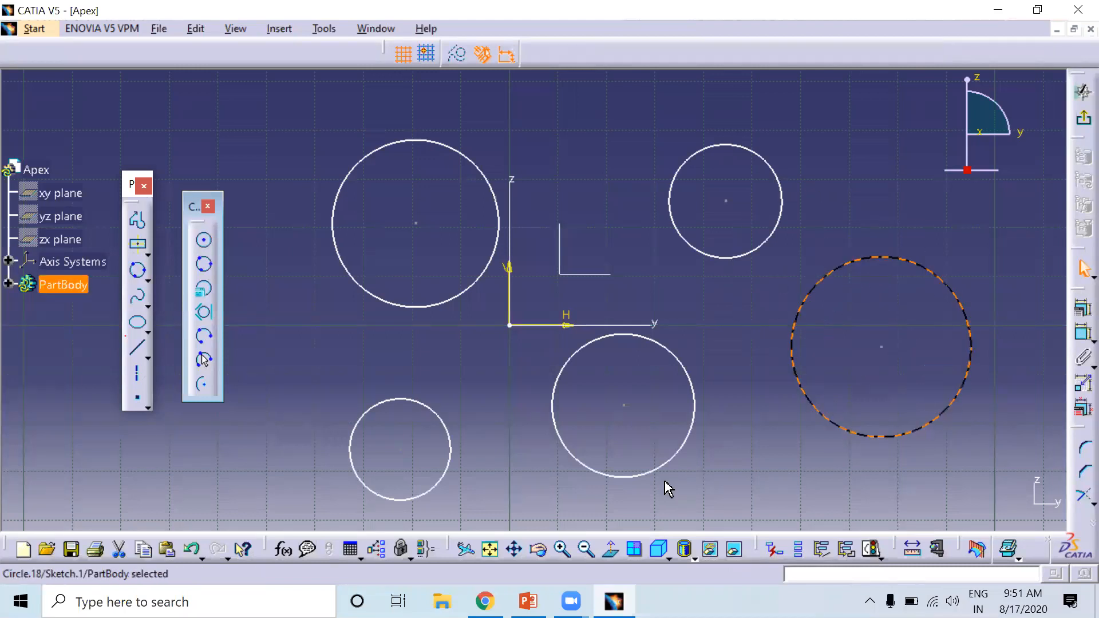
Step: Create a circle using coordinates at H 20 mm and V 50 mm from the three-point circle's centre, with a 10 mm radius
left_click(203, 292)
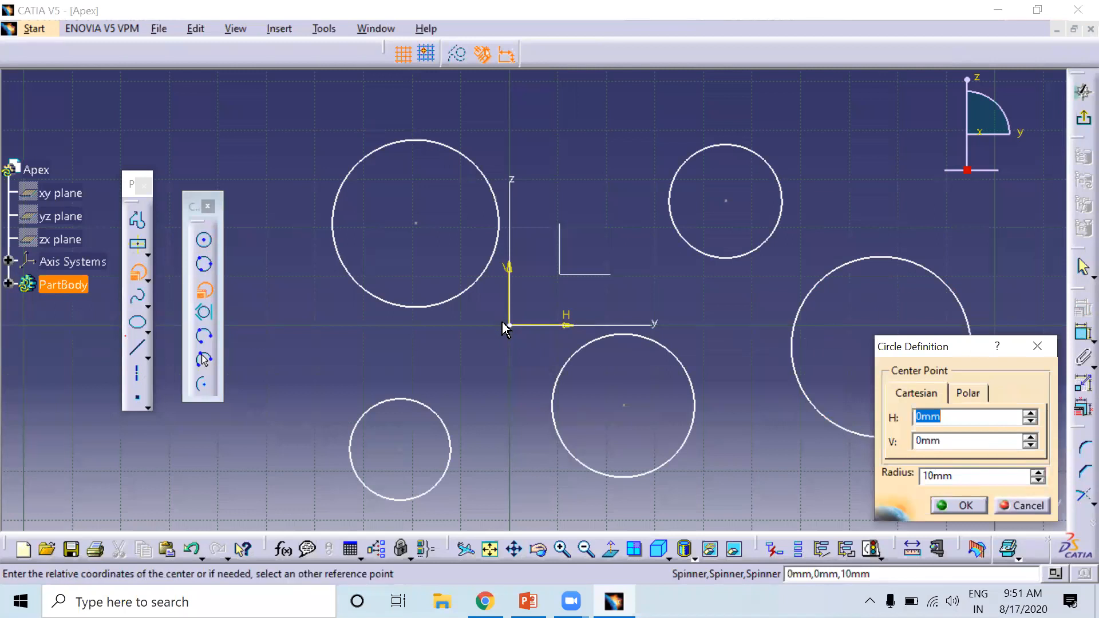
left_click(510, 325)
type("20")
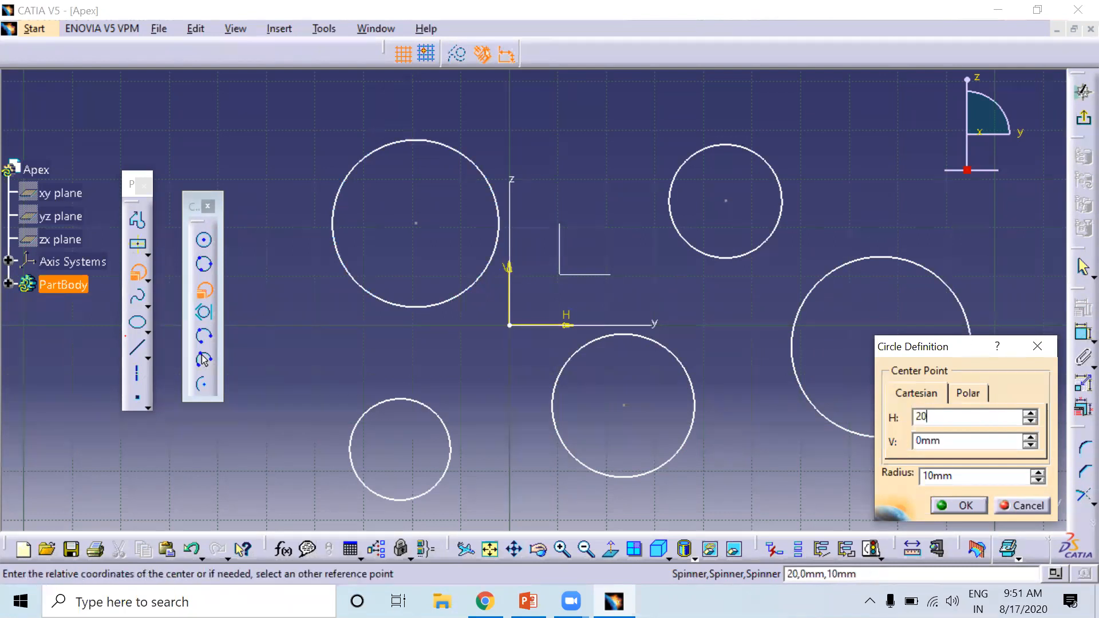
key("Tab")
type("50")
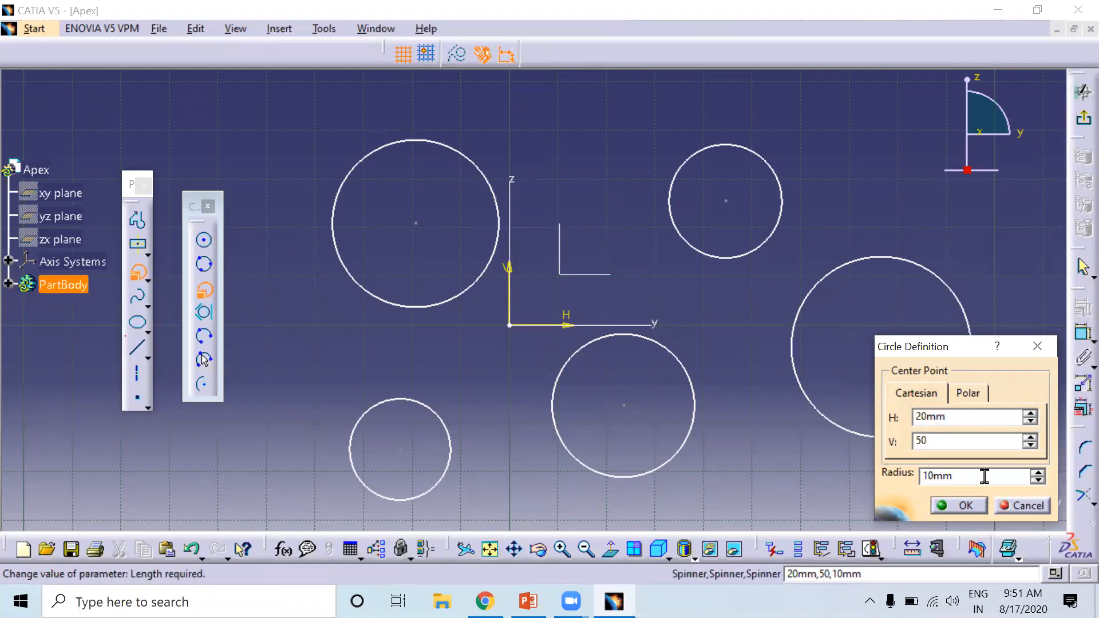
key("Tab")
left_click(966, 505)
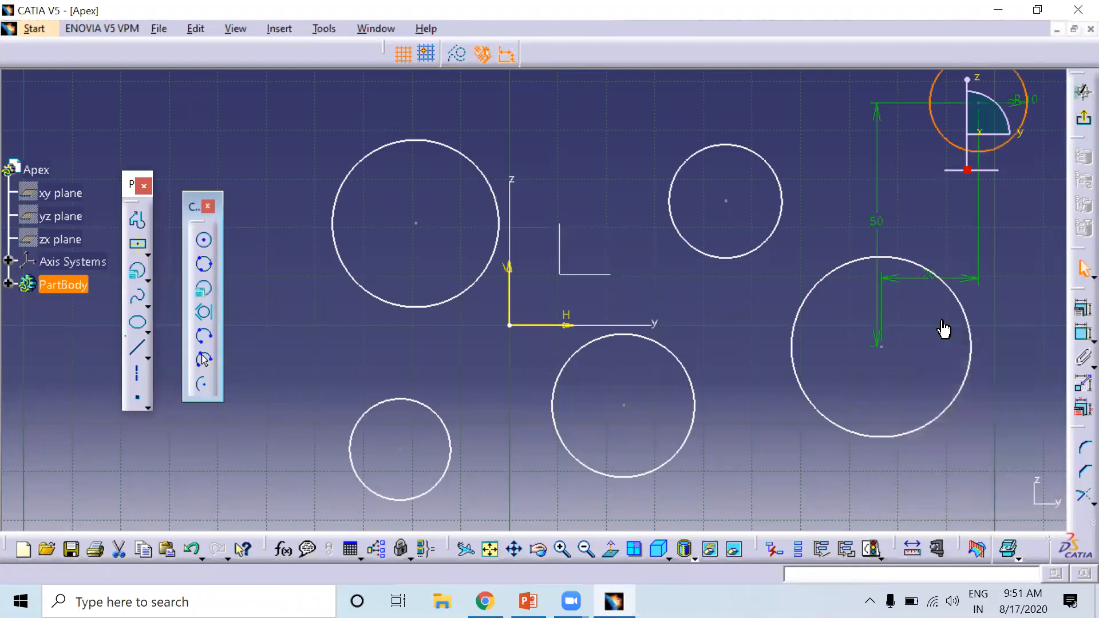
Step: Move the 50 mm vertical dimension farther left, clear of the three-point circle
middle_click_drag(942, 246, 736, 376)
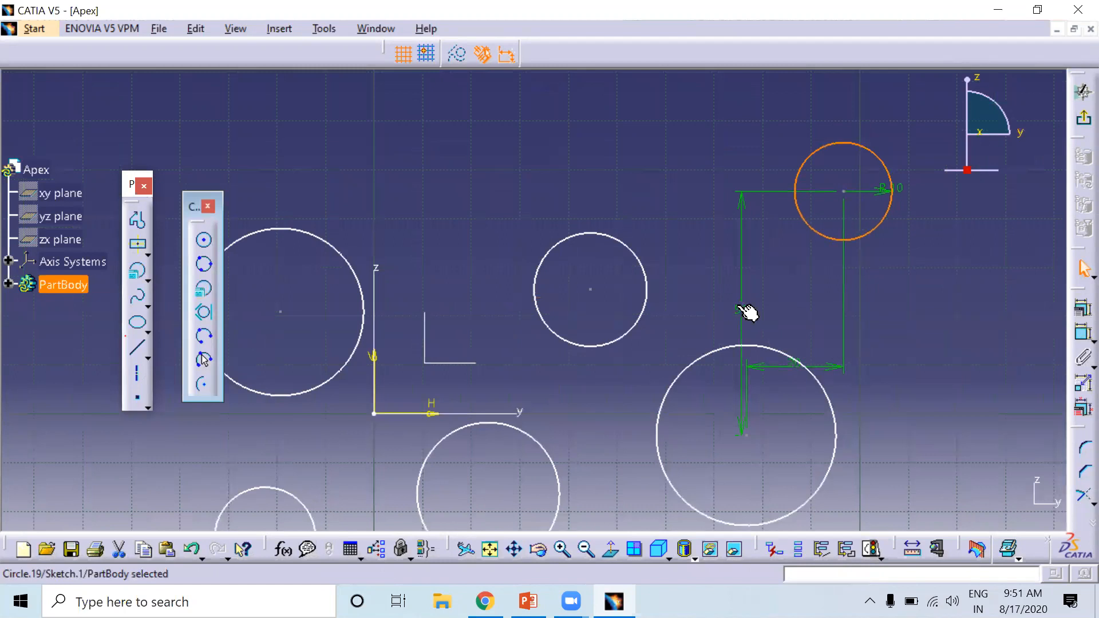
left_click(714, 312)
left_click_drag(742, 314, 654, 321)
Step: Delete the coordinate-defined circle with its dimensions, and the small circle to the upper right of the origin
left_click_drag(573, 98, 937, 474)
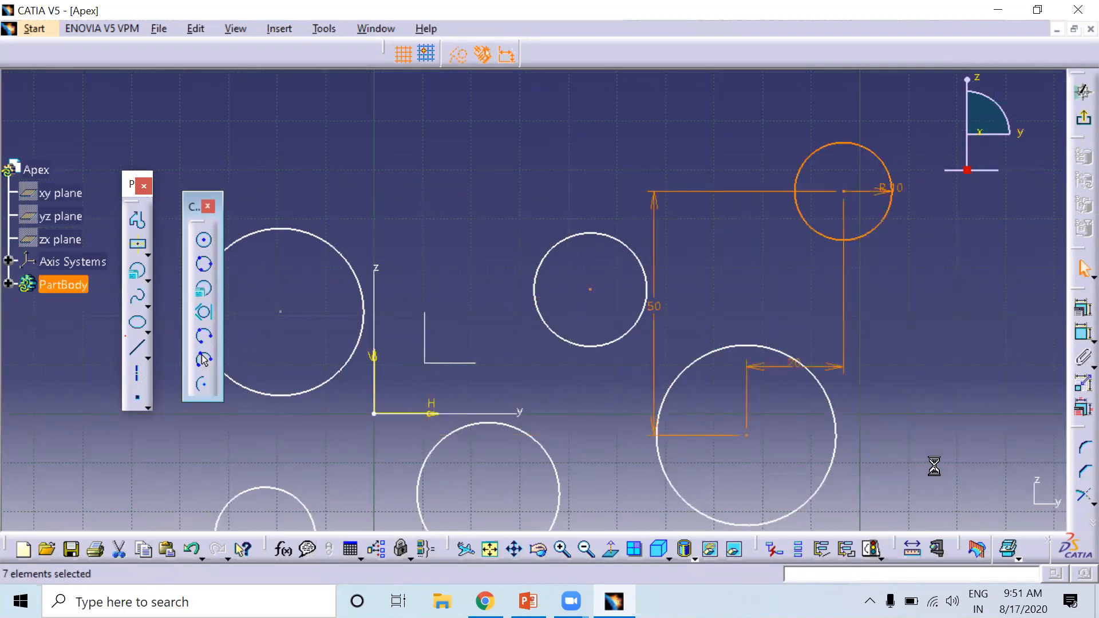
key("Delete")
middle_click_drag(724, 290, 765, 271)
middle_click_drag(708, 241, 701, 238)
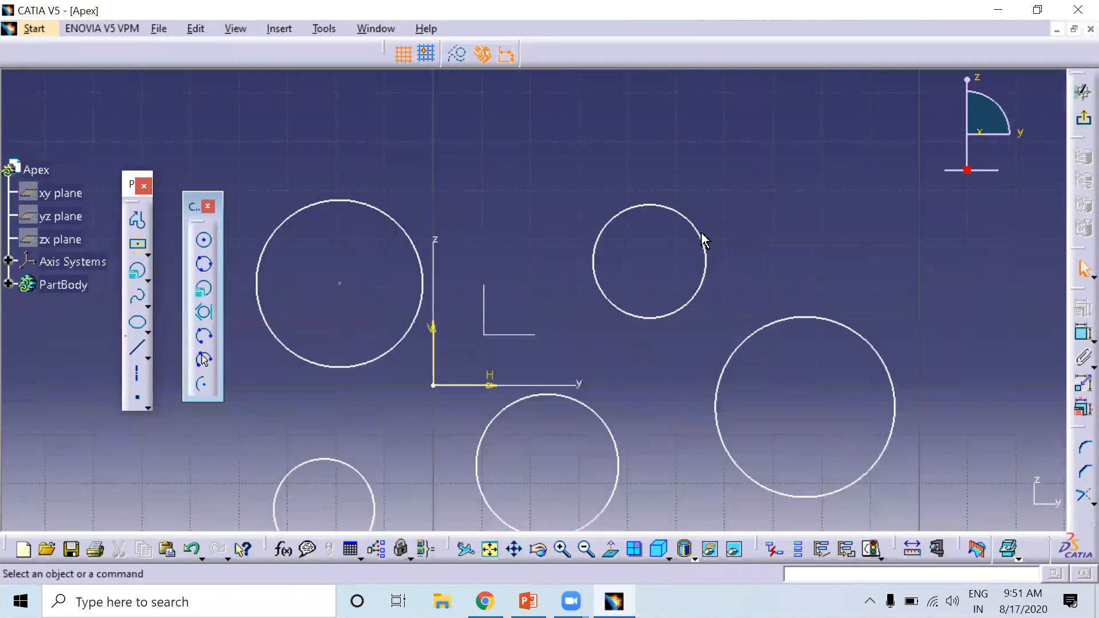
left_click(703, 237)
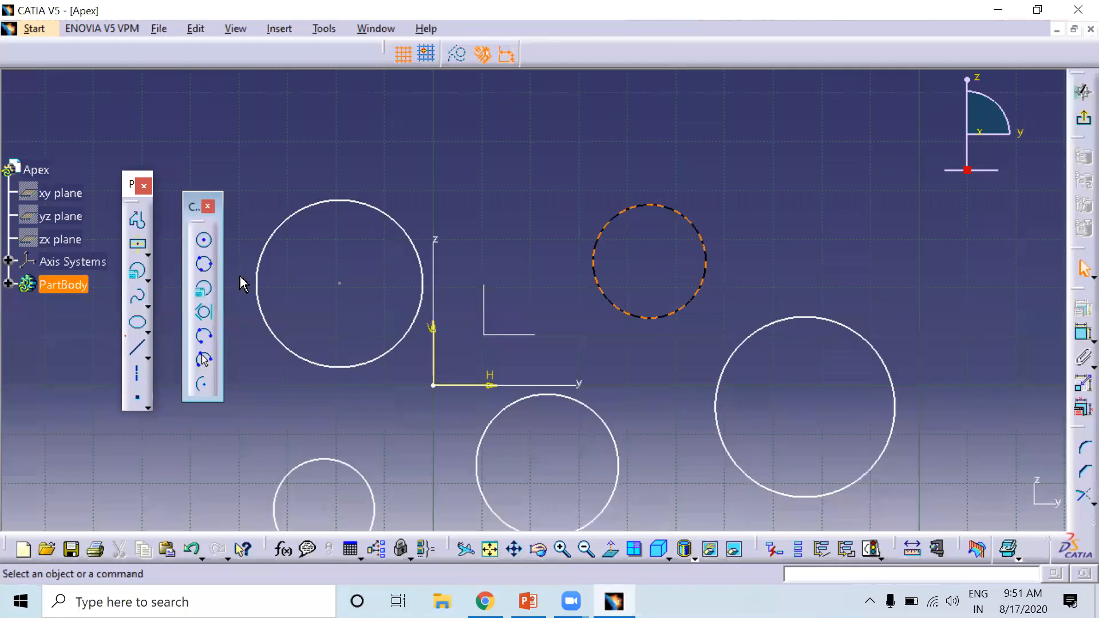
key("Delete")
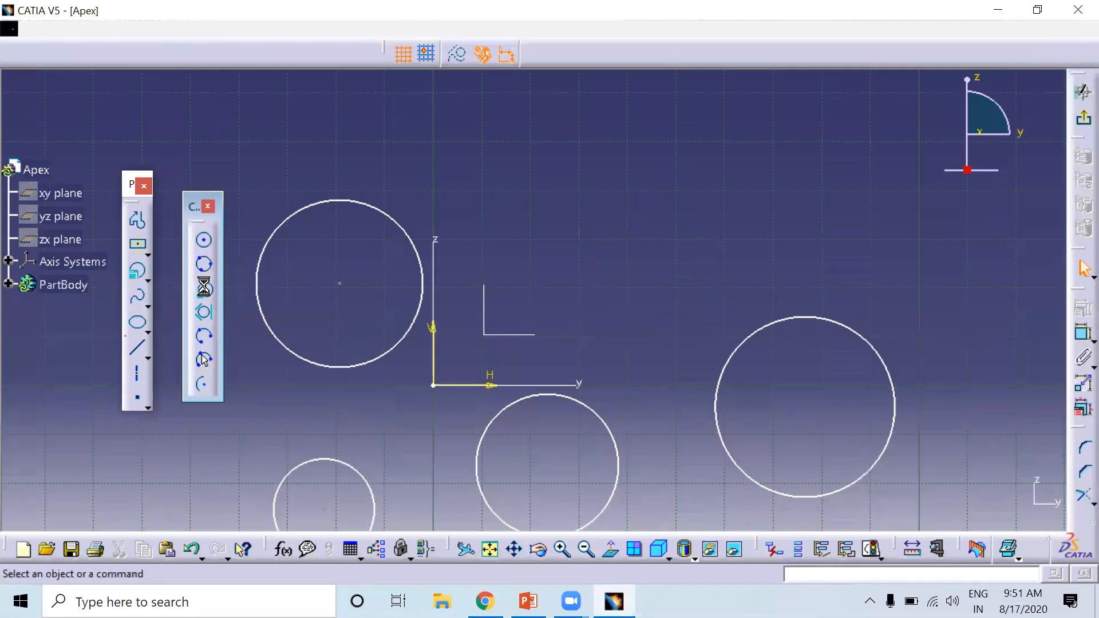
Step: Create a circle using coordinates at H 20 mm, V 50 mm with a 10 mm radius, and spread its three dimensions clear of it
left_click(203, 289)
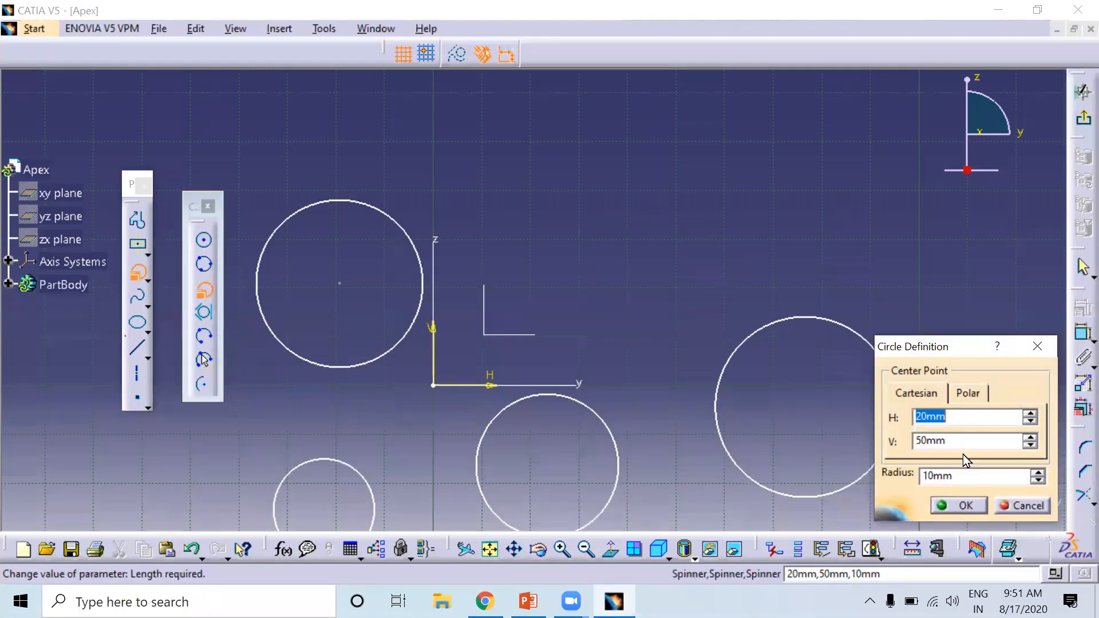
left_click(953, 506)
left_click_drag(483, 214, 474, 88)
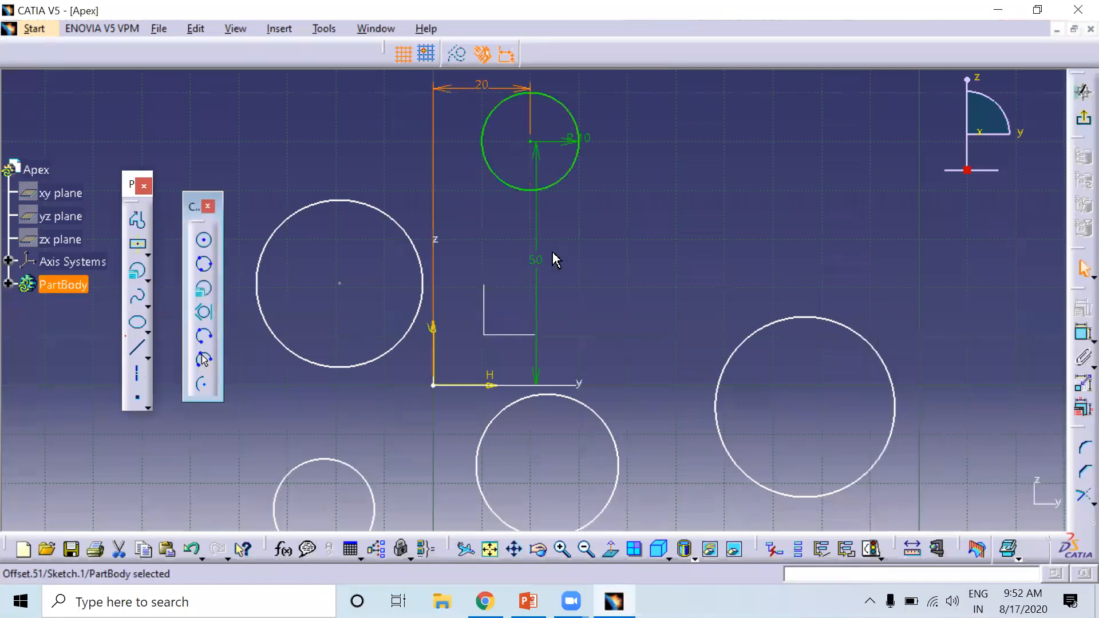
mouse_move(540, 293)
left_mouse_down()
mouse_move(643, 287)
mouse_move(655, 312)
left_mouse_up()
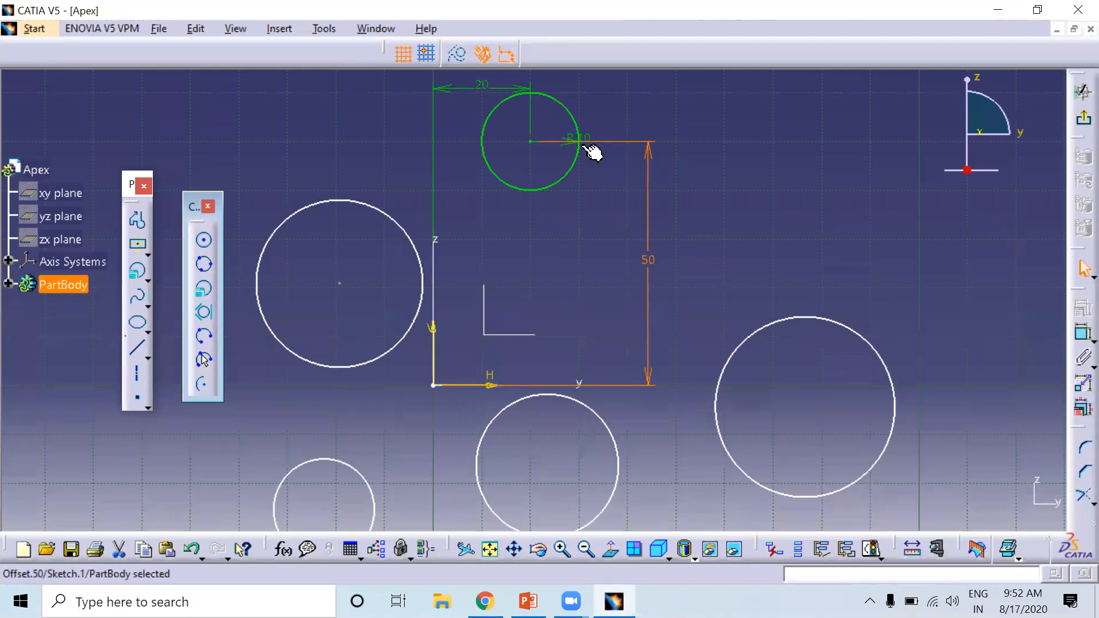
left_click_drag(571, 139, 726, 121)
left_click(759, 385)
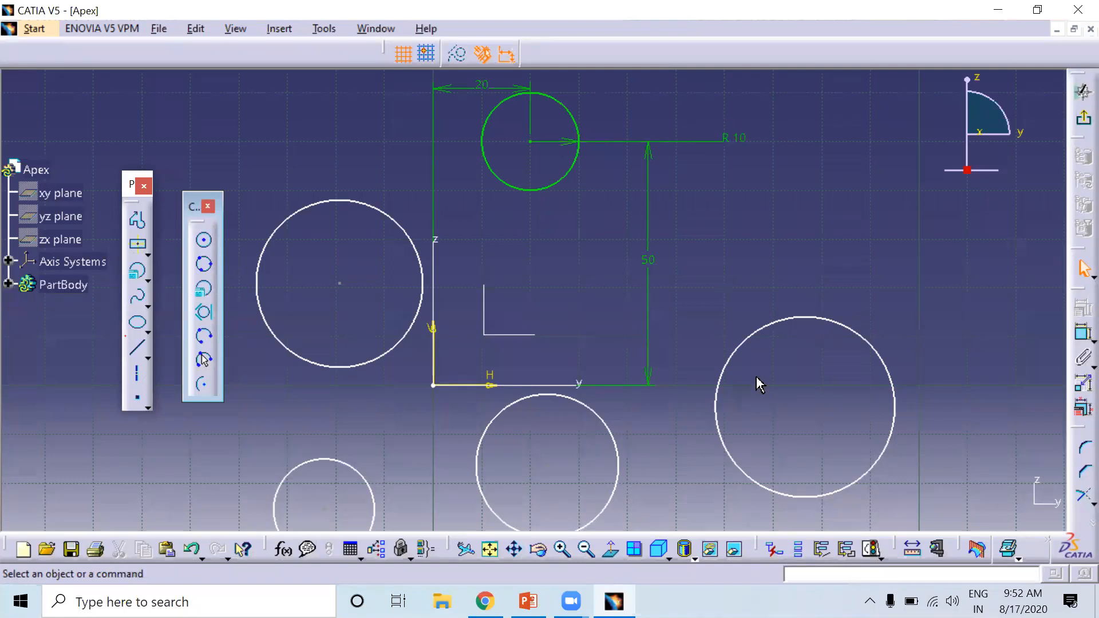
Step: Create a tri-tangent circle touching the three circles around the origin: upper left, lower left and lower right
left_click(206, 315)
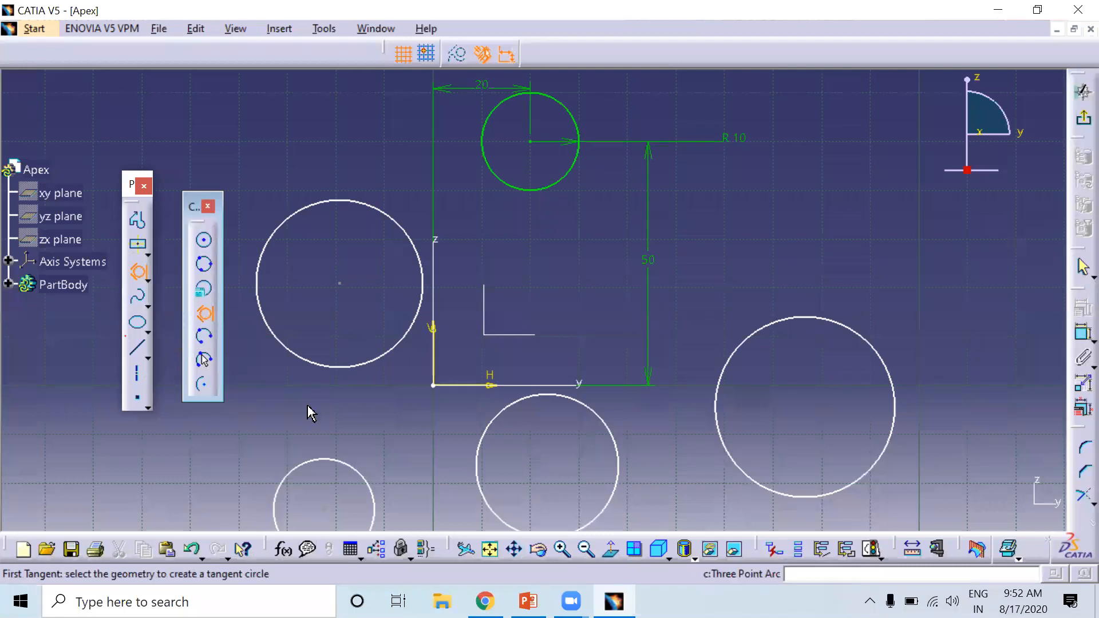
left_click(381, 355)
left_click(358, 475)
left_click(507, 455)
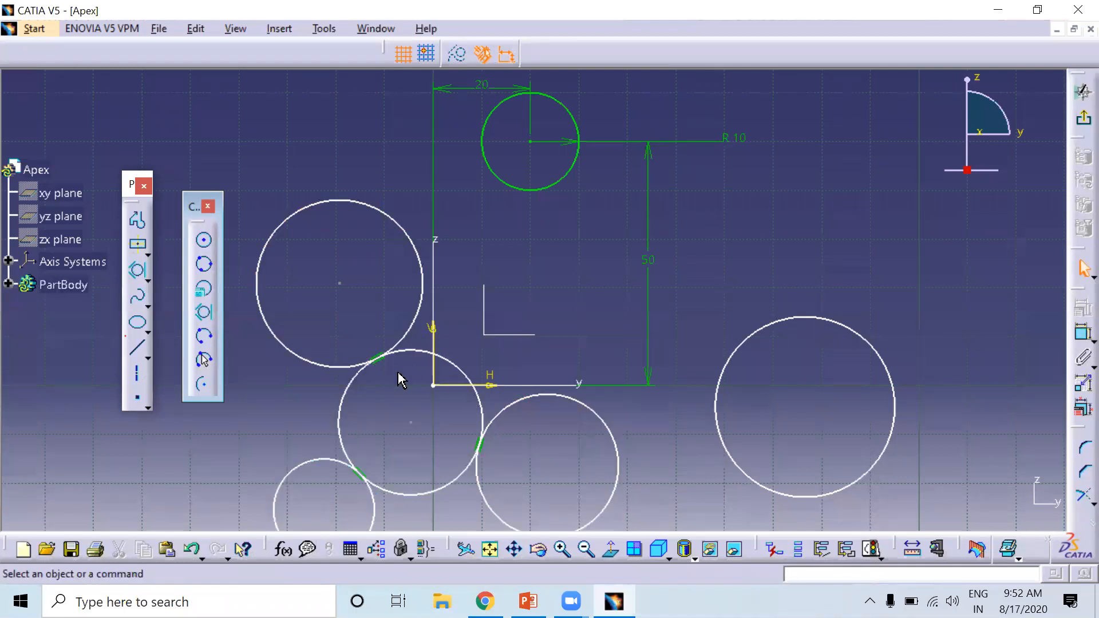
Step: Draw three separate lines right of the origin: a rising one above, a steep one at the far right and a descending one below
left_click(137, 347)
left_click(137, 349)
left_click(784, 169)
left_click(536, 262)
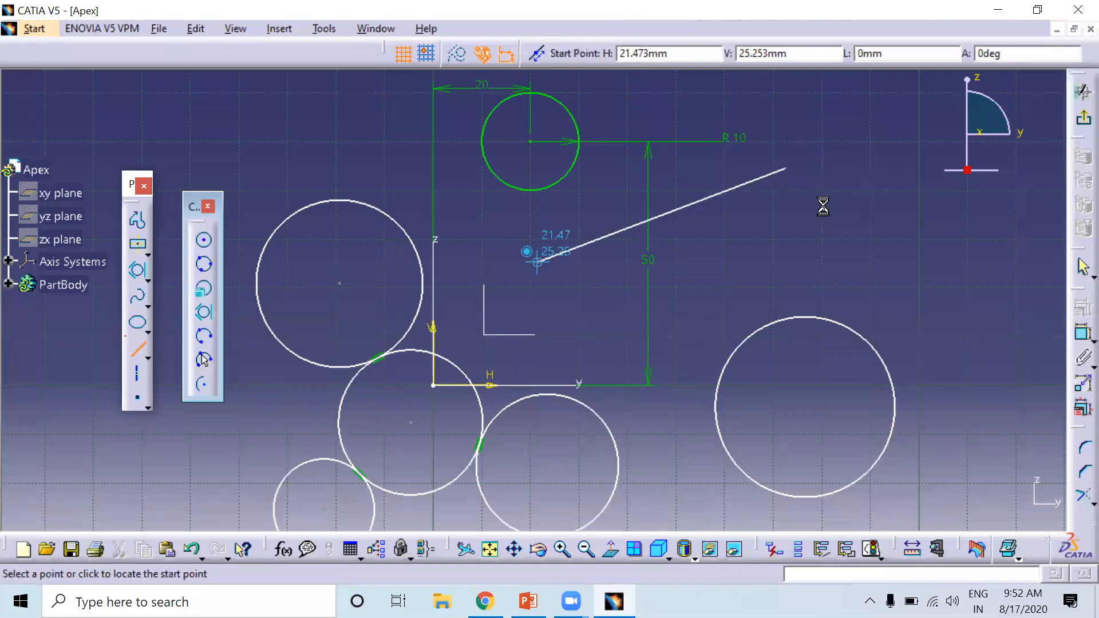
left_click(883, 200)
left_click(823, 435)
left_click(620, 336)
left_click(757, 395)
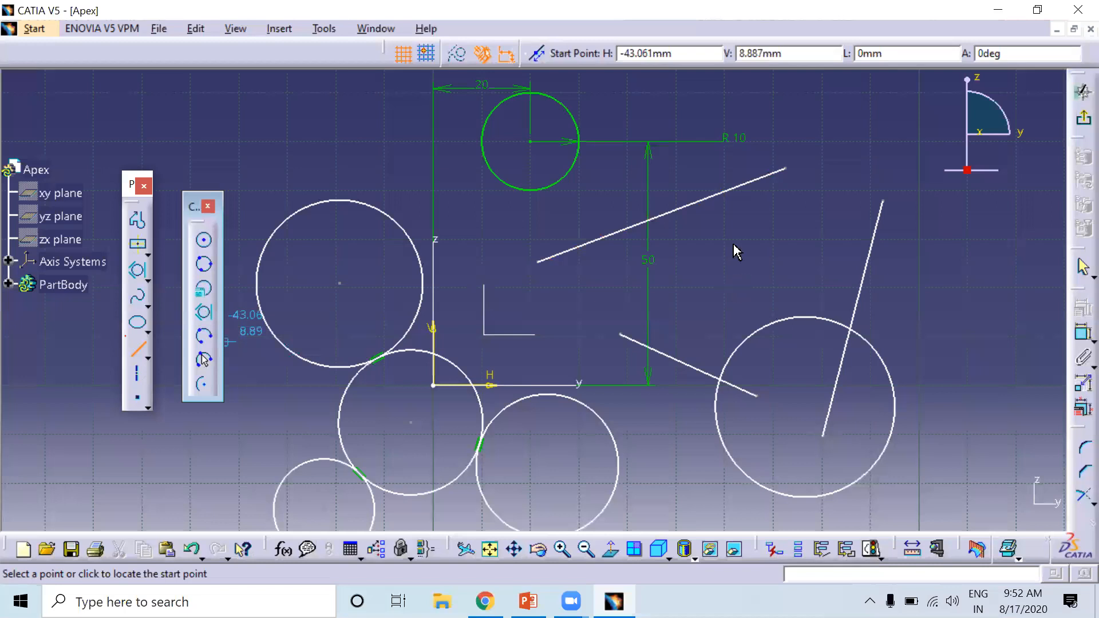
Step: Create a tri-tangent circle touching the rising, descending and steep lines
left_click(716, 196)
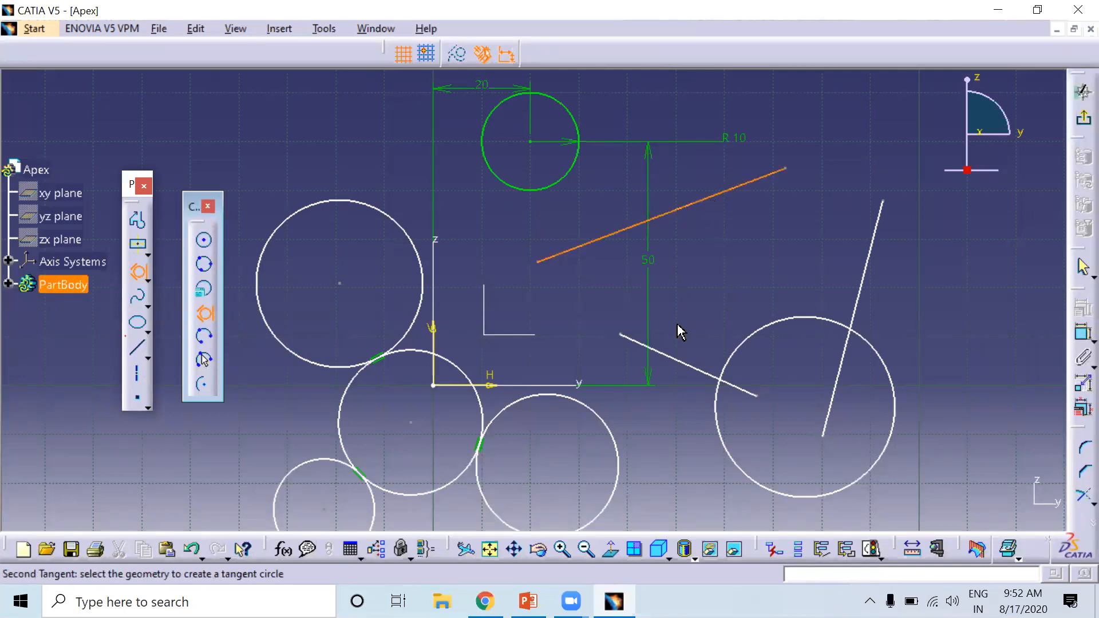
left_click(680, 363)
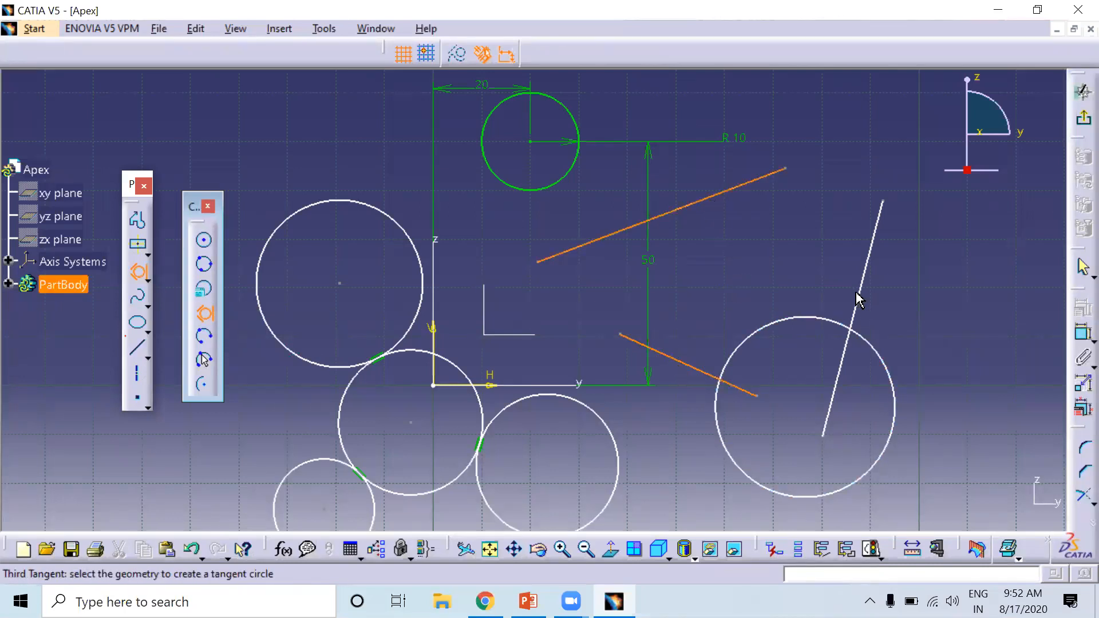
left_click(858, 297)
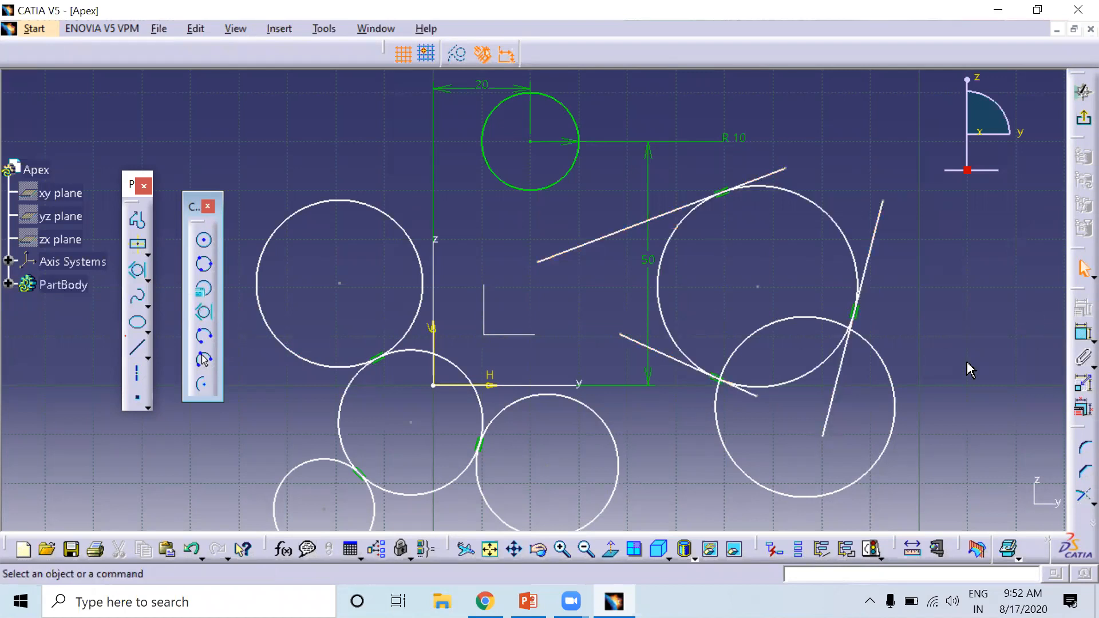
Step: Draw a three-point arc of about 10.6 mm radius bulging upward from the rising line's upper end to the steep line's upper end
mouse_move(621, 307)
middle_mouse_down()
mouse_move(657, 353)
mouse_move(725, 346)
mouse_move(740, 386)
mouse_move(742, 310)
middle_mouse_up()
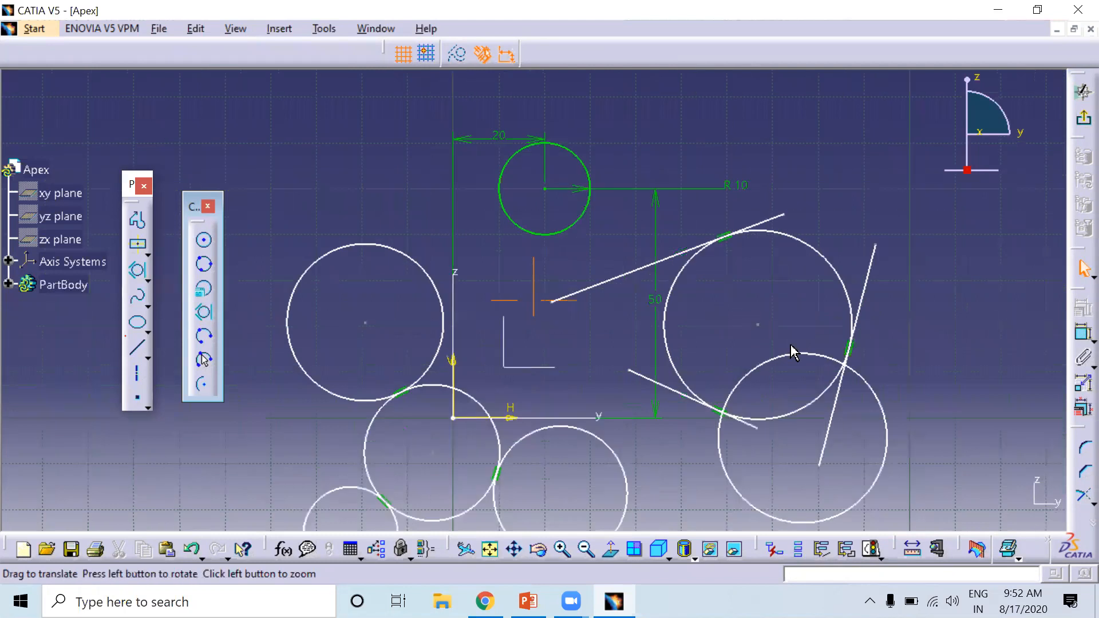
middle_click_drag(792, 351, 796, 316)
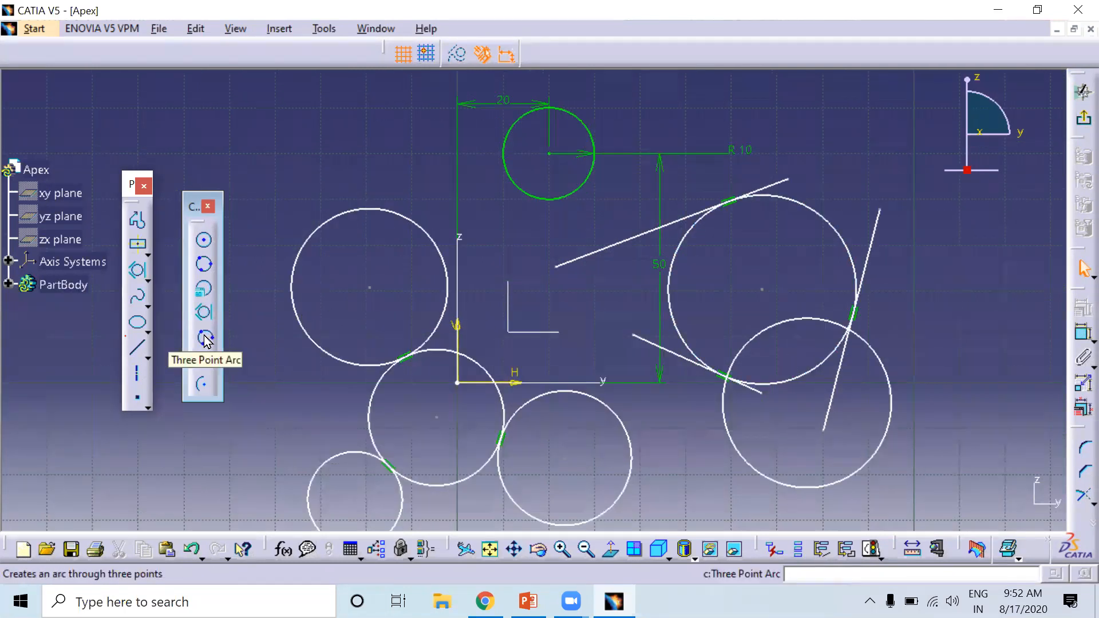
left_click(205, 336)
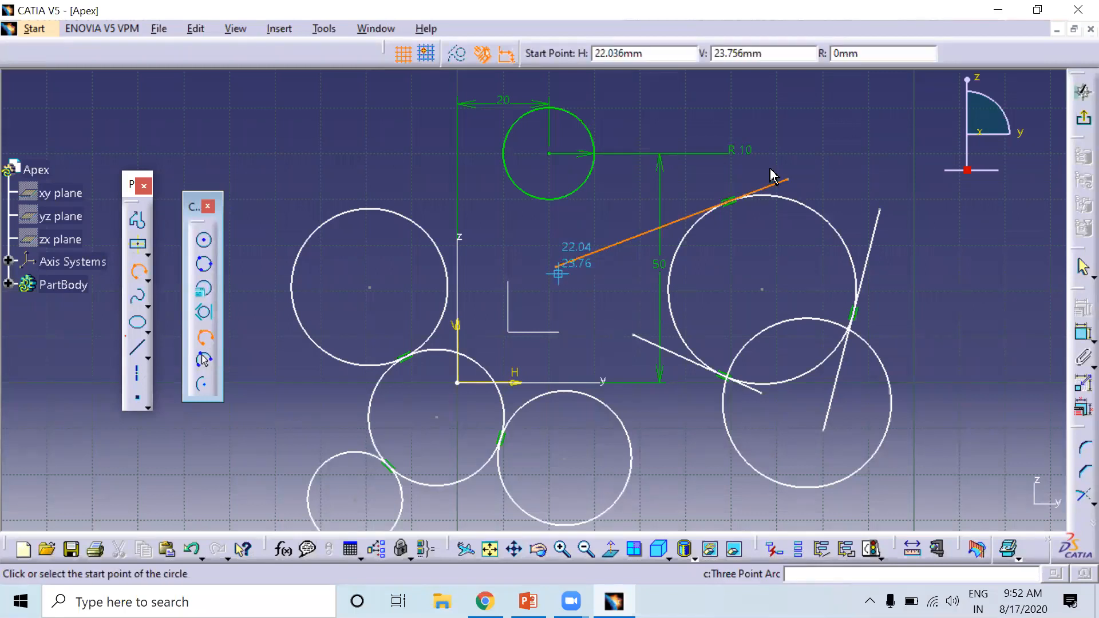
left_click(789, 181)
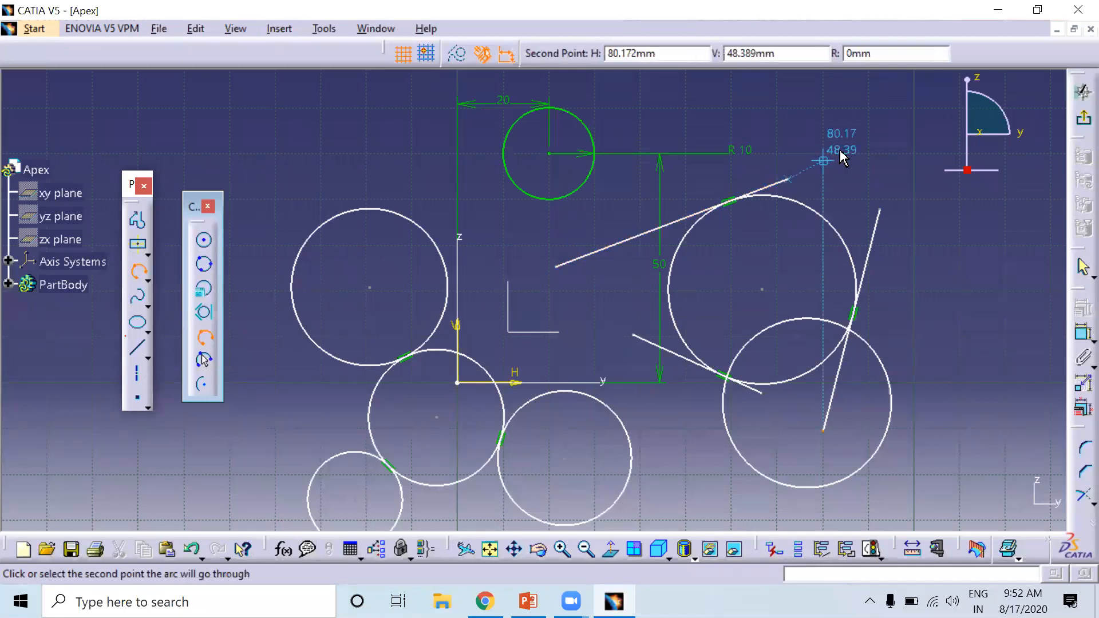
left_click(860, 150)
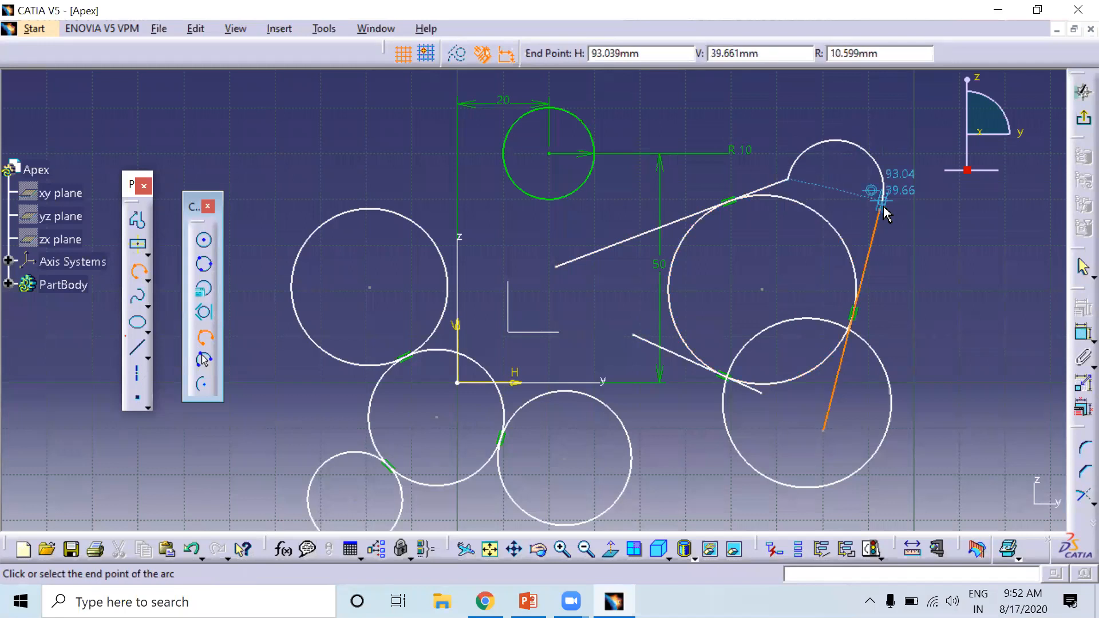
left_click(884, 220)
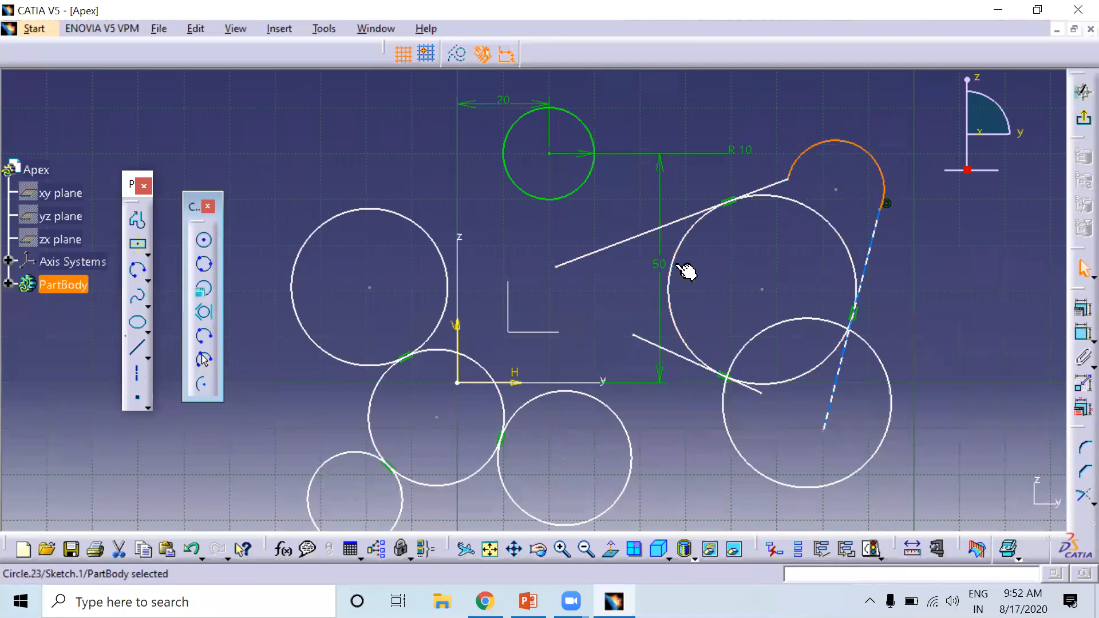
Step: Delete all circles, lines, arcs and dimensions from the sketch
middle_click_drag(284, 113, 318, 135)
left_click(287, 117)
key("ctrl+a")
key("Delete")
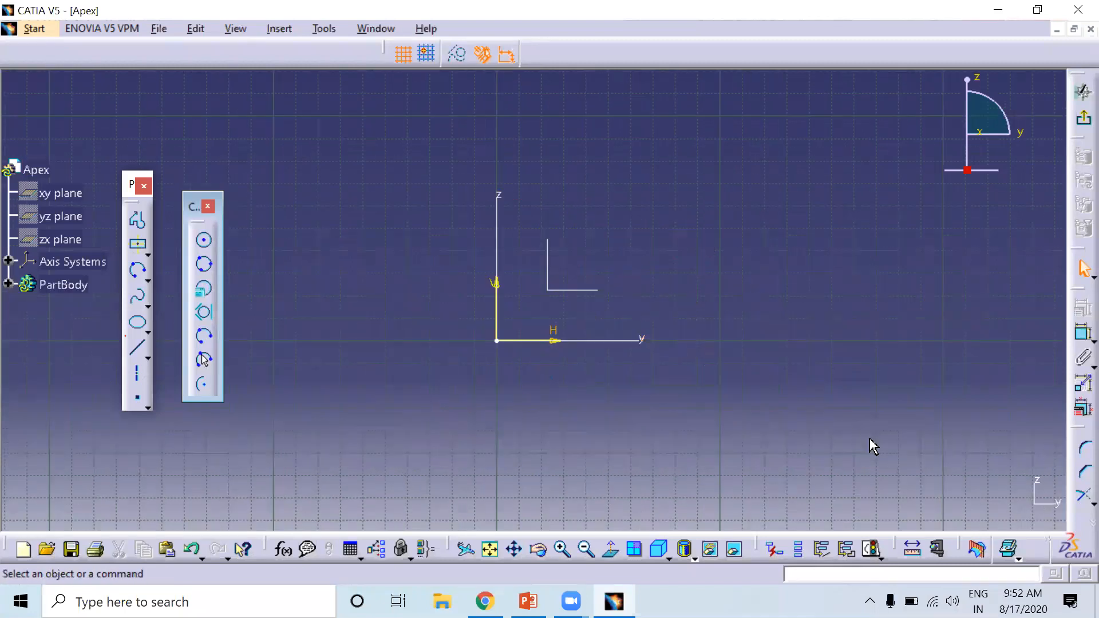
Step: Draw two lines diverging to the right, one rising above the origin and one descending past it
left_click(799, 322)
middle_click_drag(798, 314, 792, 260)
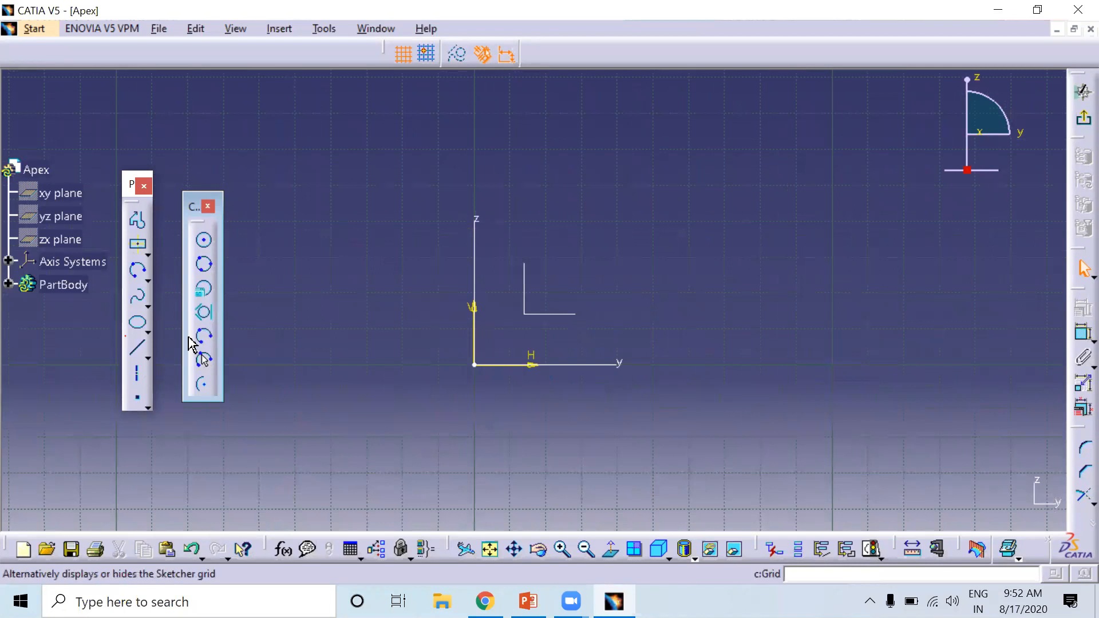
double_click(143, 350)
left_click(428, 265)
left_click(732, 169)
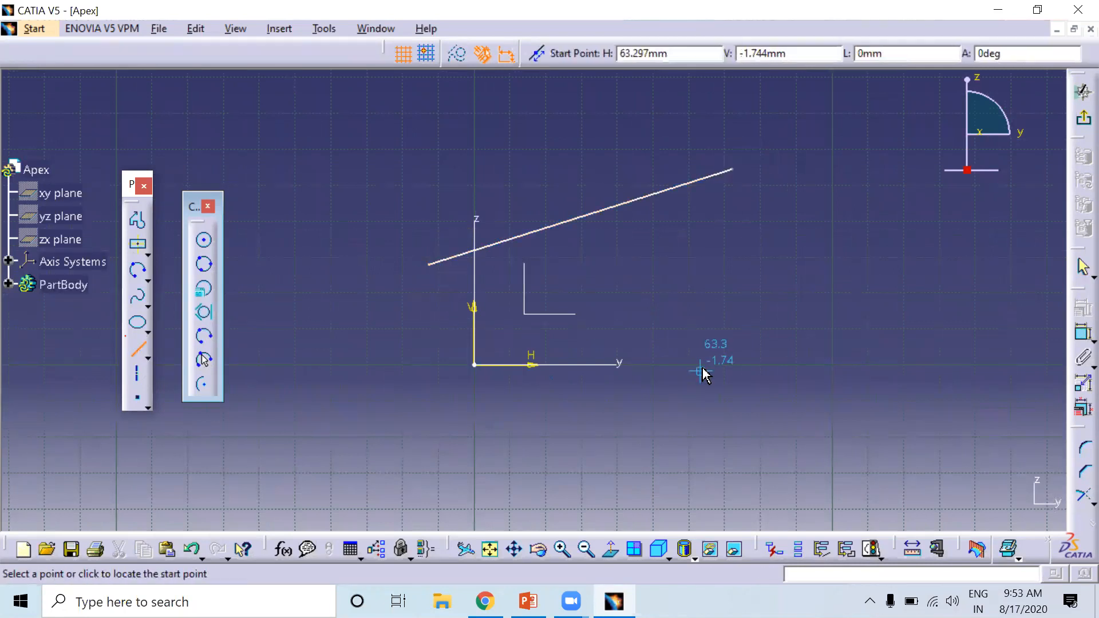
left_click(374, 336)
left_click(711, 476)
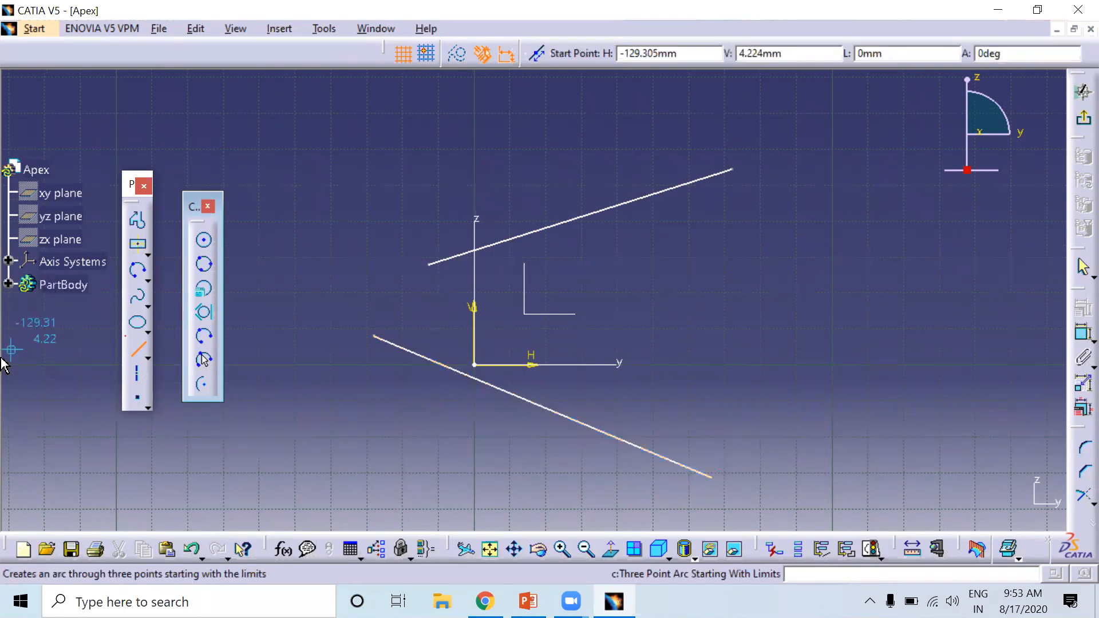
Step: Join the right ends of the two lines with a three-point arc bulging outward, about 63 mm in radius
left_click(203, 334)
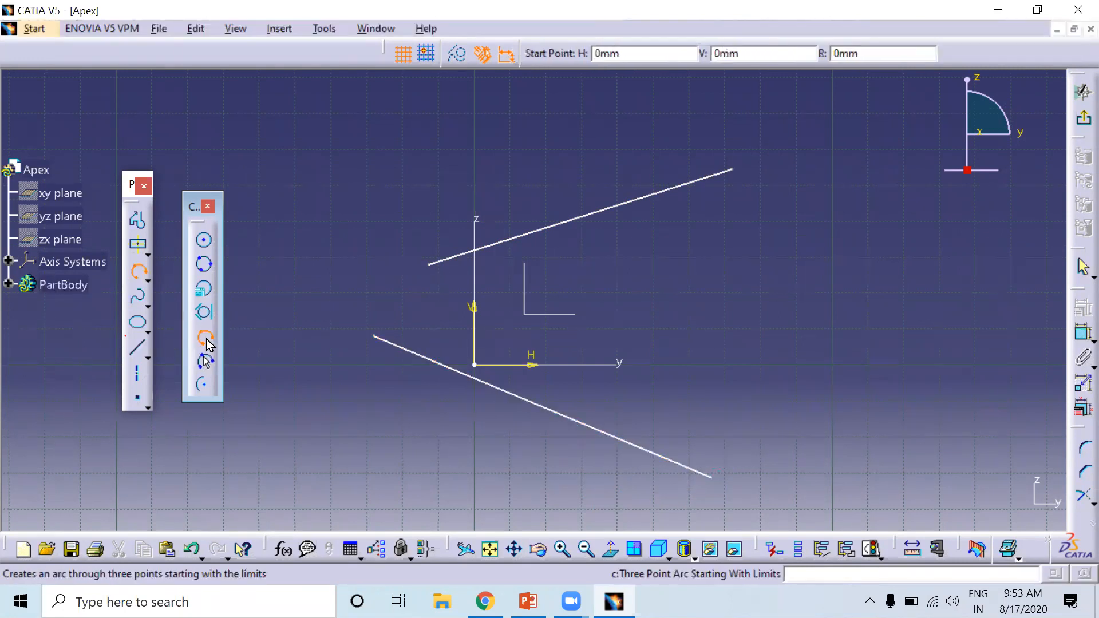
left_click(202, 338)
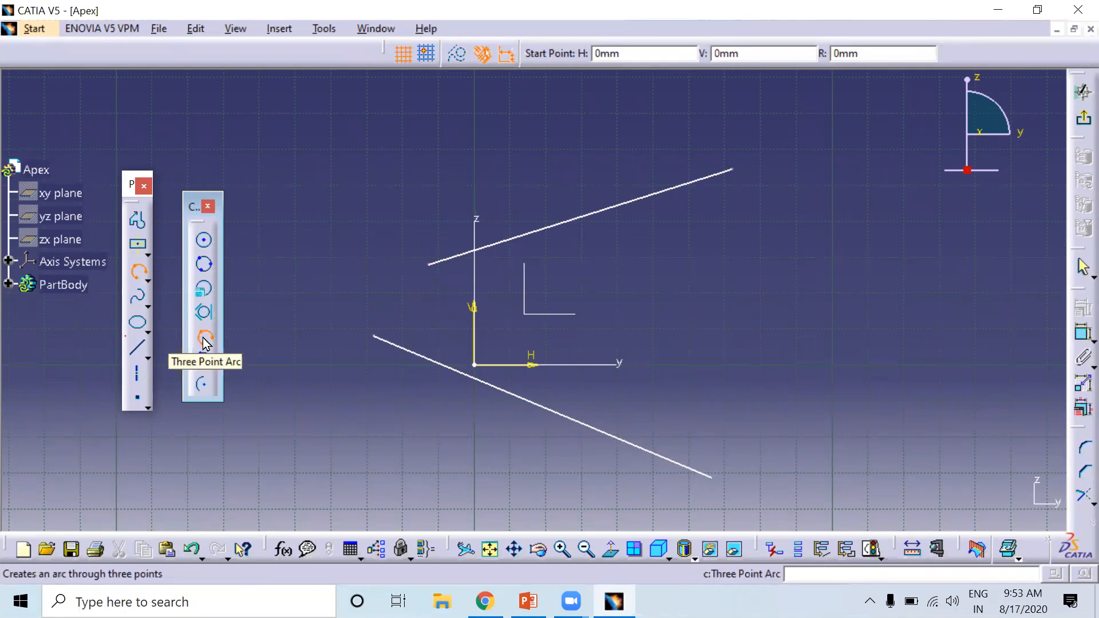
left_click(732, 170)
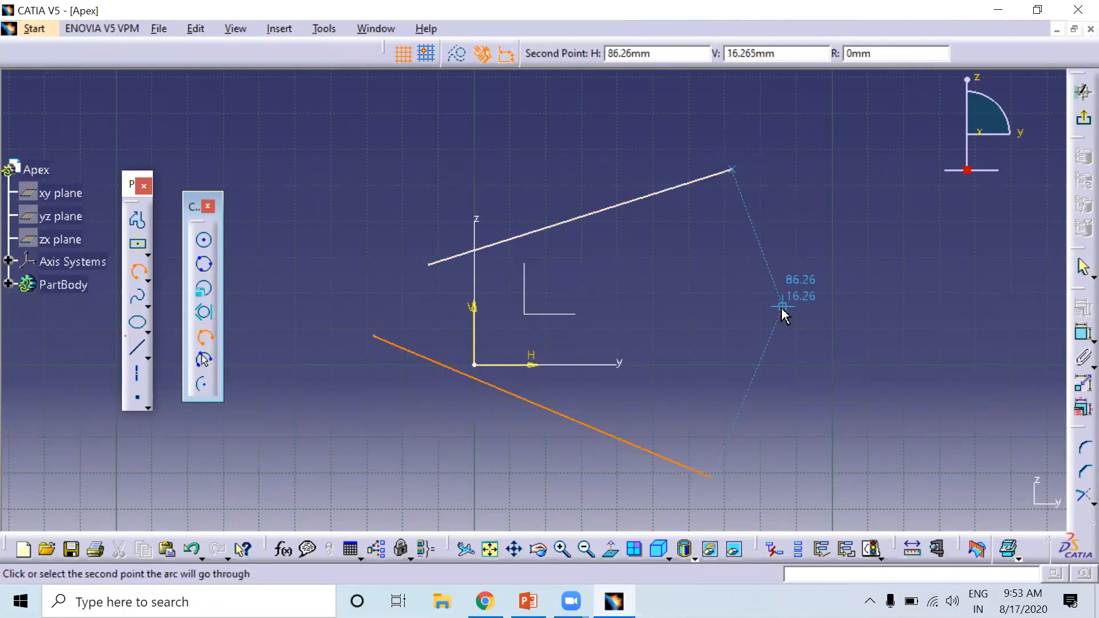
left_click(782, 309)
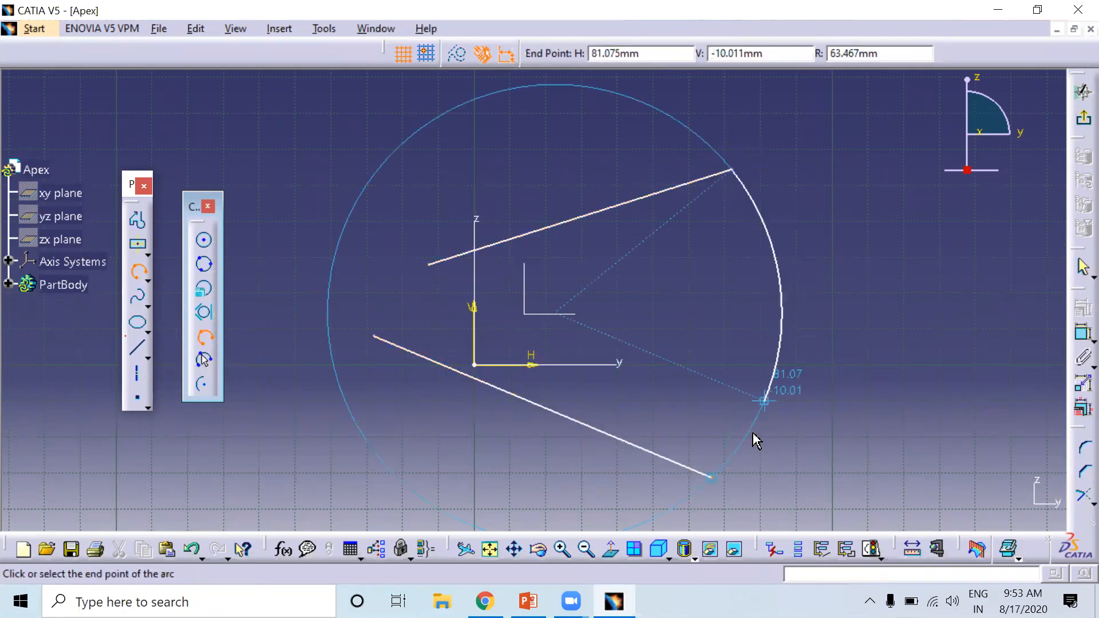
left_click(712, 475)
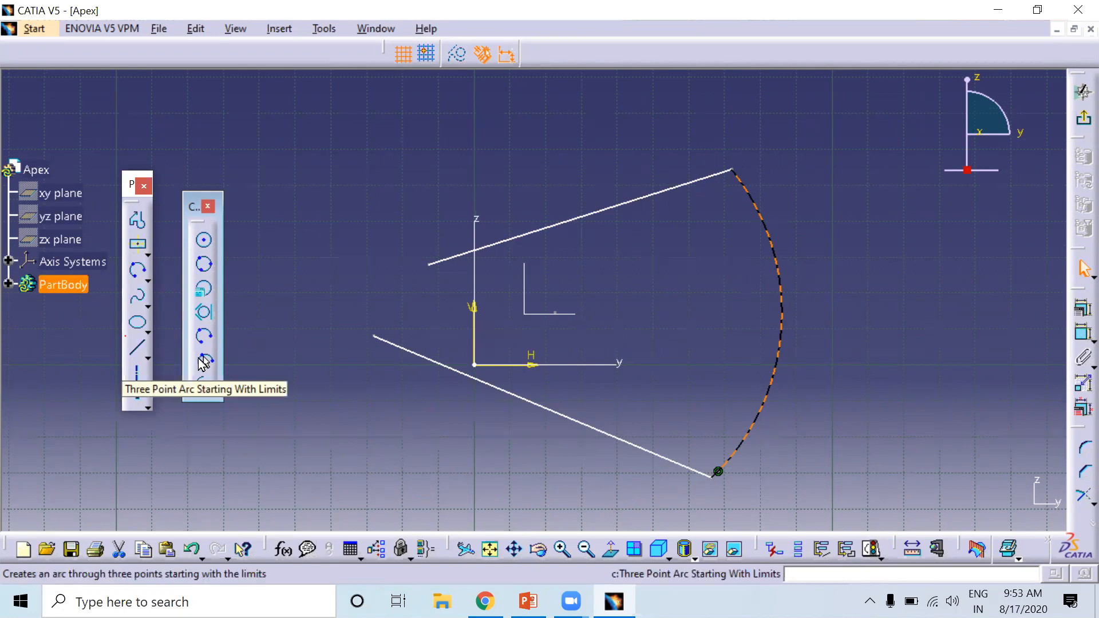
Step: Join the left ends of the two lines with an outward-bulging three-point arc starting with limits
left_click(203, 362)
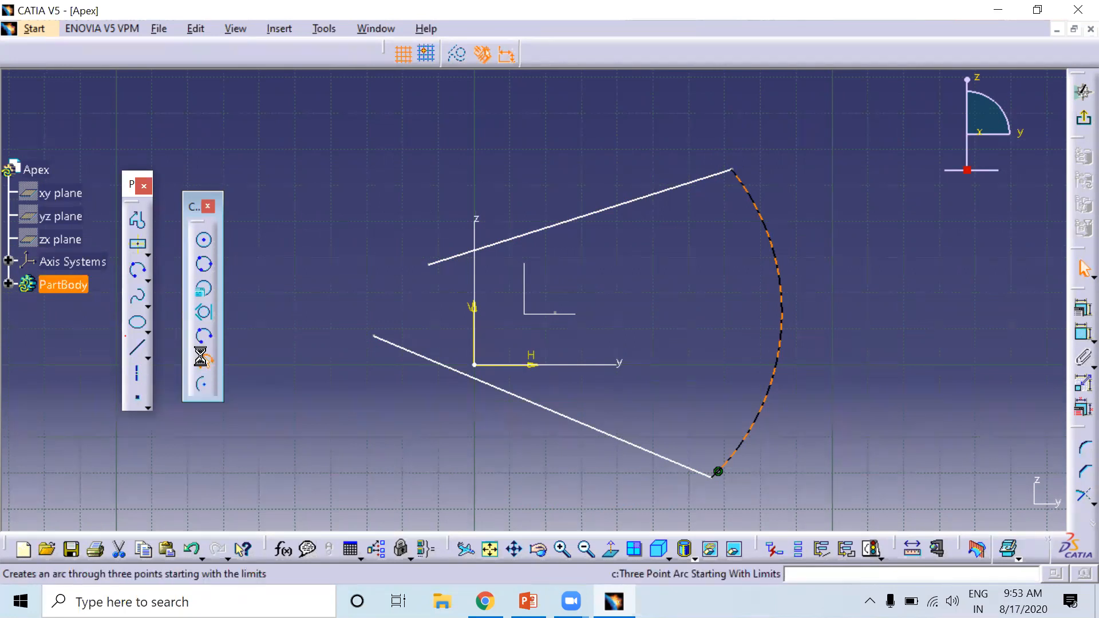
left_click(373, 336)
left_click(429, 264)
left_click(391, 294)
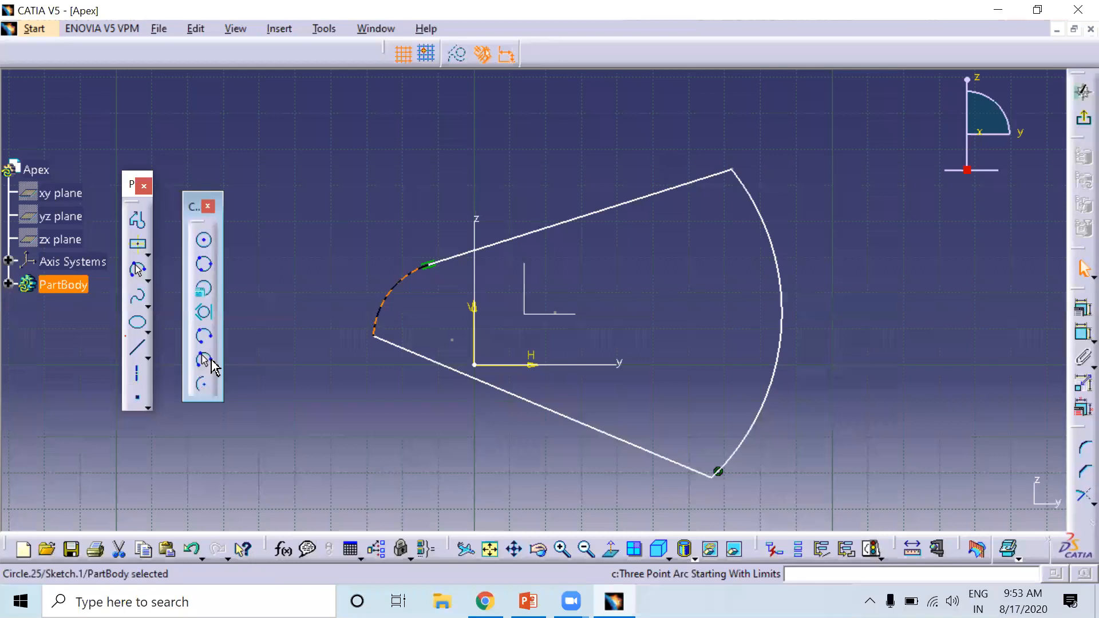
Step: Draw a centre-based arc centred on the origin, running above the profile from upper right to upper left
left_click(206, 383)
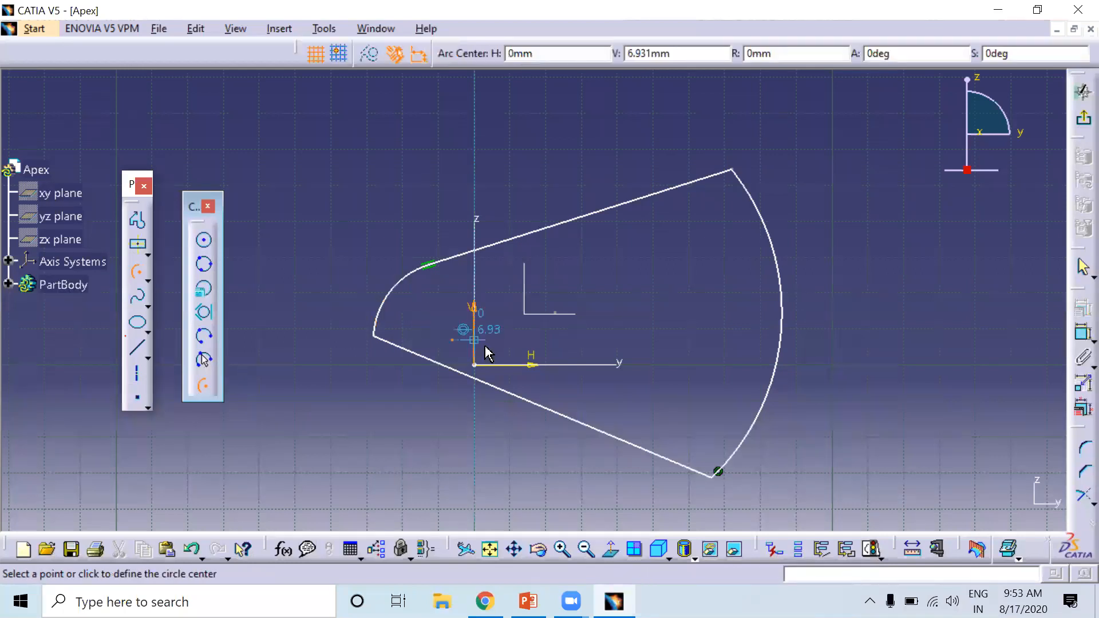
left_click(474, 366)
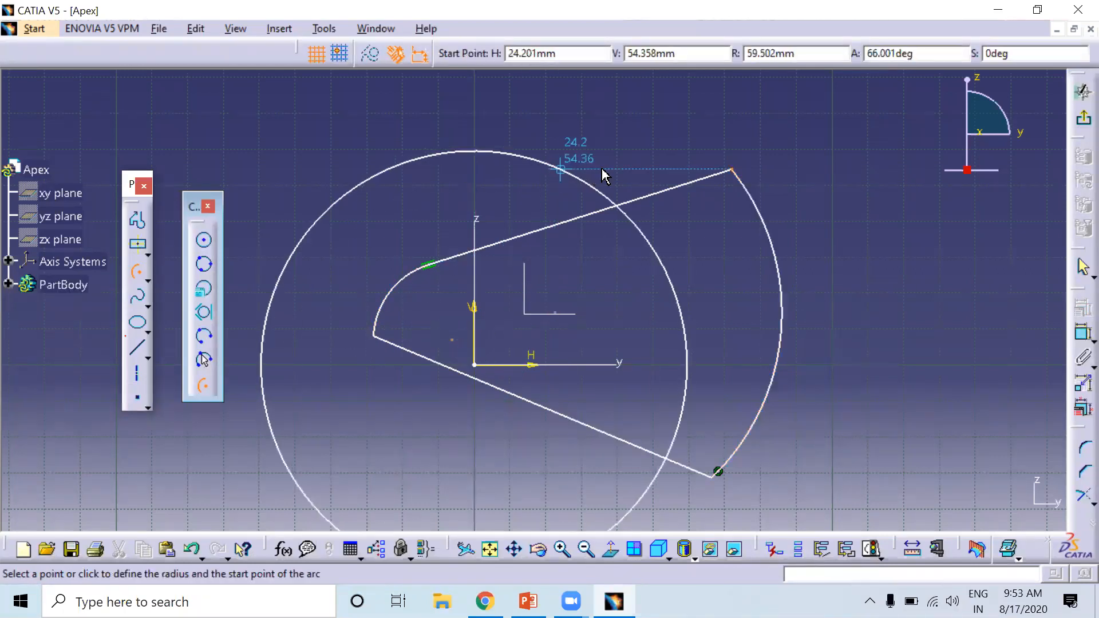
left_click(599, 170)
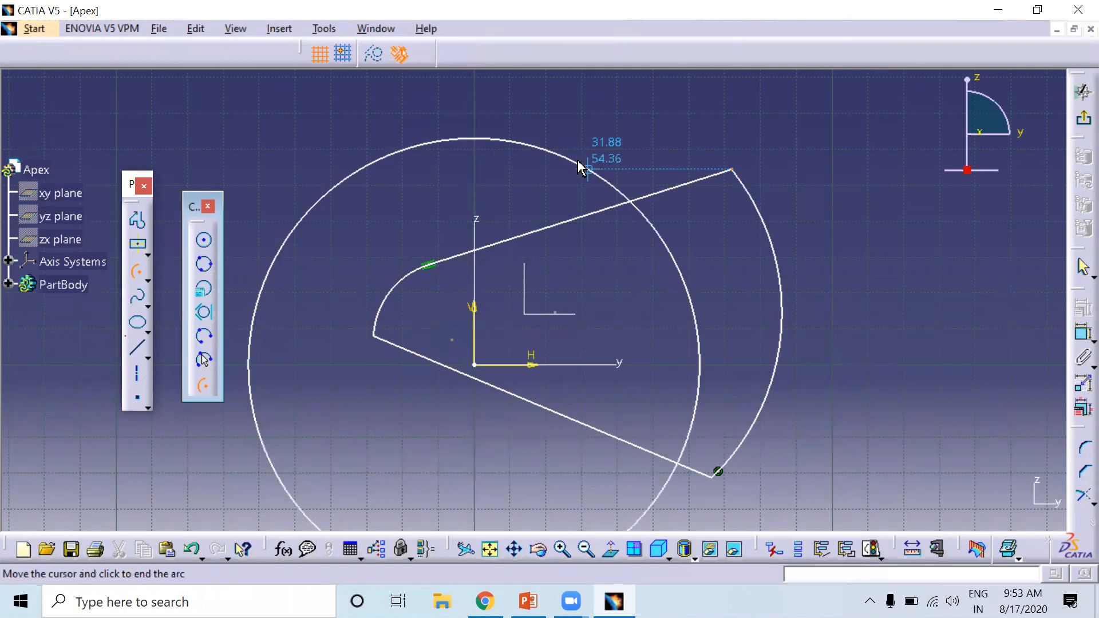
left_click(380, 152)
Step: Clear all lines and arcs from the sketch, and swap the circle tools for the conic tools
left_click_drag(321, 119, 929, 517)
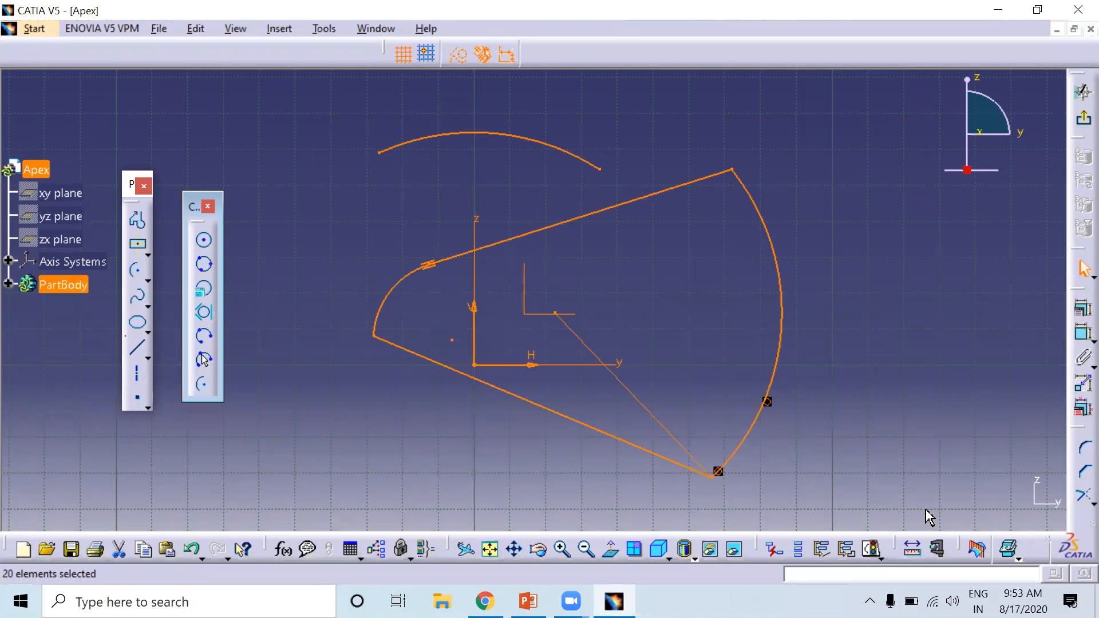
key("Delete")
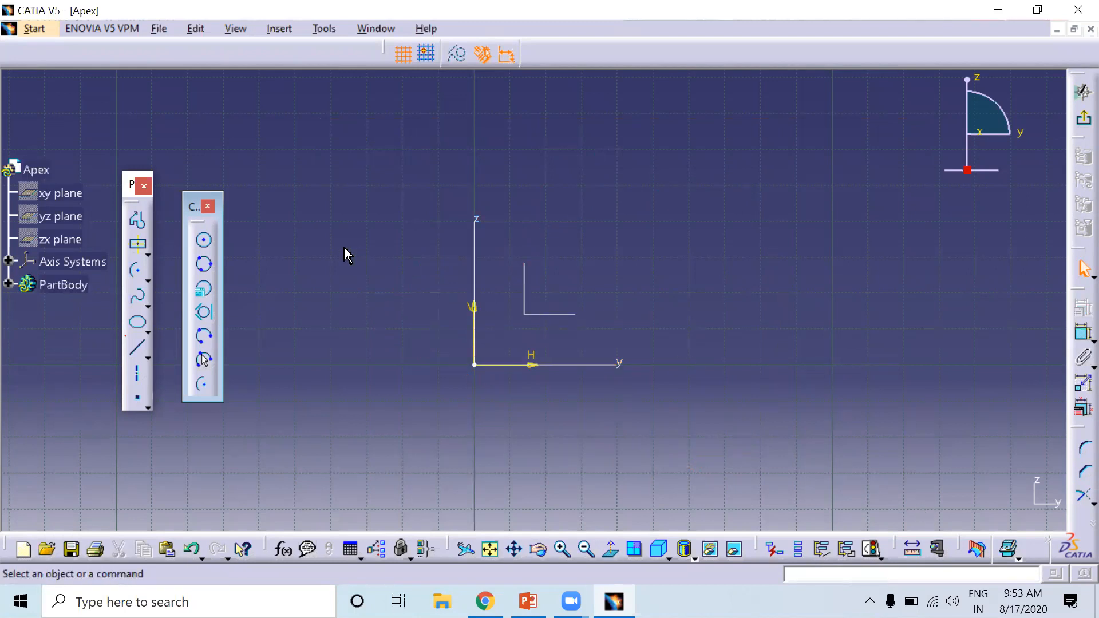
left_click(207, 206)
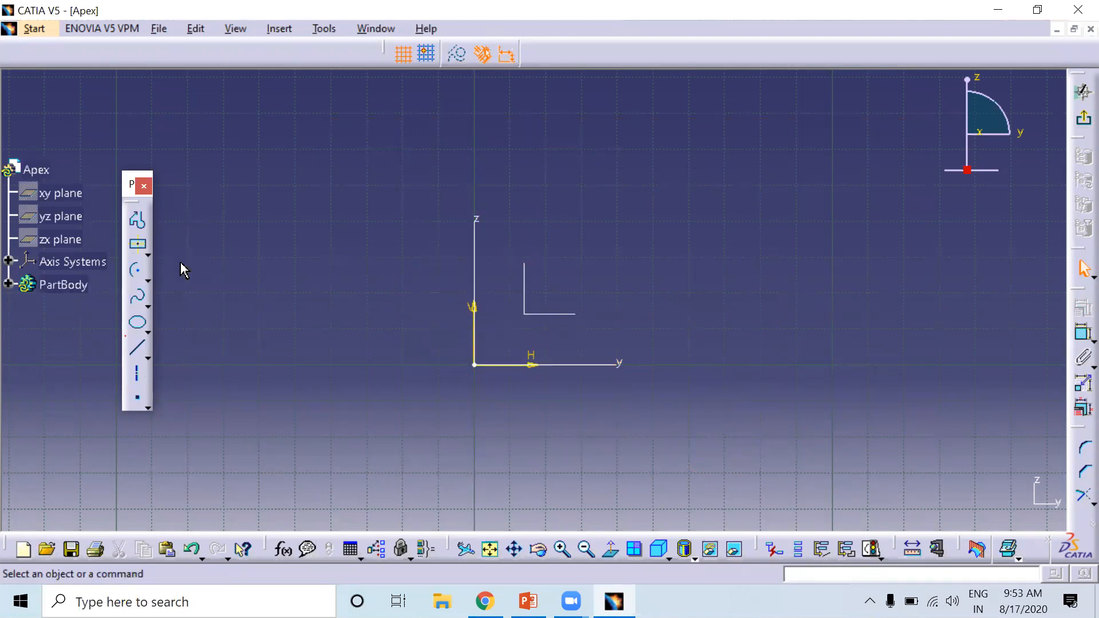
left_click(147, 331)
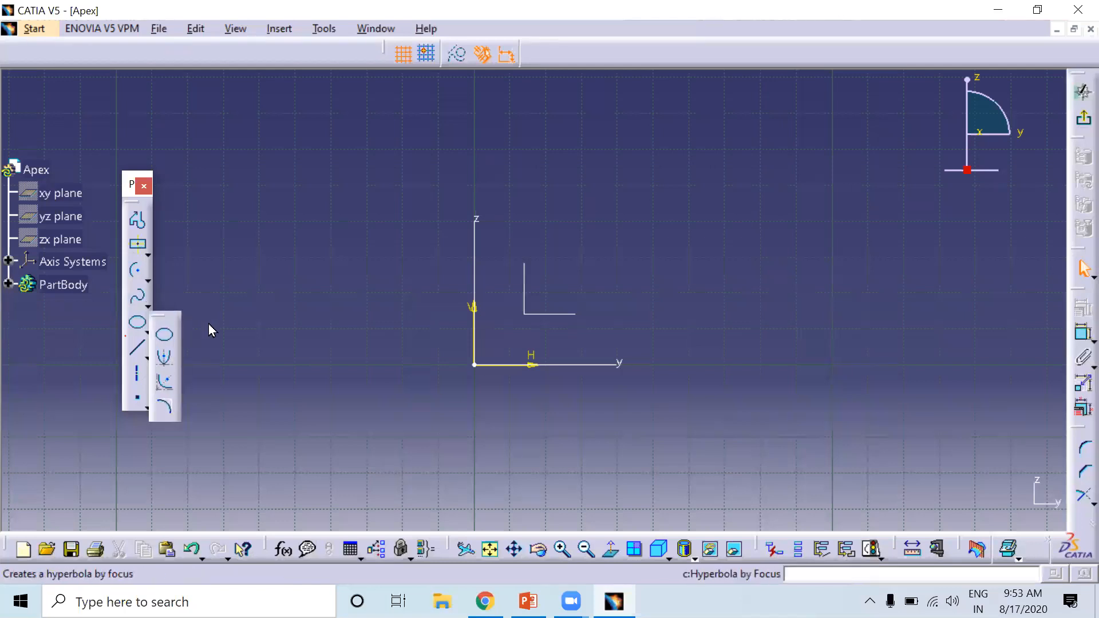
Step: Draw an open spline through eight control points, starting near H -67 mm, V 17 mm and looping clockwise around the origin
mouse_move(143, 303)
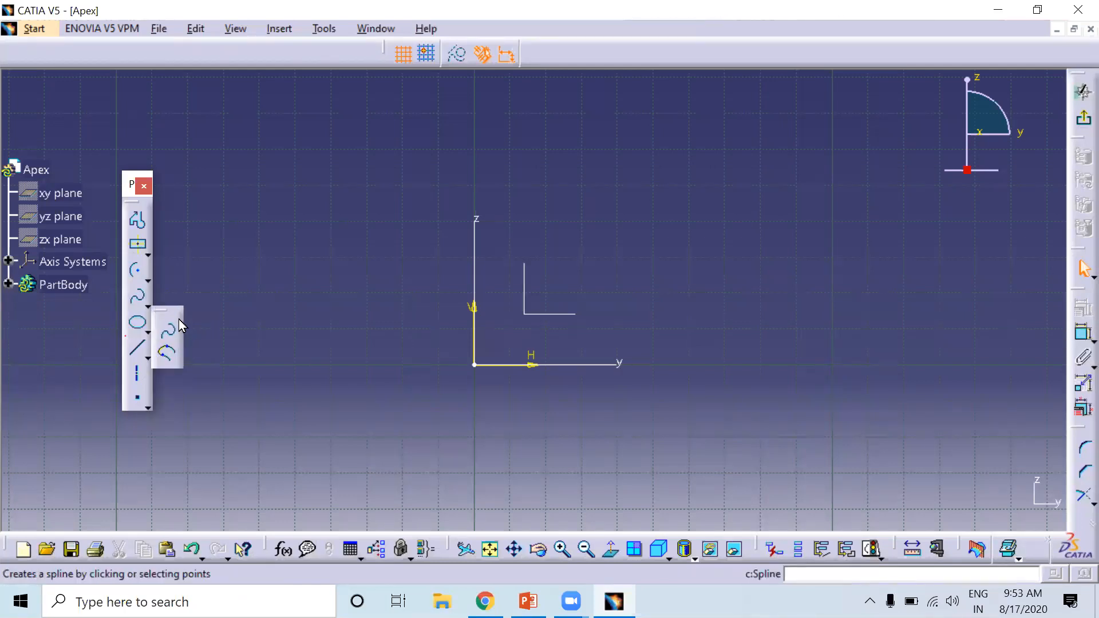
left_click(139, 305)
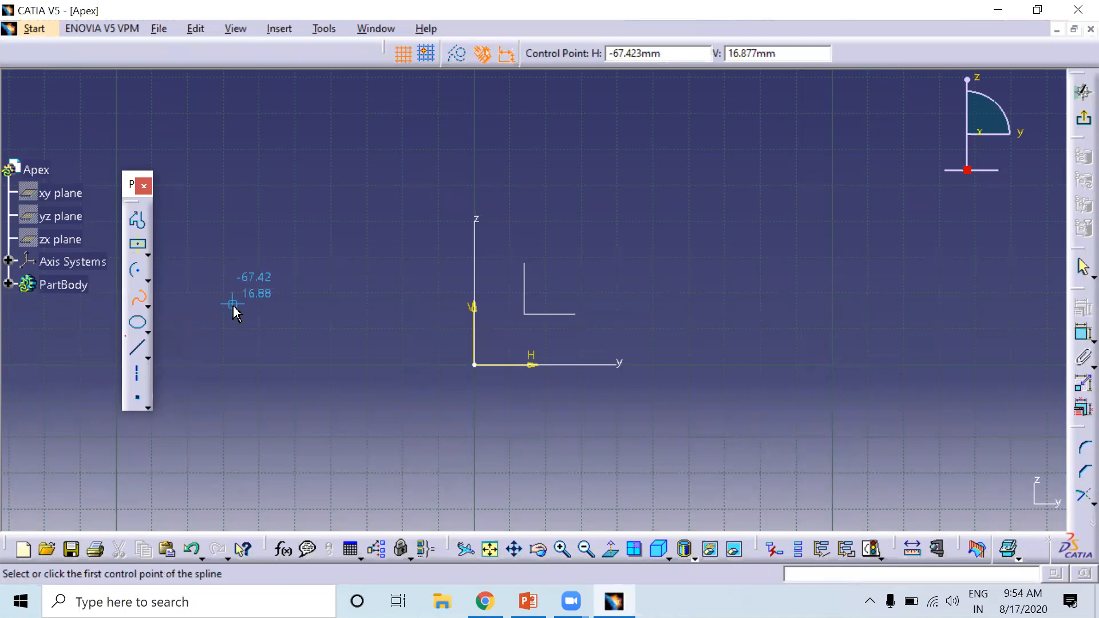
left_click(233, 304)
left_click(345, 251)
left_click(529, 274)
left_click(723, 206)
left_click(888, 303)
left_click(723, 480)
left_click(453, 399)
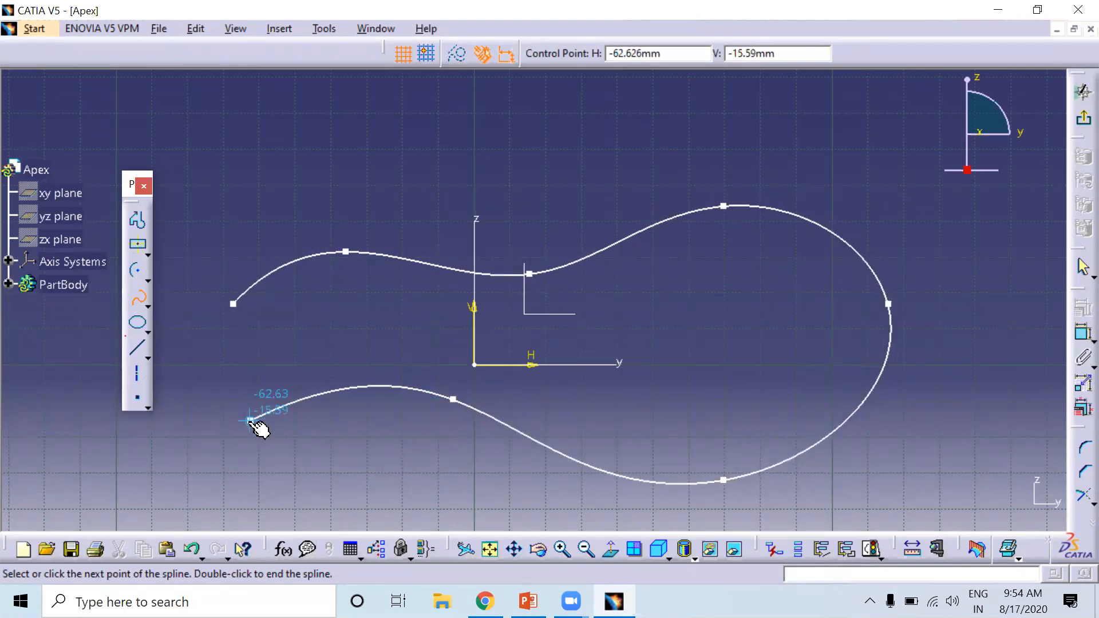
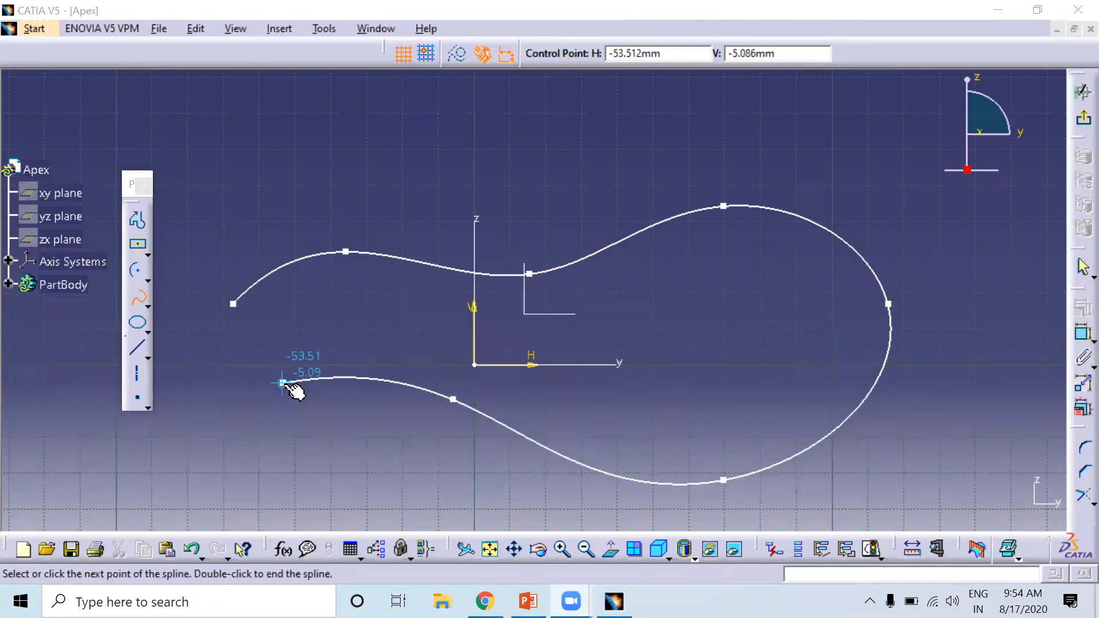
double_click(284, 382)
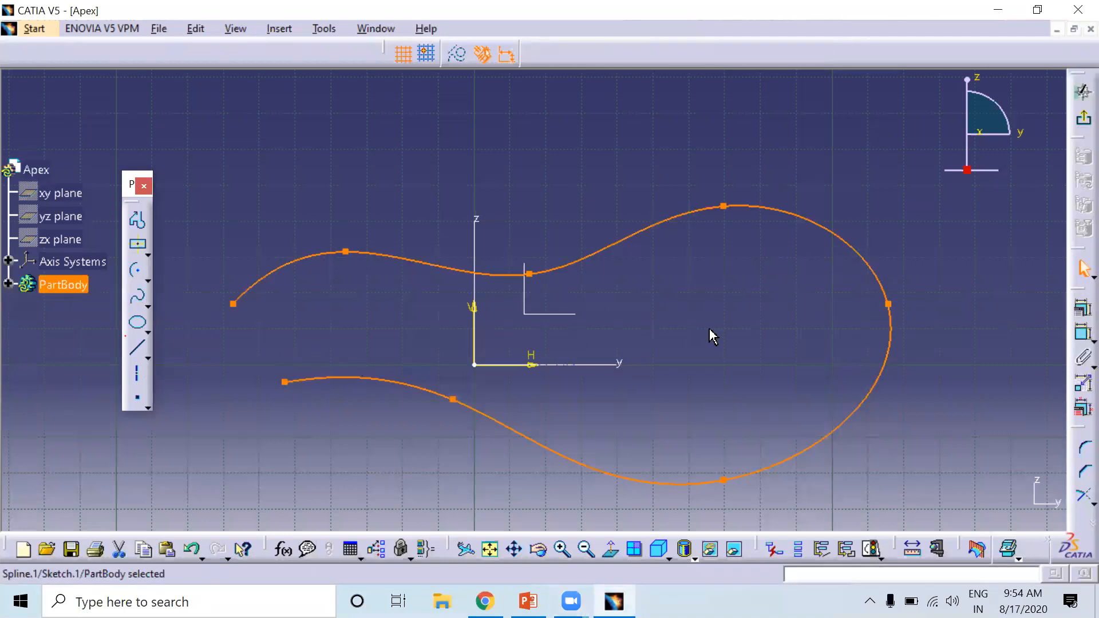
Step: Delete the eight-point spline from the sketch
left_click(733, 240)
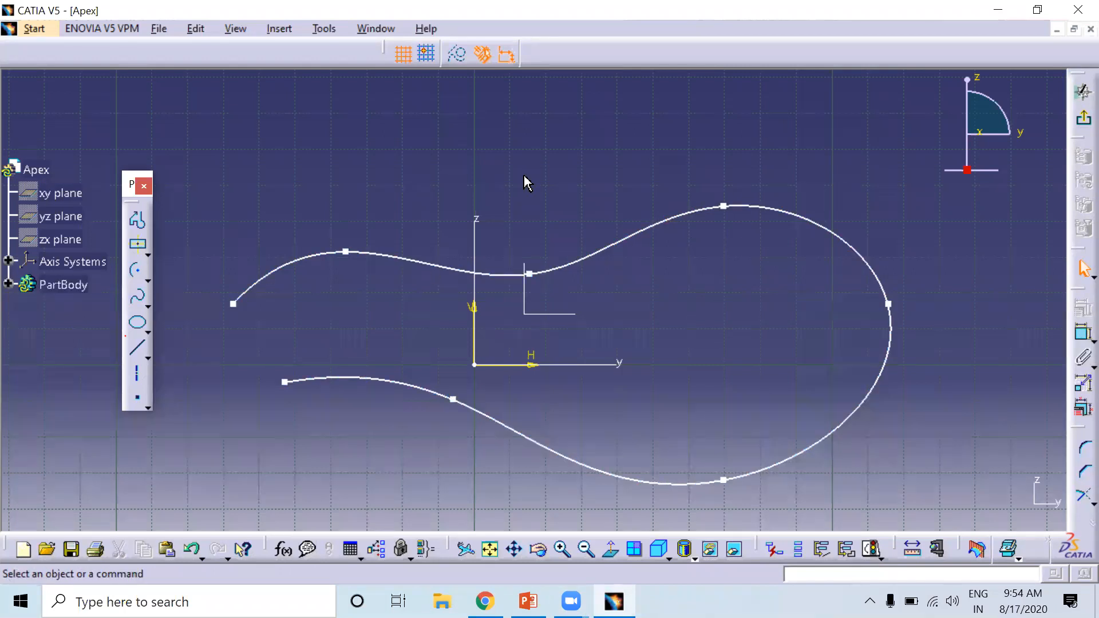
mouse_move(174, 160)
left_mouse_down()
mouse_move(916, 469)
mouse_move(1068, 596)
left_mouse_up()
key("Delete")
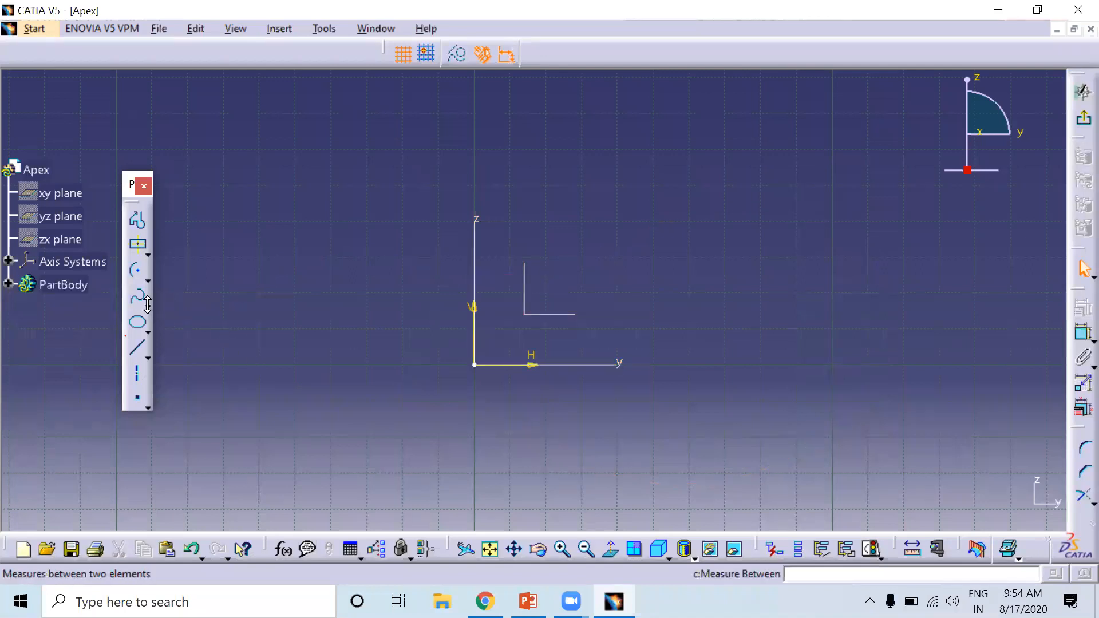
Step: Sketch a spline through six control points, arching over the origin and curving back underneath it
left_click(137, 297)
left_click(300, 293)
left_click(551, 232)
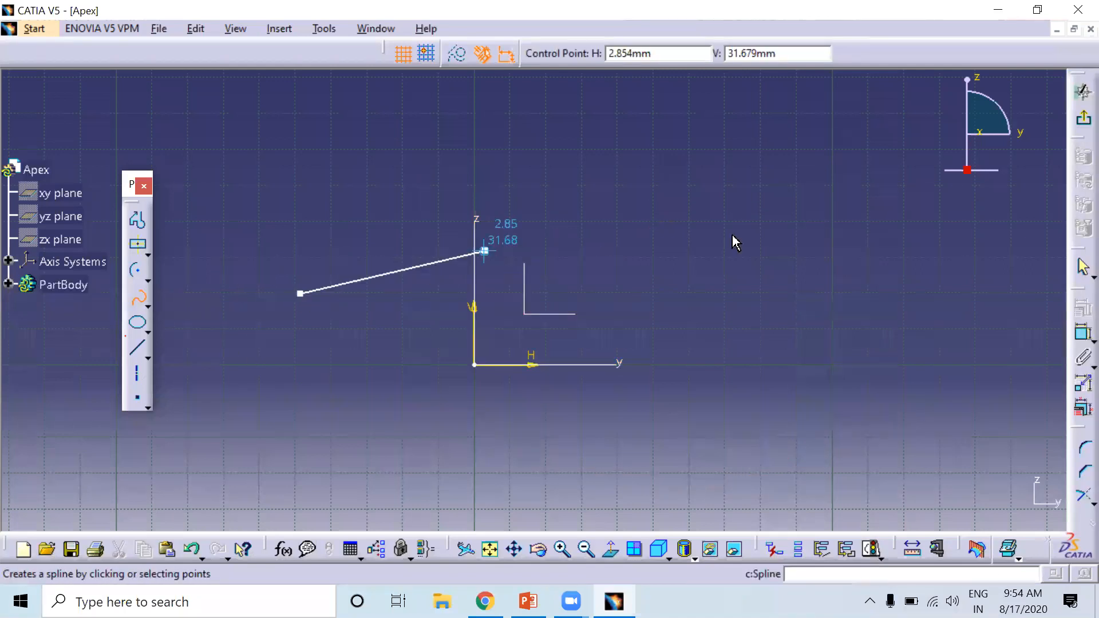
left_click(803, 248)
left_click(960, 320)
left_click(741, 469)
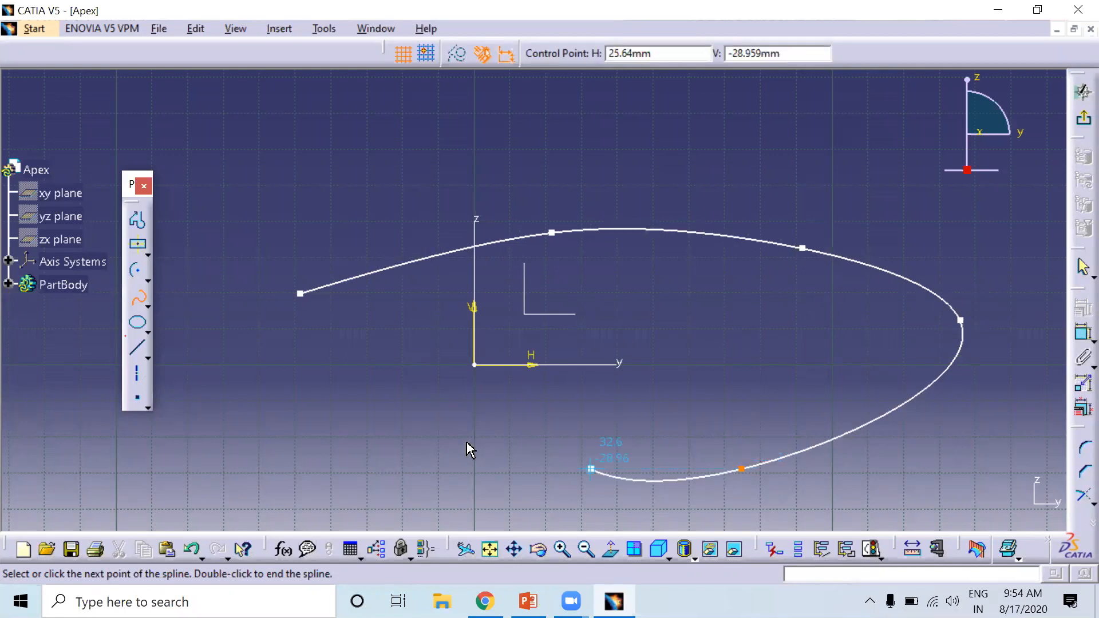
left_click(455, 436)
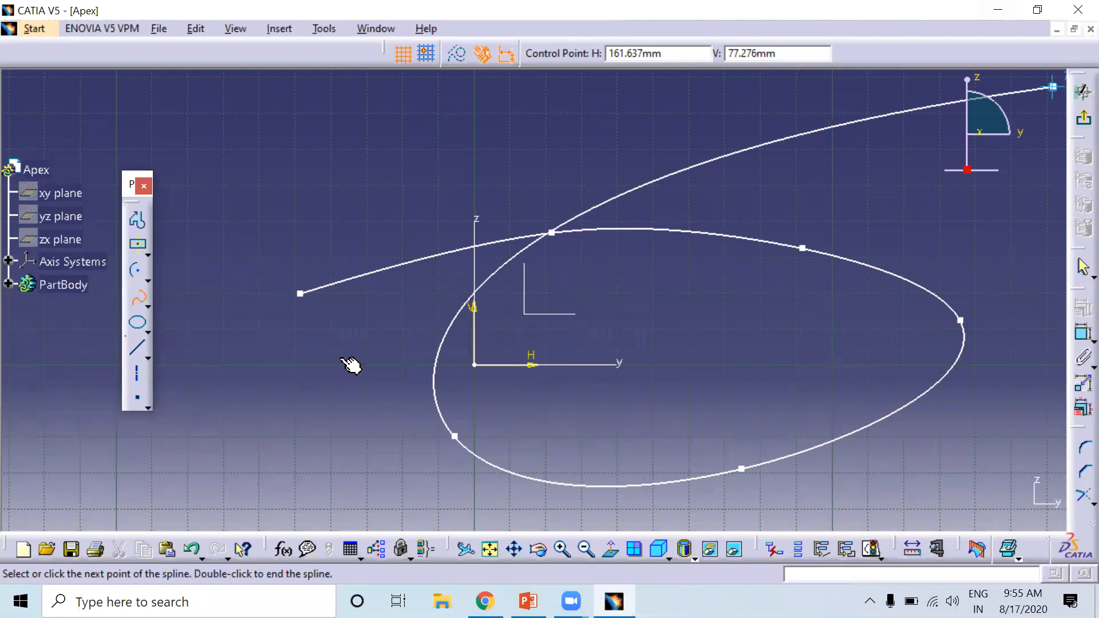
Step: End the six-point spline and remove it from the sketch
key("Escape")
left_click_drag(260, 153, 1074, 589)
key("Delete")
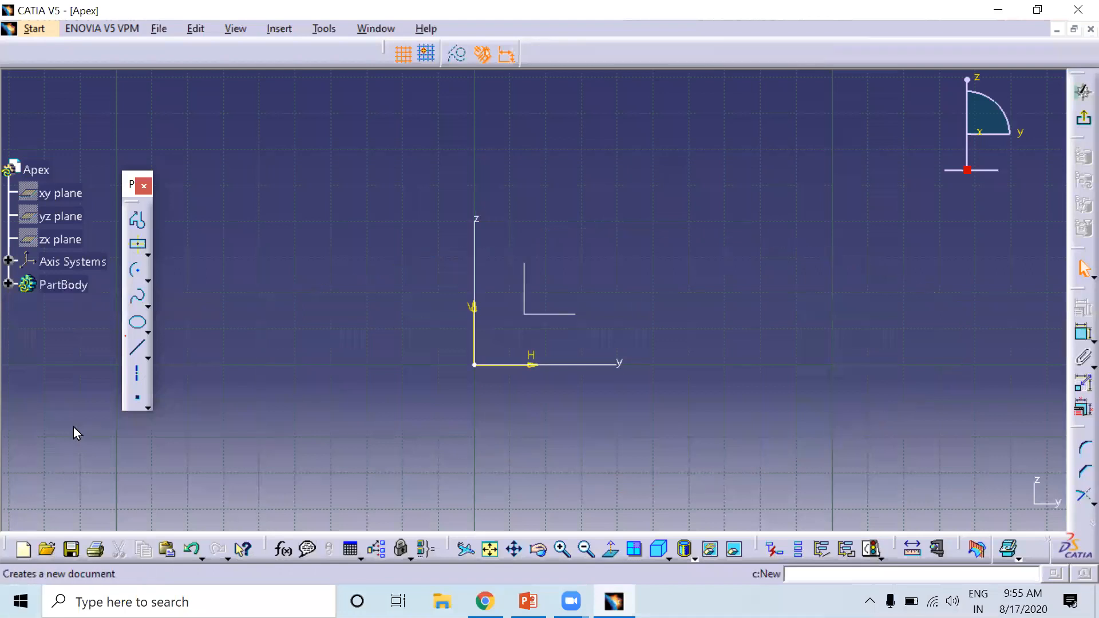
Step: Draw a wavy open spline through nine control points, running over the origin and back beneath it to near its start
left_click(138, 297)
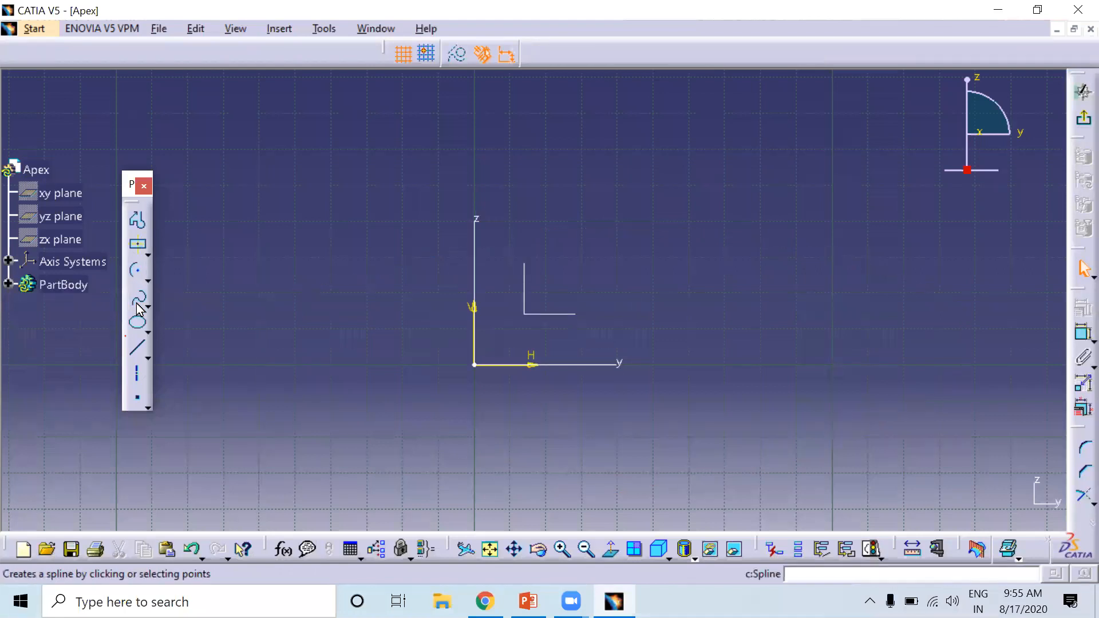
left_click(221, 298)
left_click(364, 251)
left_click(535, 273)
left_click(748, 228)
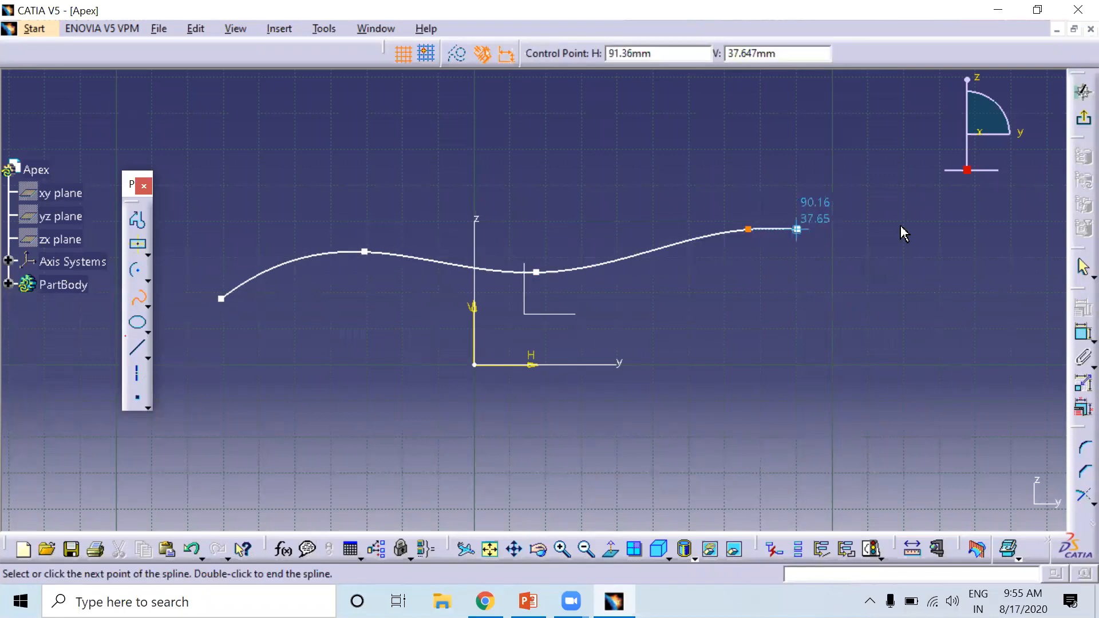
left_click(950, 238)
left_click(910, 385)
left_click(695, 460)
left_click(524, 433)
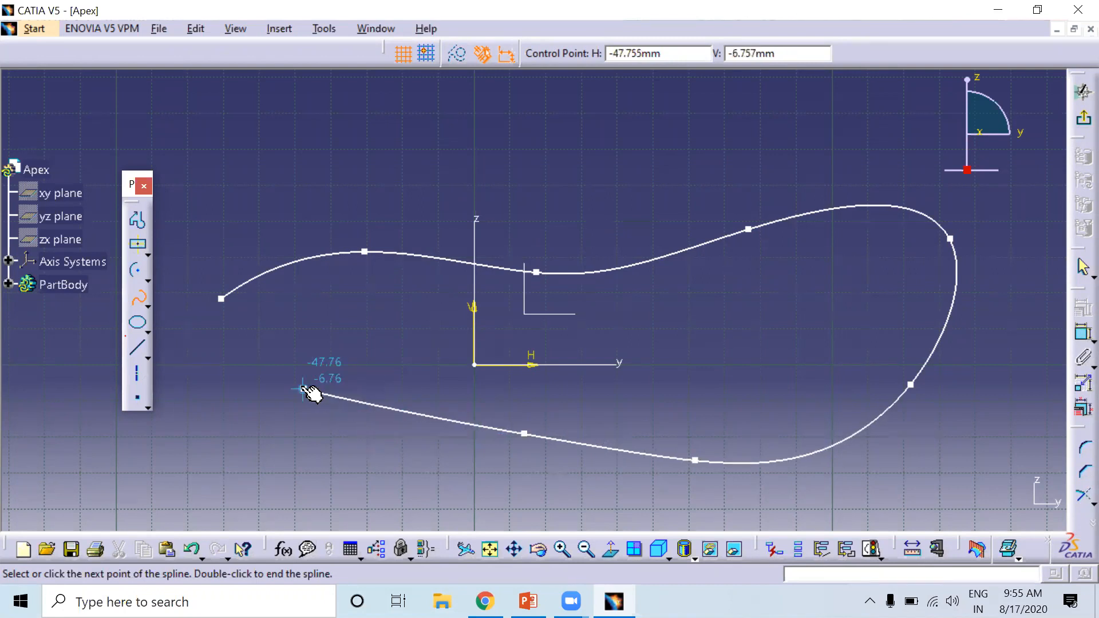
double_click(291, 350)
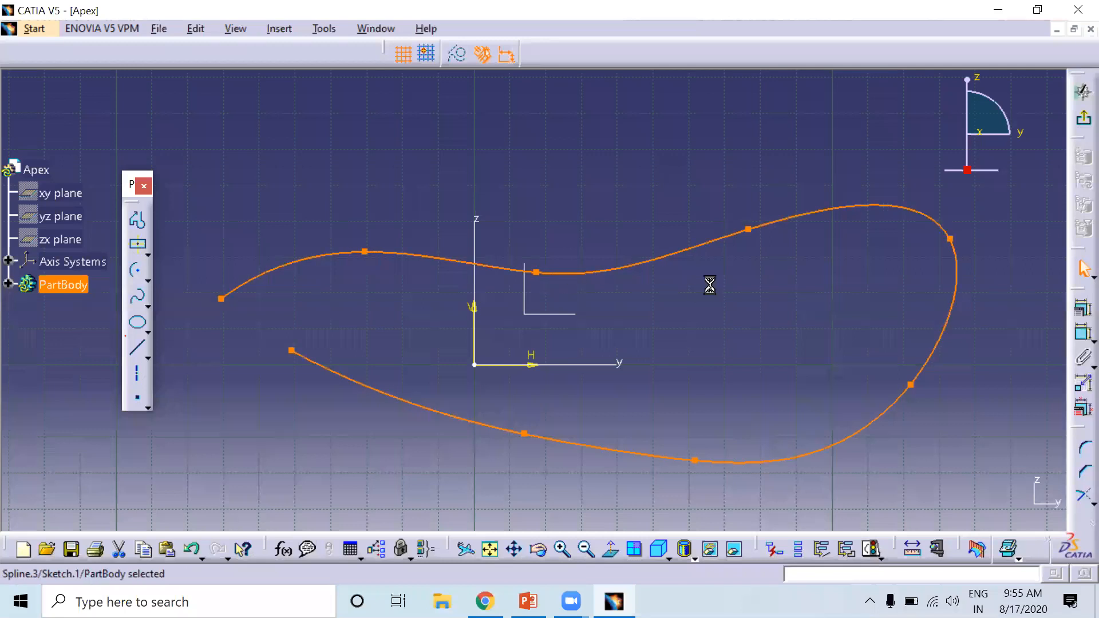
left_click(567, 301)
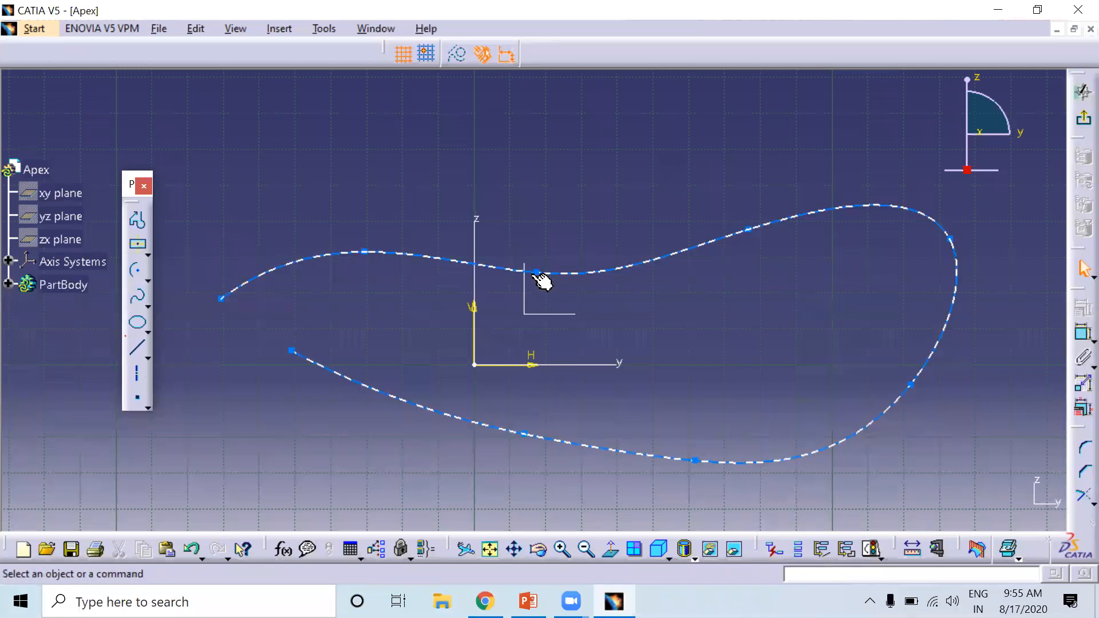
Step: Reshape the spline by moving its third and fourth control points upward
left_click(541, 275)
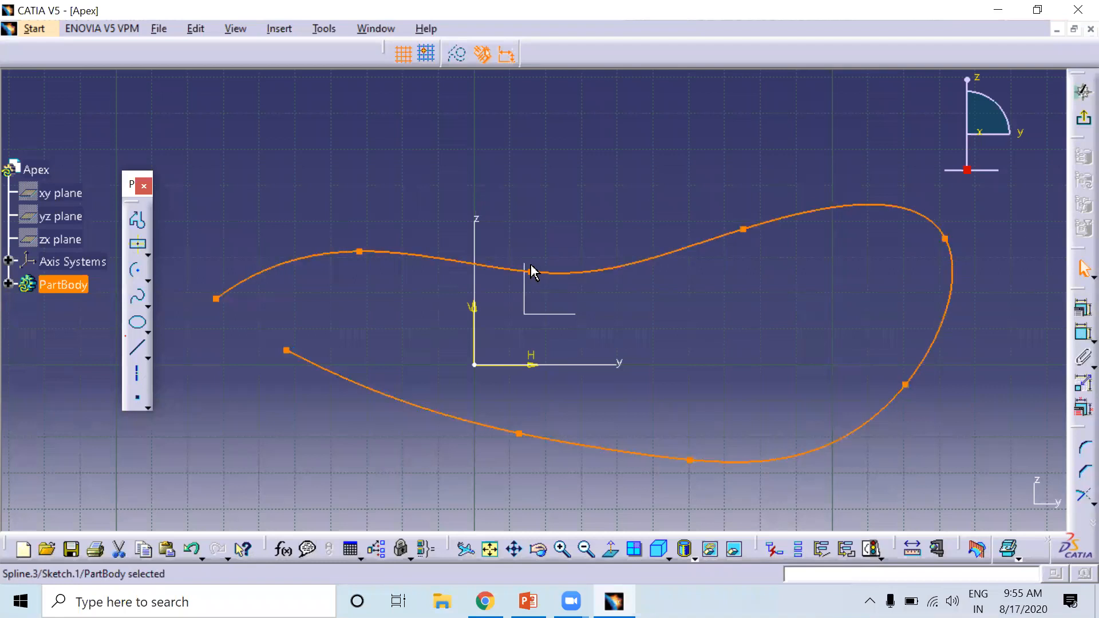
double_click(531, 273)
left_click_drag(532, 263, 557, 236)
left_click_drag(742, 229, 740, 167)
left_click(753, 267)
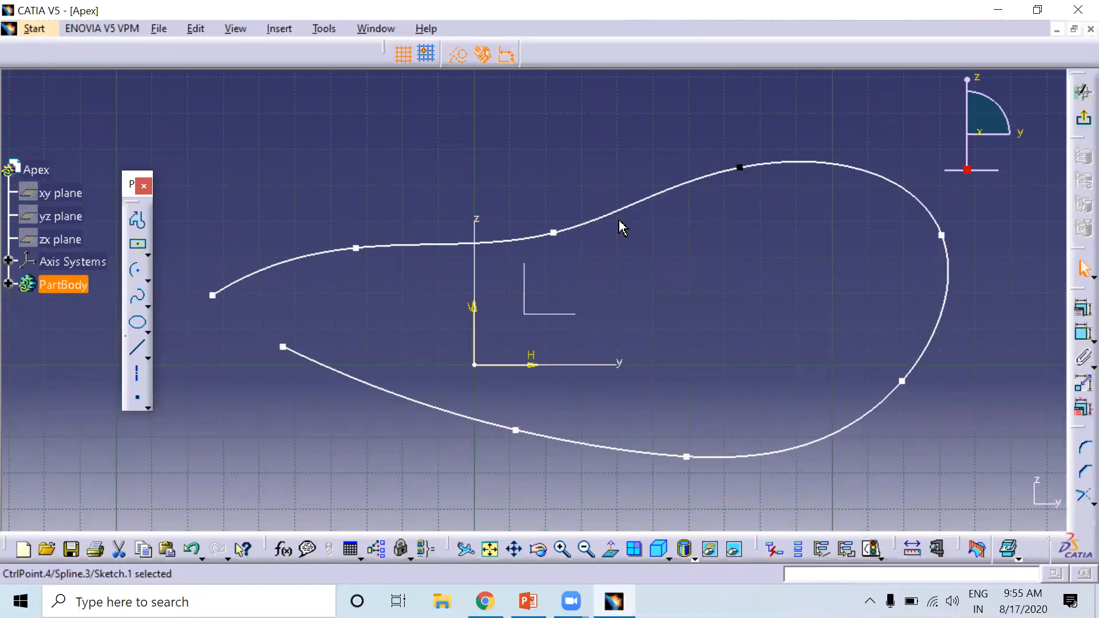
Step: Clear the reshaped spline from the sketch
left_click(555, 234)
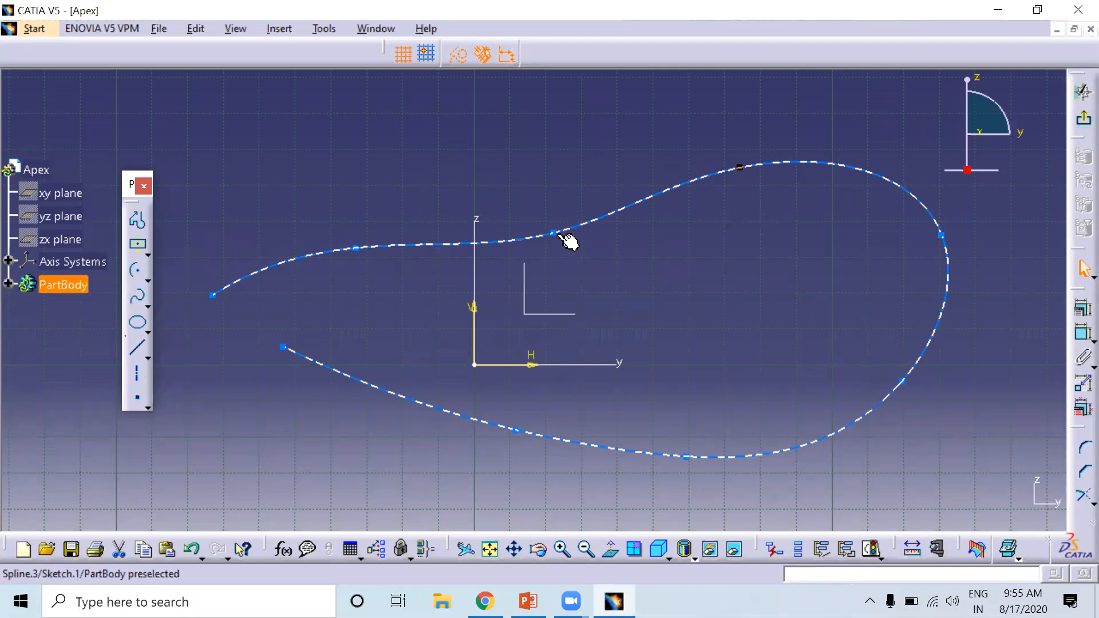
left_click(537, 93)
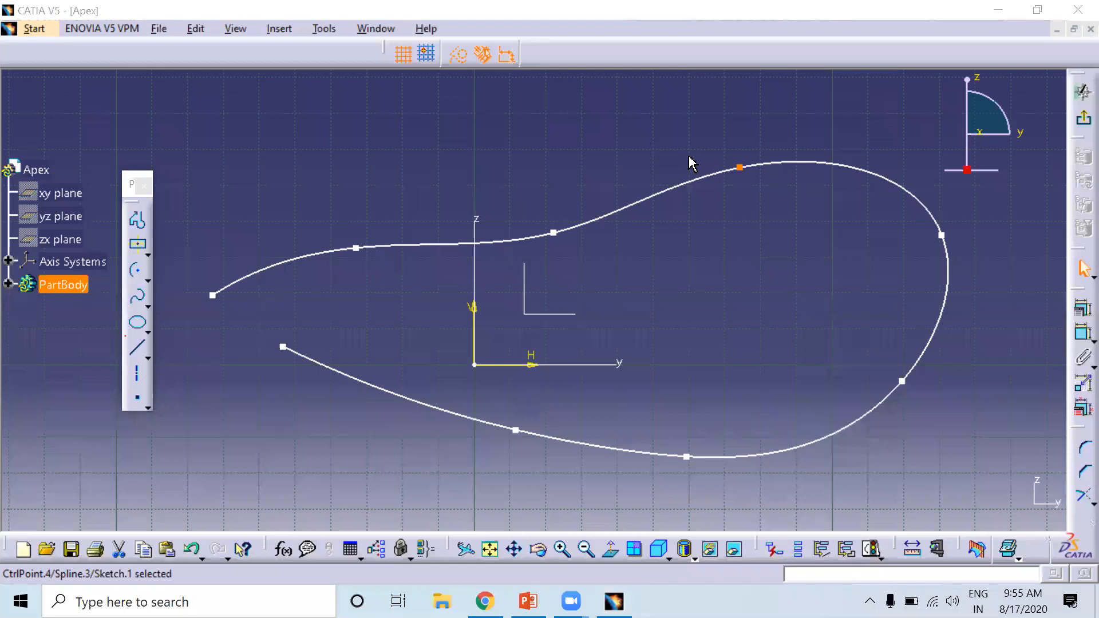
left_click(625, 110)
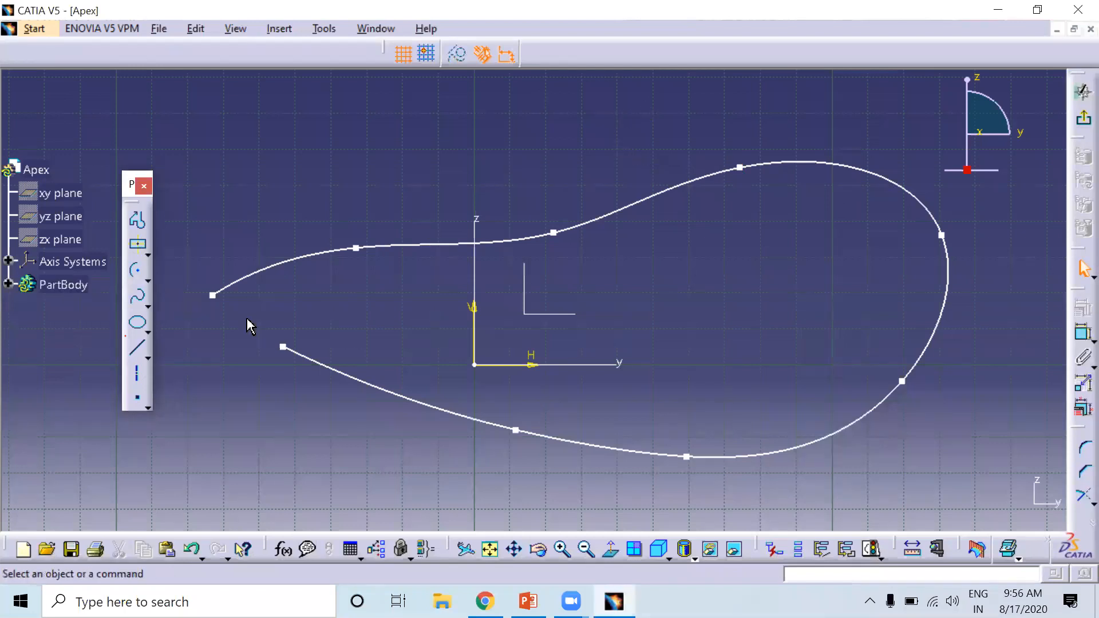
left_click_drag(187, 149, 1079, 496)
key("Delete")
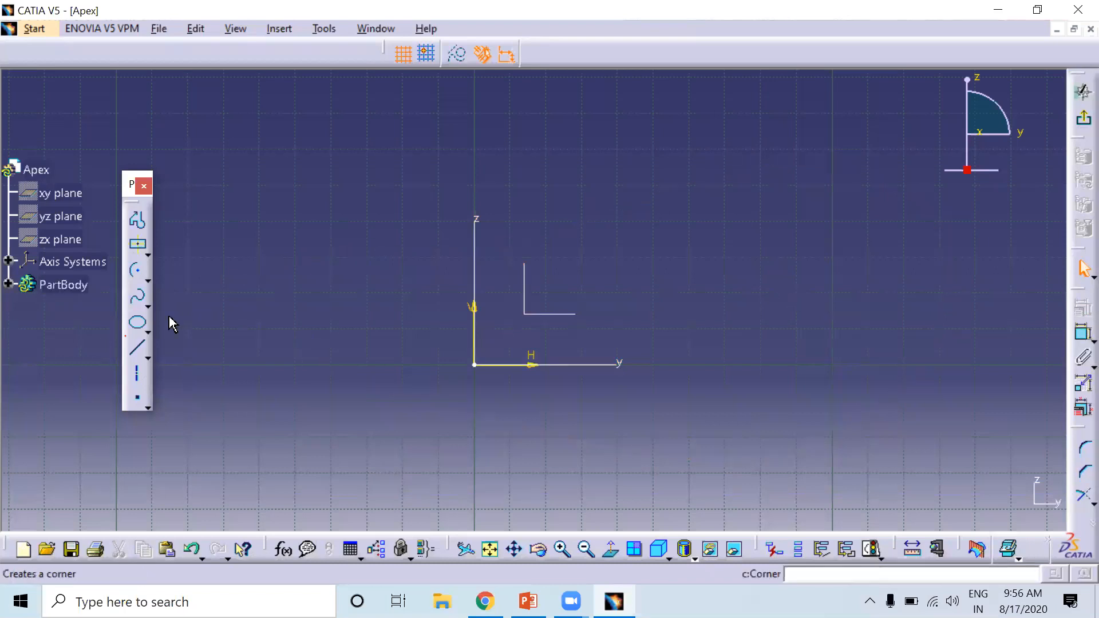
left_click(136, 326)
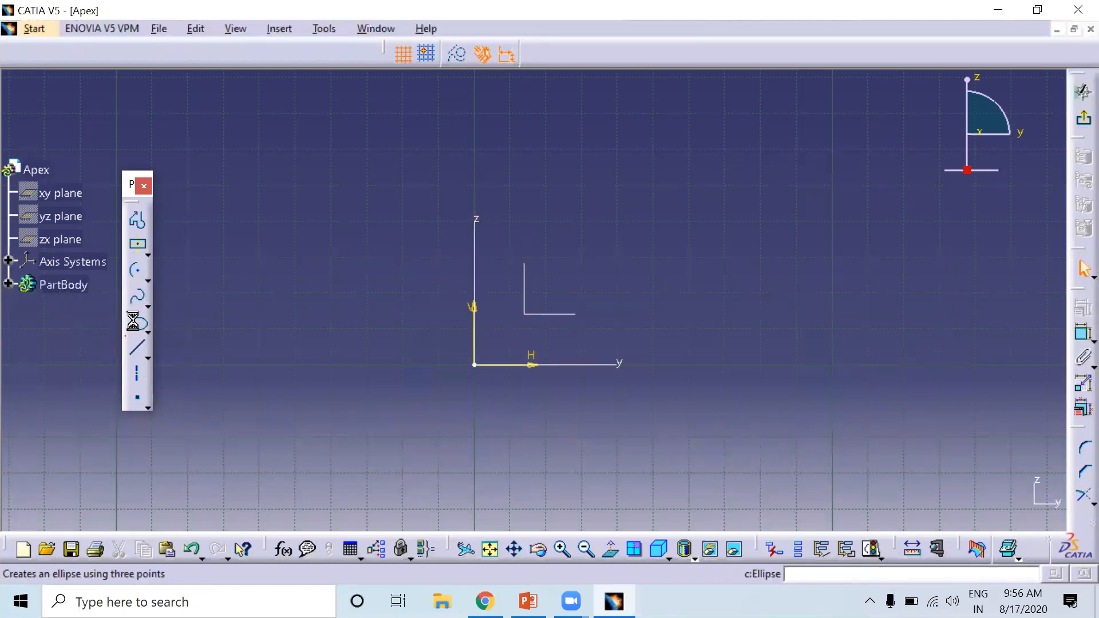
left_click(319, 364)
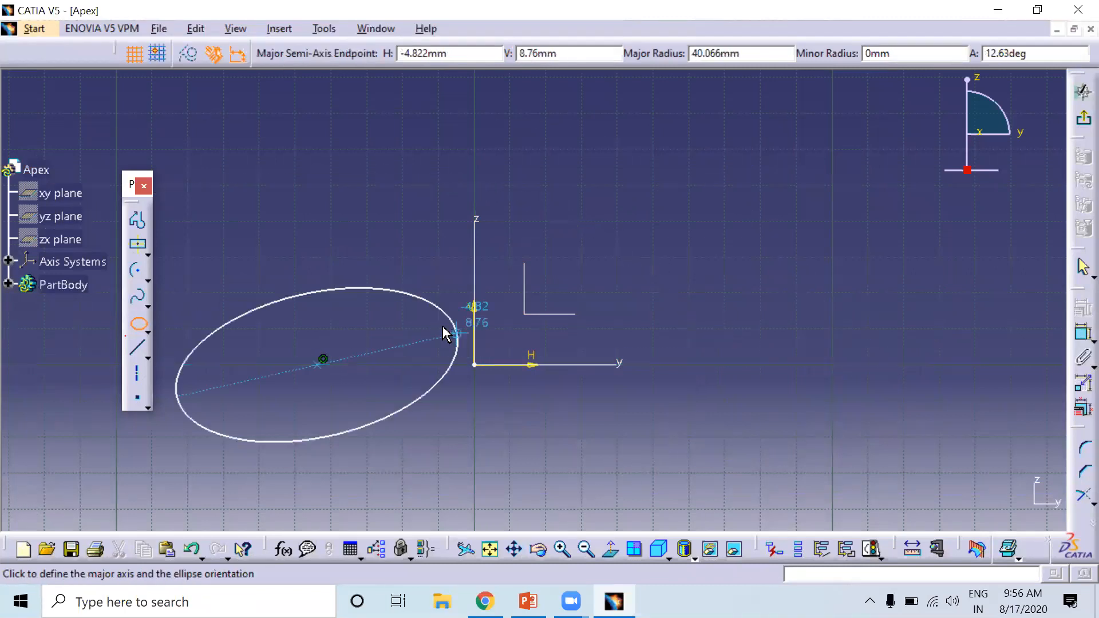
key("Escape")
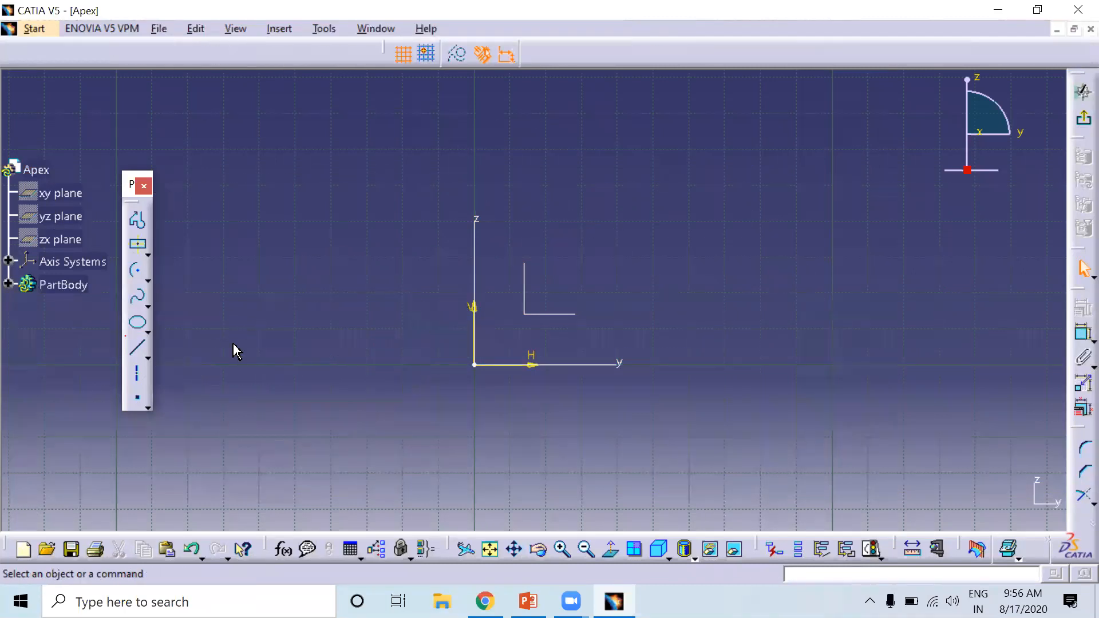
Step: Draw an ellipse centred on the origin with a horizontal major radius of about 68 mm, and delete it
left_click(139, 325)
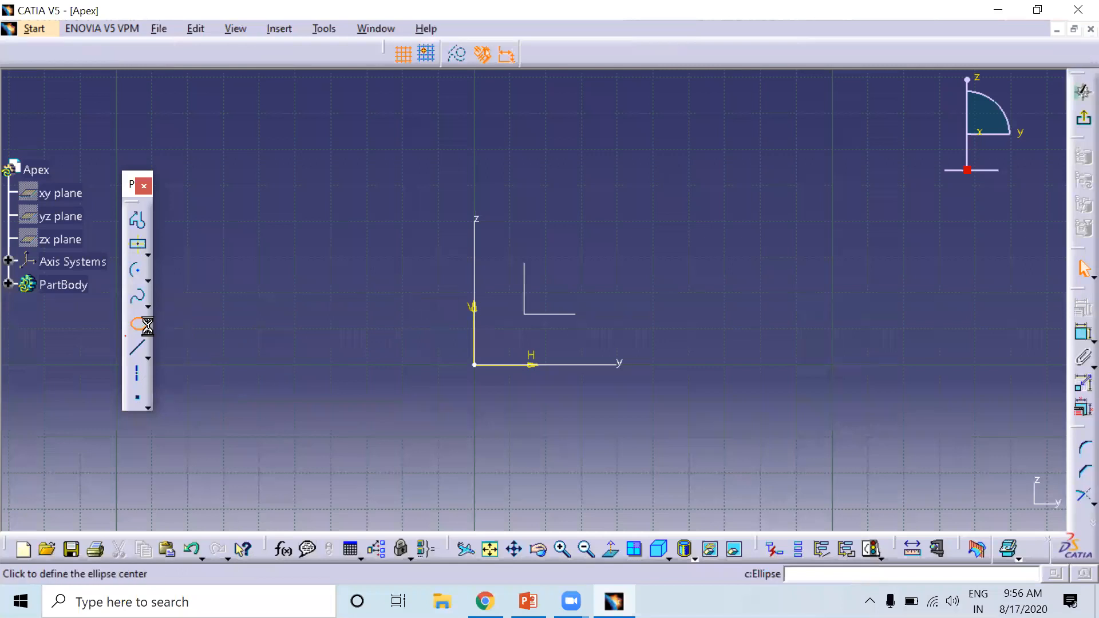
left_click(476, 367)
left_click(717, 364)
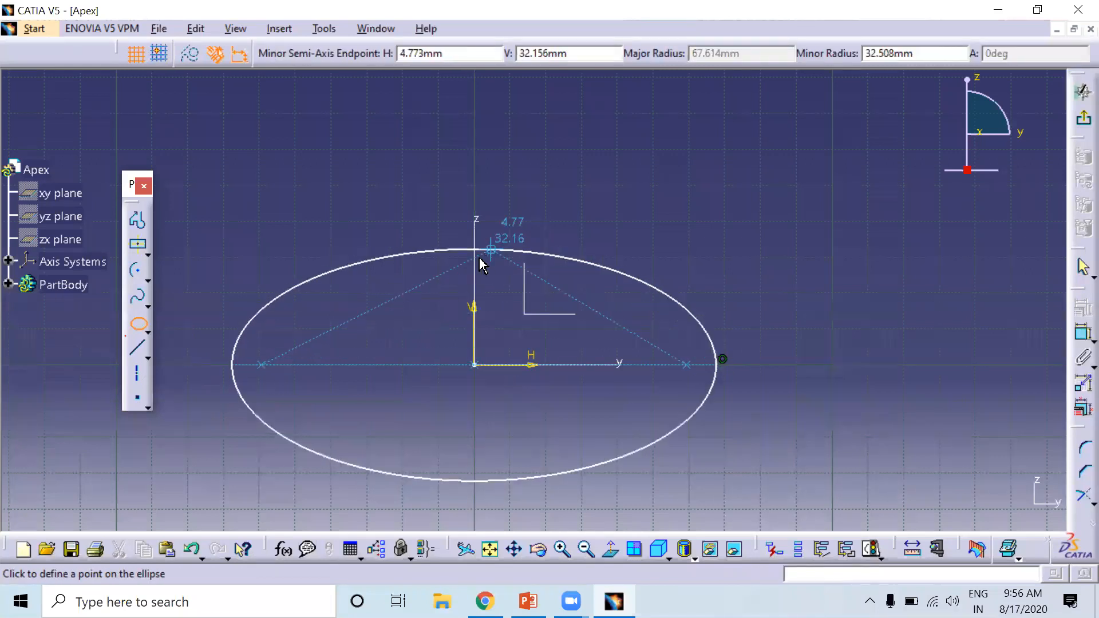
left_click(478, 258)
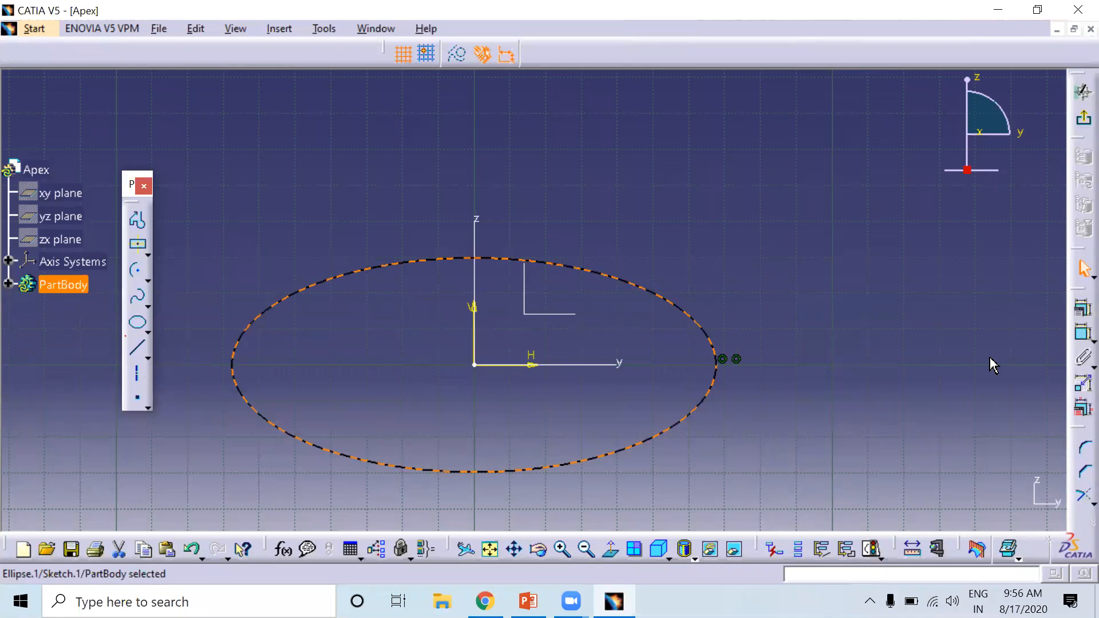
key("Delete")
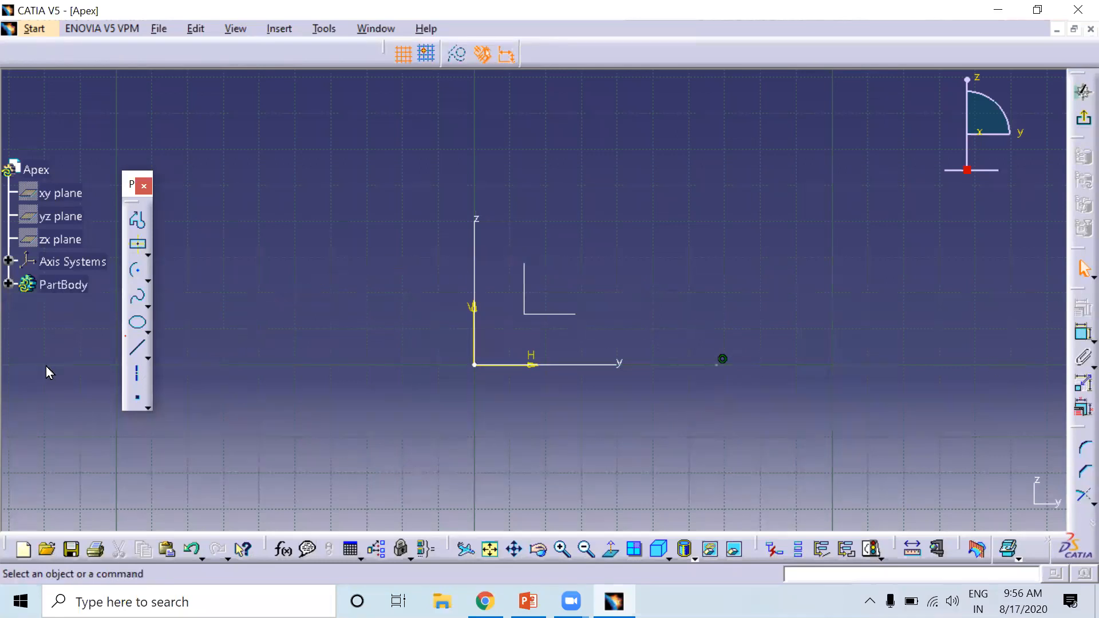
Step: Draw an inclined line rising from about H -42 mm, V 18 mm across the vertical axis
left_click(138, 348)
left_click(328, 298)
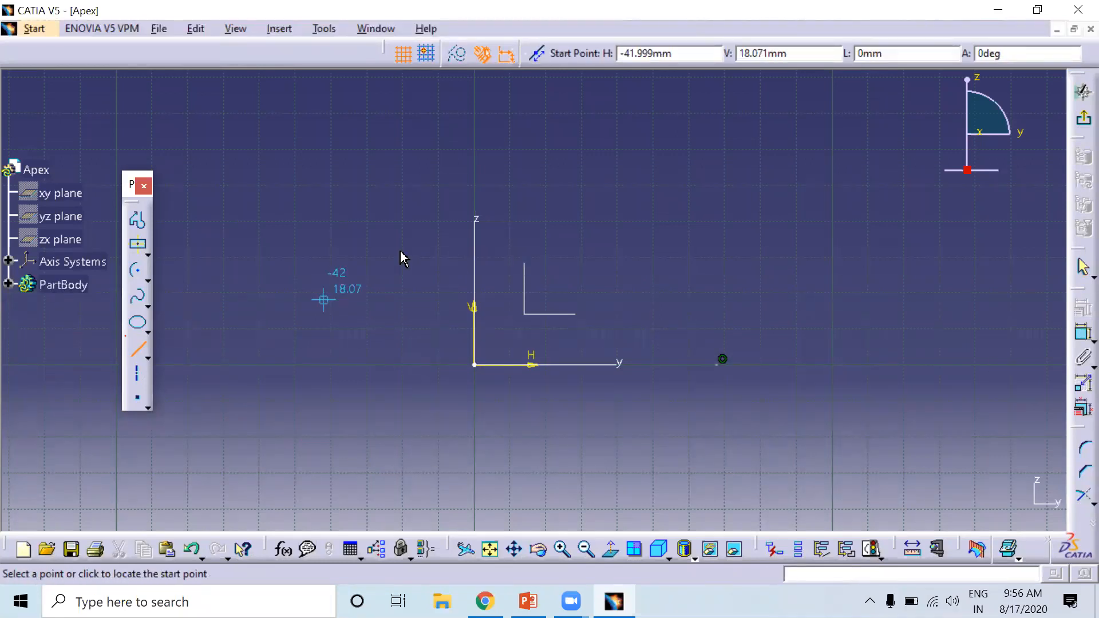
left_click(503, 184)
left_click(568, 329)
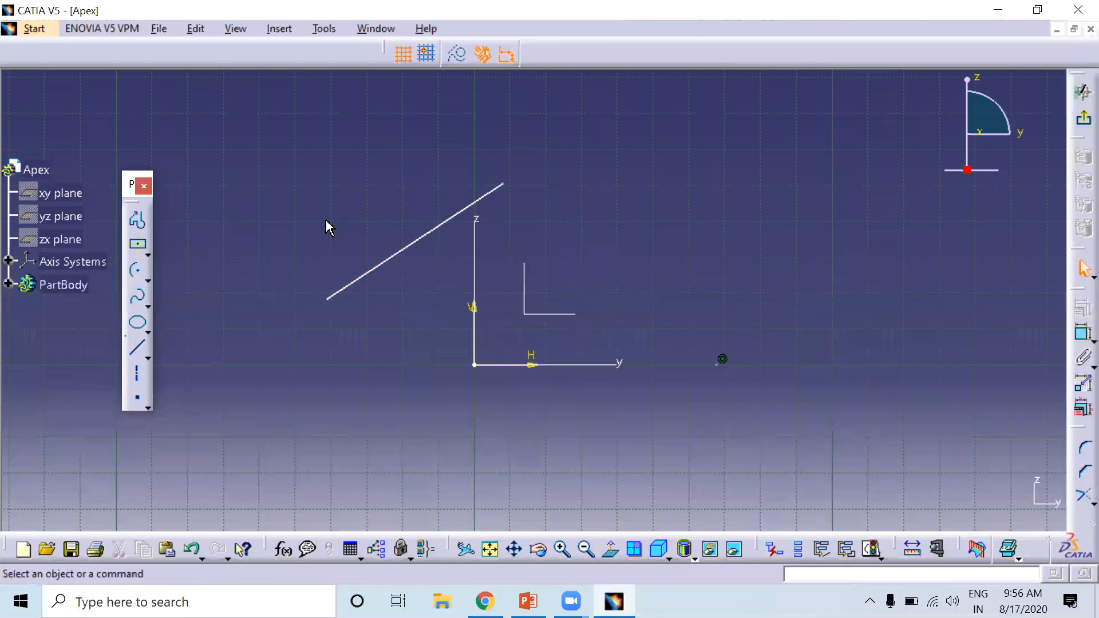
Step: Draw a larger circle just beyond the vertical axis and a smaller one farther out at the same height
left_click(148, 358)
left_click(147, 280)
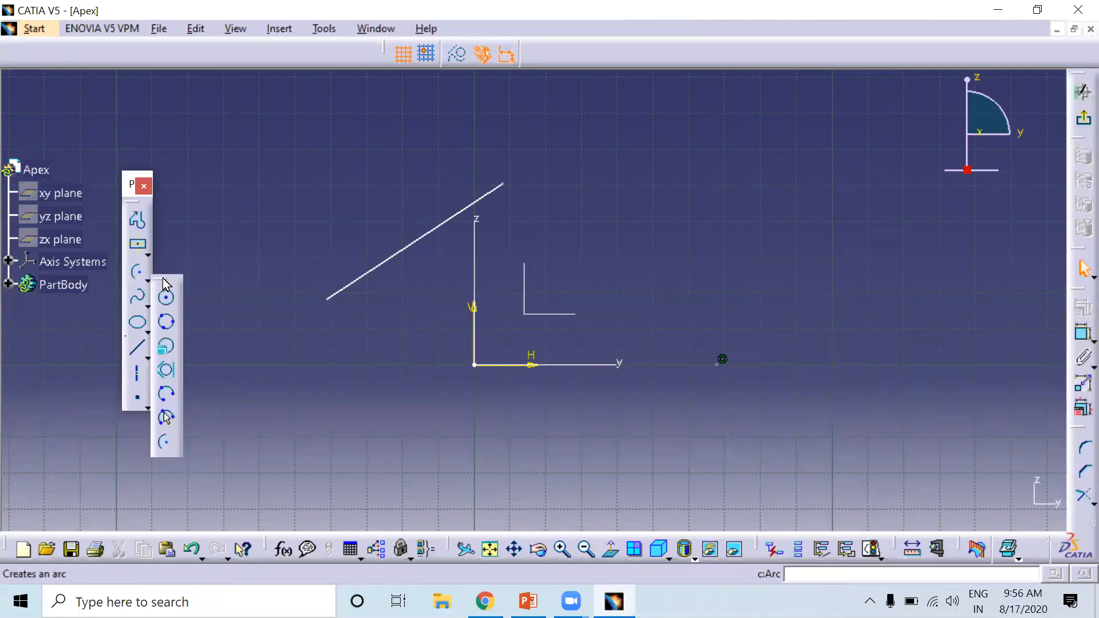
left_click(167, 305)
left_click(589, 255)
left_click(641, 218)
left_click(839, 257)
left_click(842, 231)
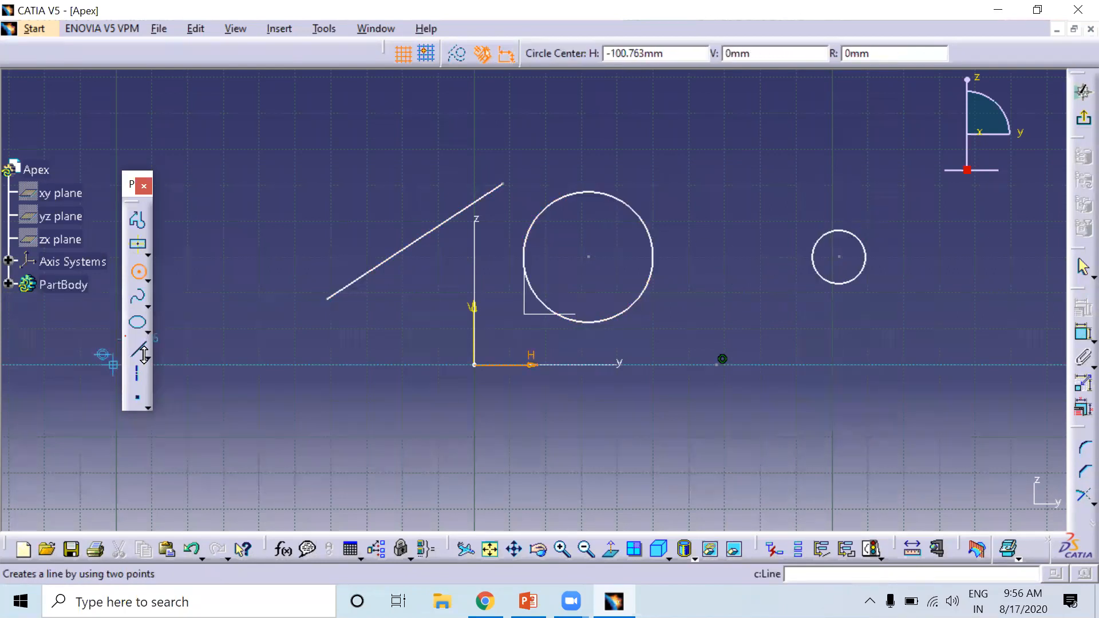
Step: Join the upper sides of the two circles with a bi-tangent line
left_click(148, 359)
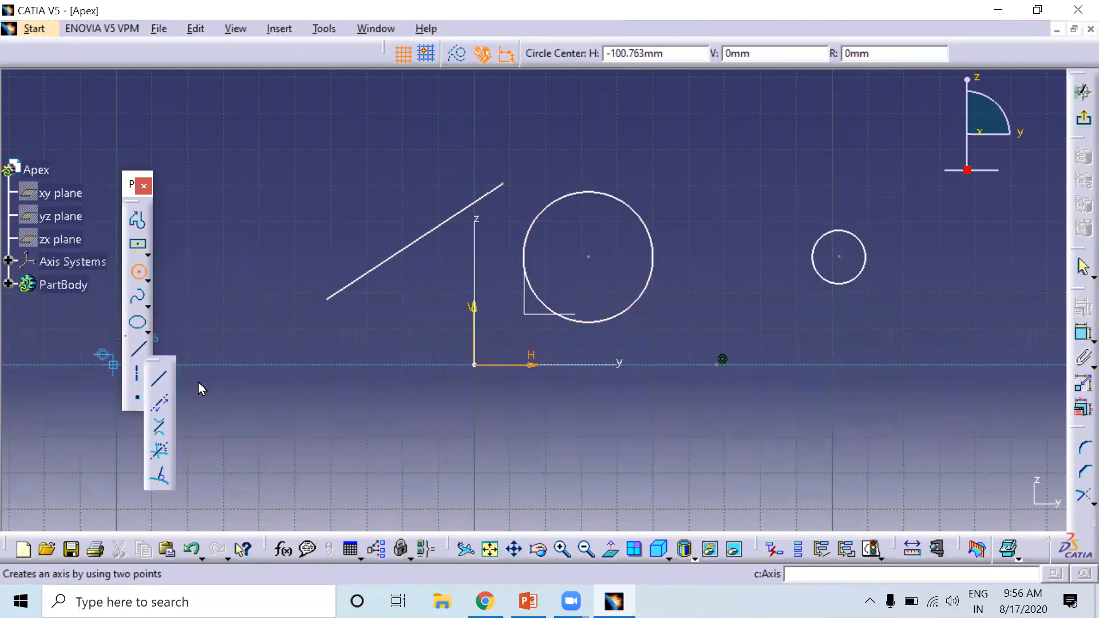
left_click(159, 426)
left_click(590, 194)
left_click(864, 239)
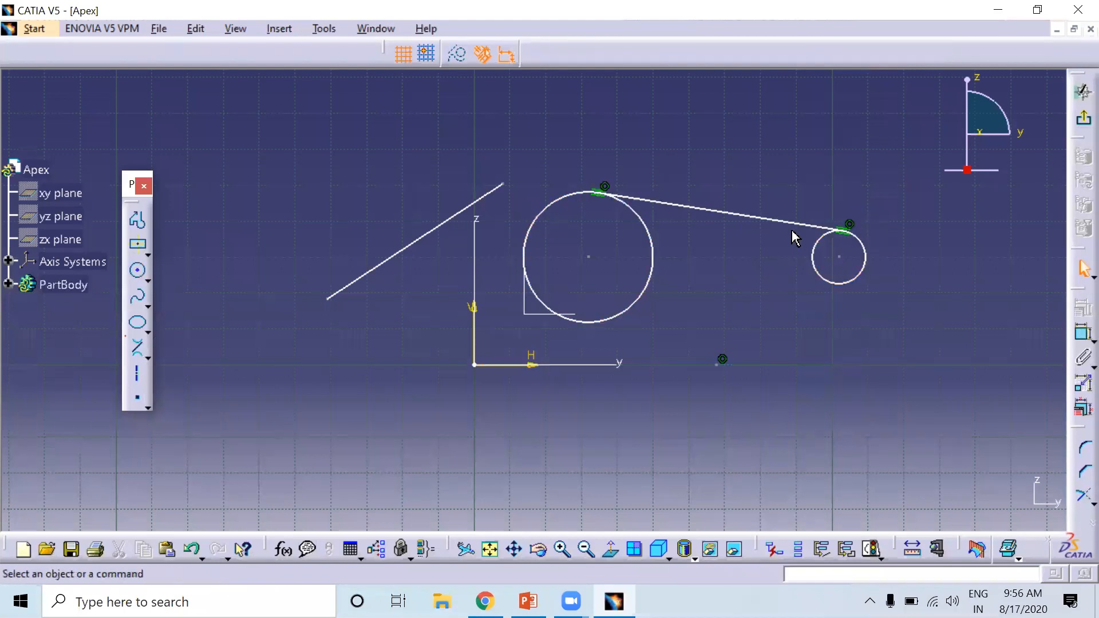
Step: Draw two crossing bi-tangent lines between the larger and the smaller circle, each joining opposite sides
left_click(138, 347)
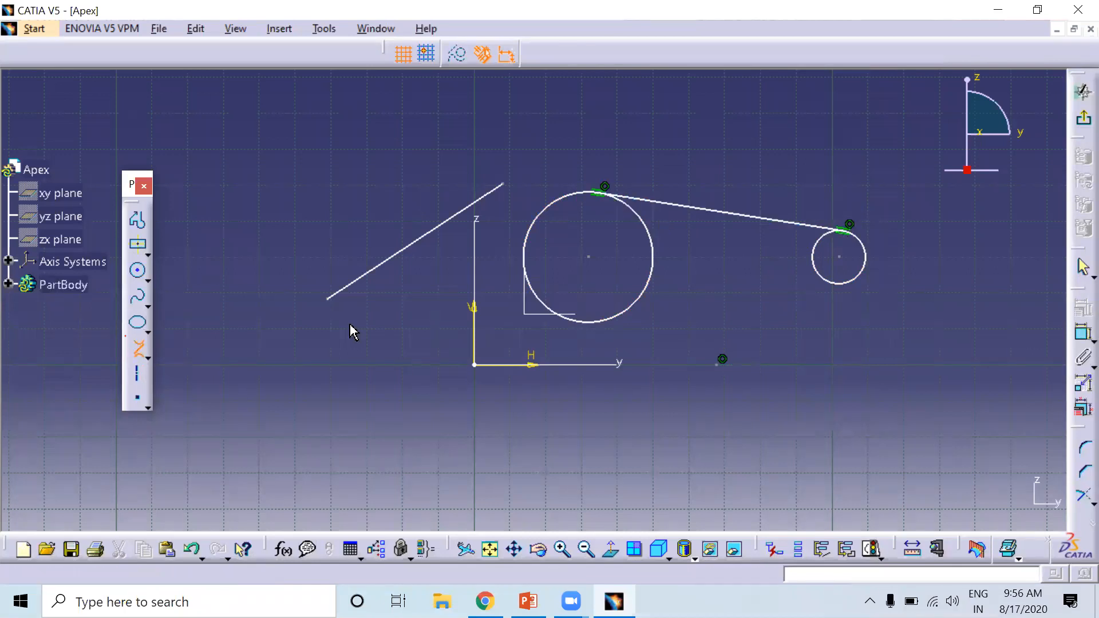
left_click(630, 213)
left_click(844, 289)
left_click(628, 320)
left_click(844, 232)
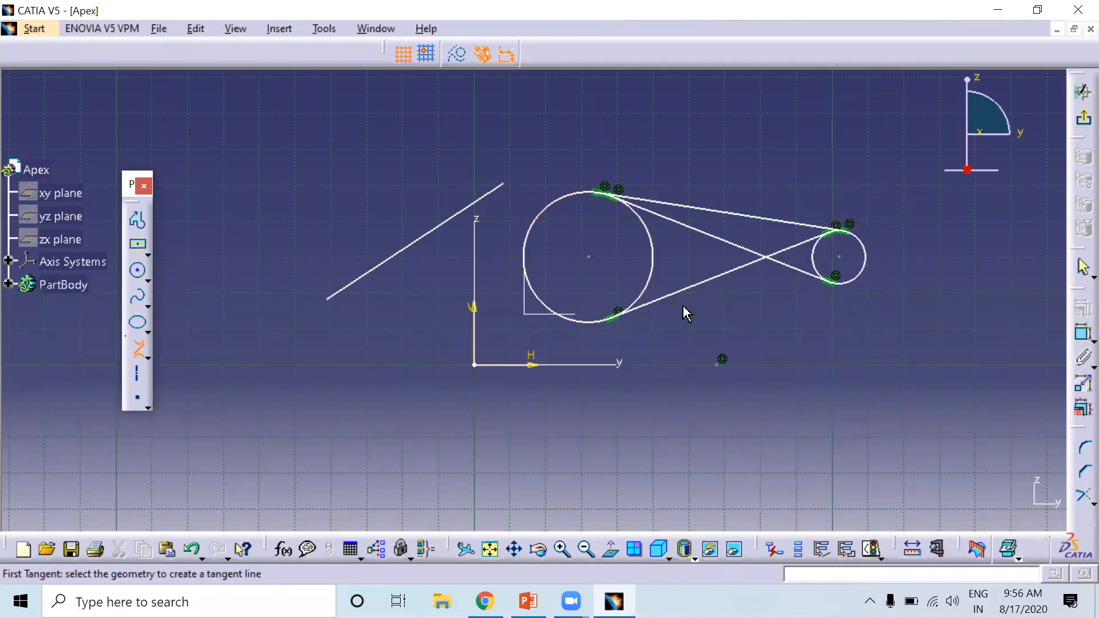
Step: Join the lower sides of the two circles with a bi-tangent line
left_click(649, 229)
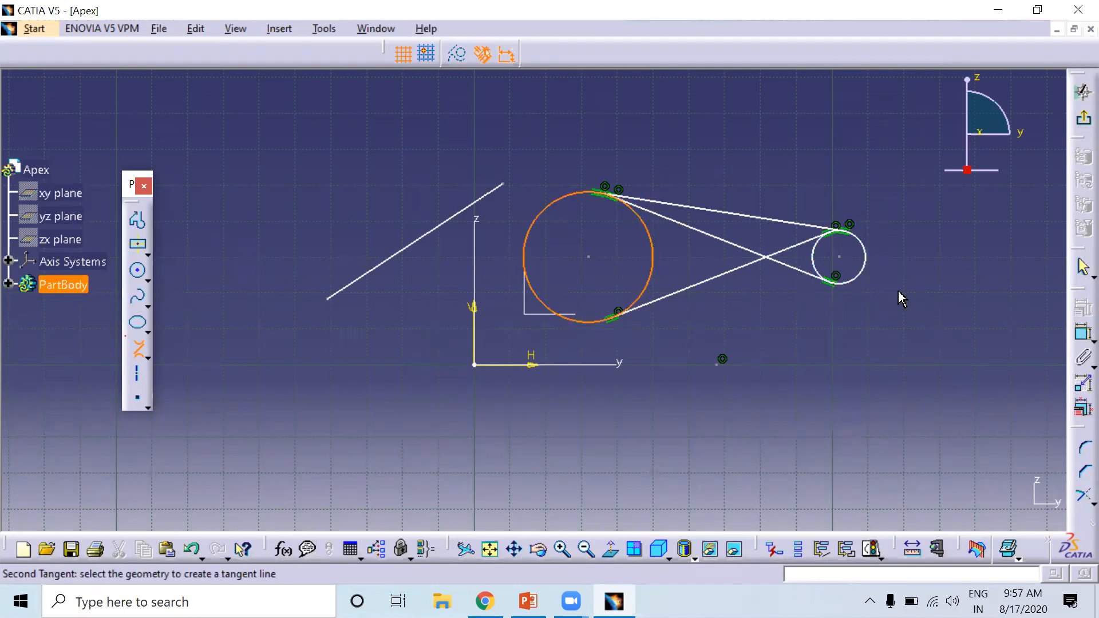
left_click(842, 280)
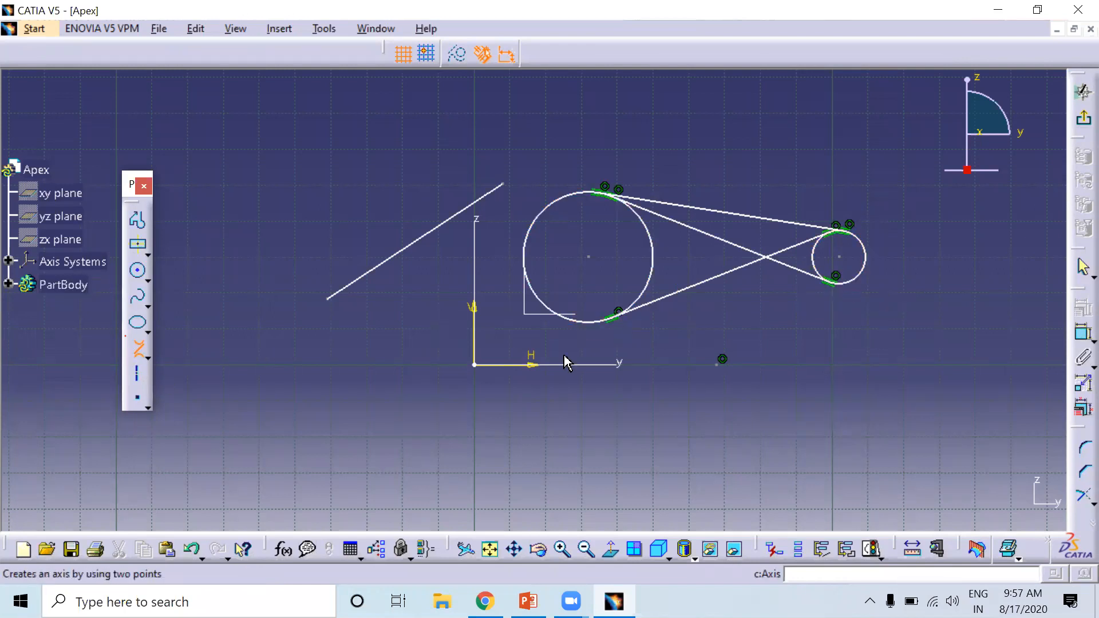
left_click(589, 321)
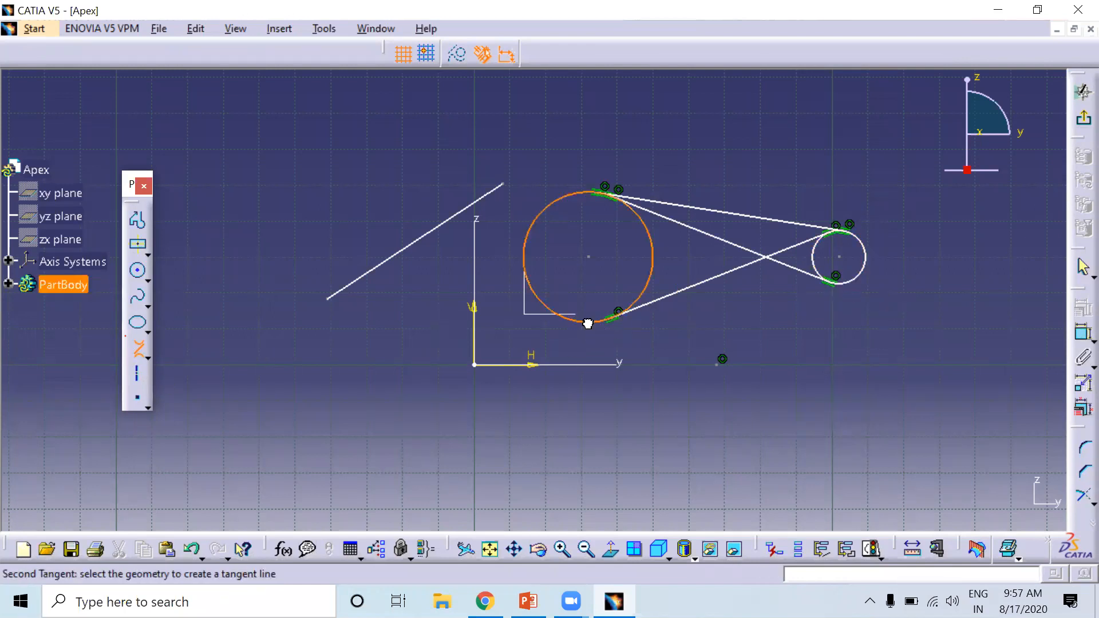
left_click(842, 279)
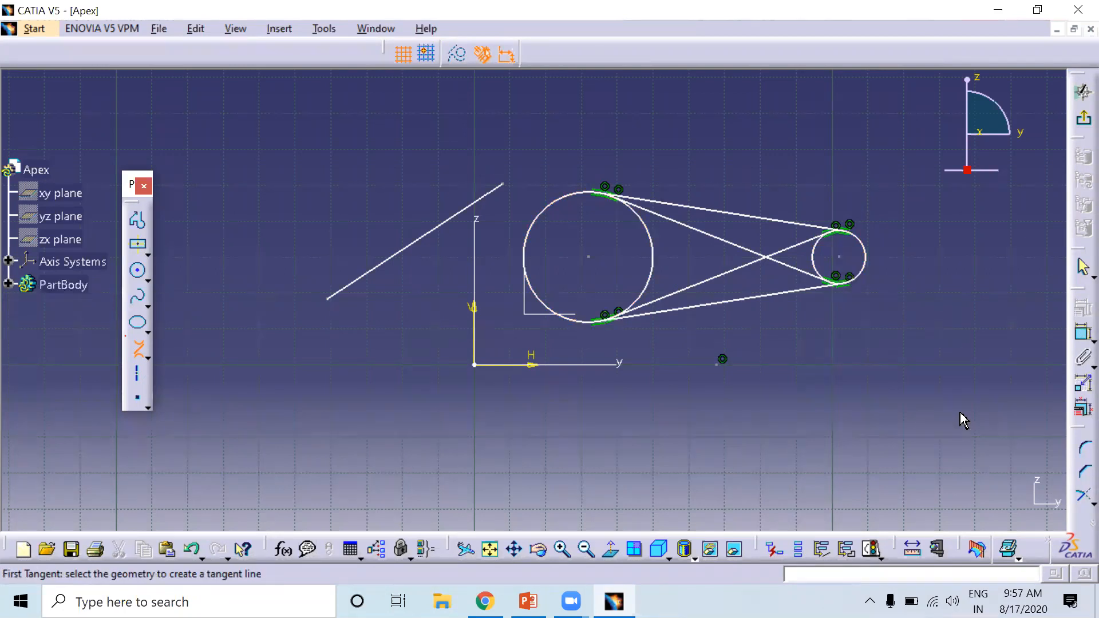
Step: Leave the bi-tangent command and delete the inclined line, both circles and their tangent lines
left_click(135, 347)
left_click_drag(291, 134, 1077, 355)
key("Delete")
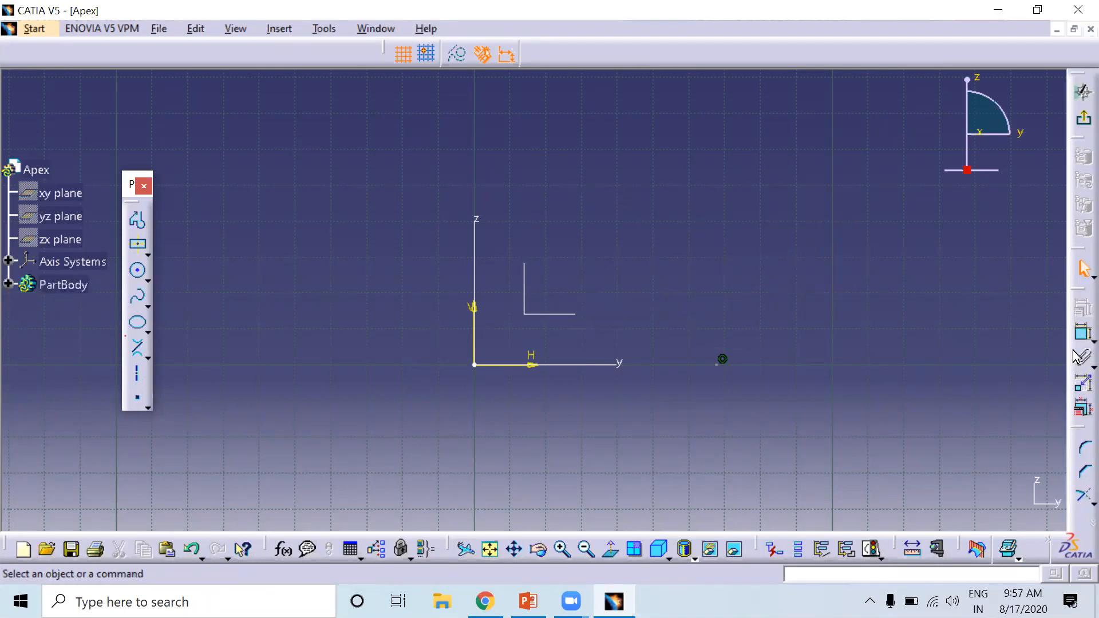
Step: Draw an inclined axis line from about H -49 mm, V 24 mm, rising across the vertical axis
left_click(137, 374)
left_click(297, 279)
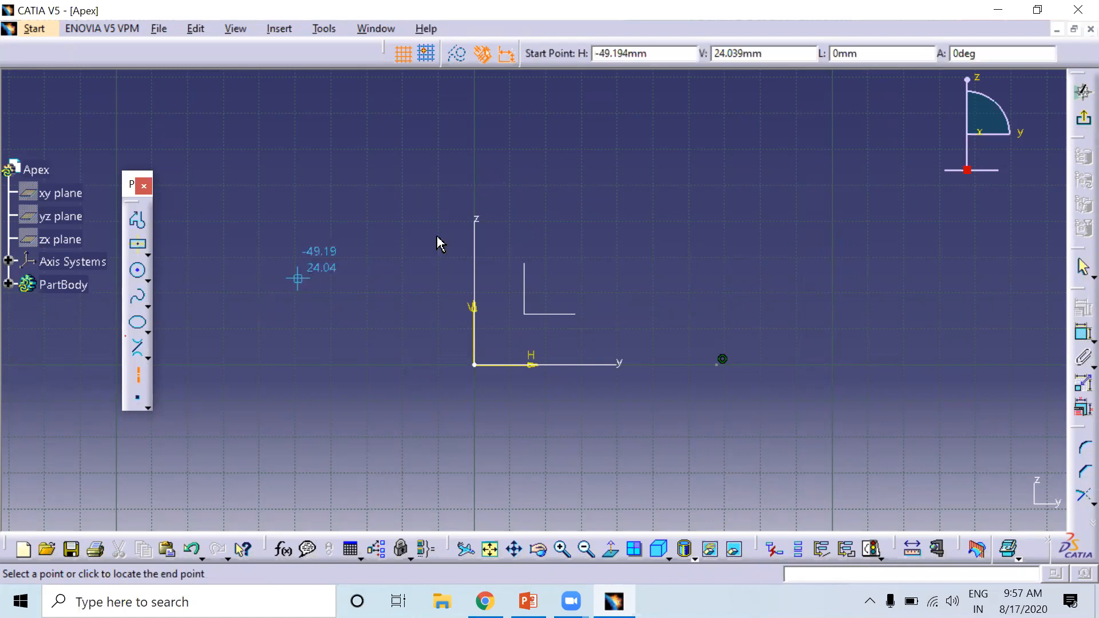
left_click(621, 171)
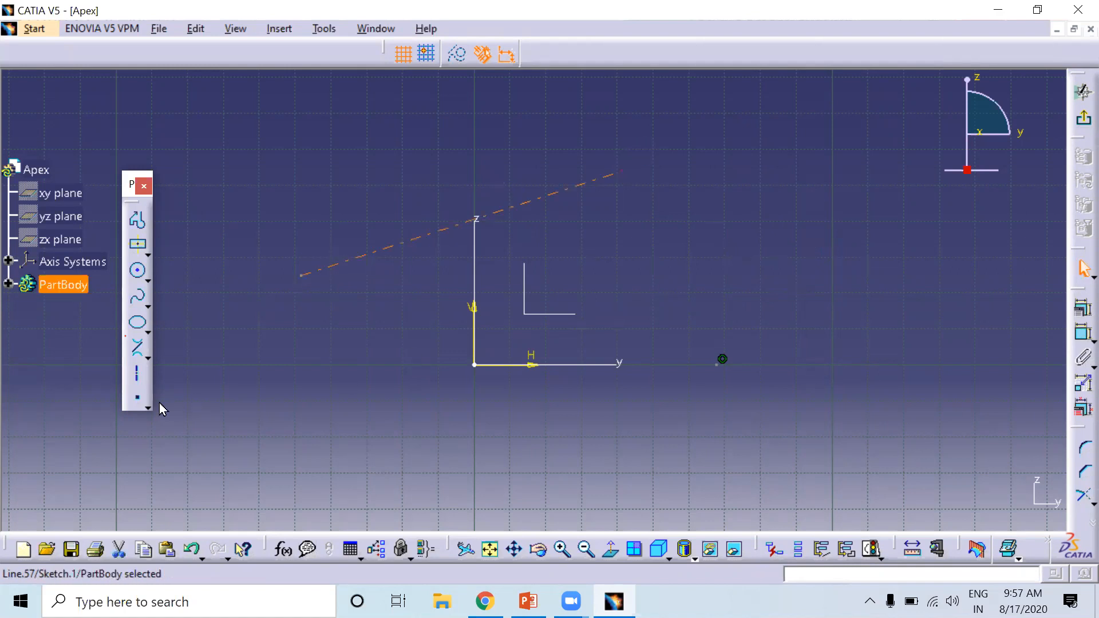
Step: Place five free points below the axis line, one before the vertical axis and four beyond it
left_click(137, 397)
left_click(644, 256)
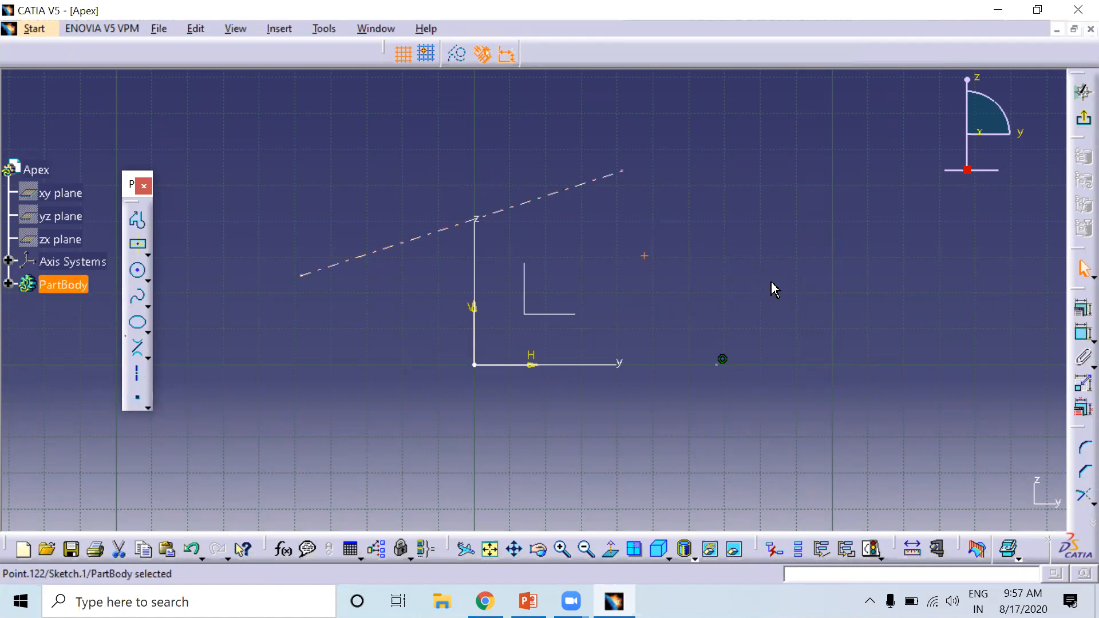
left_click(136, 398)
left_click(402, 332)
left_click(565, 313)
left_click(688, 286)
left_click(825, 276)
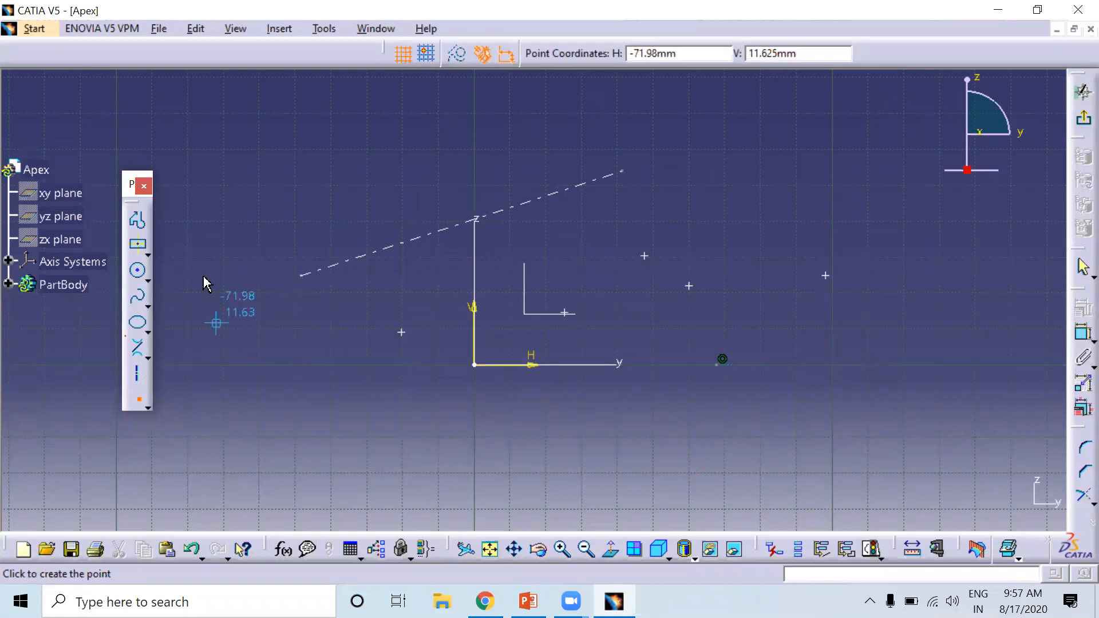
Step: Create a point by Cartesian coordinates at H 10 mm, V 20 mm, and delete all the geometry in the sketch
left_click(147, 407)
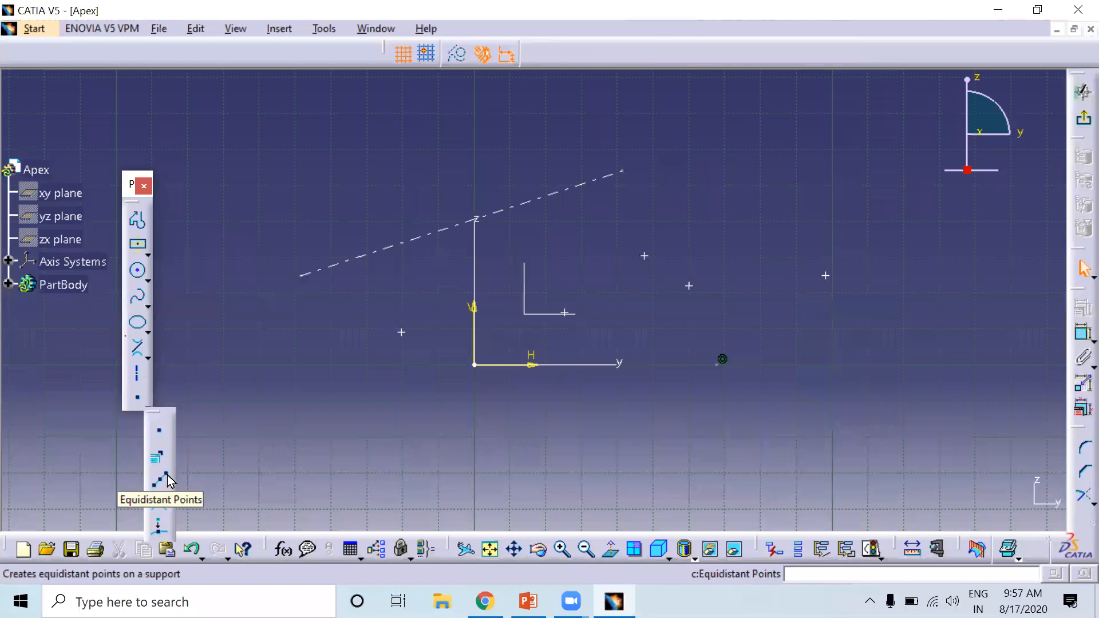
left_click(157, 457)
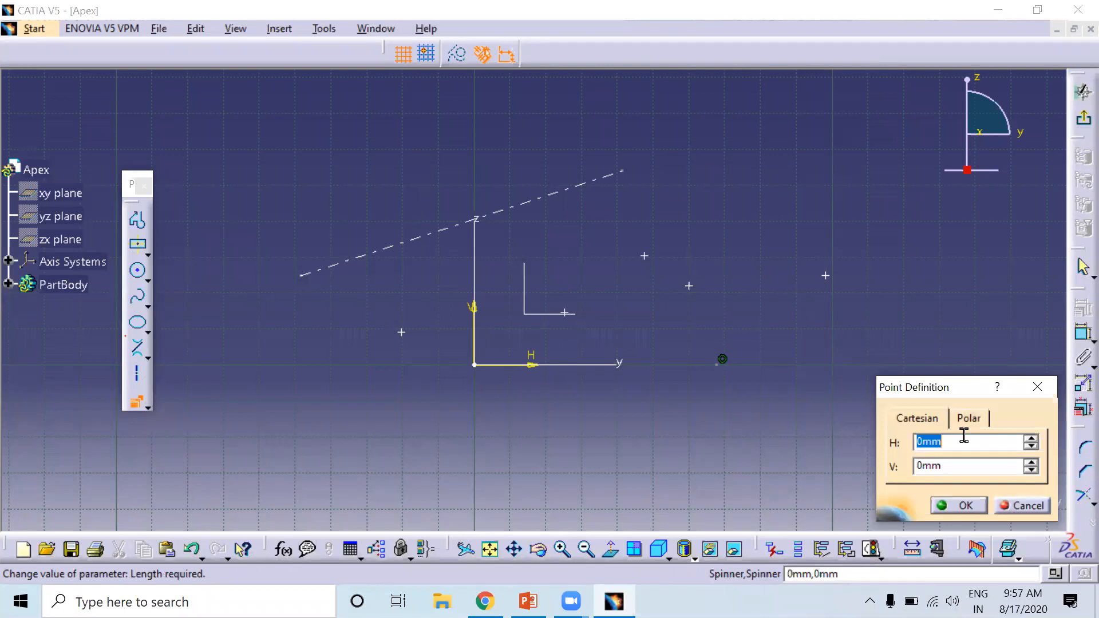
type("10")
key("Tab")
type("20")
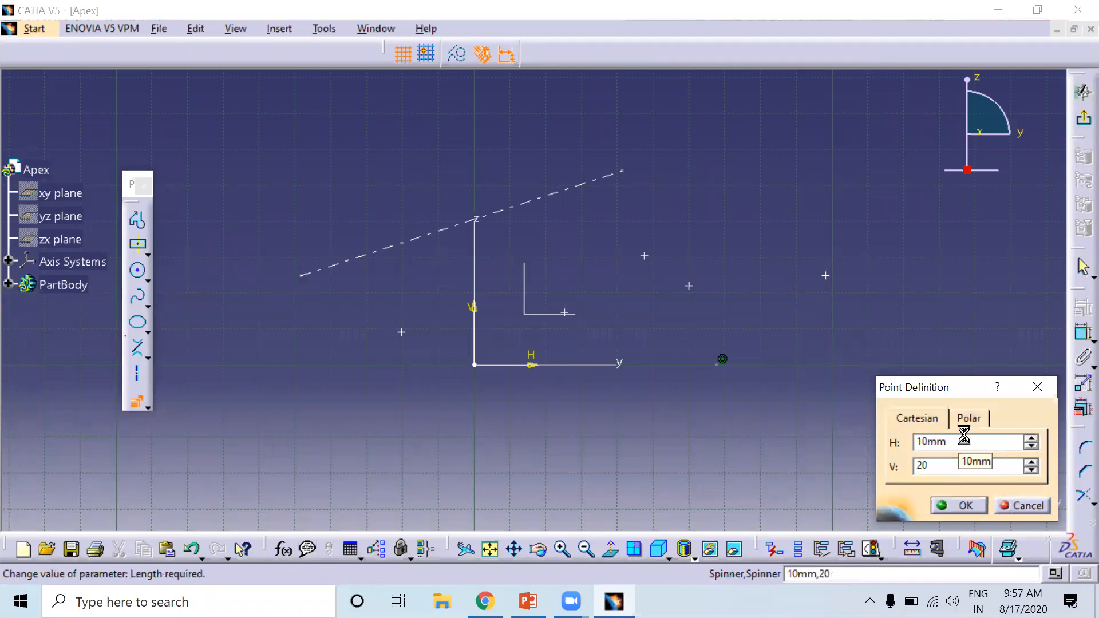
key("Return")
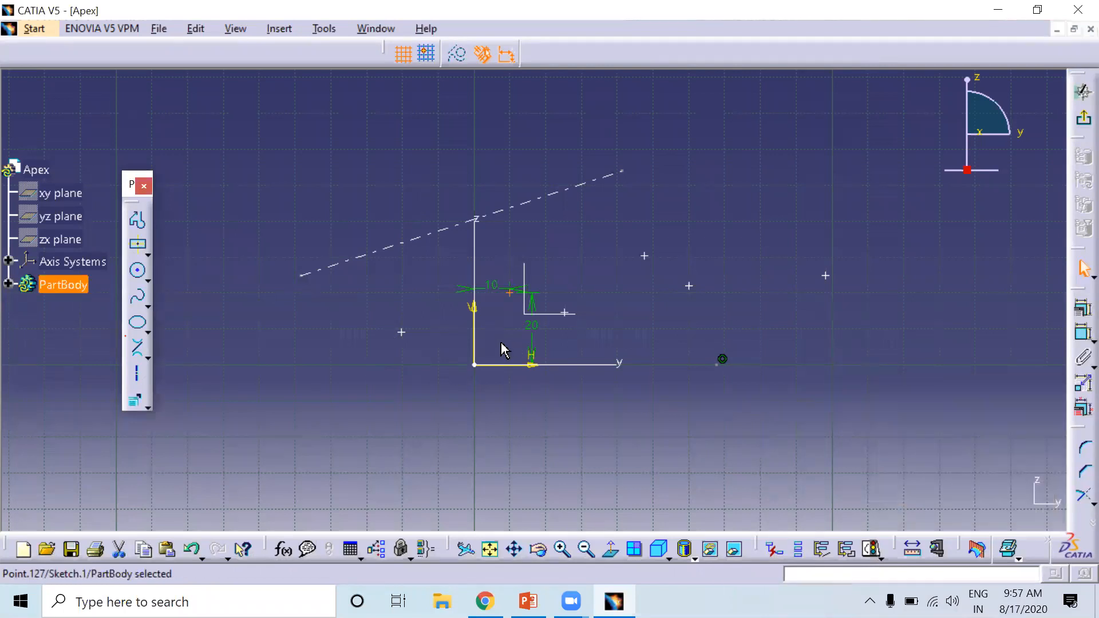
left_click_drag(269, 134, 949, 456)
key("Delete")
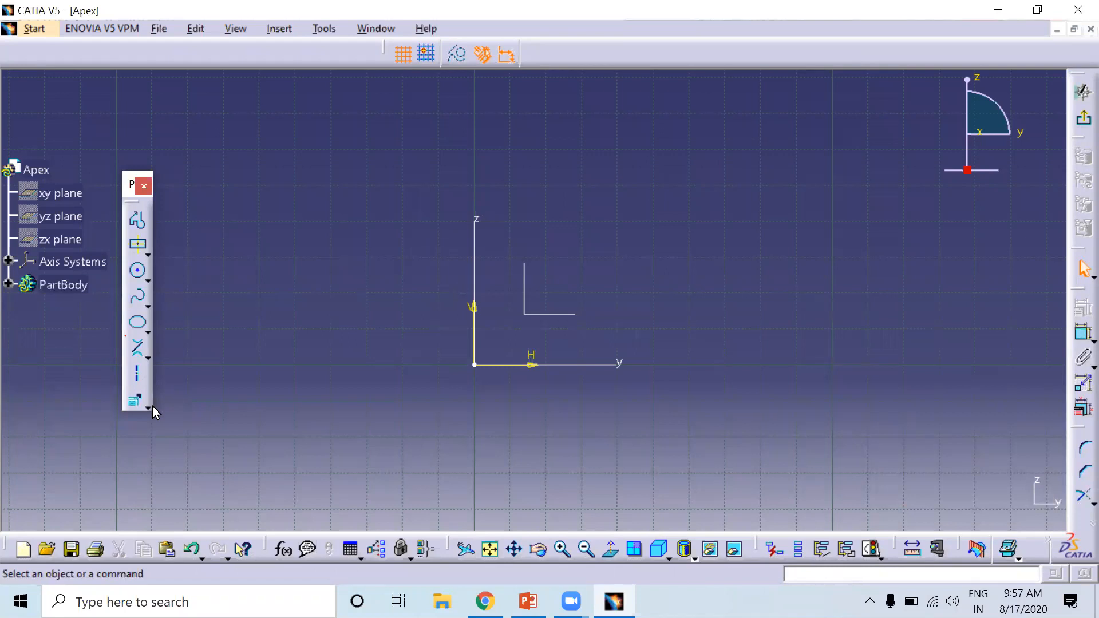
Step: Draw a horizontal line about 108 mm long above the horizontal axis, crossing the vertical axis
left_click(145, 407)
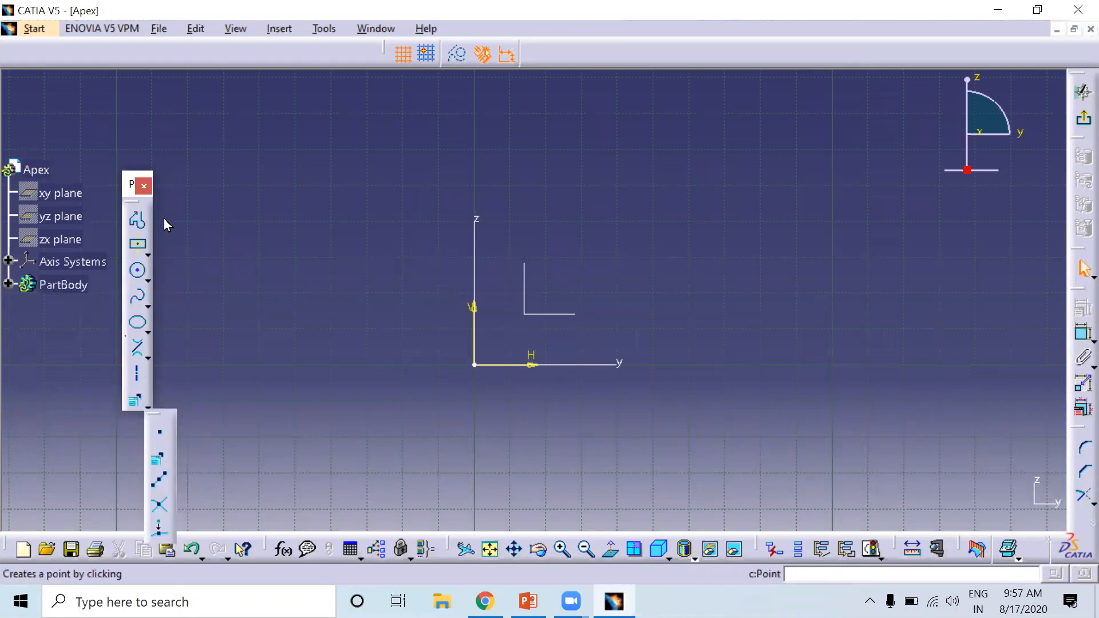
left_click(152, 362)
left_click(157, 371)
left_click(254, 283)
left_click(639, 283)
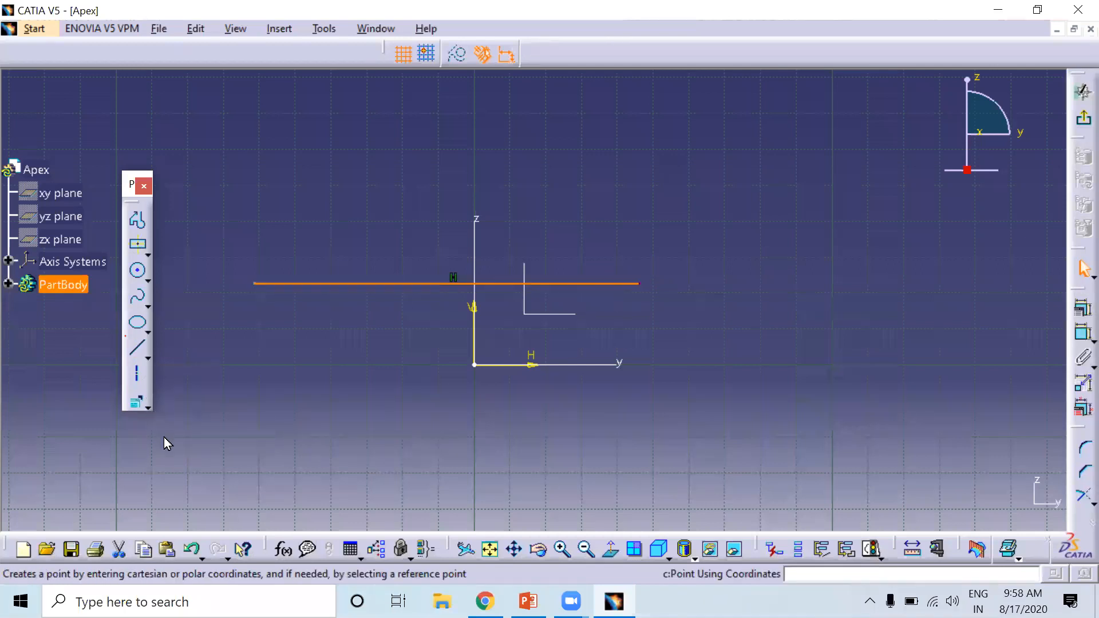
Step: Create 5 equidistant points along the horizontal line
left_click(169, 475)
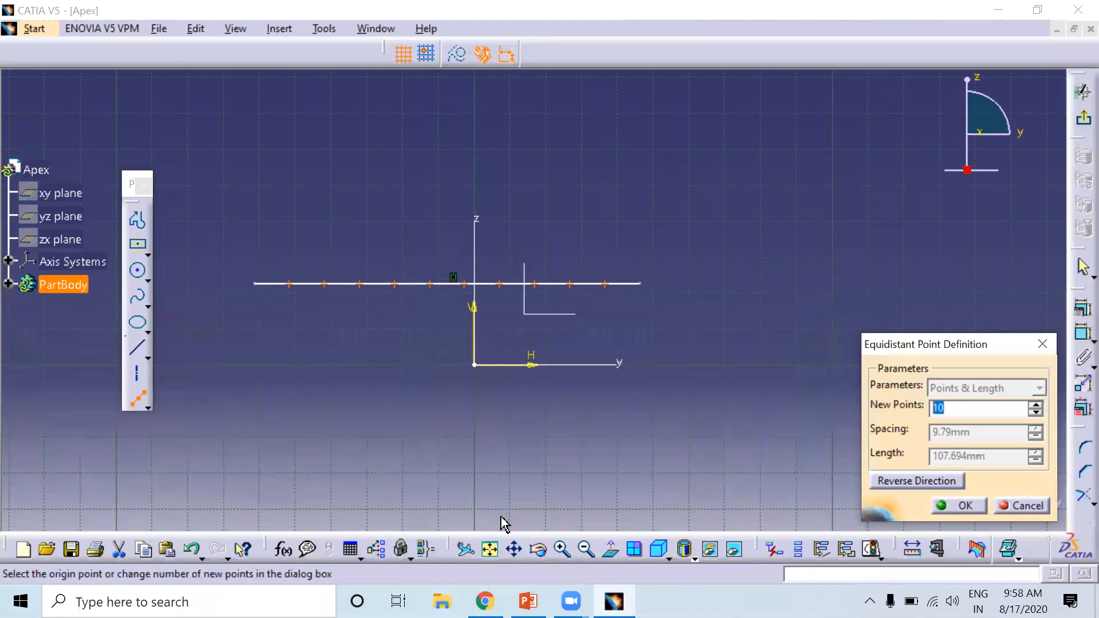
type("5")
left_click(965, 505)
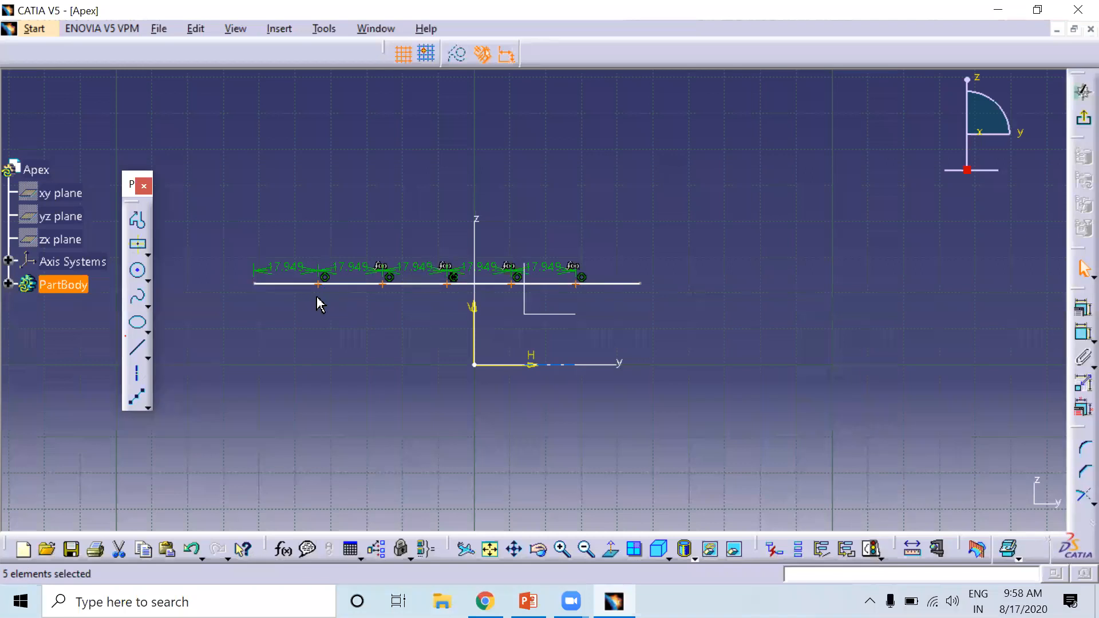
Step: Place eight free points around the horizontal line, five above it and three below it
middle_click_drag(314, 300, 318, 277)
left_click(382, 310)
middle_click_drag(383, 311, 574, 288)
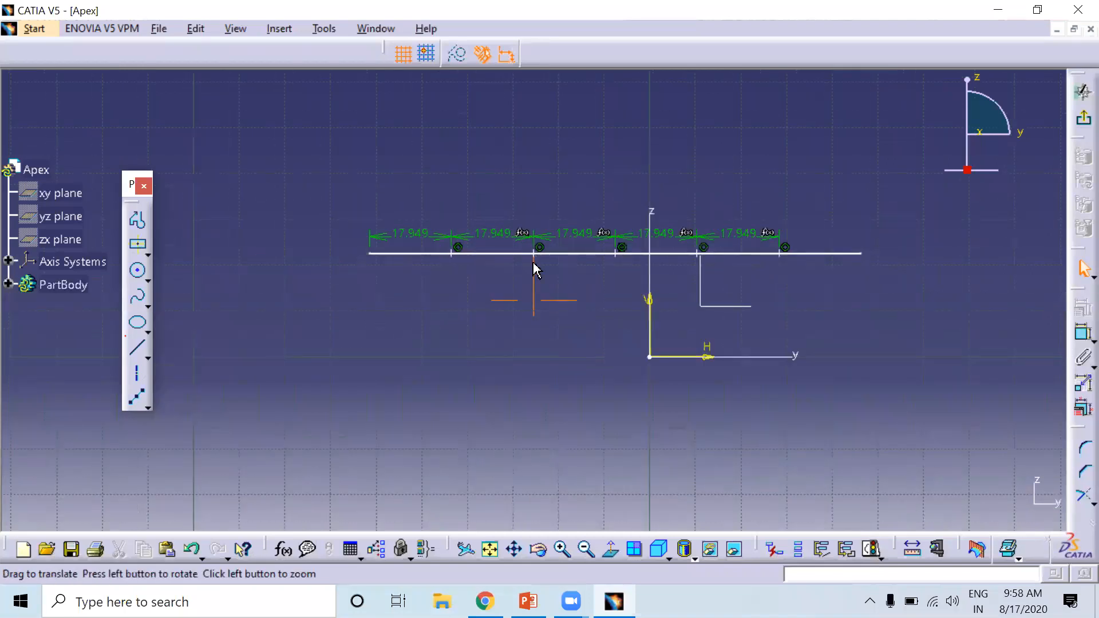
left_click(148, 406)
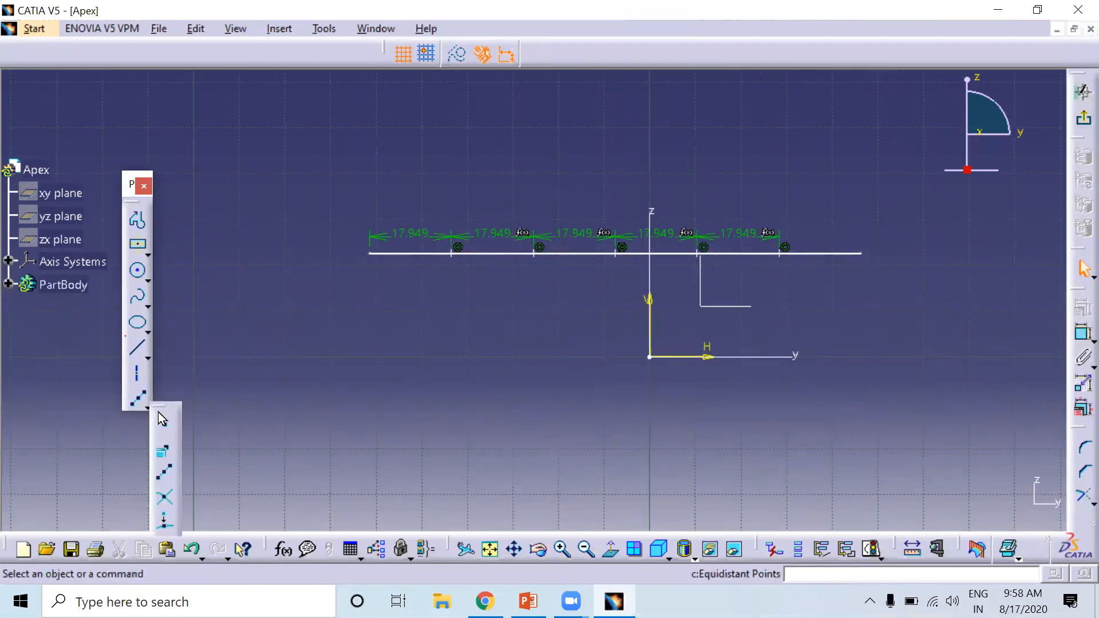
left_click(165, 434)
left_click(415, 186)
left_click(517, 173)
left_click(615, 148)
left_click(696, 164)
left_click(770, 185)
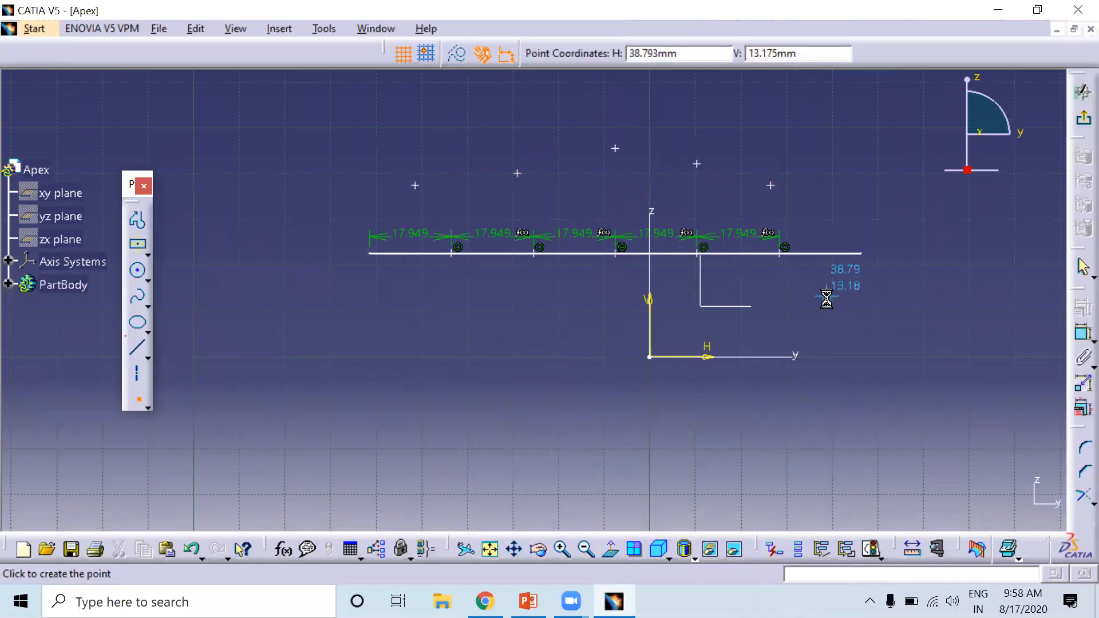
left_click(827, 295)
left_click(591, 350)
left_click(443, 349)
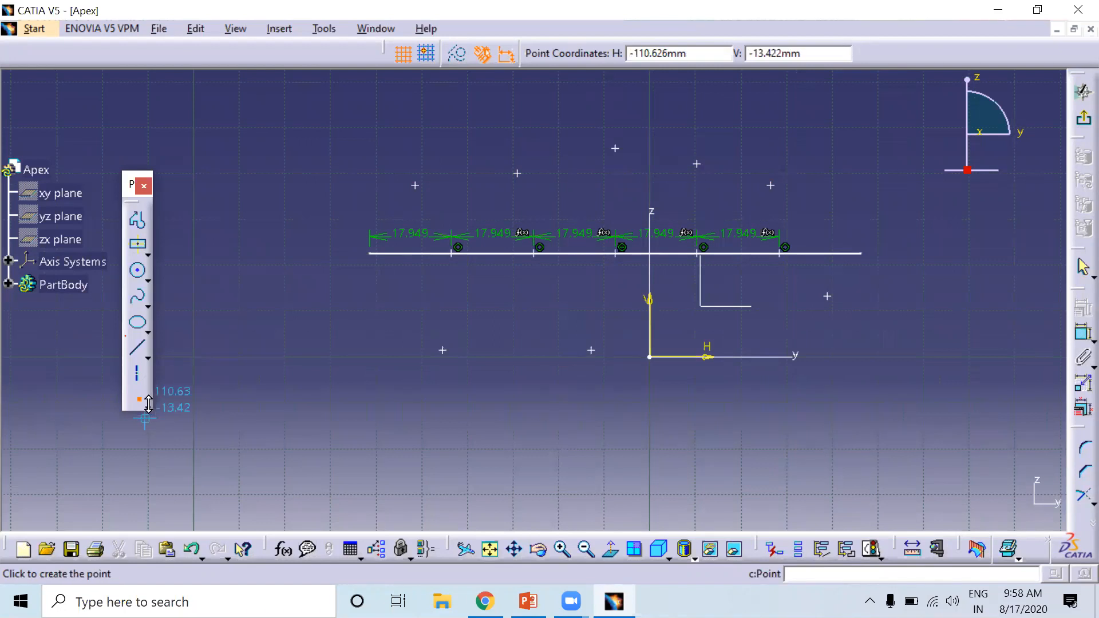
Step: Close the floating Profile toolbar
left_click(148, 407)
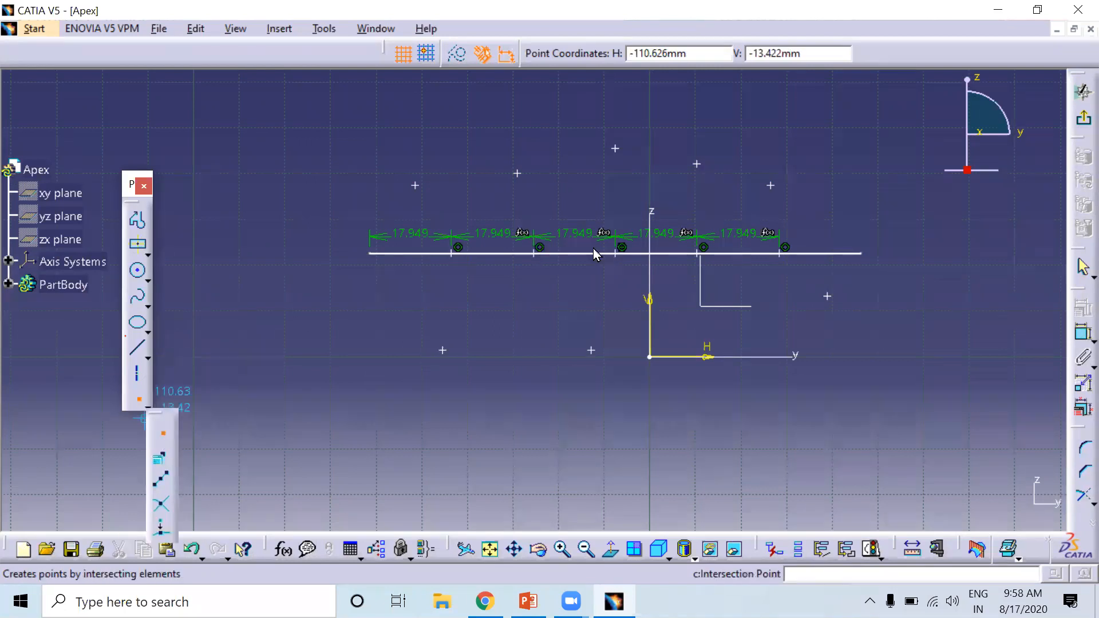
left_click(511, 318)
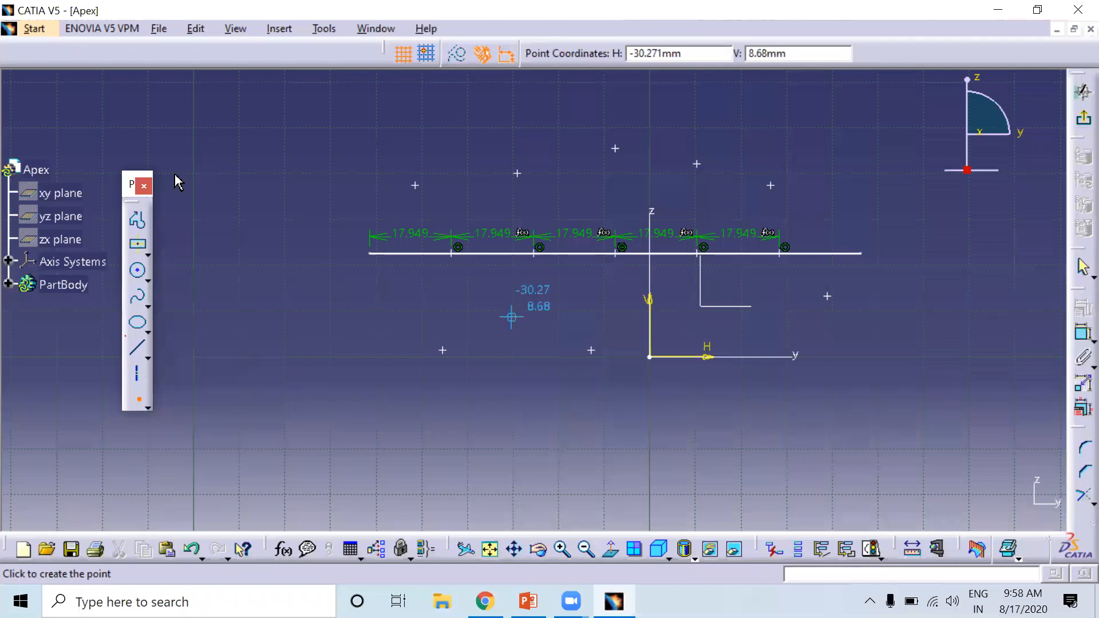
left_click(143, 188)
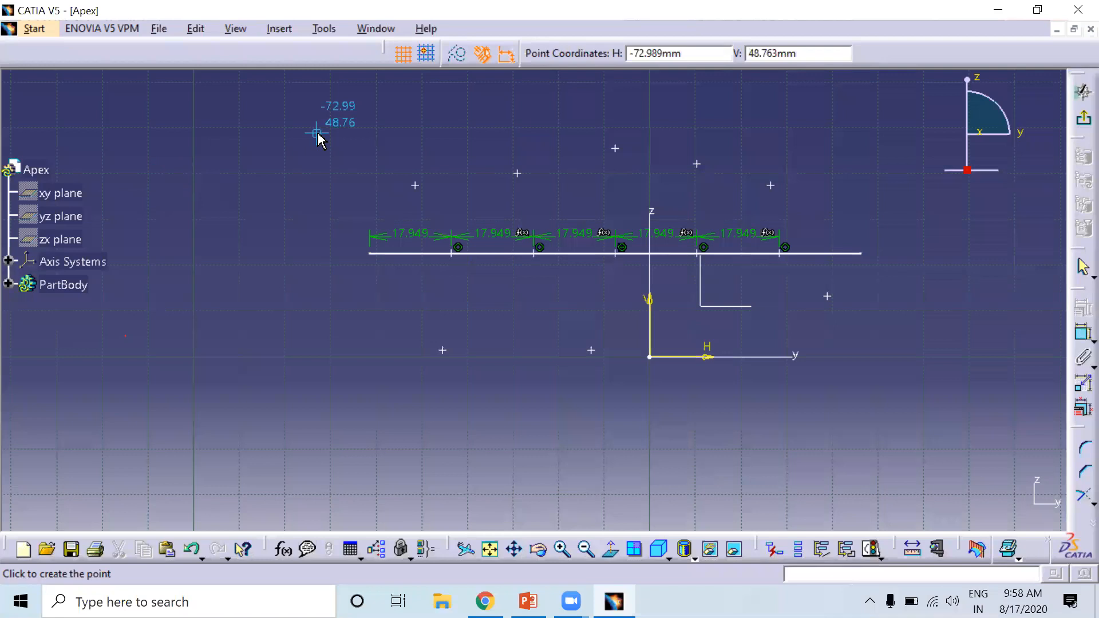
Step: Leave the point command and delete the horizontal line together with all the points
key("Escape")
left_click_drag(316, 134, 985, 470)
key("Delete")
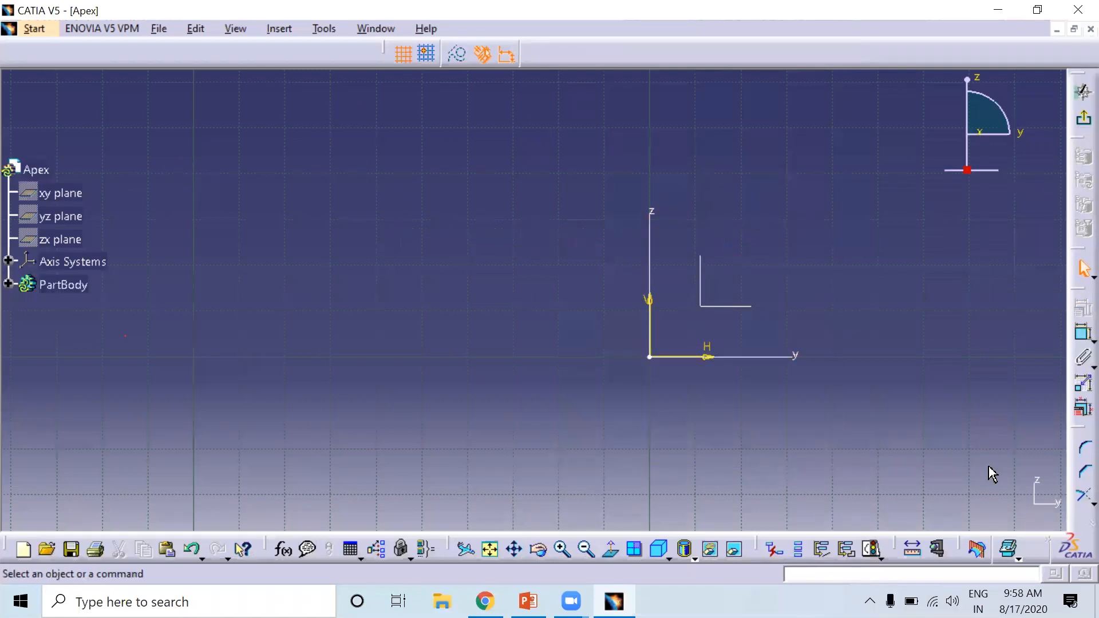
Step: Display the list of sketch profile commands and examine which ones are available
middle_click_drag(868, 338, 687, 339)
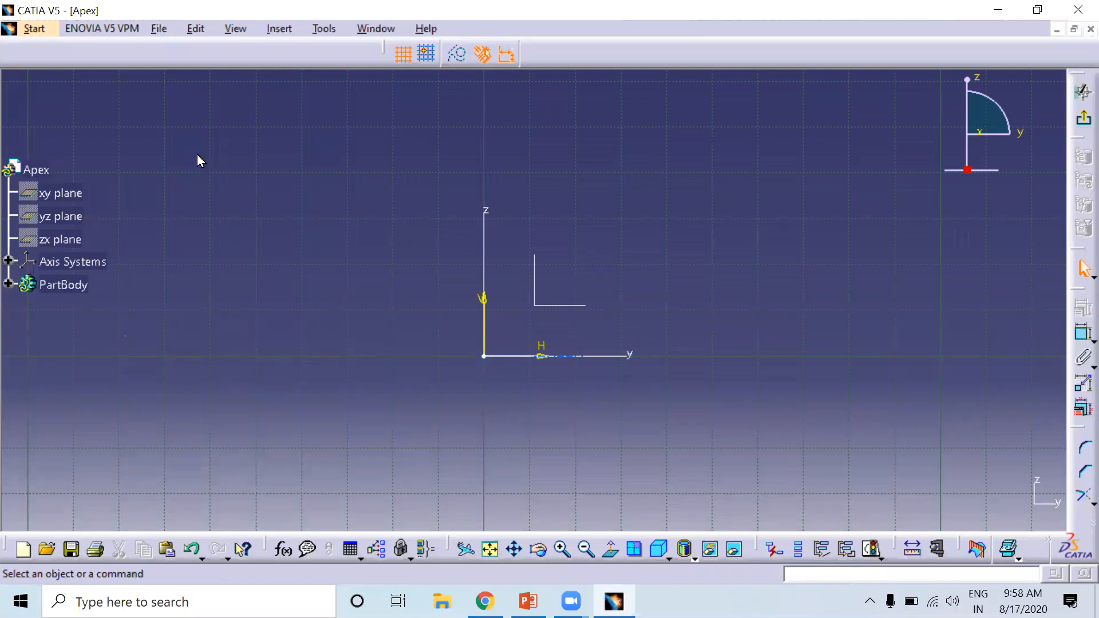
left_click(289, 30)
mouse_move(318, 90)
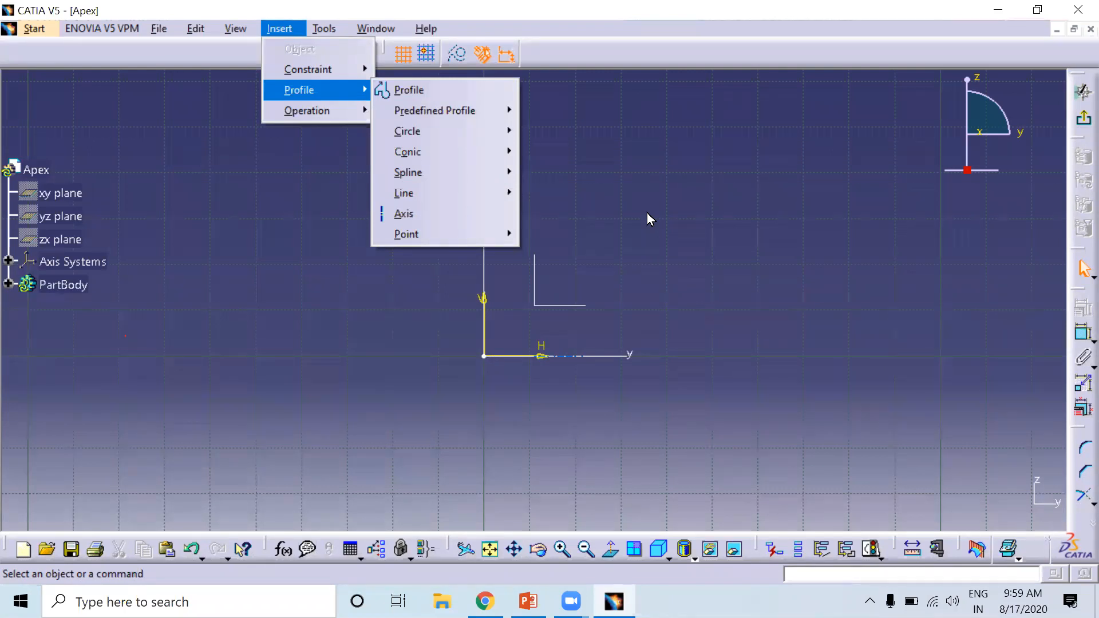
mouse_move(364, 68)
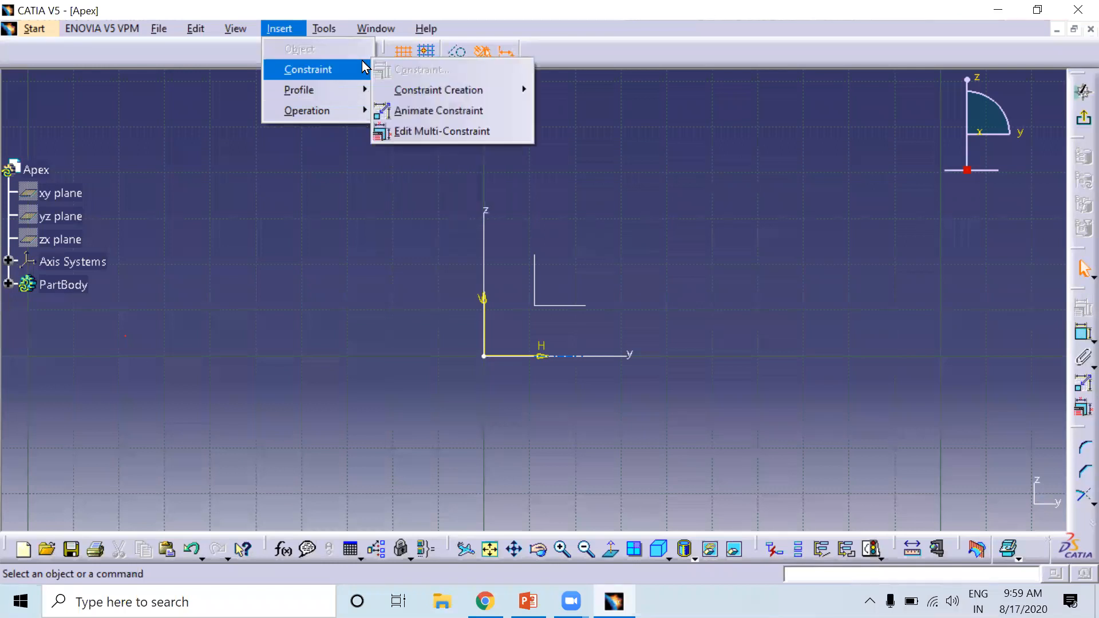
left_click(711, 190)
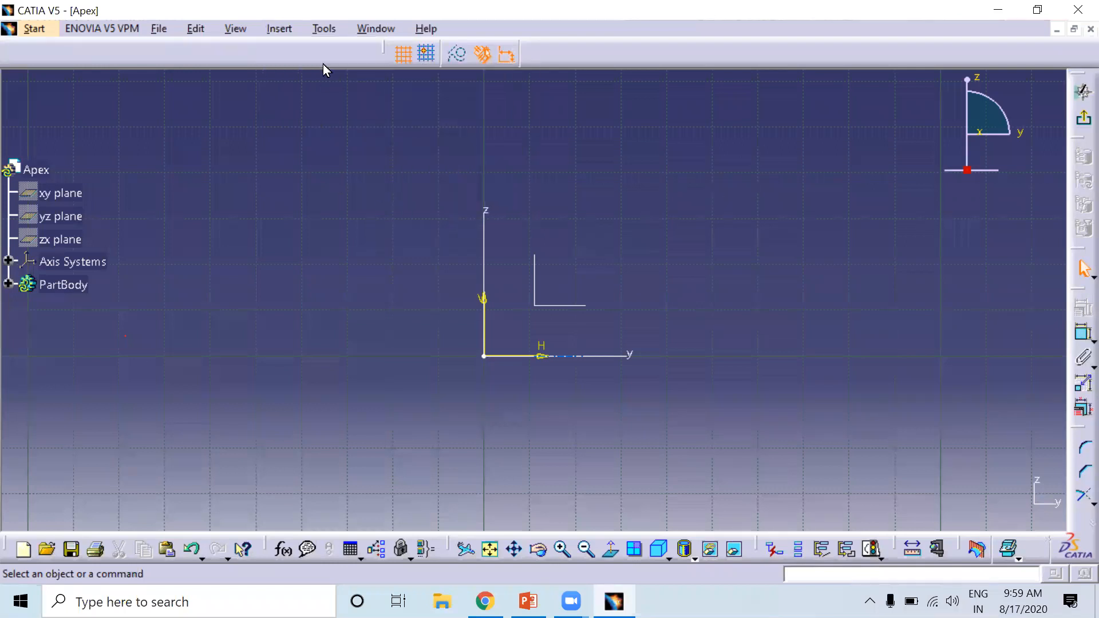
left_click(288, 34)
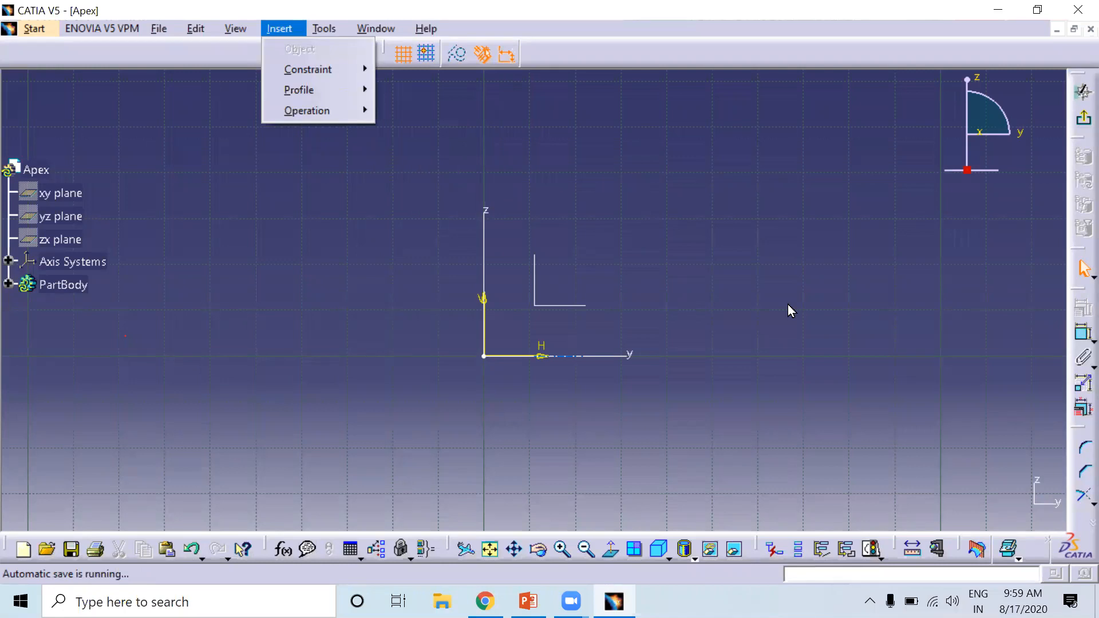
left_click(567, 277)
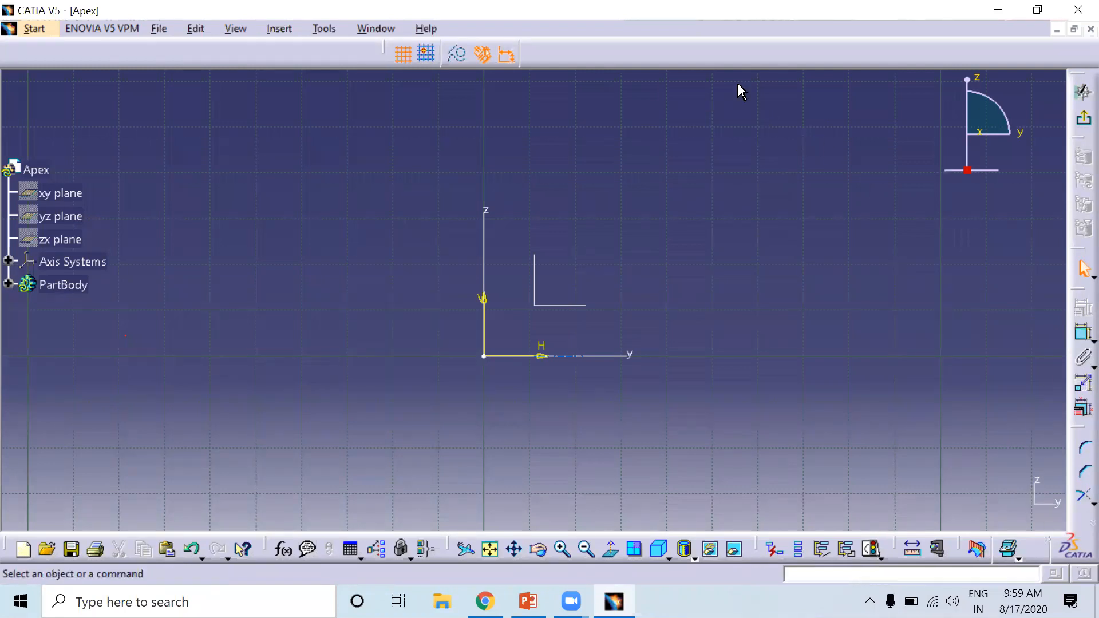
Step: Show the Profile toolbar and place it beside the specification tree
right_click(715, 52)
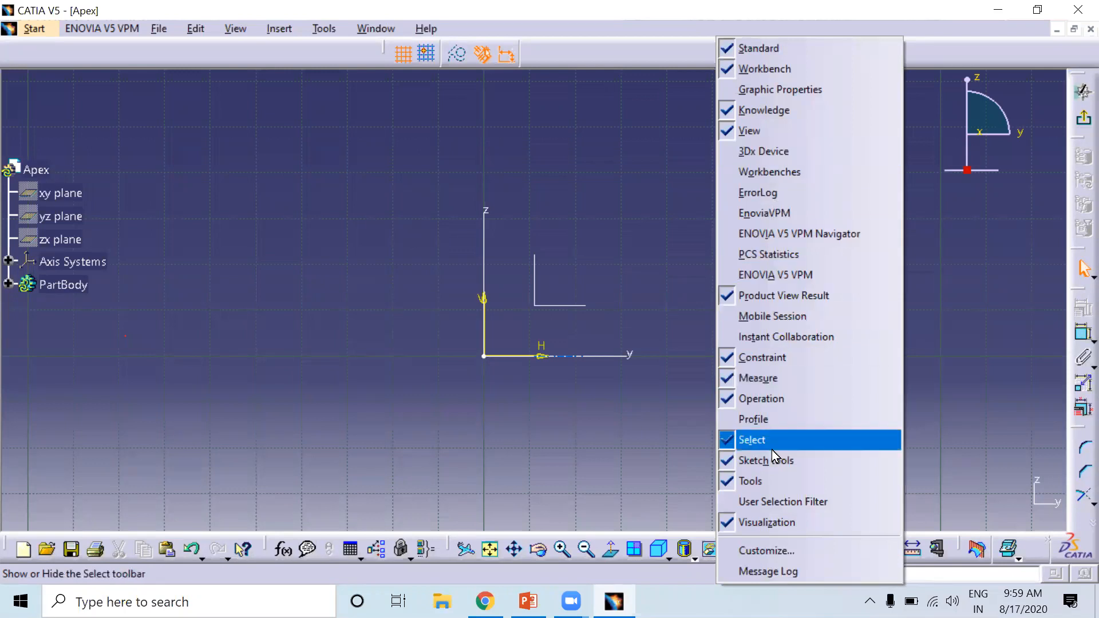
left_click(755, 420)
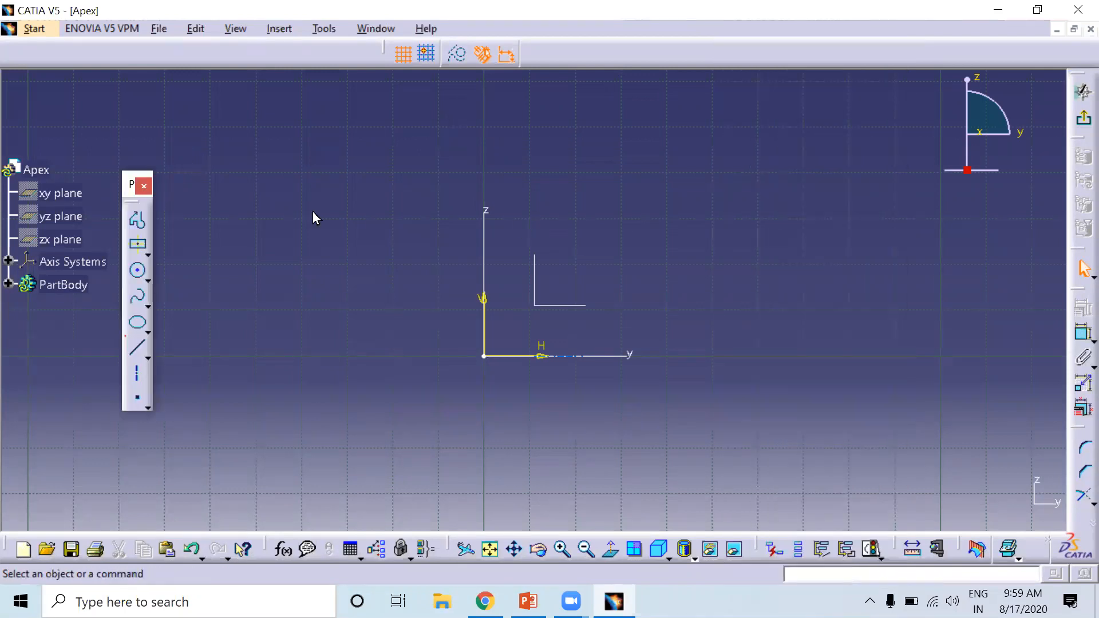
left_click_drag(235, 183, 240, 192)
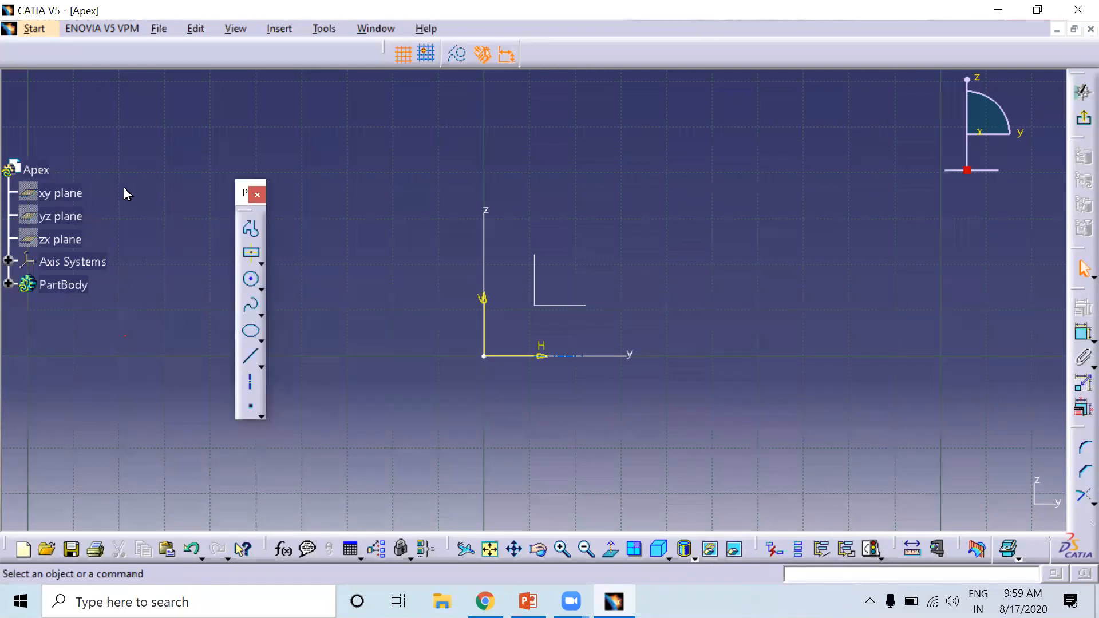
left_click_drag(246, 182, 127, 184)
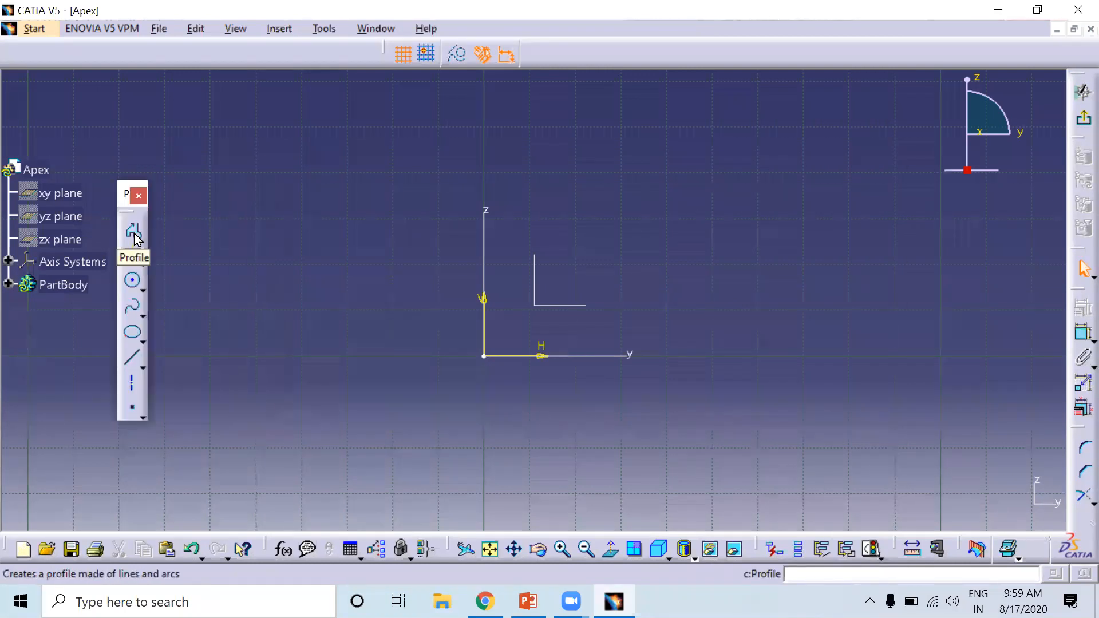
Step: Sketch a closed profile about 29 mm high from H 15.1, V 34.9 mm: two horizontal lines joined by a tangent arc and a vertical line
left_click(134, 233)
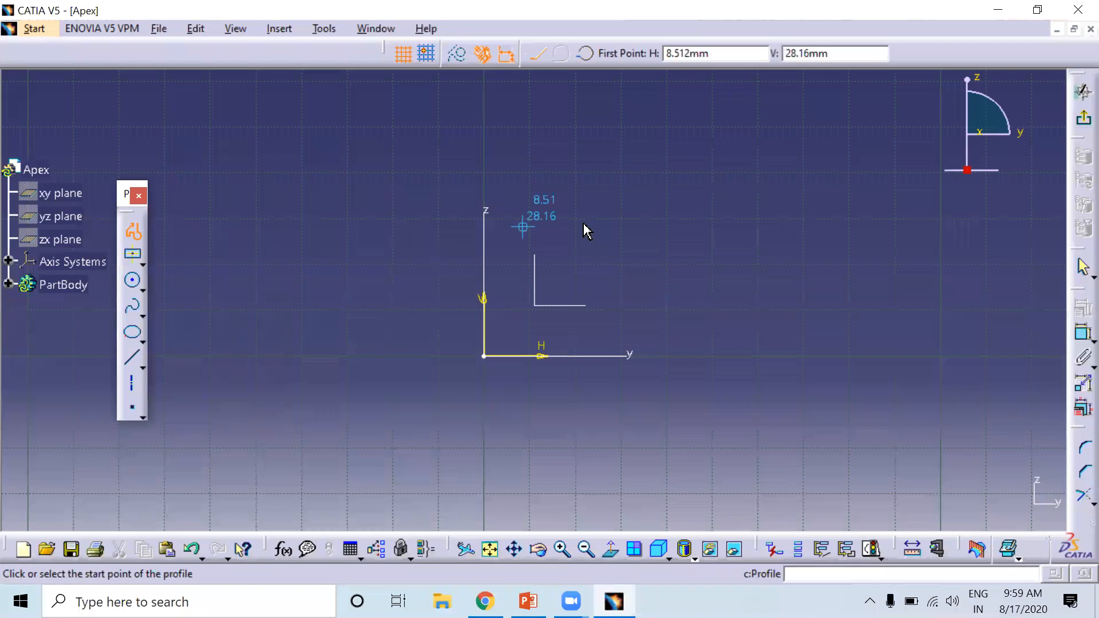
left_click(553, 196)
left_click_drag(827, 196, 863, 274)
left_click(828, 329)
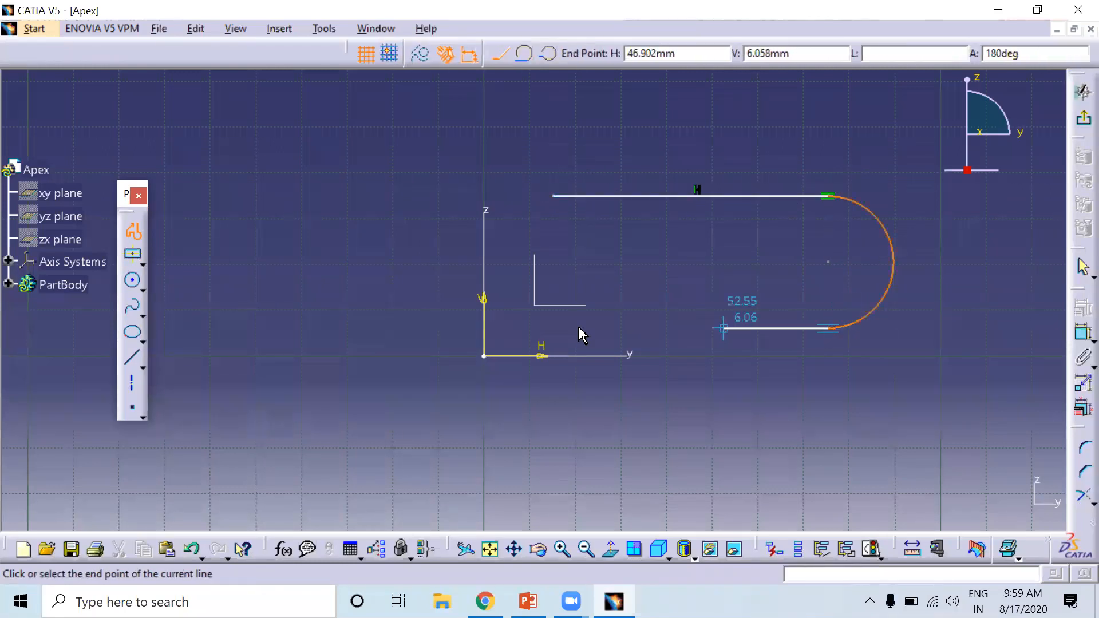
left_click(552, 329)
left_click(553, 196)
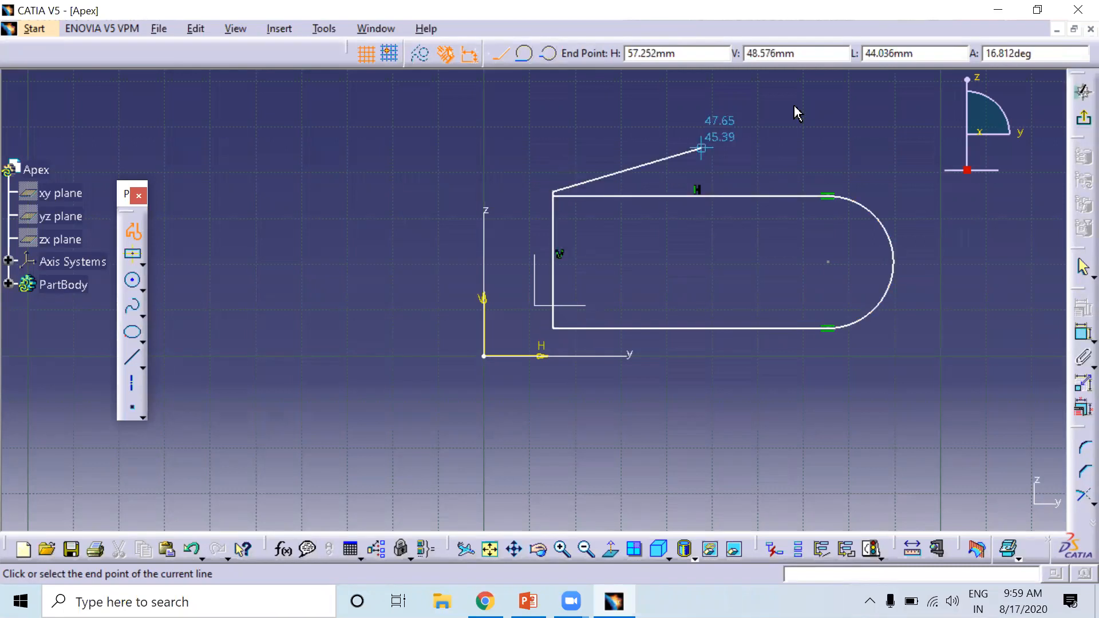
key("ctrl+z")
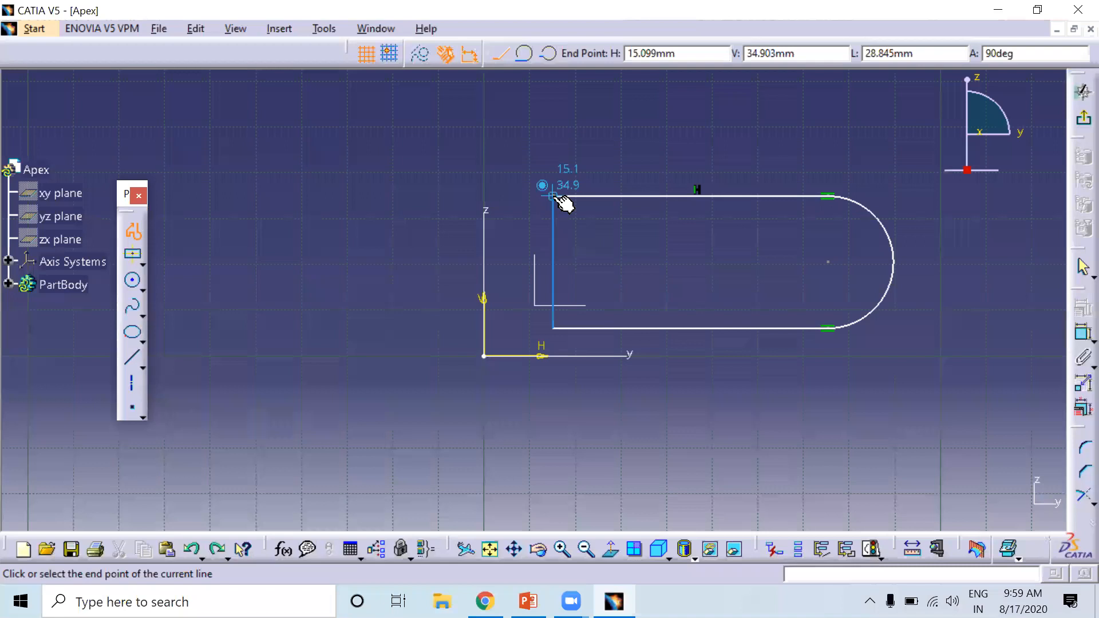
left_click(553, 197)
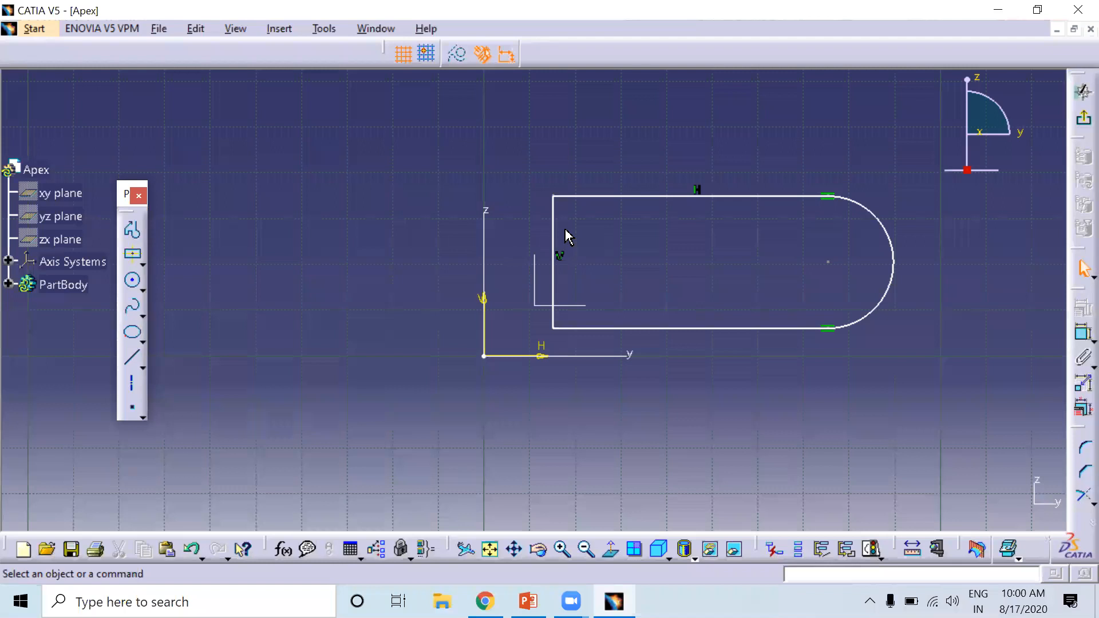
Step: Reshape the unconstrained profile by moving its top line, its bottom line and its upper corner on the vertical edge
left_click_drag(618, 197, 618, 171)
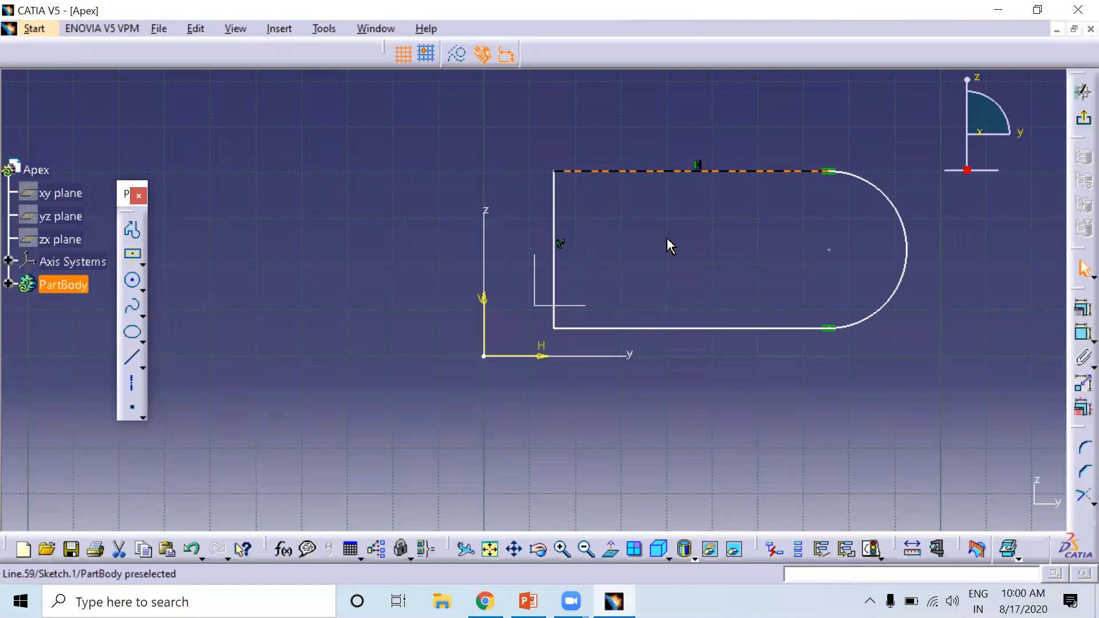
left_click_drag(698, 329, 765, 307)
left_click(756, 325)
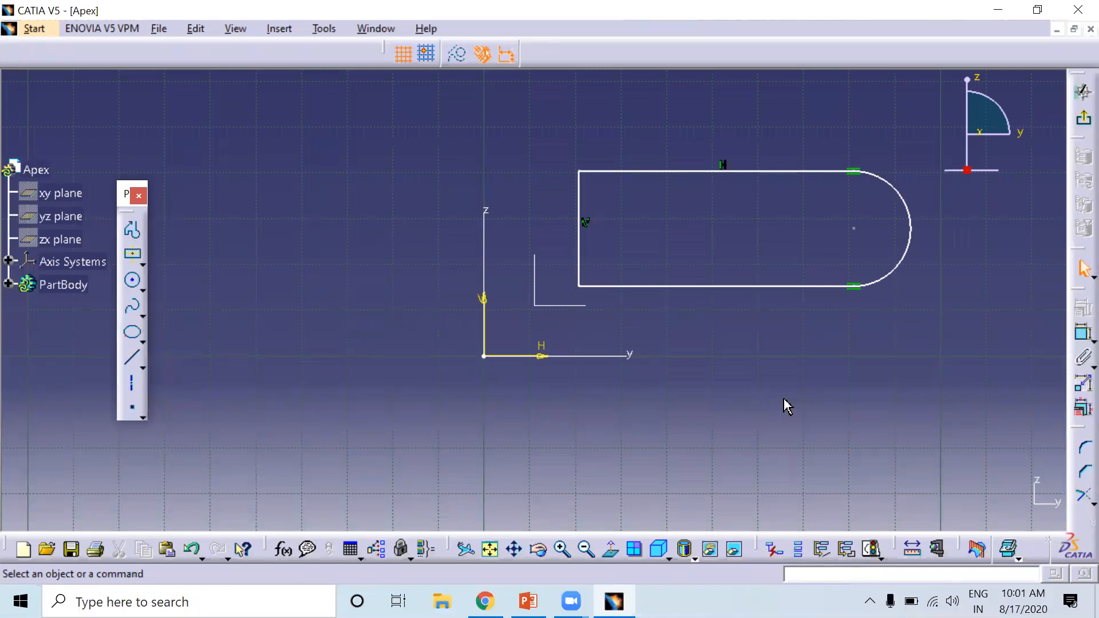
mouse_move(580, 171)
left_mouse_down()
mouse_move(567, 131)
mouse_move(575, 142)
mouse_move(564, 139)
left_mouse_up()
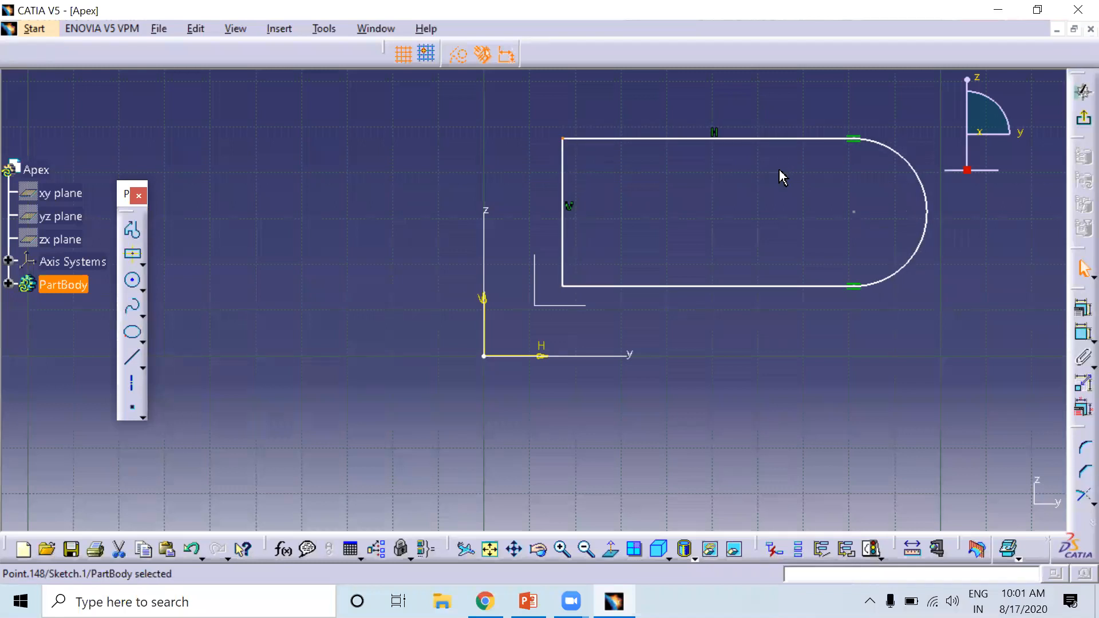
left_click(775, 178)
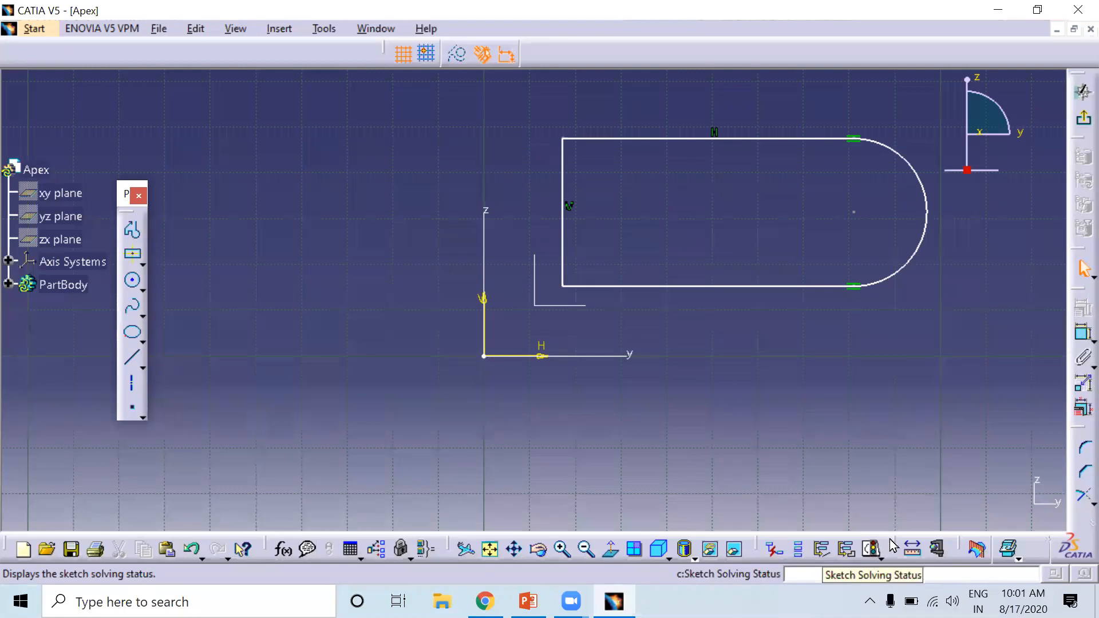
Step: Check the sketch solving status, and shift the profile's vertical edge slightly toward the arc
left_click(873, 551)
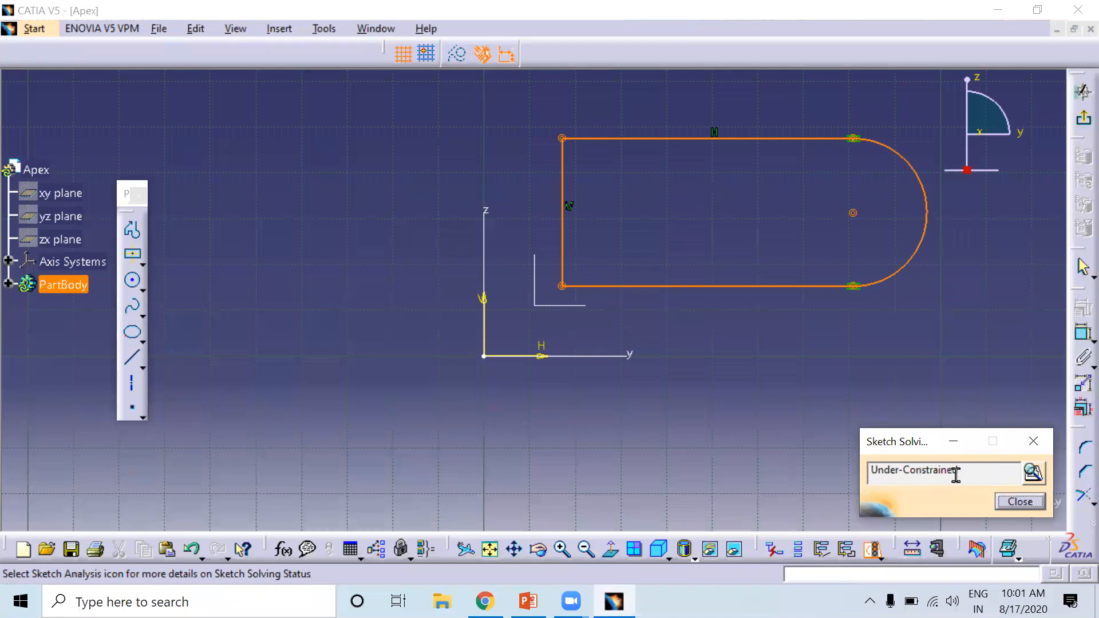
left_click(1020, 502)
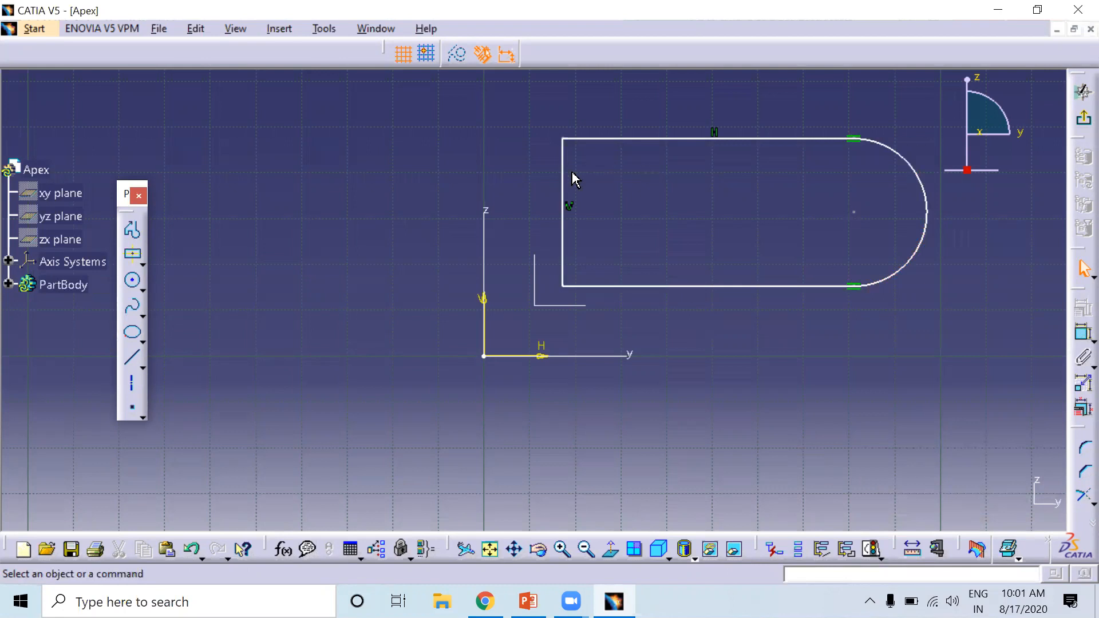
mouse_move(569, 174)
left_mouse_down()
mouse_move(635, 164)
mouse_move(587, 166)
left_mouse_up()
left_click(711, 169)
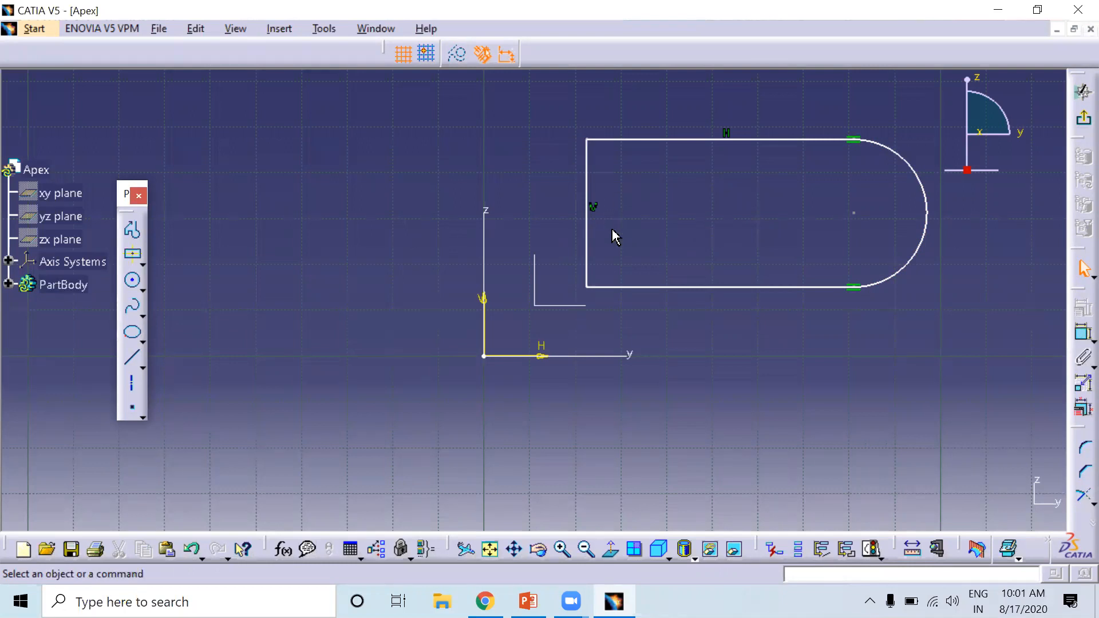
Step: Constrain the distance between the profile's vertical edge and the vertical axis to 20 mm
left_click(1073, 339)
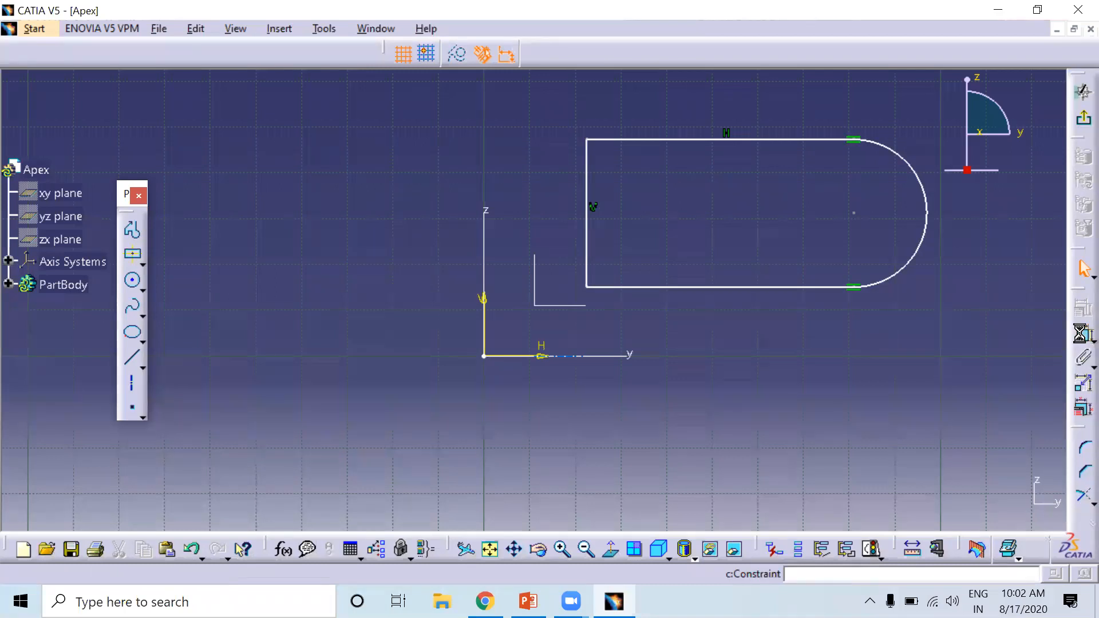
left_click(589, 281)
left_click(485, 309)
left_click(512, 174)
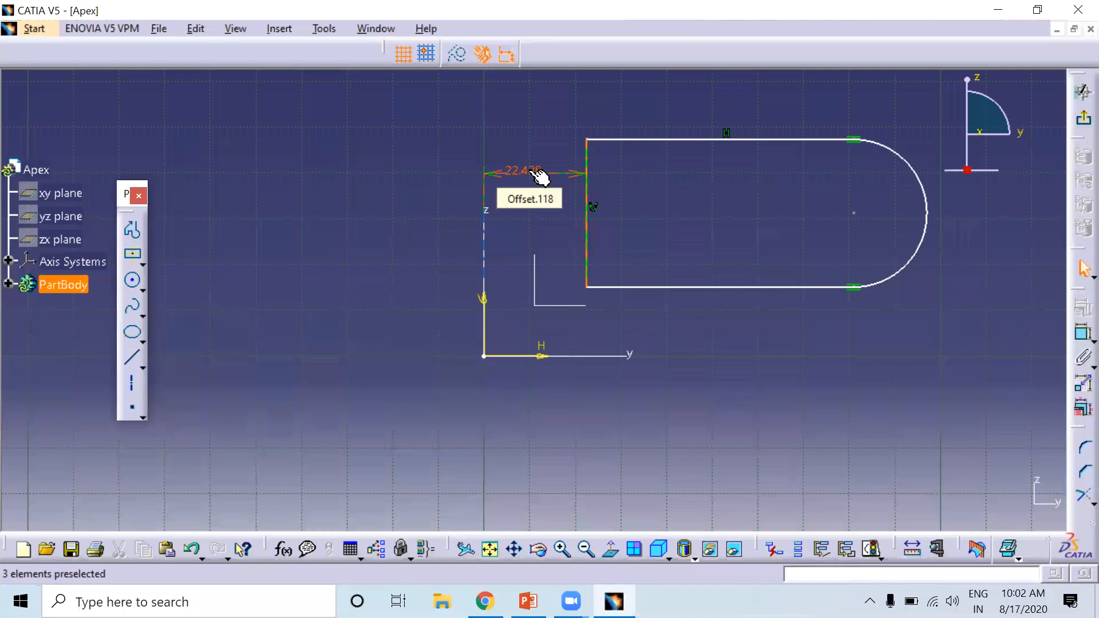
double_click(534, 178)
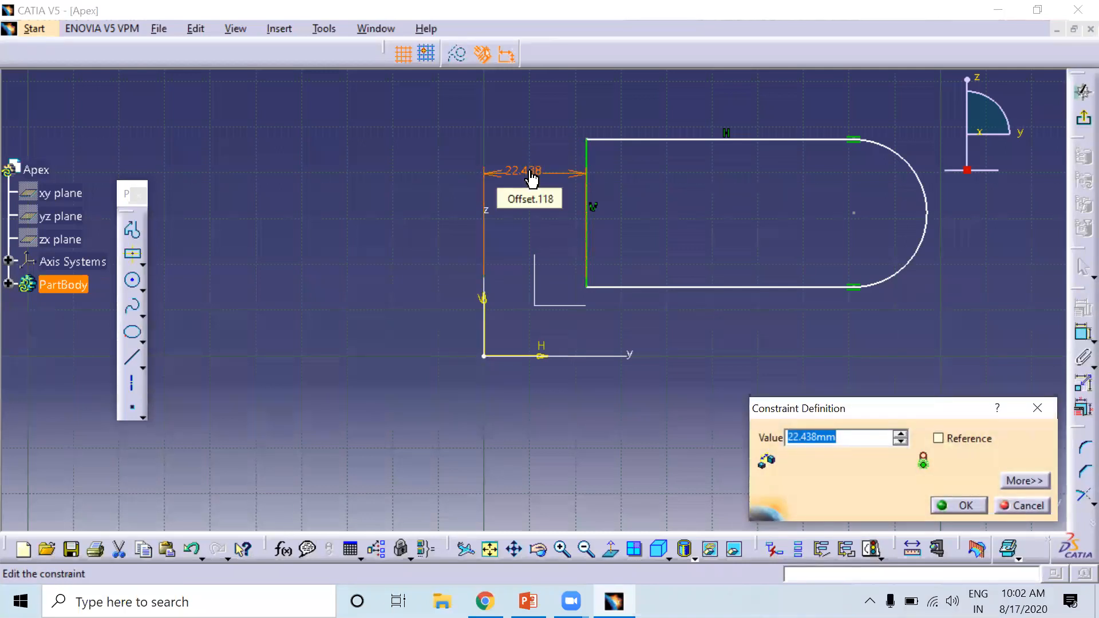
type("20")
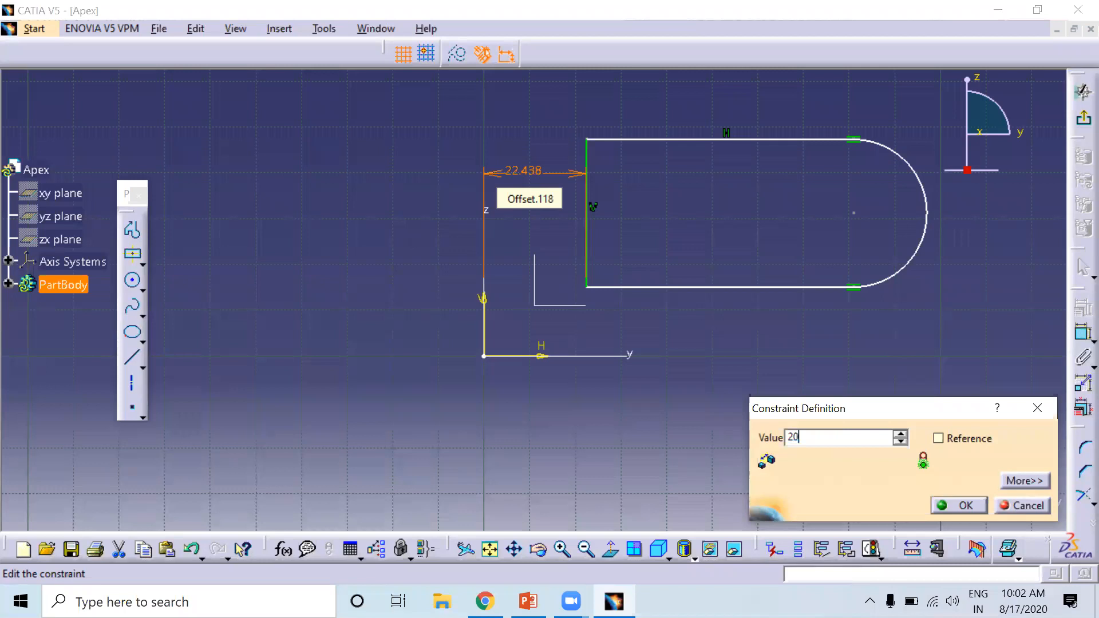
key("Return")
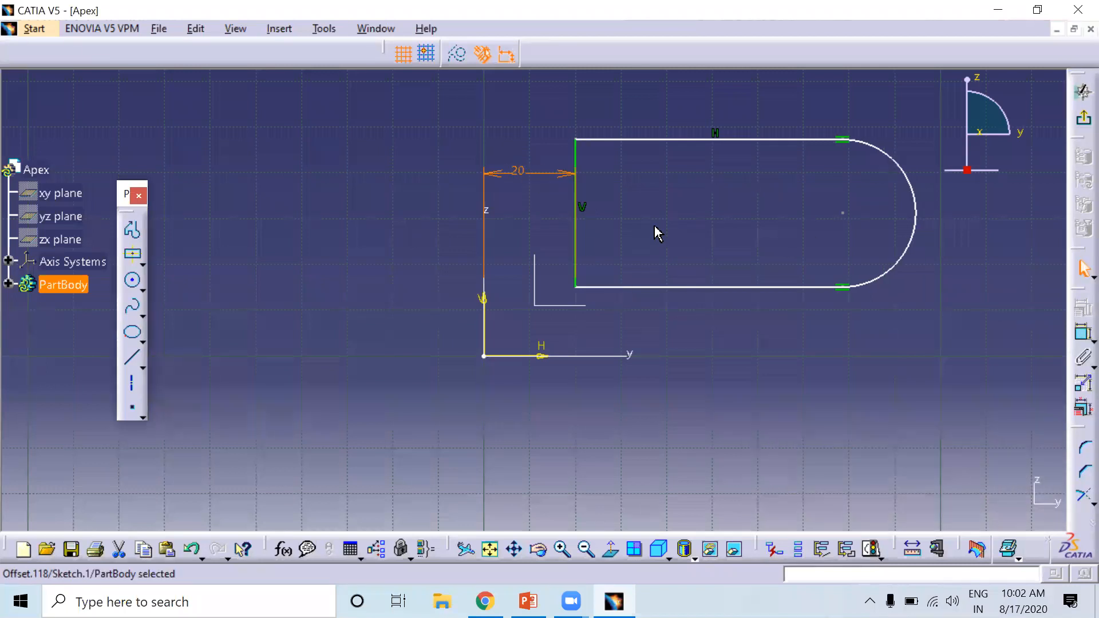
left_click(805, 237)
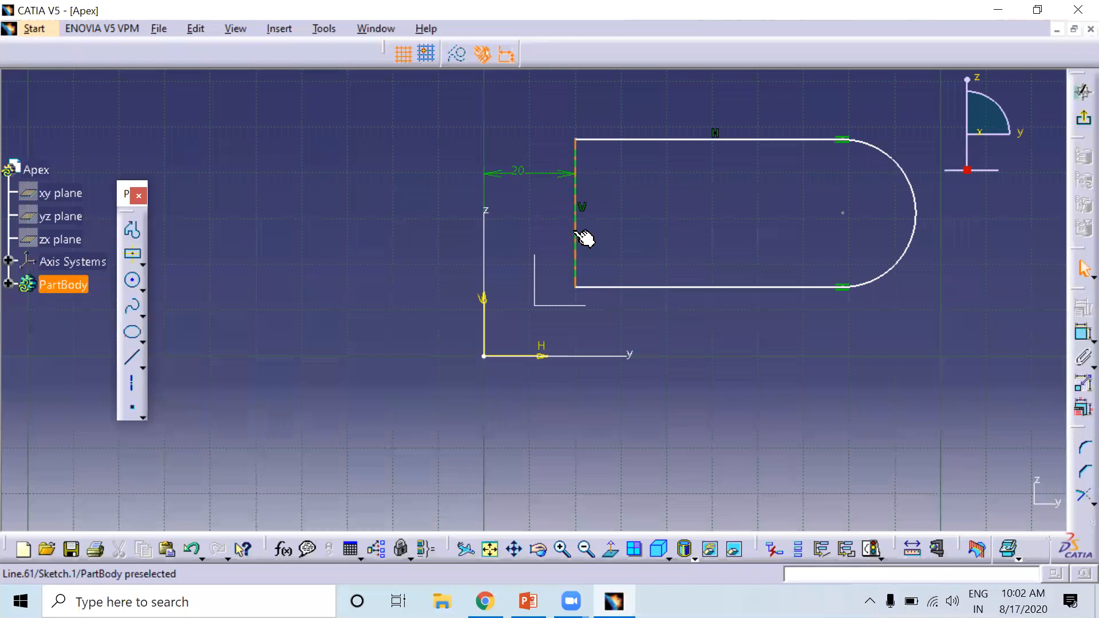
Step: Move the profile upward by its vertical edge to test its remaining vertical freedom
left_click_drag(579, 237, 575, 207)
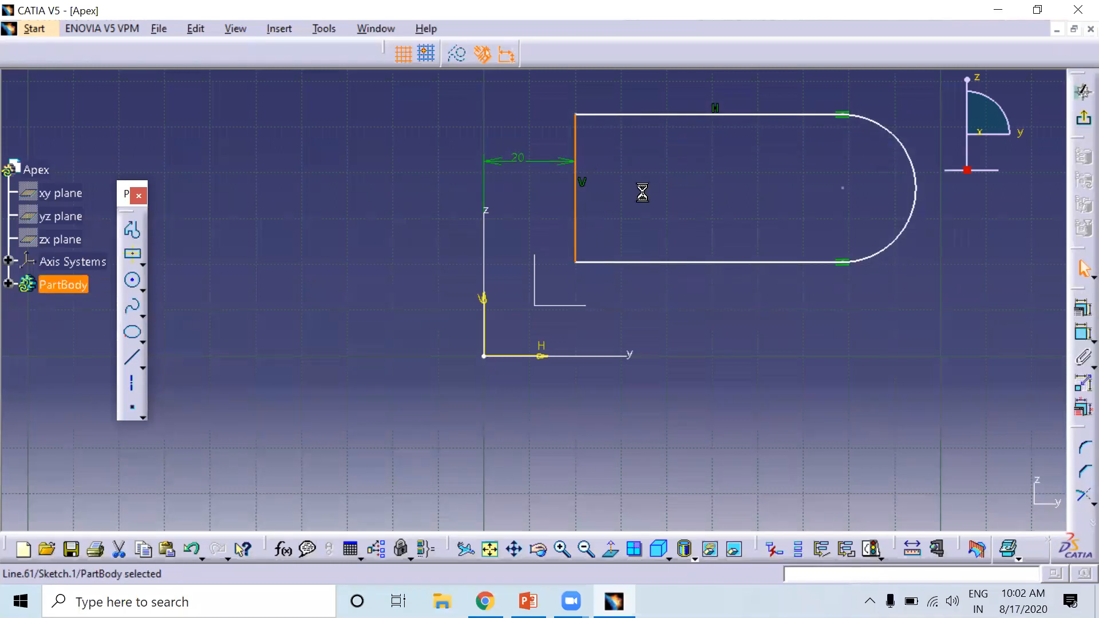
left_click(663, 208)
left_click(658, 262)
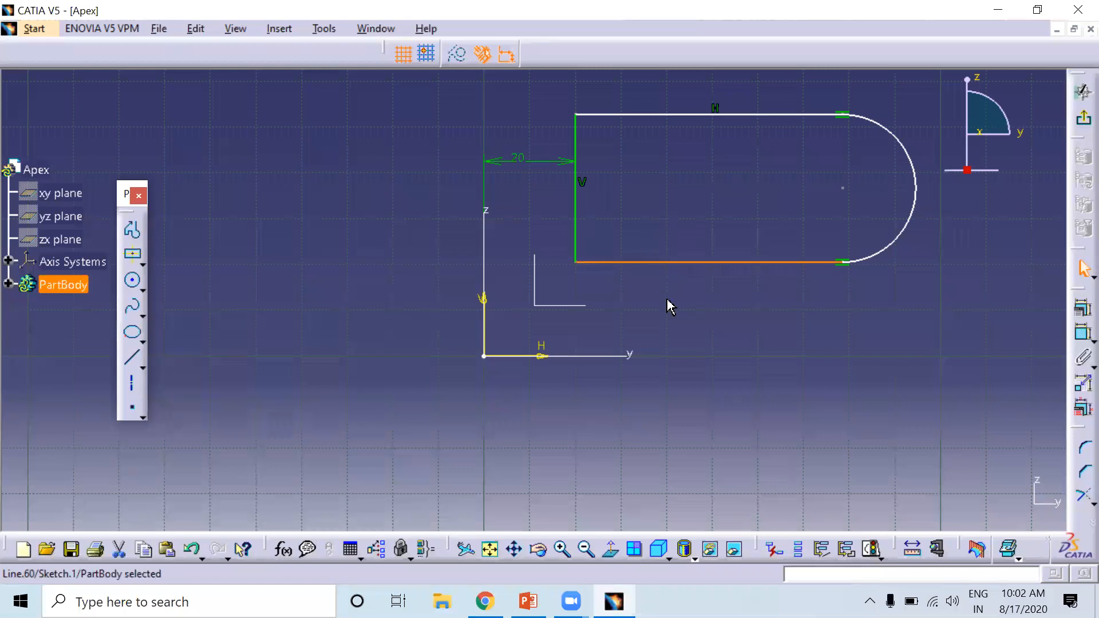
left_click(970, 311)
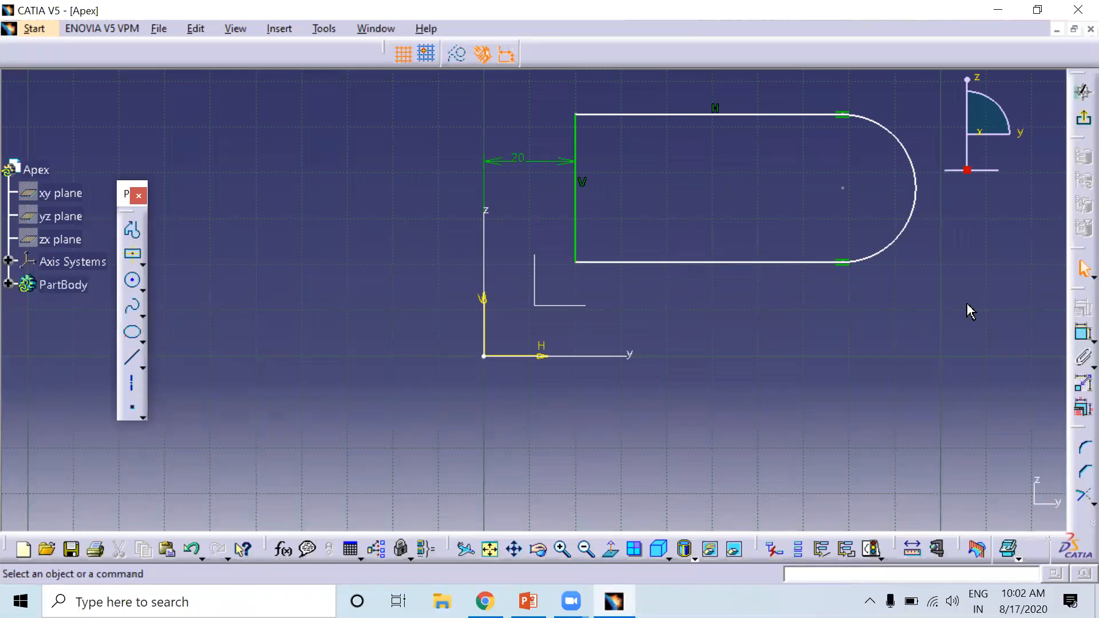
Step: Constrain the distance between the profile's bottom line and the horizontal axis to 20 mm
left_click(1076, 337)
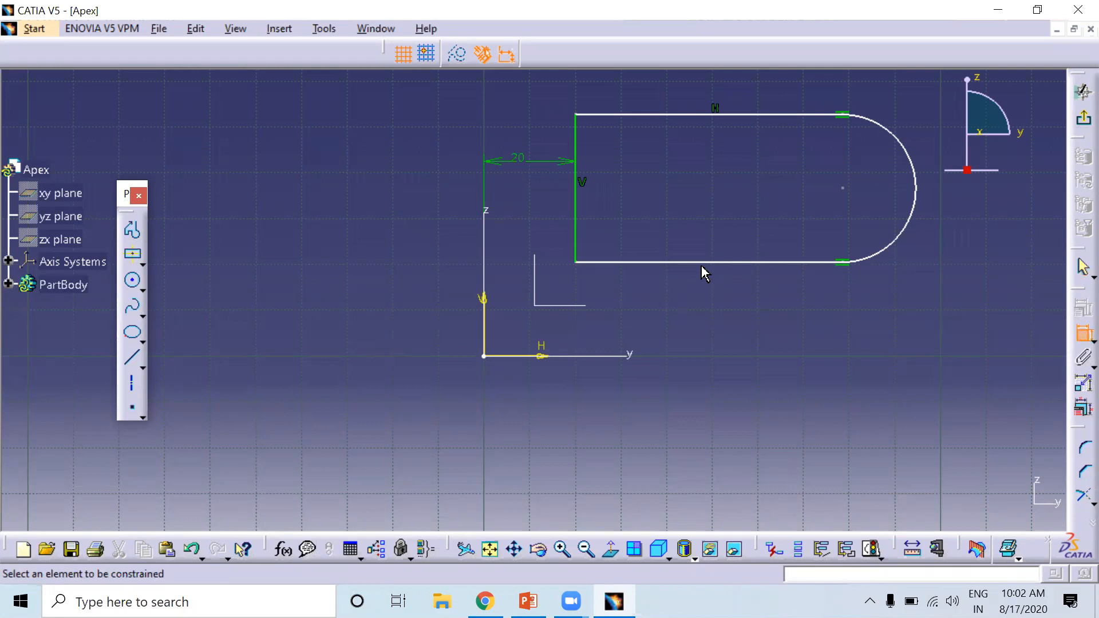
left_click(703, 263)
left_click(544, 356)
left_click(686, 323)
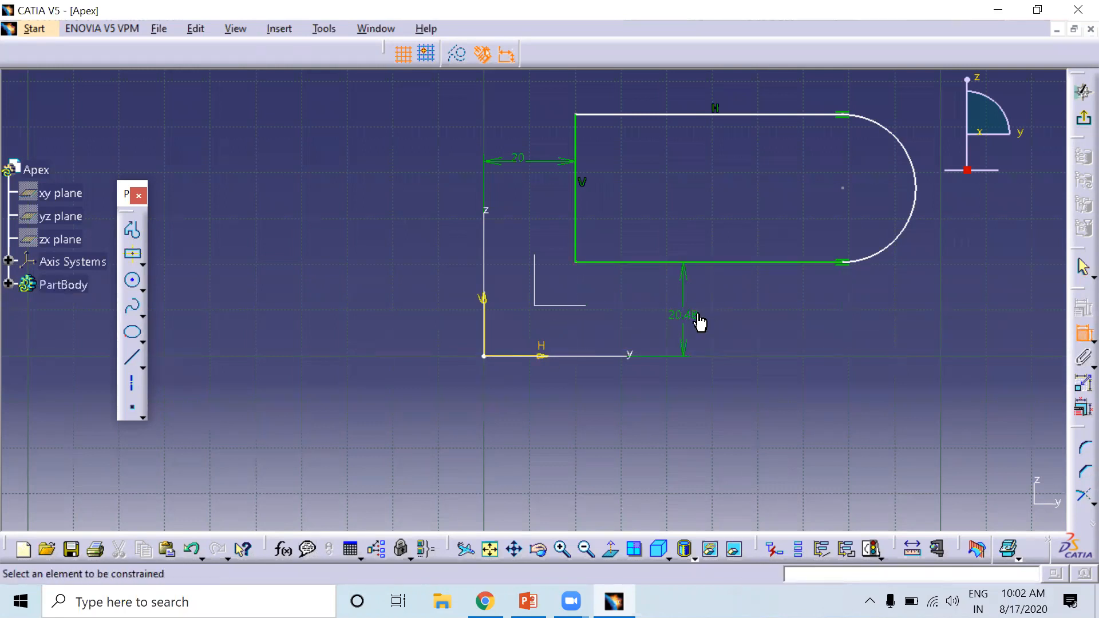
double_click(699, 322)
type("20")
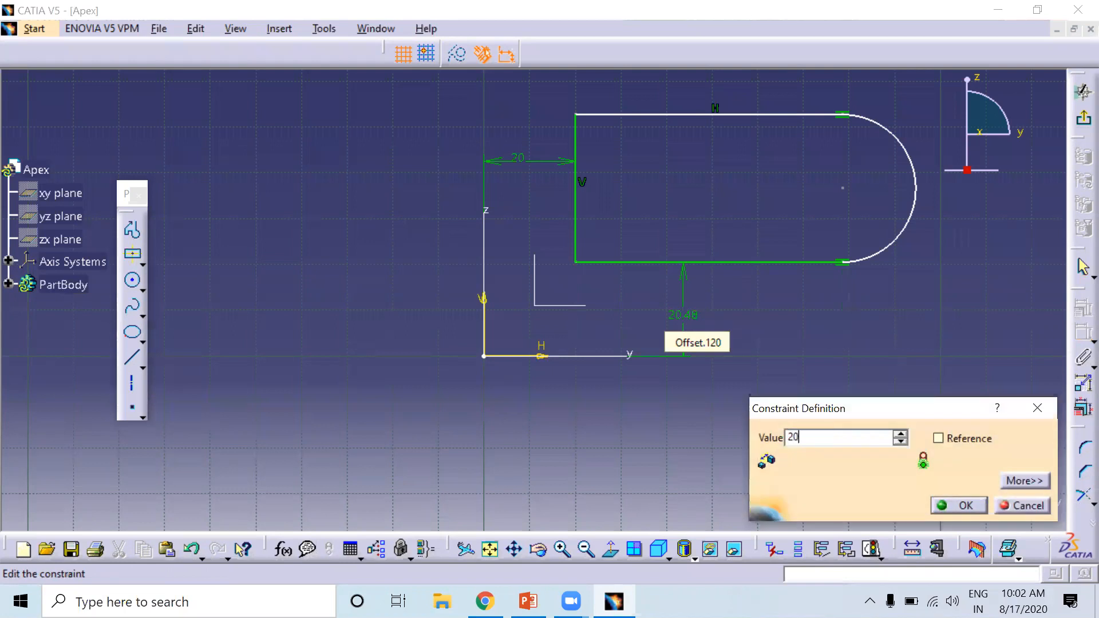
key("Return")
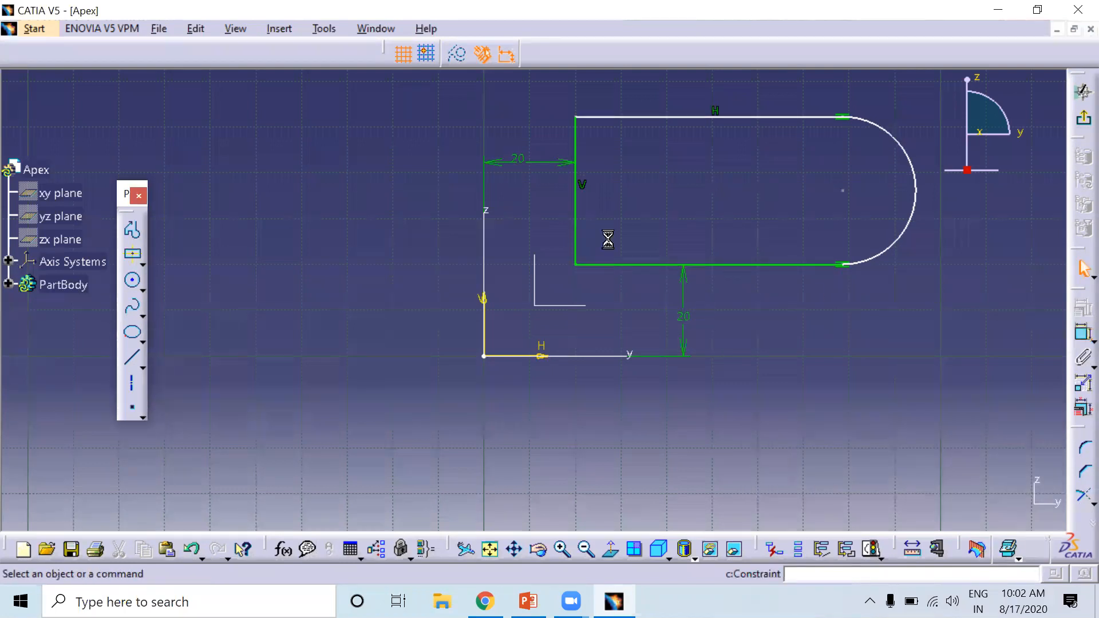
Step: Test the profile's remaining freedom by moving its free top line toward the vertical axis, shortening the straight sides
left_click(582, 212)
left_click(630, 264)
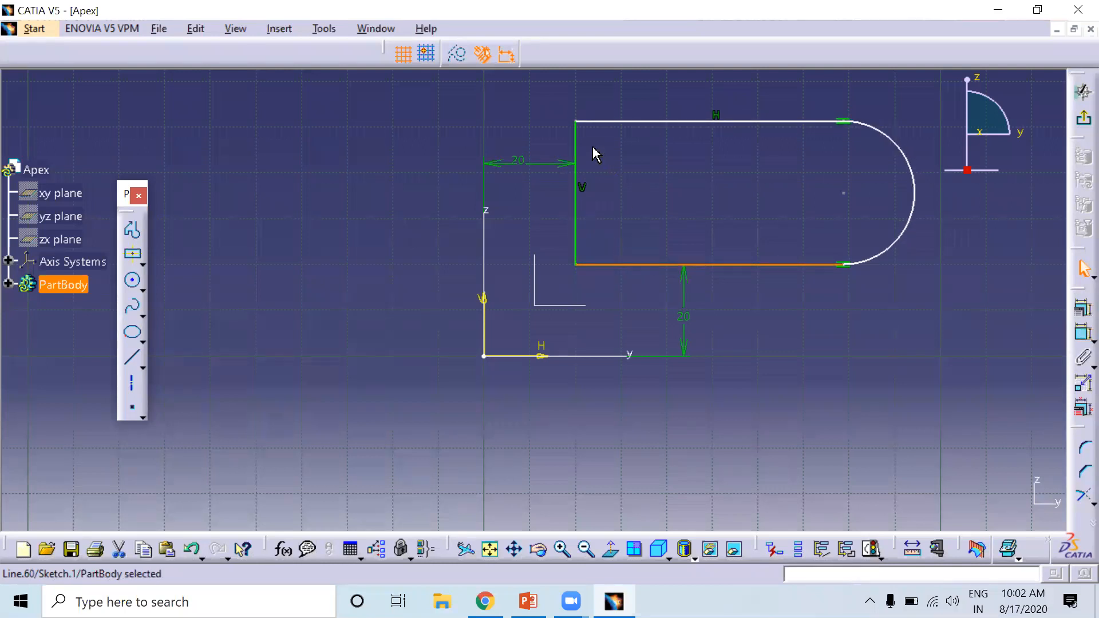
left_click_drag(595, 119, 555, 127)
left_click(798, 191)
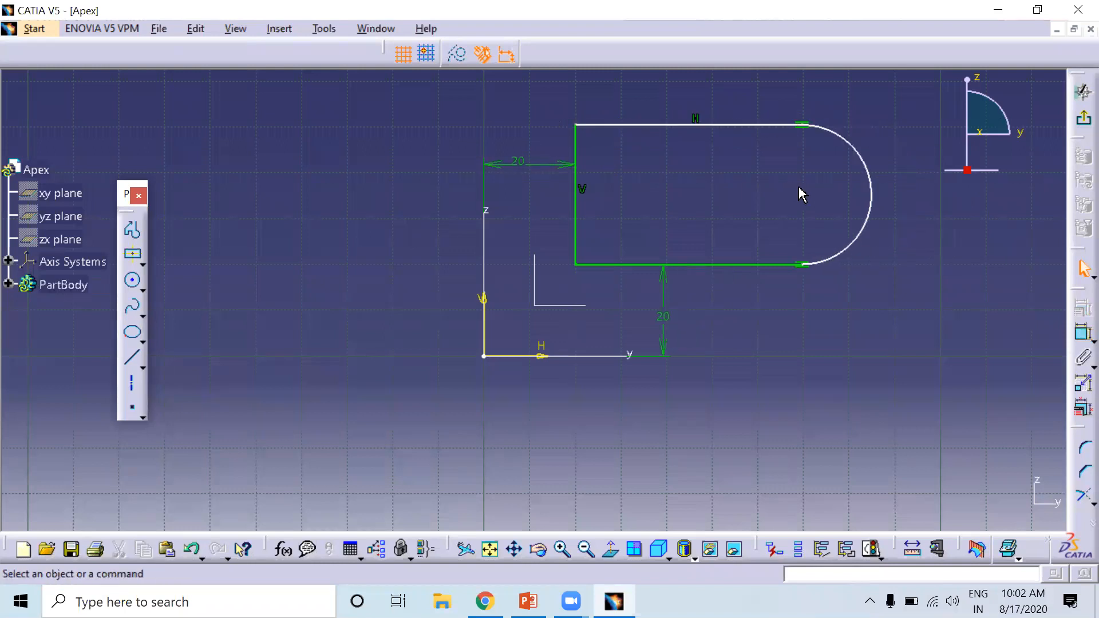
Step: Constrain the length of the profile's top line to 50 mm
left_click(1075, 336)
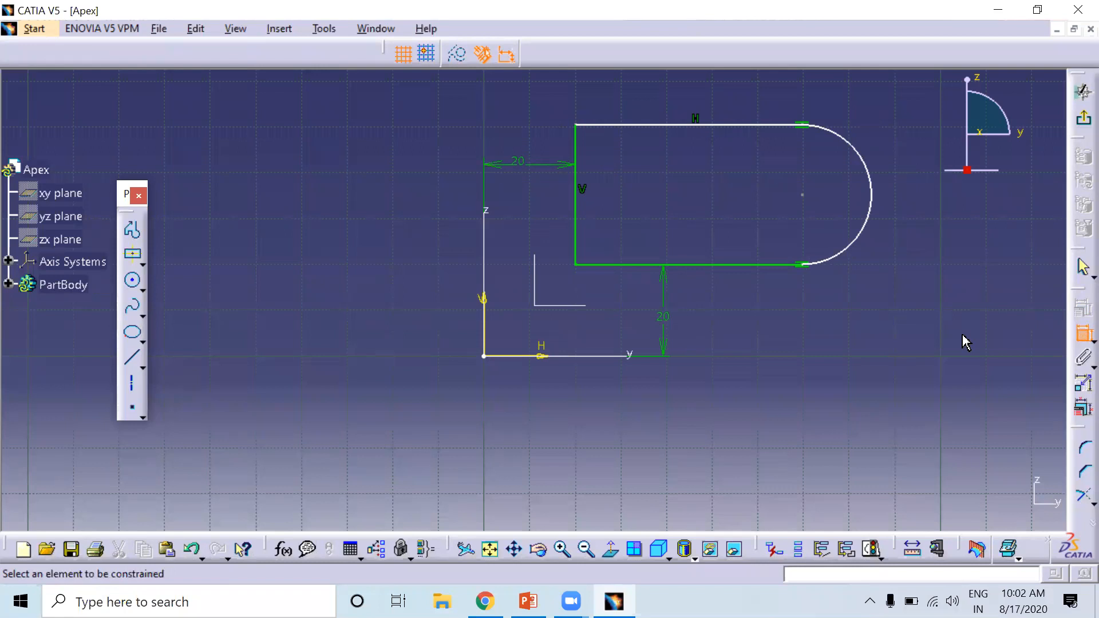
left_click(696, 125)
left_click(698, 105)
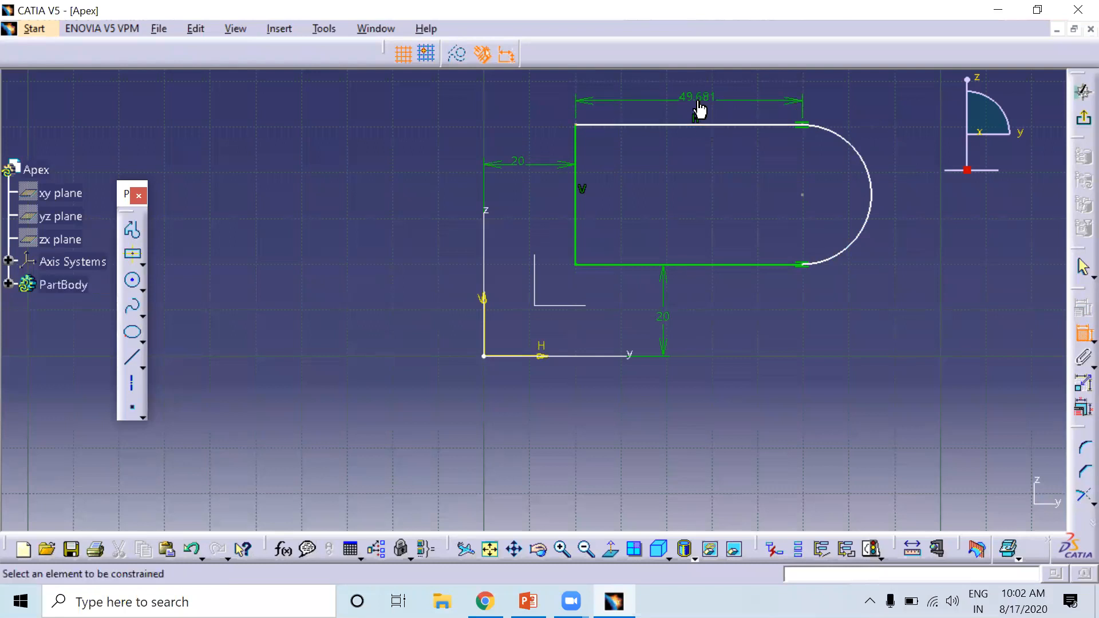
double_click(698, 104)
type("5")
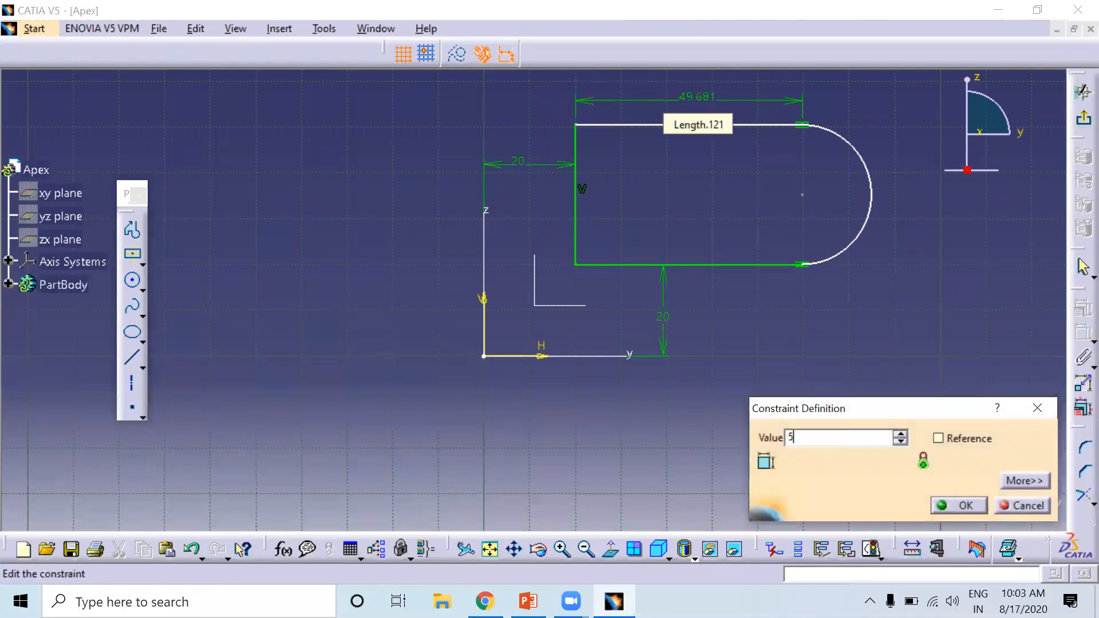
type("0")
key("Return")
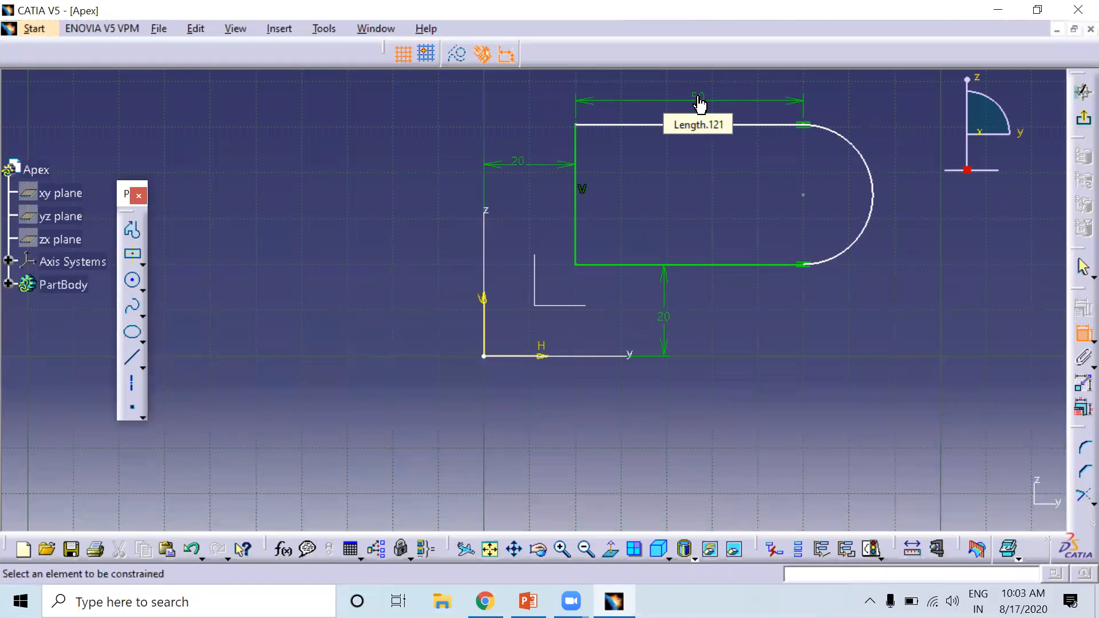
Step: Constrain the radius of the profile's end arc to 10 mm
left_click(866, 162)
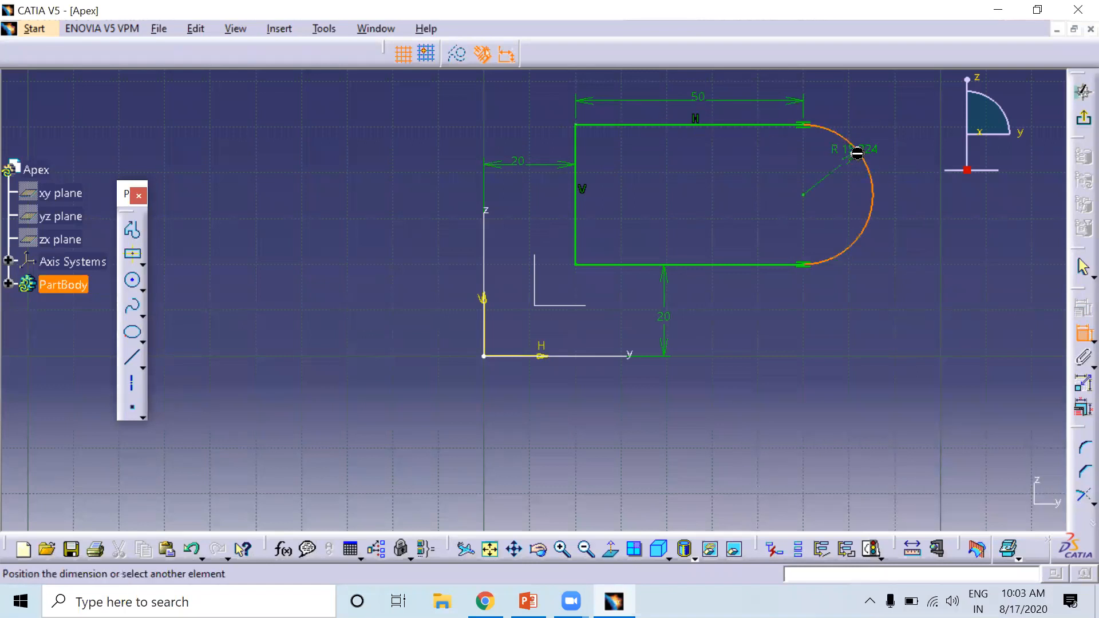
left_click(896, 143)
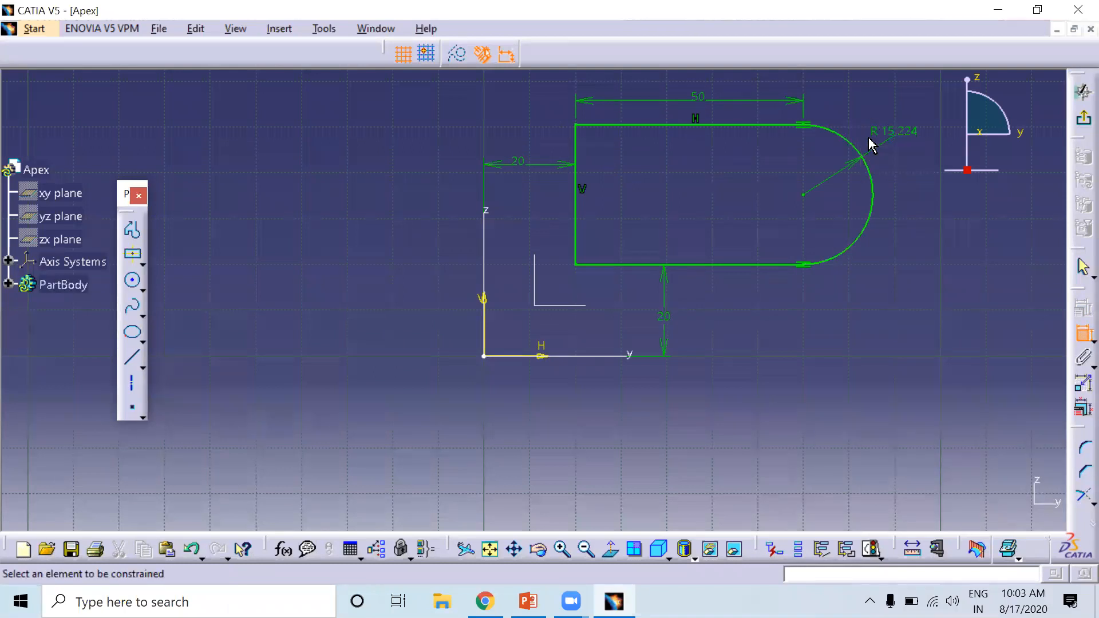
double_click(890, 131)
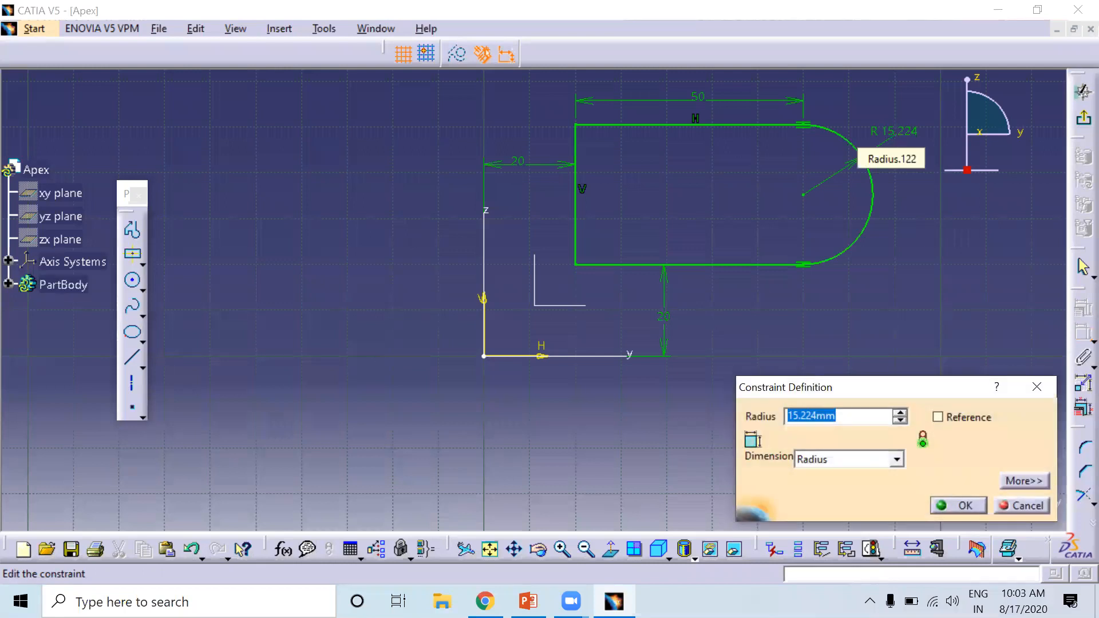
type("10")
key("Return")
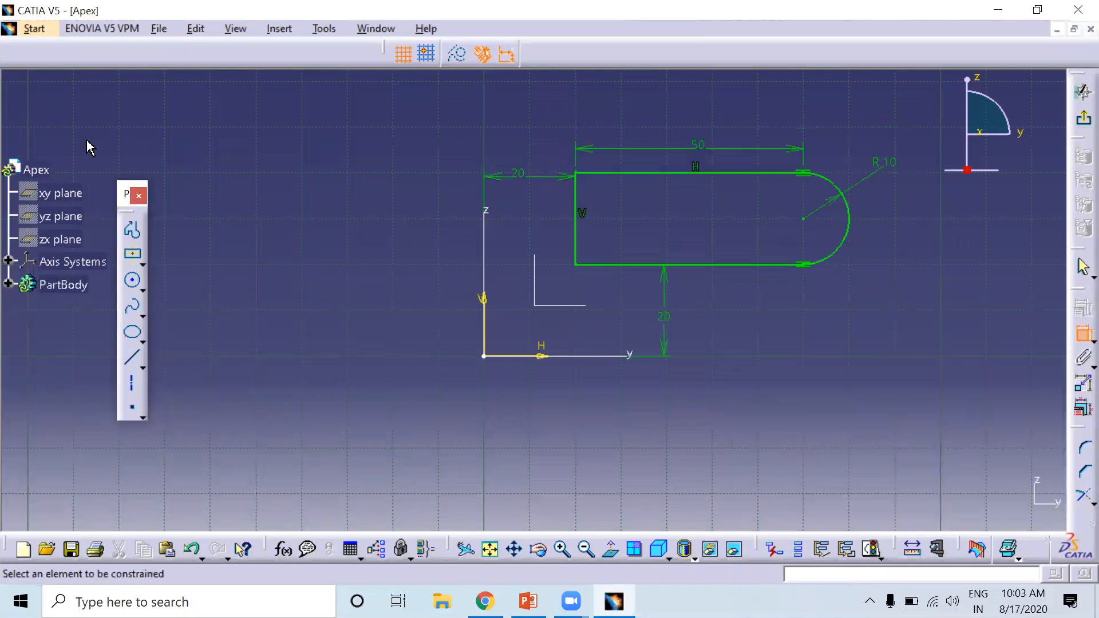
Step: Sketch a circle about 31 mm in diameter, centred just left of the vertical axis near the origin
left_click(132, 280)
left_click(430, 335)
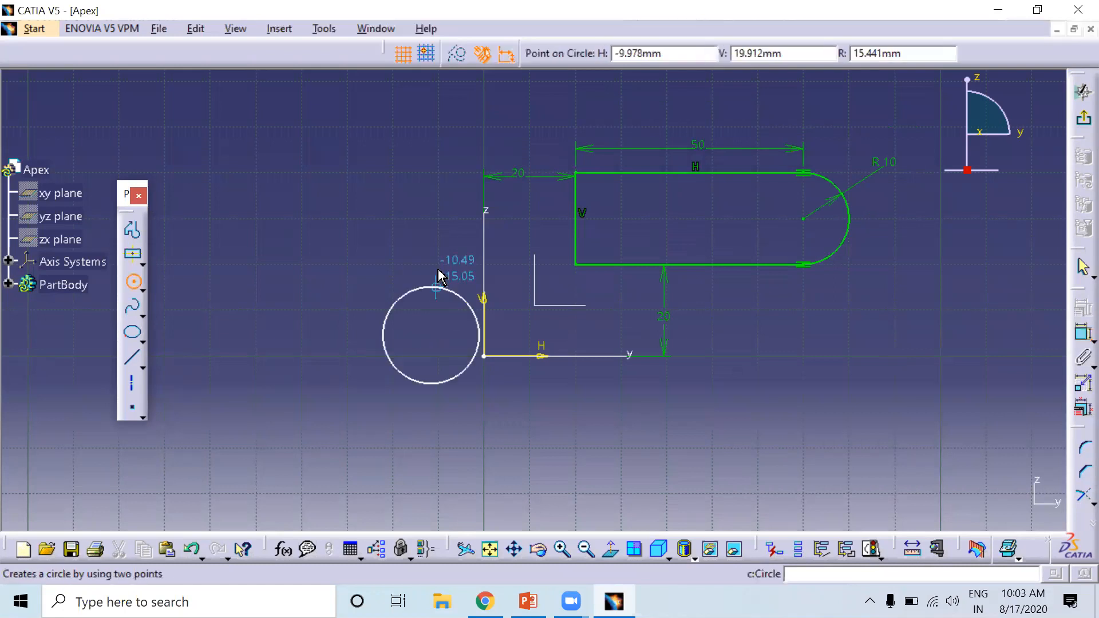
left_click(432, 265)
Step: Dimension the circle's diameter, and delete the circle together with that dimension
left_click(1084, 334)
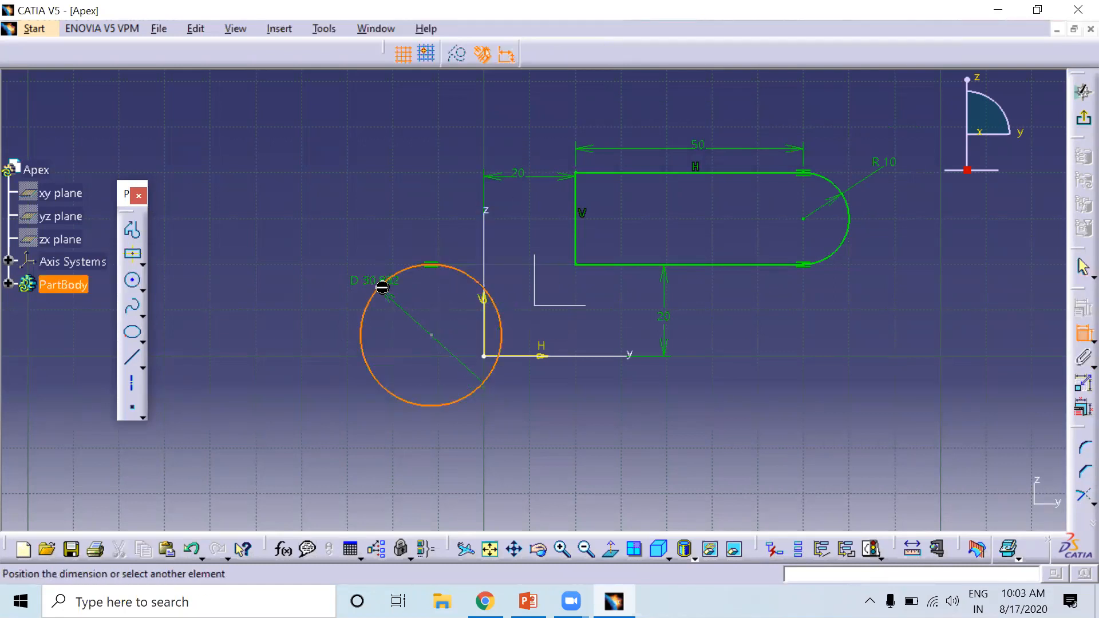
left_click(300, 254)
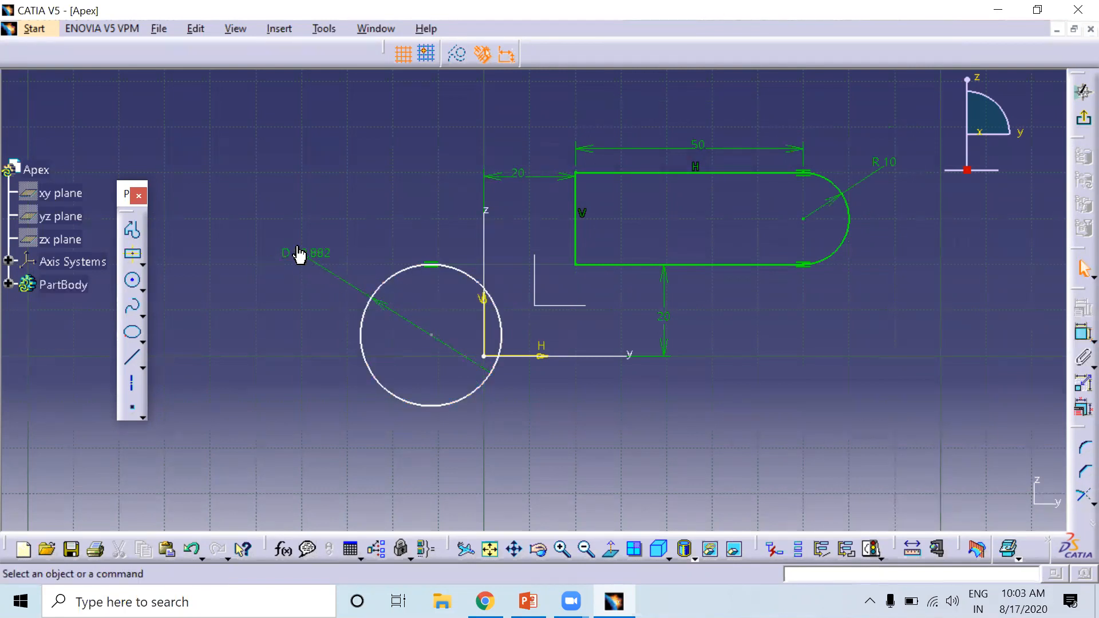
left_click_drag(460, 422, 518, 475)
key("Delete")
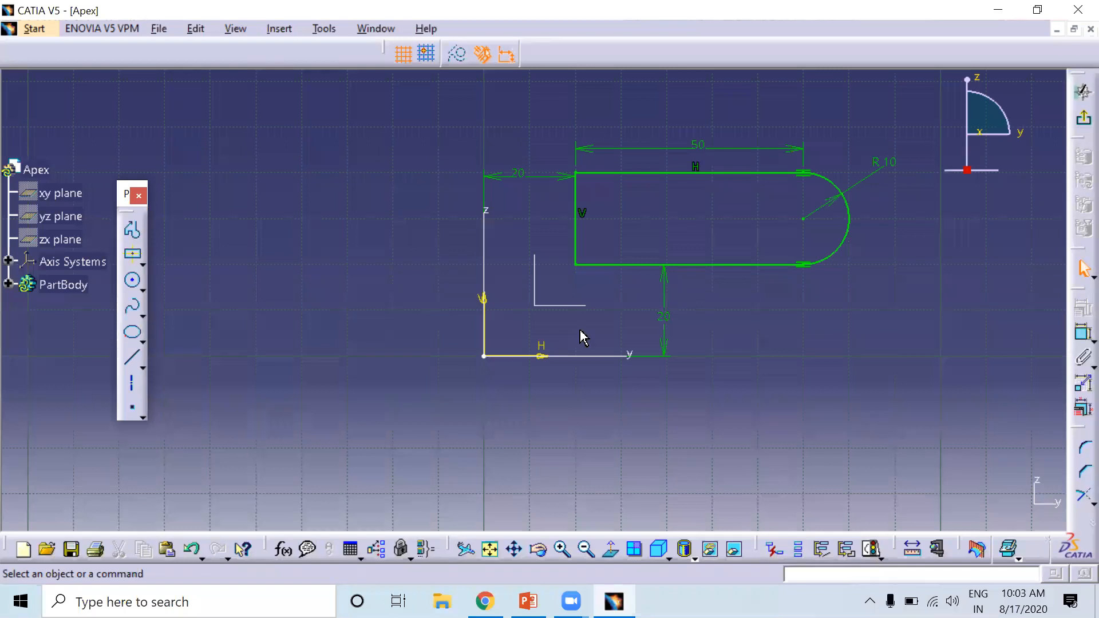
Step: Check which constraint types the Constraint Definition offers for the profile's selected lines, and accept its existing Length, Horizontal and Vertical settings
mouse_move(461, 128)
left_mouse_down()
mouse_move(839, 346)
mouse_move(824, 355)
left_mouse_up()
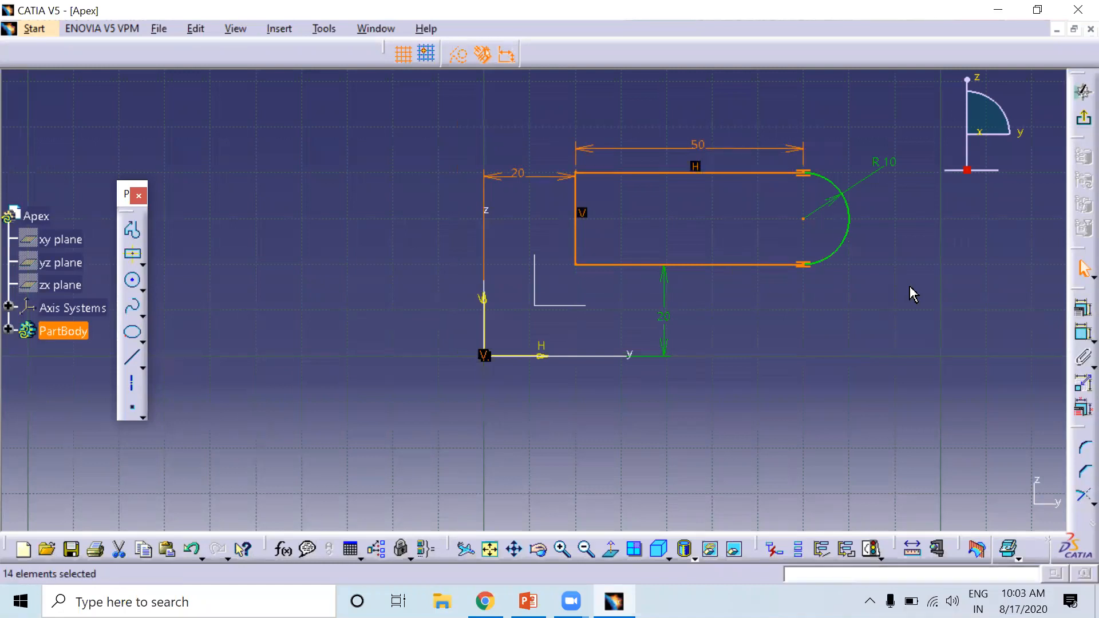
left_click(1080, 309)
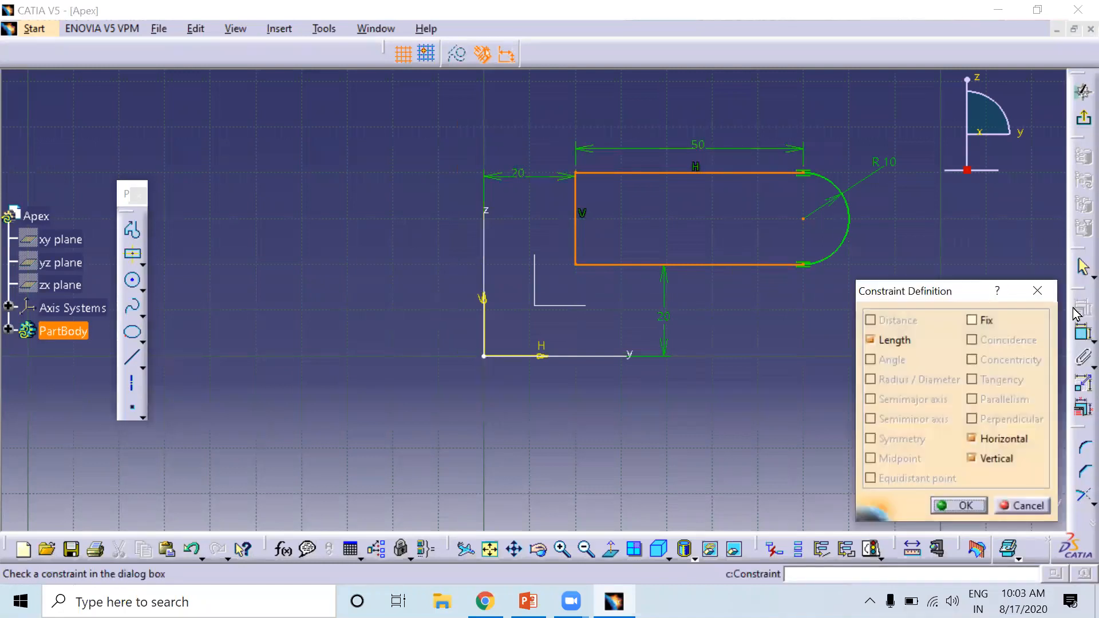
left_click_drag(952, 299, 874, 225)
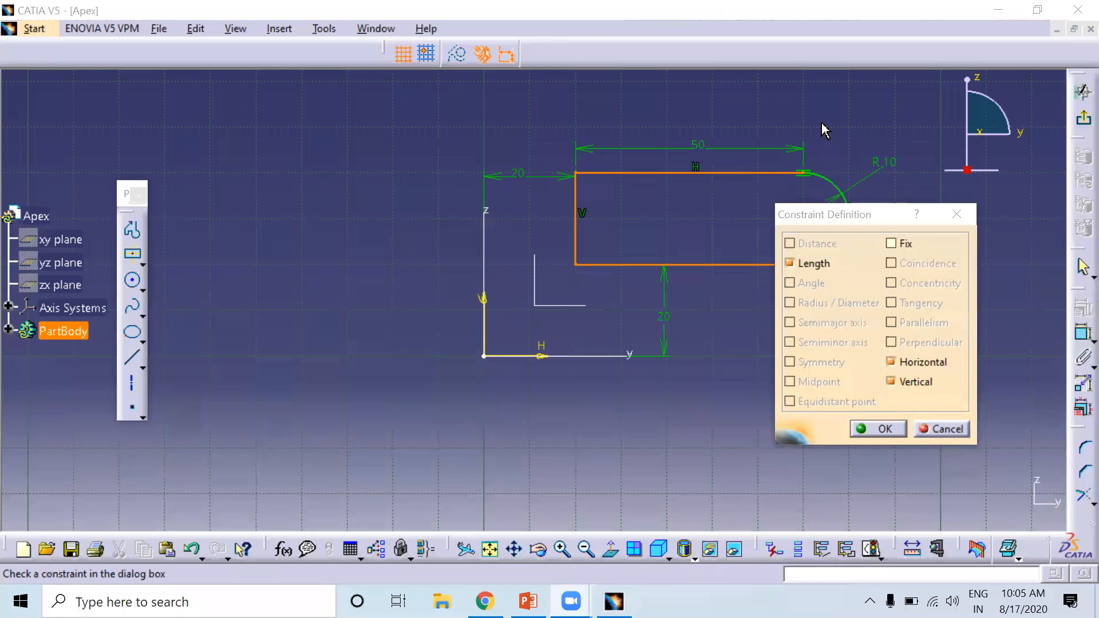
left_click(872, 428)
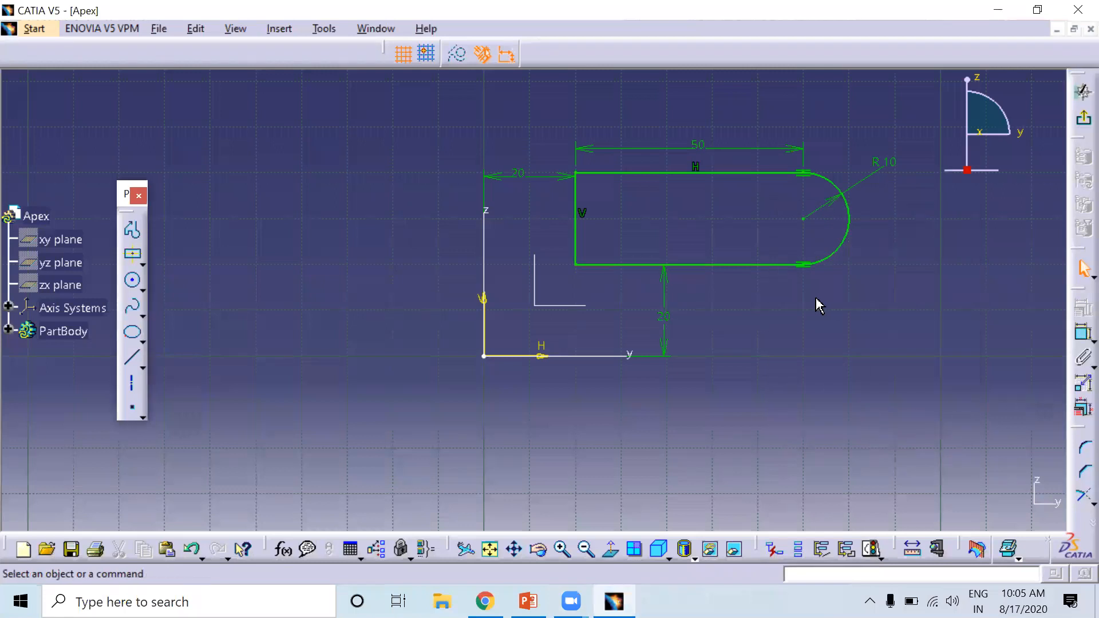
Step: Delete both 20 mm distance constraints that locate the profile from the vertical and horizontal axes
left_click_drag(565, 175, 568, 103)
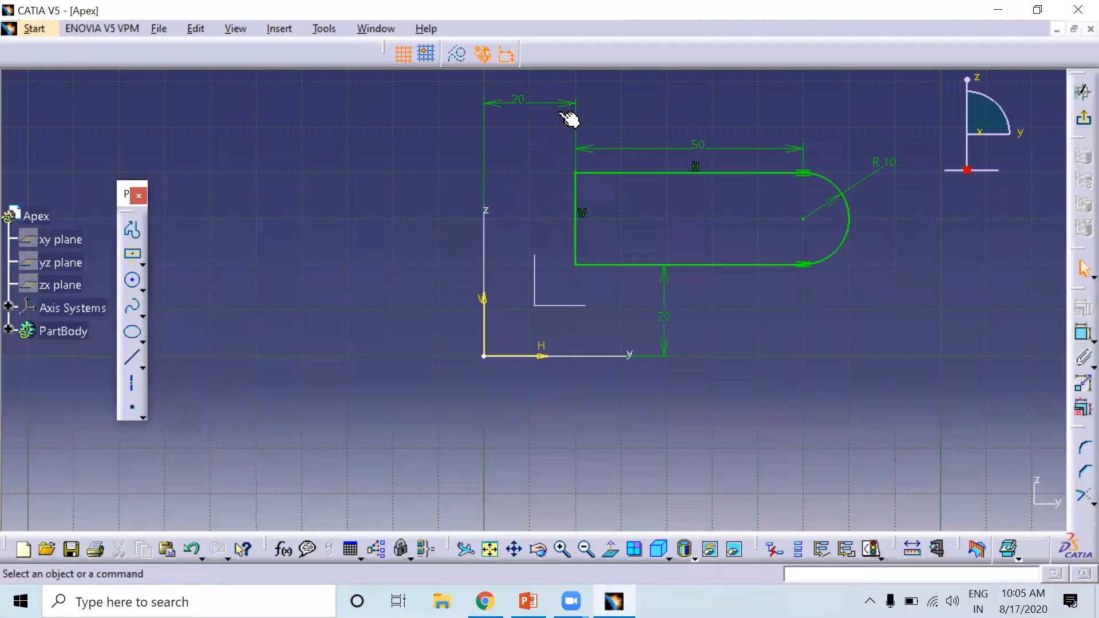
key("Delete")
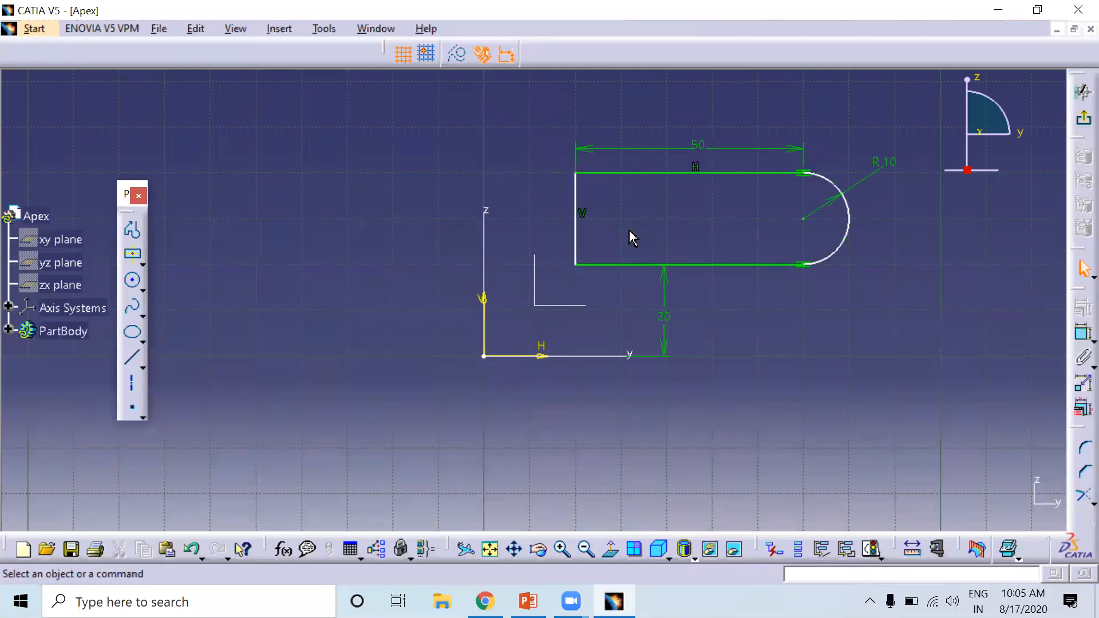
left_click(664, 325)
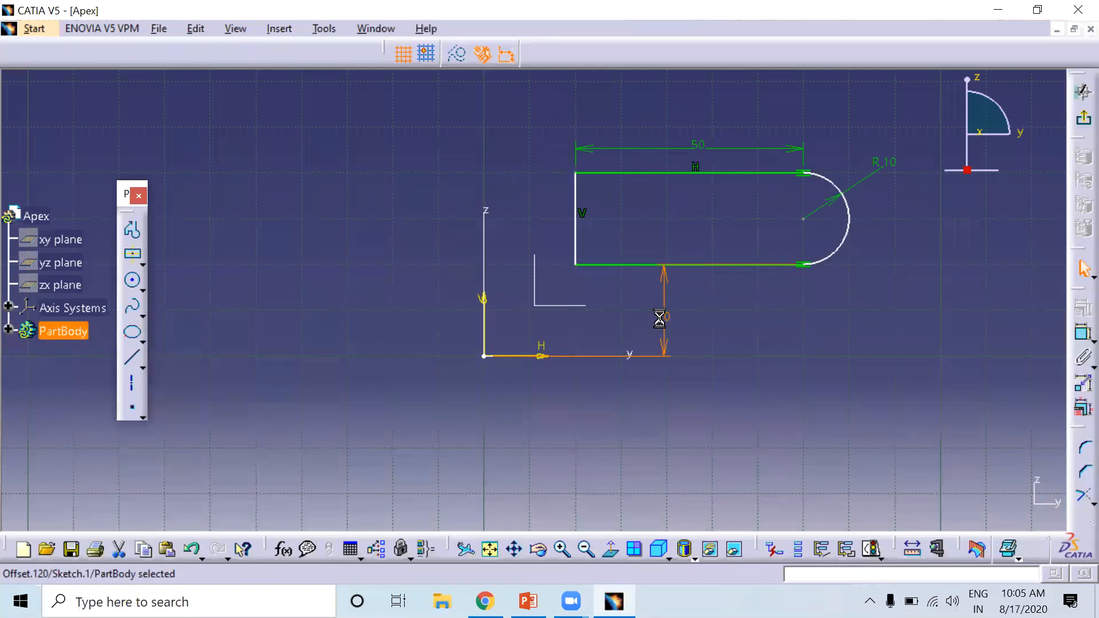
key("Delete")
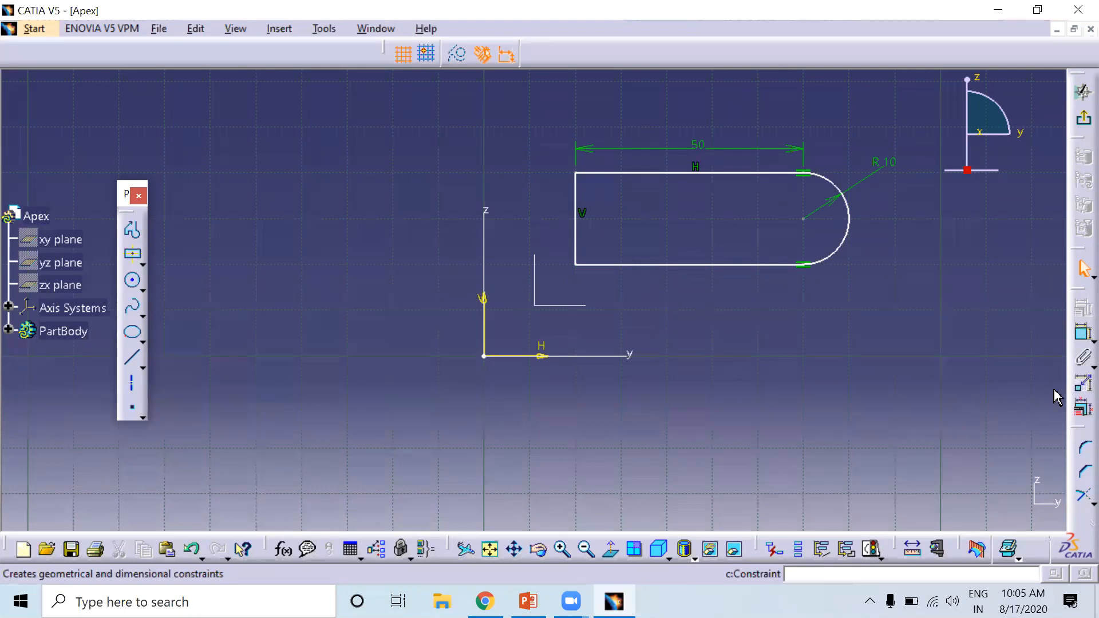
Step: Dimension the direct distance between the profile's lower-left corner and the end arc's centre point
left_click(1083, 332)
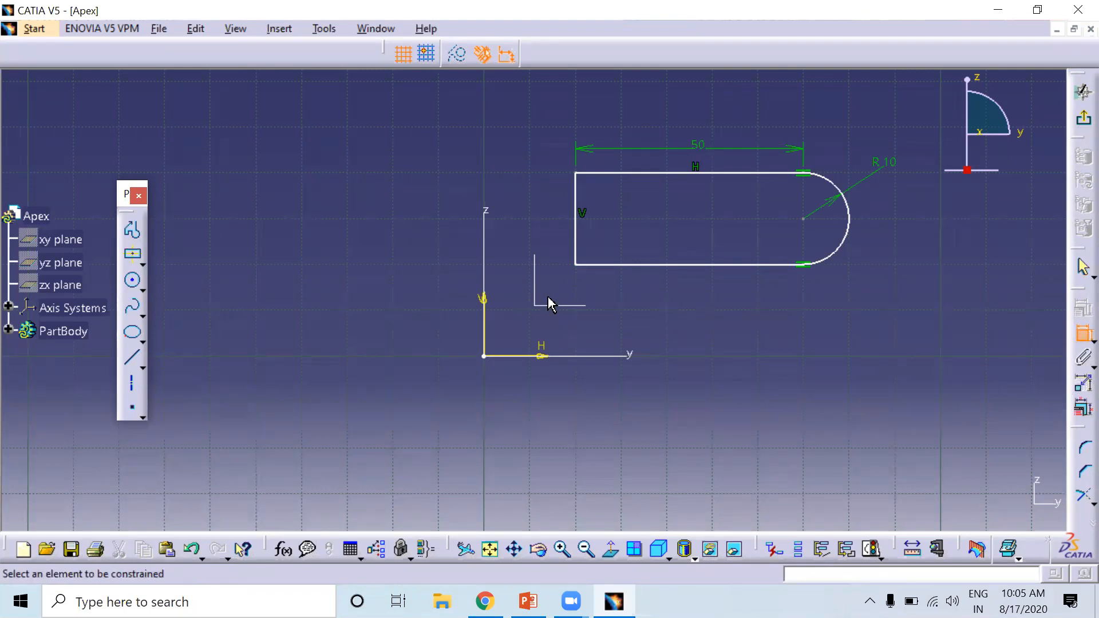
left_click(576, 265)
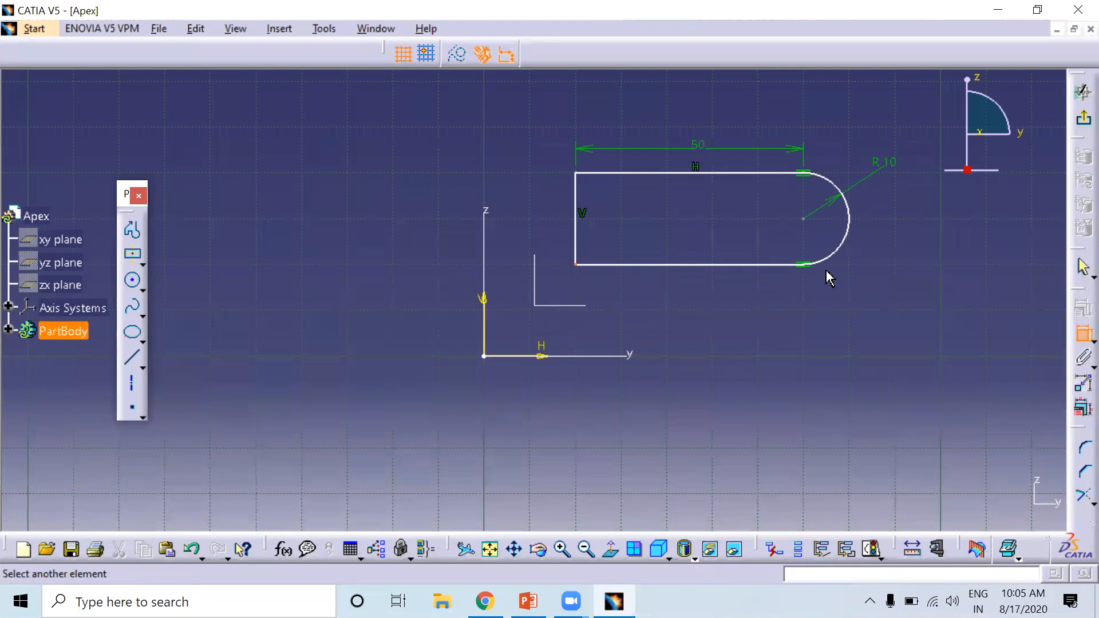
left_click(814, 221)
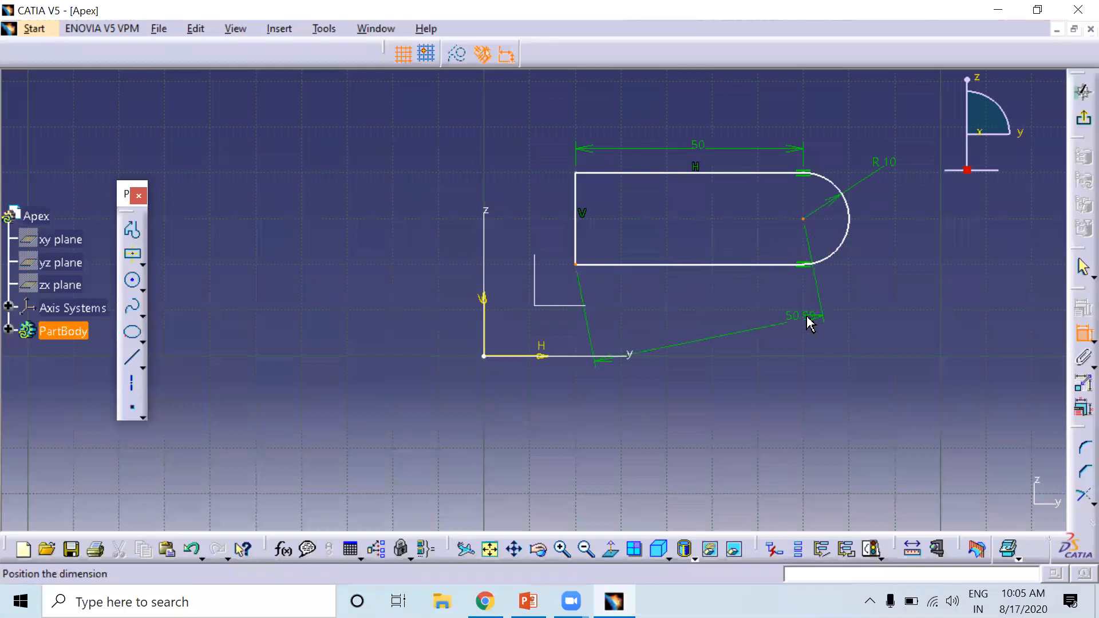
left_click(723, 349)
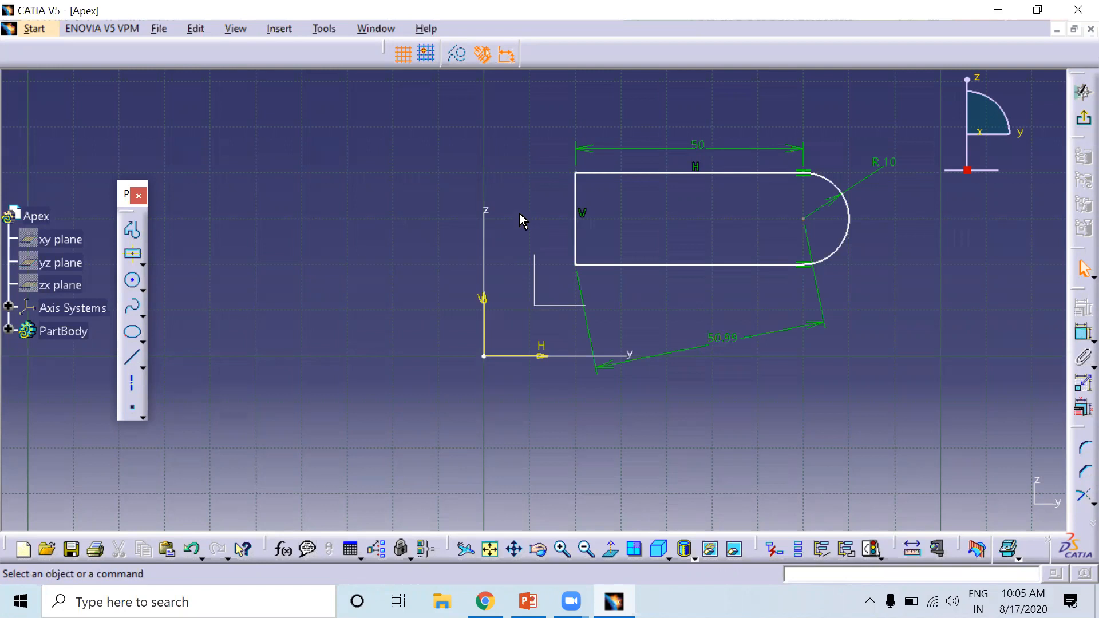
Step: Delete the entire round-ended profile with all its dimensions and constraints
left_click_drag(483, 119, 982, 451)
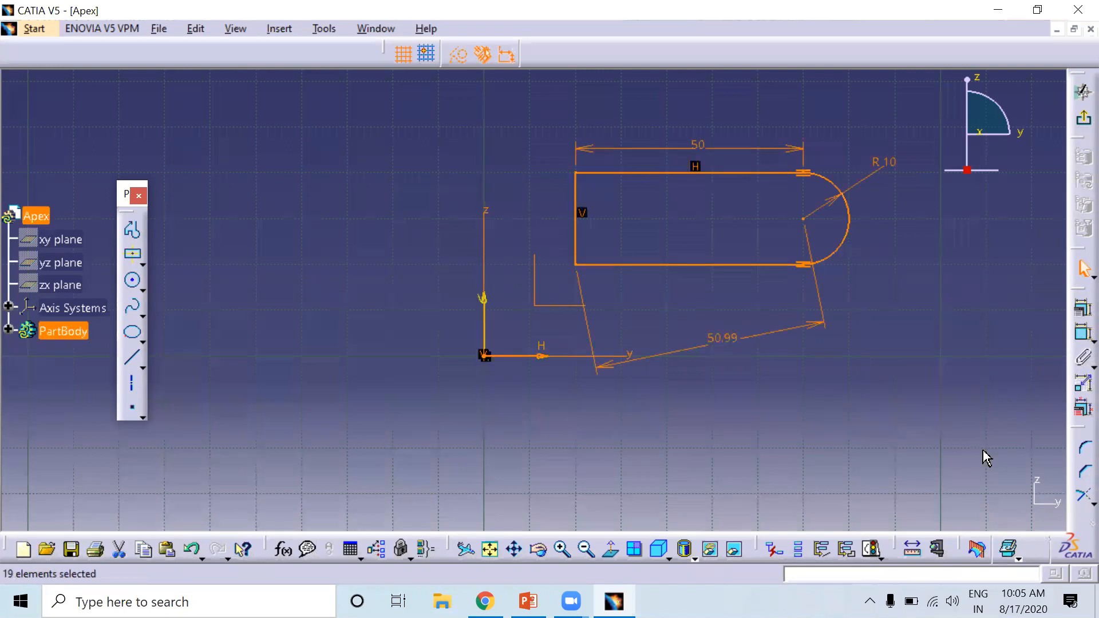
key("Delete")
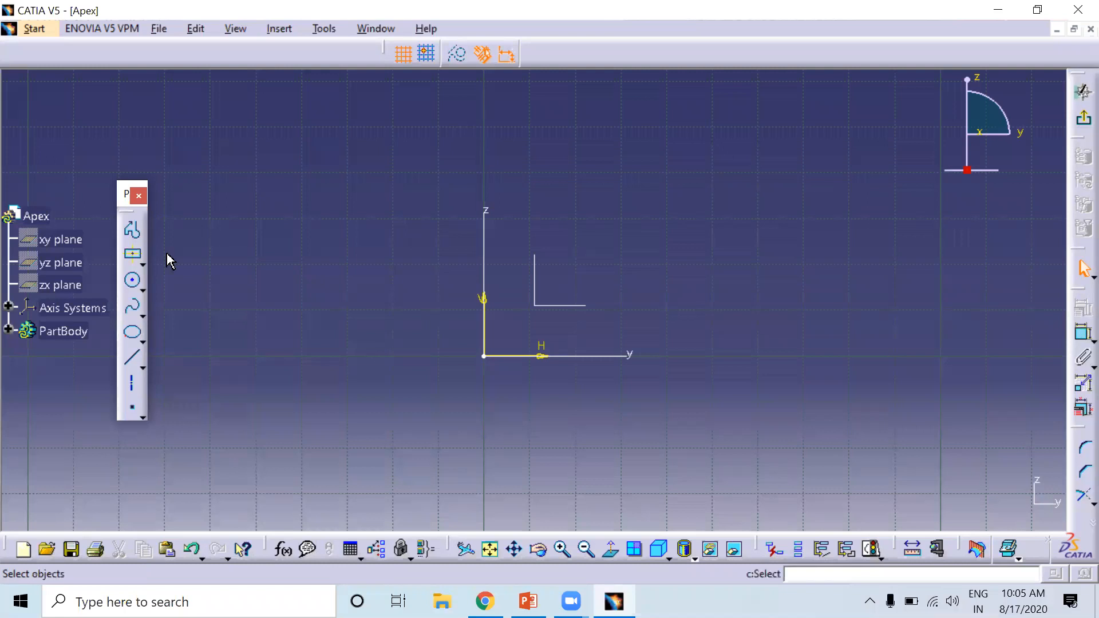
Step: Sketch a nearly horizontal line about 71 mm long above the origin, crossing the vertical axis
left_click(132, 357)
left_click(335, 199)
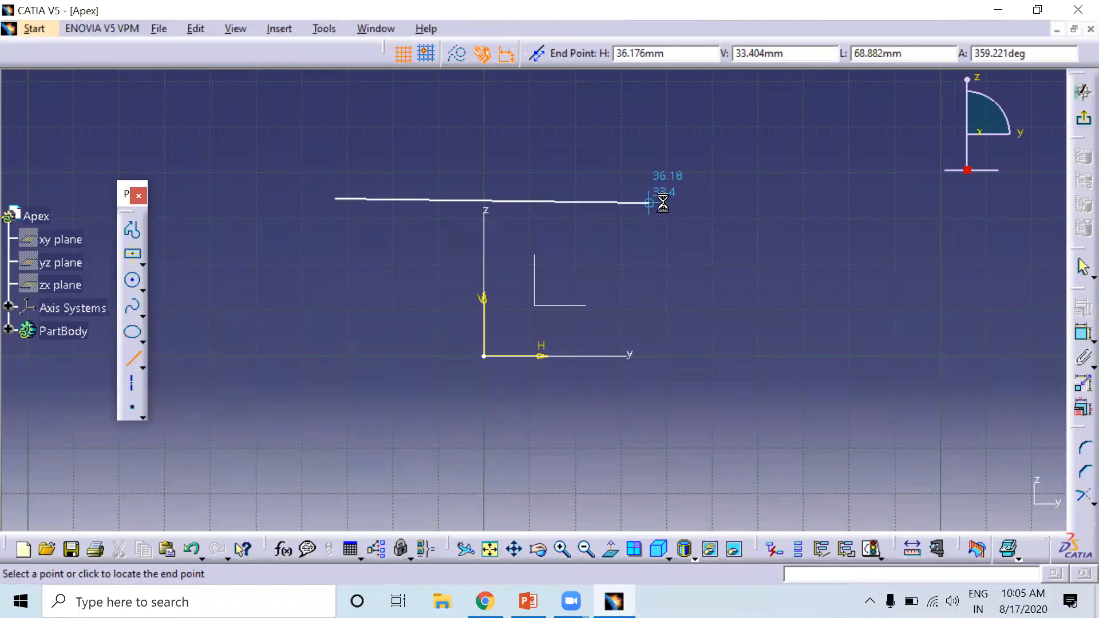
left_click(662, 203)
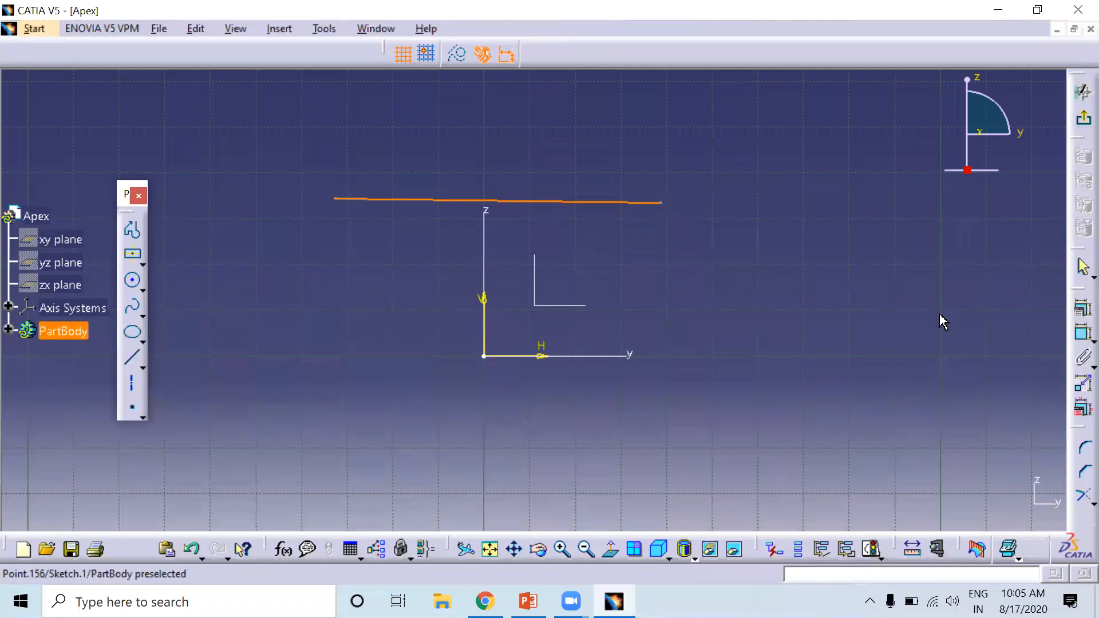
Step: Dimension the nearly horizontal line's length, and delete the line together with its dimension
left_click(1081, 334)
left_click(642, 202)
left_click(593, 244)
mouse_move(278, 167)
left_mouse_down()
mouse_move(294, 191)
mouse_move(757, 271)
mouse_move(755, 253)
left_mouse_up()
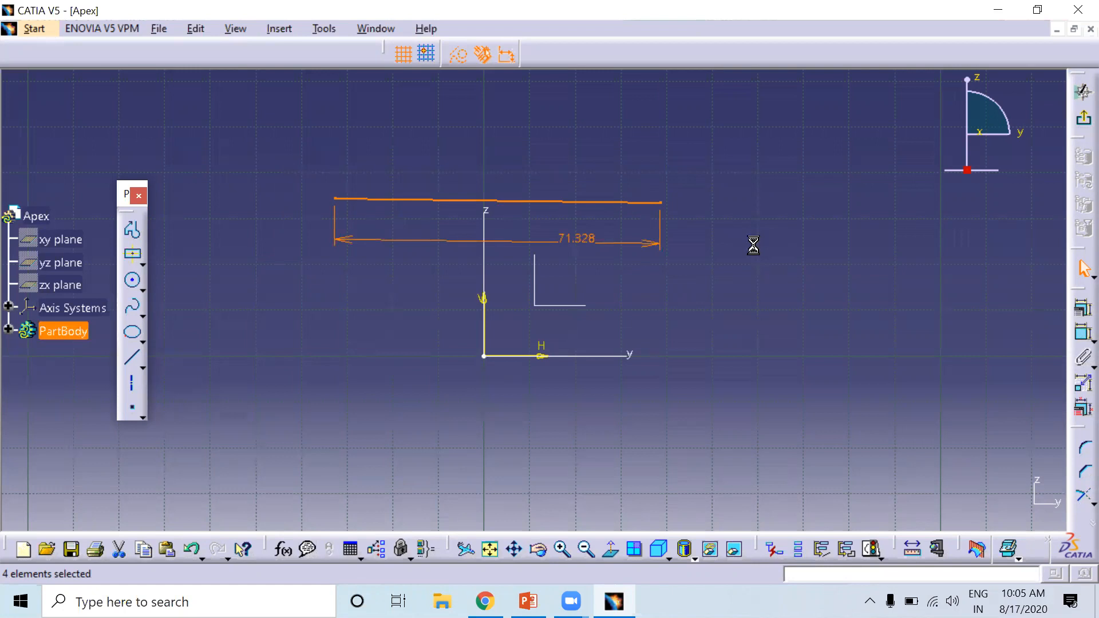
key("Delete")
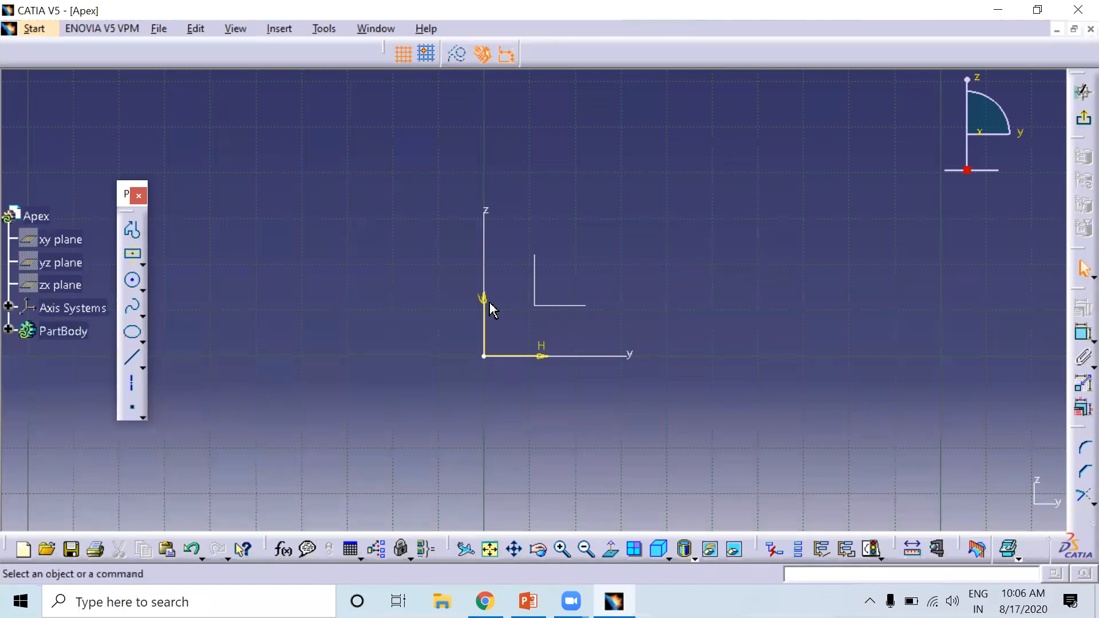
Step: Sketch a line about 64 mm long from the origin, rising to the right at about 39° from the horizontal axis
left_click(132, 358)
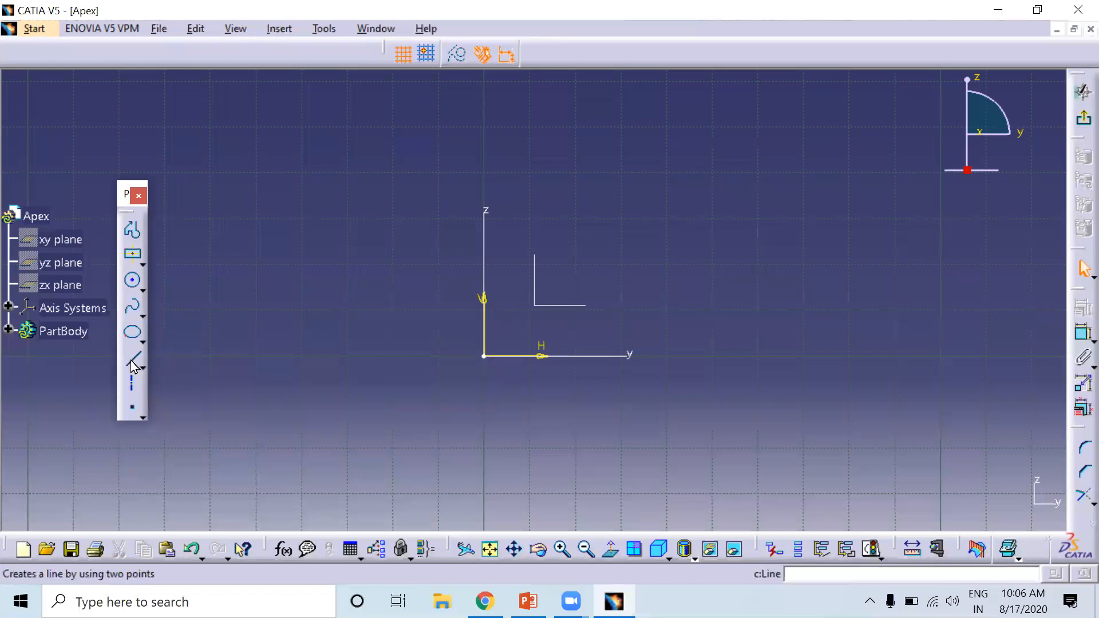
left_click(485, 357)
left_click(712, 172)
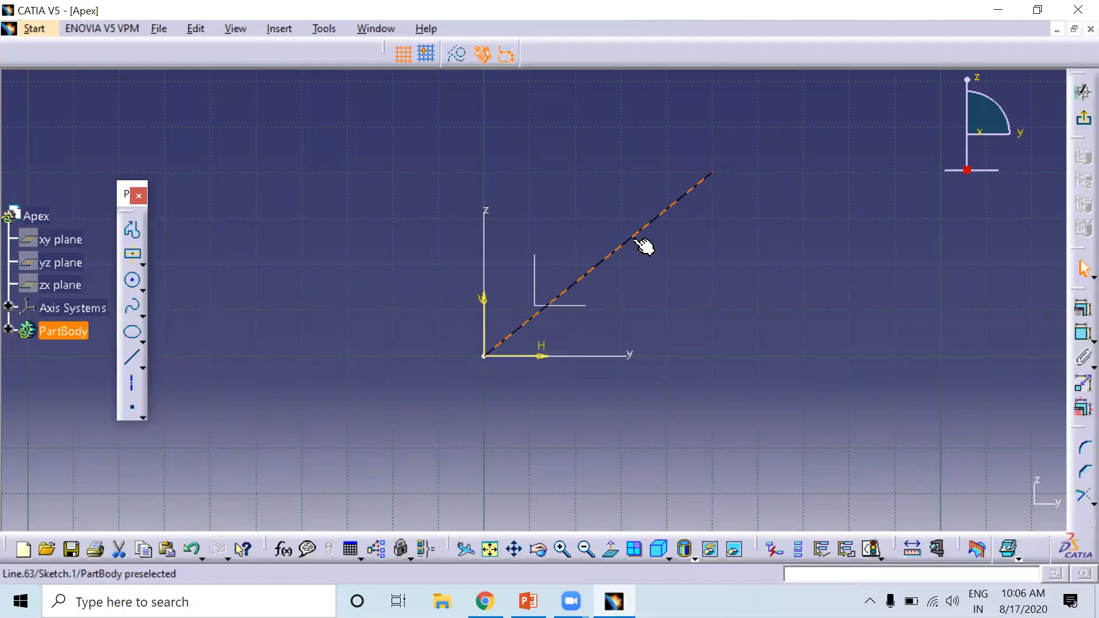
Step: Add an angle dimension between the inclined line and the horizontal axis
left_click(1067, 343)
left_click(1082, 332)
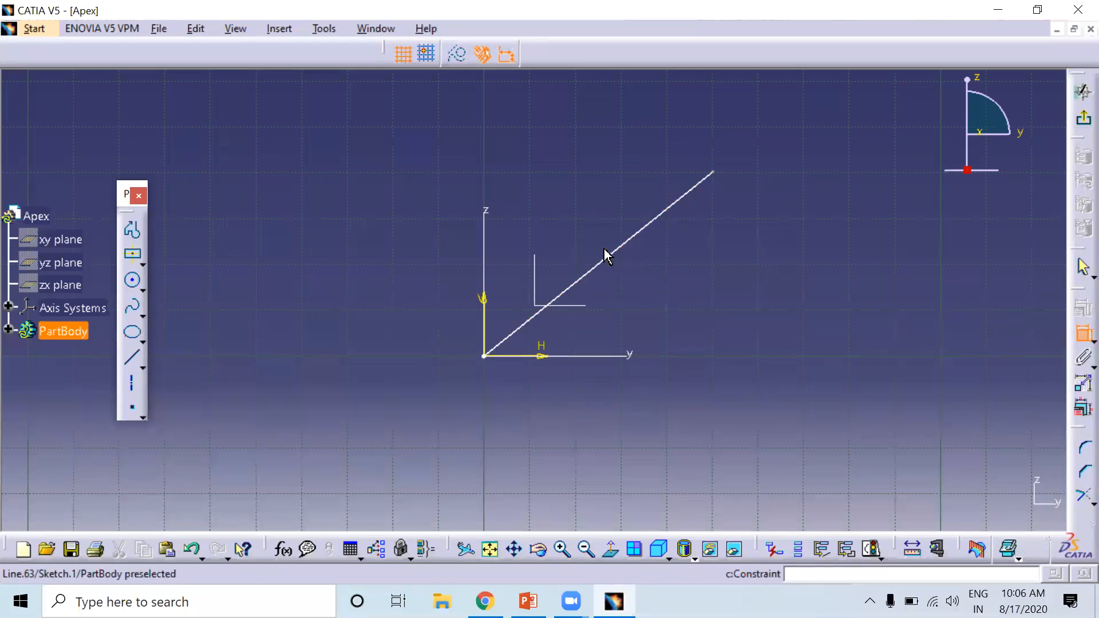
left_click(620, 258)
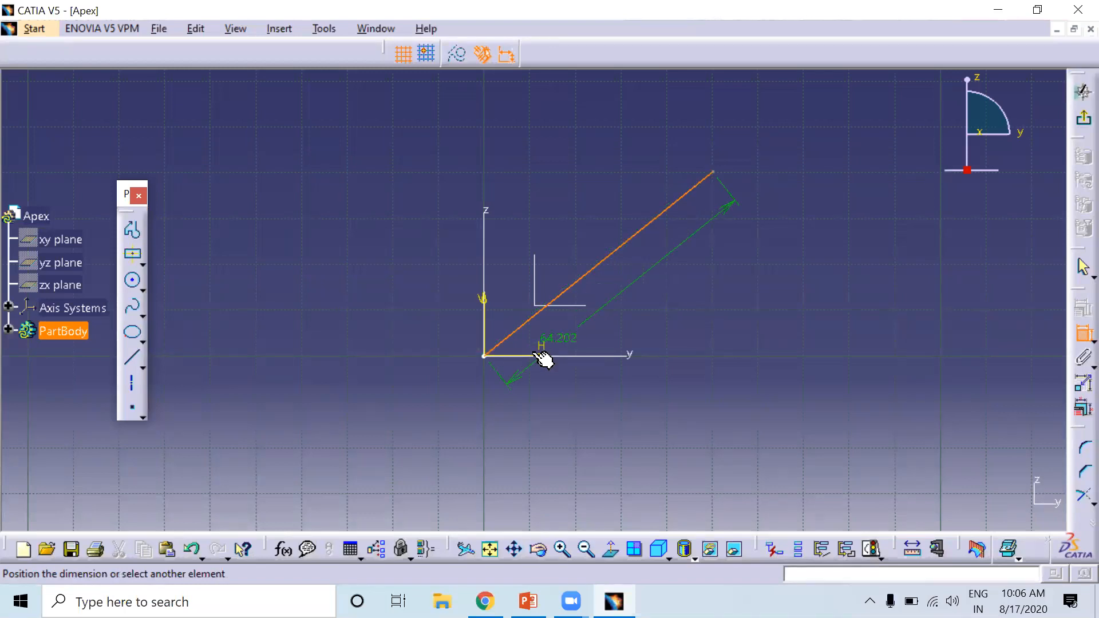
left_click(564, 355)
left_click(627, 330)
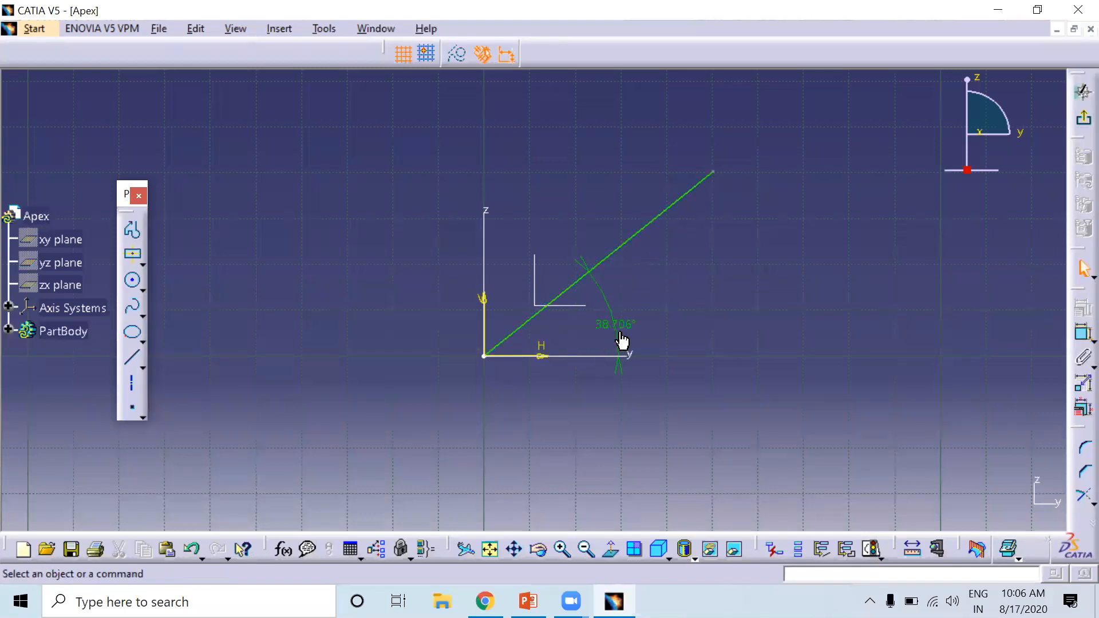
Step: Set the angle between the inclined line and the horizontal axis to 45°, and delete the line together with its dimension
double_click(621, 322)
type("45")
key("Return")
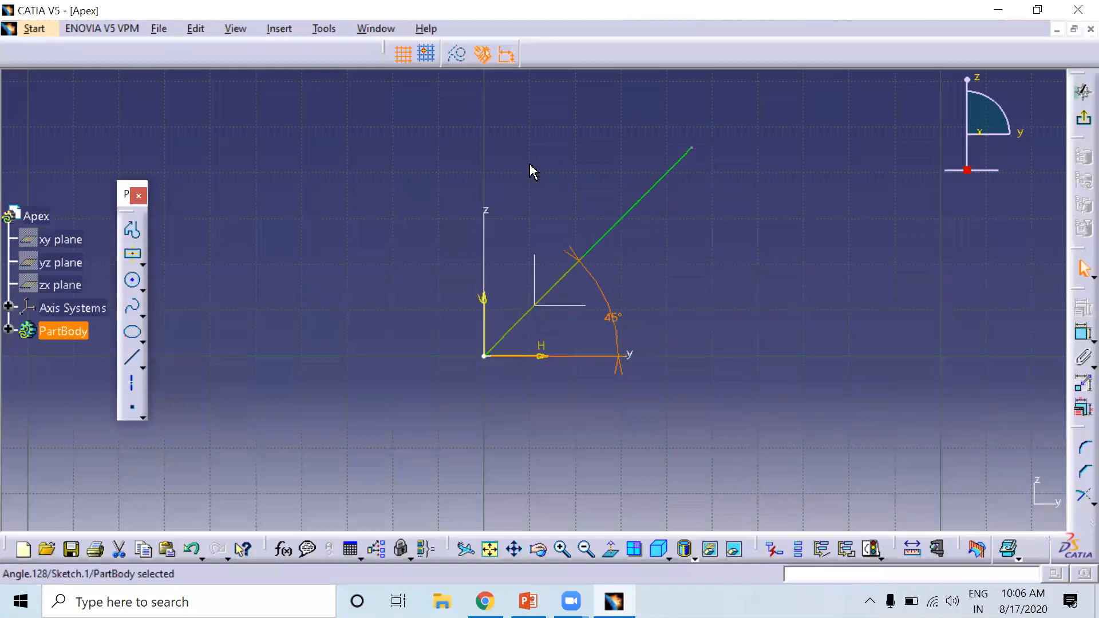
left_click_drag(442, 113, 765, 457)
key("Delete")
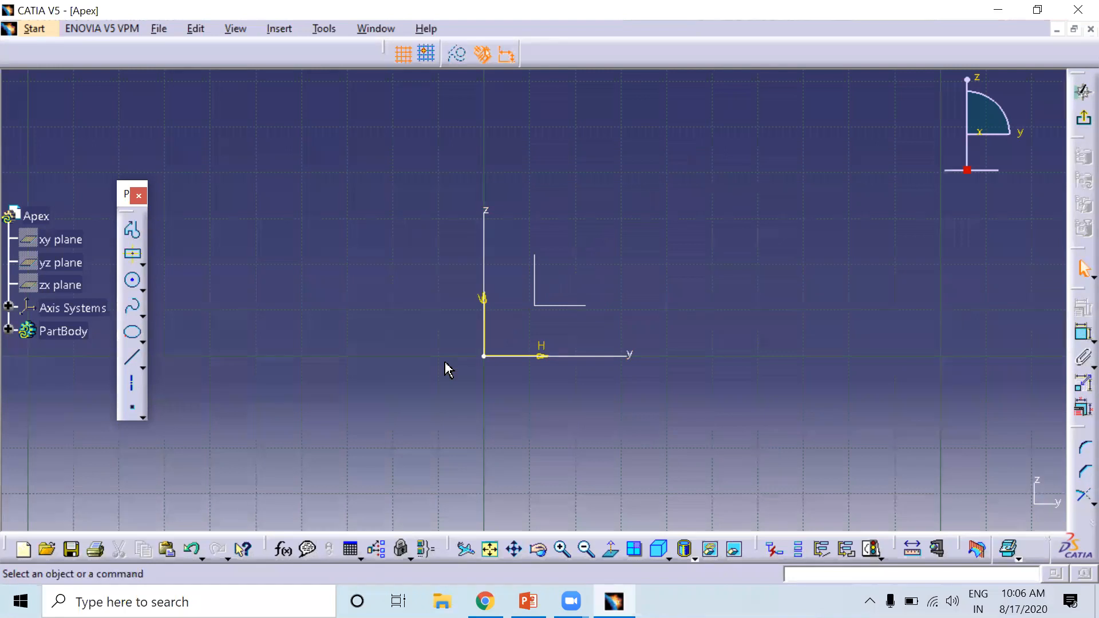
Step: Sketch a circle about 29 mm in diameter on the left side of the vertical axis, slightly above the horizontal axis
left_click(133, 281)
left_click(413, 295)
left_click(450, 234)
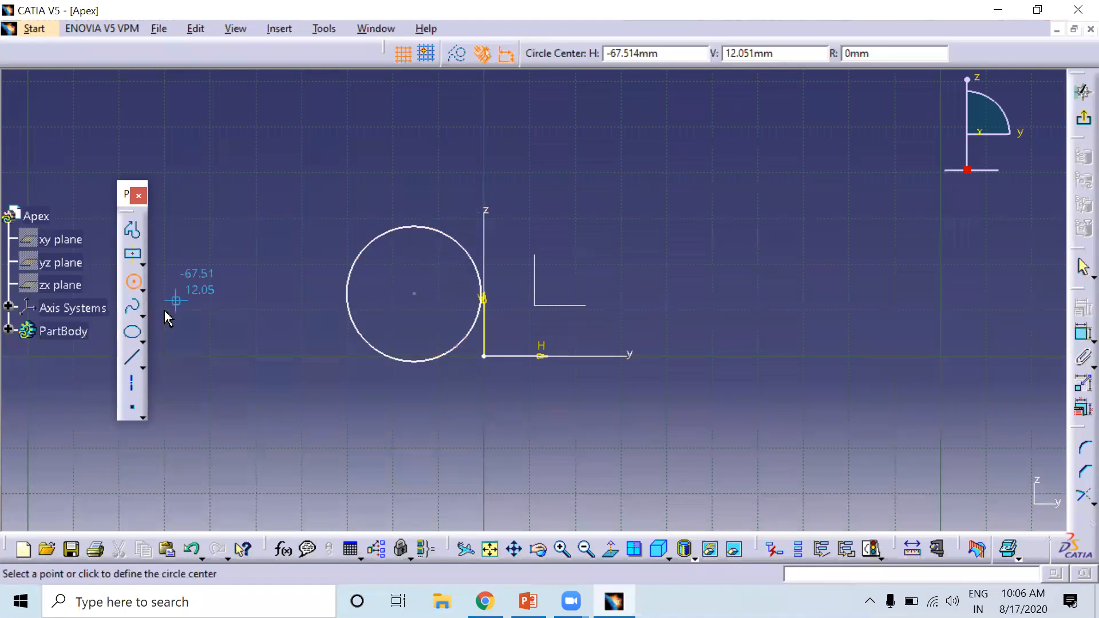
Step: Sketch a centre-defined arc of about 14 mm radius, opening upward, to the upper right of the origin
left_click(143, 291)
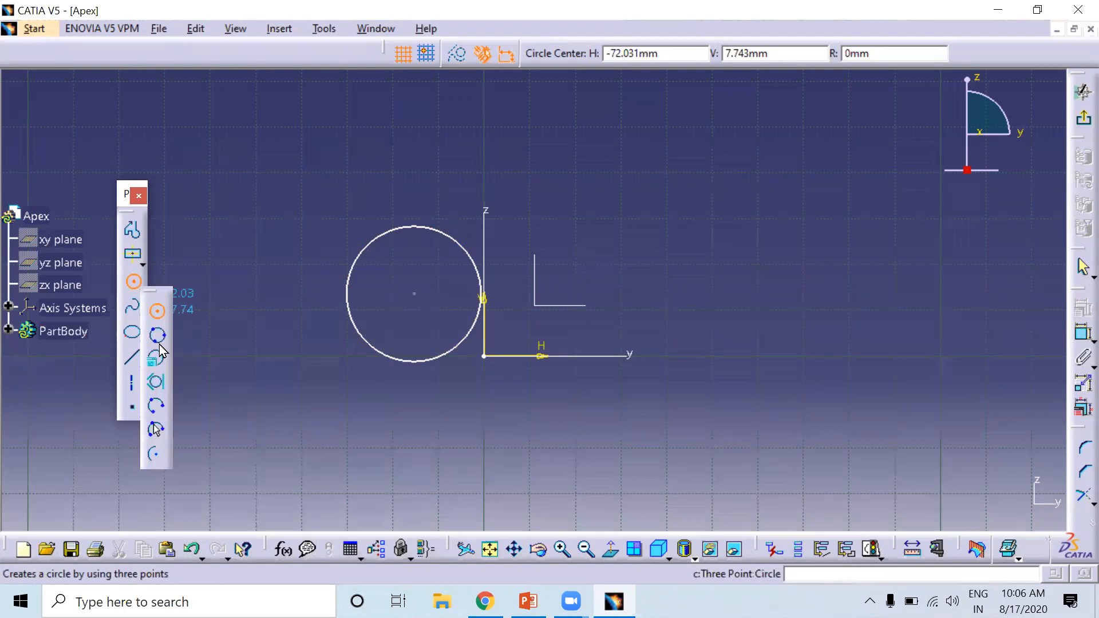
left_click(686, 170)
left_click(745, 190)
left_click(668, 232)
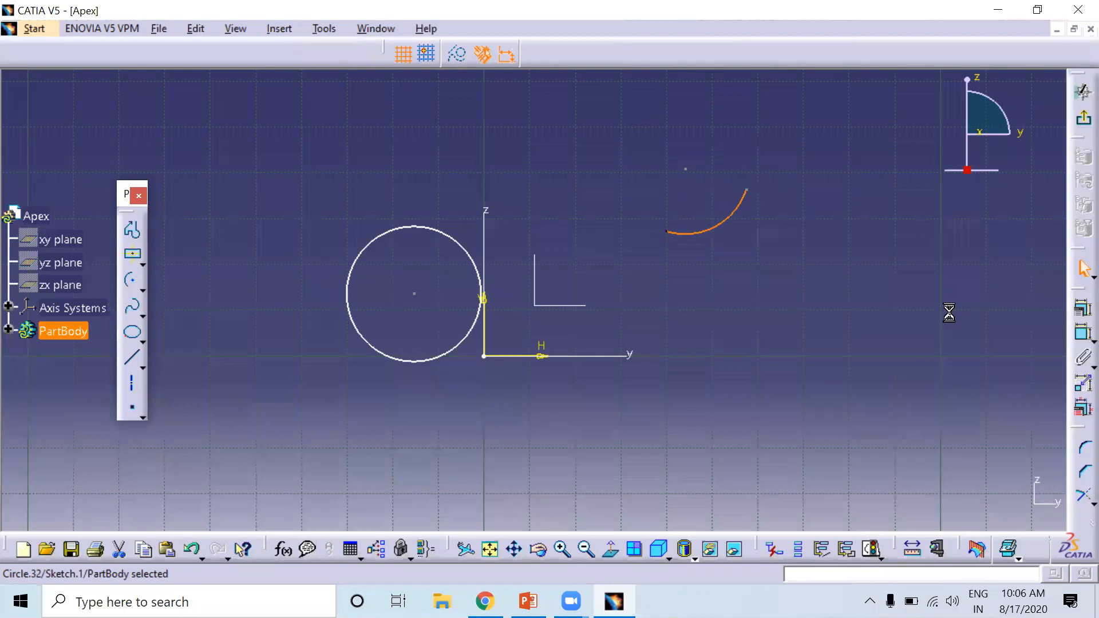
Step: Dimension the arc's radius and the circle's diameter, placing each dimension text outside its curve
left_click(1083, 333)
left_click(743, 224)
left_click(754, 263)
left_click(1082, 334)
left_click(420, 227)
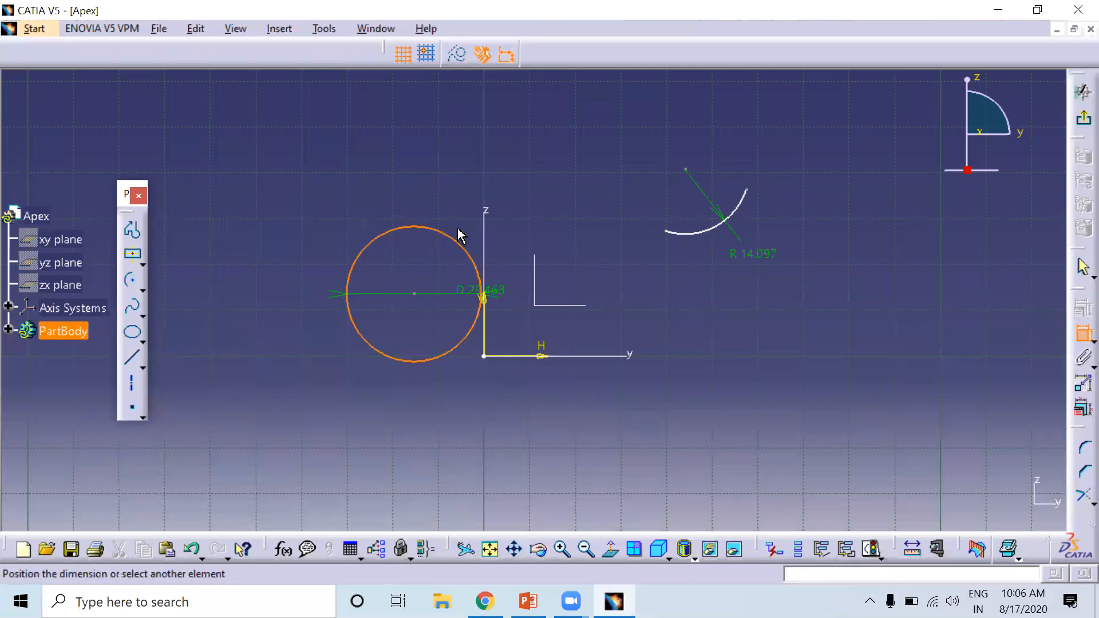
left_click(610, 187)
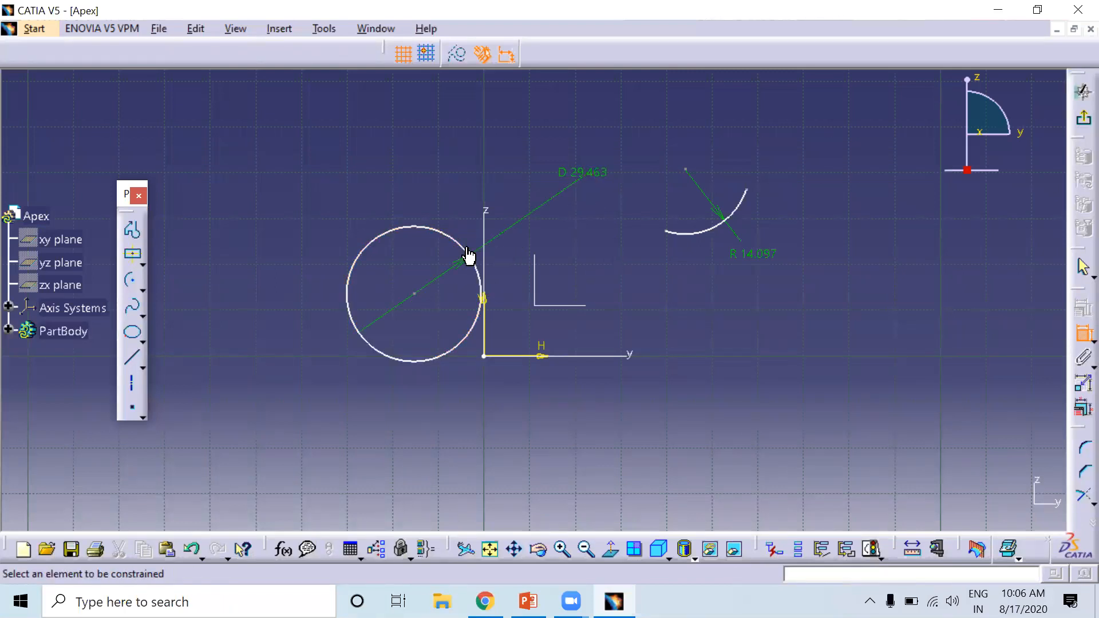
Step: Change the circle's dimension type from Diameter to Radius
double_click(591, 182)
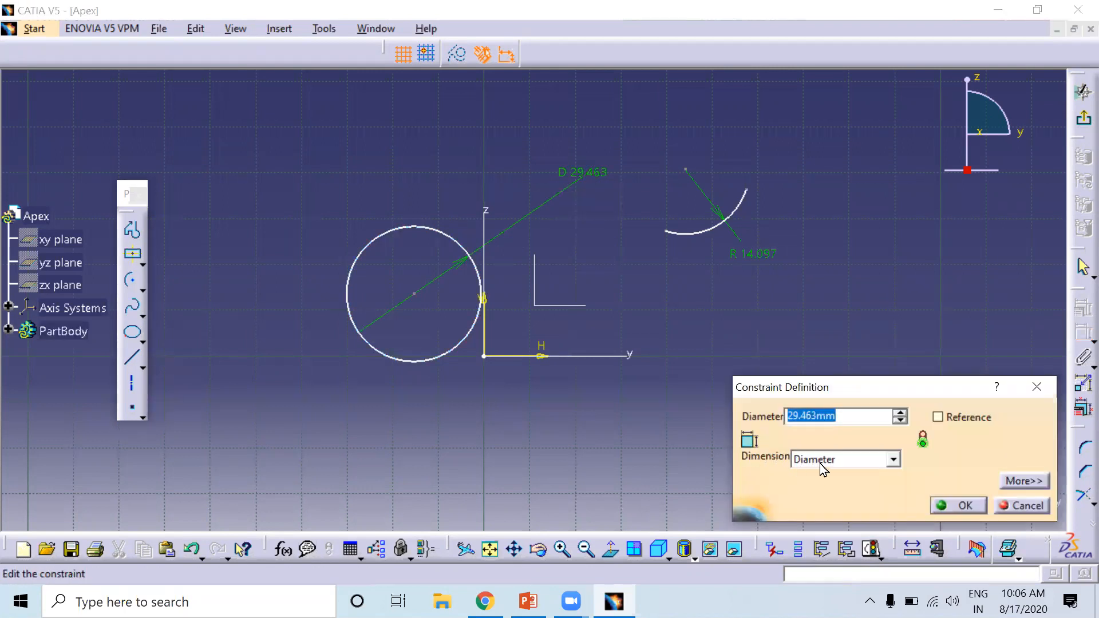
left_click(891, 460)
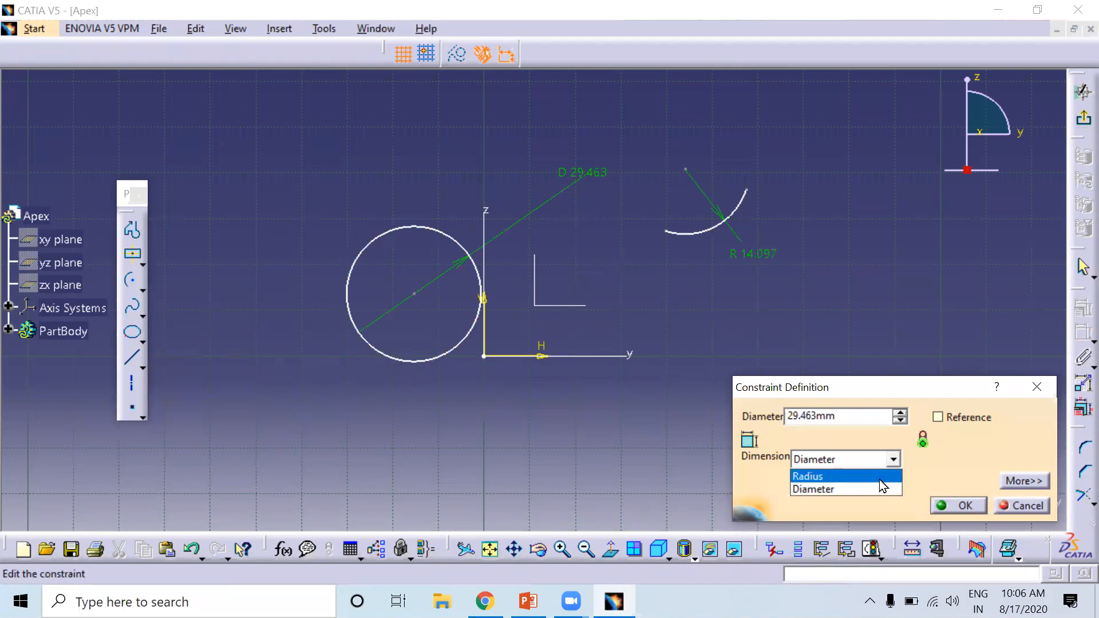
left_click(880, 474)
left_click(963, 505)
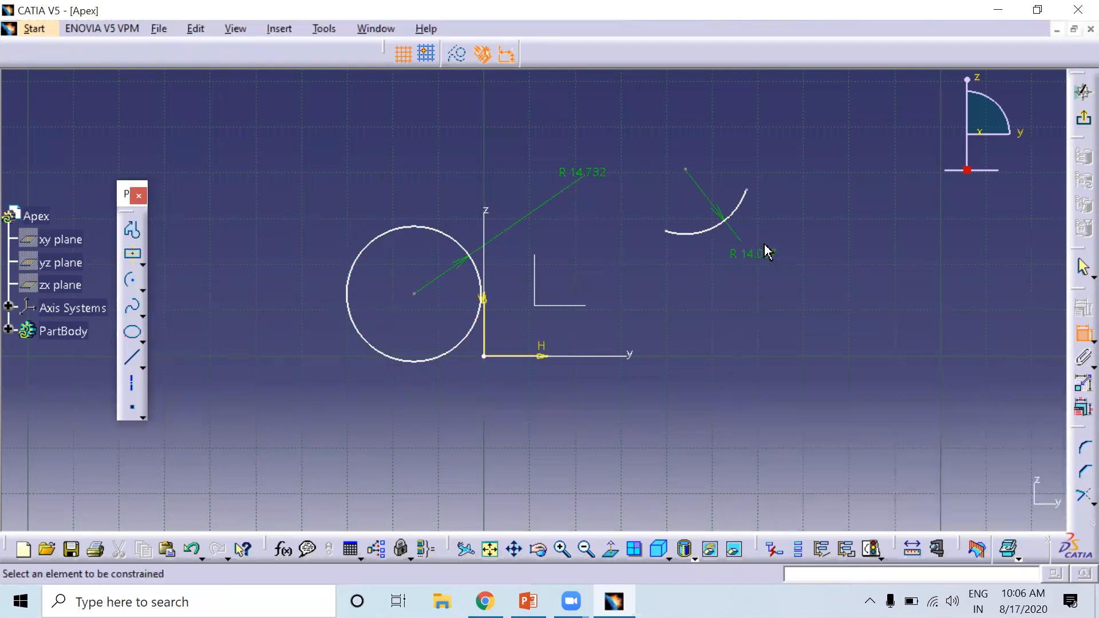
Step: Change the arc's dimension type from Radius to Diameter
double_click(761, 255)
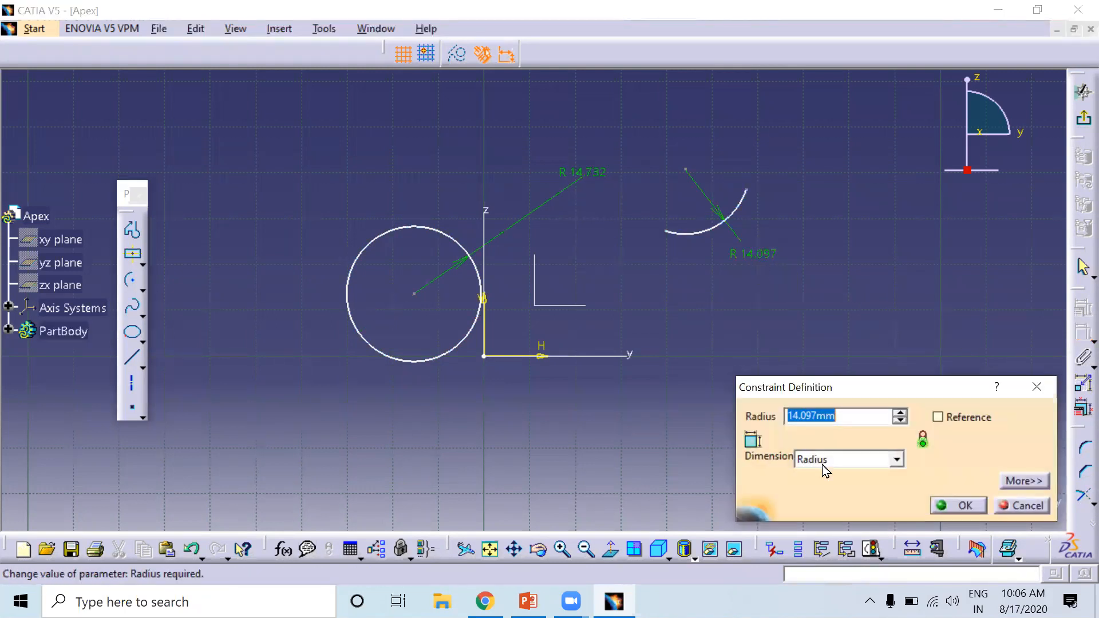
left_click(831, 466)
left_click(826, 486)
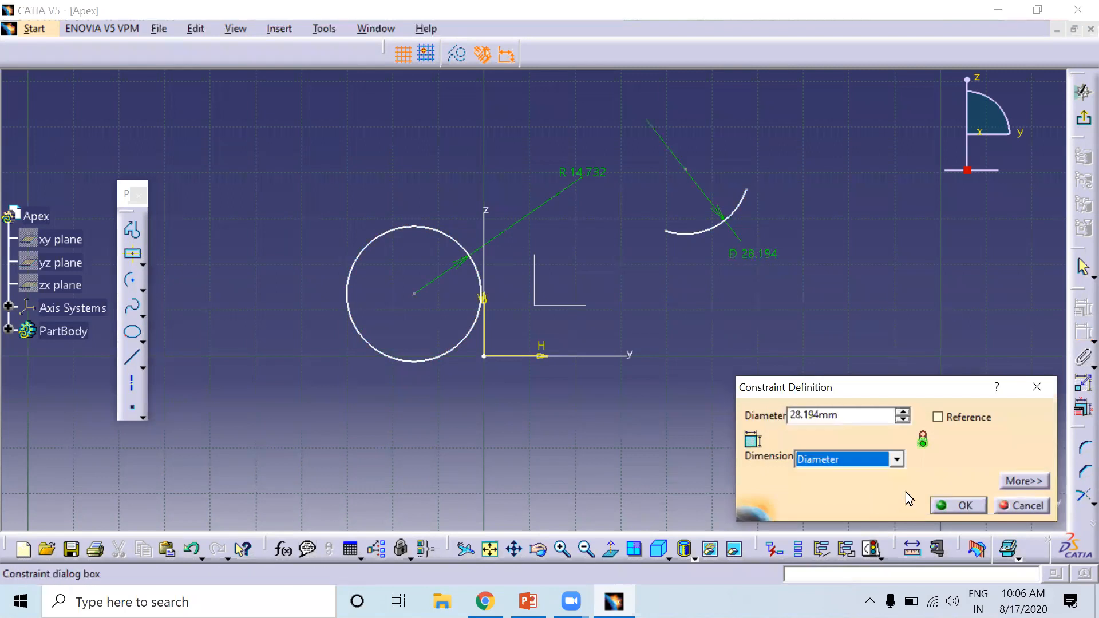
left_click(952, 506)
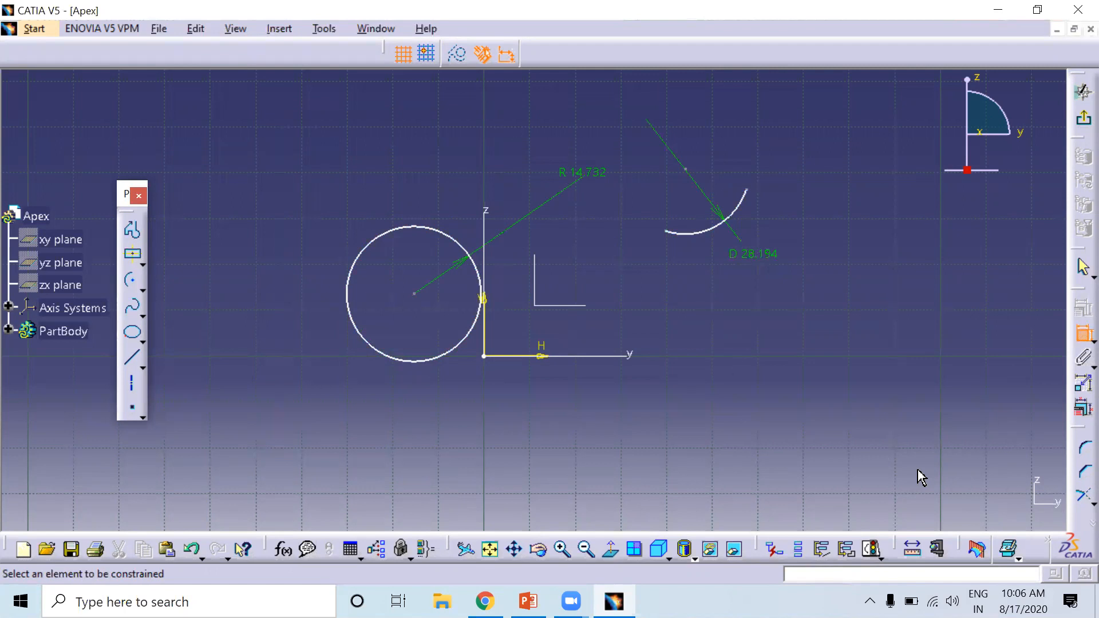
Step: Delete the circle and the arc together with their dimensions
left_click(1078, 334)
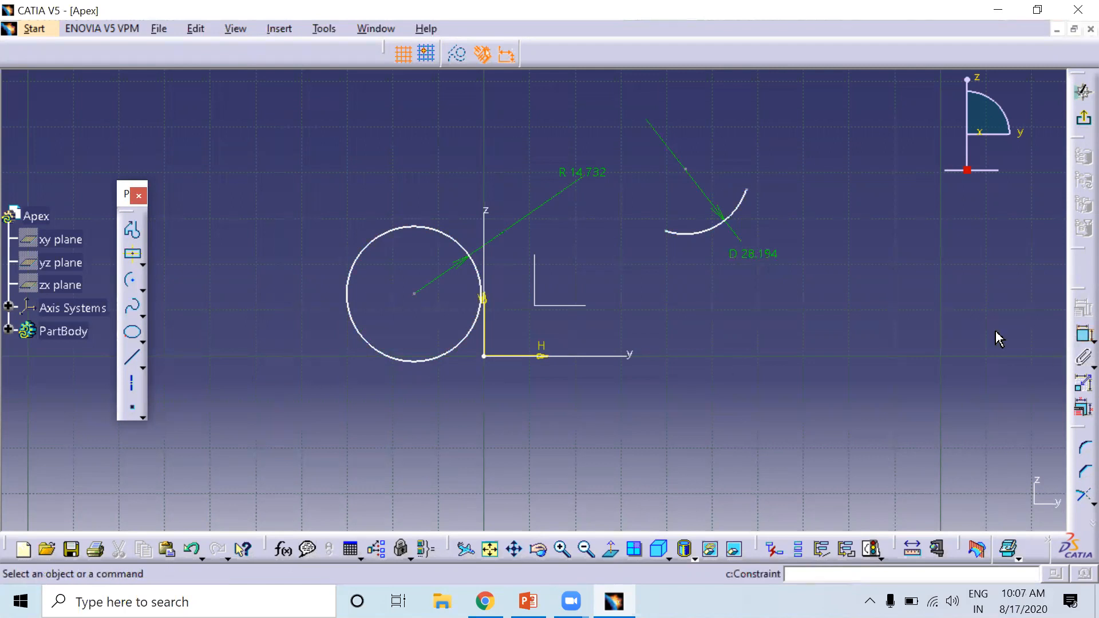
left_click_drag(256, 125, 881, 439)
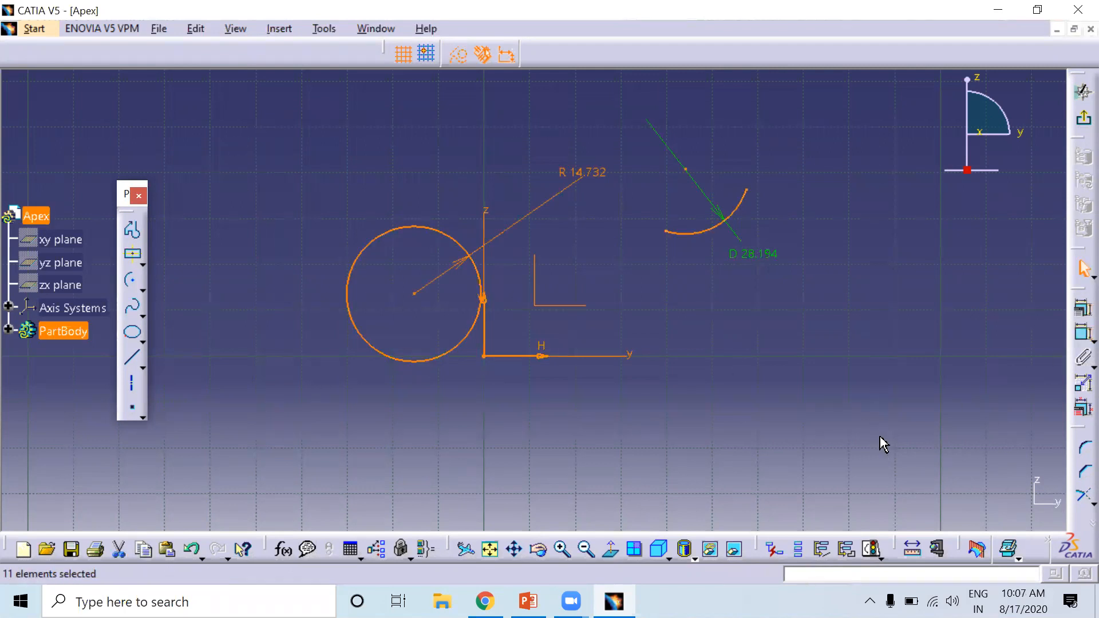
key("Delete")
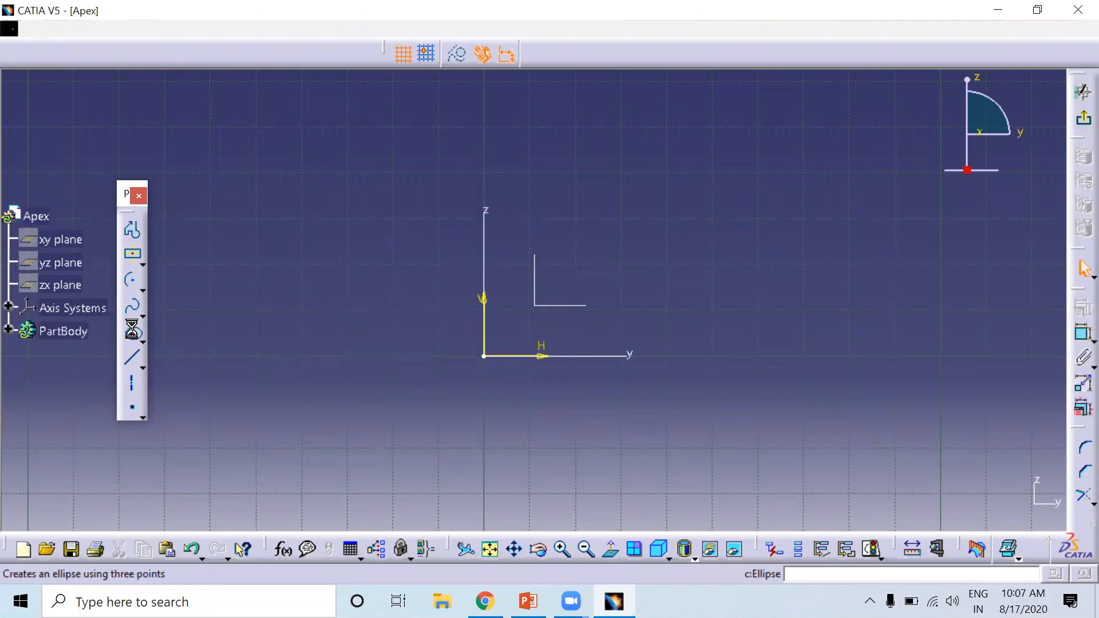
Step: Sketch an ellipse about 83 mm by 42 mm centred on the origin, with its major axis along the horizontal axis
left_click(123, 334)
left_click(484, 356)
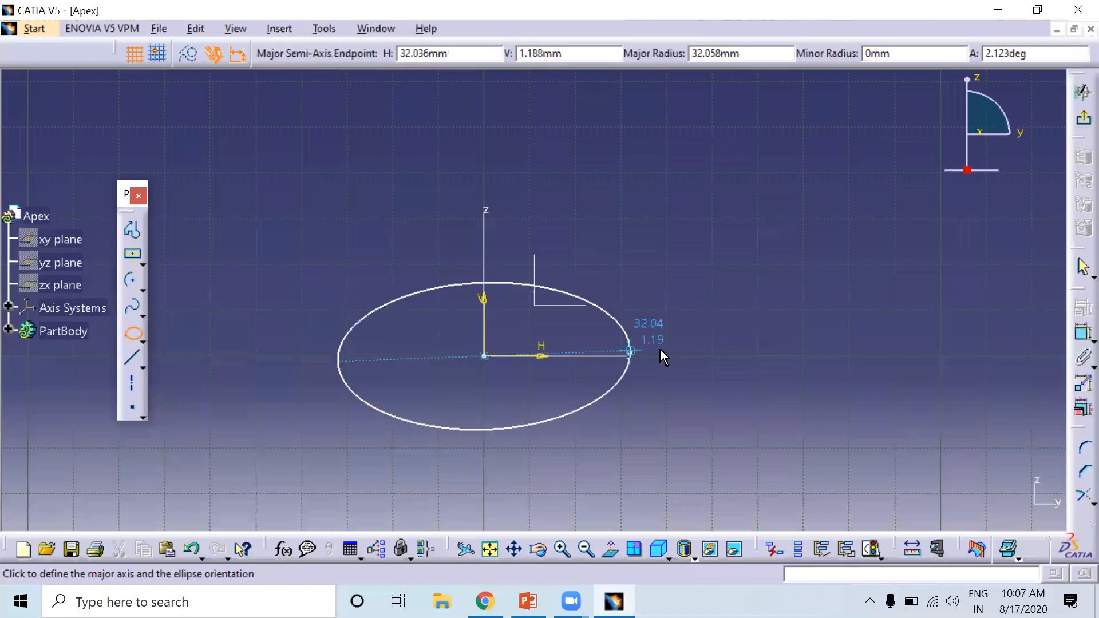
left_click(673, 356)
left_click(520, 263)
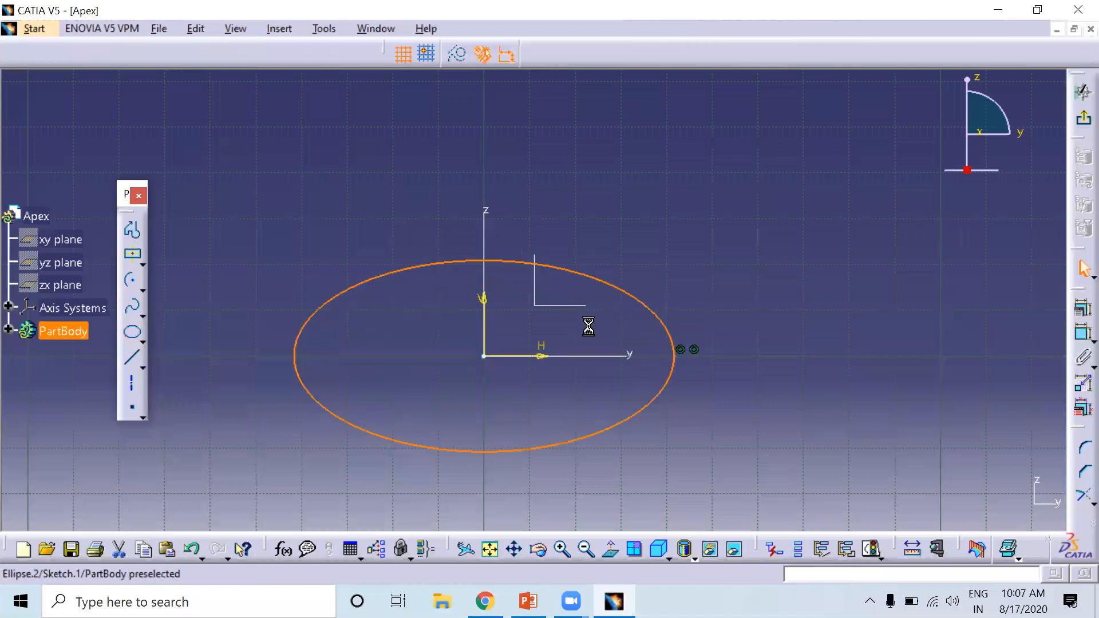
left_click(886, 344)
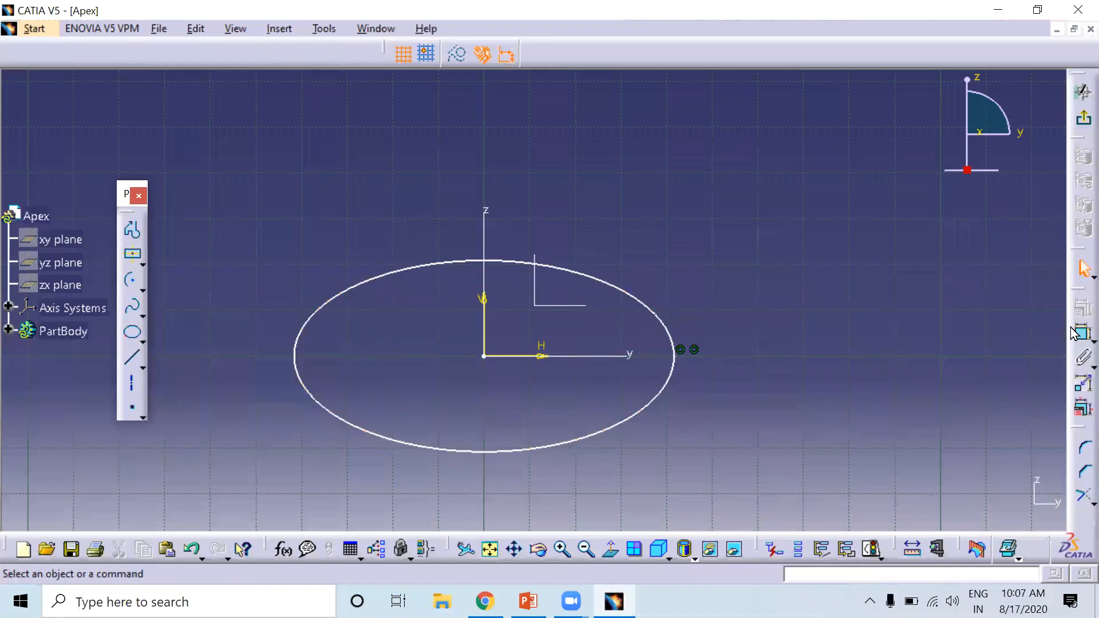
Step: Dimension the ellipse's major axis, placing the dimension above the ellipse and keeping its value
left_click(1082, 332)
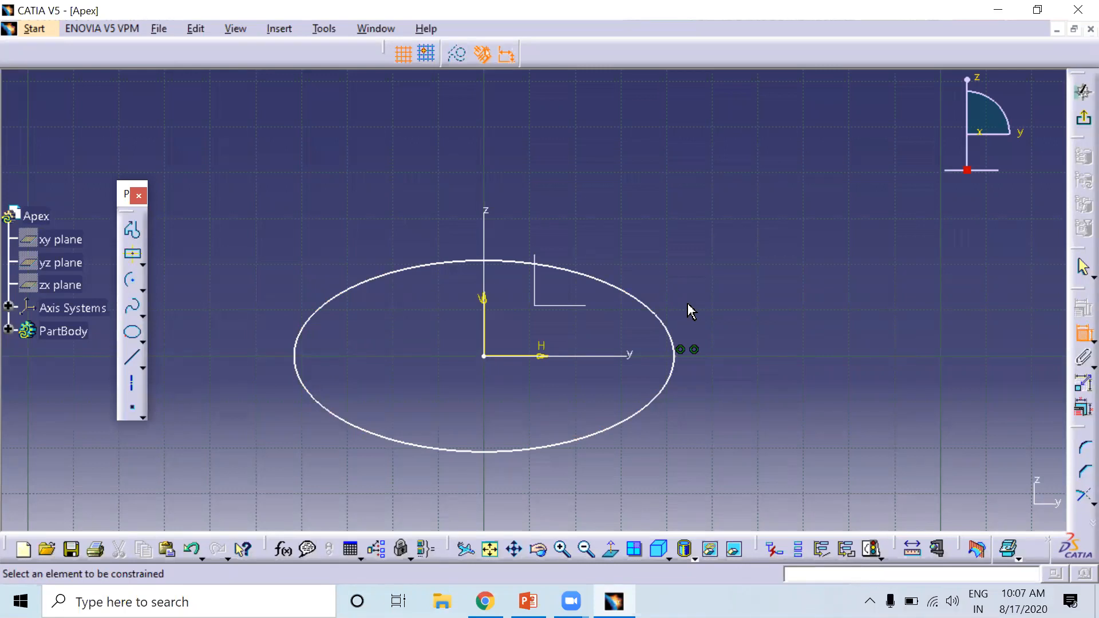
left_click(661, 288)
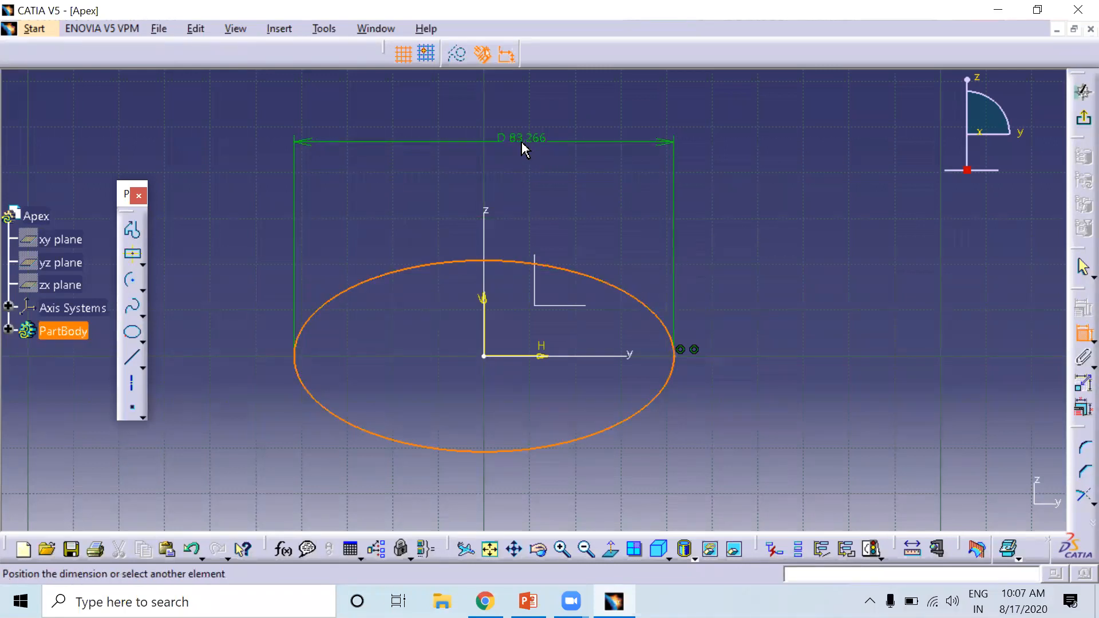
left_click(522, 148)
double_click(509, 139)
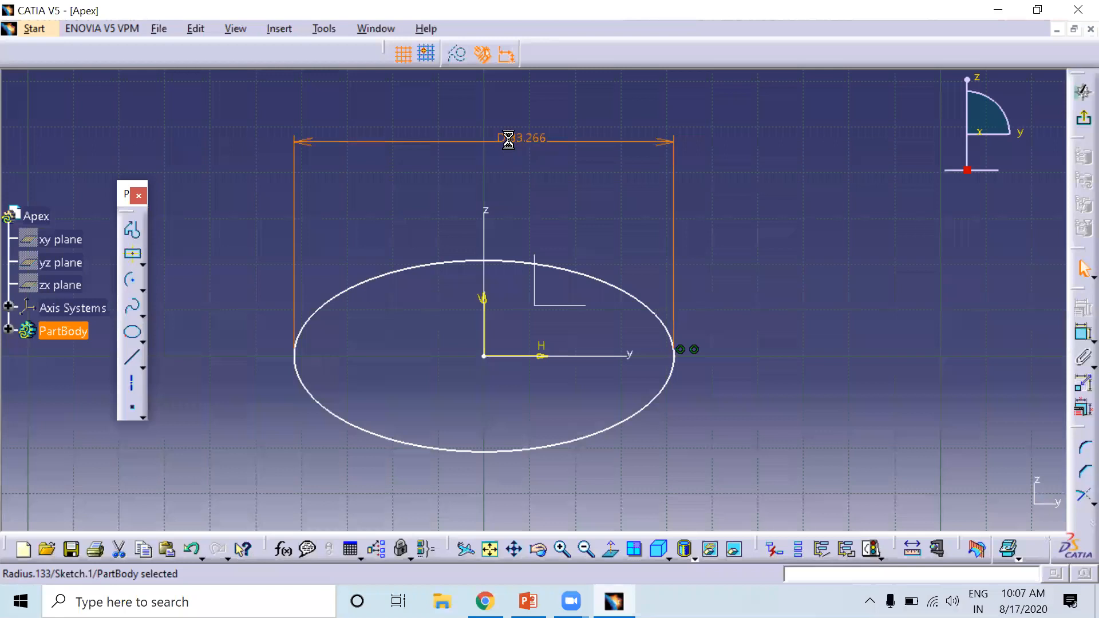
key("Return")
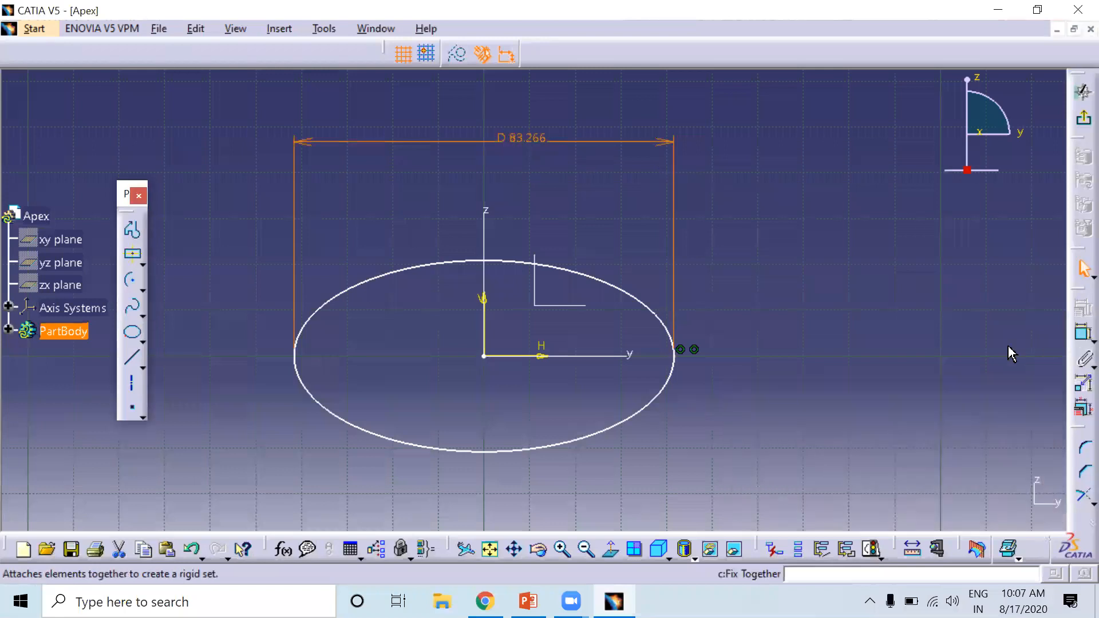
Step: Add a minor-axis dimension to the ellipse with the Semiminor axis option, and remove that dimension again
left_click(1083, 333)
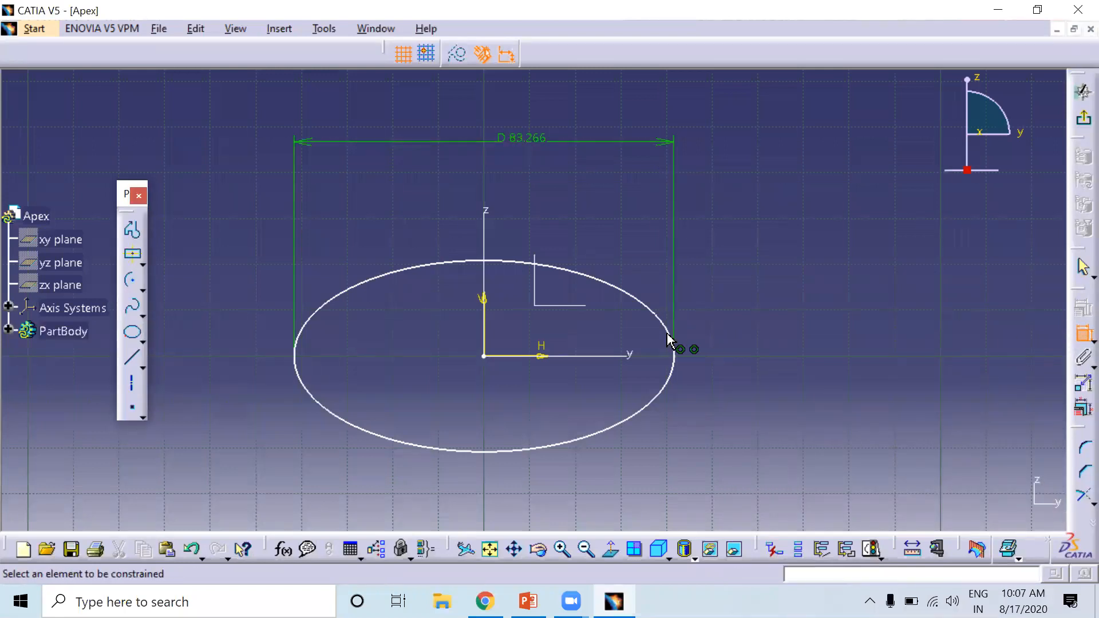
left_click(618, 289)
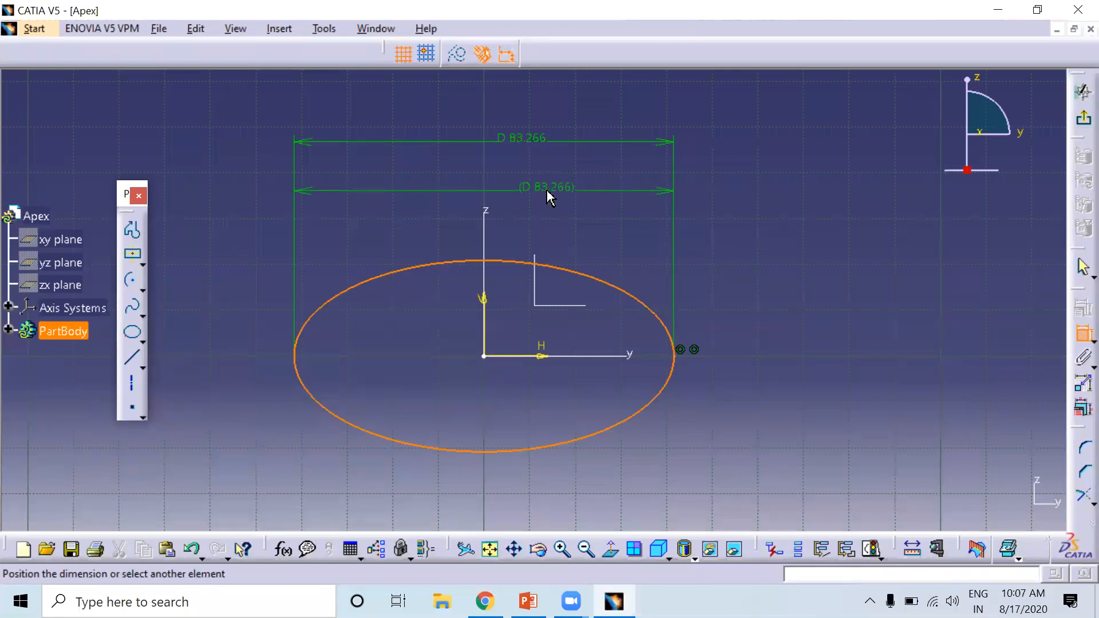
right_click(547, 192)
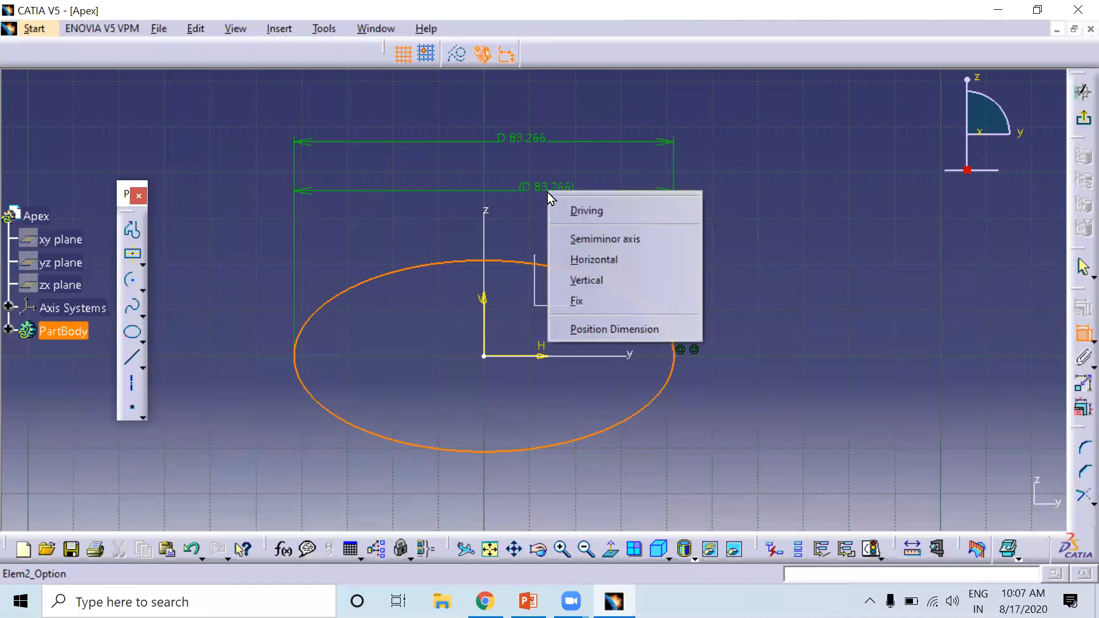
left_click(572, 242)
left_click(776, 335)
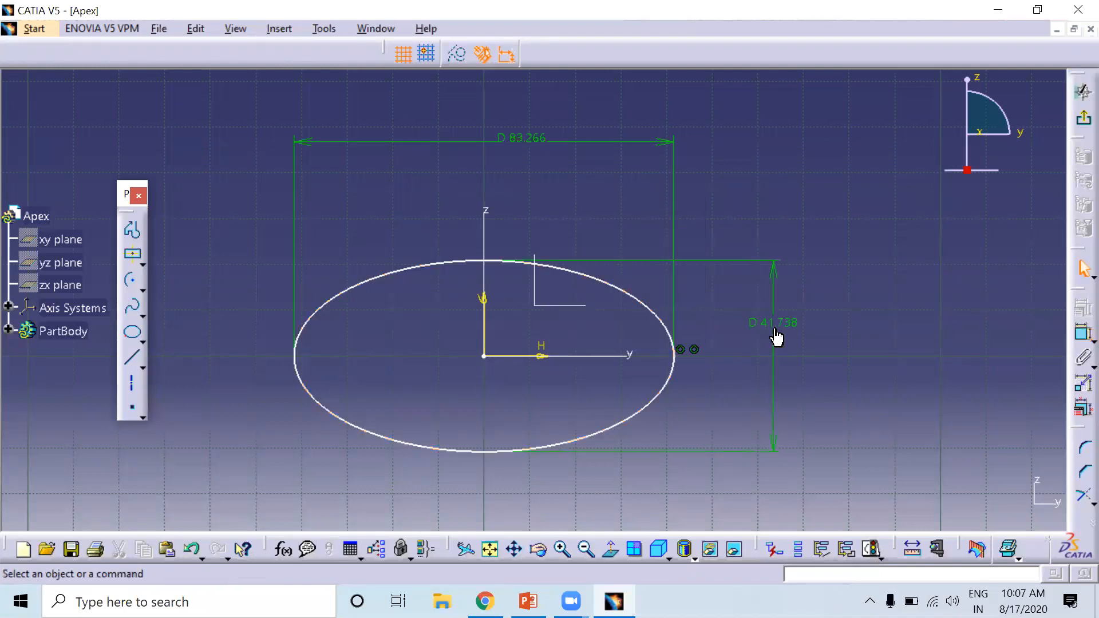
left_click(779, 335)
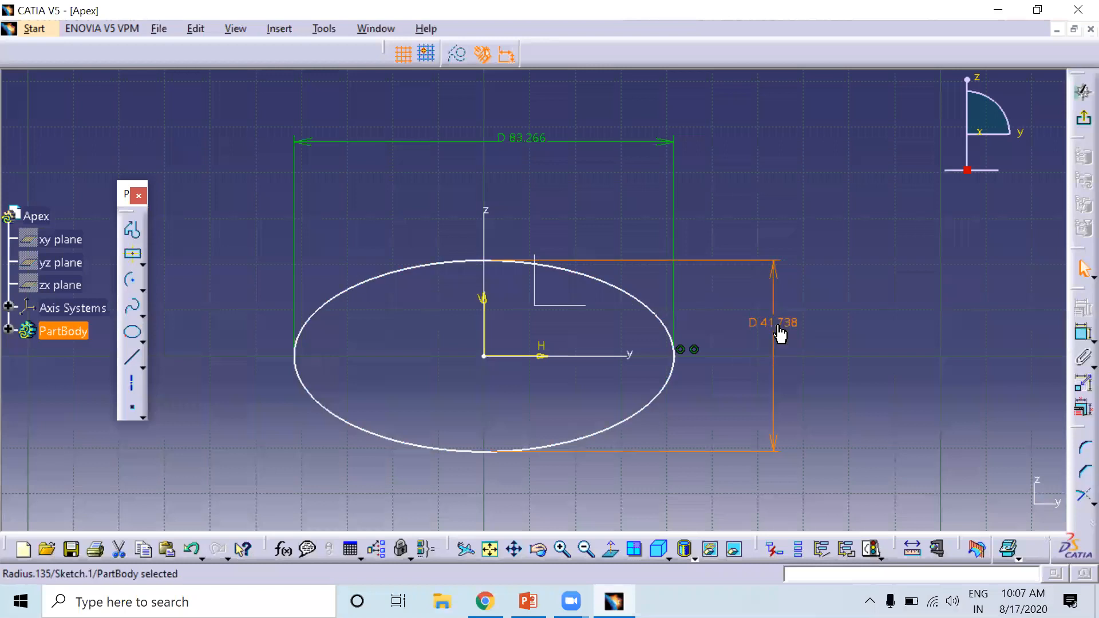
key("Delete")
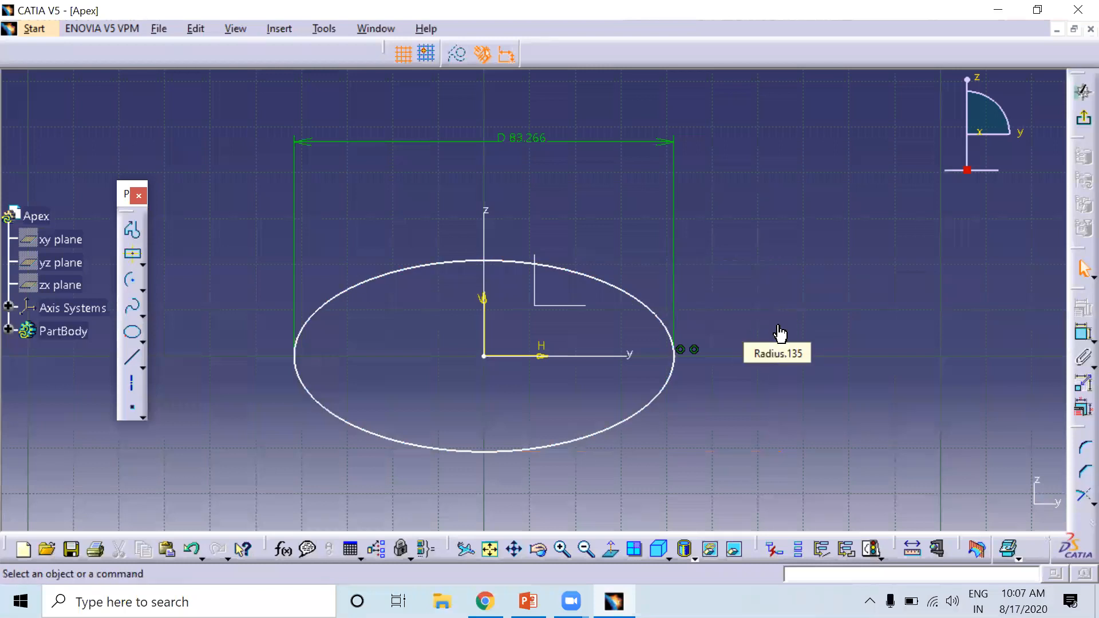
Step: Dimension the ellipse's minor axis with the Semiminor axis option beside the ellipse, and delete the ellipse together with both dimensions
left_click(1076, 342)
left_click(1056, 346)
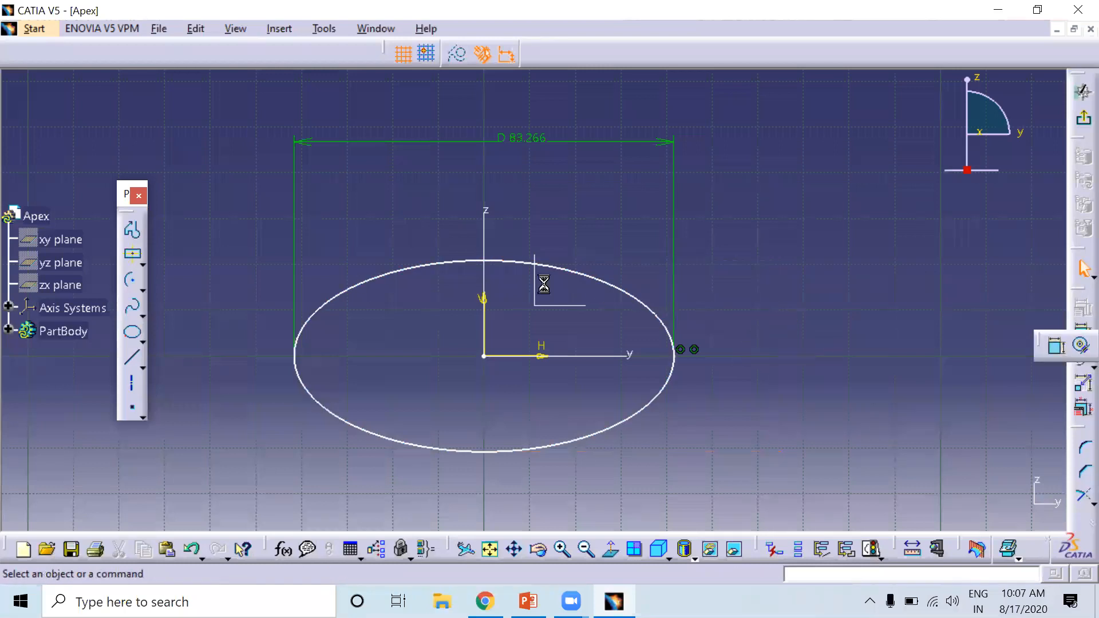
left_click(580, 273)
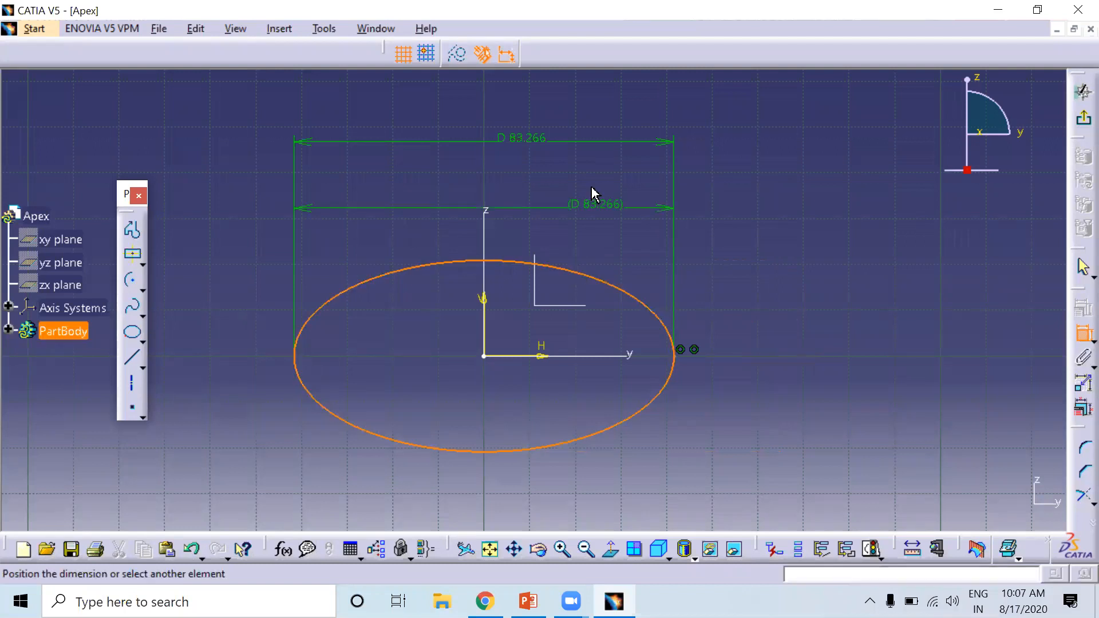
right_click(561, 203)
left_click(611, 249)
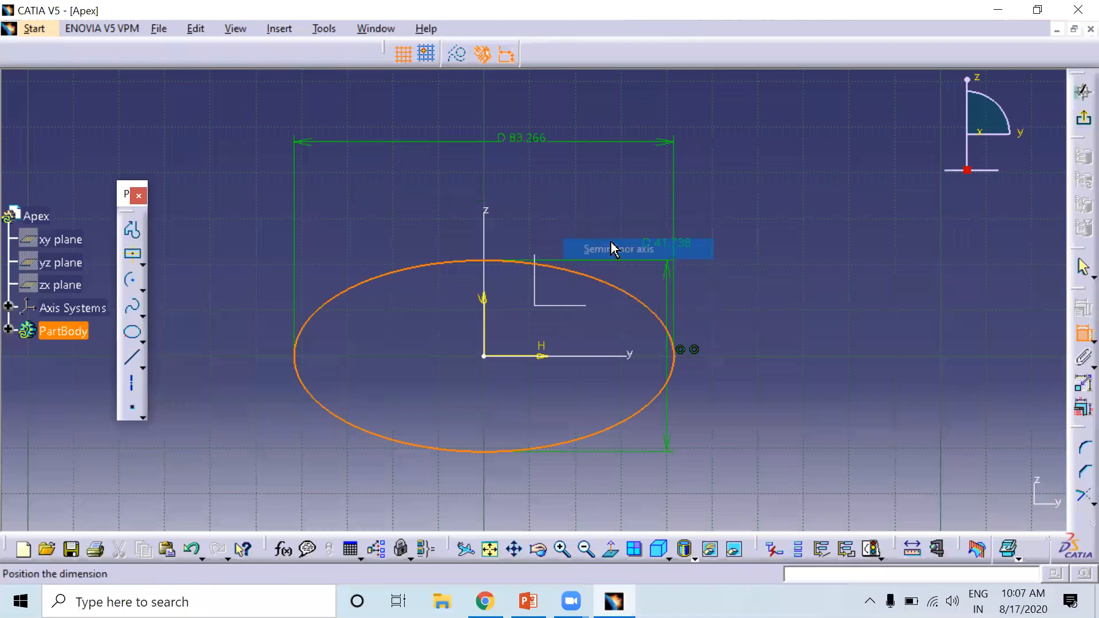
left_click(765, 295)
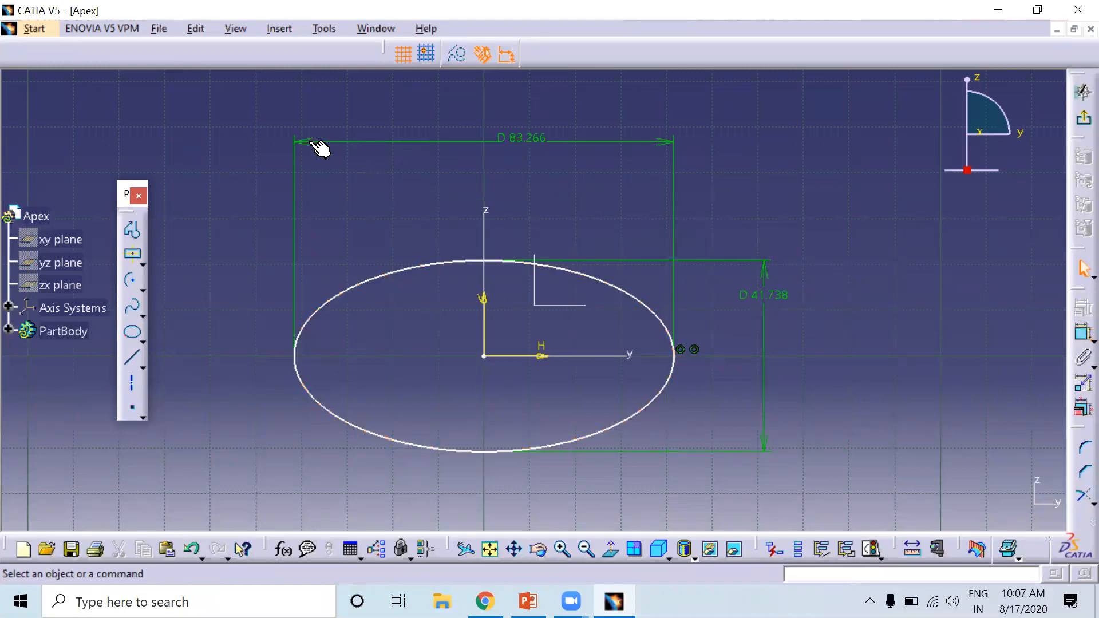
left_click_drag(249, 118, 872, 538)
key("Delete")
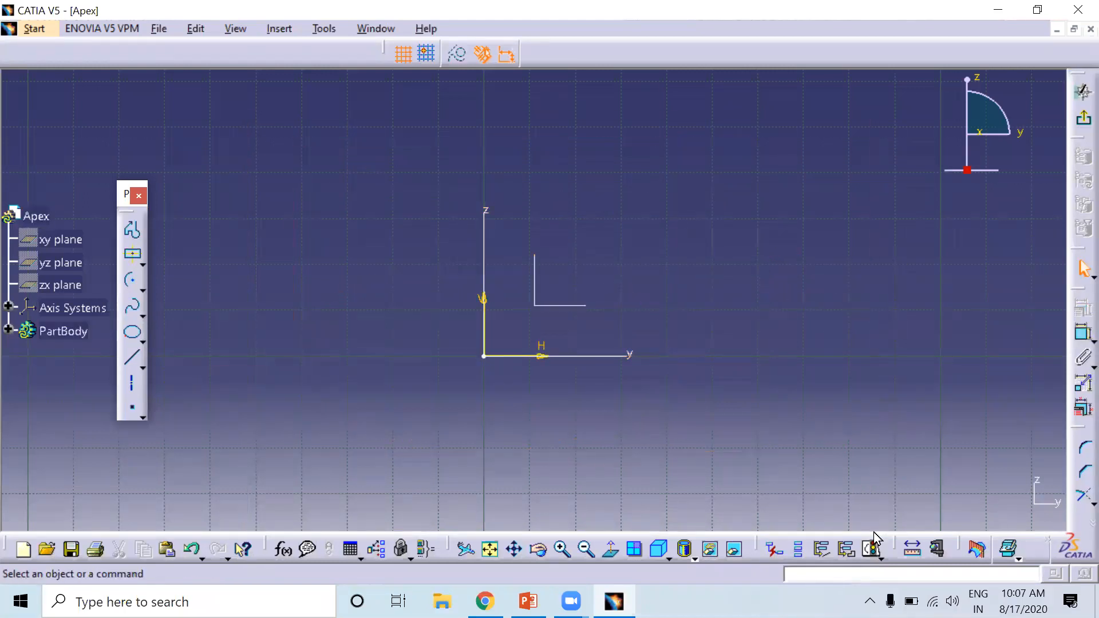
Step: Sketch a line above the origin that crosses the vertical axis and rises gently to the right
left_click(133, 361)
left_click(364, 283)
left_click(651, 229)
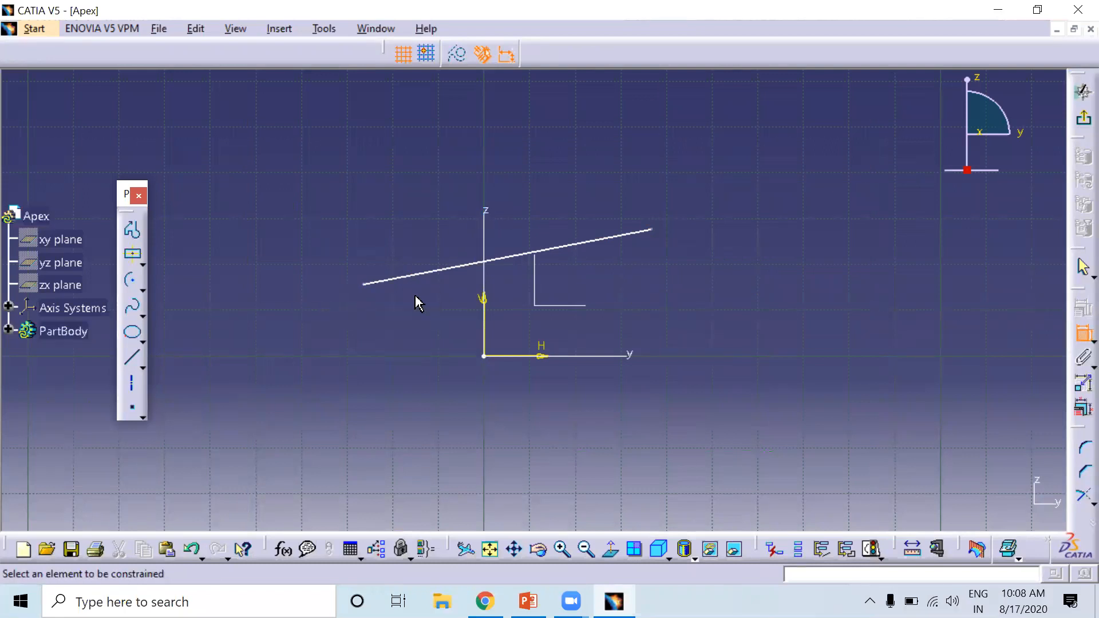
Step: Make the inclined line's two endpoints symmetric about the vertical axis with the Allow symmetry line option
left_click(362, 287)
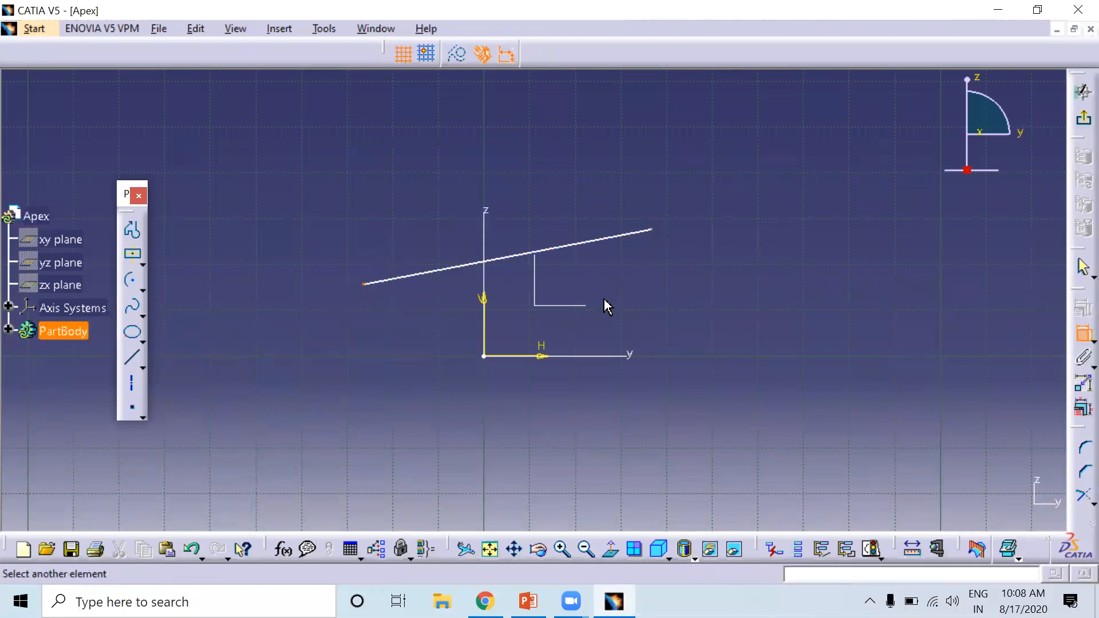
left_click(655, 233)
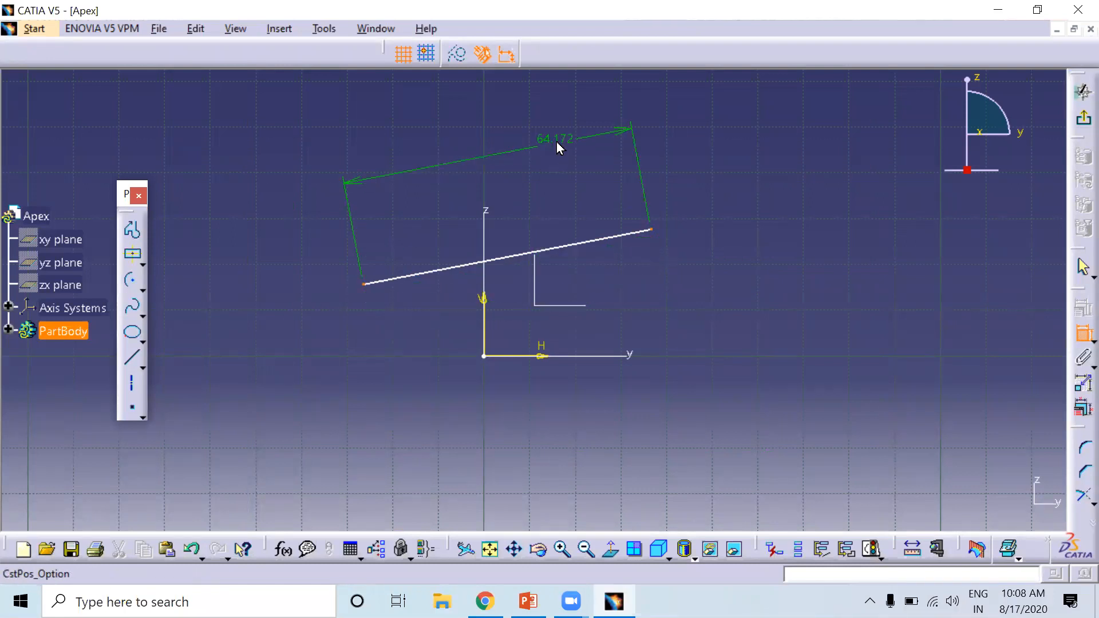
right_click(558, 142)
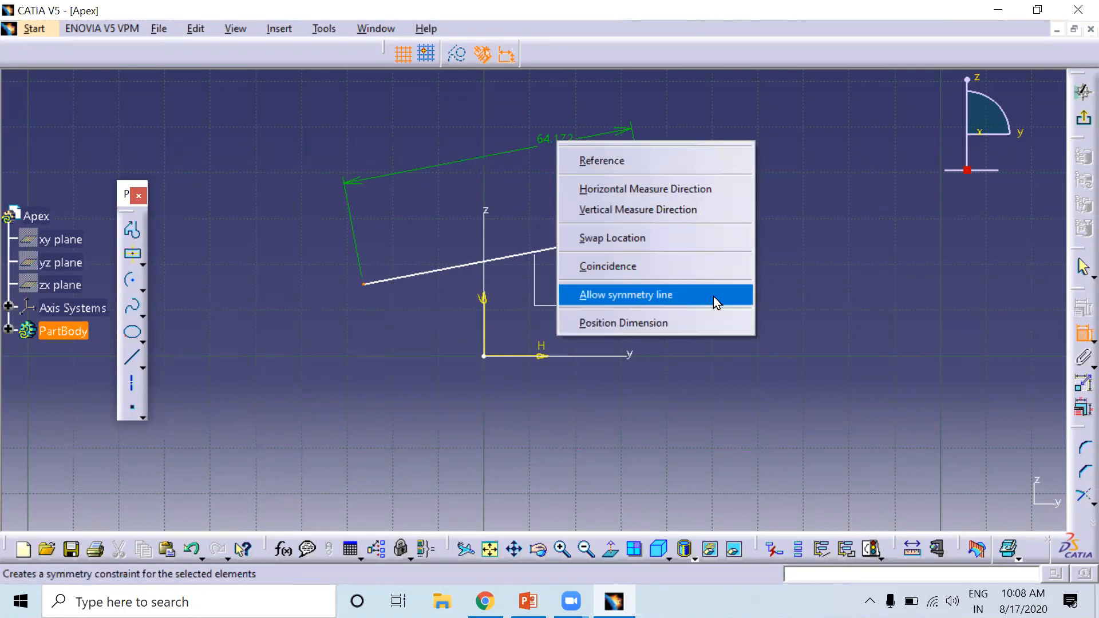
left_click(675, 297)
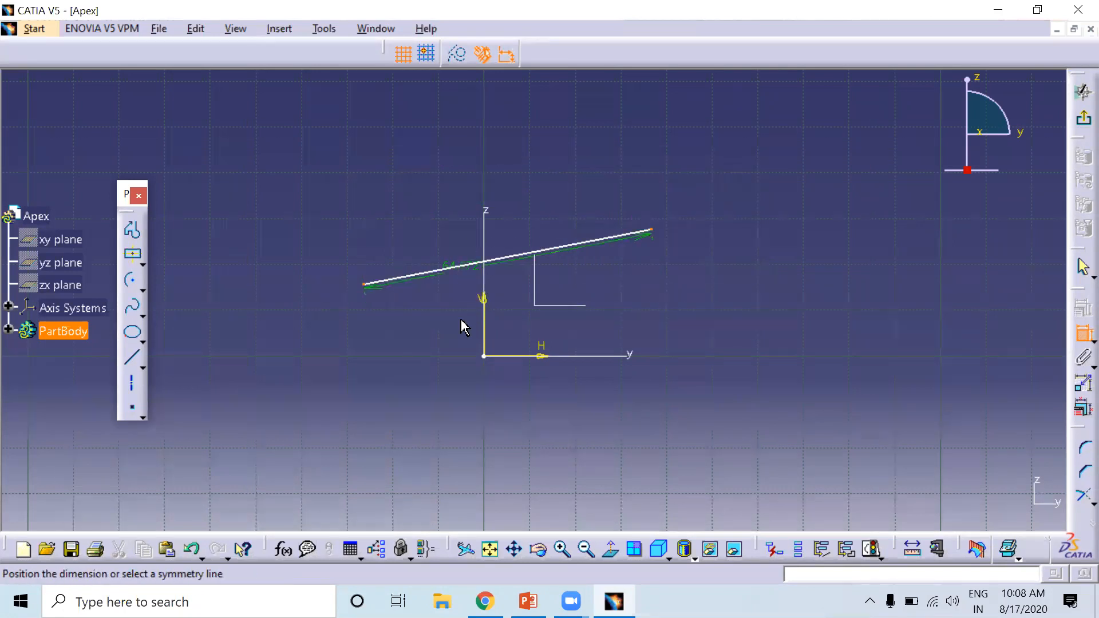
left_click(486, 306)
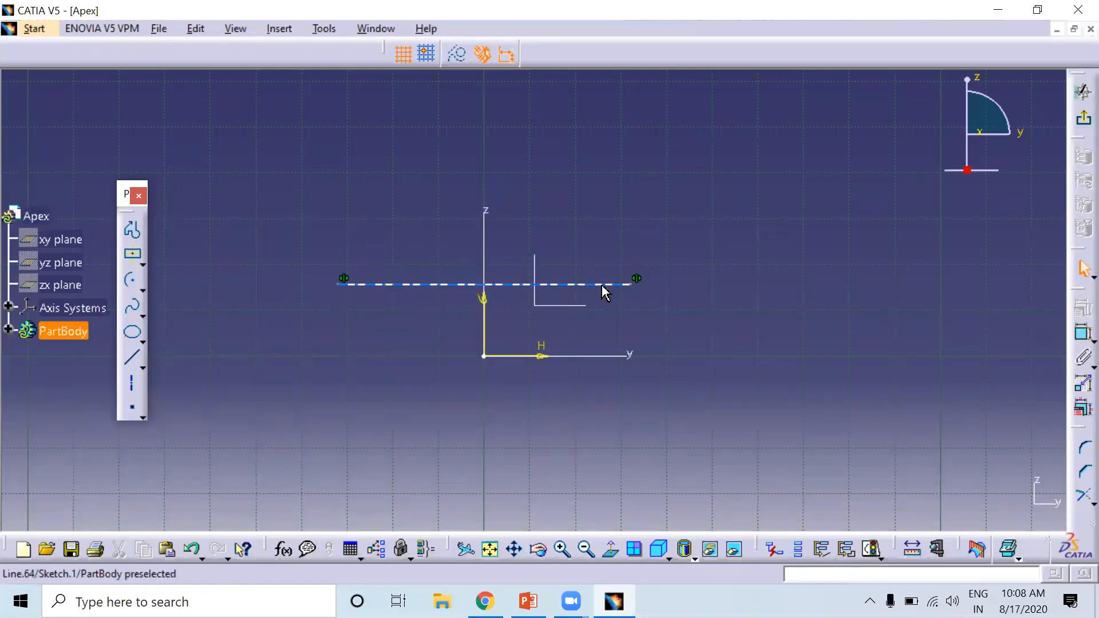
Step: Move the symmetric line slightly by its right endpoint, and delete the line together with its symmetry constraint
mouse_move(638, 285)
left_mouse_down()
mouse_move(783, 282)
mouse_move(630, 265)
mouse_move(645, 267)
left_mouse_up()
left_click_drag(266, 223, 740, 313)
key("Delete")
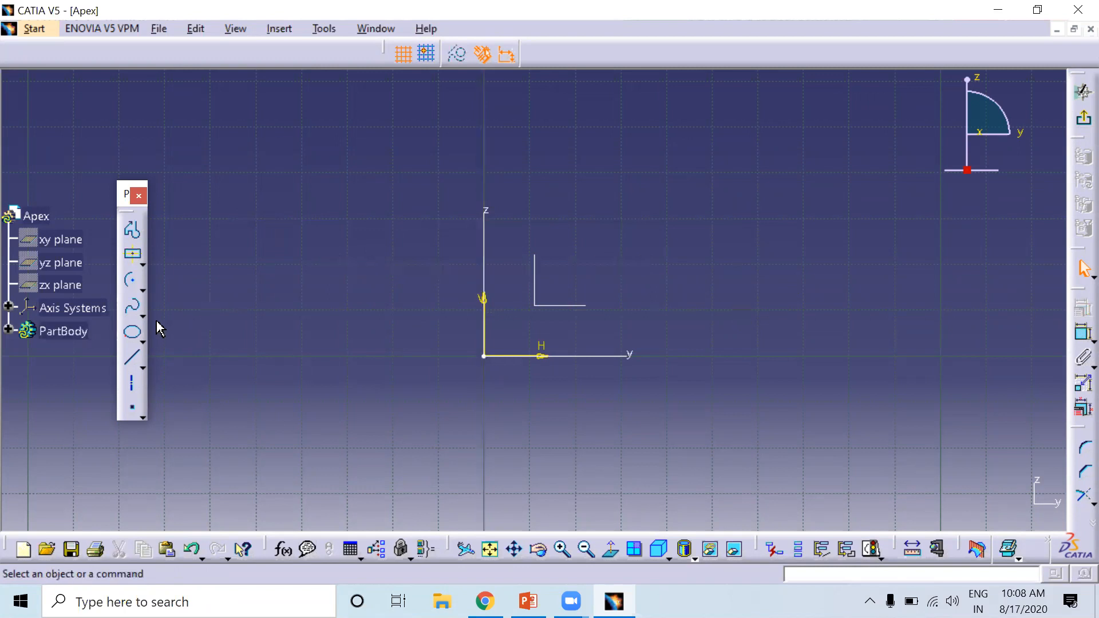
Step: Sketch a small circle about 17 mm in diameter left of the vertical axis and a larger one to its right, centres about 90 mm apart
left_click(142, 290)
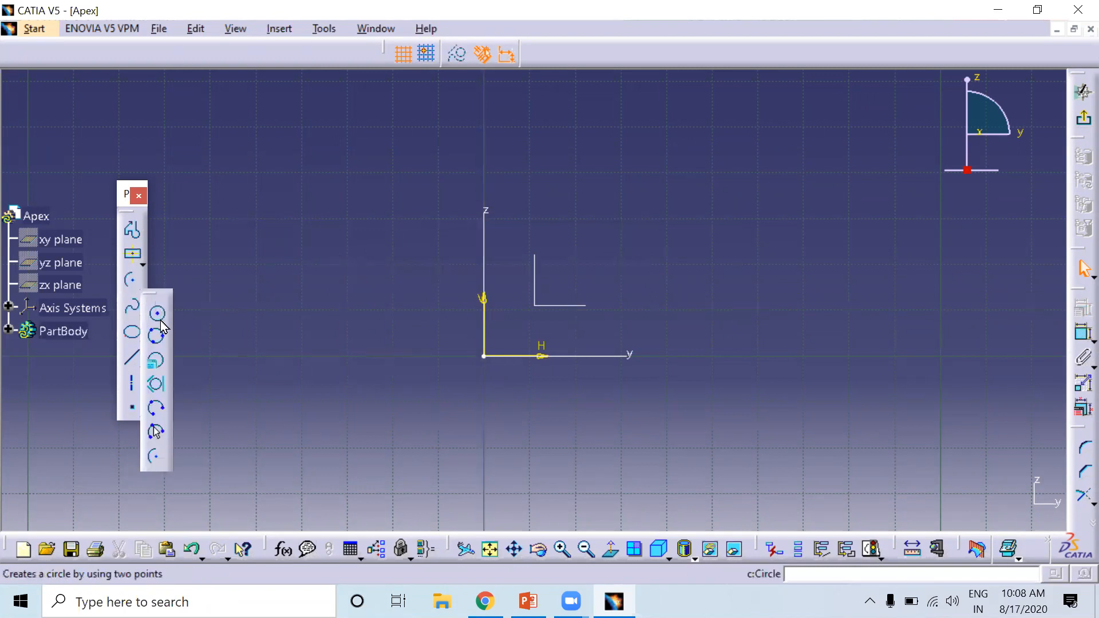
left_click(161, 321)
left_click(284, 265)
left_click(316, 244)
left_click(694, 250)
left_click(716, 178)
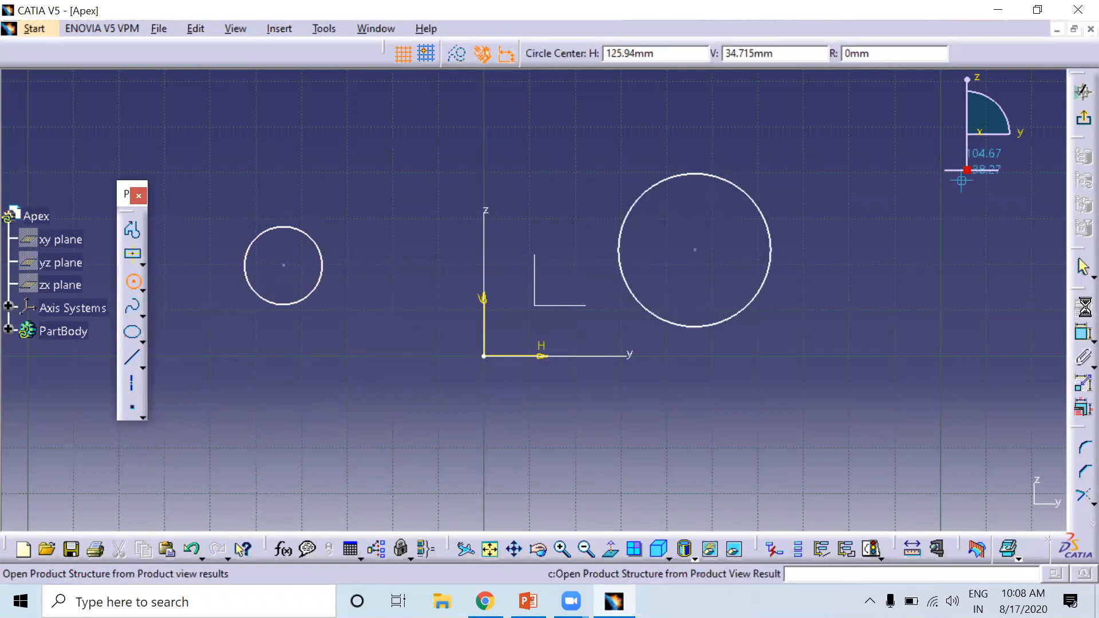
Step: Make the two circle centres symmetric about the vertical axis with the Allow symmetry line option
left_click(1076, 335)
left_click(284, 265)
left_click(695, 250)
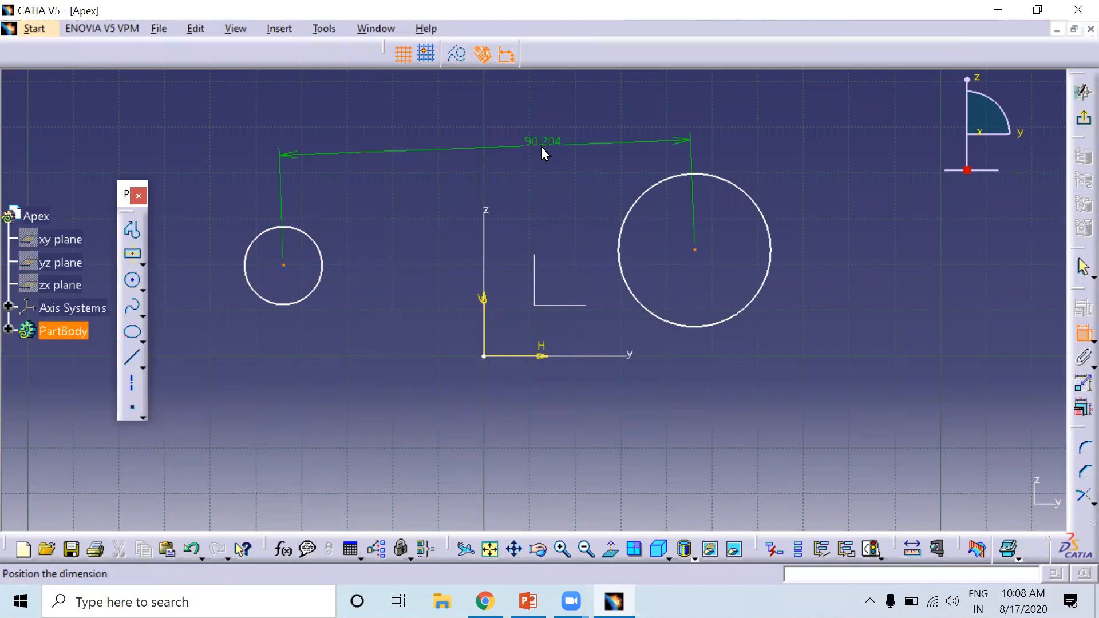
right_click(541, 147)
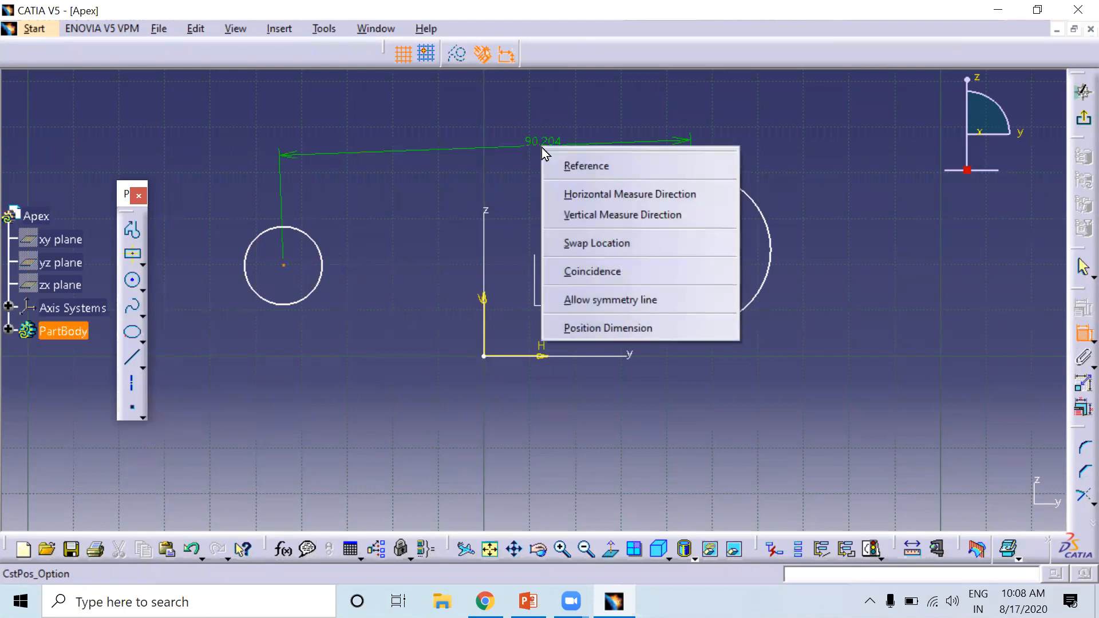
left_click(591, 300)
left_click(487, 312)
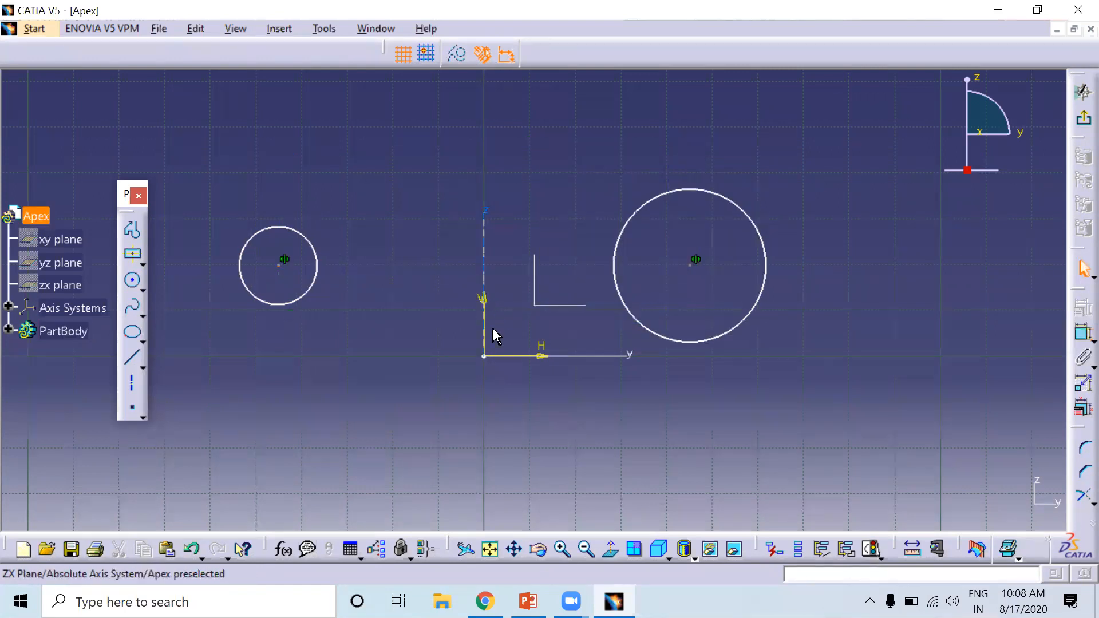
Step: Move the larger circle's centre up and closer to the vertical axis, and enlarge that circle
left_click_drag(827, 261, 642, 239)
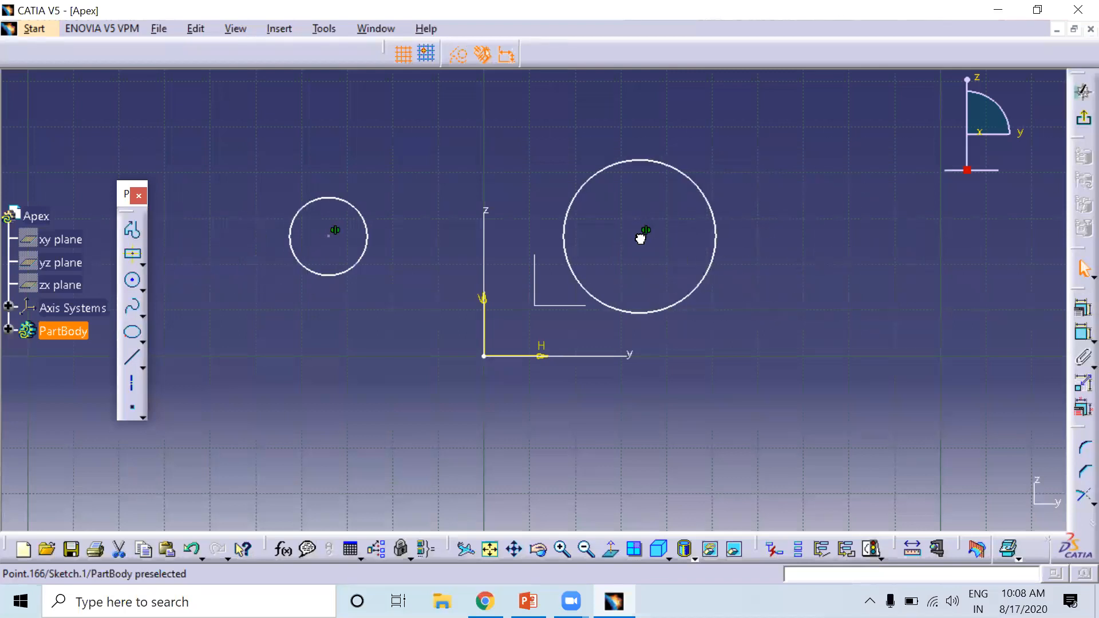
left_click_drag(657, 169, 647, 117)
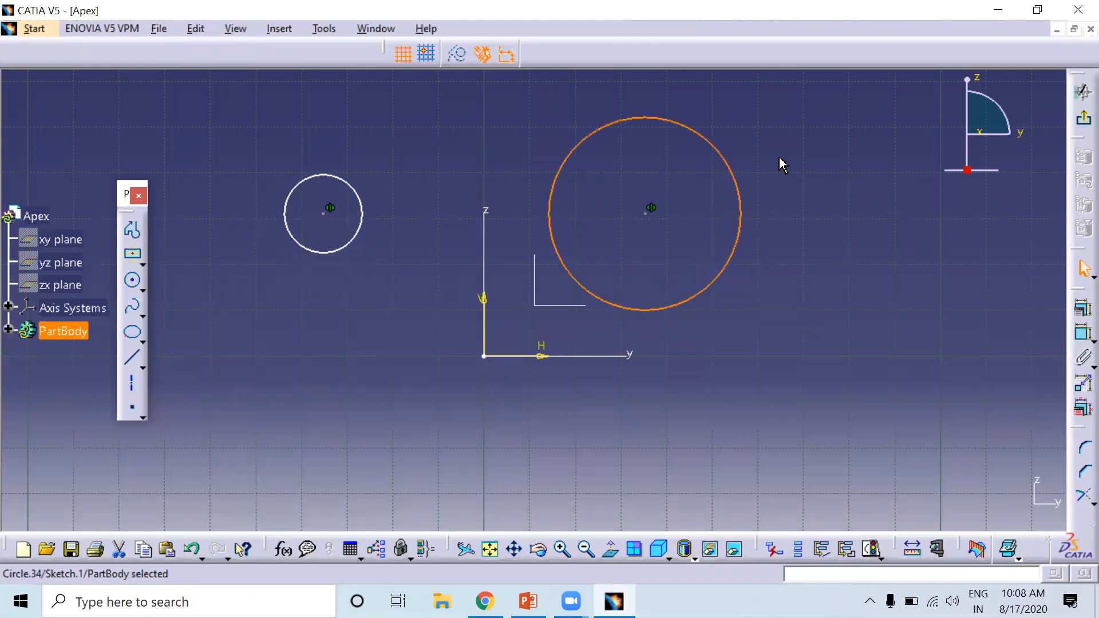
left_click(782, 165)
Step: Make the two circles themselves symmetric about the vertical axis with the Allow symmetry line option
left_click(1078, 335)
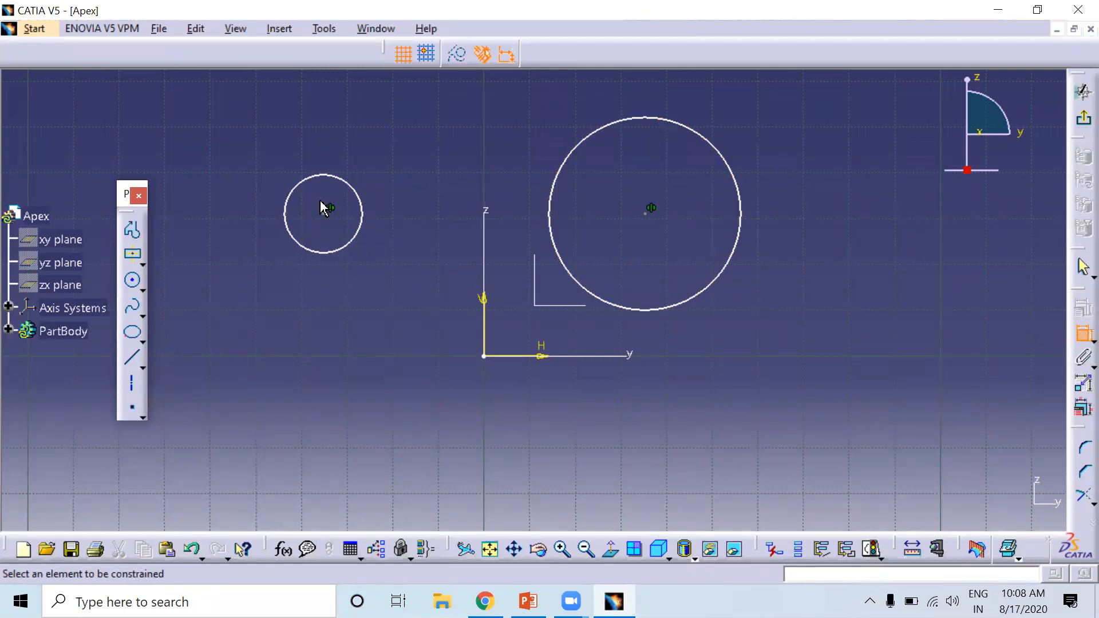
left_click(336, 179)
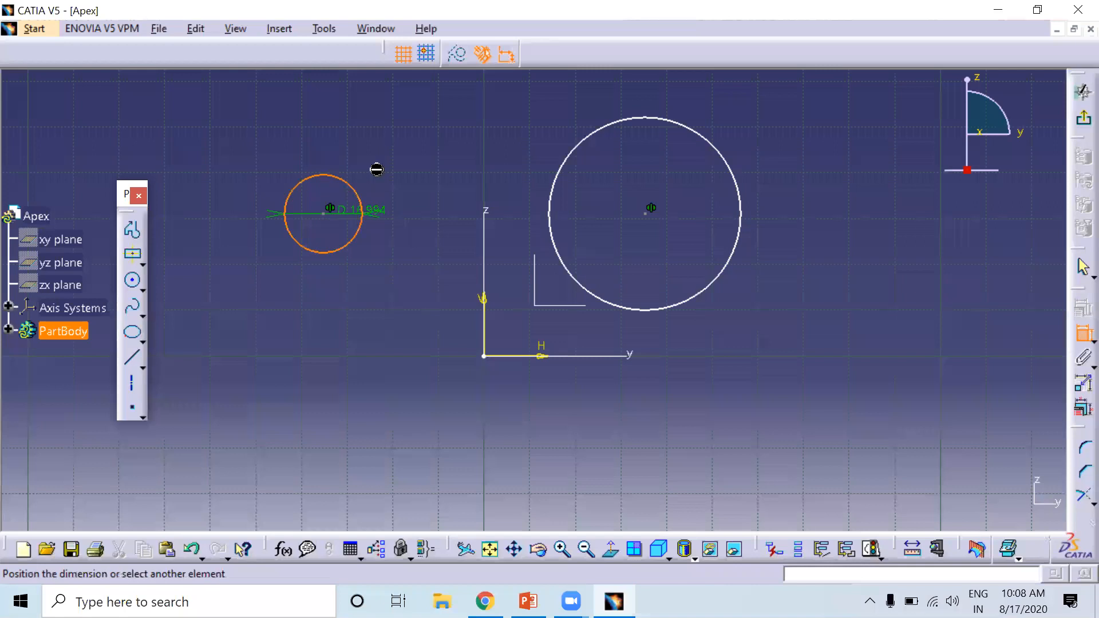
left_click(643, 119)
right_click(786, 126)
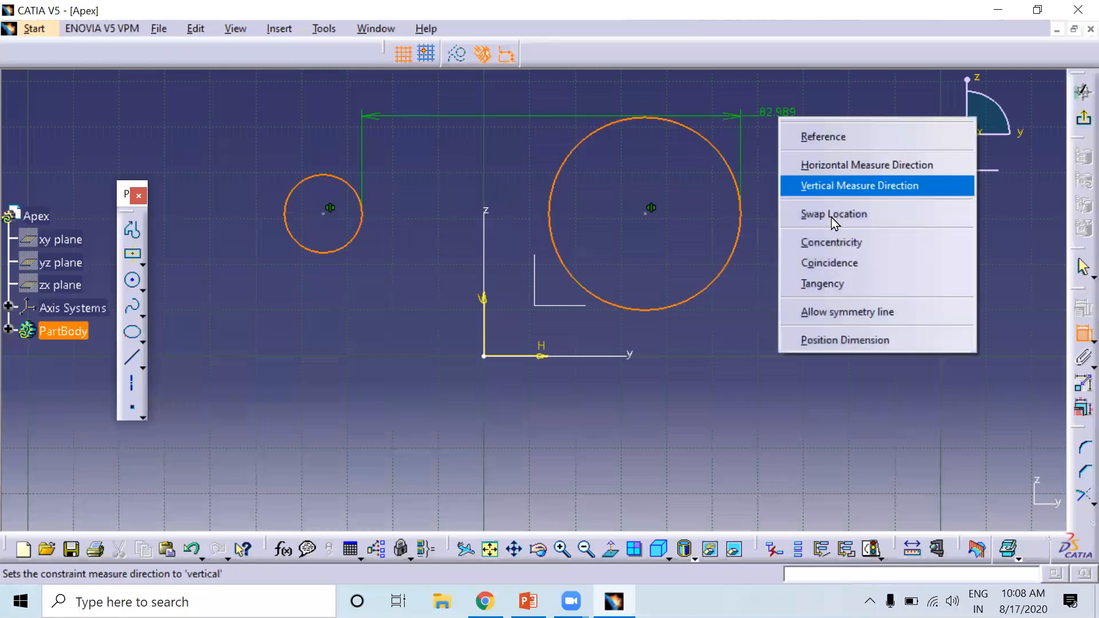
left_click(845, 312)
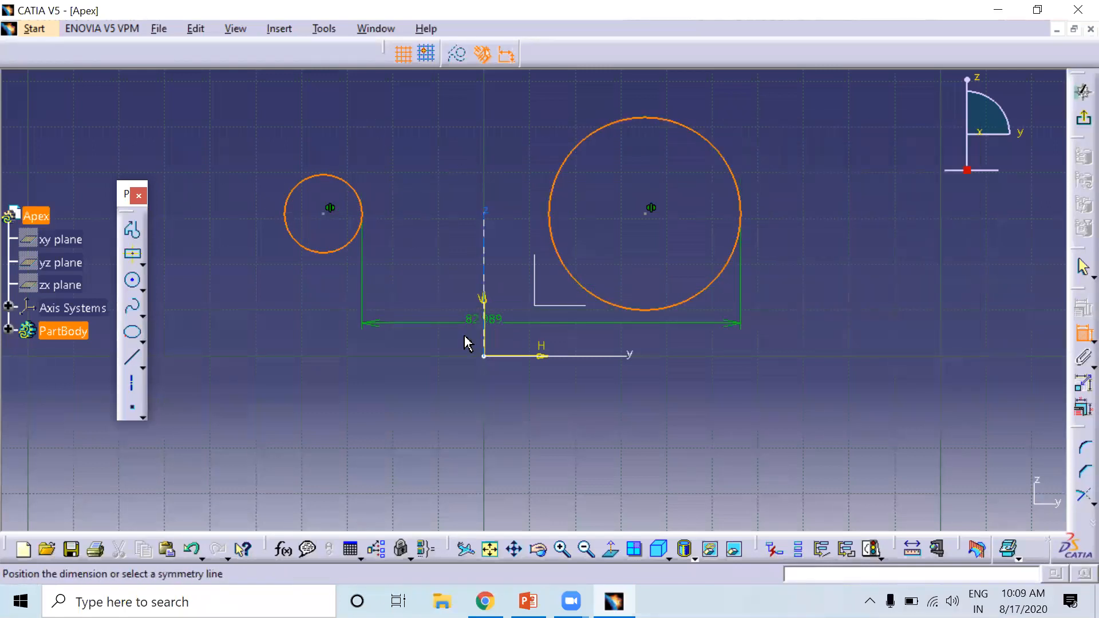
left_click(485, 304)
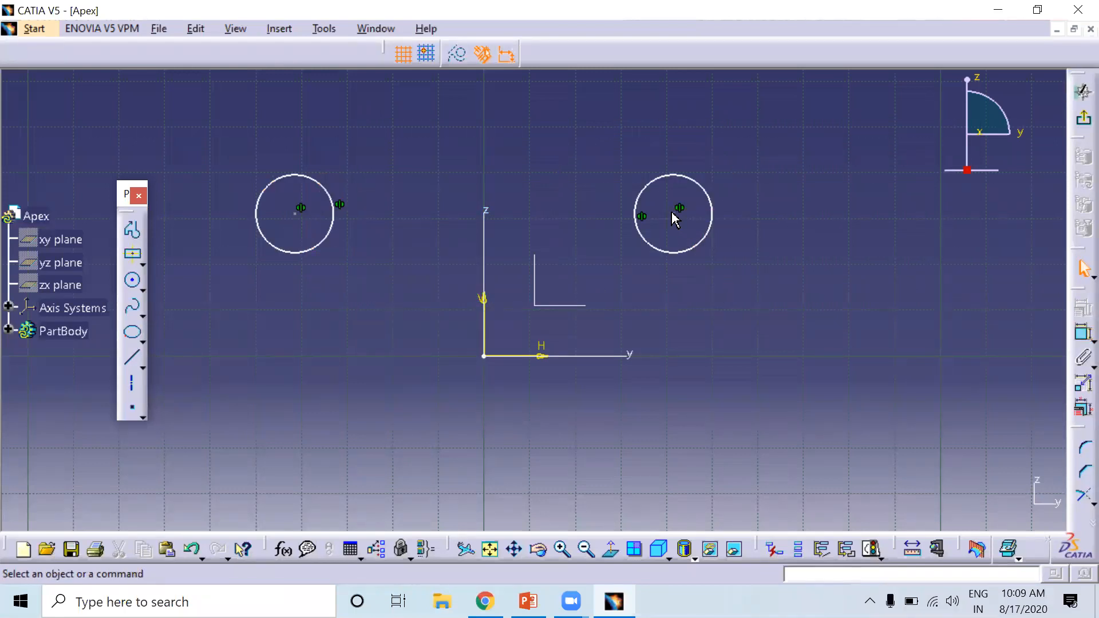
Step: Move the right circle slightly inward by its centre, and delete both circles together with their symmetry constraints
left_click_drag(675, 215, 651, 226)
mouse_move(232, 149)
left_mouse_down()
mouse_move(830, 326)
mouse_move(826, 312)
left_mouse_up()
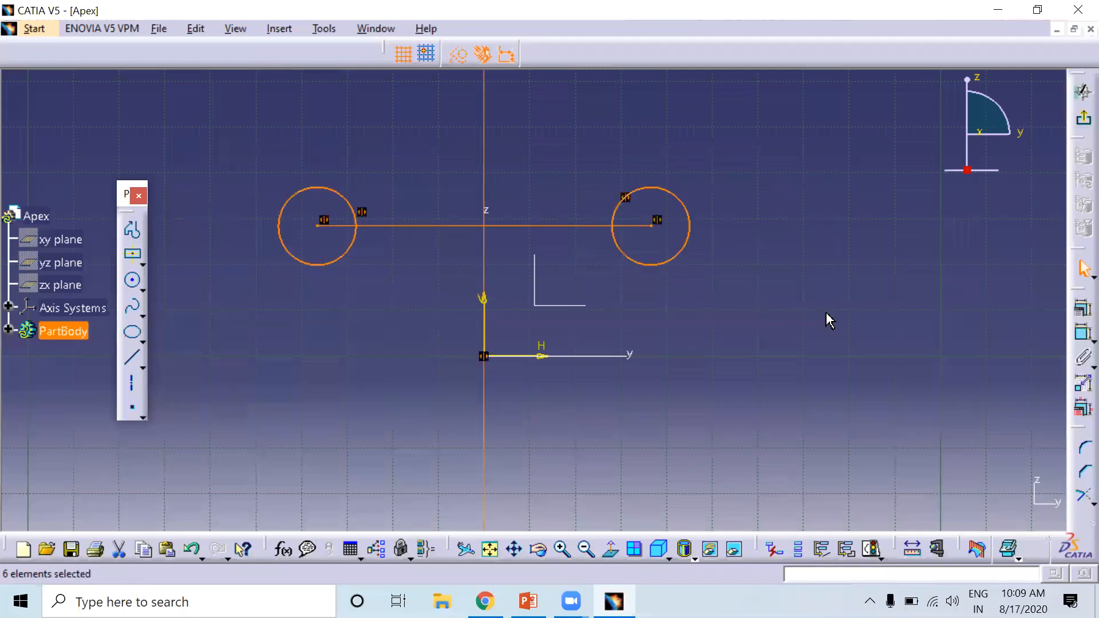
key("Delete")
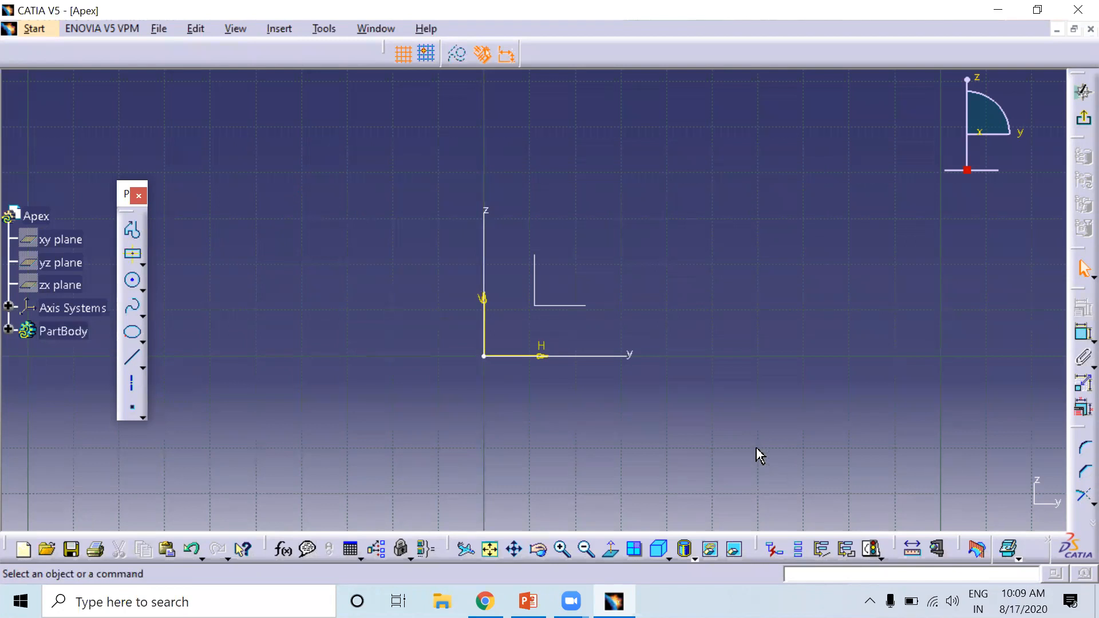
Step: Sketch a long line rising to the right across the vertical axis and a separate steep line descending to the right beside it
left_click(132, 357)
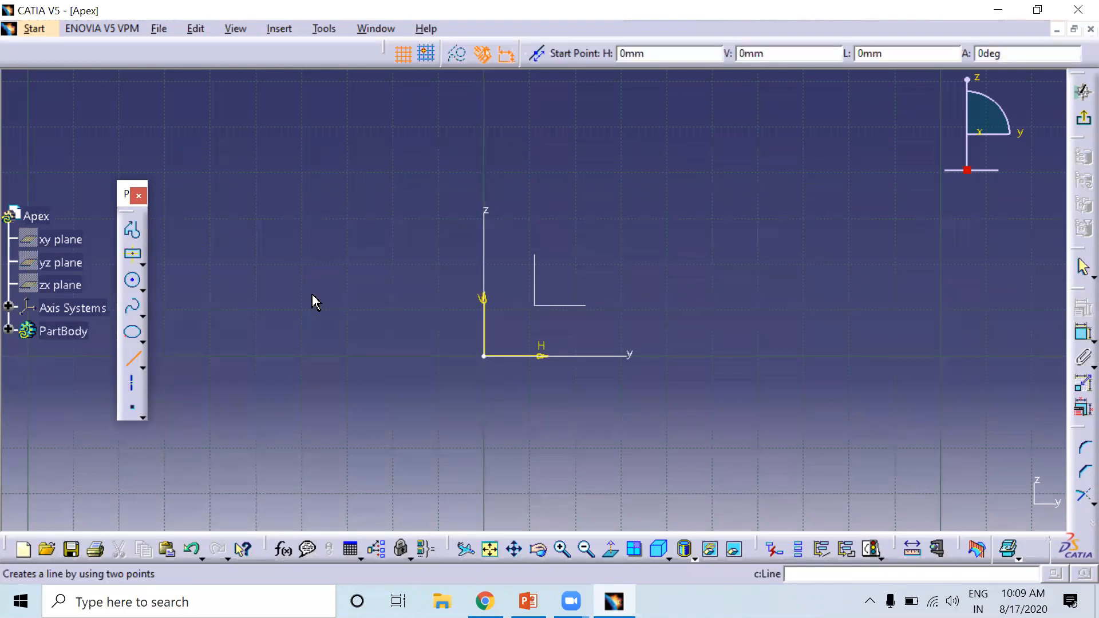
left_click(704, 221)
left_click(821, 465)
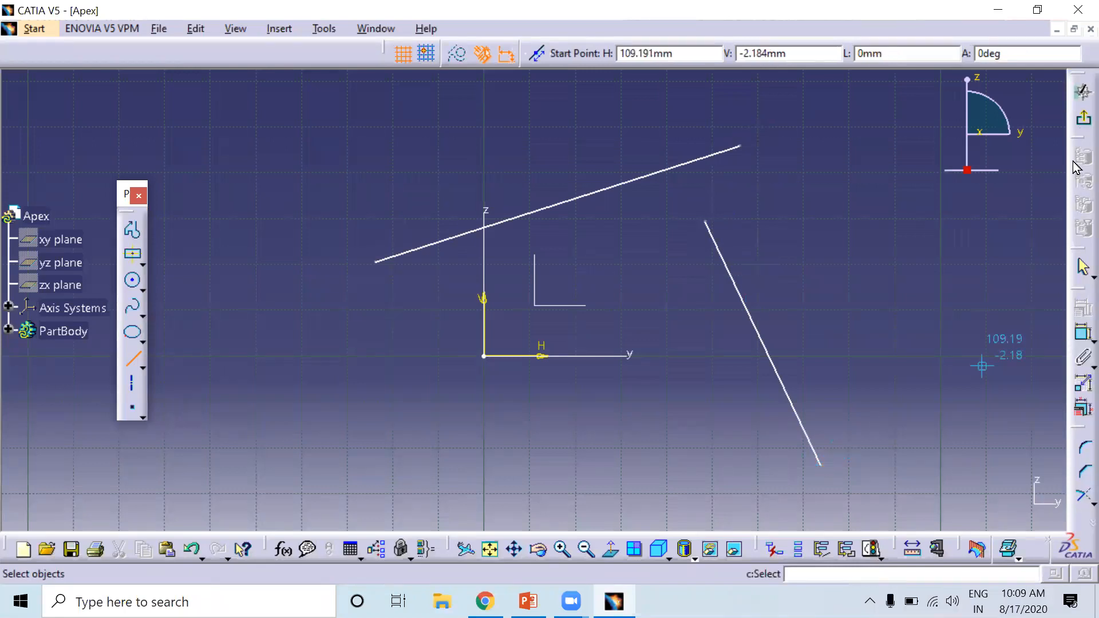
Step: Constrain the steep line's upper endpoint to the long line's midpoint with the Midpoint option, and delete both lines
left_click(1083, 334)
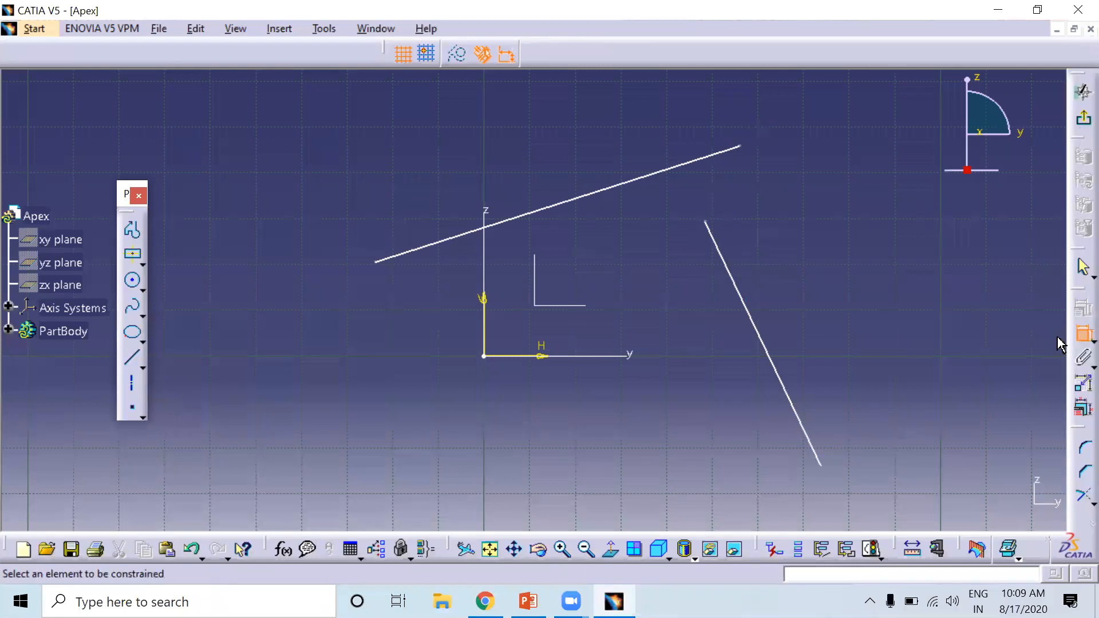
left_click(709, 222)
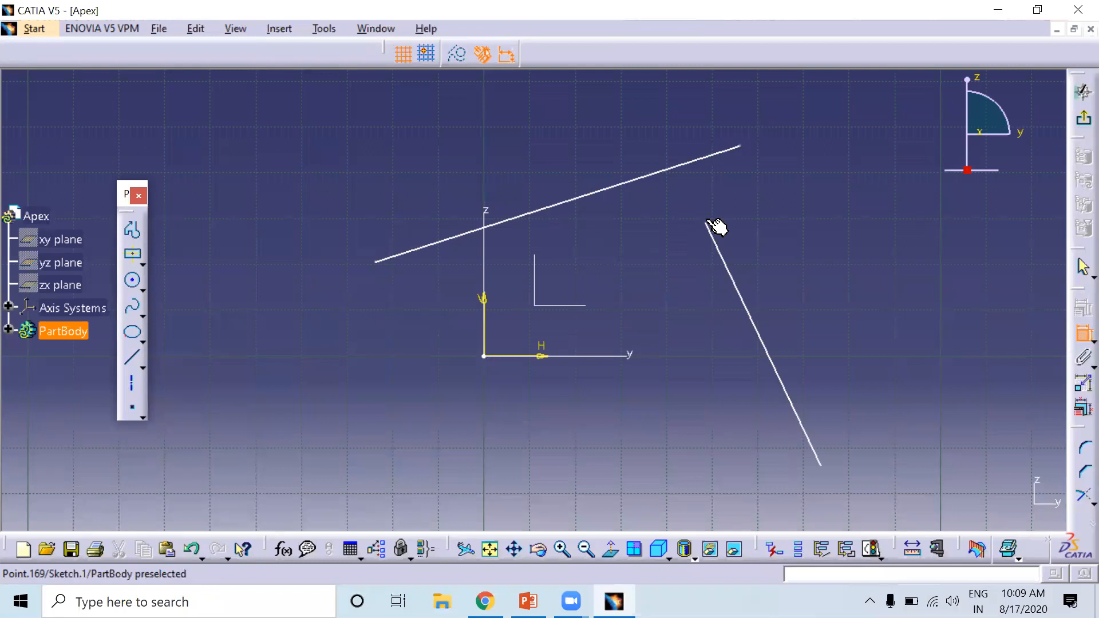
left_click(623, 183)
right_click(523, 145)
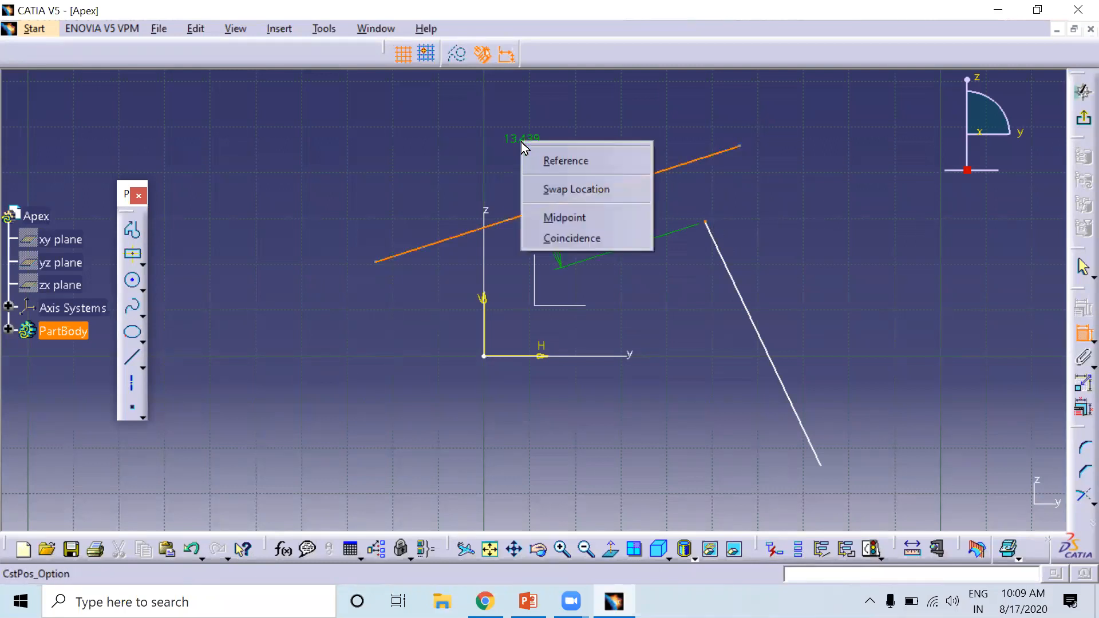
left_click(554, 219)
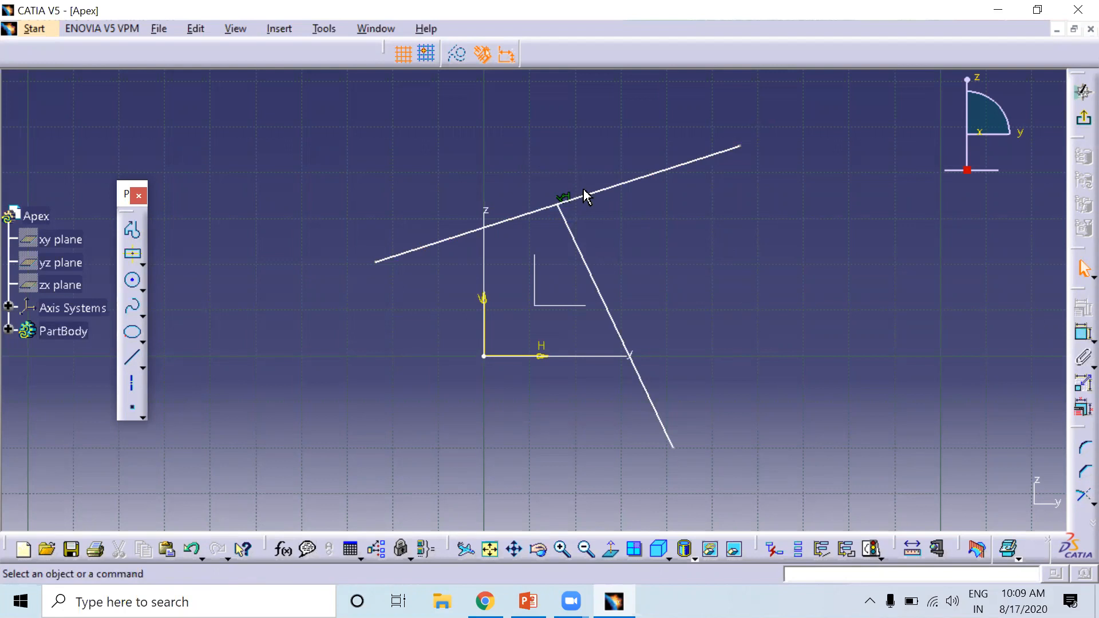
mouse_move(314, 93)
left_mouse_down()
mouse_move(520, 259)
mouse_move(900, 503)
left_mouse_up()
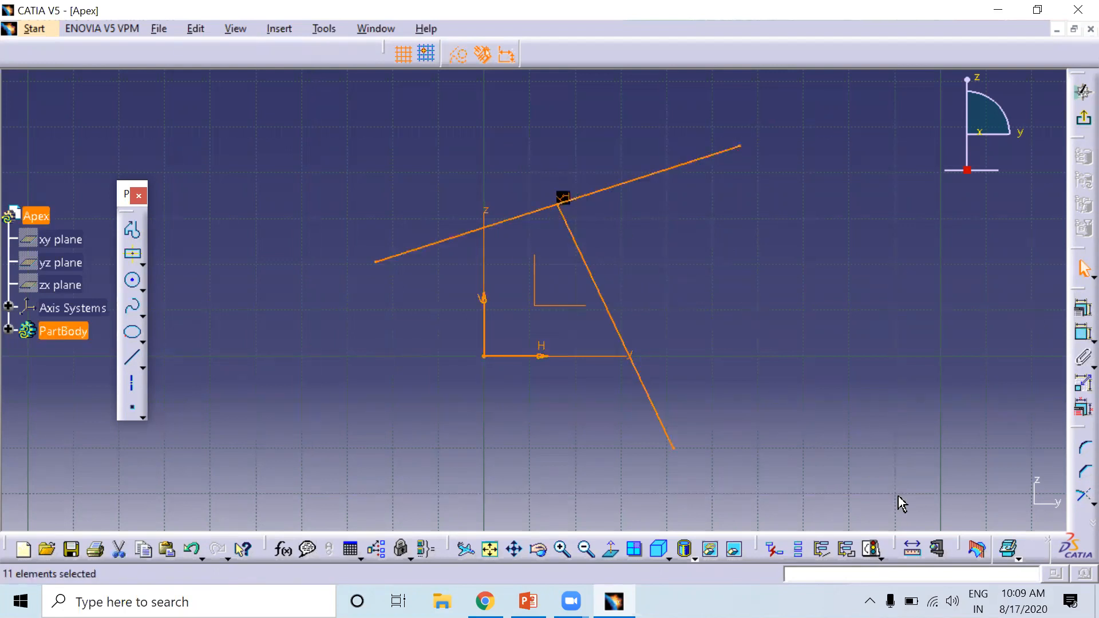
key("Delete")
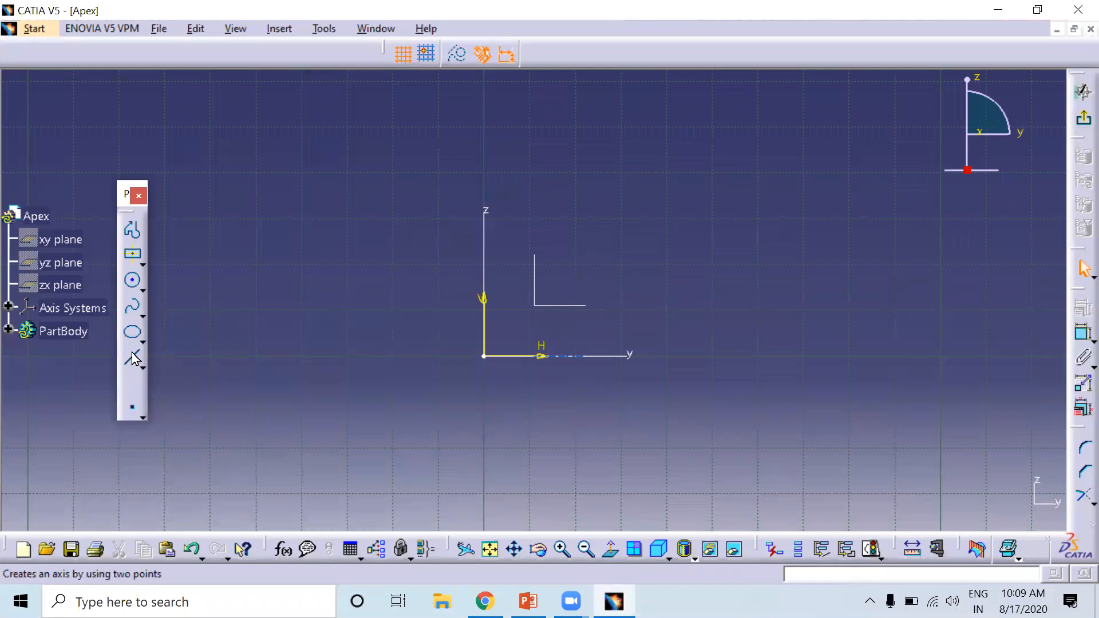
Step: Sketch a circle centred about 22 mm right of the vertical axis and a separate line descending to the right beyond it
left_click(131, 281)
left_click(585, 254)
left_click(622, 208)
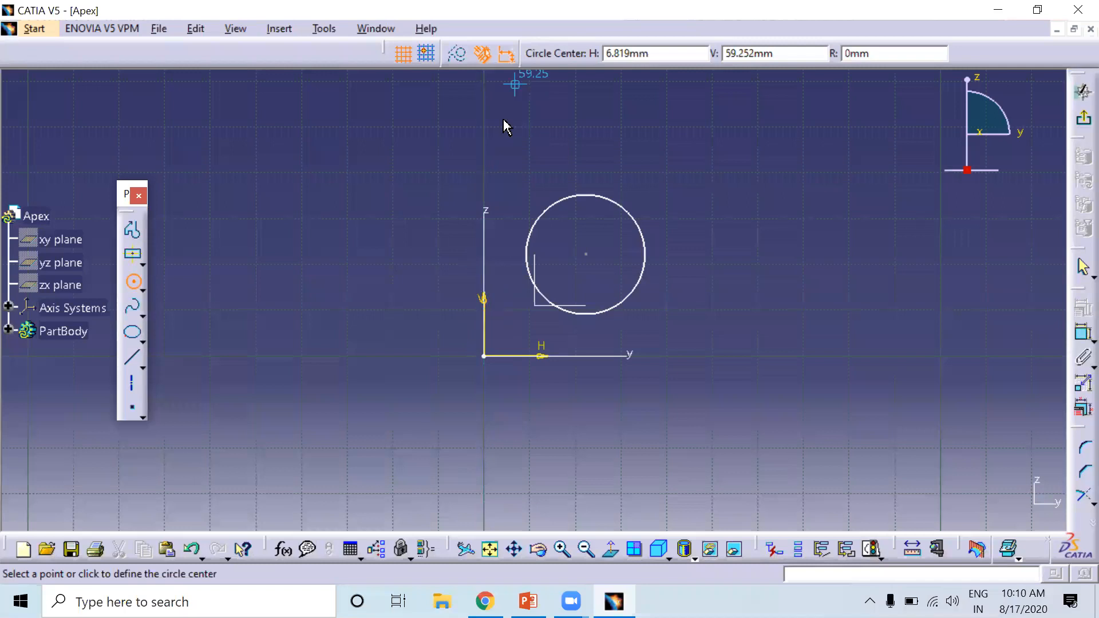
left_click(132, 356)
left_click(735, 125)
left_click(851, 270)
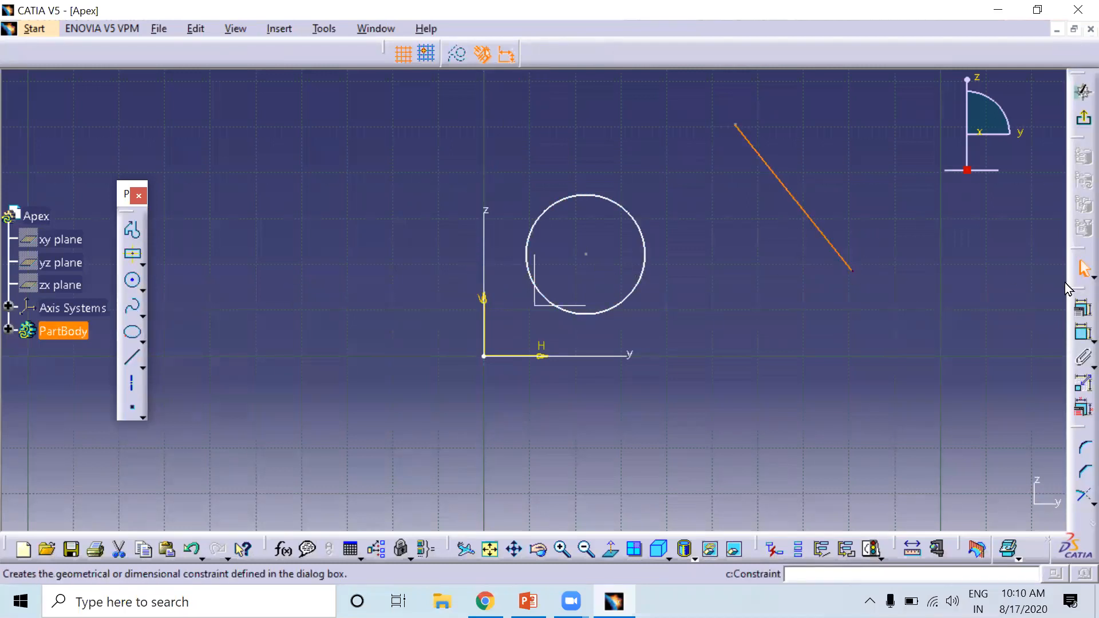
left_click(1018, 336)
Step: Make the circle's centre coincident with the vertical axis using the Coincidence option
left_click(1075, 340)
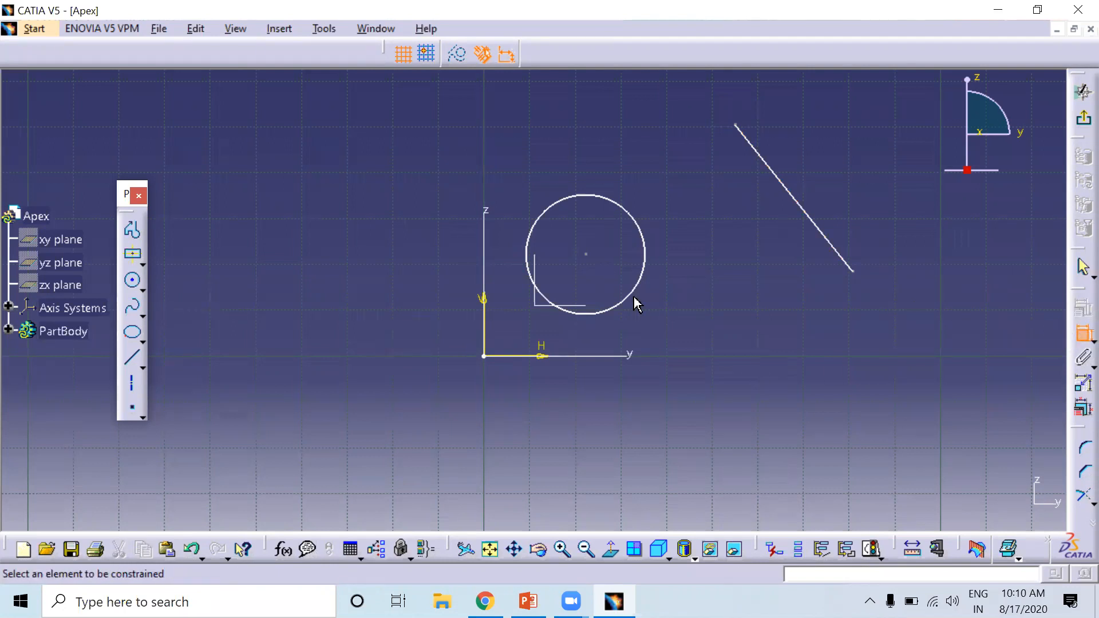
left_click(585, 255)
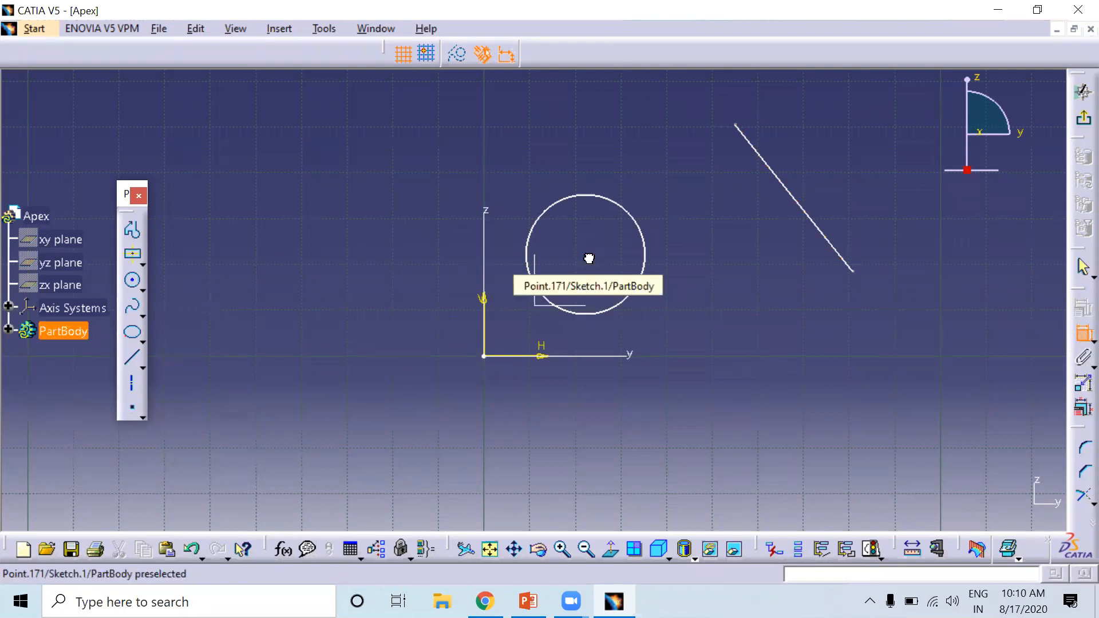
left_click(485, 306)
right_click(568, 148)
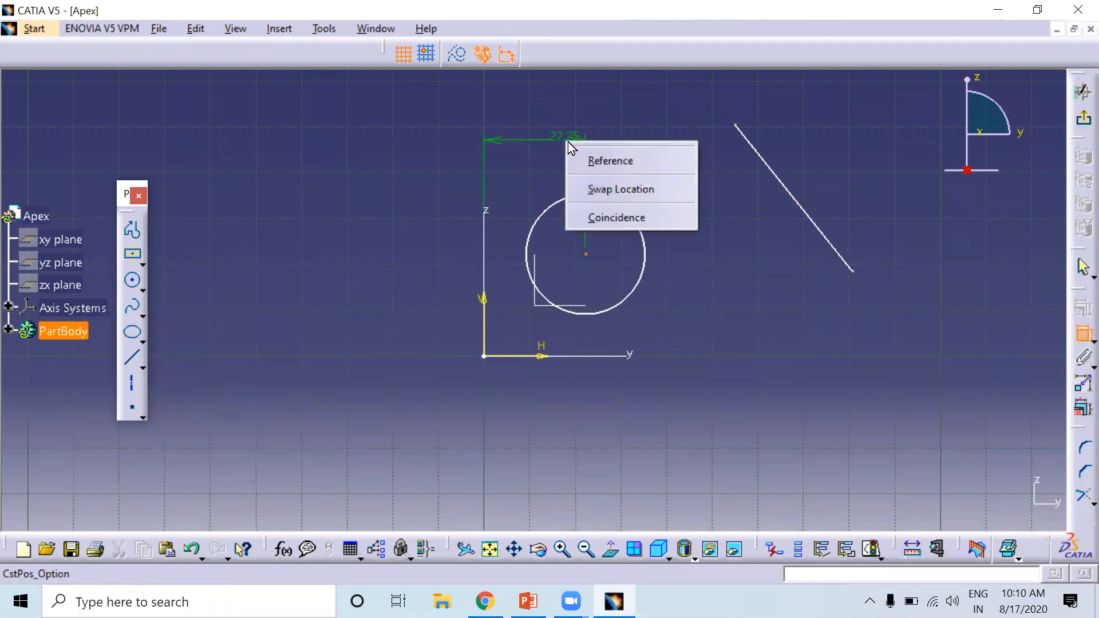
left_click(610, 217)
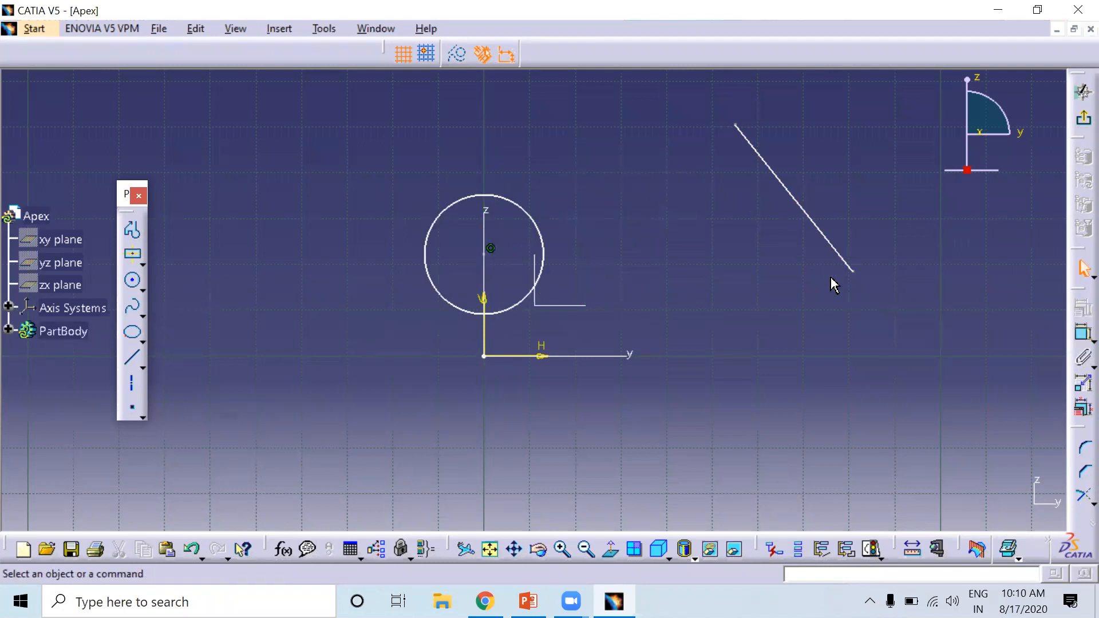
Step: Make the circle's centre coincident with the horizontal axis using the Coincidence option, and delete the circle and the line
left_click(485, 255)
left_click(1082, 332)
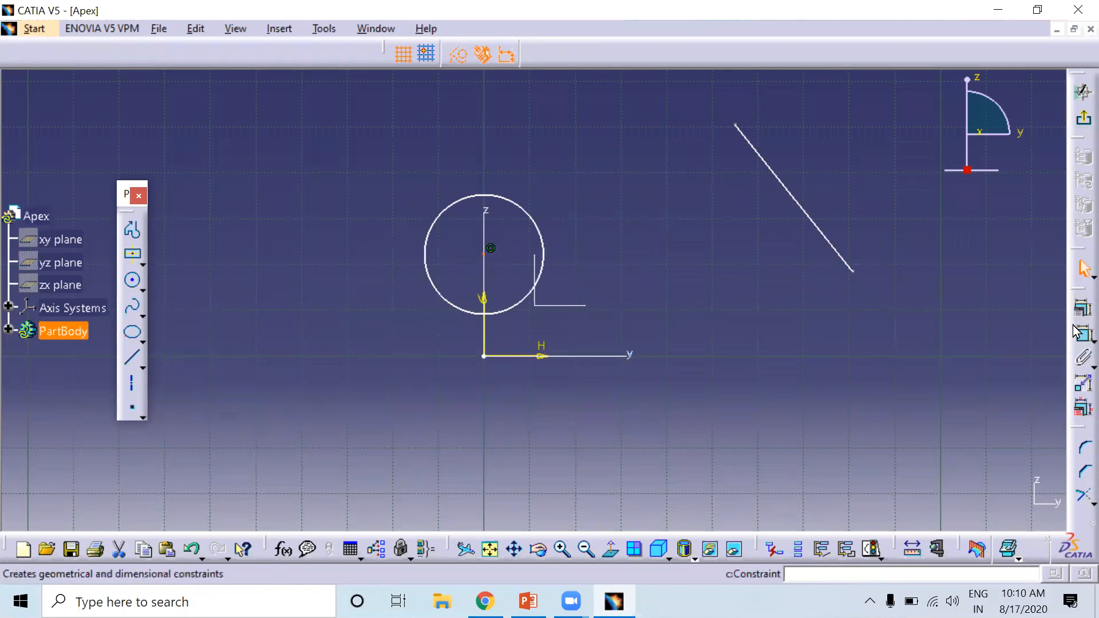
left_click(527, 356)
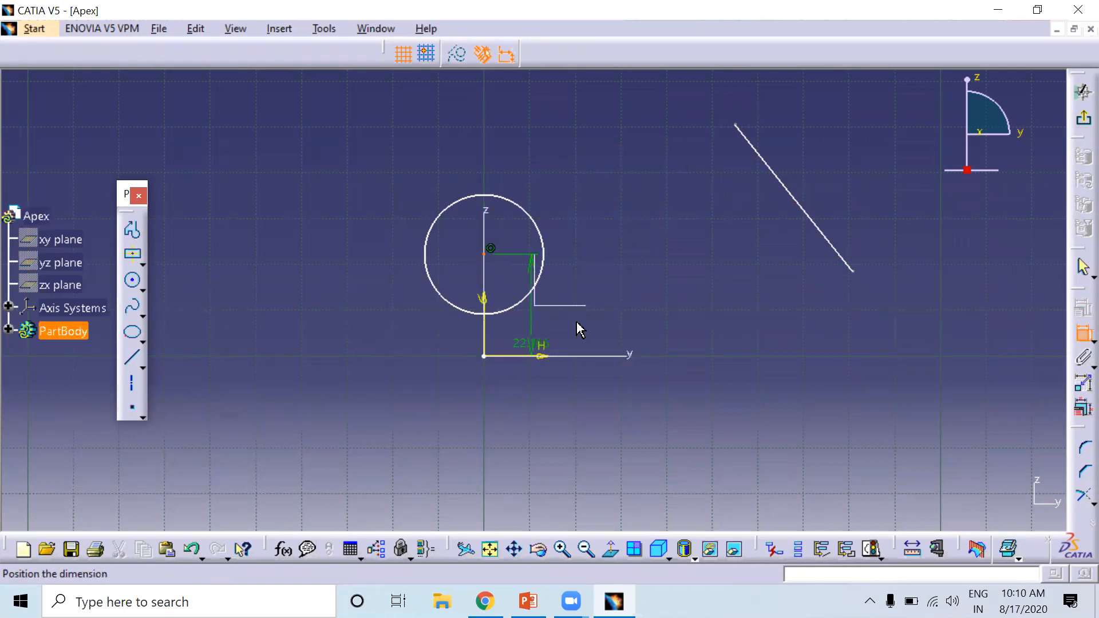
right_click(604, 264)
left_click(652, 339)
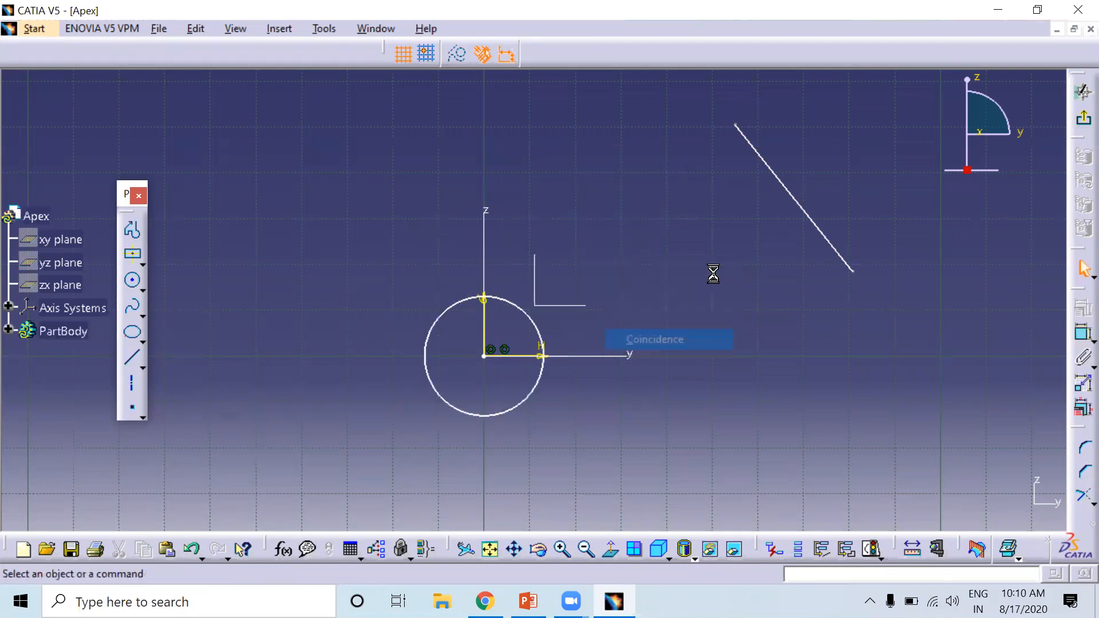
left_click_drag(368, 107, 903, 538)
key("Delete")
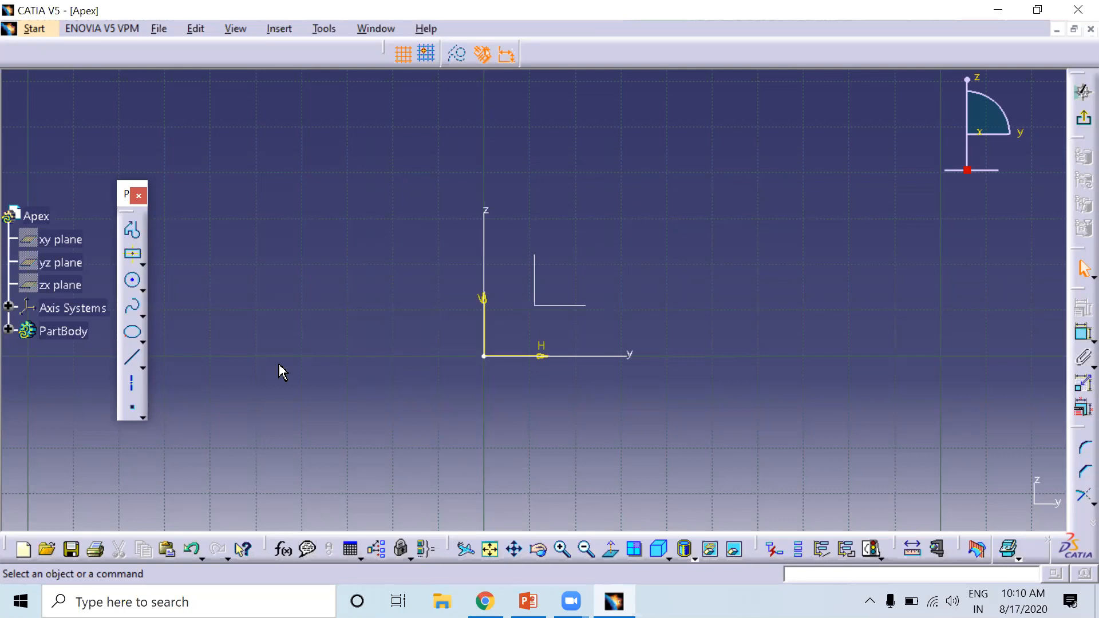
Step: Sketch a circle about 33 mm in diameter well left of the vertical axis and a smaller circle just left of the origin
left_click(132, 280)
left_click(302, 227)
left_click(358, 177)
left_click(443, 329)
left_click(454, 364)
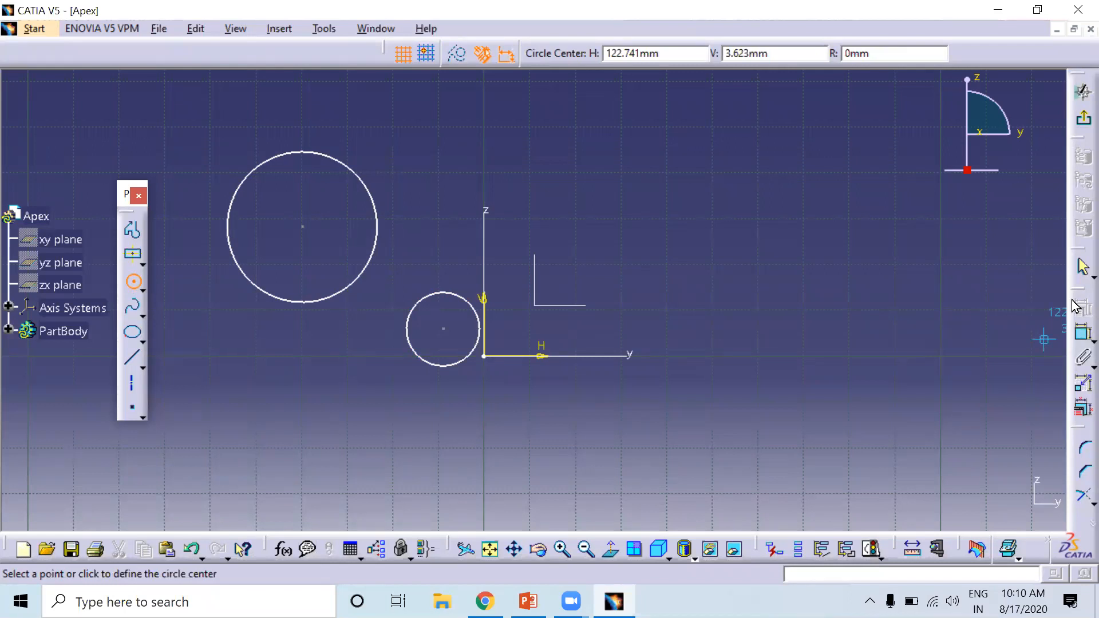
Step: Constrain the small circle to be concentric with the large circle using the Concentricity option
left_click(1076, 337)
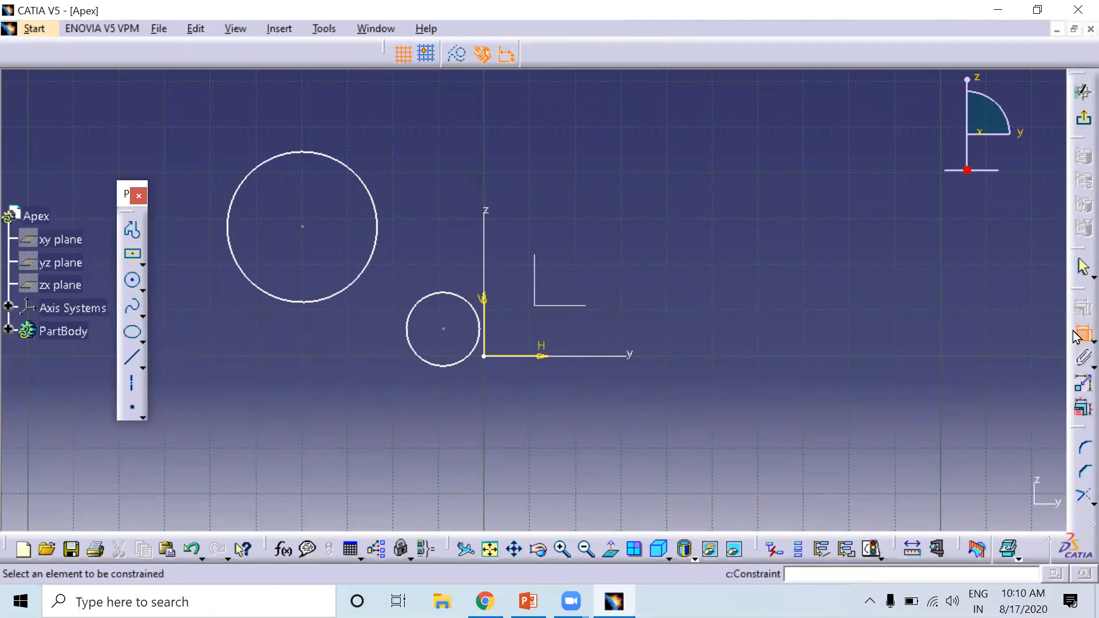
left_click(335, 162)
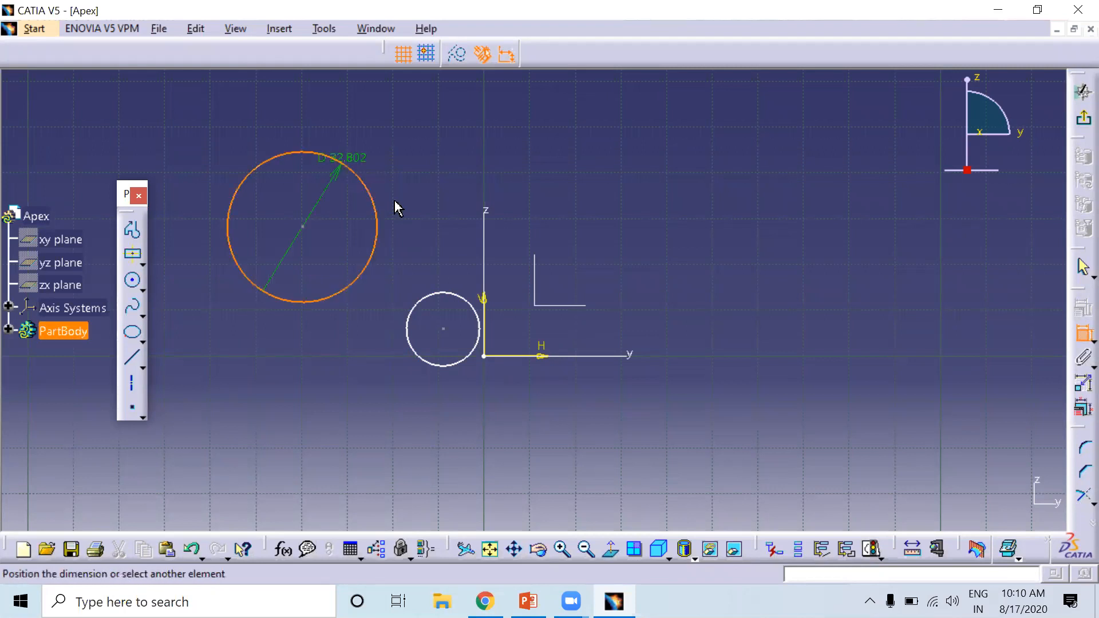
left_click(461, 303)
right_click(578, 134)
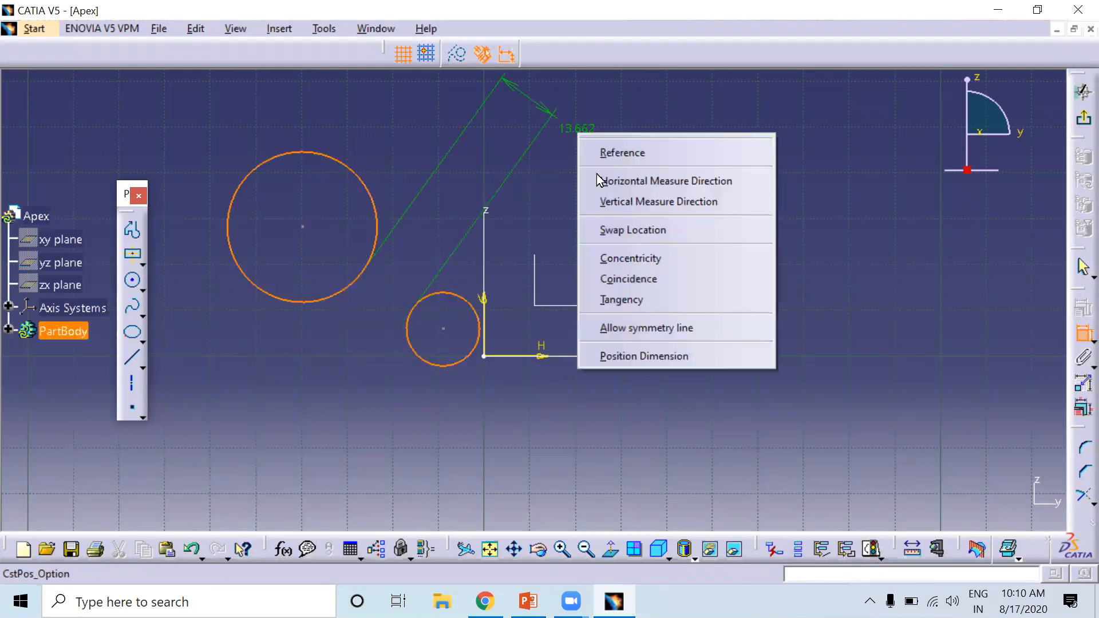
left_click(633, 260)
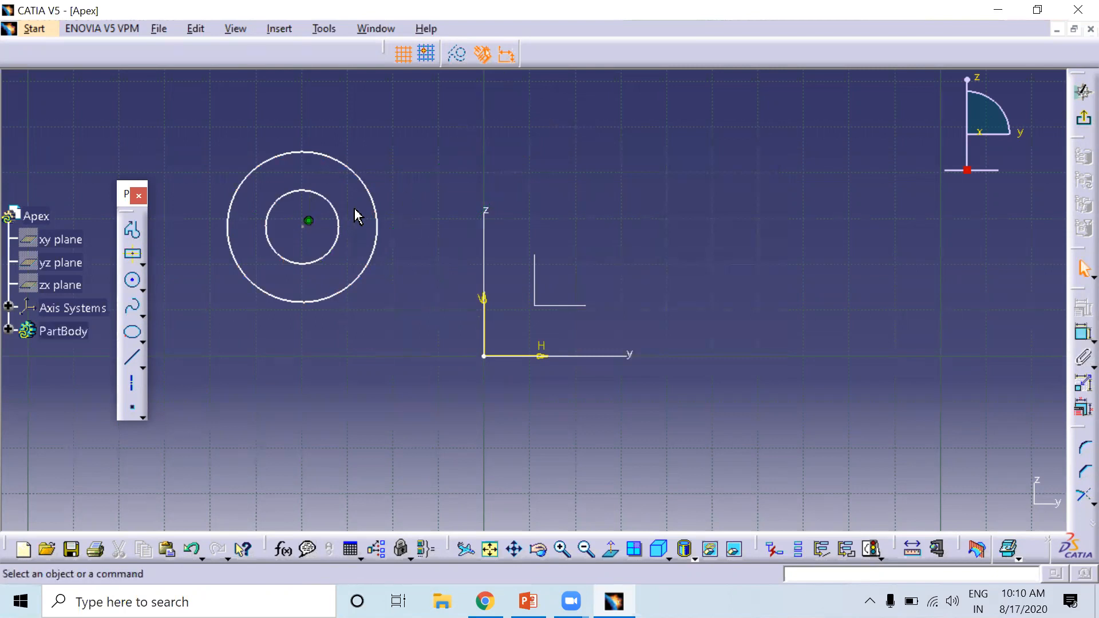
Step: Move the concentric circles to the right of the vertical axis and delete both of them
left_click_drag(312, 229, 676, 217)
left_click_drag(564, 126, 849, 343)
key("Delete")
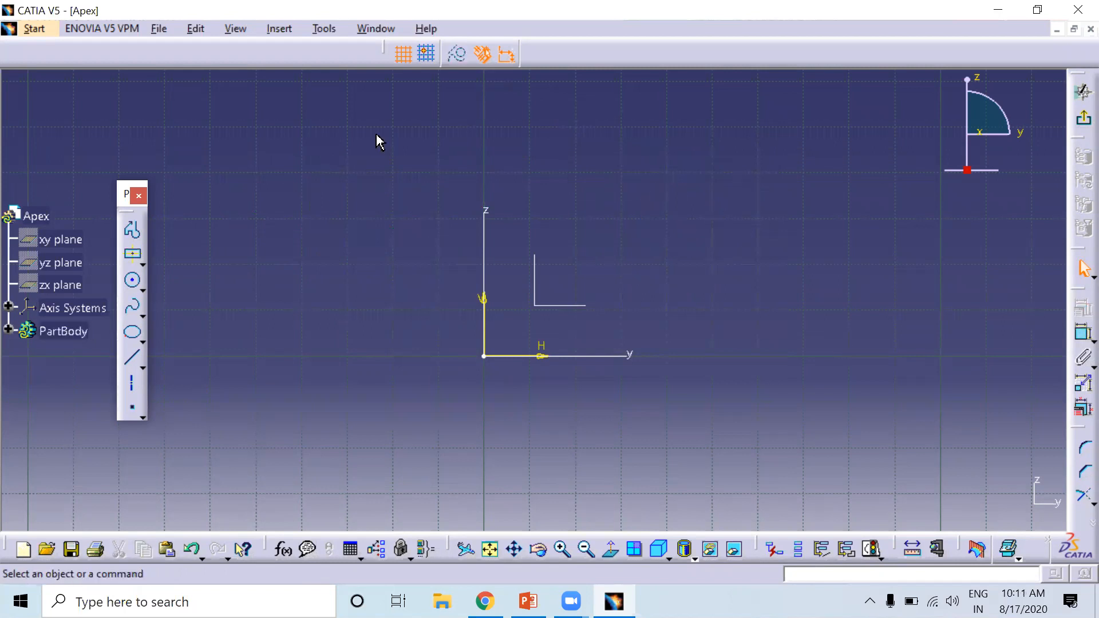
Step: Sketch a circle centred on the origin with a radius of about 26 mm
left_click(133, 280)
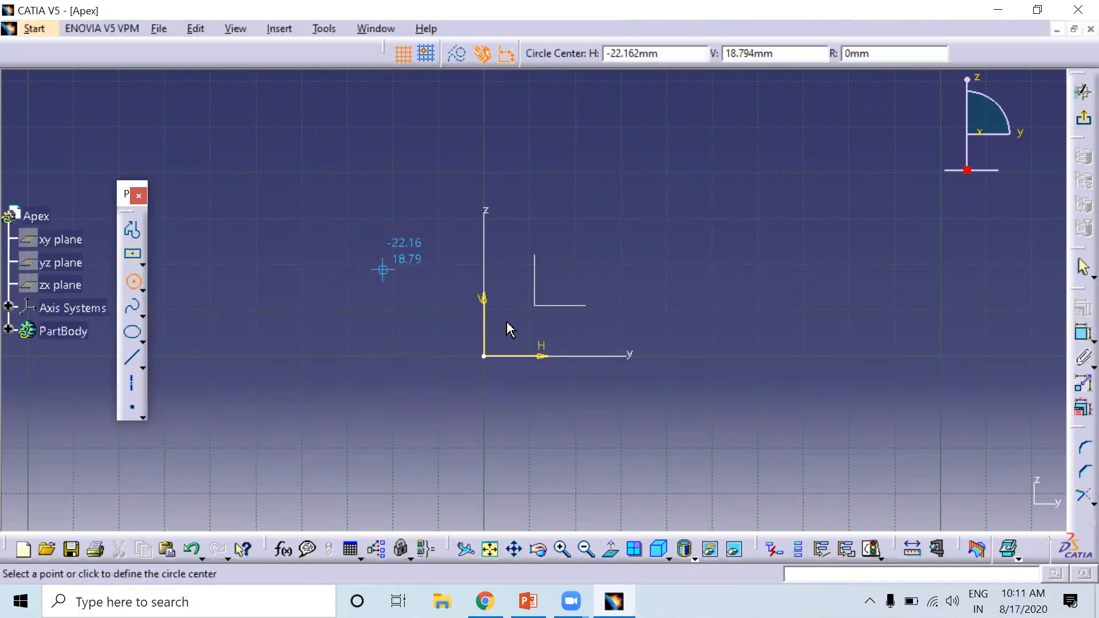
left_click(483, 356)
left_click(542, 257)
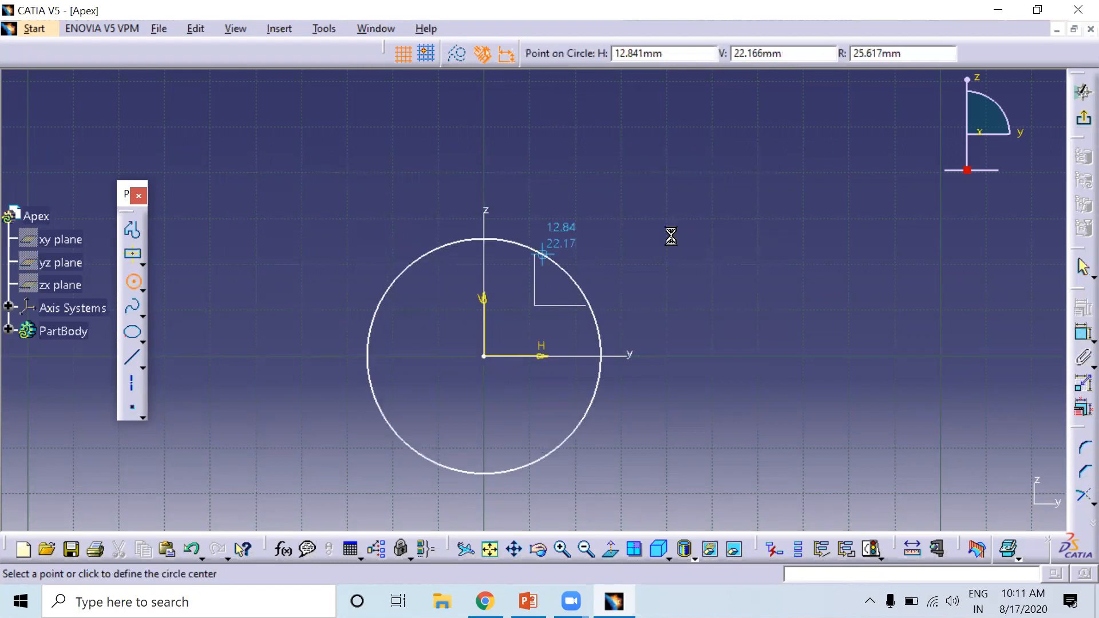
left_click(133, 332)
left_click(586, 150)
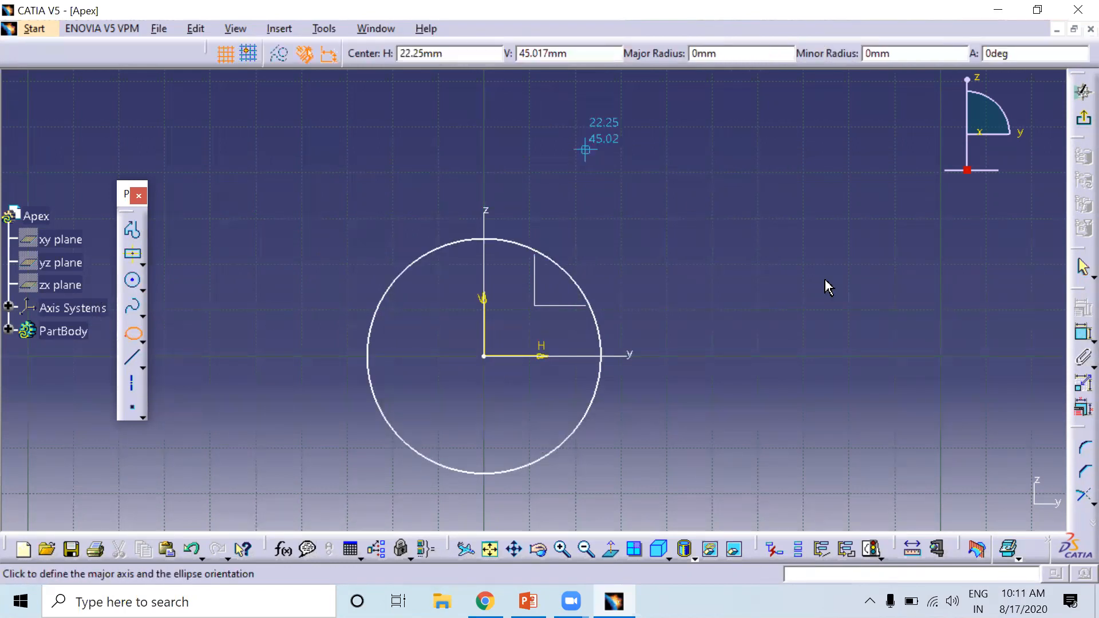
left_click(929, 334)
key("Escape")
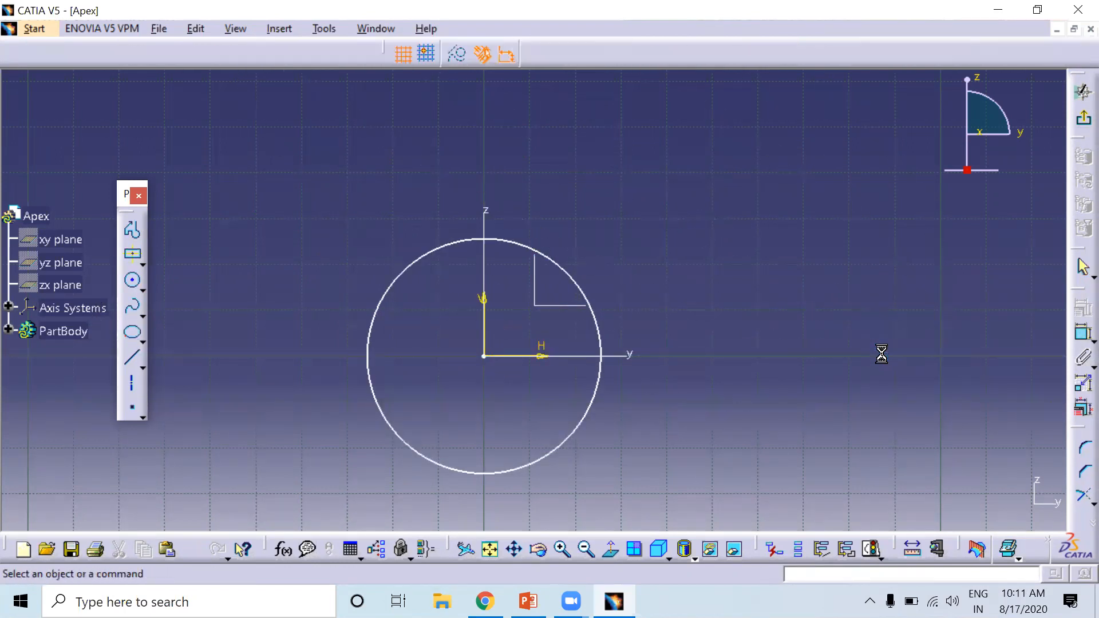
Step: Sketch a separate line descending to the right, starting above and to the right of the circle
left_click(133, 361)
left_click(580, 172)
left_click(874, 324)
Step: Constrain the descending line and the circle to be tangent using the Tangency option
left_click(1074, 340)
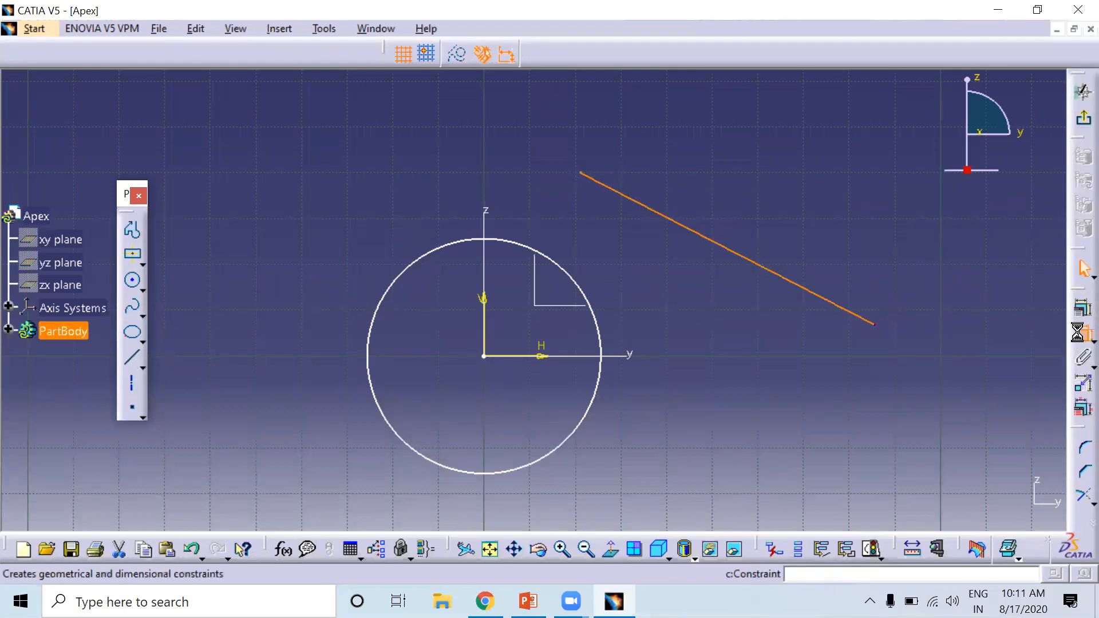
left_click(570, 269)
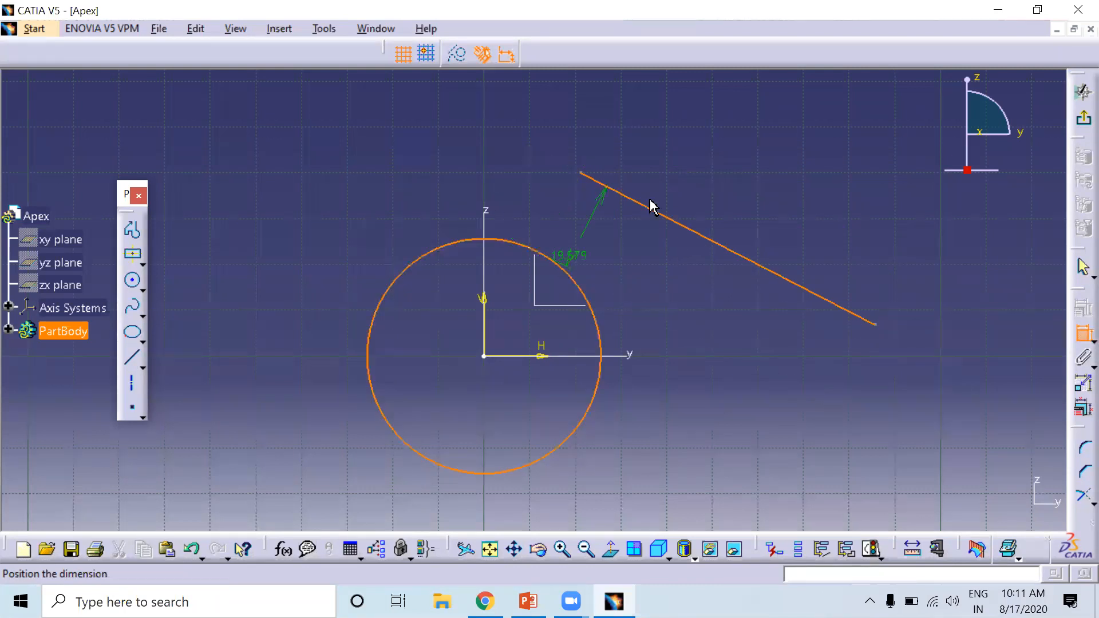
right_click(667, 162)
left_click(713, 239)
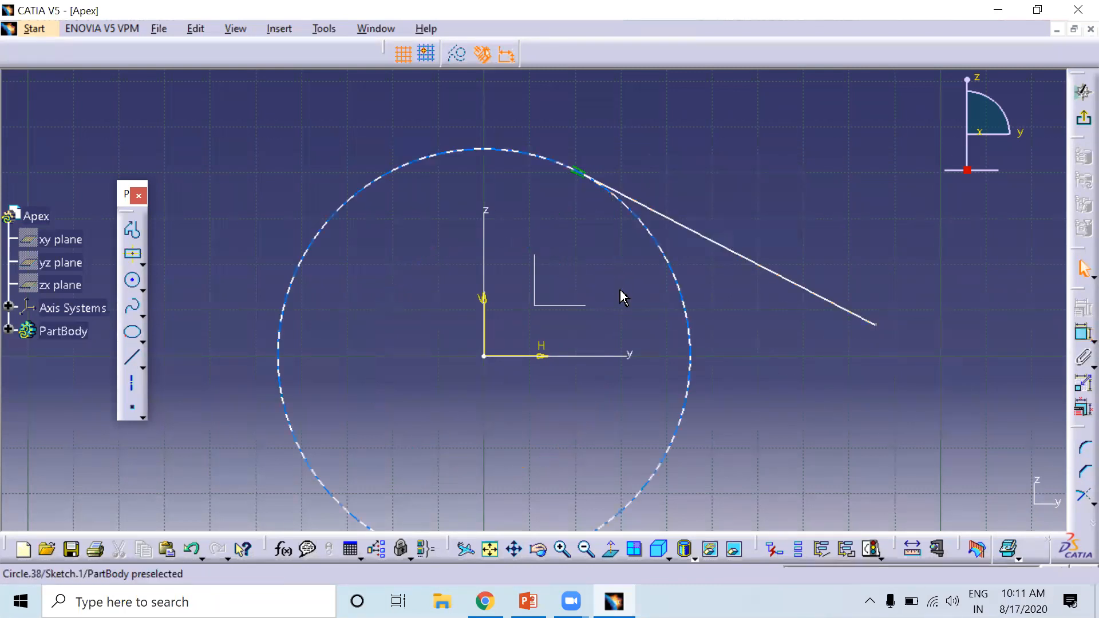
left_click(579, 173)
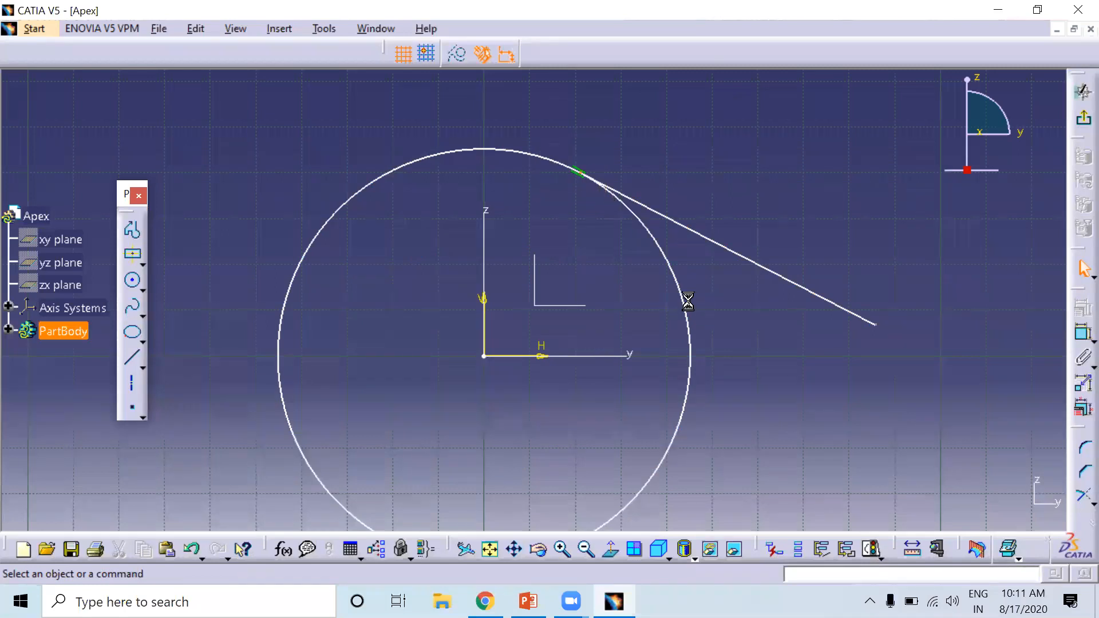
Step: Delete the circle and its tangent line together
left_click(829, 419)
middle_click_drag(396, 236, 396, 254)
left_click(396, 236)
mouse_move(328, 134)
left_mouse_down()
mouse_move(332, 155)
mouse_move(820, 457)
left_mouse_up()
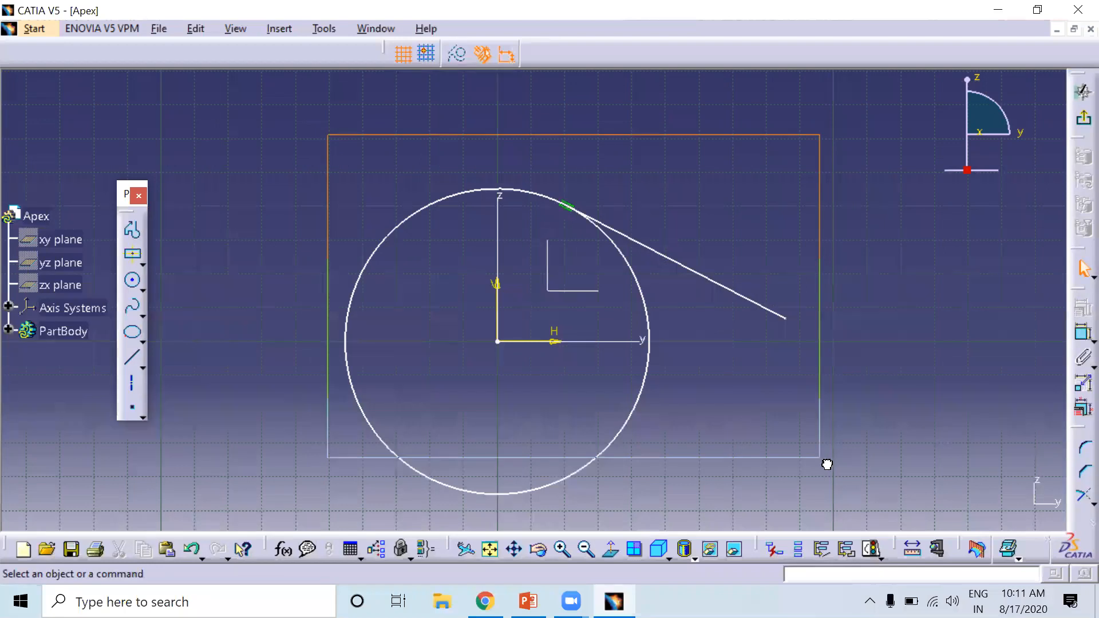
left_click_drag(851, 514, 852, 515)
key("Delete")
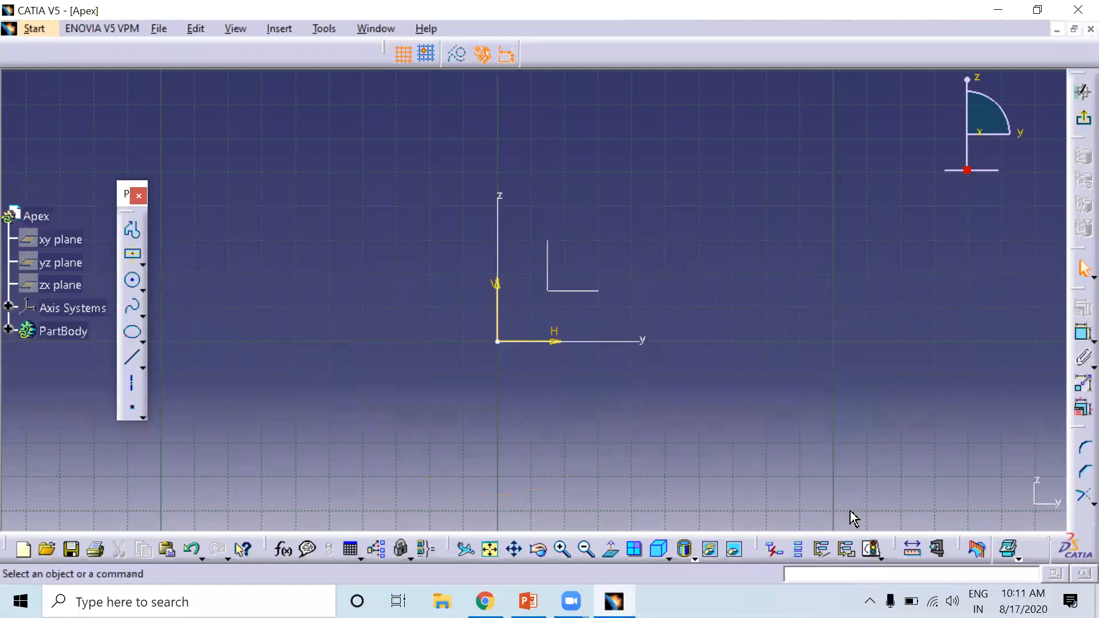
Step: Sketch a line about 109 mm long rising across the vertical axis and a line about 67 mm long descending to the right below it
left_click(133, 357)
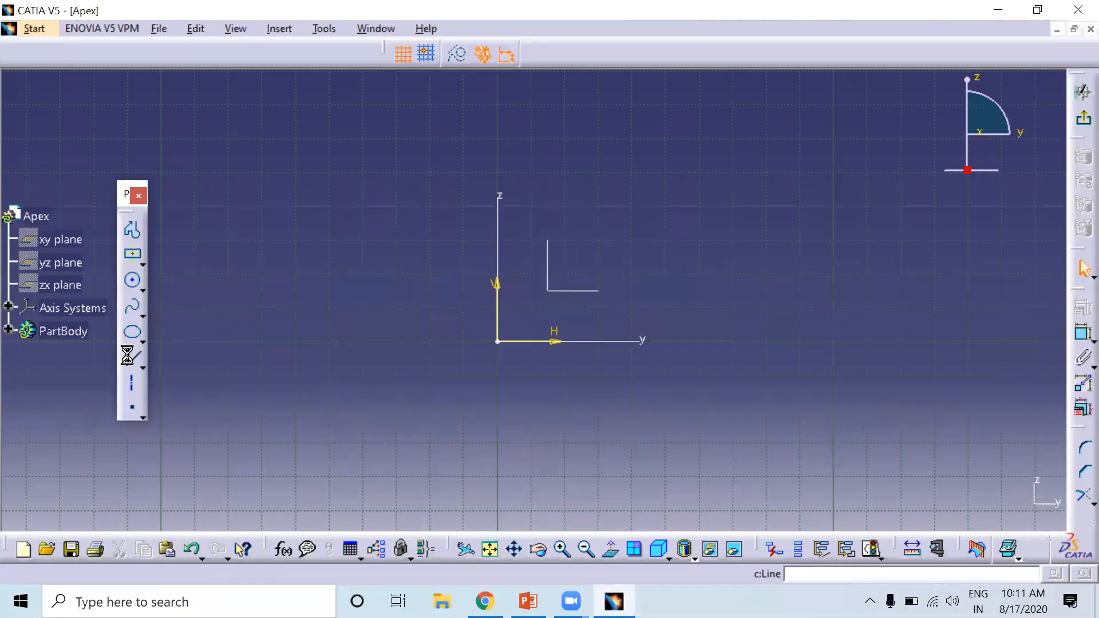
left_click(292, 266)
left_click(642, 153)
left_click(441, 329)
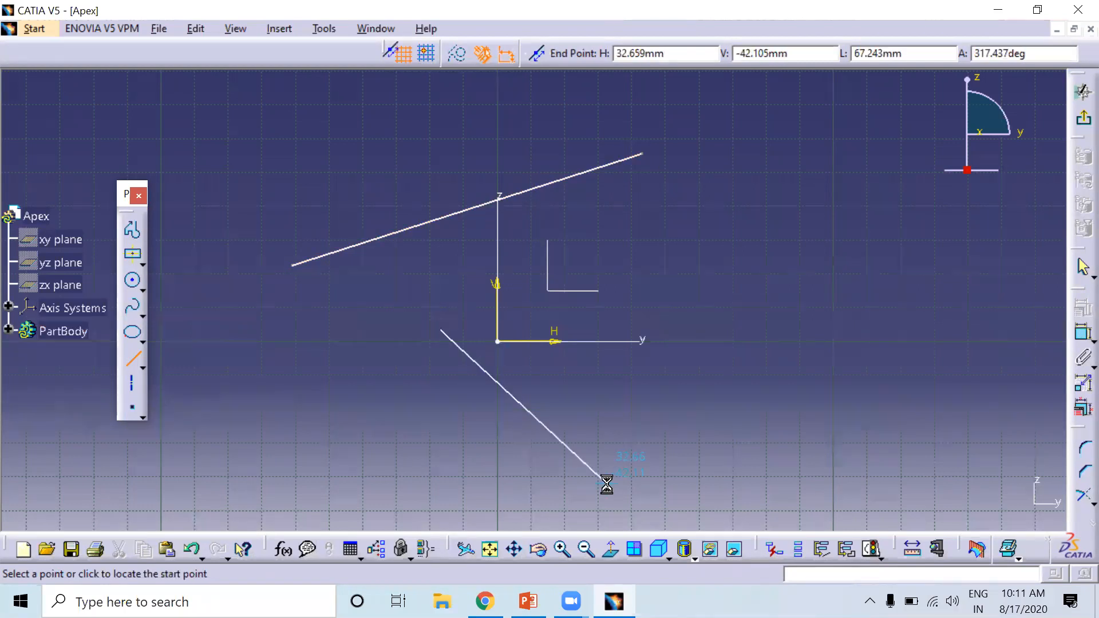
left_click(607, 484)
Step: Make the lower line parallel to the upper line using the Parallelism option, and undo the constraint
left_click(1082, 333)
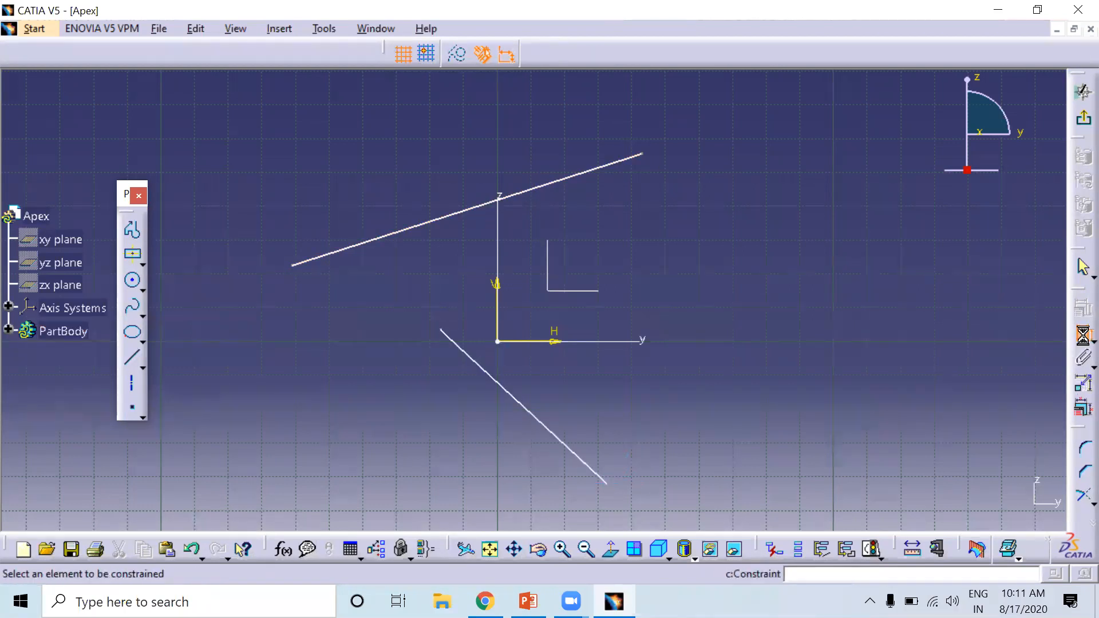
left_click(515, 195)
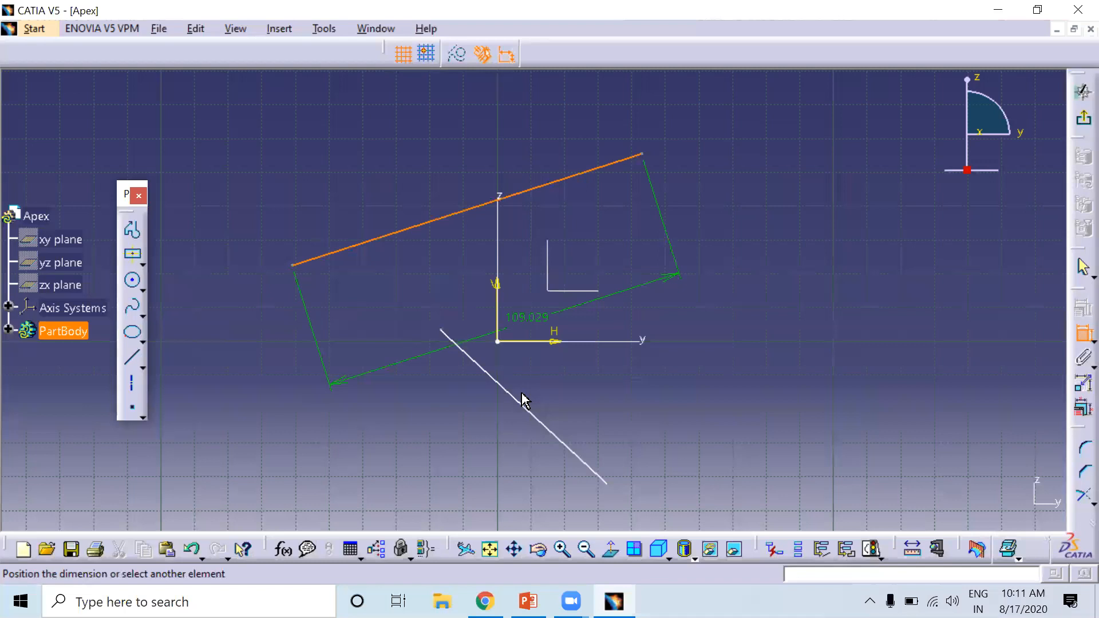
left_click(530, 410)
right_click(649, 263)
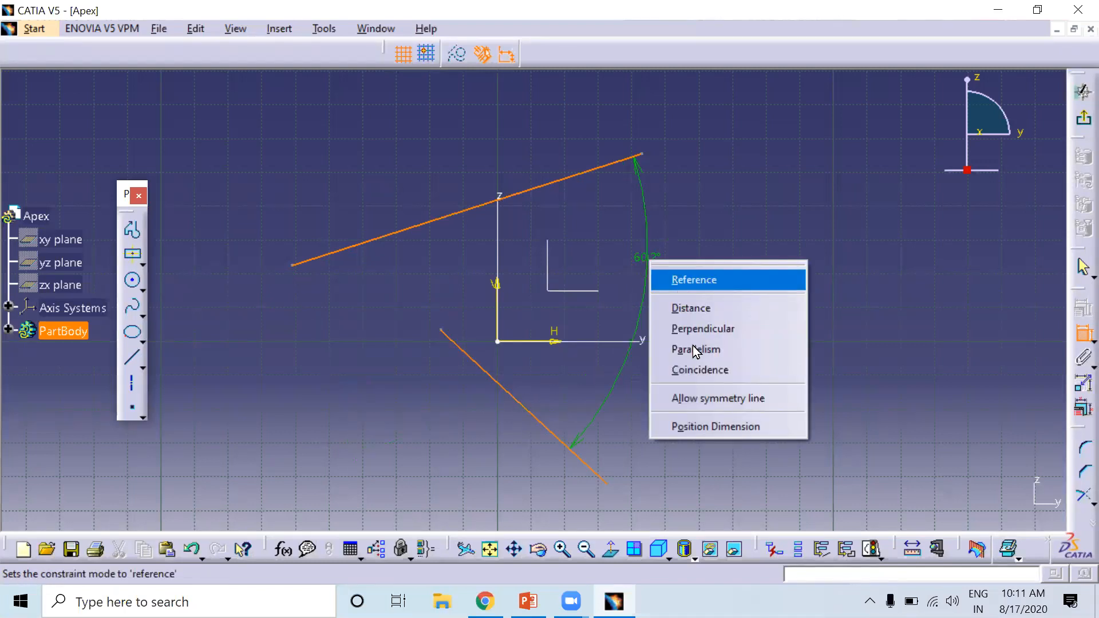
left_click(695, 350)
left_click(641, 277)
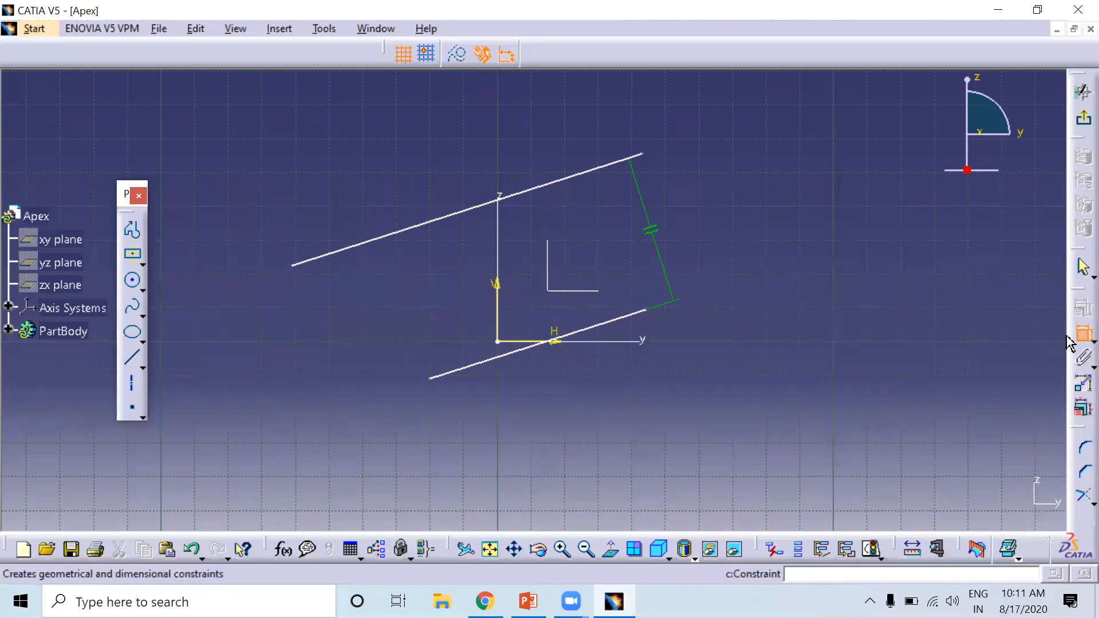
left_click(1083, 334)
key("ctrl+z")
Step: Make the lower line perpendicular to the upper line using the Perpendicular option, and undo the constraint
left_click(1082, 333)
left_click(450, 216)
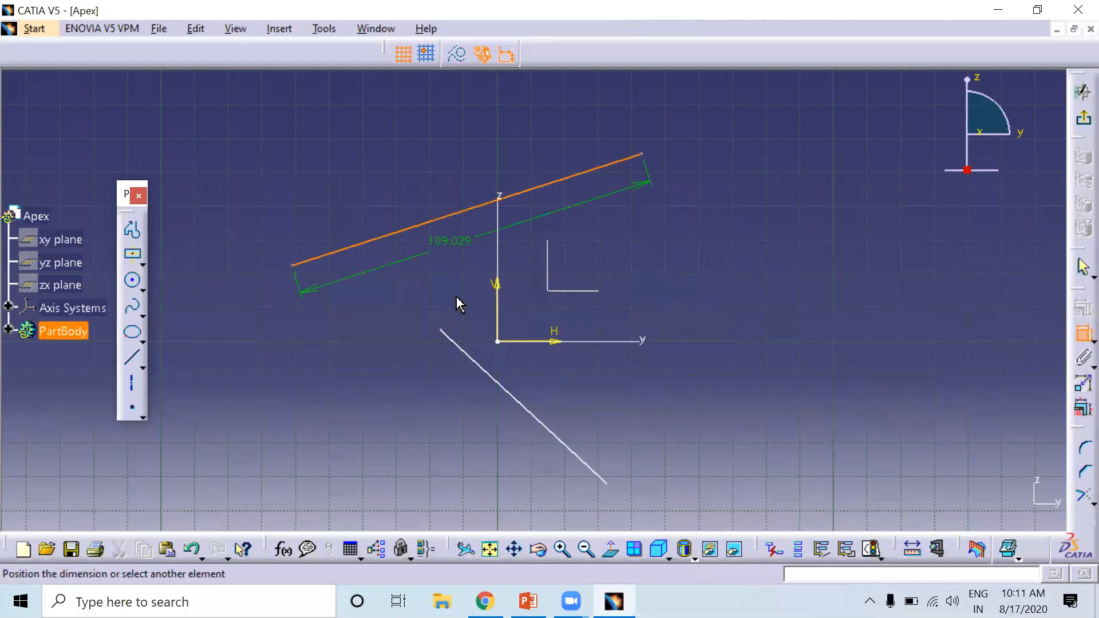
left_click(460, 345)
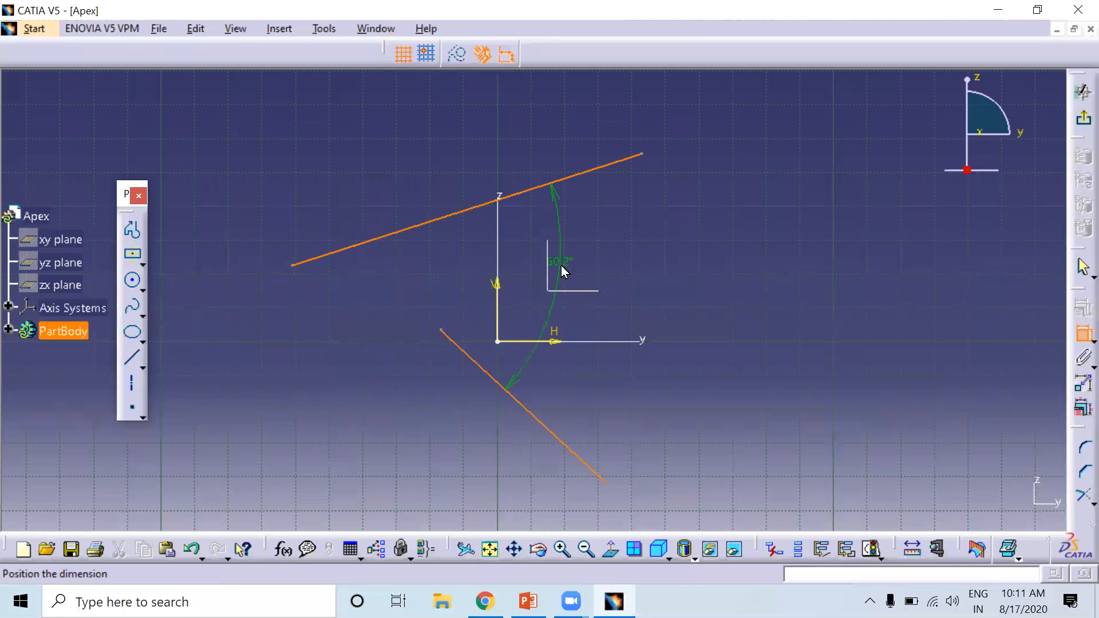
right_click(561, 264)
left_click(597, 334)
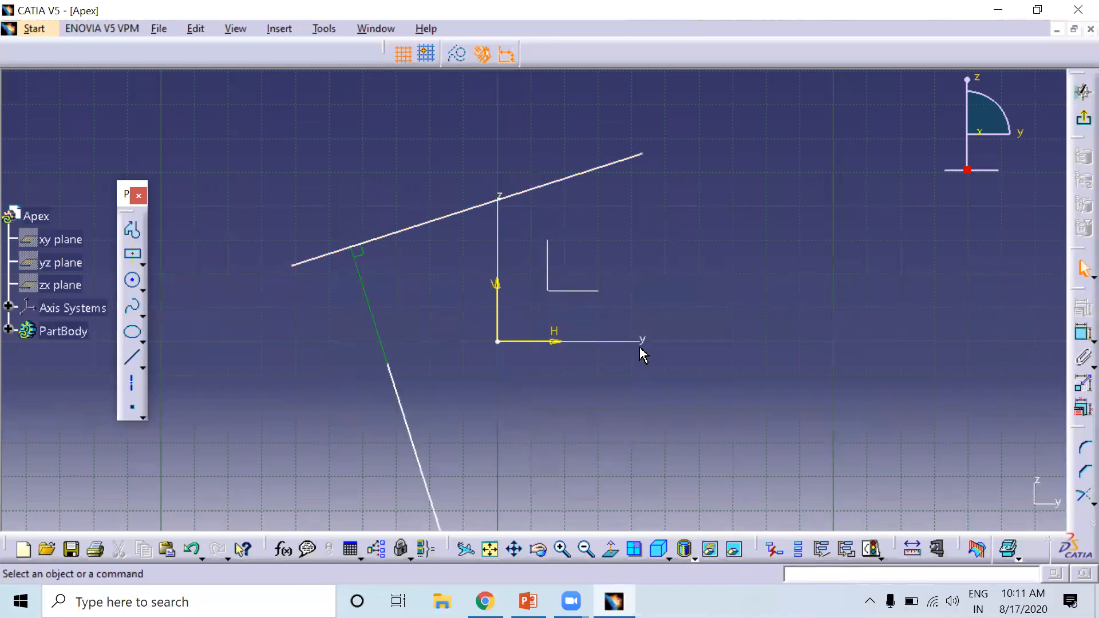
left_click(357, 252)
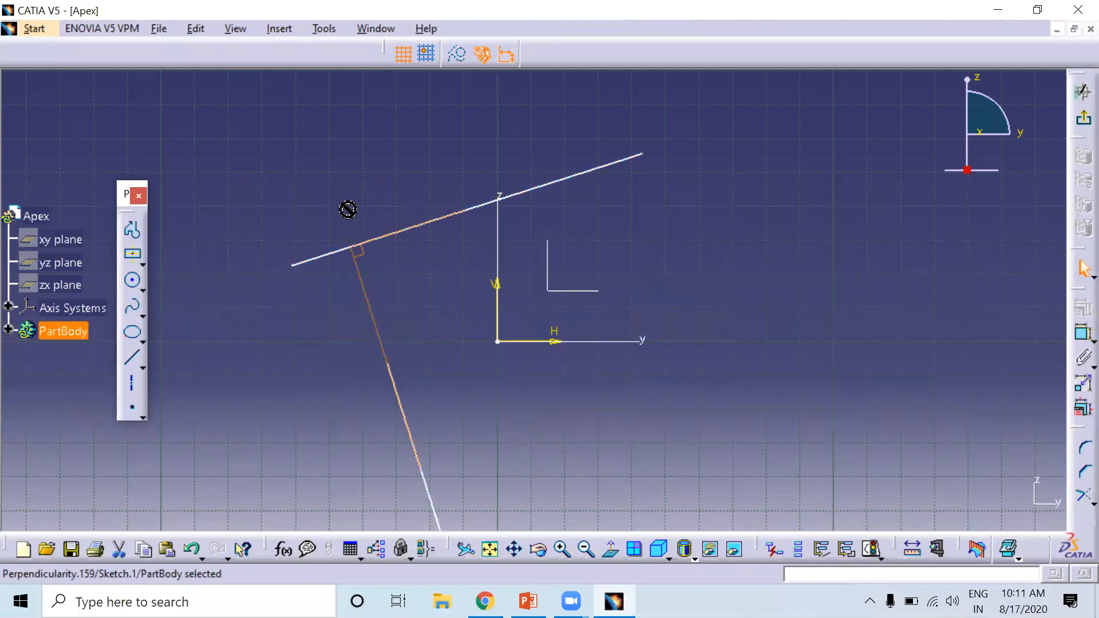
left_click(833, 231)
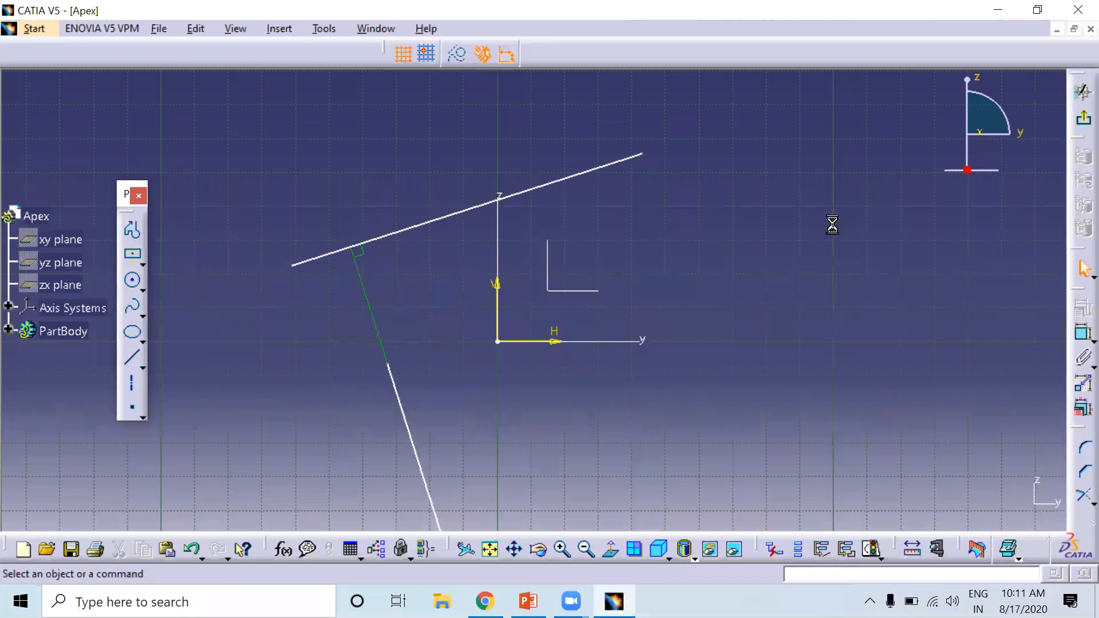
key("ctrl+z")
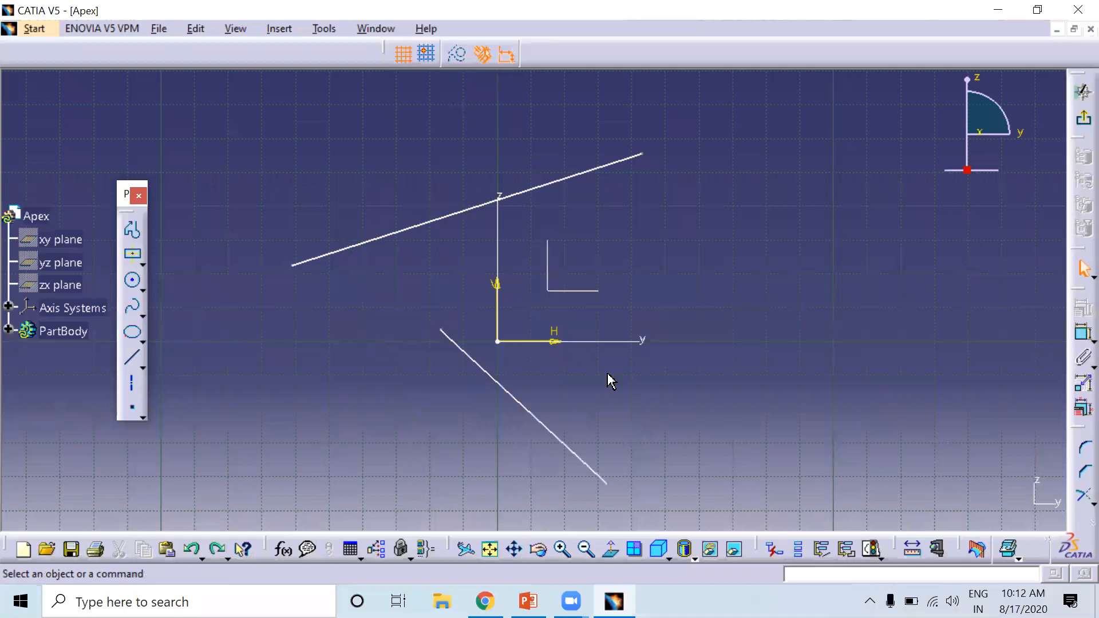
Step: Sketch a horizontal line about 73 mm long right of the axes and a second line rising slightly to the right above it
left_click(135, 367)
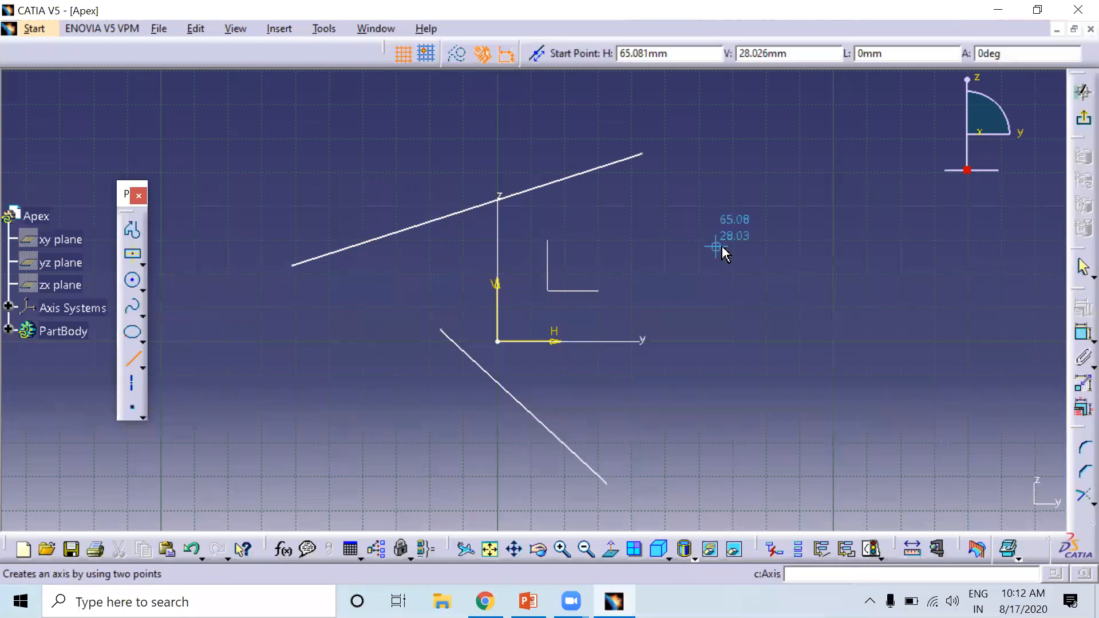
left_click(681, 259)
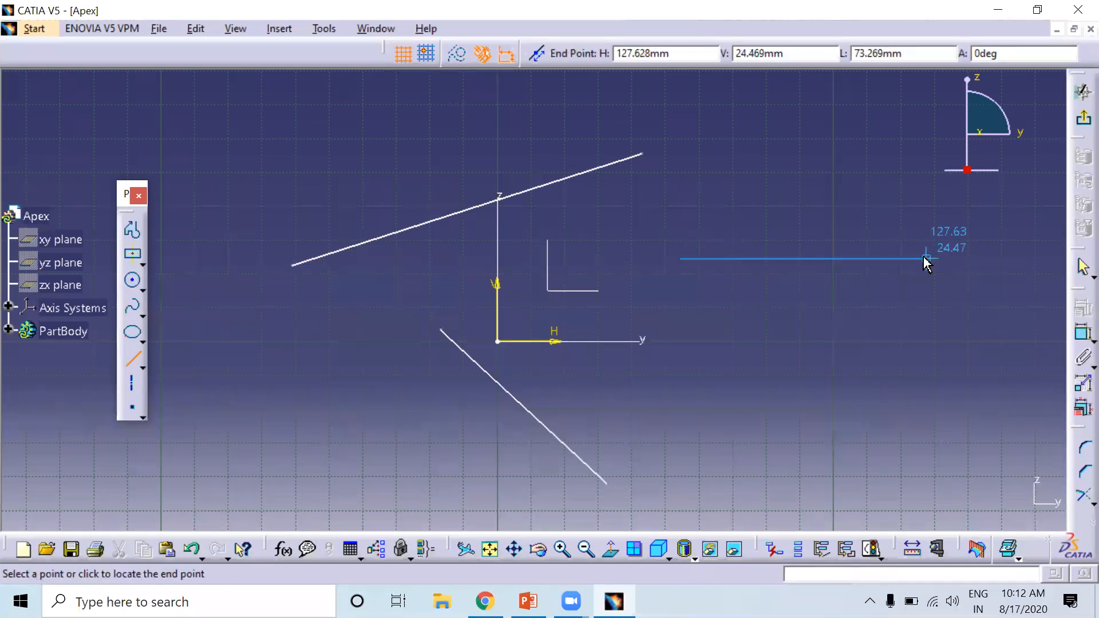
left_click(925, 259)
left_click(132, 359)
left_click(618, 211)
left_click(881, 183)
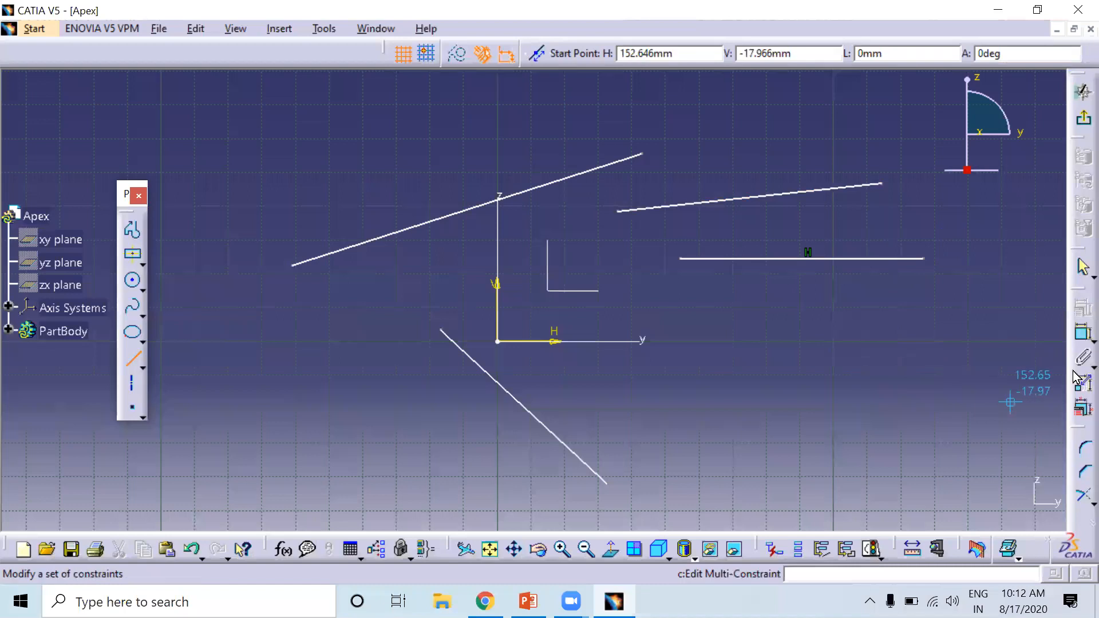
Step: Make the upper line crossing the vertical axis horizontal with a Horizontal constraint
left_click(1075, 333)
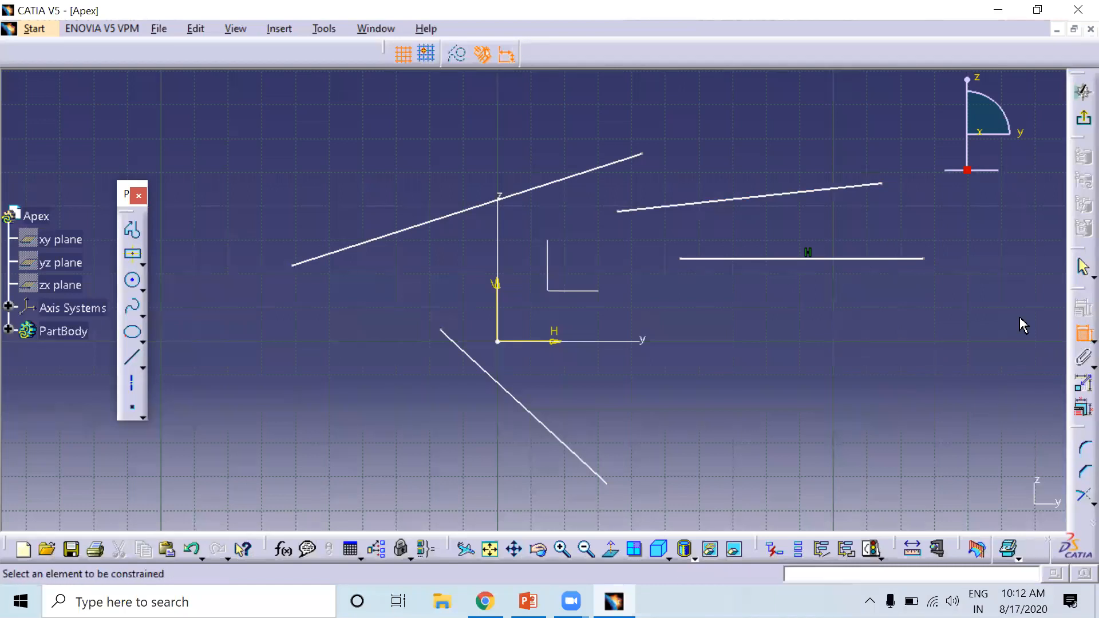
left_click(446, 228)
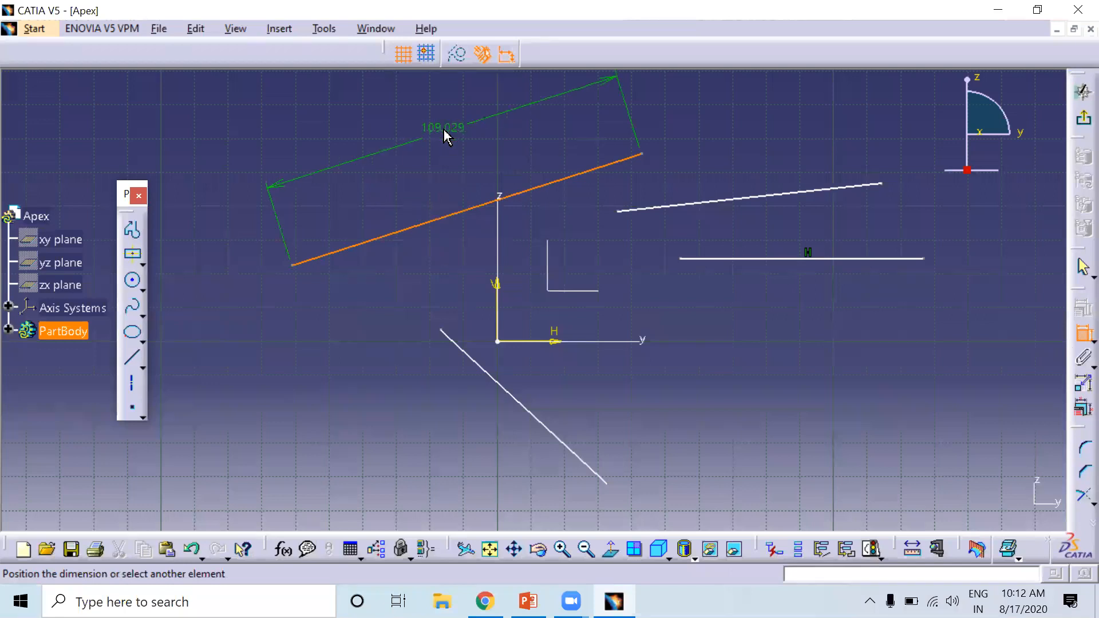
right_click(444, 131)
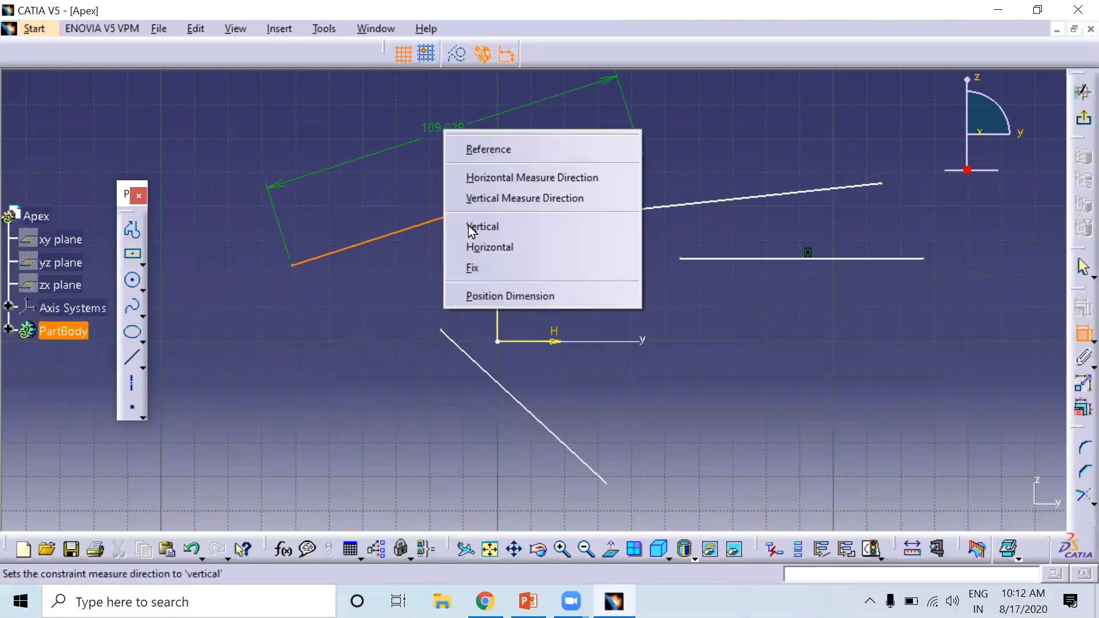
left_click(474, 247)
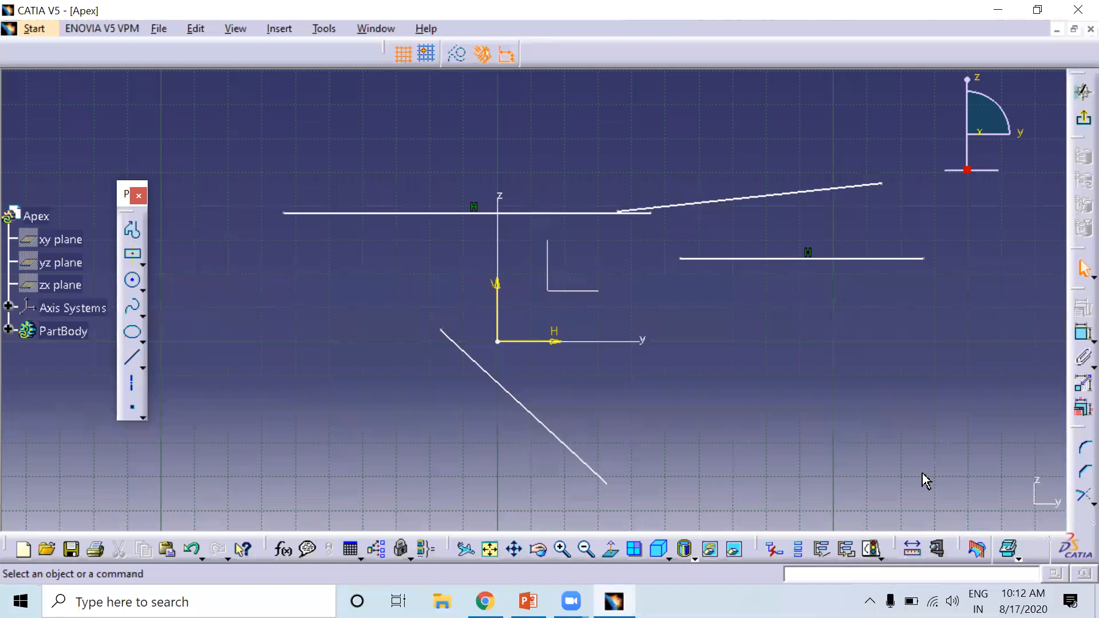
Step: Make the descending line below the upper line vertical with a Vertical constraint
left_click(1083, 332)
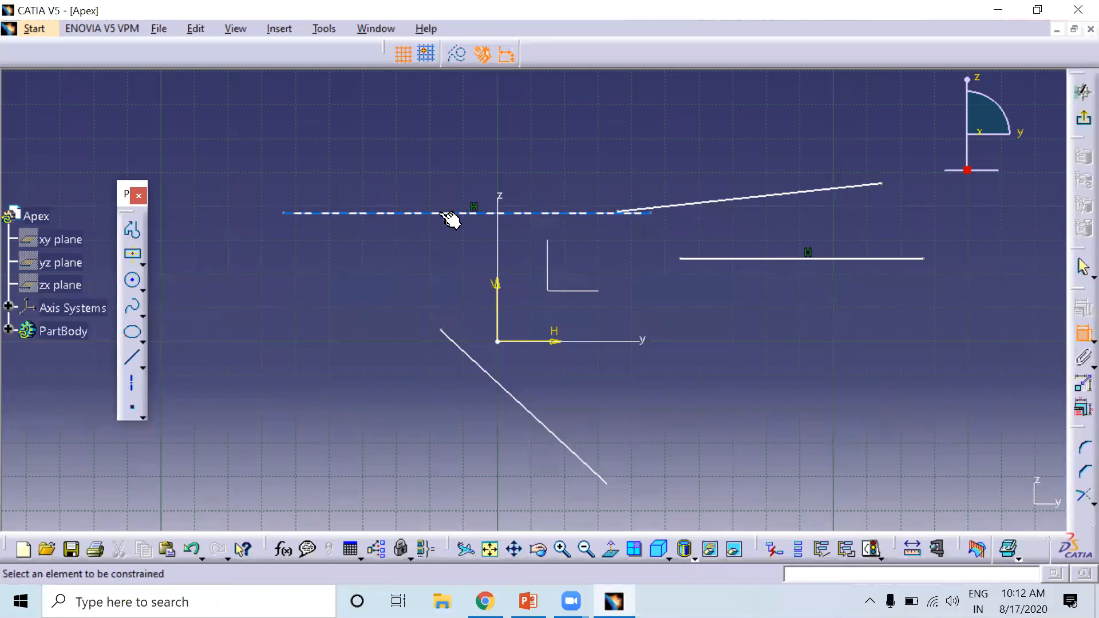
mouse_move(491, 218)
middle_mouse_down()
mouse_move(466, 215)
mouse_move(454, 167)
mouse_move(430, 149)
middle_mouse_up()
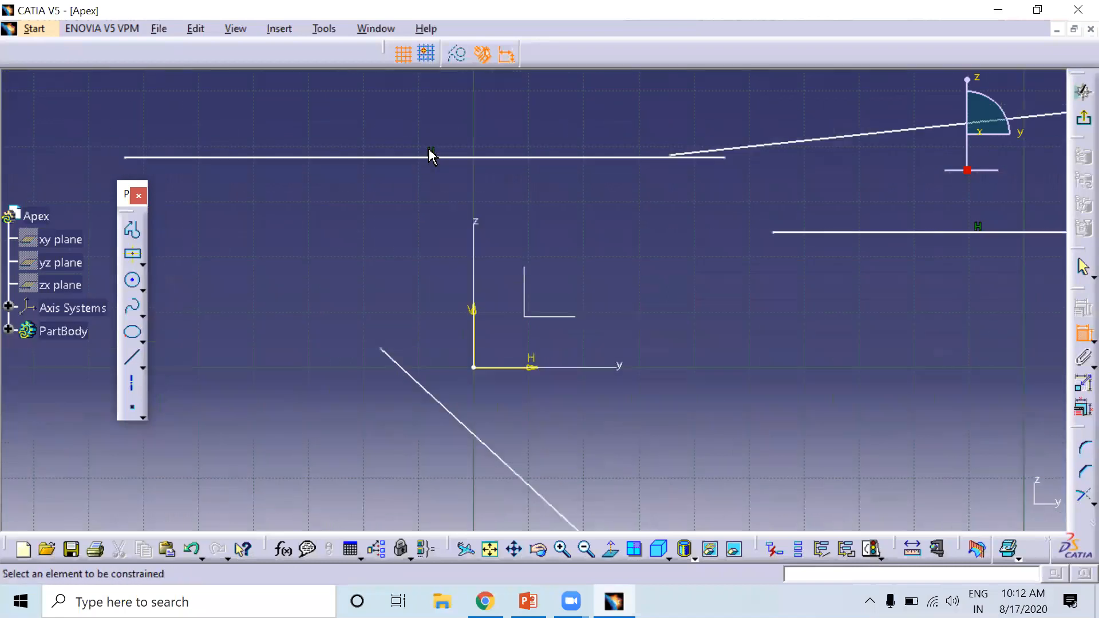
middle_click_drag(487, 349, 500, 421)
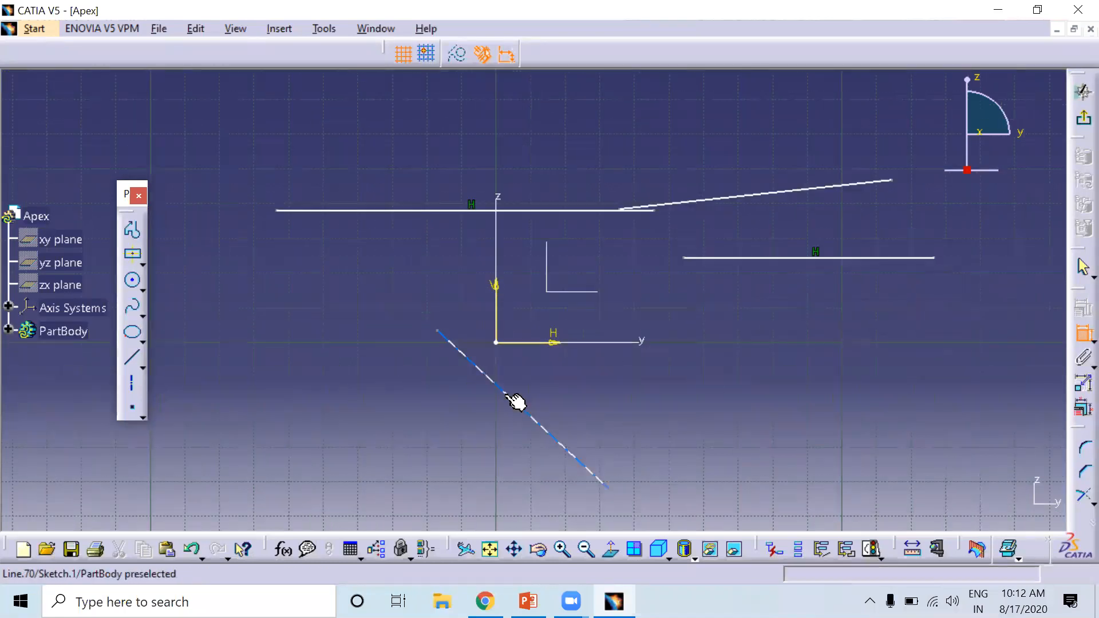
left_click(514, 401)
right_click(622, 288)
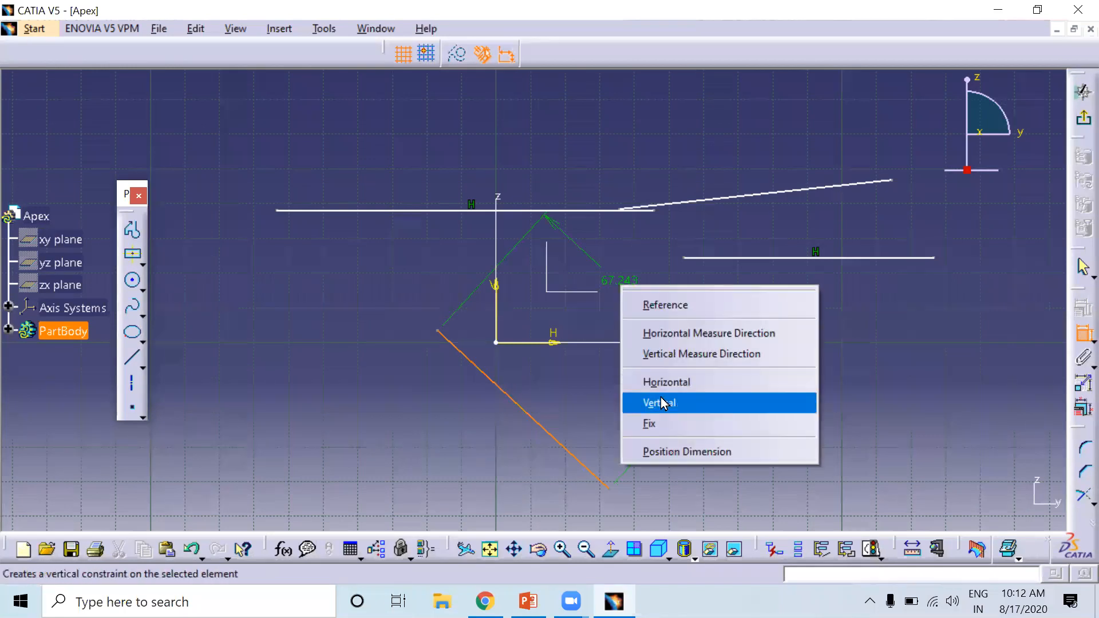
left_click(741, 402)
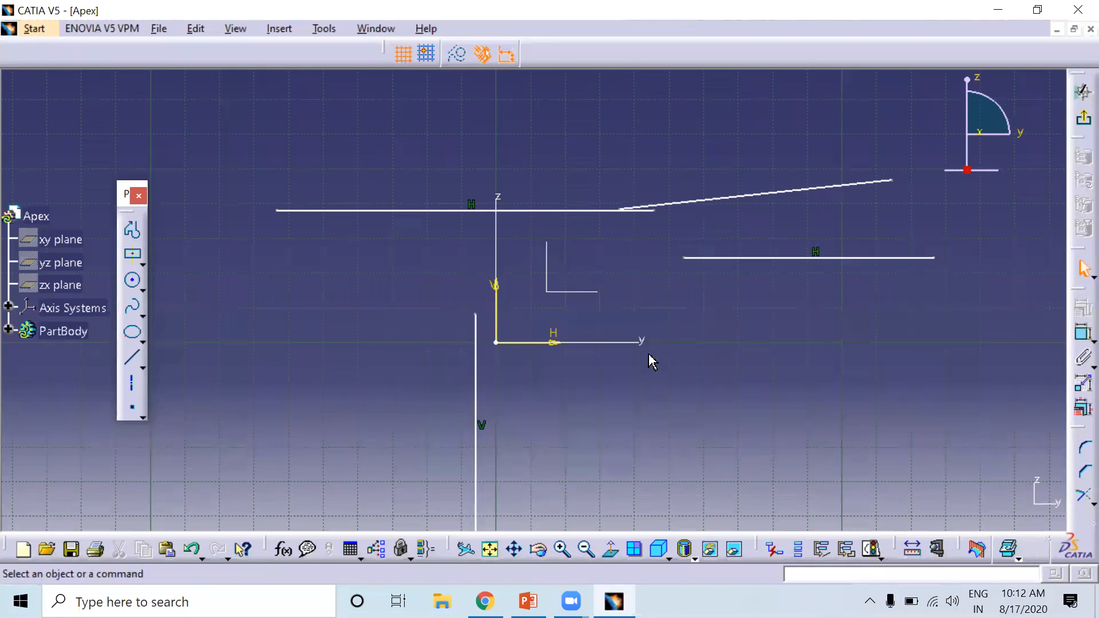
Step: Delete all four sketched lines together with their constraints
middle_click_drag(679, 311, 692, 365)
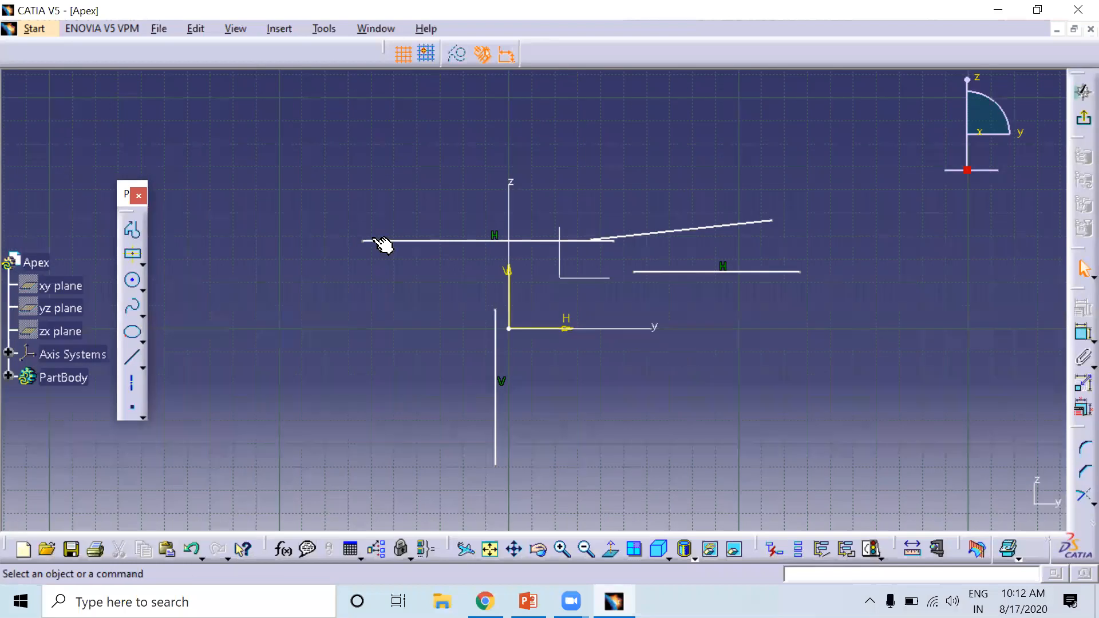
left_click_drag(300, 197, 896, 506)
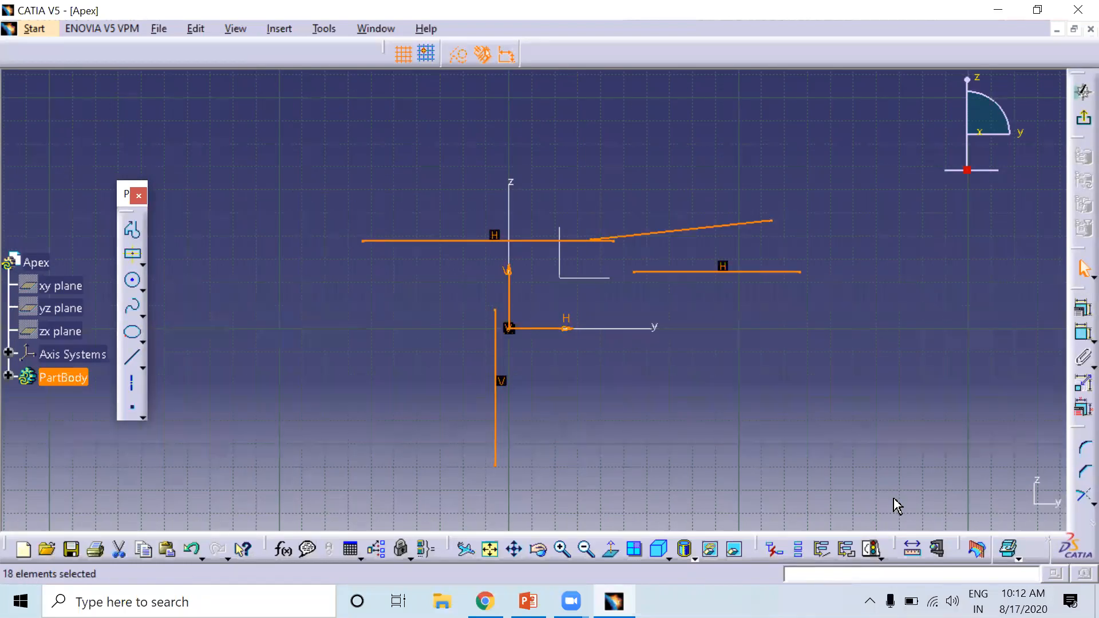
key("Delete")
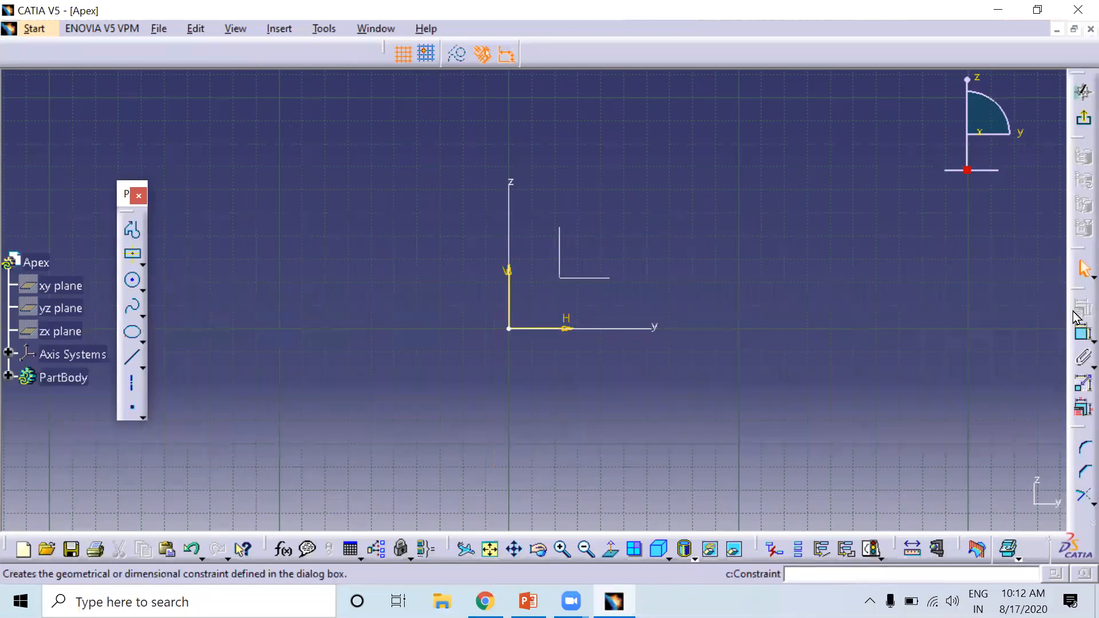
Step: Sketch a line about 102 mm long starting on the vertical axis above the origin and rising to the right
left_click(132, 356)
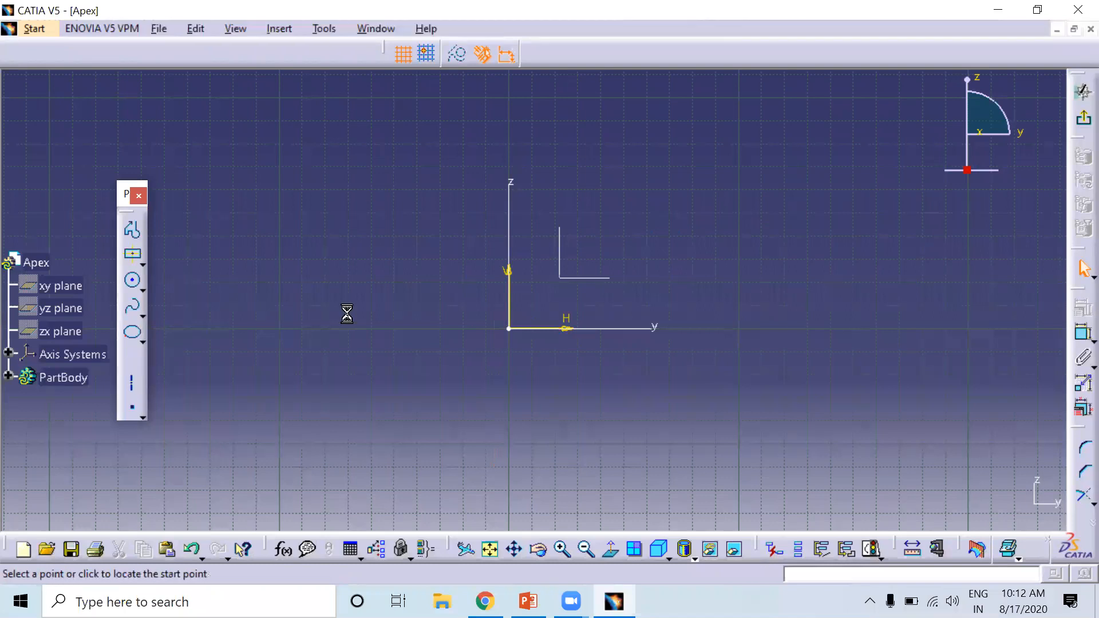
left_click(509, 261)
left_click(722, 166)
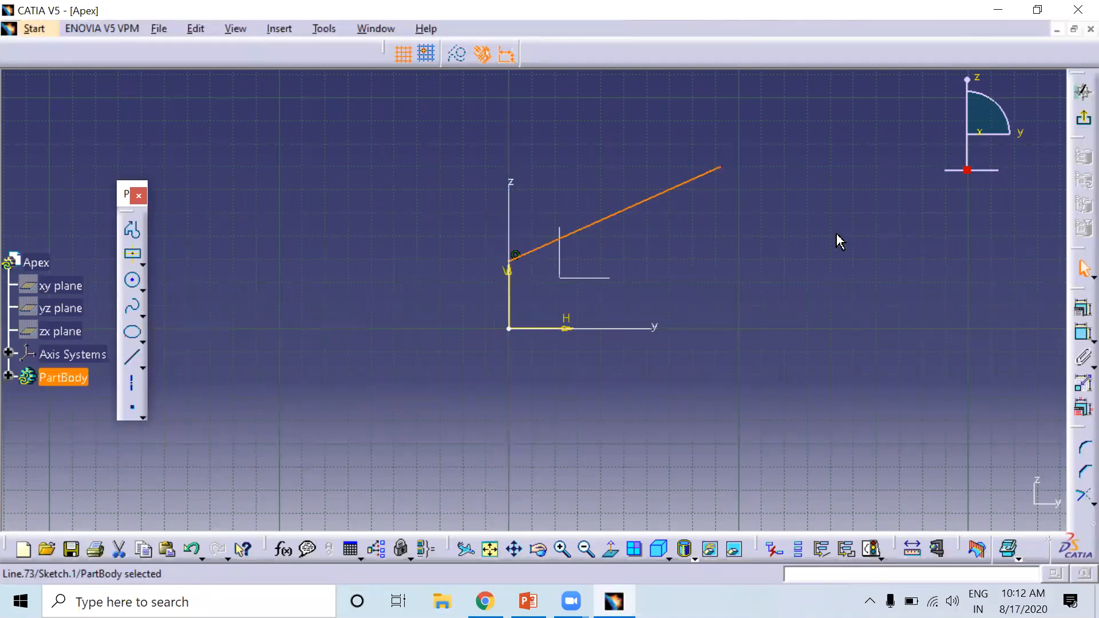
left_click(1081, 331)
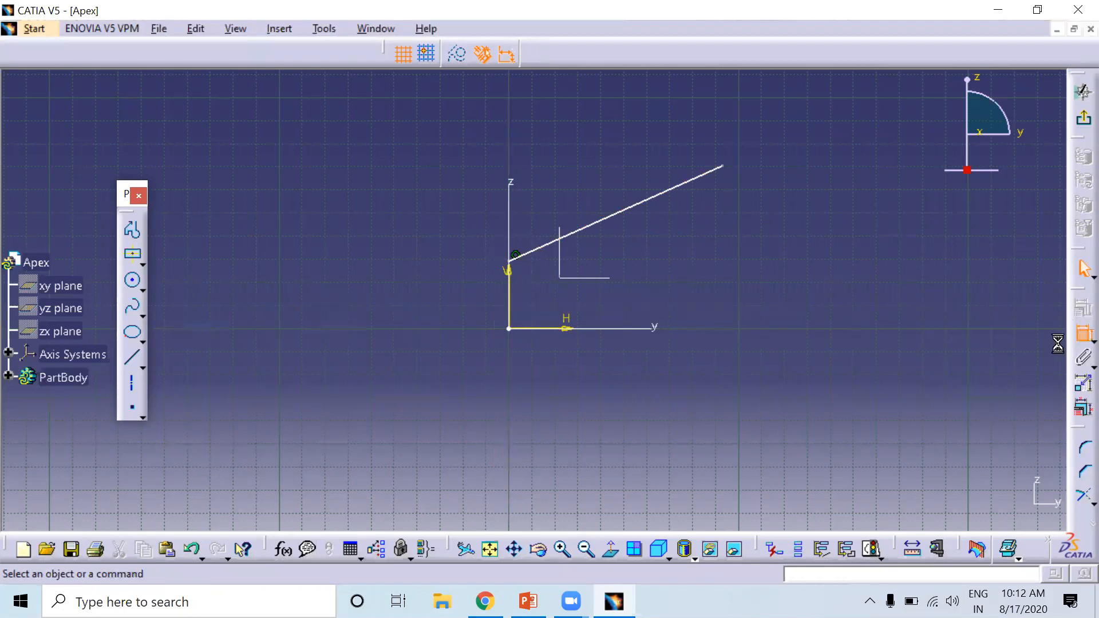
left_click(509, 263)
left_click(731, 172)
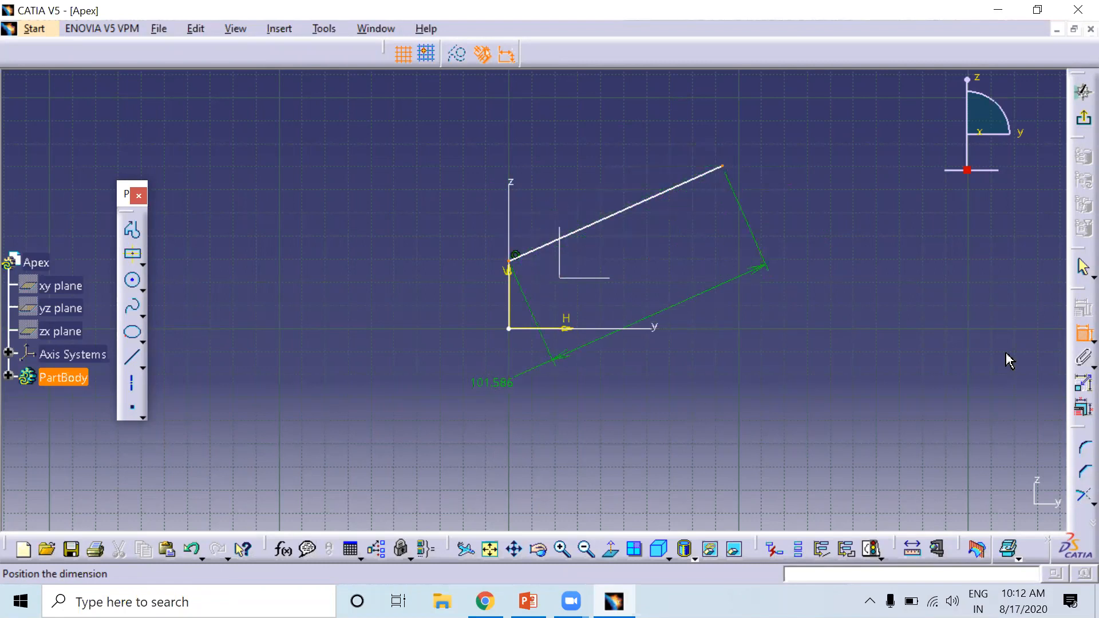
left_click(1082, 336)
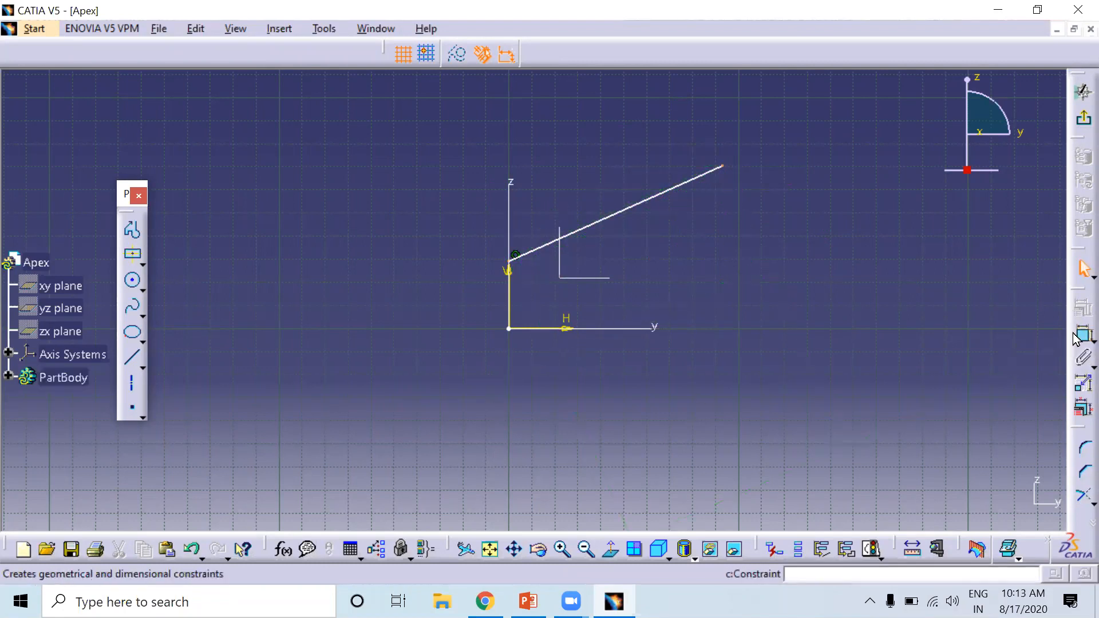
Step: Dimension the inclined line's horizontal extent using Horizontal Measure Direction, placing the dimension below the horizontal axis
left_click(1083, 334)
left_click(545, 253)
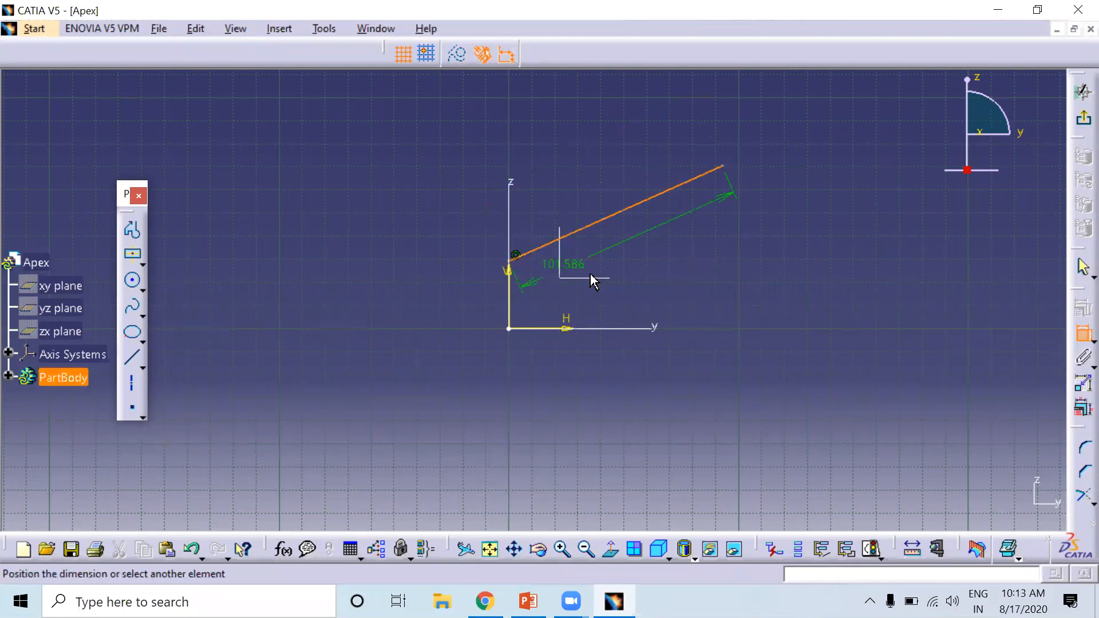
right_click(724, 238)
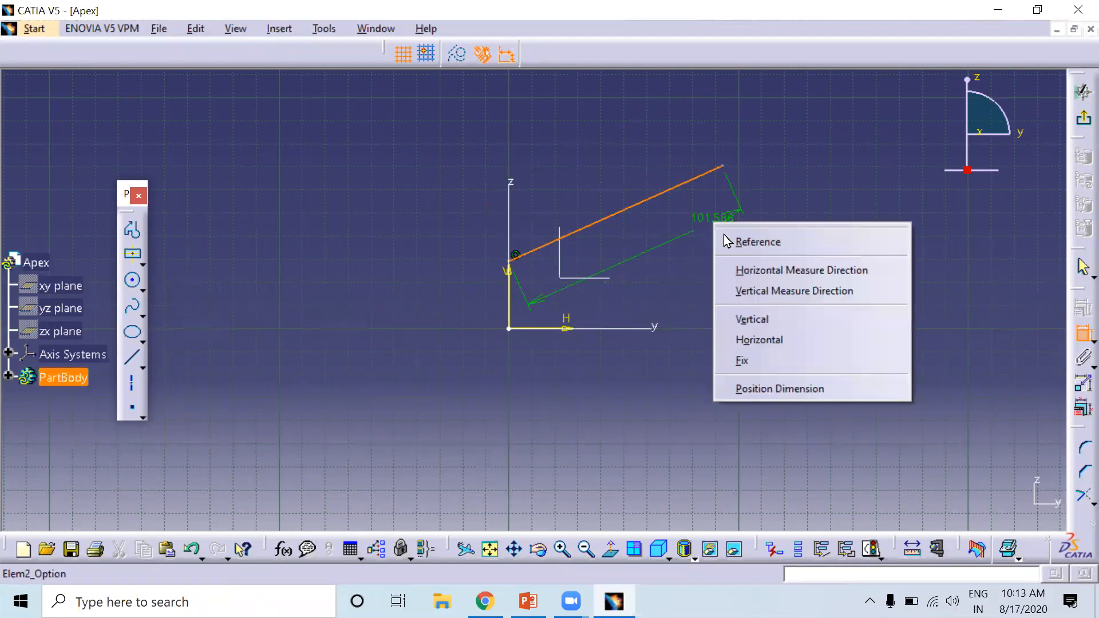
left_click(755, 270)
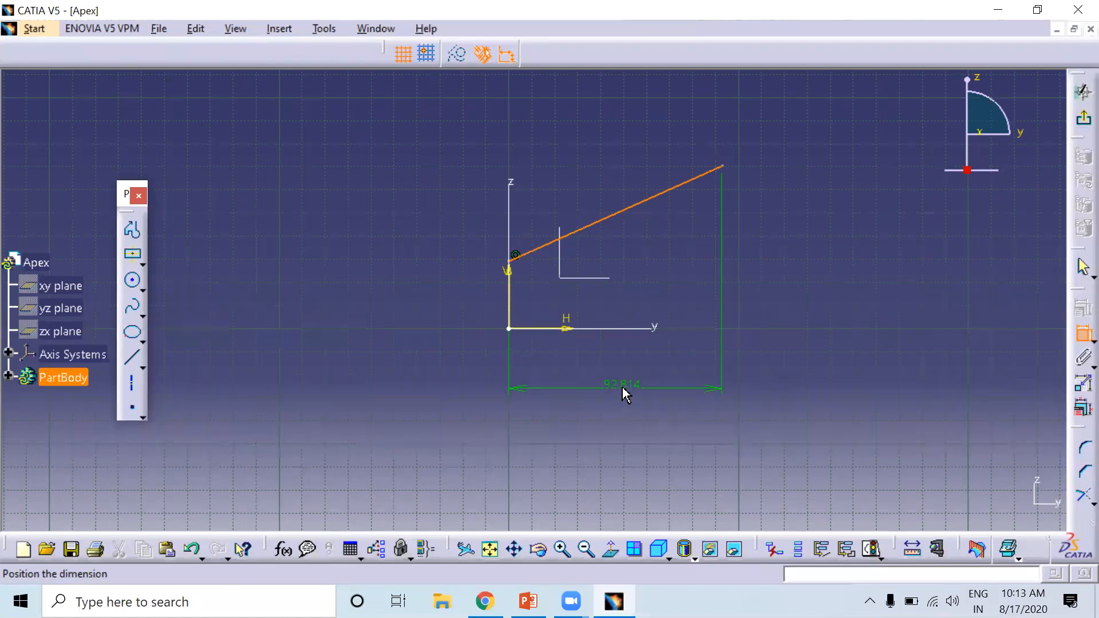
left_click(622, 388)
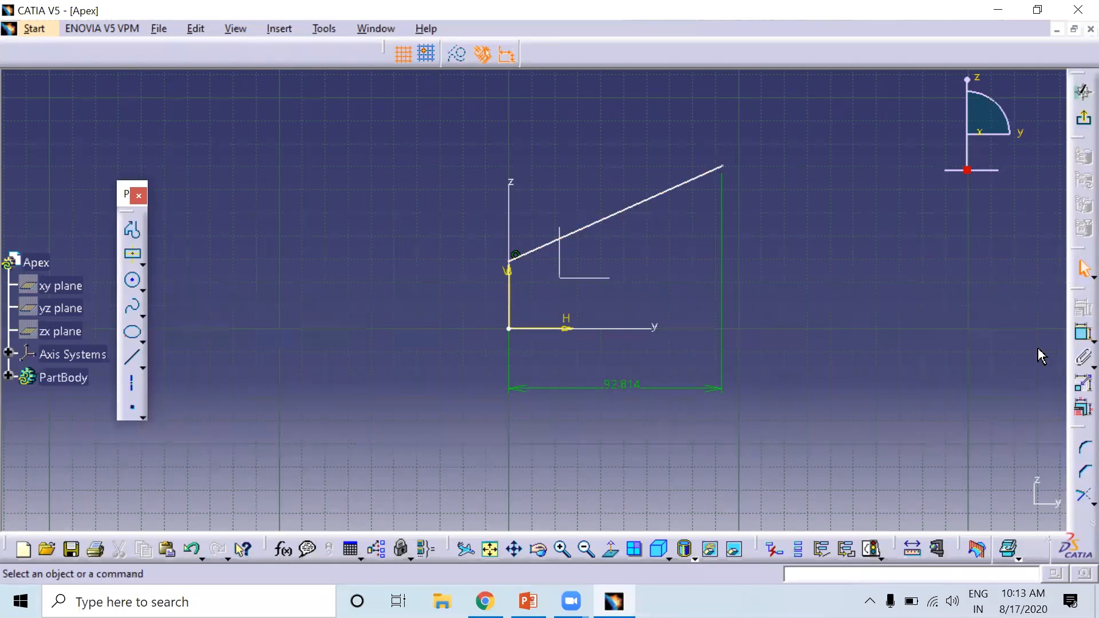
Step: Dimension the inclined line's vertical extent using Vertical Measure Direction, placing the dimension left of the vertical axis
left_click(1084, 333)
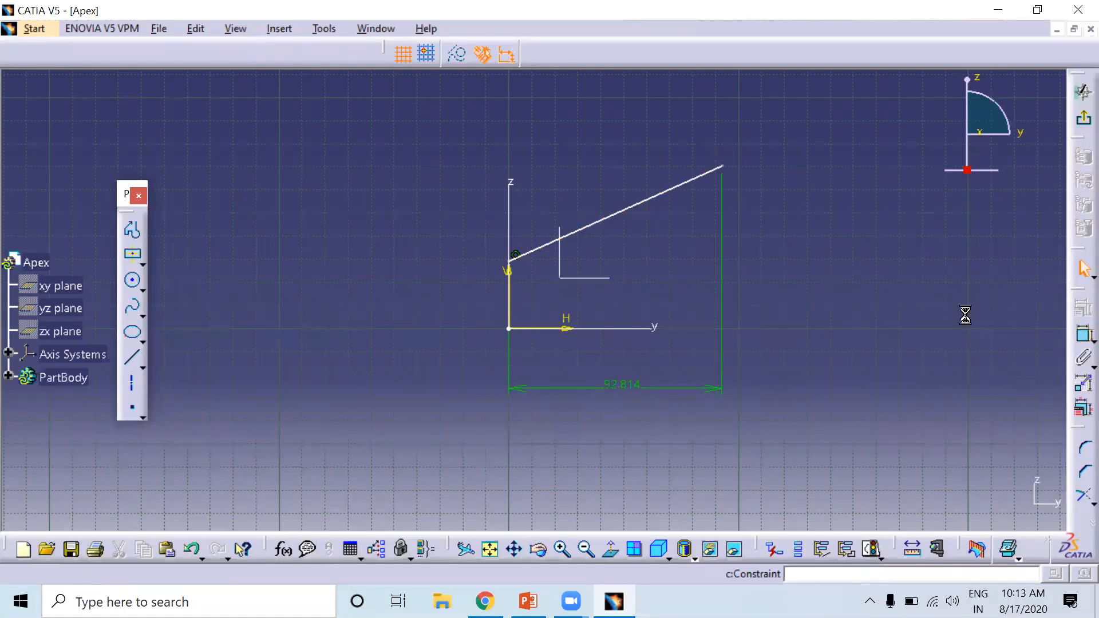
left_click(675, 197)
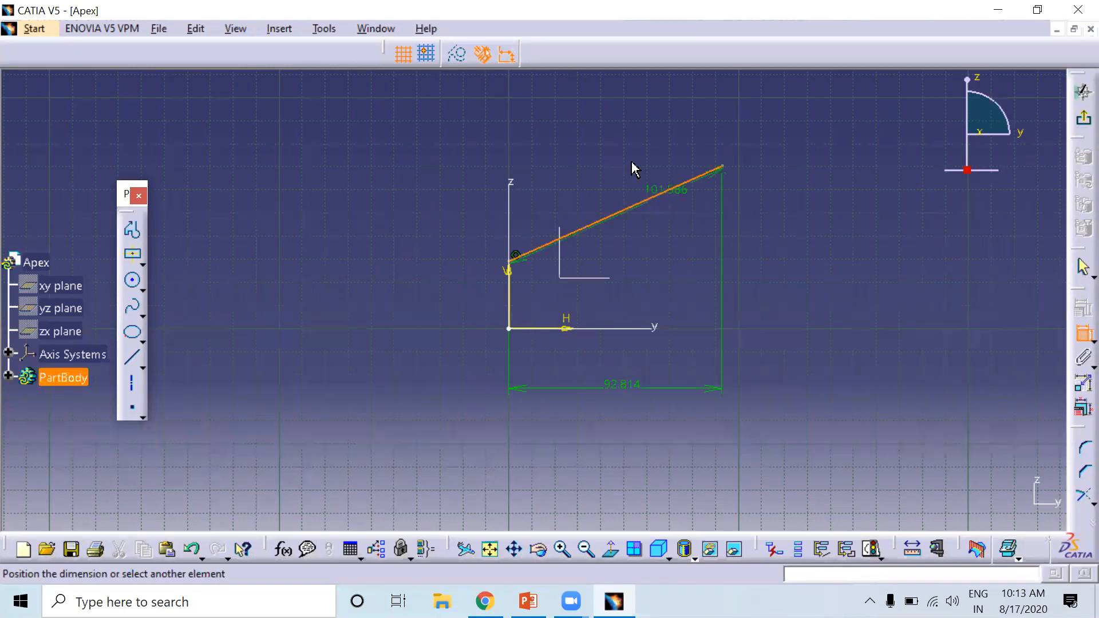
right_click(573, 131)
left_click(606, 199)
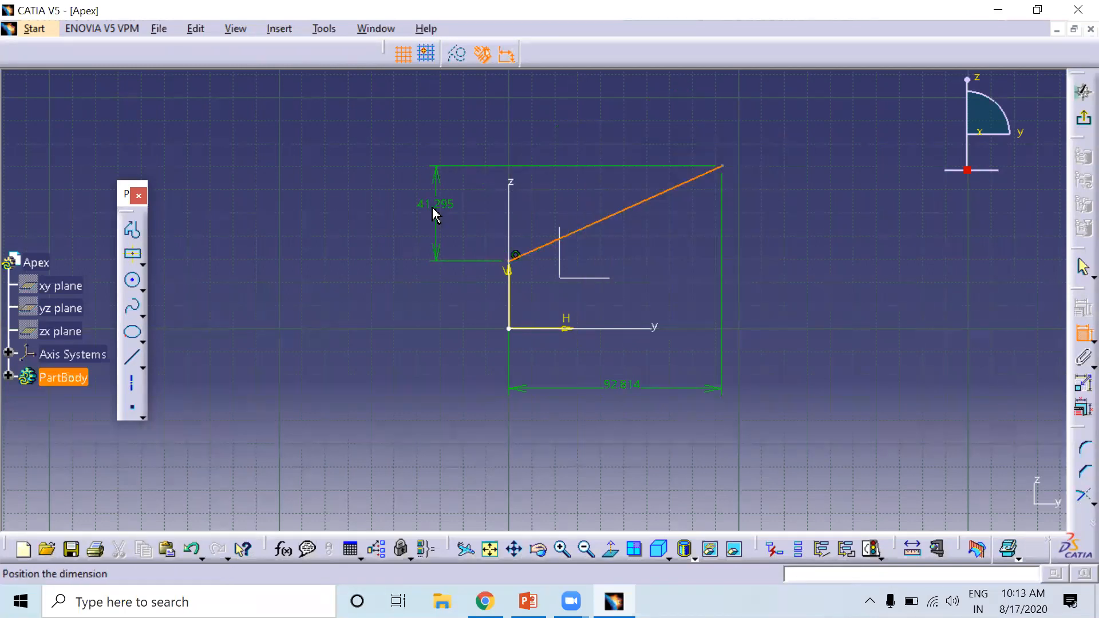
left_click(432, 214)
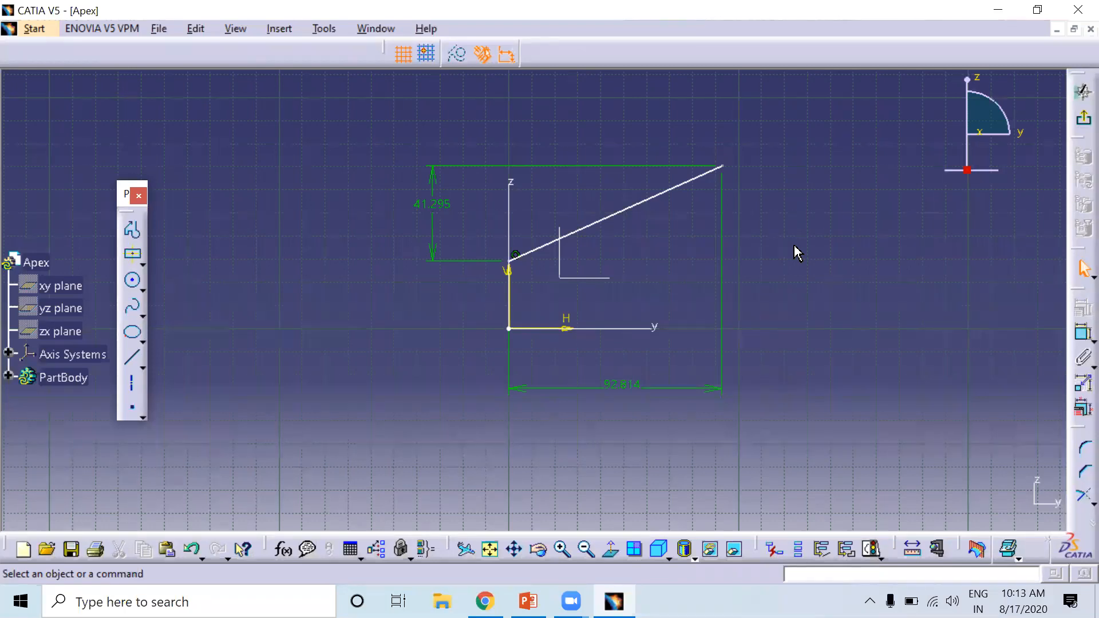
Step: Delete the inclined line together with its horizontal and vertical dimensions
left_click_drag(328, 106, 766, 439)
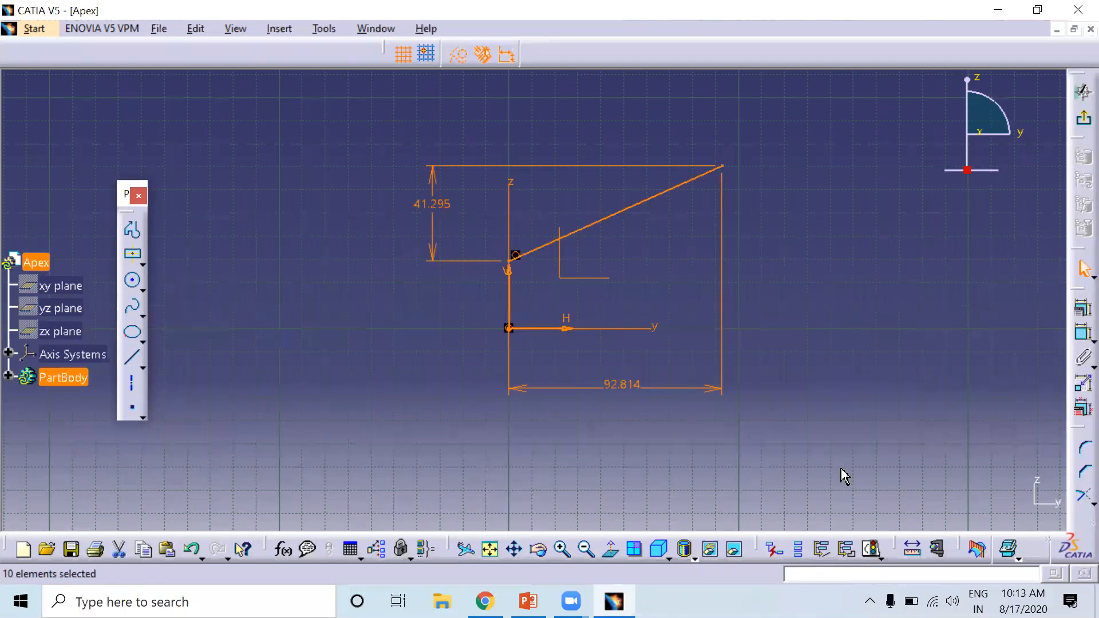
key("Delete")
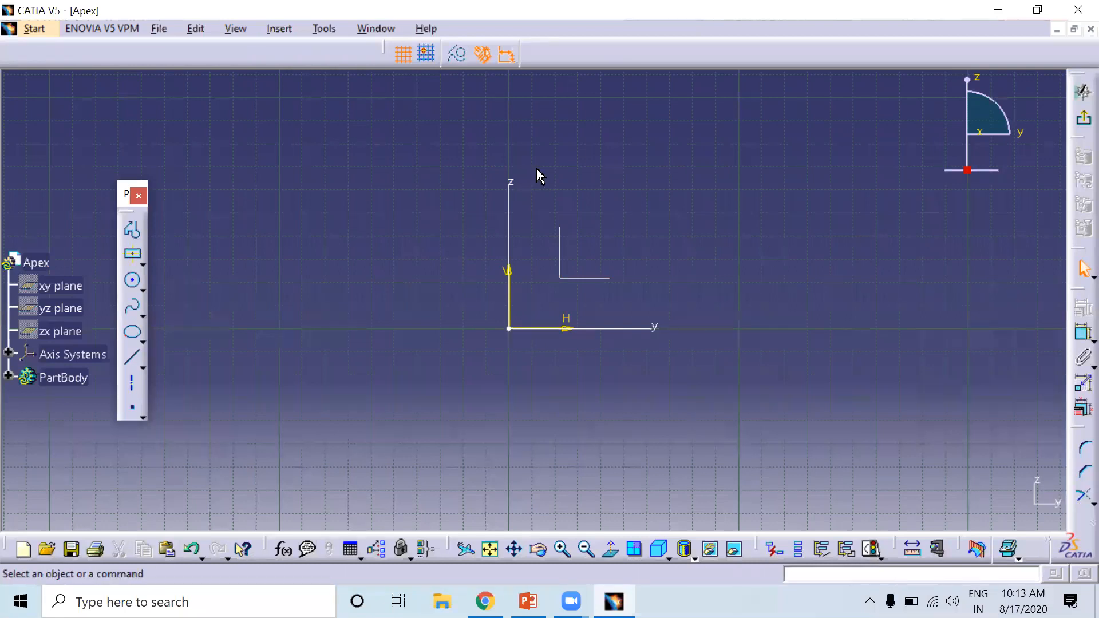
left_click(280, 31)
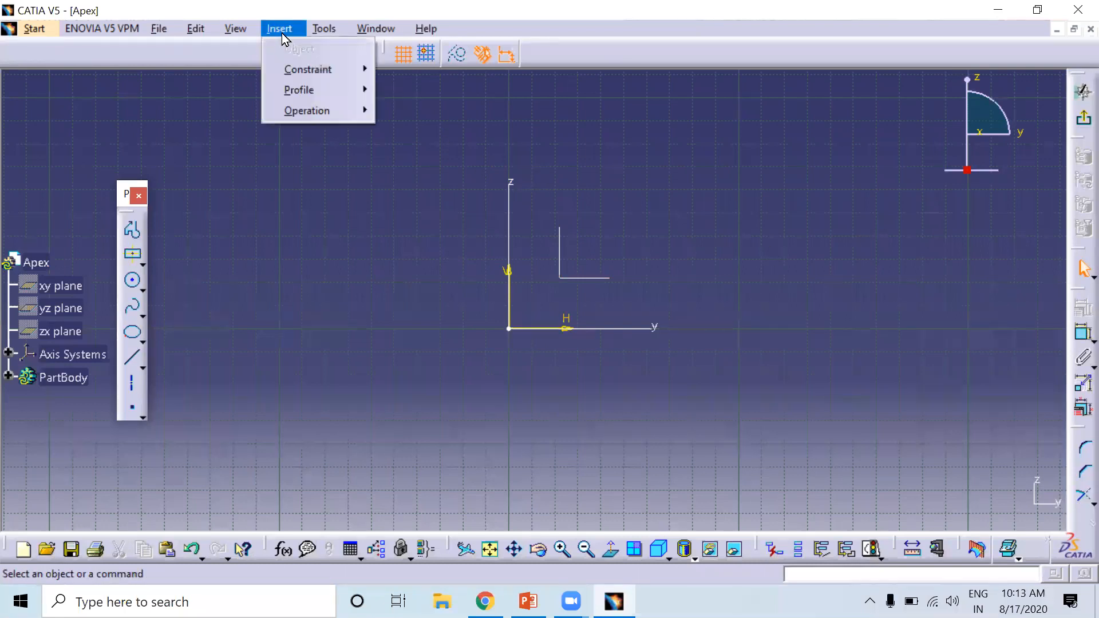
mouse_move(332, 111)
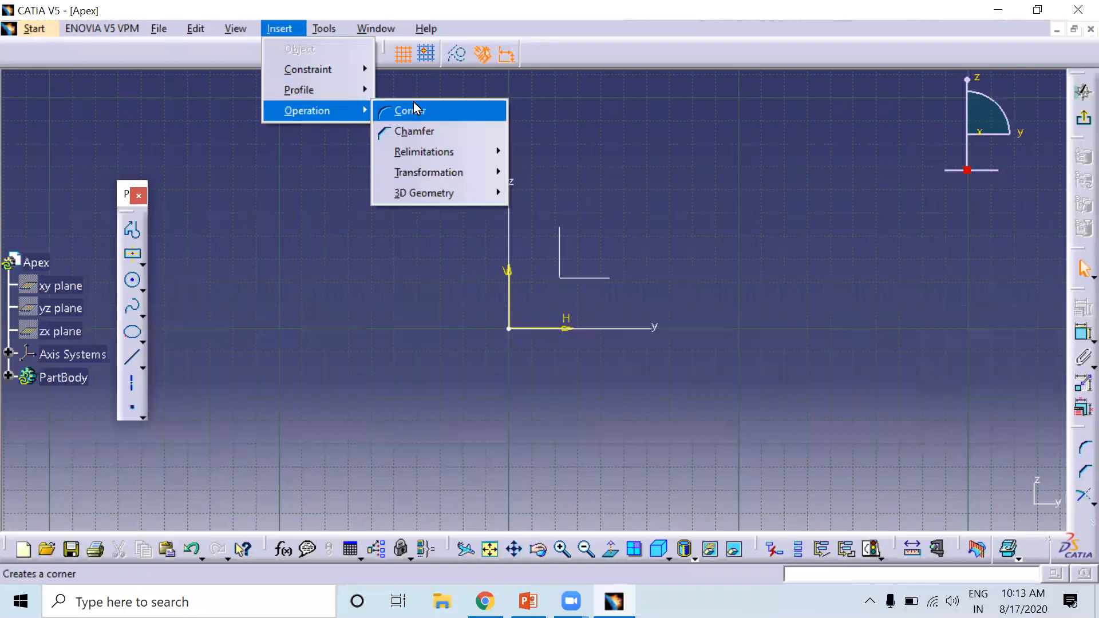
mouse_move(425, 153)
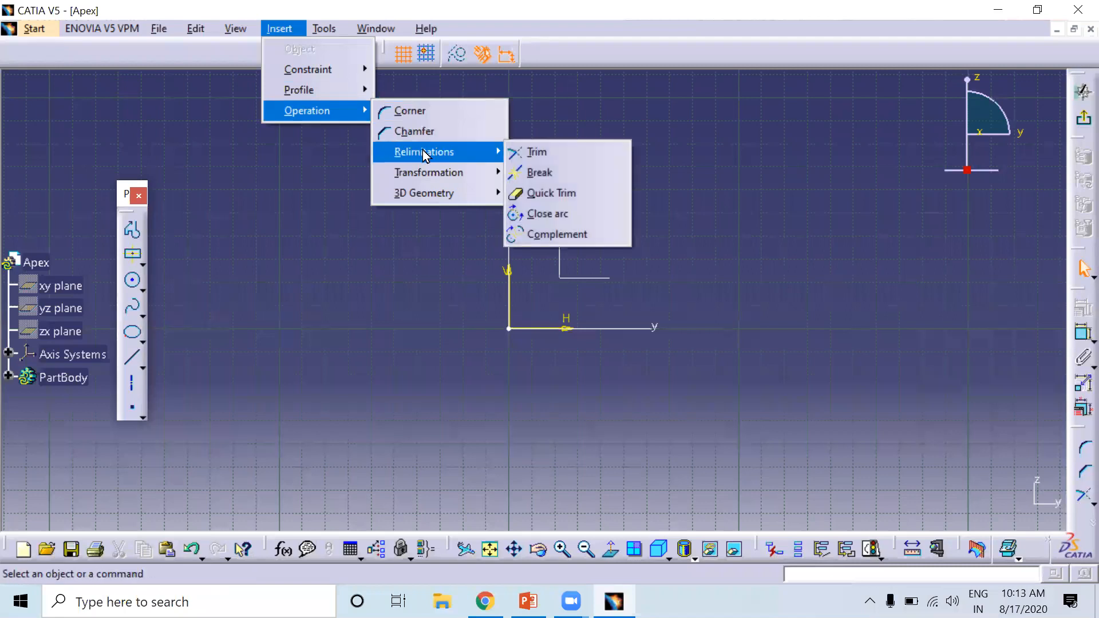
mouse_move(425, 174)
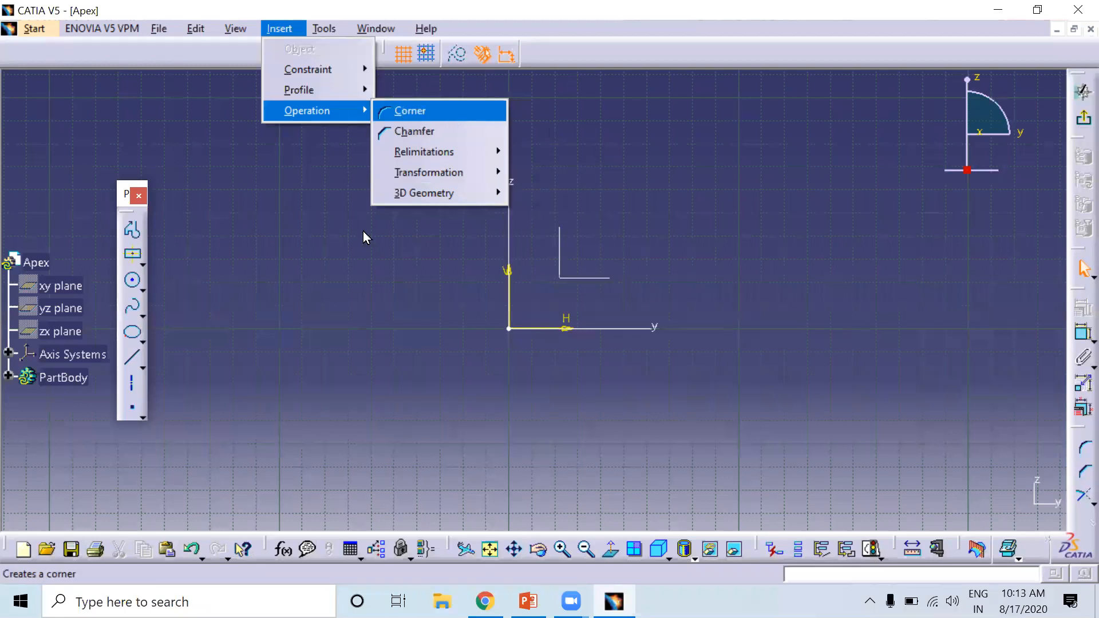
Step: Sketch a centered rectangle at the origin, about 171 mm wide and 97 mm high
left_click(133, 257)
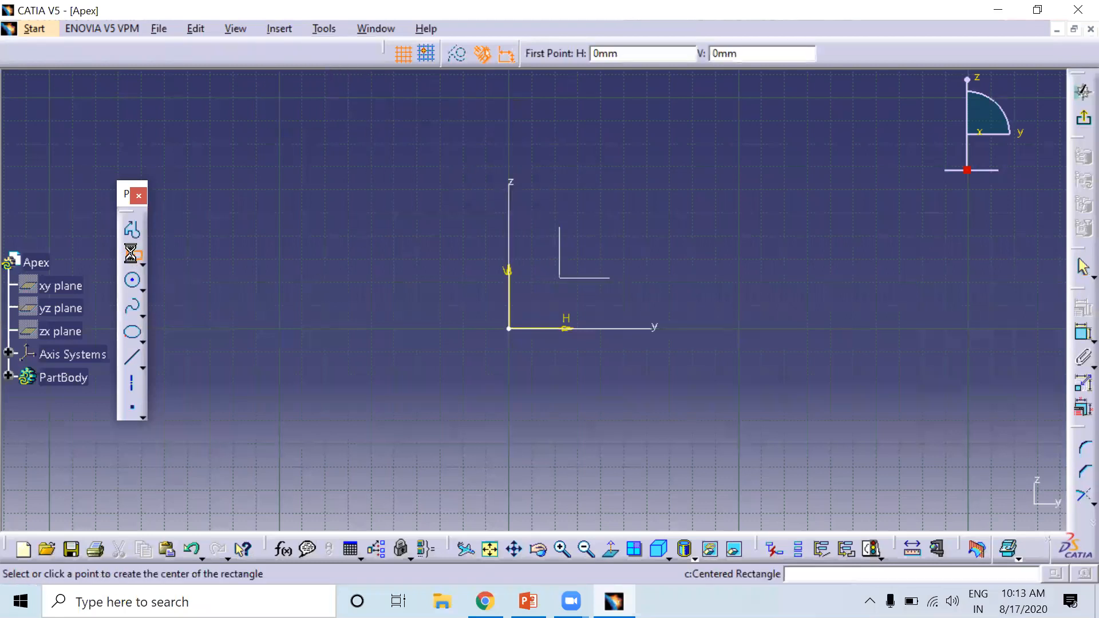
left_click(508, 328)
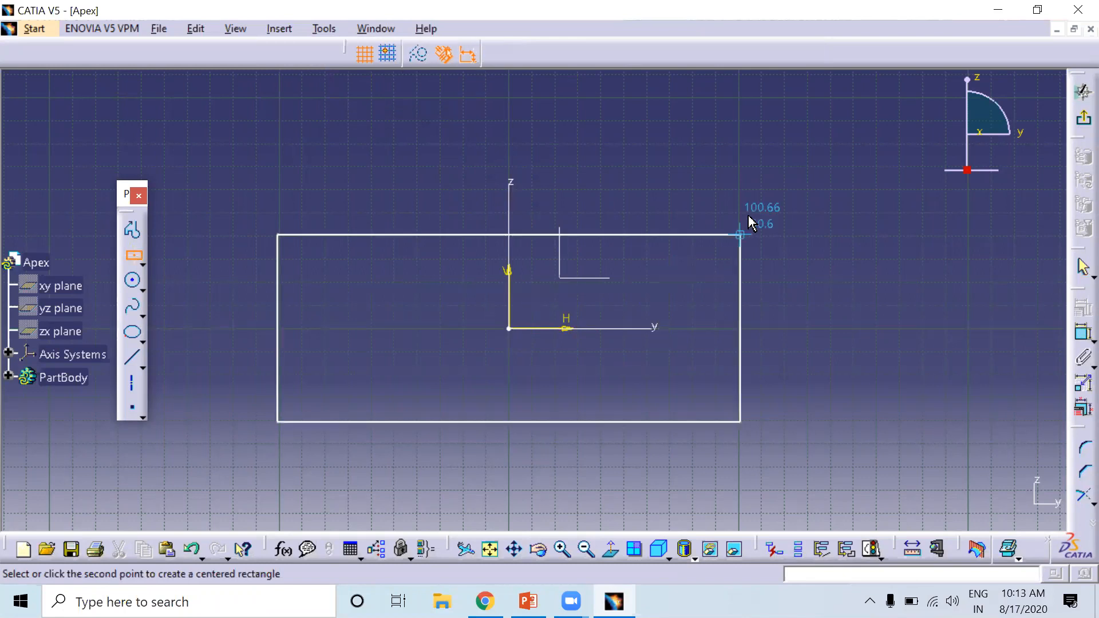
left_click(709, 216)
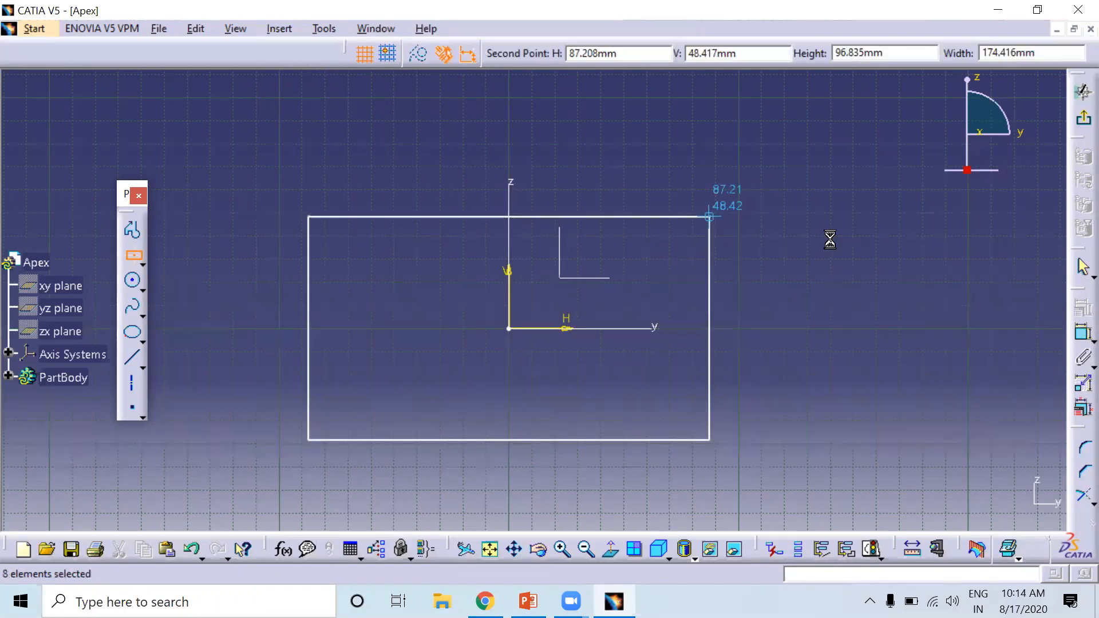
Step: Dimension the rectangle's width above its upper edge and its height beside its right edge, and check the sketch solving status
left_click(1075, 332)
left_click(657, 217)
left_click(532, 167)
left_click(708, 297)
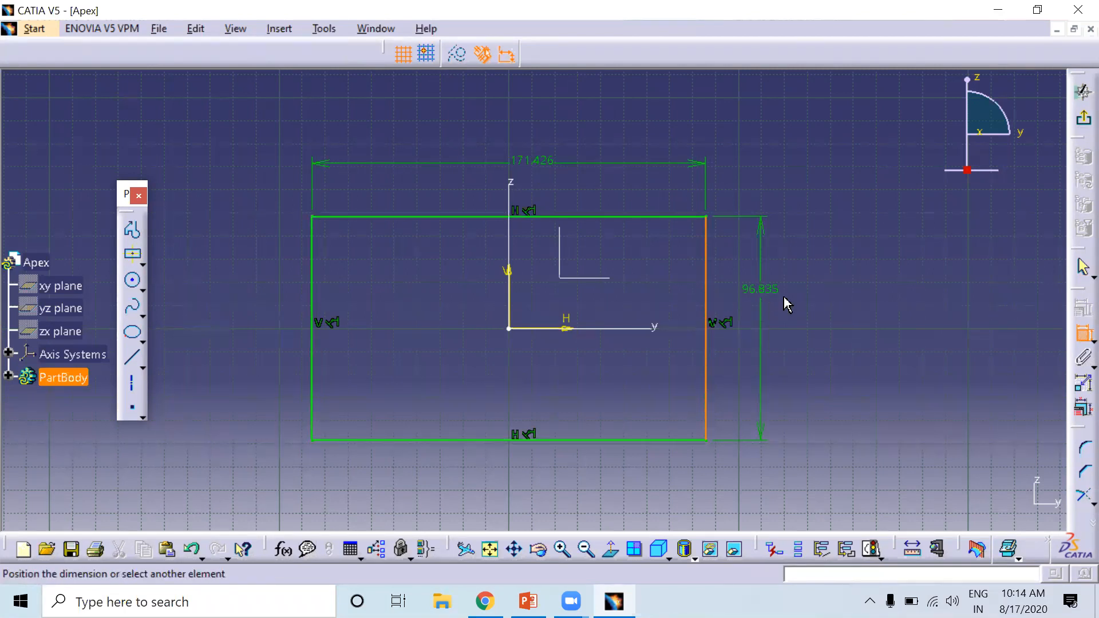
left_click(785, 301)
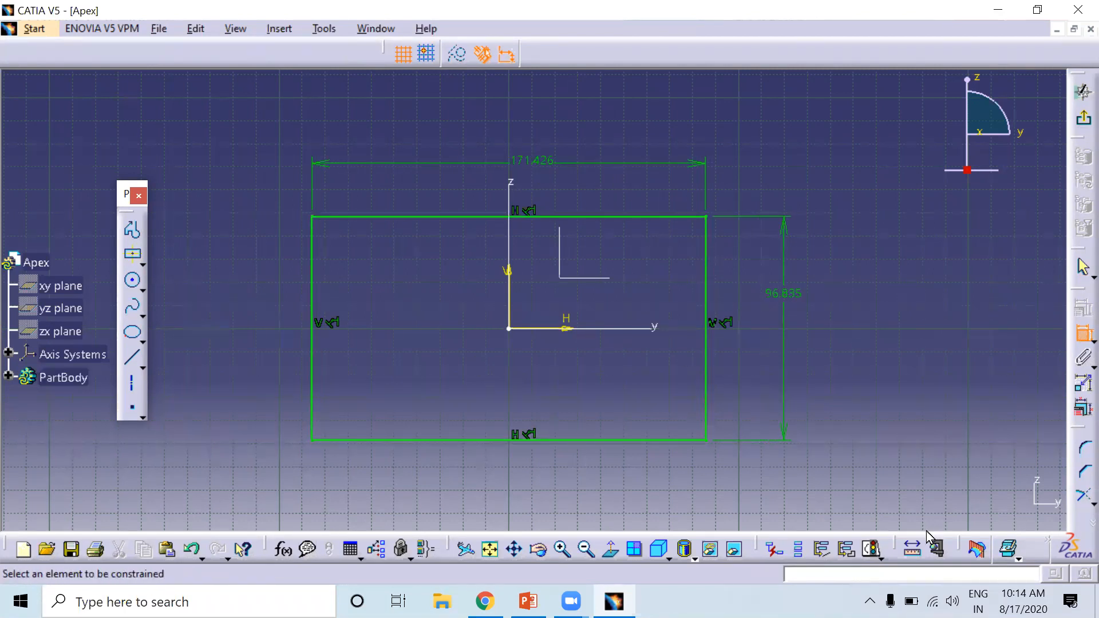
left_click(871, 548)
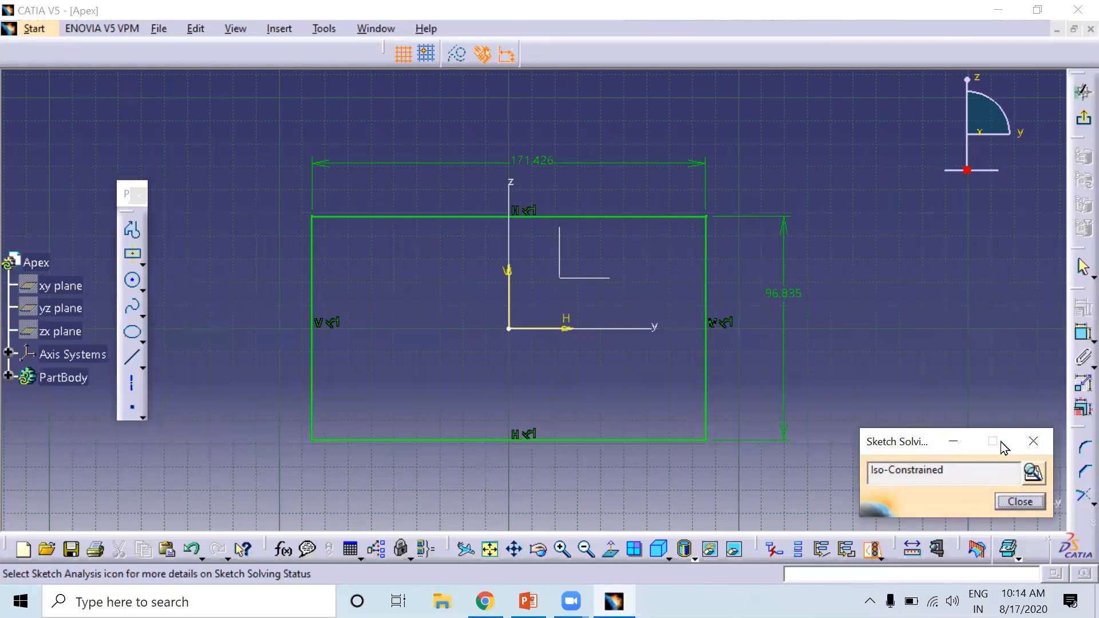
left_click(1033, 441)
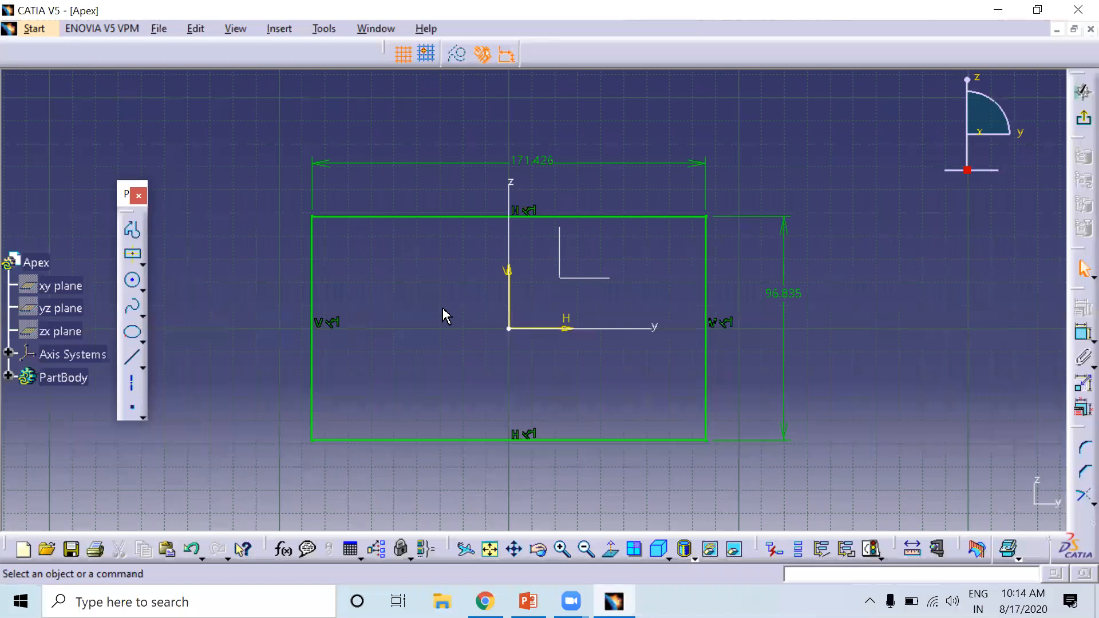
Step: Add a redundant dimension between the vertical axis and the rectangle's left edge, placing it inside the rectangle
left_click(1082, 332)
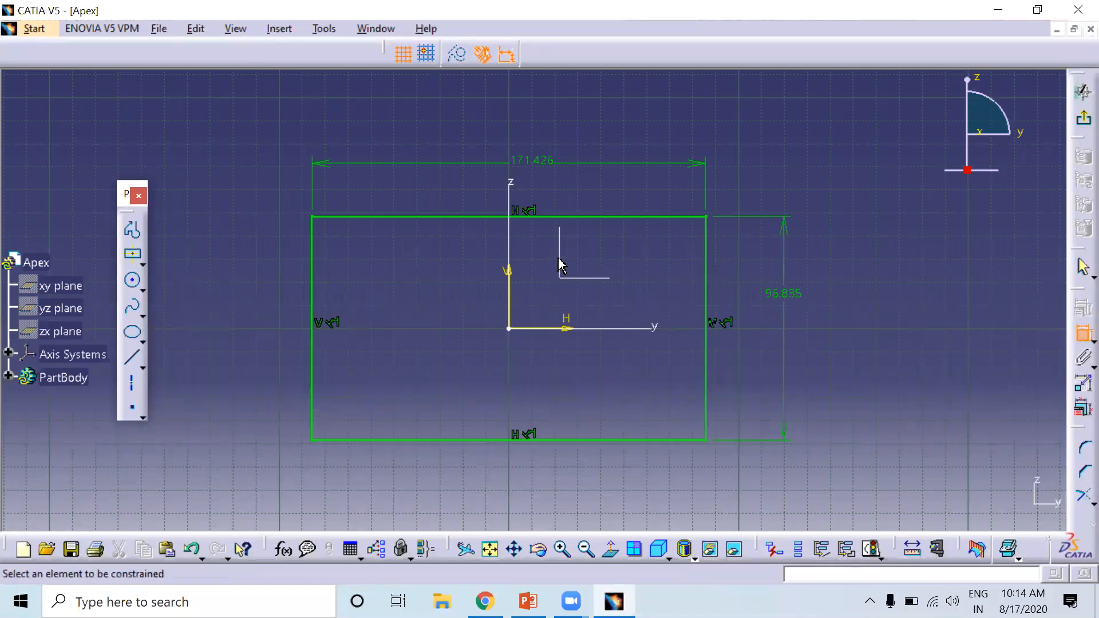
left_click(509, 266)
left_click(311, 255)
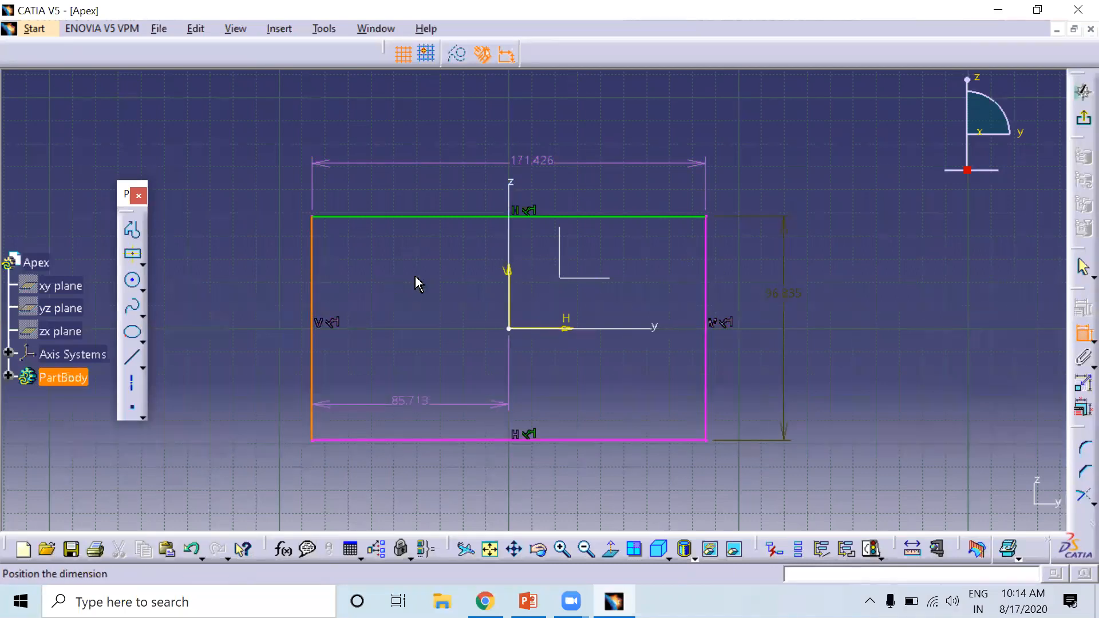
left_click(418, 277)
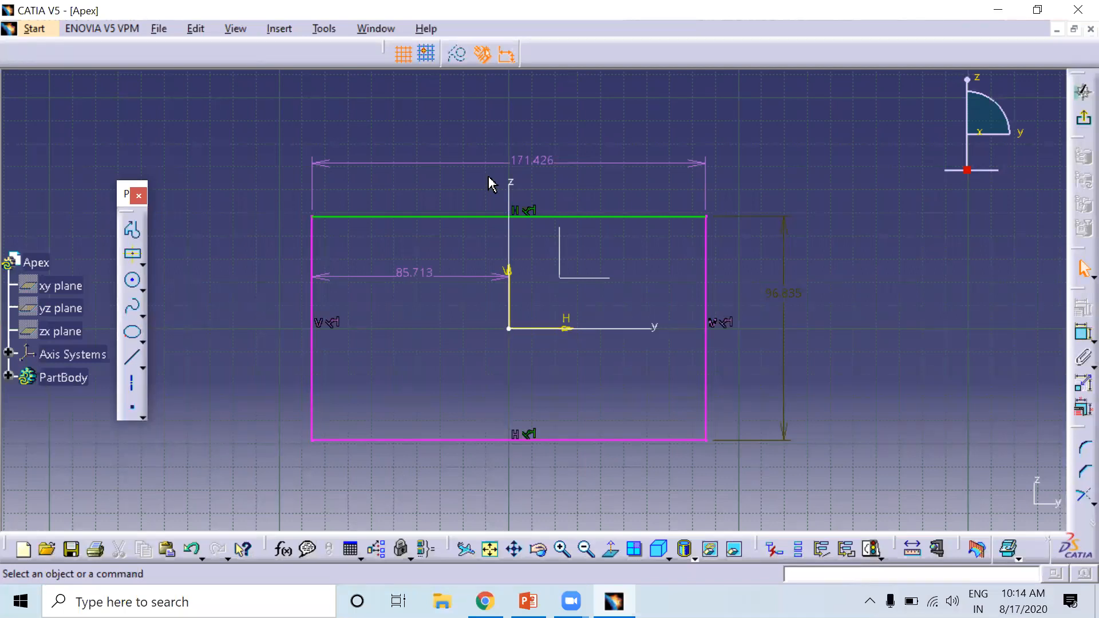
Step: Check the sketch solving status with the extra dimension in place, and undo that dimension
left_click(874, 547)
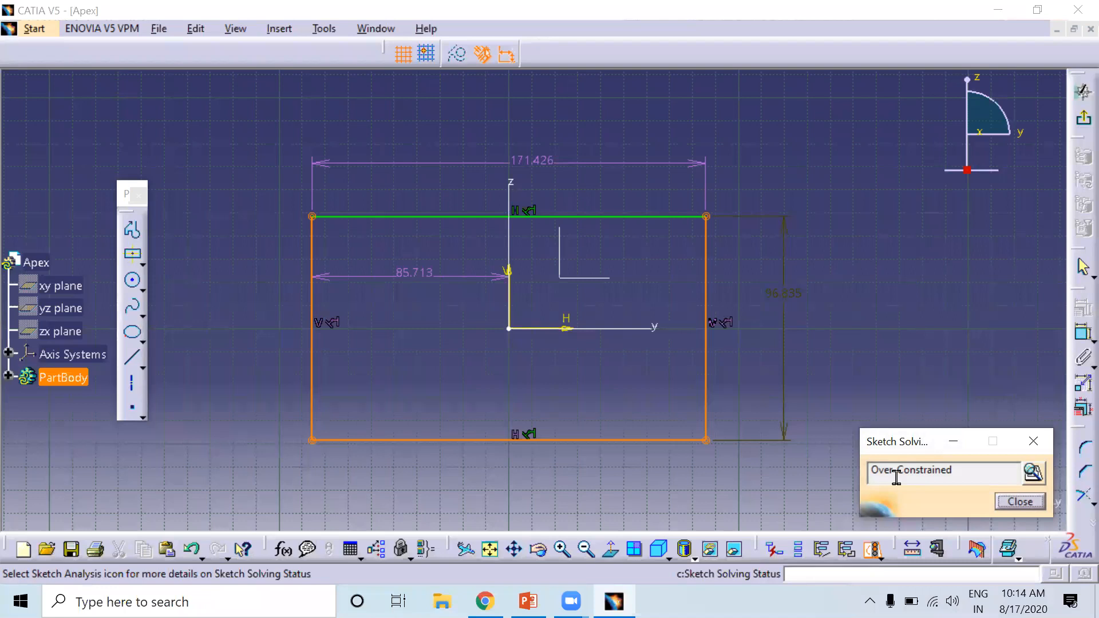
left_click(1018, 501)
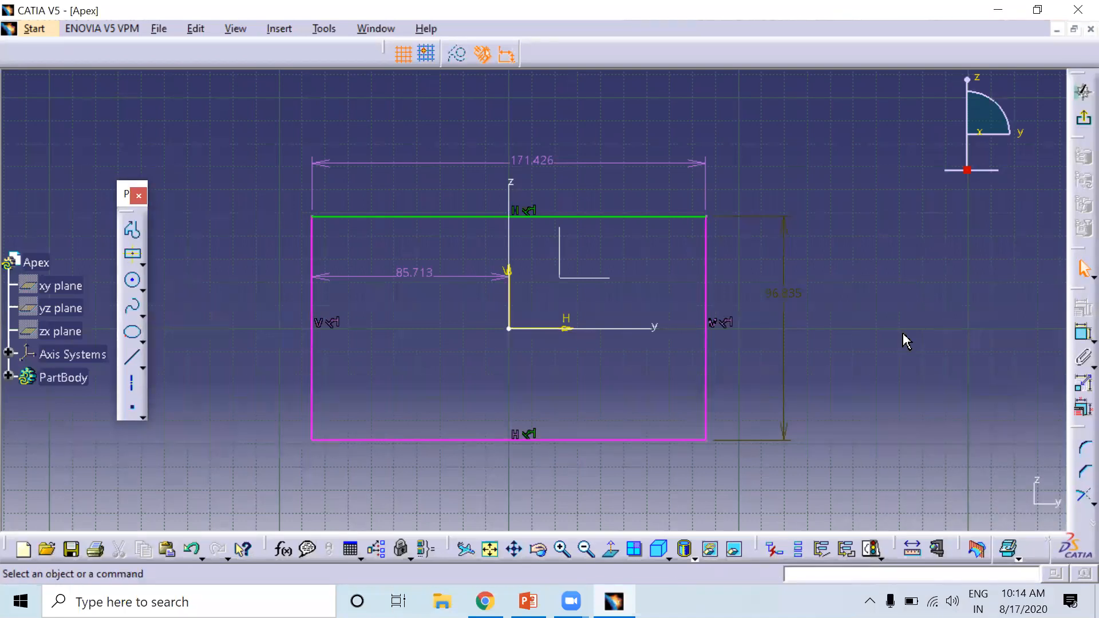
key("ctrl+z")
key("ctrl+z")
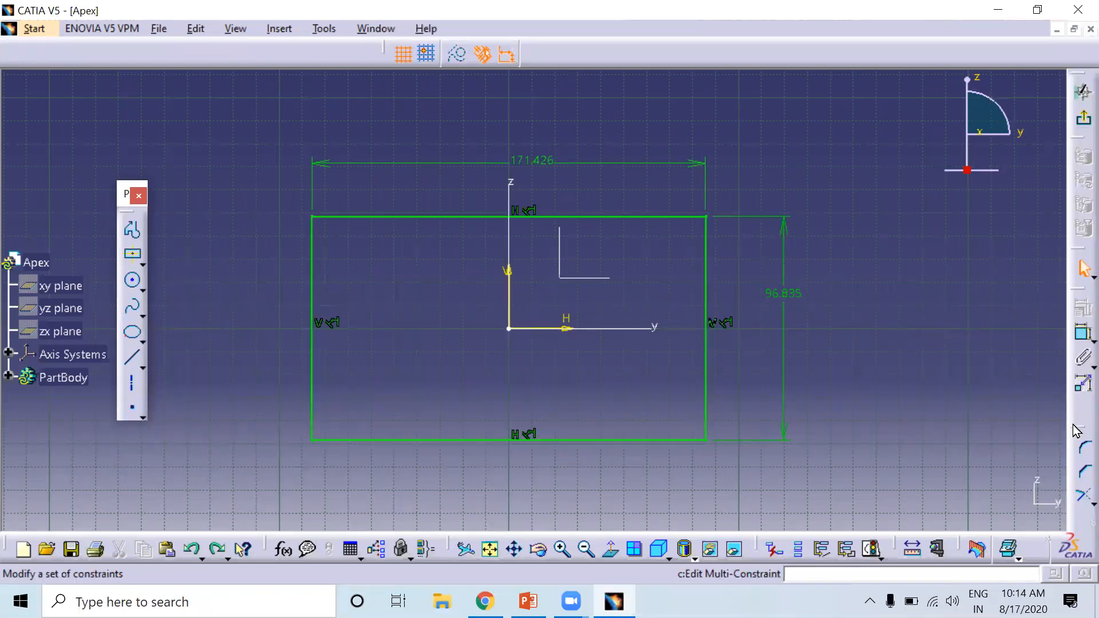
Step: Dock the Operation toolbar horizontally in the same row as the Sketch tools
left_click_drag(767, 54, 765, 54)
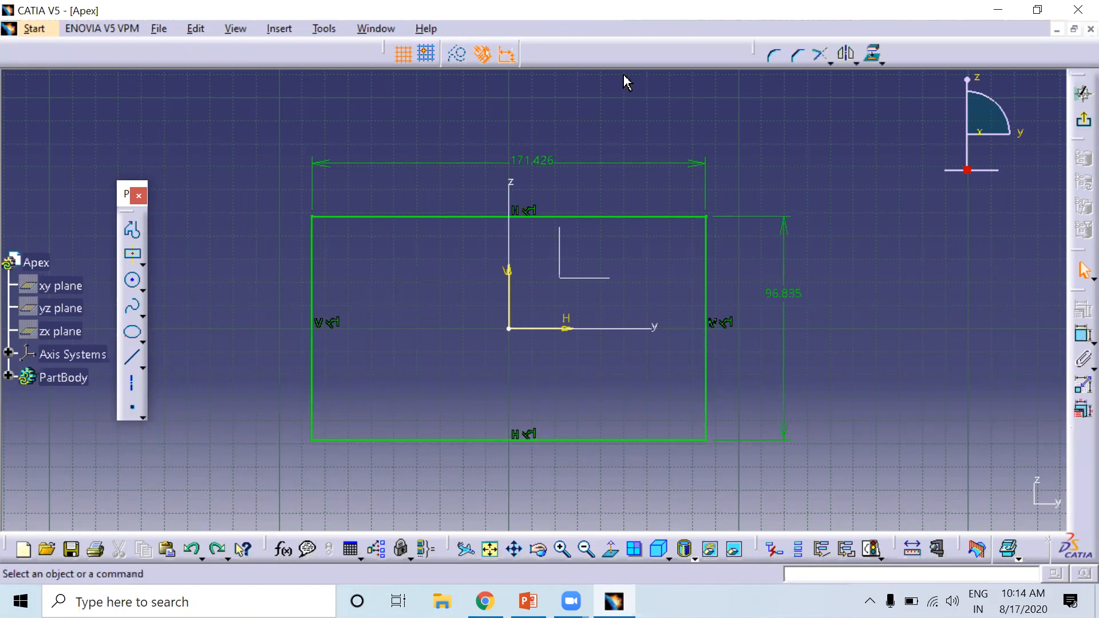
left_click(277, 30)
mouse_move(301, 111)
left_click(656, 132)
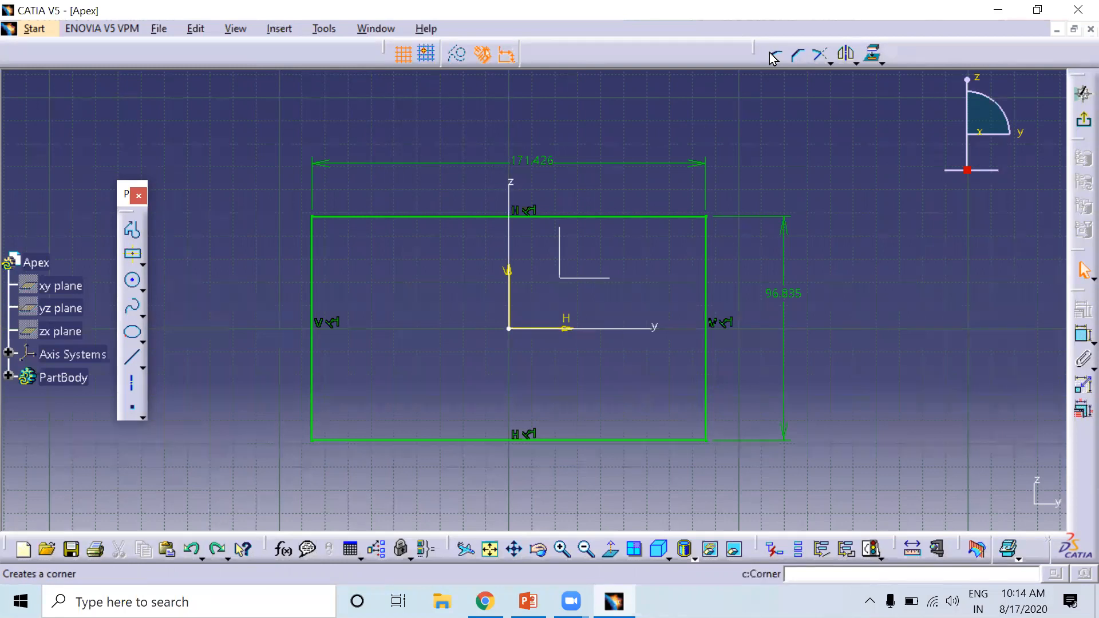
Step: Try an untrimmed corner of about 53 mm radius between the rectangle's upper and right edges, and undo it
left_click(774, 56)
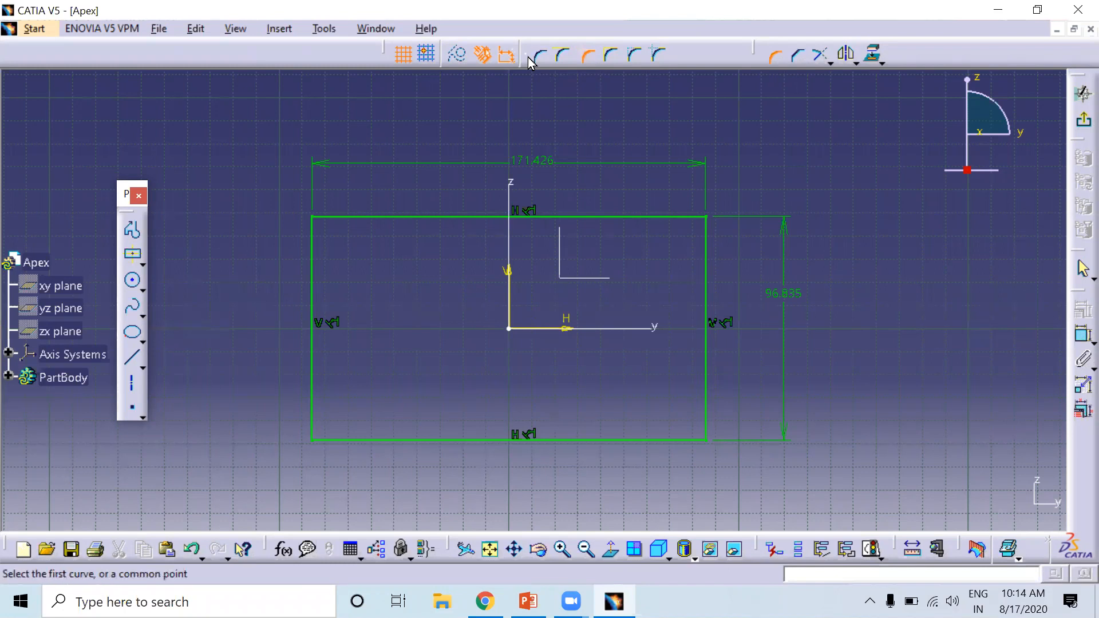
left_click(587, 55)
left_click(687, 217)
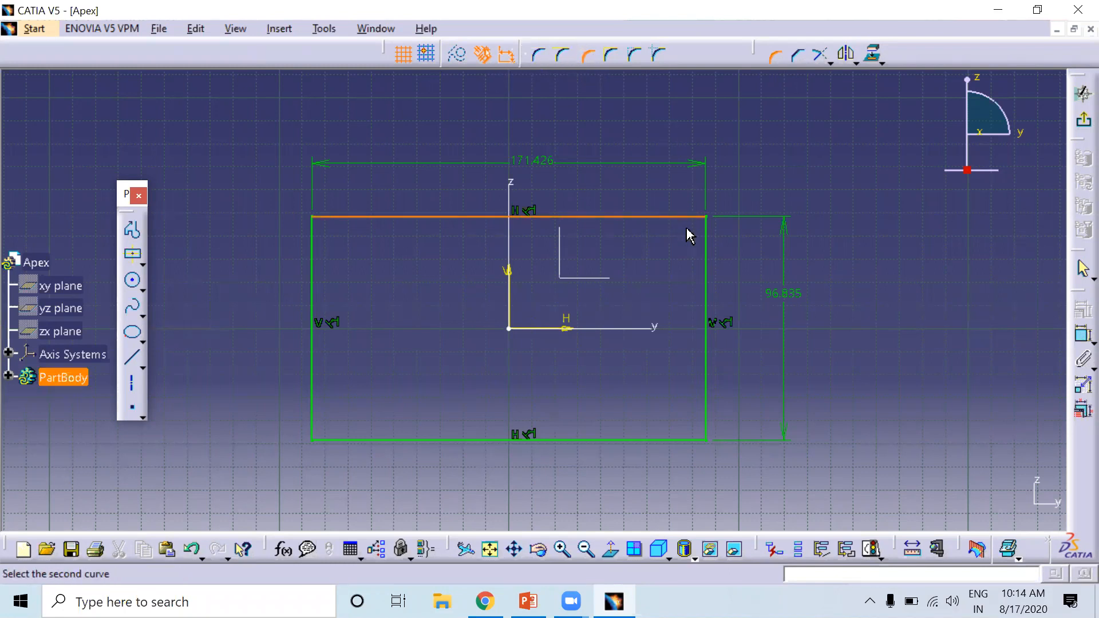
left_click(706, 277)
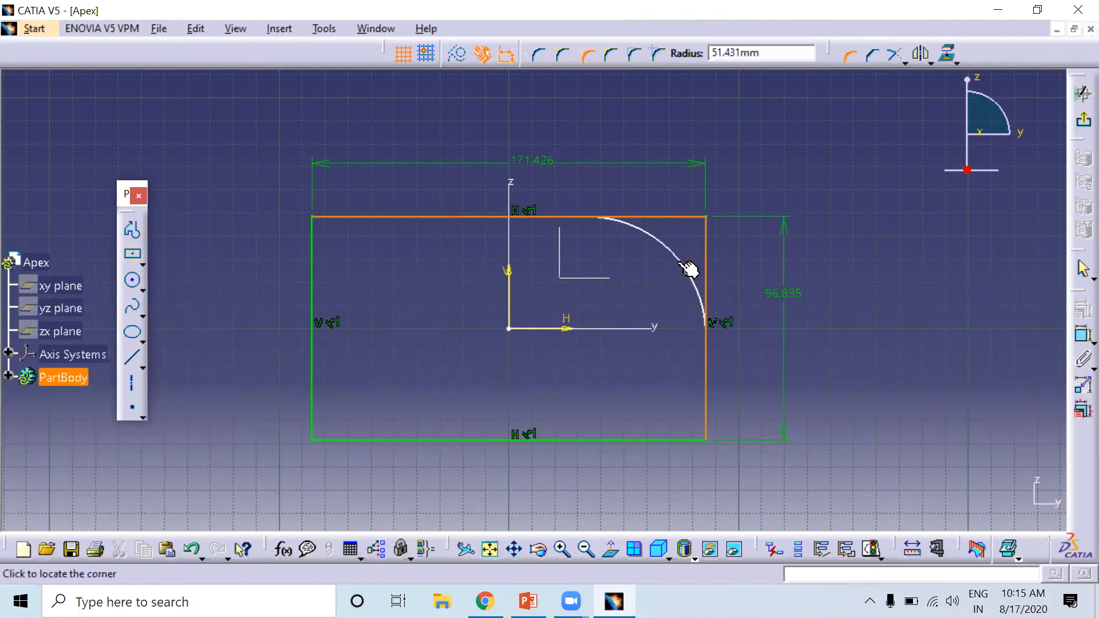
left_click(694, 269)
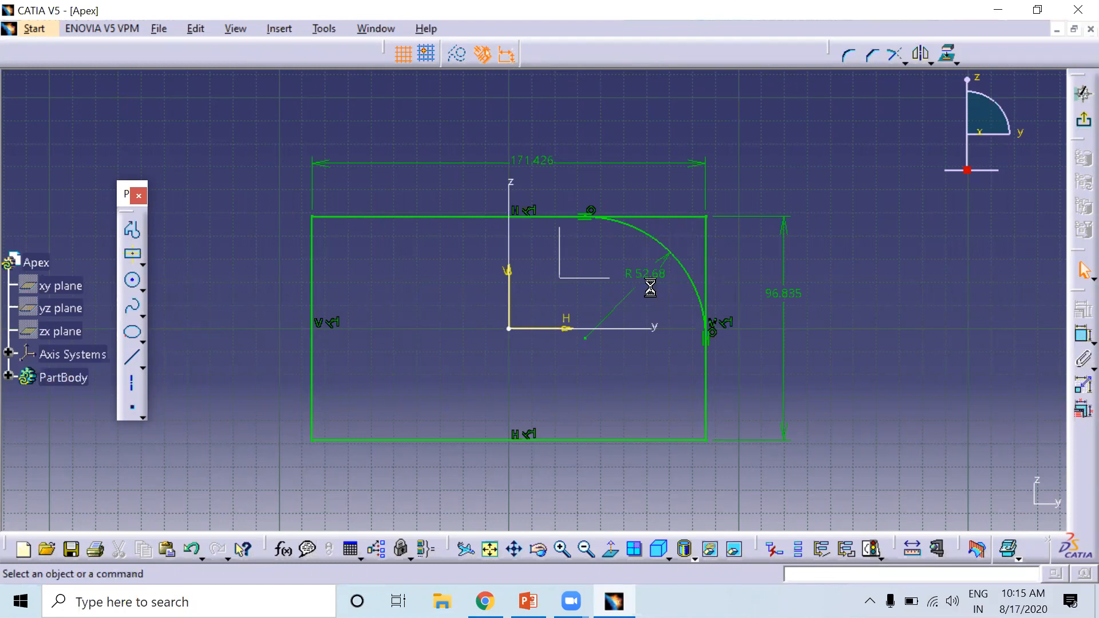
key("ctrl+z")
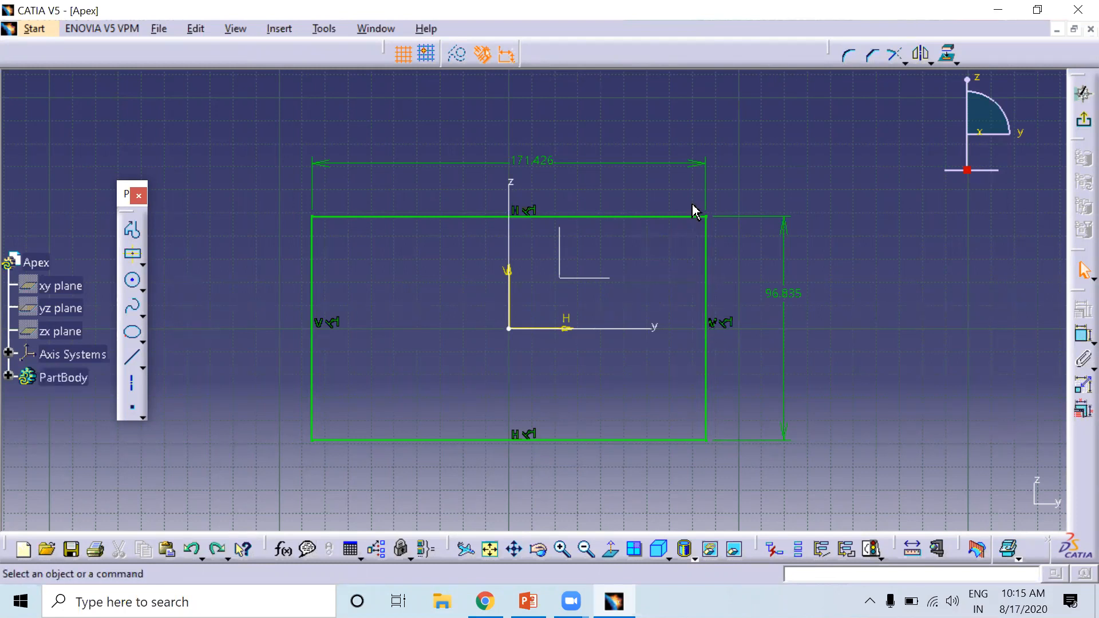
Step: Round all four corners of the rectangle at once with a 5 mm radius, leaving the edges untrimmed
left_click(842, 58)
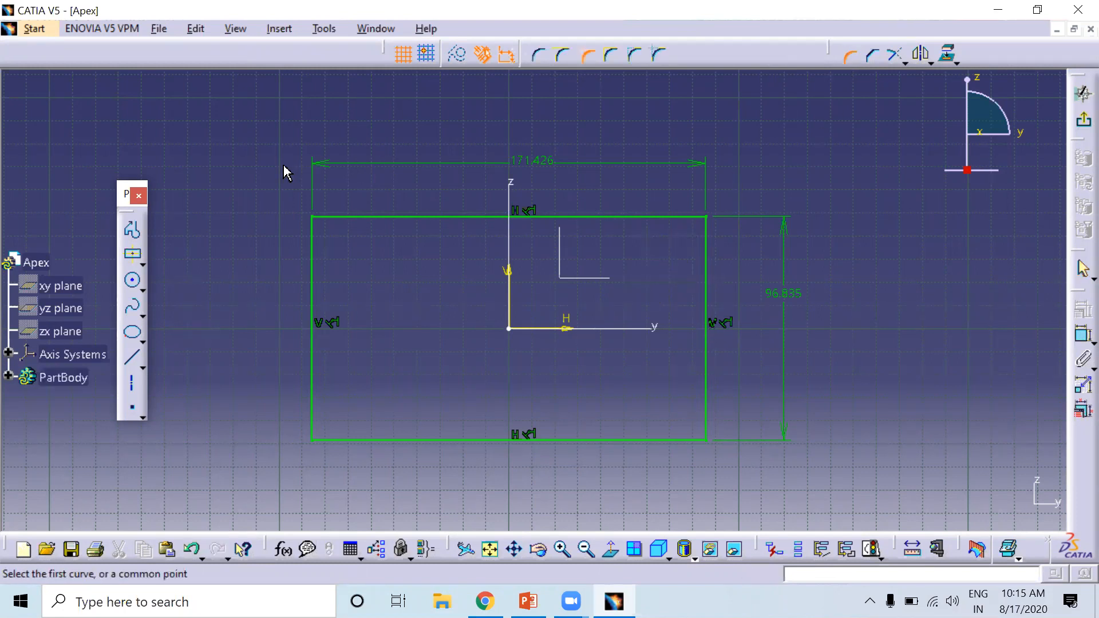
left_click_drag(242, 175, 822, 496)
left_click_drag(756, 51, 686, 62)
type("5")
key("Return")
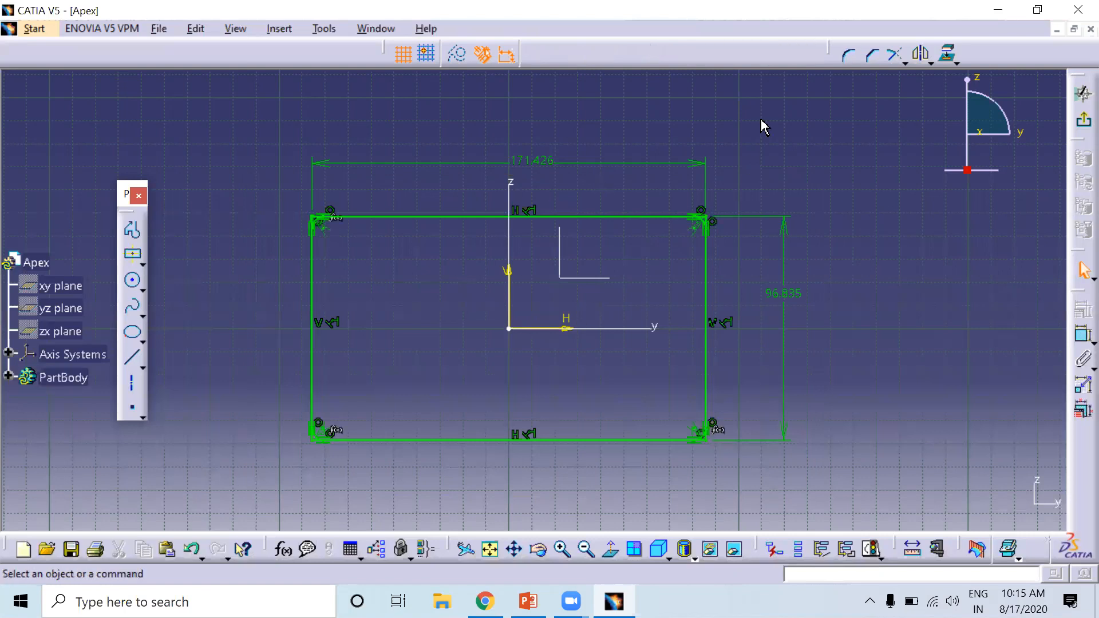
Step: Examine the 5 mm rounded corners up close, and undo them
middle_click_drag(706, 215, 682, 14)
left_click(705, 216)
mouse_move(855, 325)
middle_mouse_down()
mouse_move(500, 518)
mouse_move(559, 412)
middle_mouse_up()
left_click(556, 429)
left_click(523, 338)
mouse_move(523, 337)
middle_mouse_down()
mouse_move(536, 401)
mouse_move(515, 481)
middle_mouse_up()
middle_click_drag(441, 388, 572, 326)
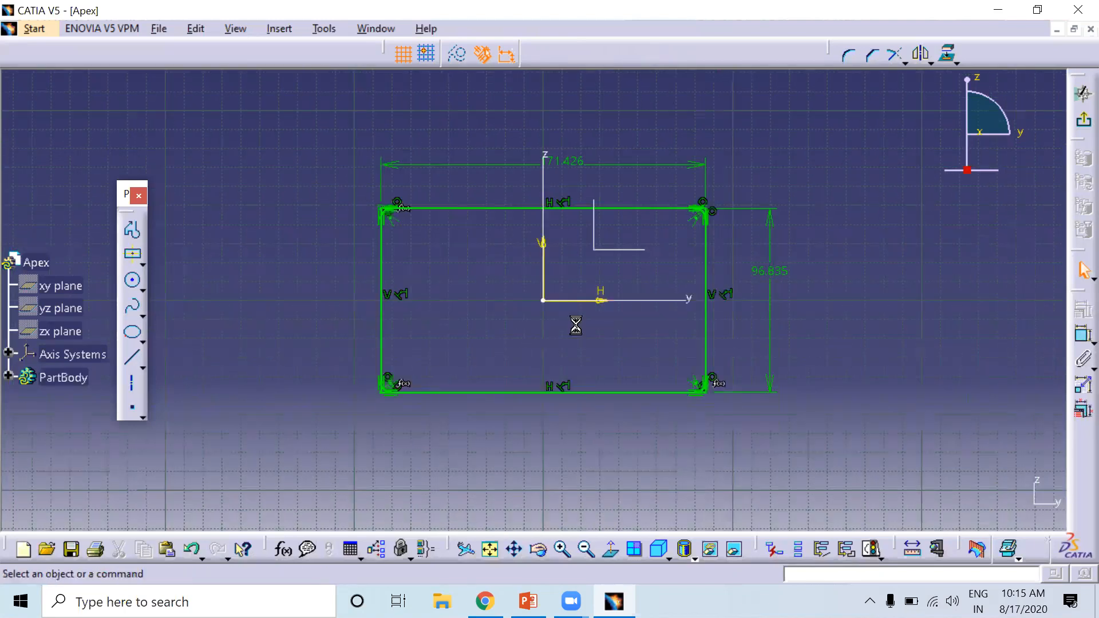
key("ctrl+z")
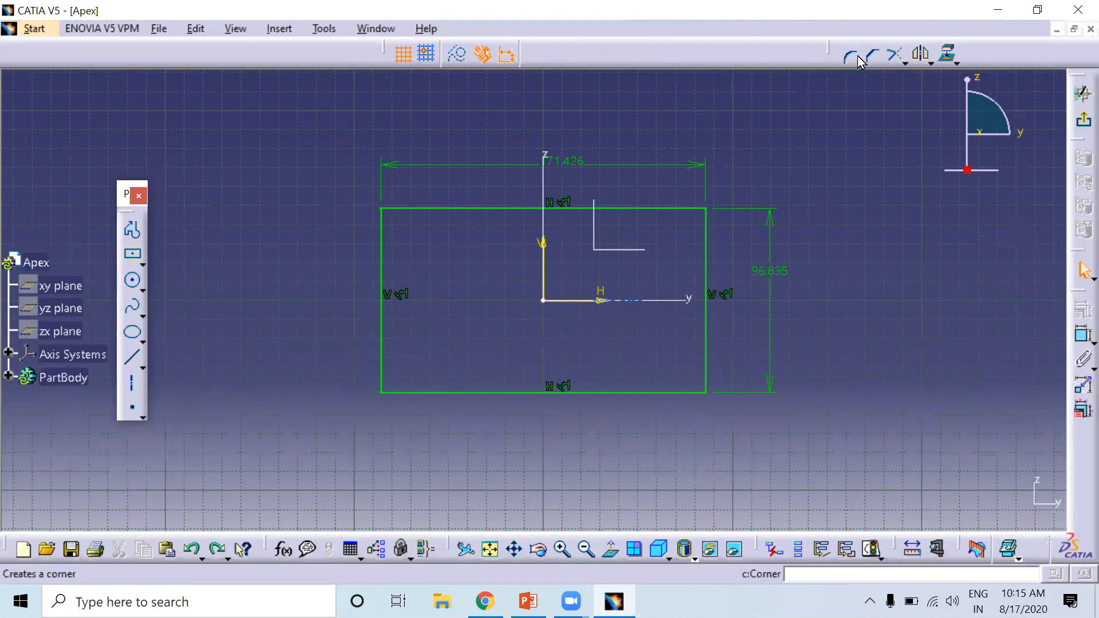
Step: Try an untrimmed corner of about 68 mm radius between the rectangle's upper and left edges, and undo it
left_click(873, 58)
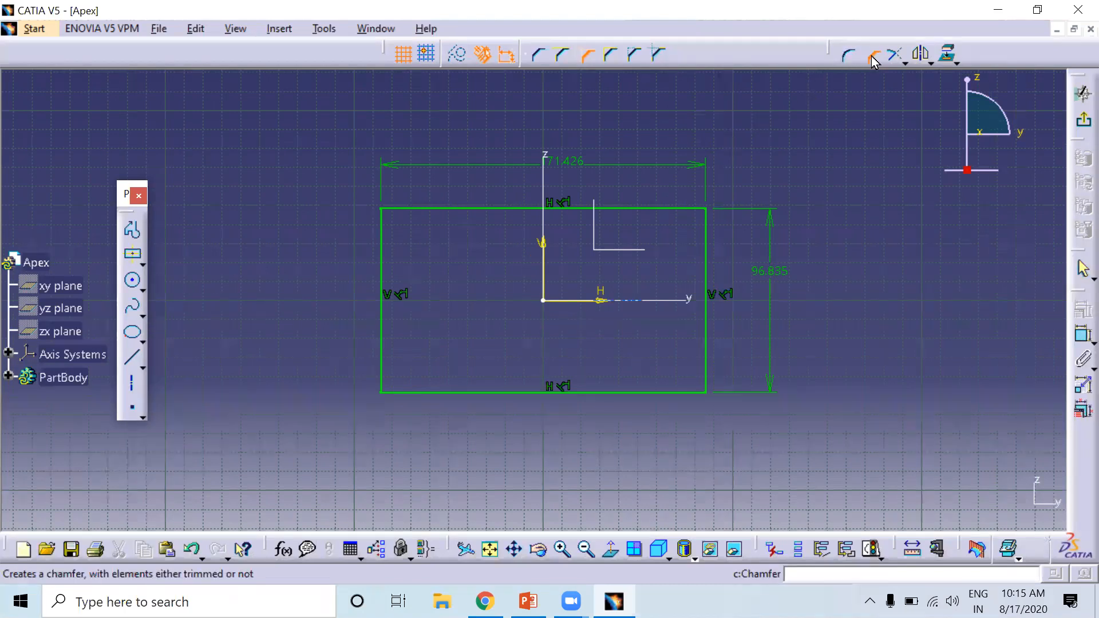
left_click(859, 61)
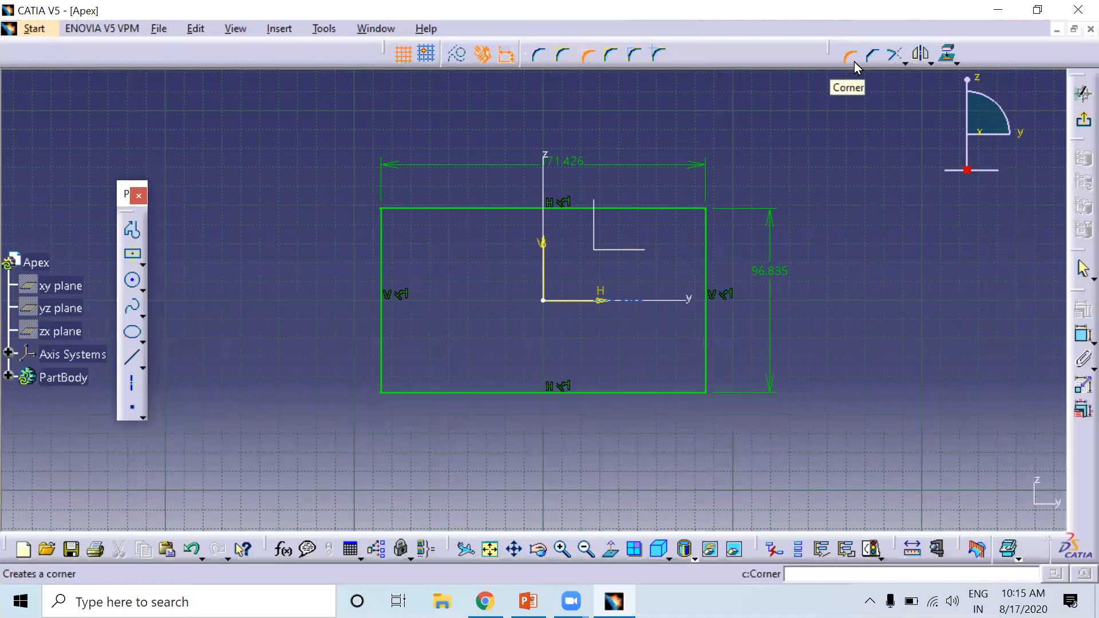
left_click(491, 208)
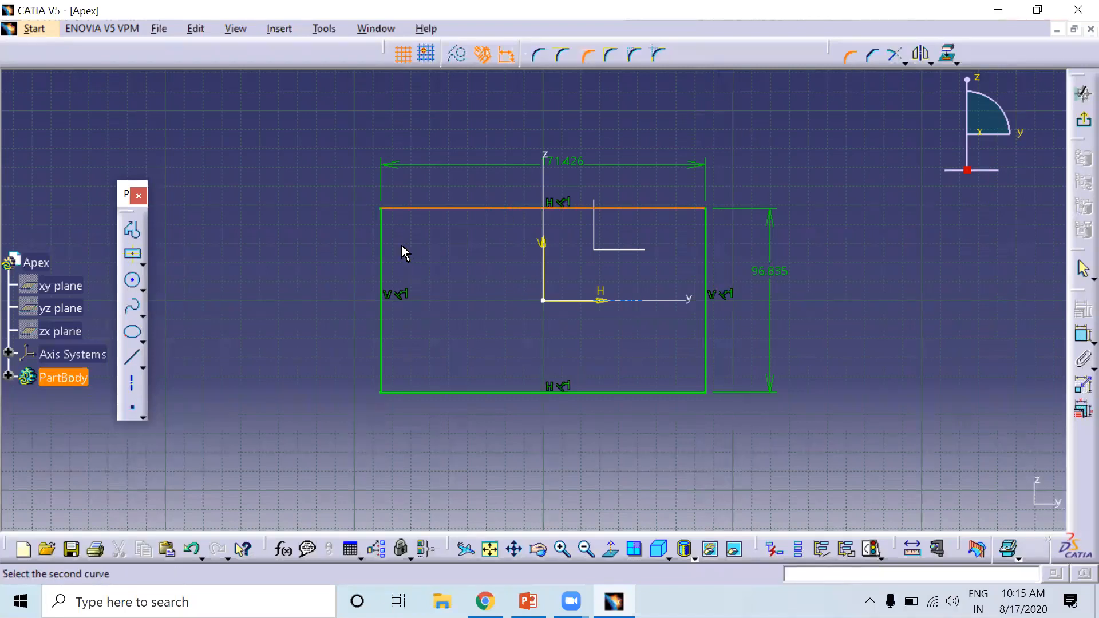
left_click(386, 237)
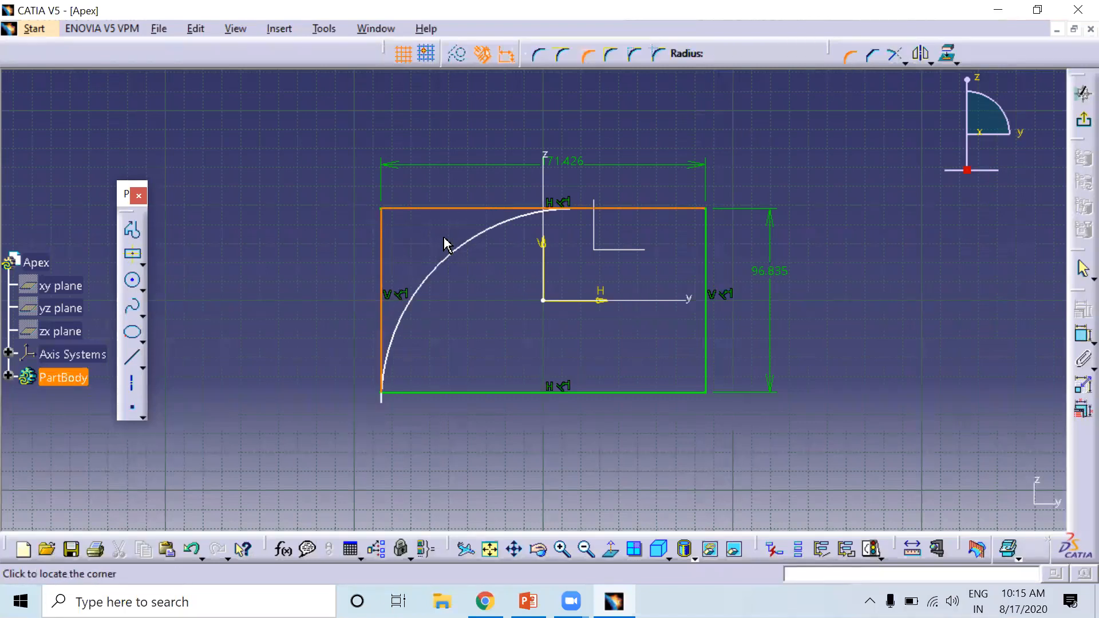
left_click(439, 242)
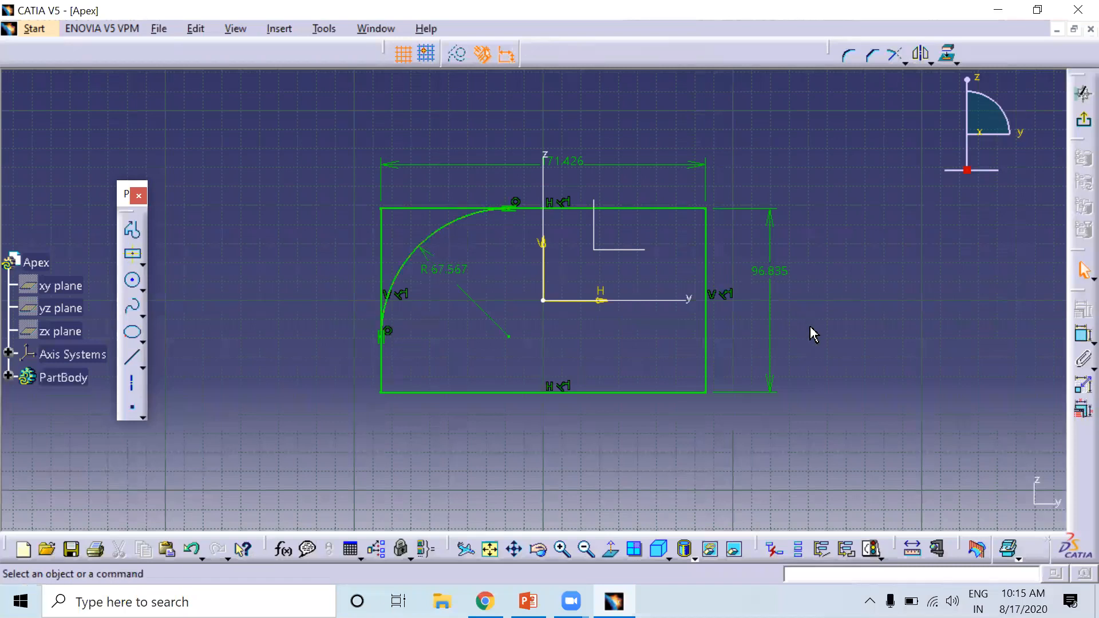
key("ctrl+z")
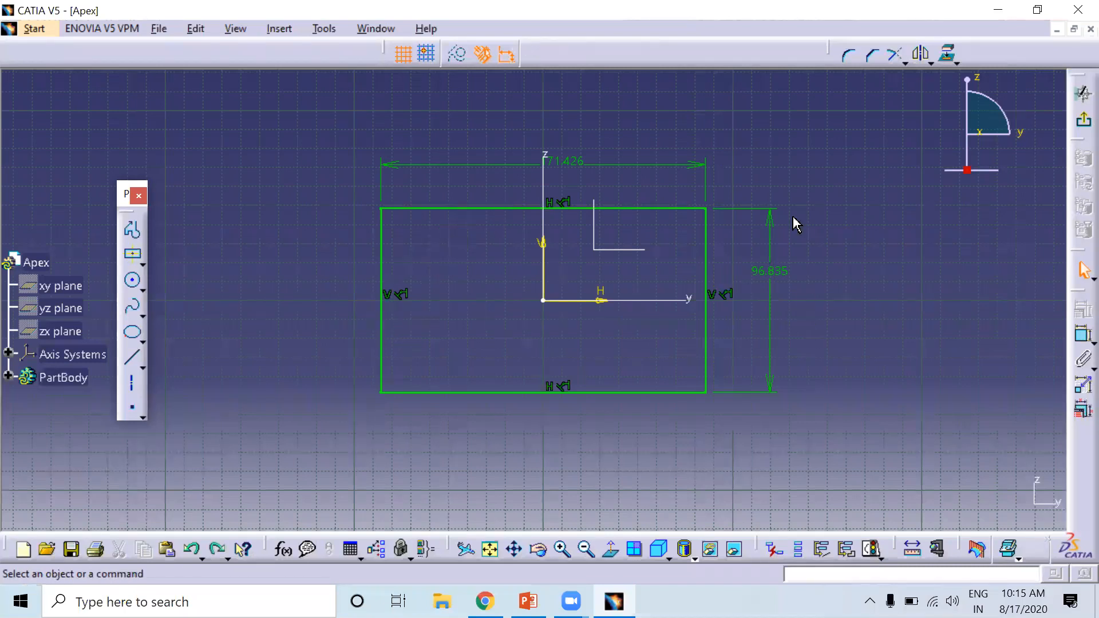
Step: Try untrimmed corners of 10 mm radius on all four corners of the rectangle at once, and undo them
left_click(848, 55)
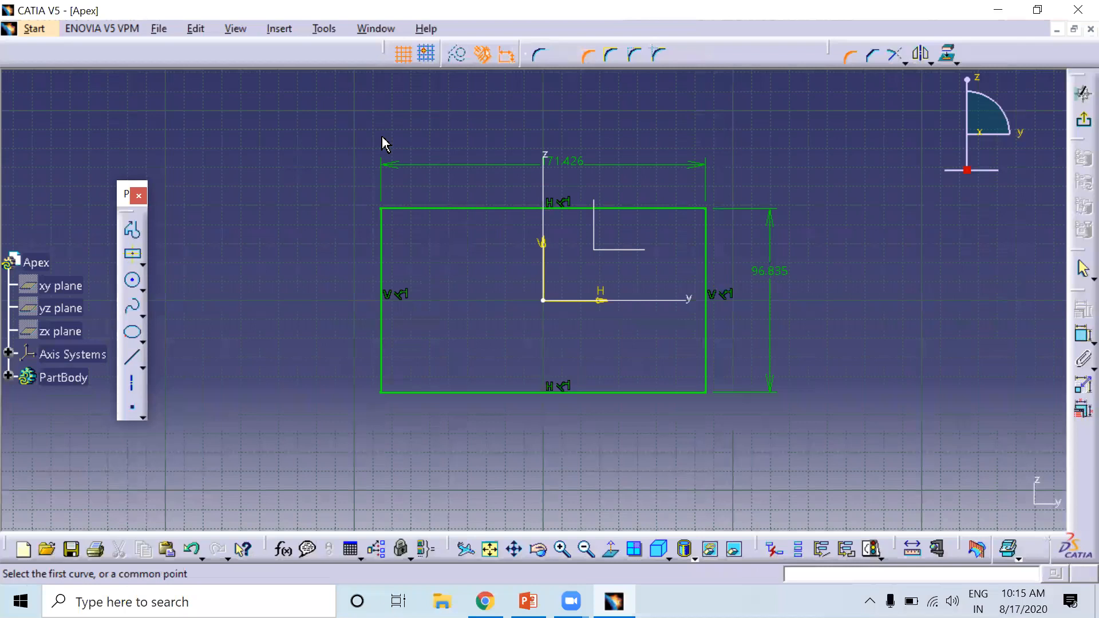
left_click_drag(348, 153, 855, 437)
left_click_drag(752, 54, 663, 63)
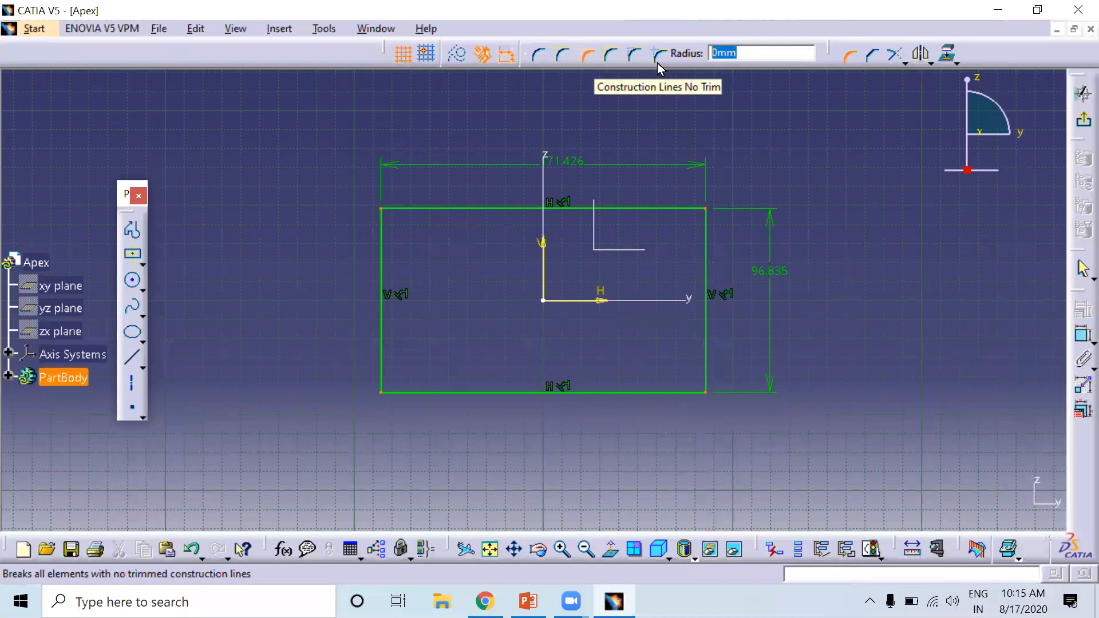
type("10")
key("Return")
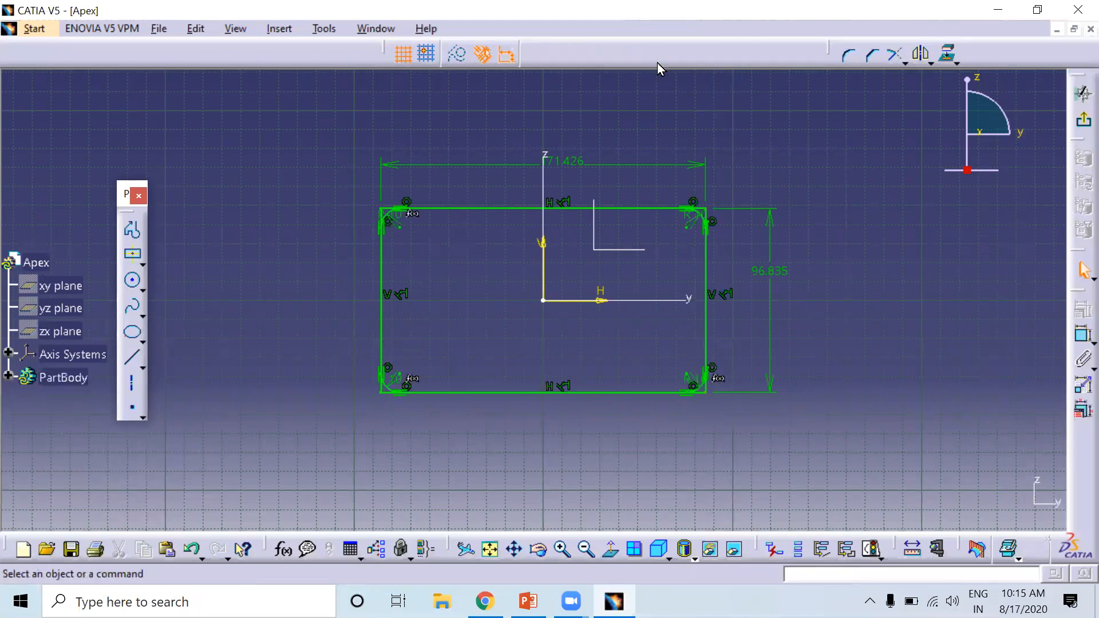
key("ctrl+z")
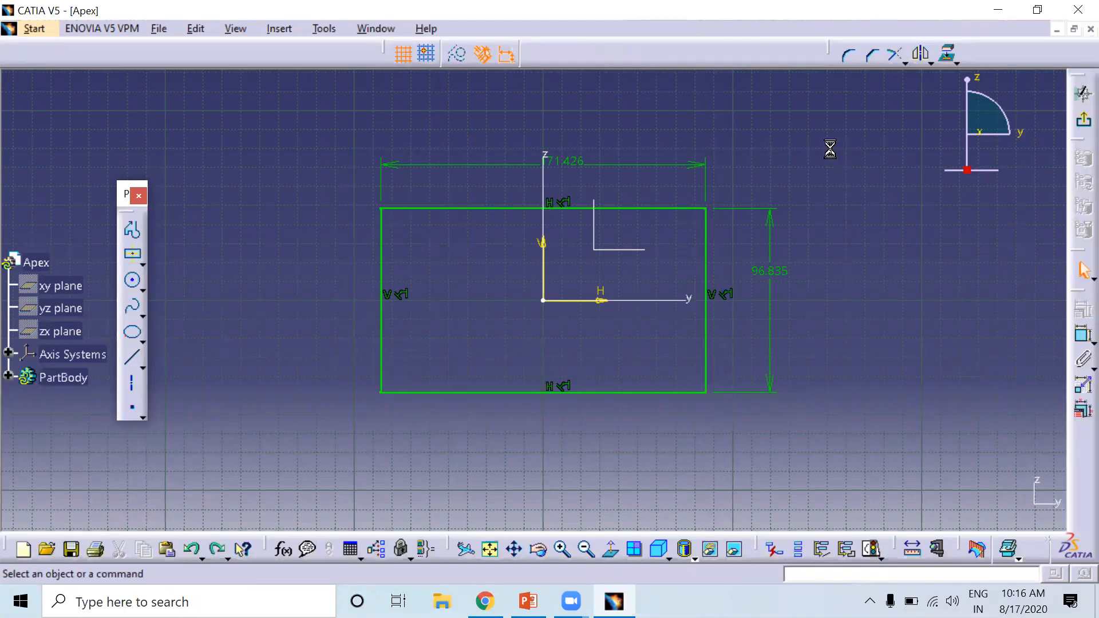
Step: Add an untrimmed 45° chamfer about 56 mm long between the rectangle's upper and left edges, and select its length dimension
left_click(872, 55)
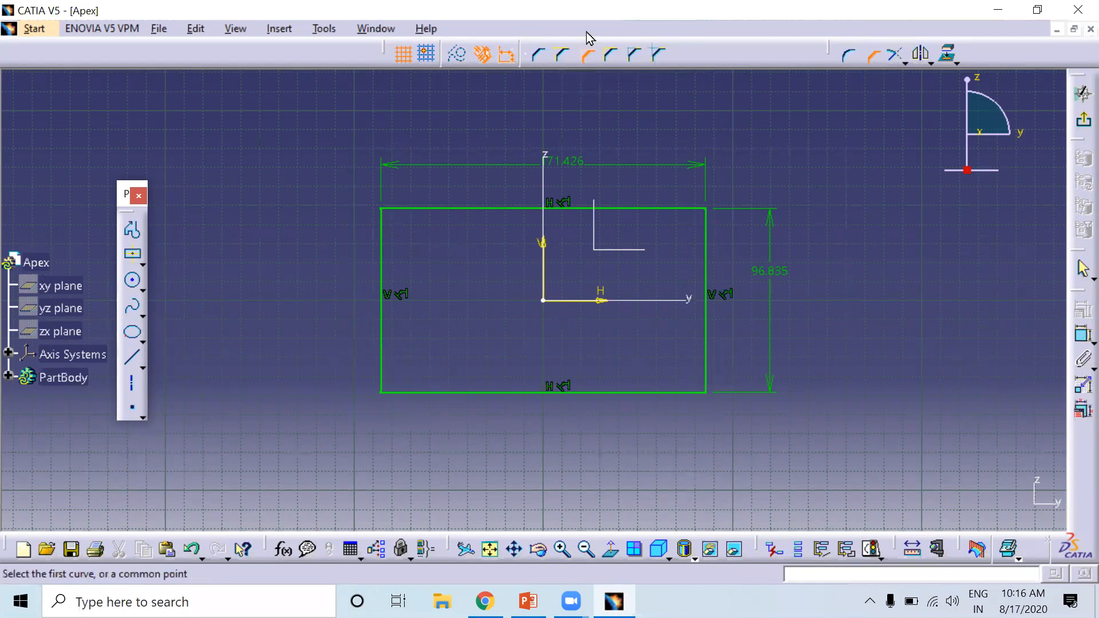
left_click(424, 209)
left_click(382, 257)
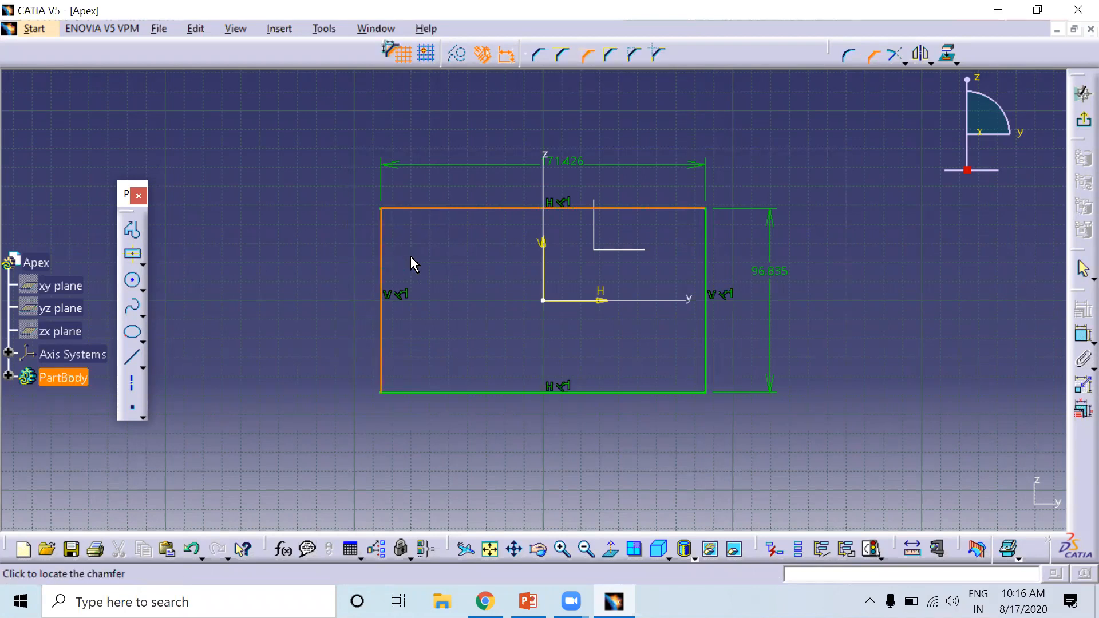
left_click(436, 234)
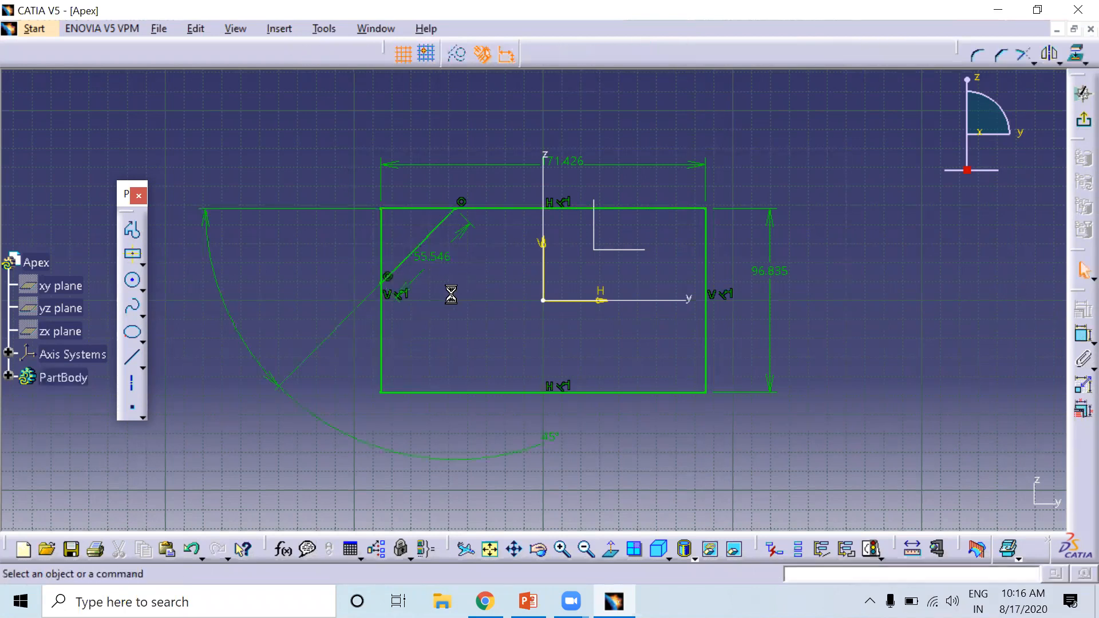
left_click(444, 258)
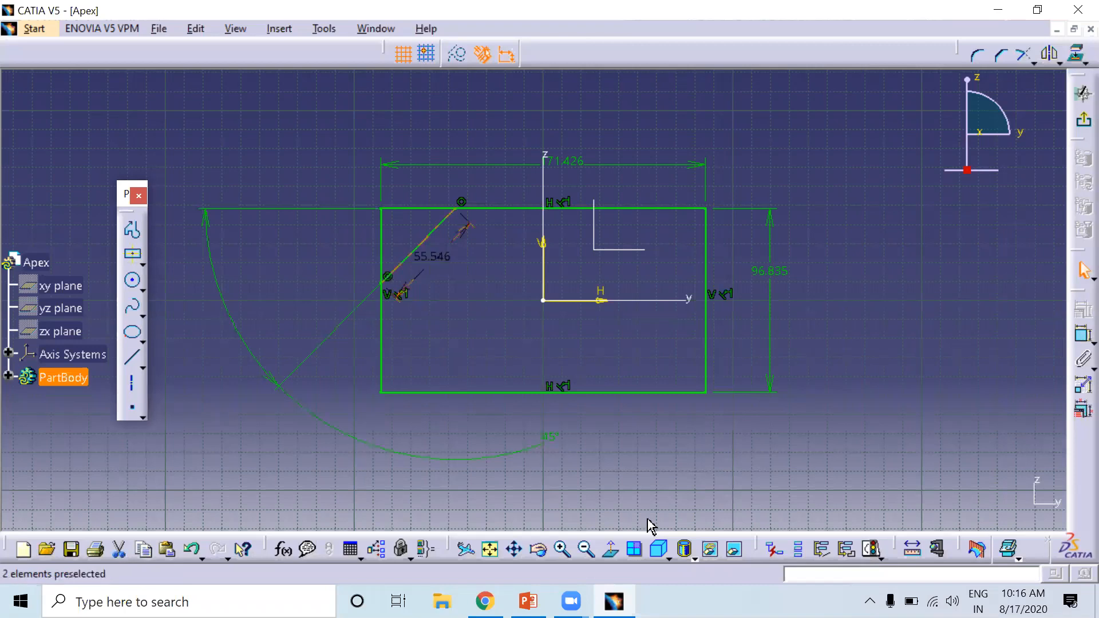
Step: Set the chamfer's angle to 30° and its length to 20 mm
double_click(552, 437)
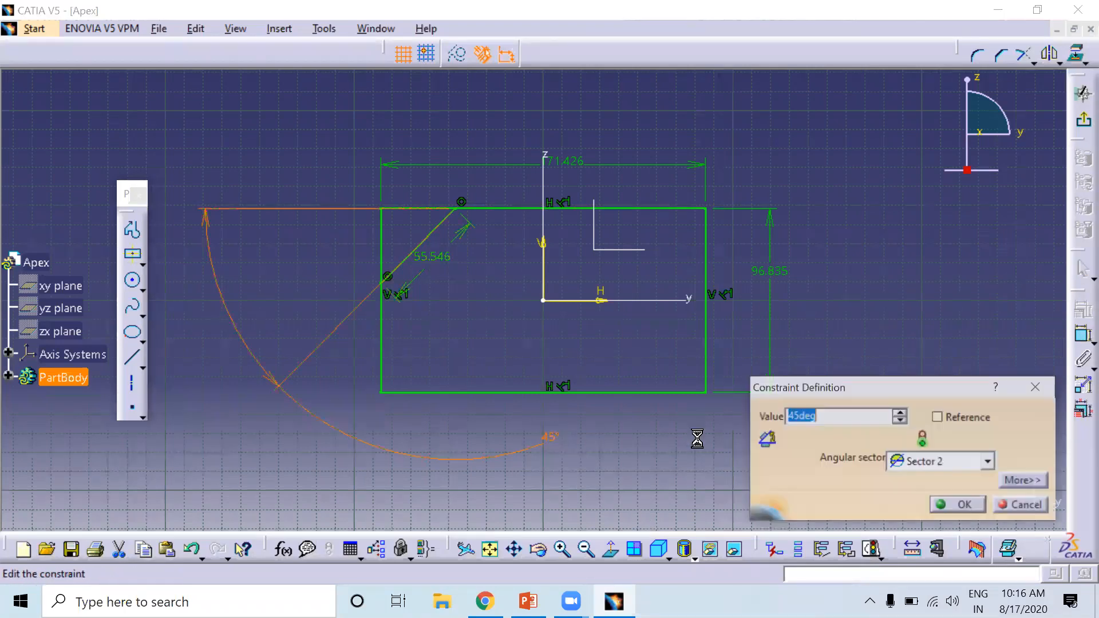
type("3")
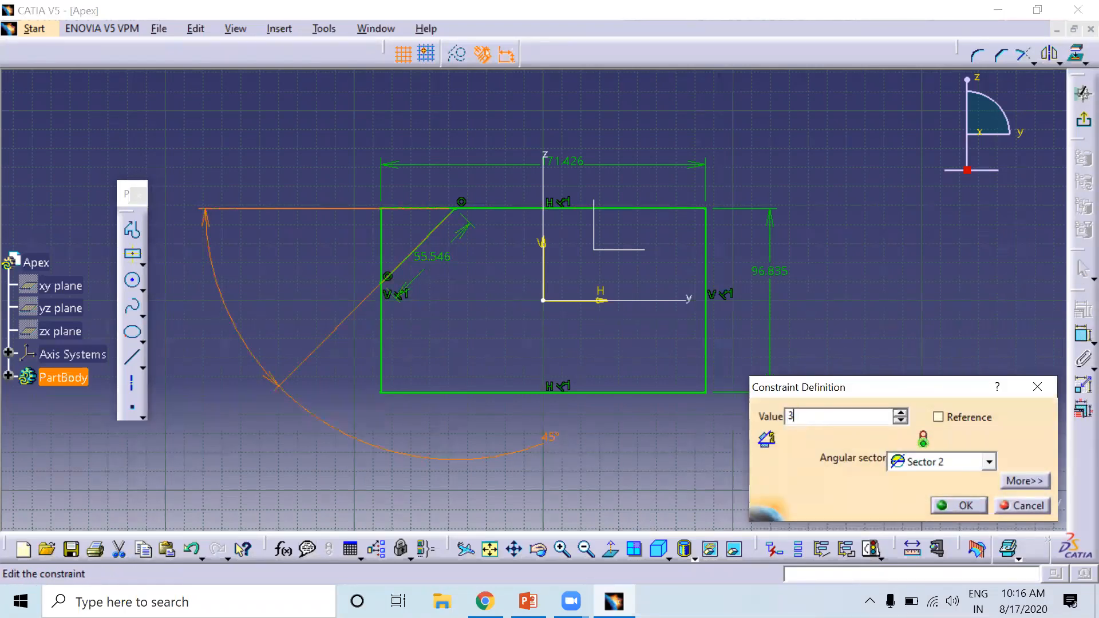
type("0")
key("Return")
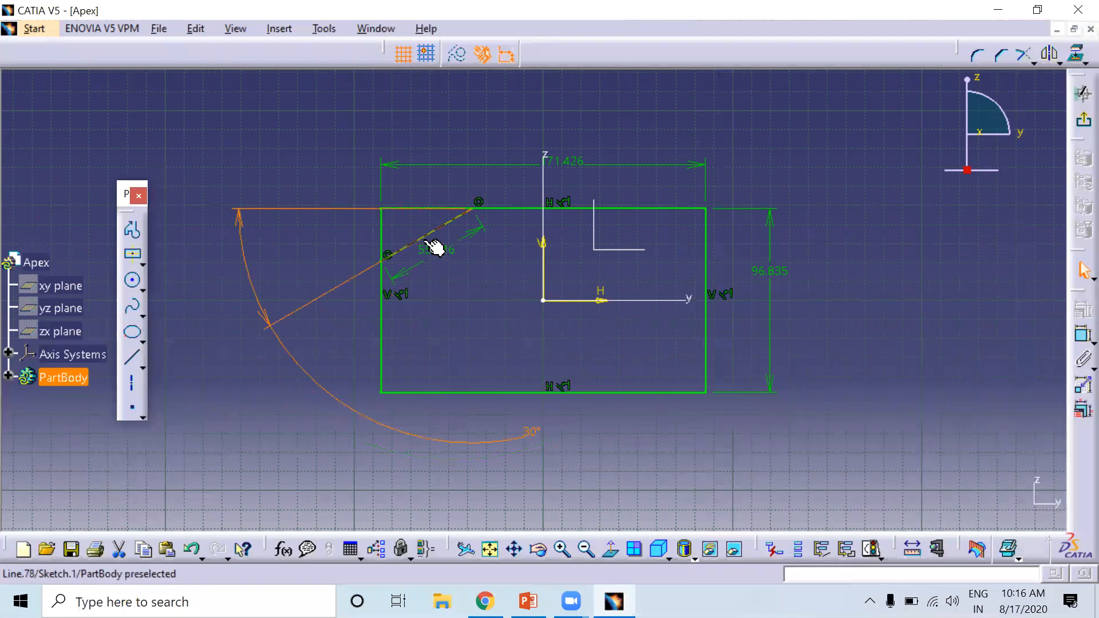
double_click(436, 248)
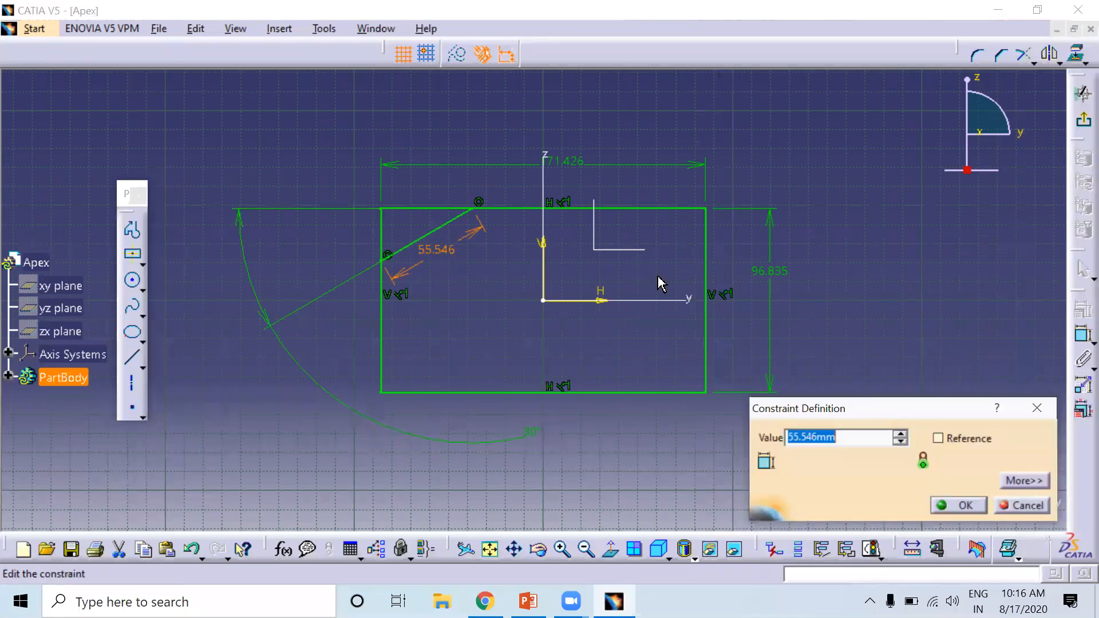
type("20")
key("Return")
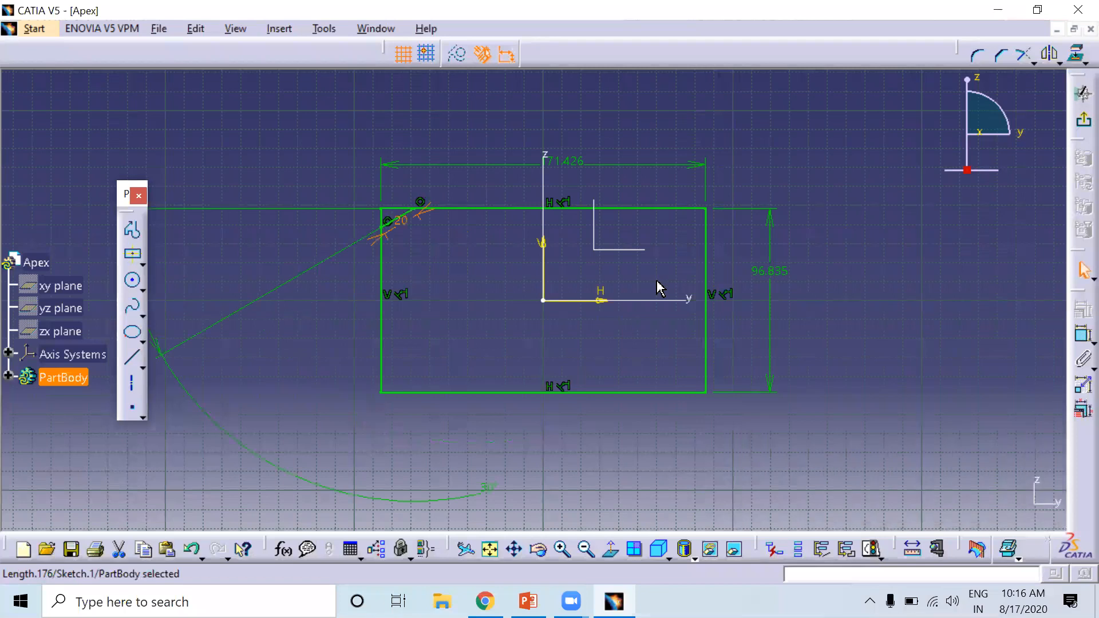
Step: Undo the chamfer's angle and length edits, and remove the untrimmed chamfer itself
key("ctrl+z")
key("ctrl+z")
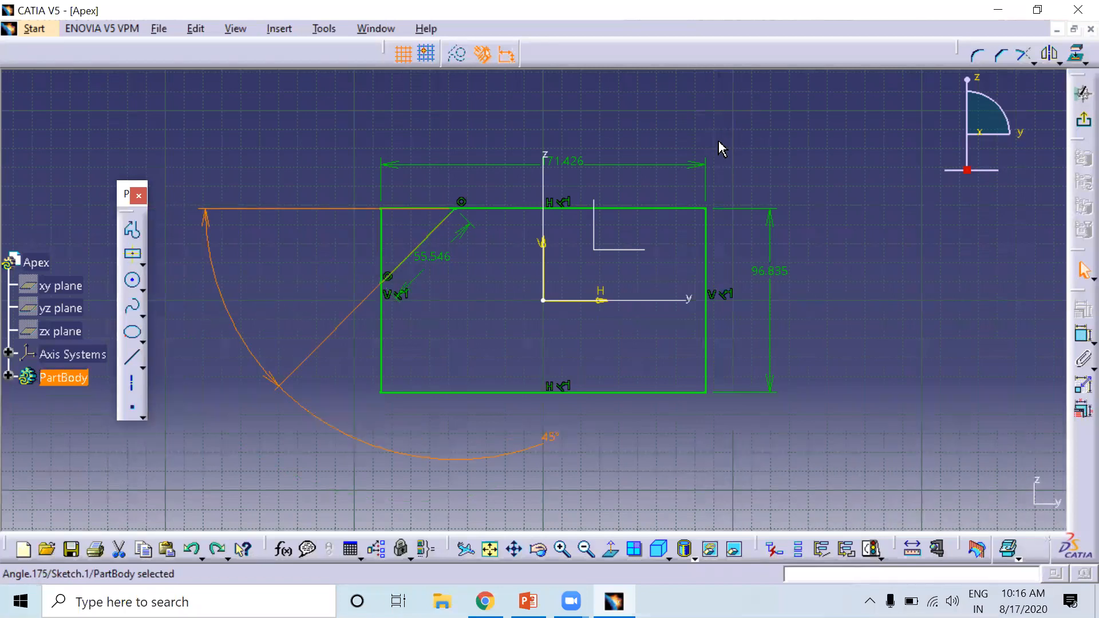
key("ctrl+z")
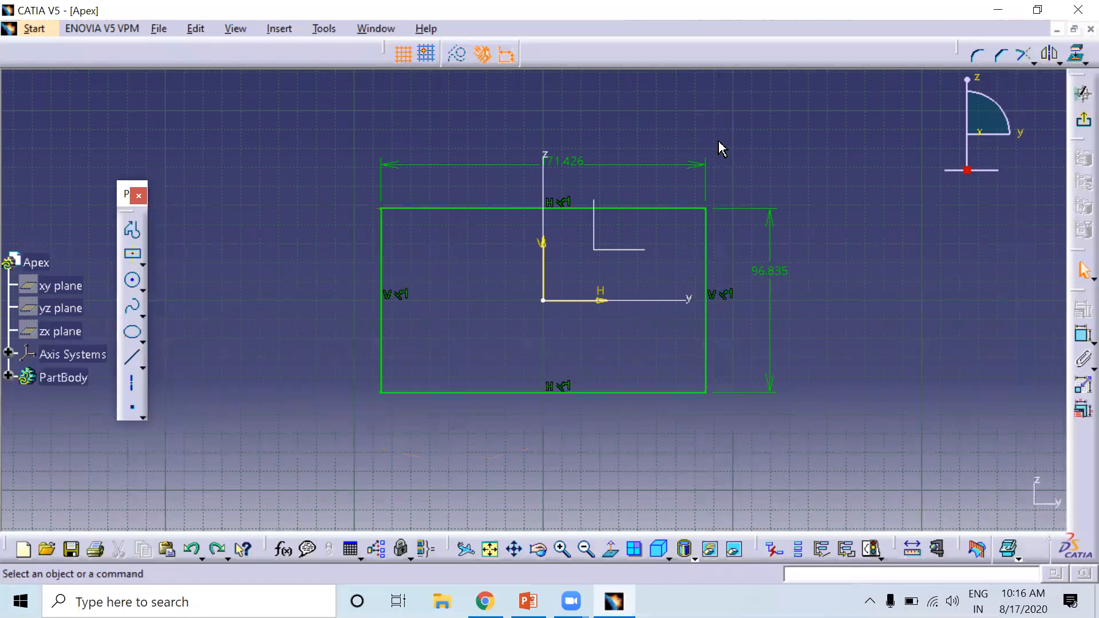
Step: Detach the group of trim, break and quick trim tools, and dock it beside the corner and chamfer tools
left_click(1029, 60)
left_click_drag(1036, 78, 887, 116)
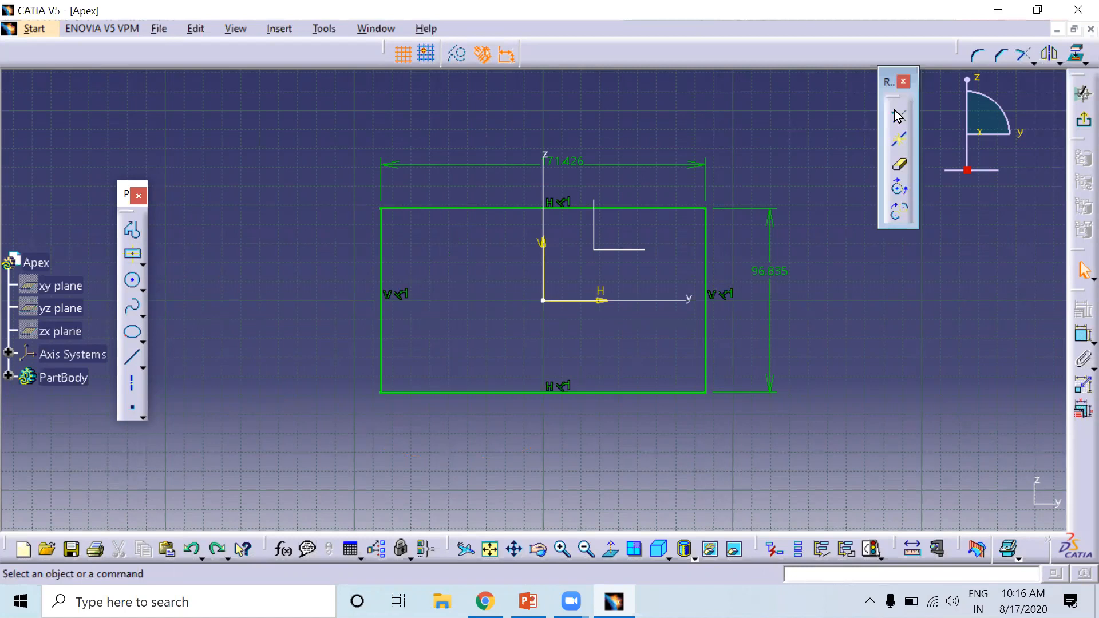
left_click_drag(772, 57, 769, 55)
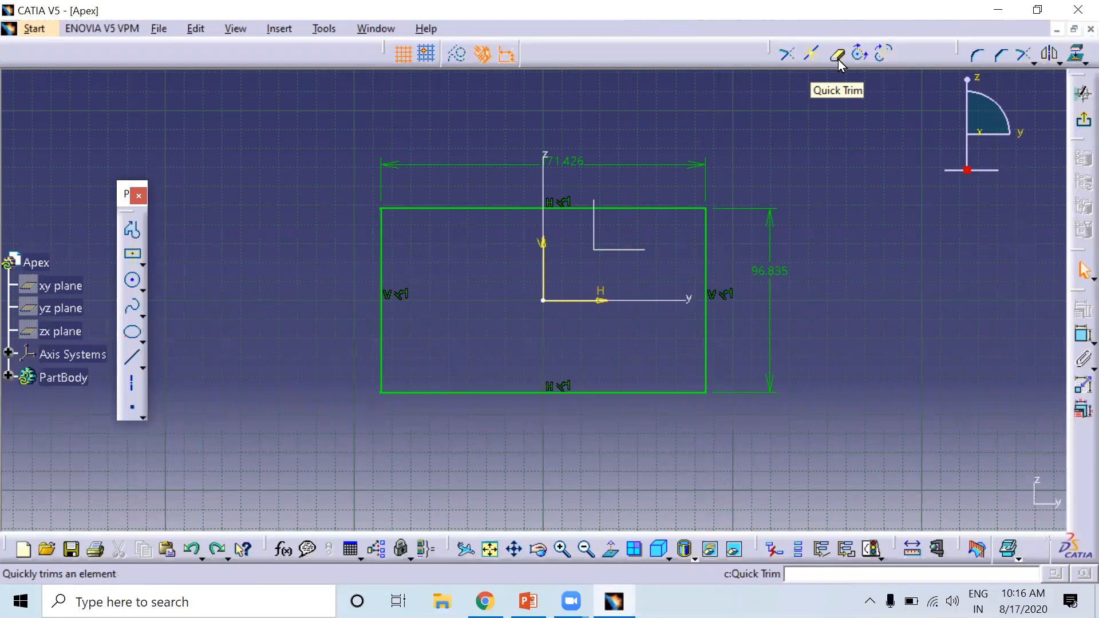
Step: Draw a horizontal rectangle about 40 mm high that crosses the large rectangle's left edge
left_click(142, 264)
left_click(156, 285)
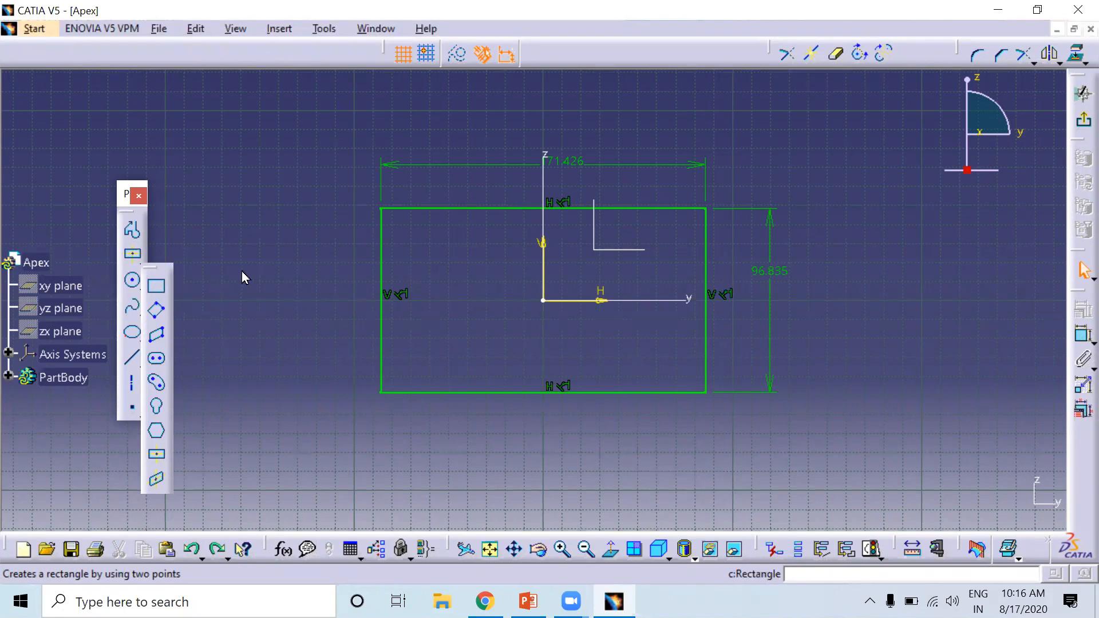
left_click(502, 332)
left_click(639, 125)
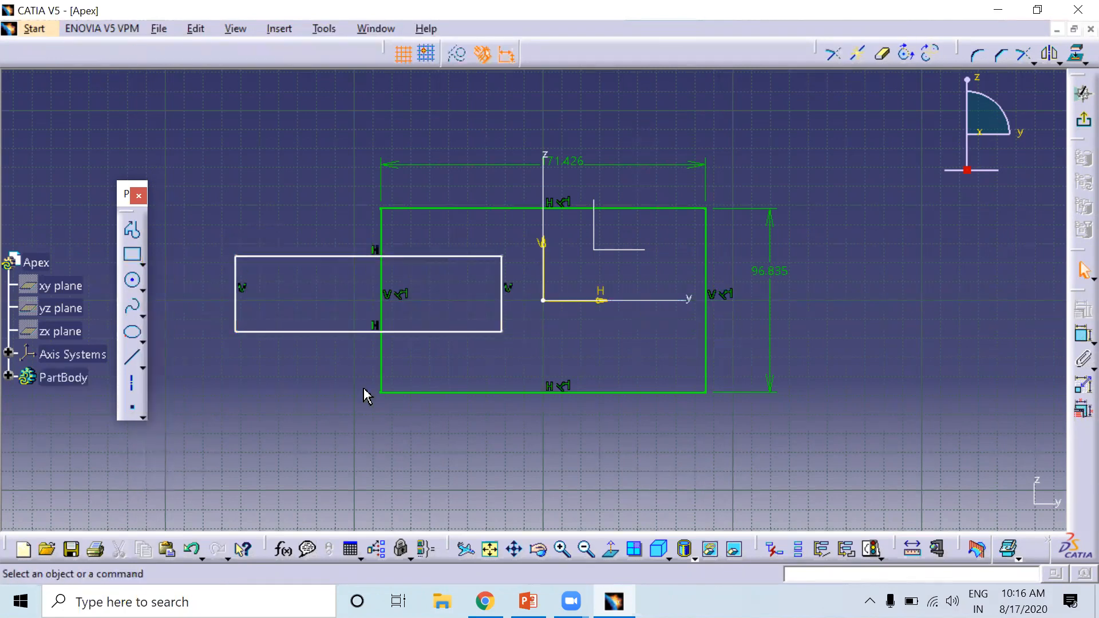
Step: Undock the constraint tools and rearrange them with the neighbouring tool groups into a single docked column
double_click(1073, 340)
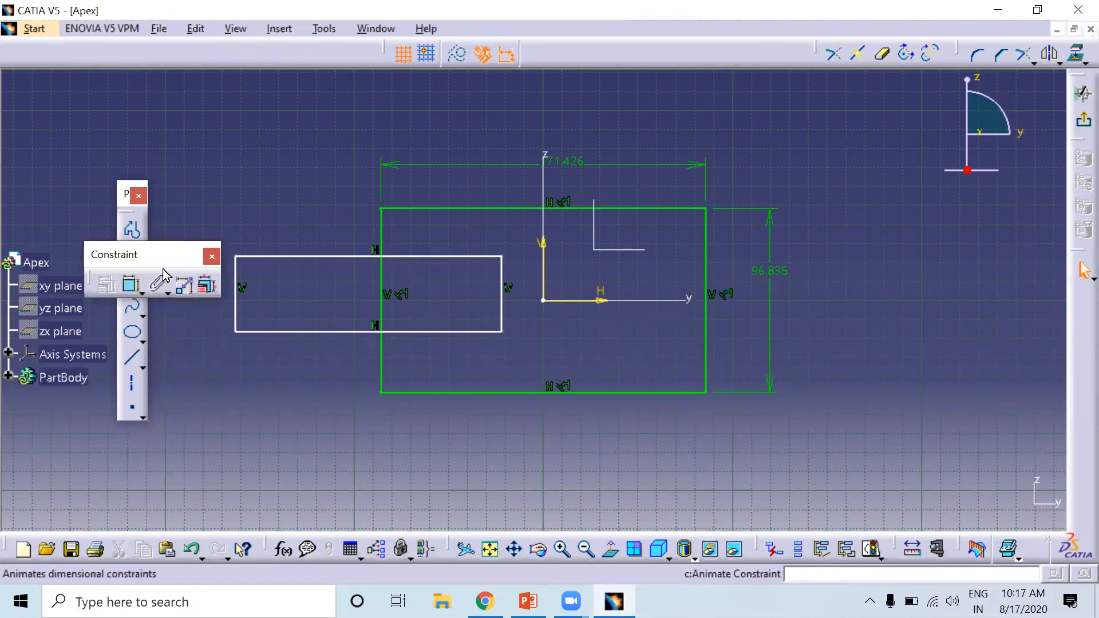
mouse_move(1072, 313)
left_mouse_down()
mouse_move(1075, 297)
mouse_move(1073, 321)
left_mouse_up()
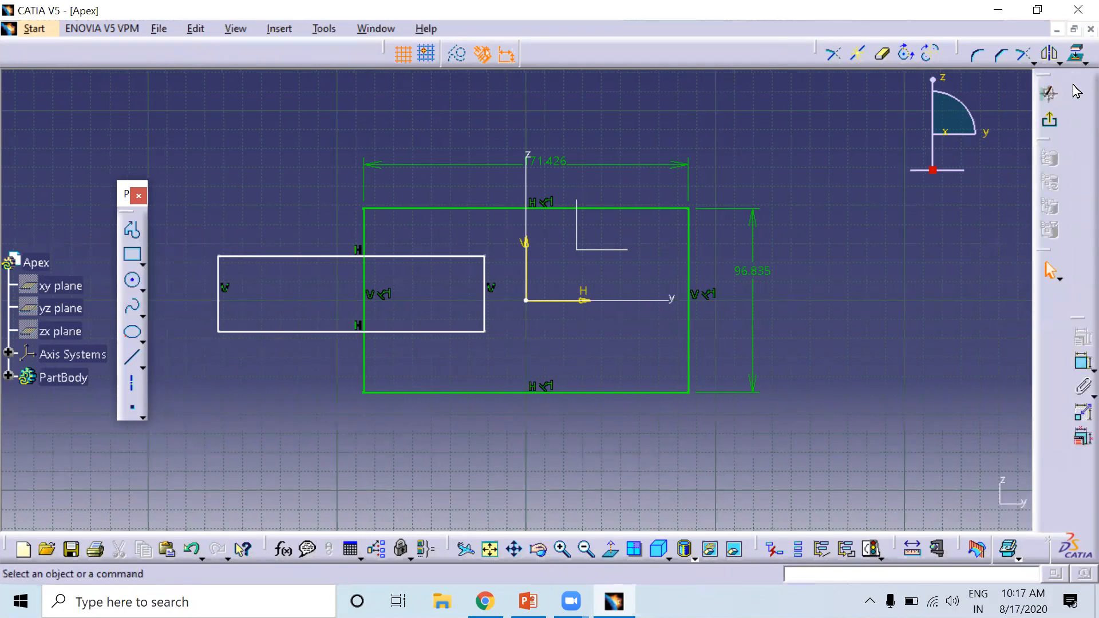
left_click_drag(1074, 90, 1072, 91)
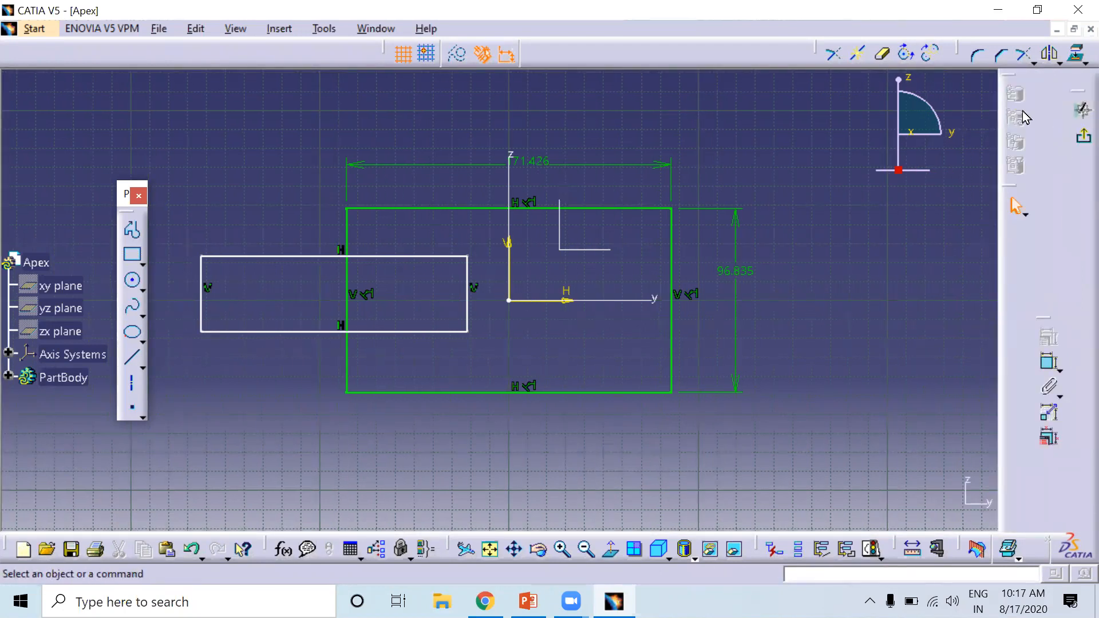
left_click_drag(1060, 90, 1077, 208)
left_click_drag(1011, 73, 1074, 155)
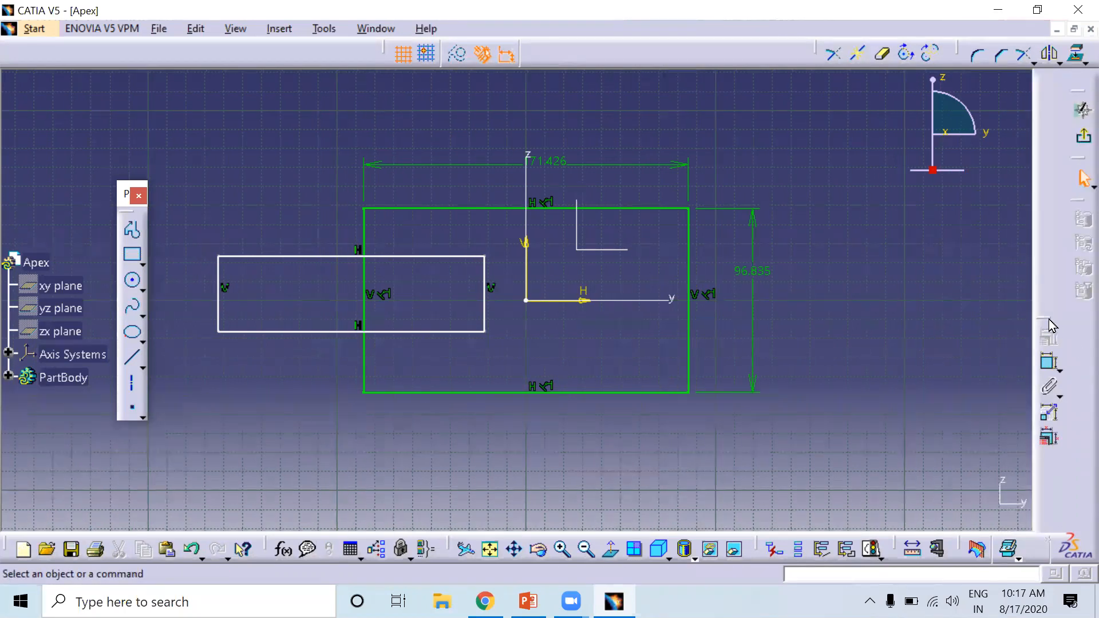
left_click_drag(1073, 350, 1073, 347)
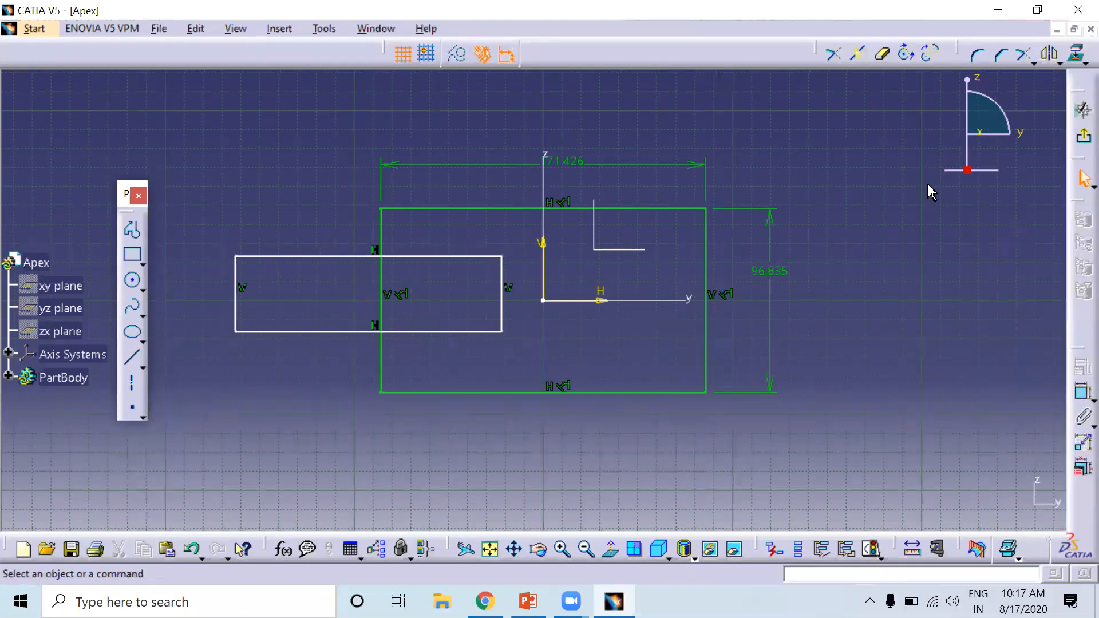
Step: Quick-trim the part of the small rectangle's upper edge inside the large rectangle, and undo it
left_click(881, 57)
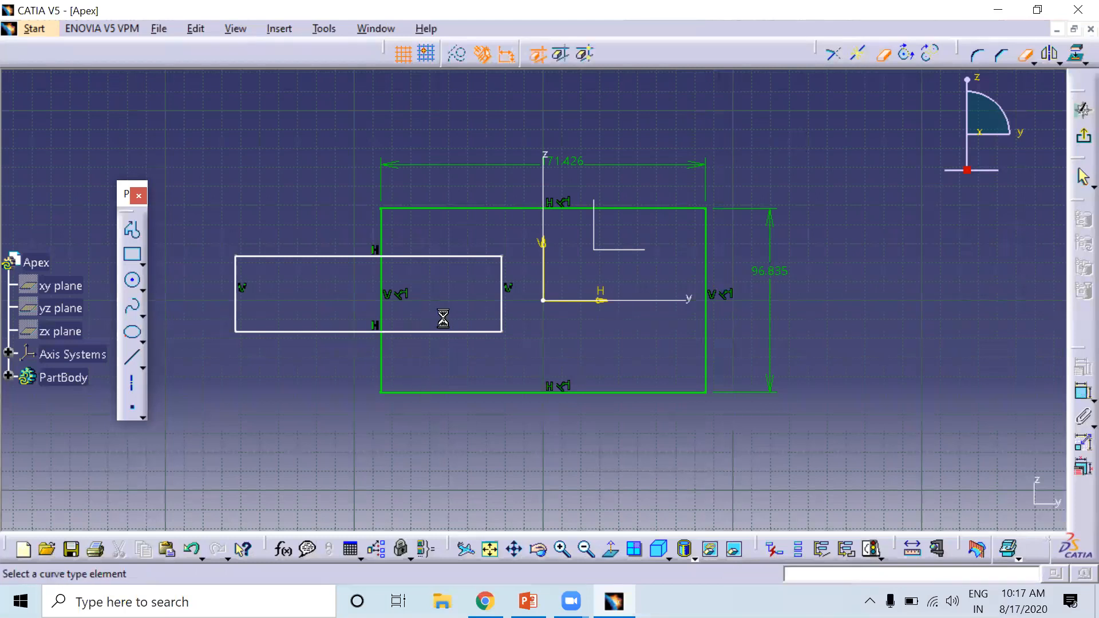
left_click(459, 257)
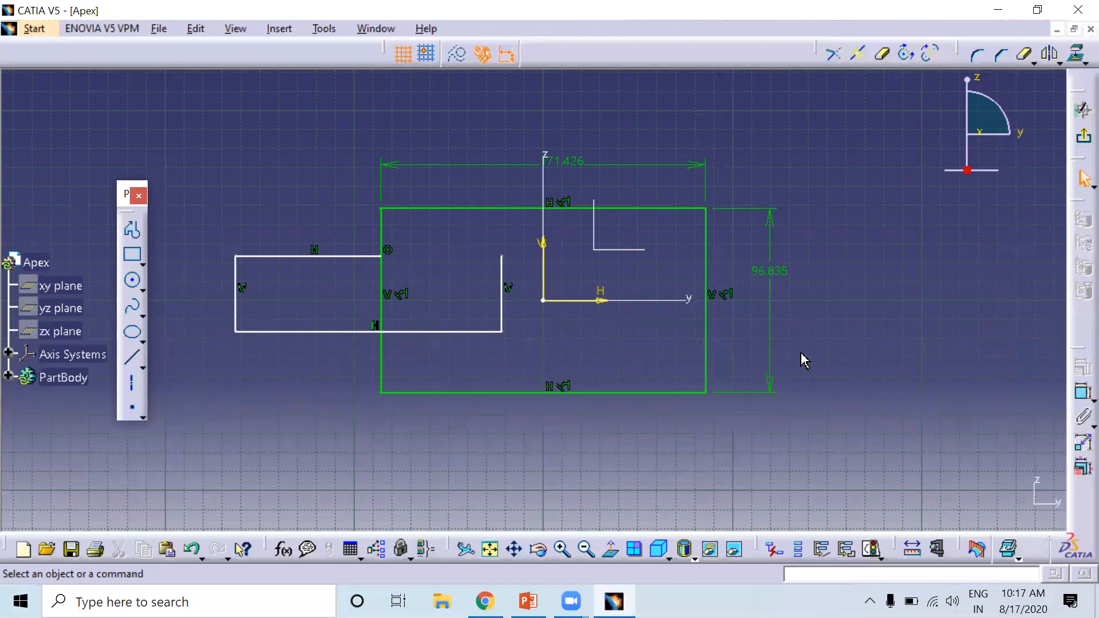
key("ctrl+z")
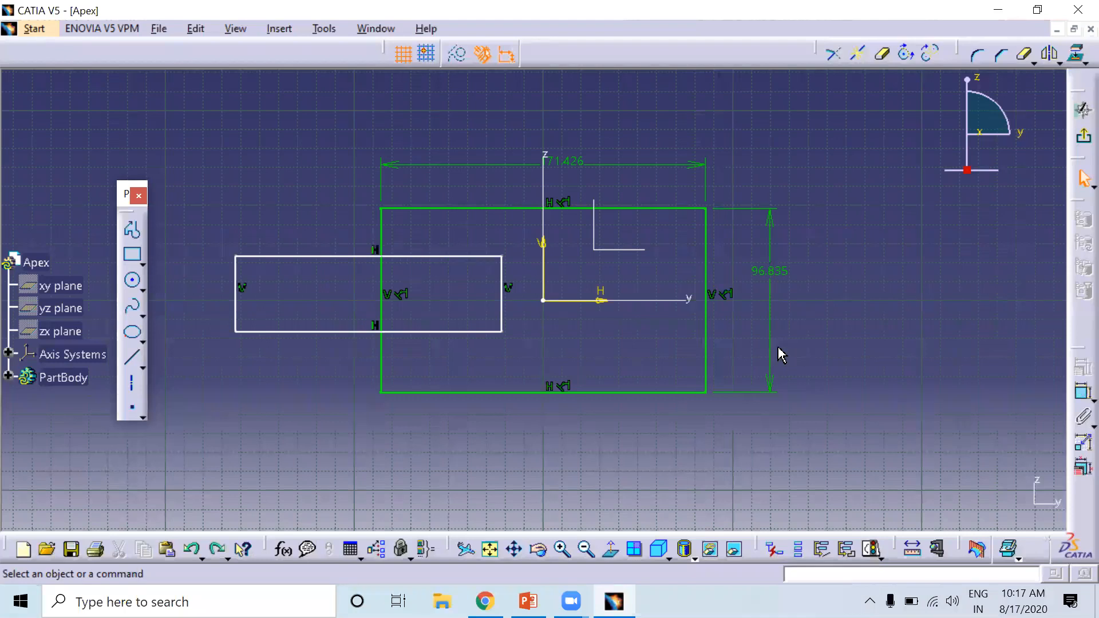
Step: Quick-trim the small rectangle's segments inside the large one and the large left edge between them, leaving one outline with a left tab
left_click(881, 57)
left_click(496, 265)
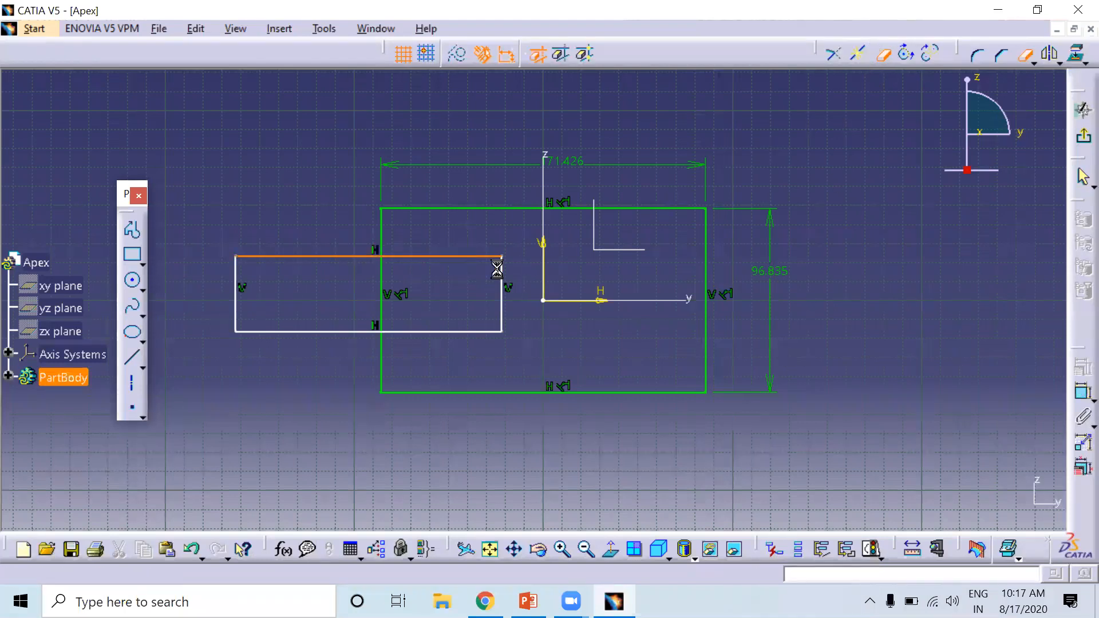
left_click(503, 283)
left_click(391, 333)
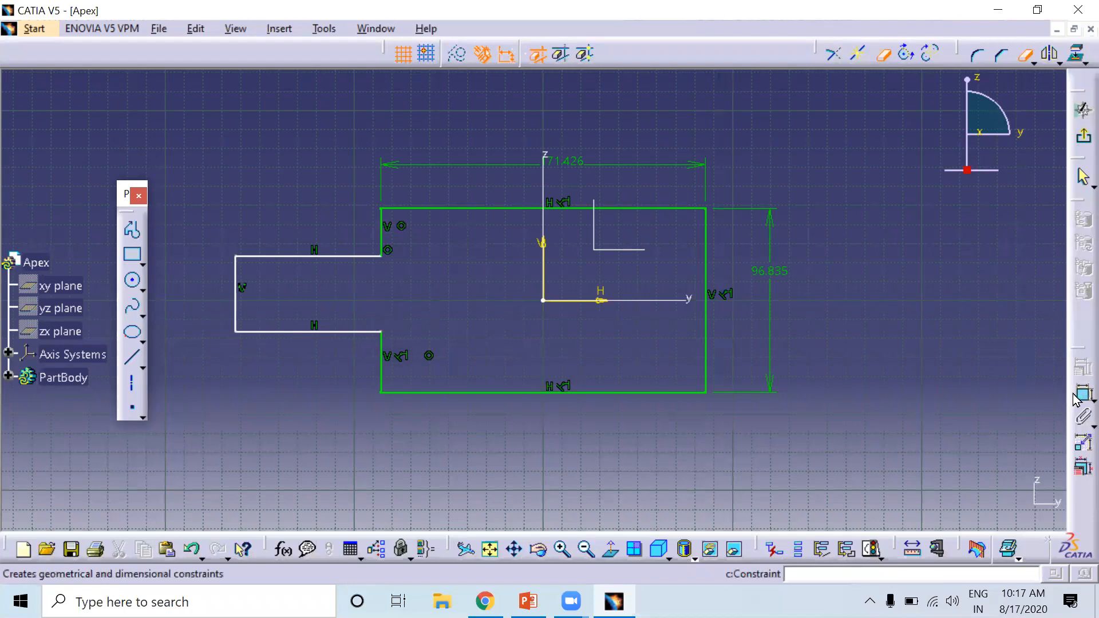
Step: Dimension the height of the tab's left edge and set it to 40 mm
left_click(1074, 395)
left_click(247, 297)
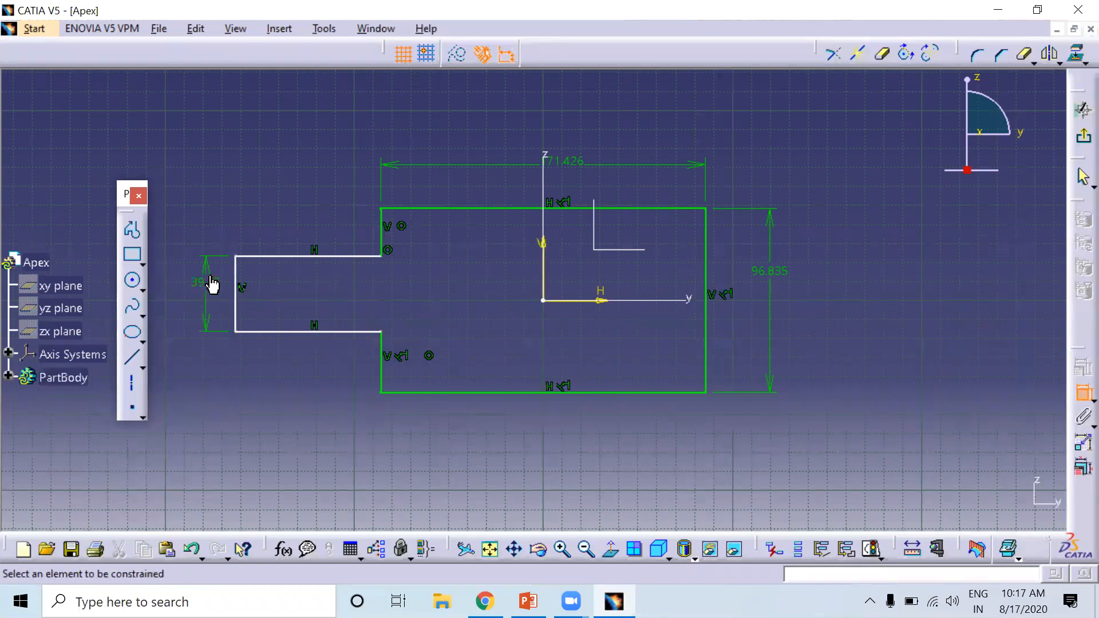
double_click(211, 284)
type("40mm")
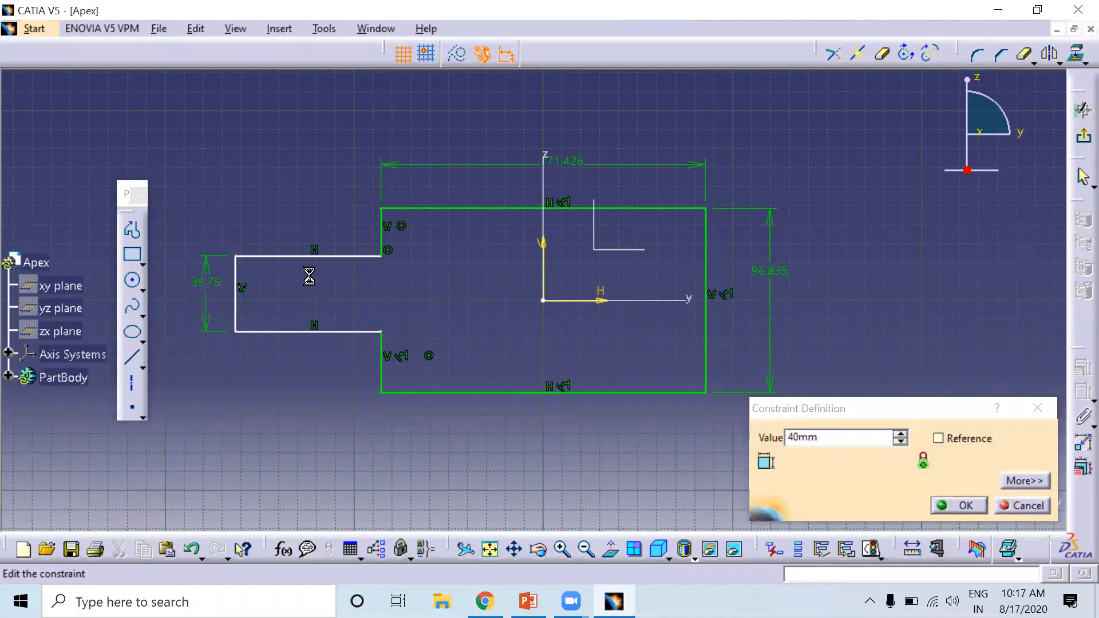
key("Return")
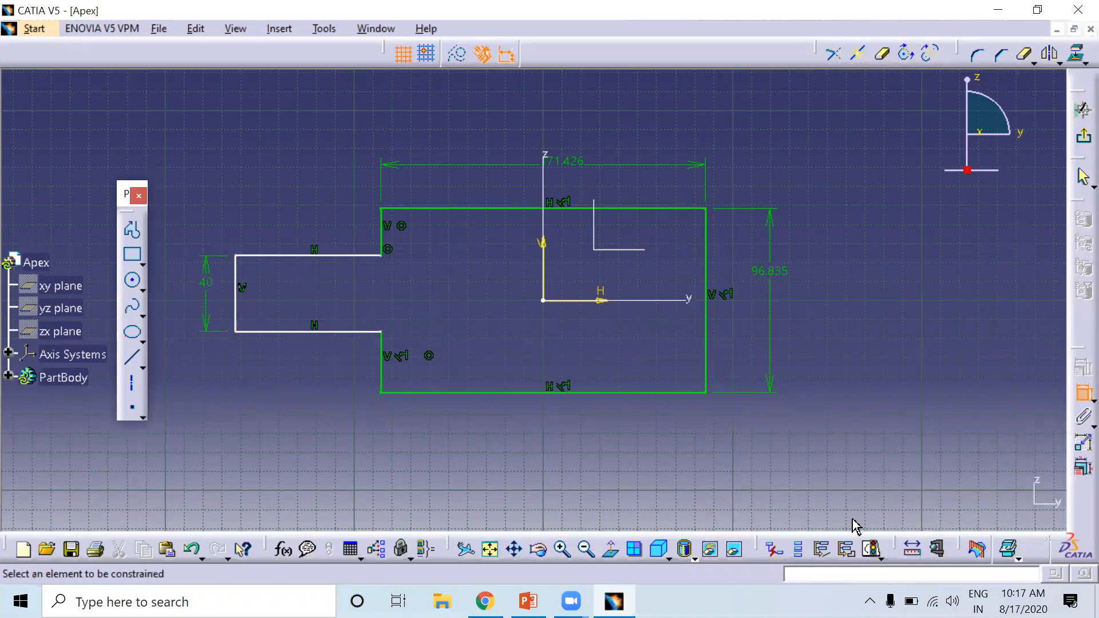
Step: Check the sketch's solving status, and shift the tab's left edge slightly inward and down to test its freedom
left_click(870, 549)
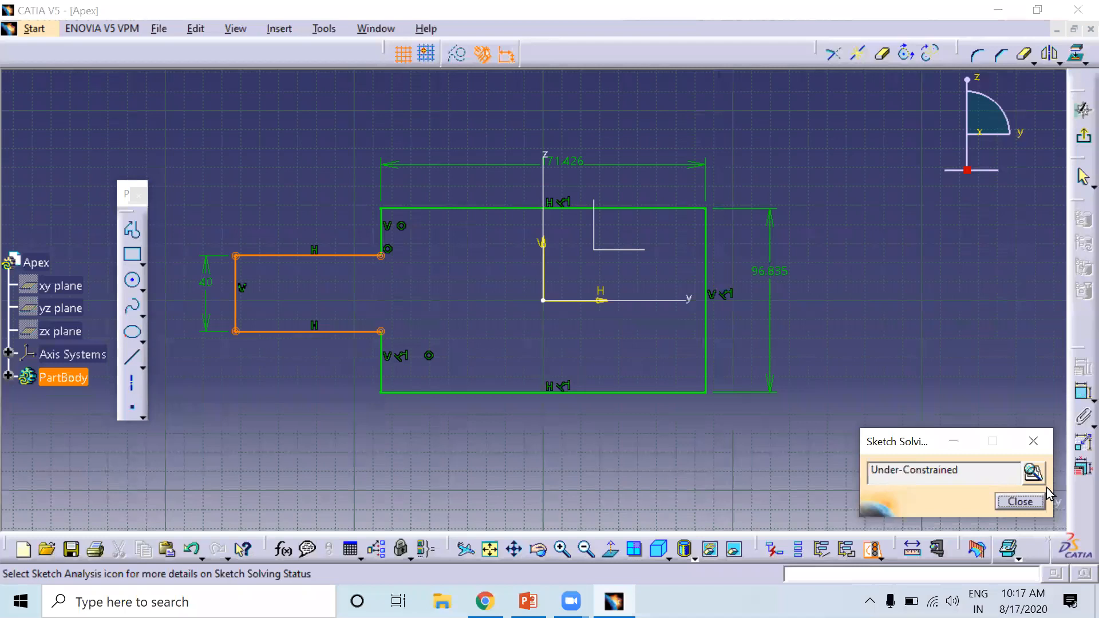
left_click(1020, 502)
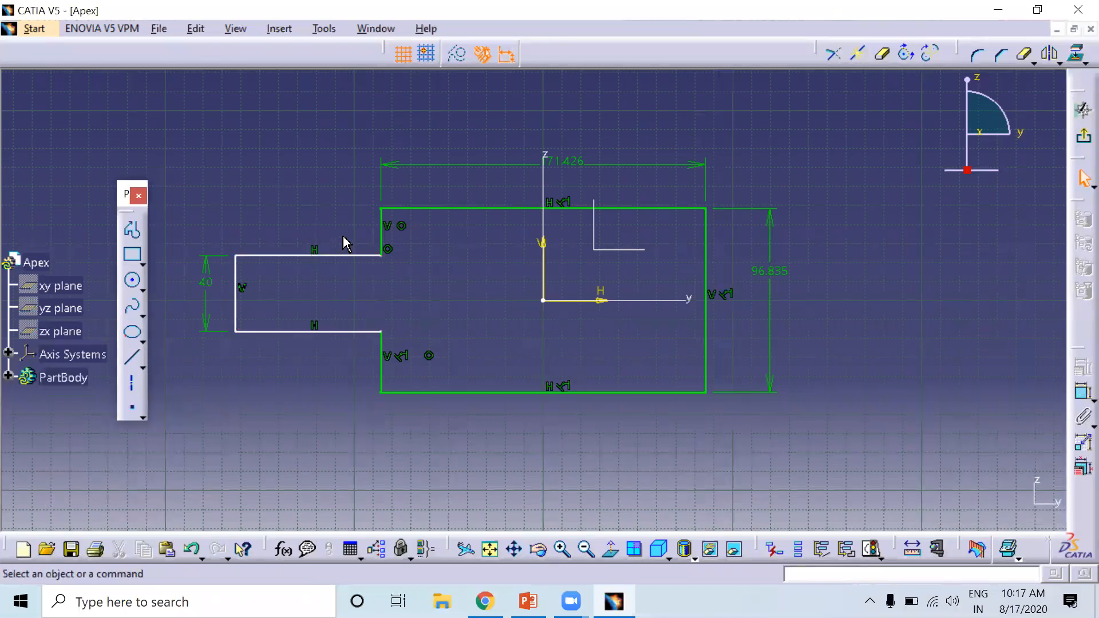
mouse_move(235, 284)
left_mouse_down()
mouse_move(336, 286)
mouse_move(245, 289)
left_mouse_up()
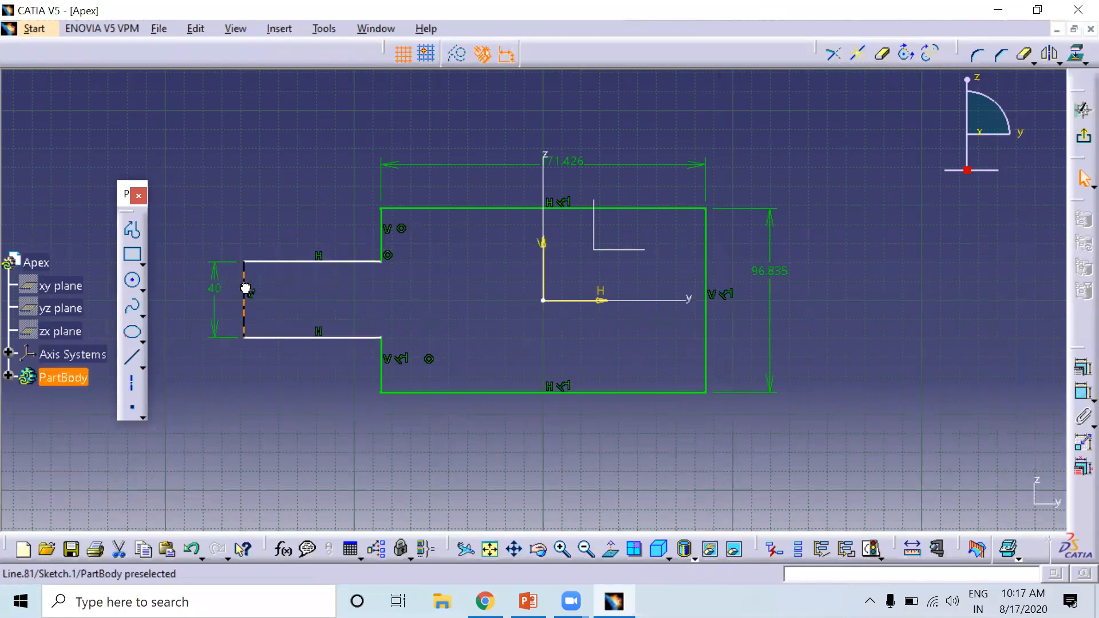
left_click(954, 82)
Step: Dimension the length of the tab's upper edge and set it to 70 mm
left_click(1084, 392)
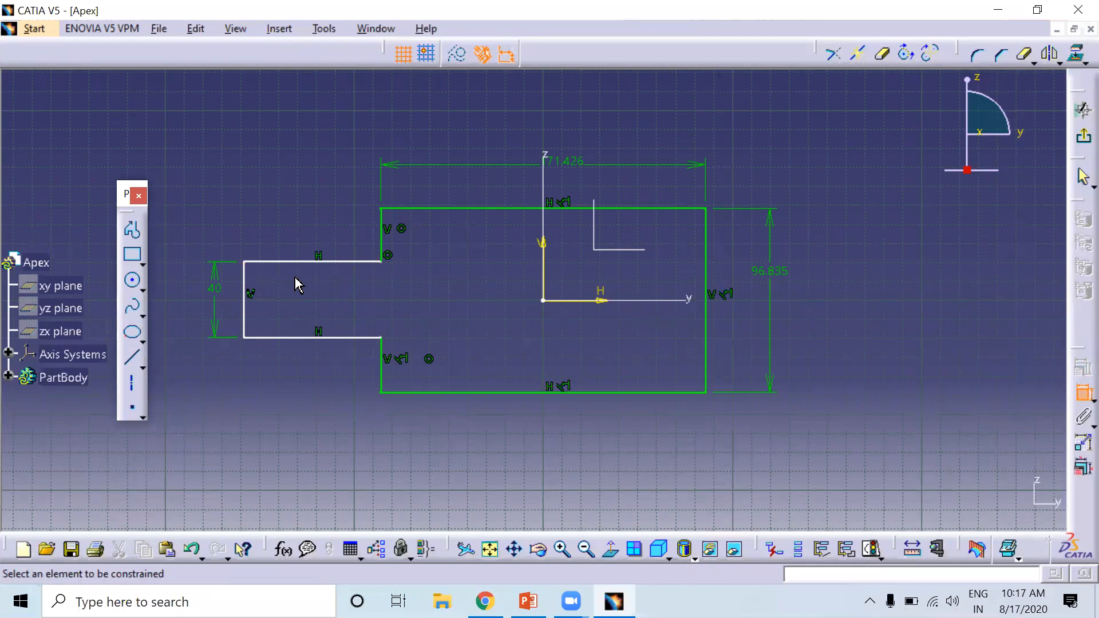
left_click(310, 262)
left_click(309, 236)
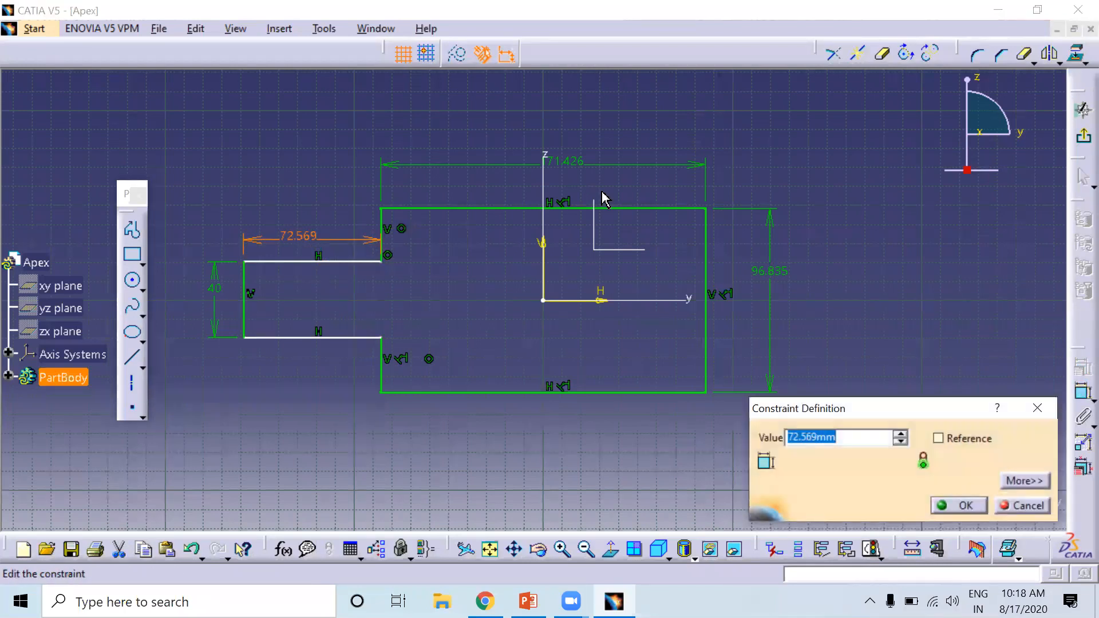
type("0")
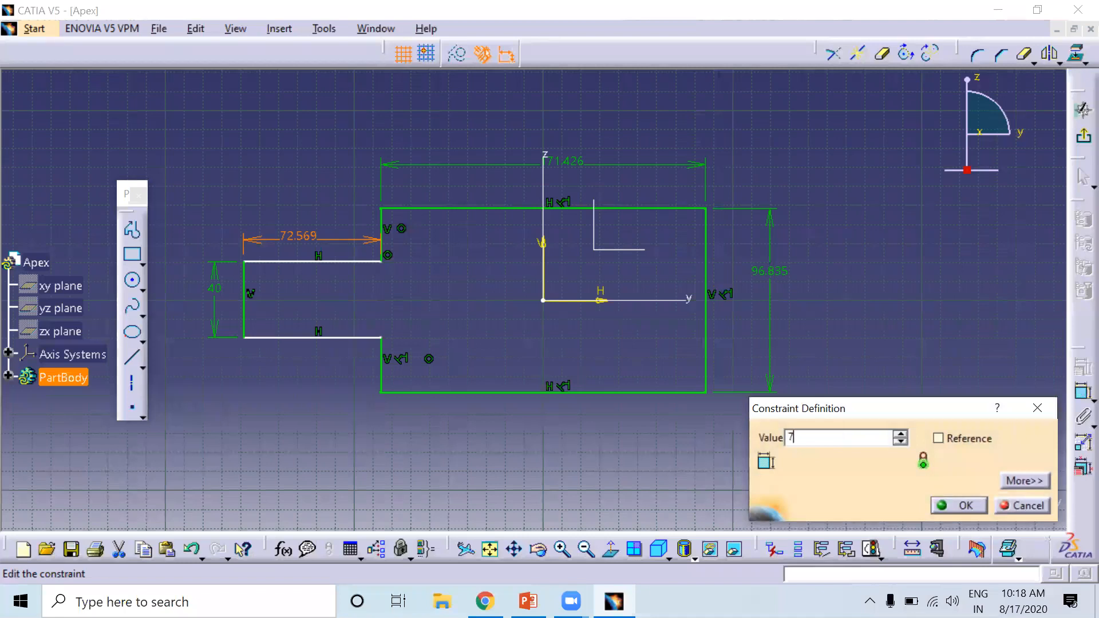
type("0")
key("Return")
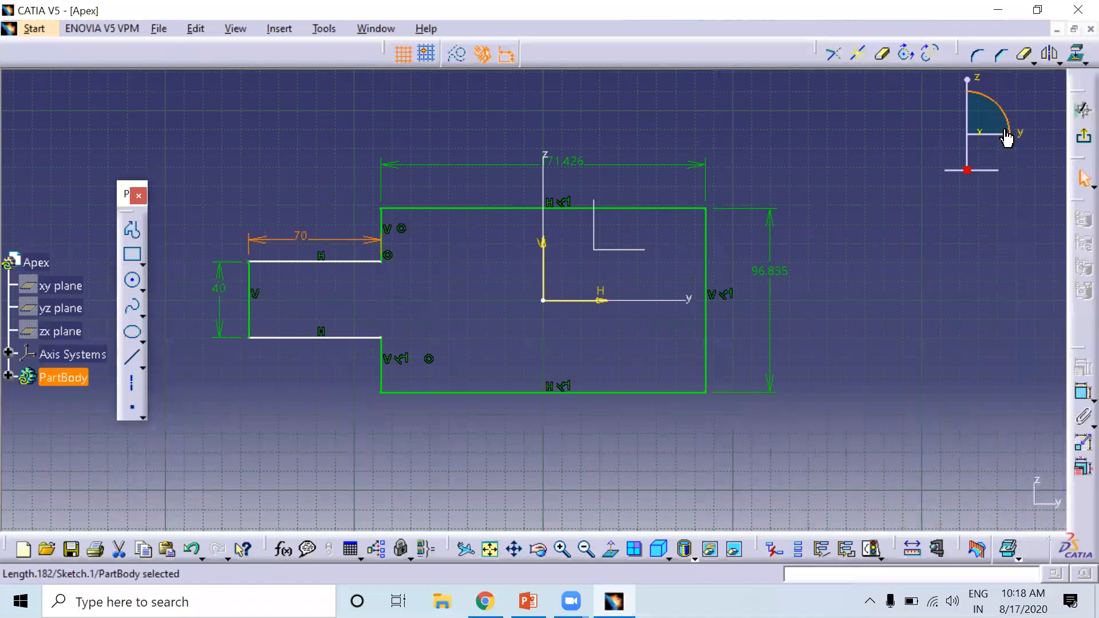
Step: Move the tab's upper edge slightly to test its remaining vertical freedom
left_click(880, 298)
left_click_drag(331, 265, 332, 219)
left_click_drag(333, 262, 349, 228)
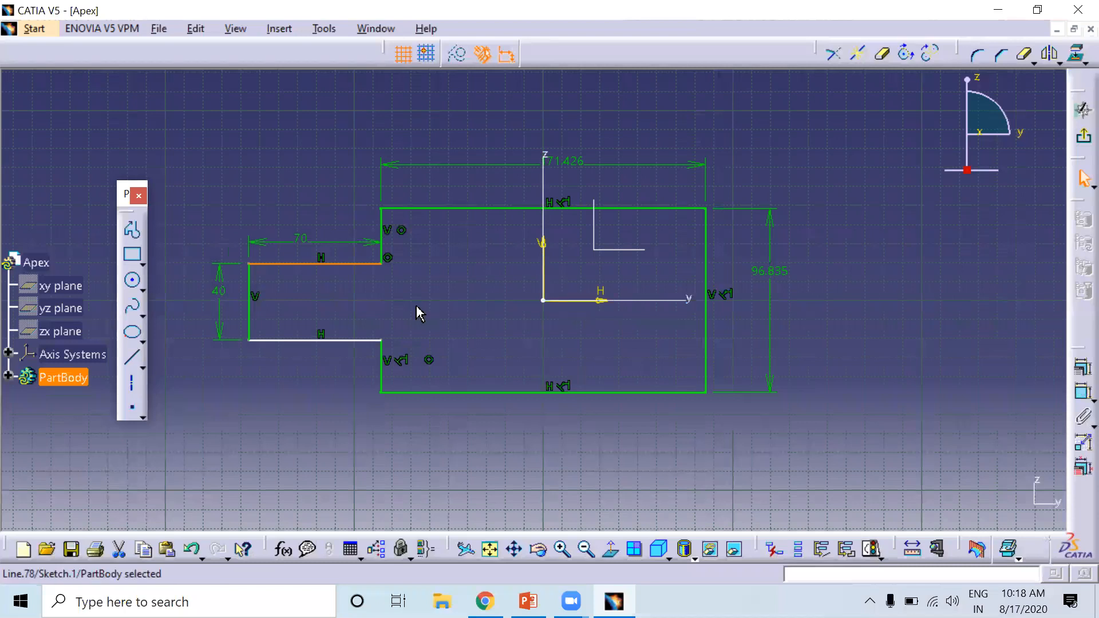
left_click(376, 265)
left_click(864, 300)
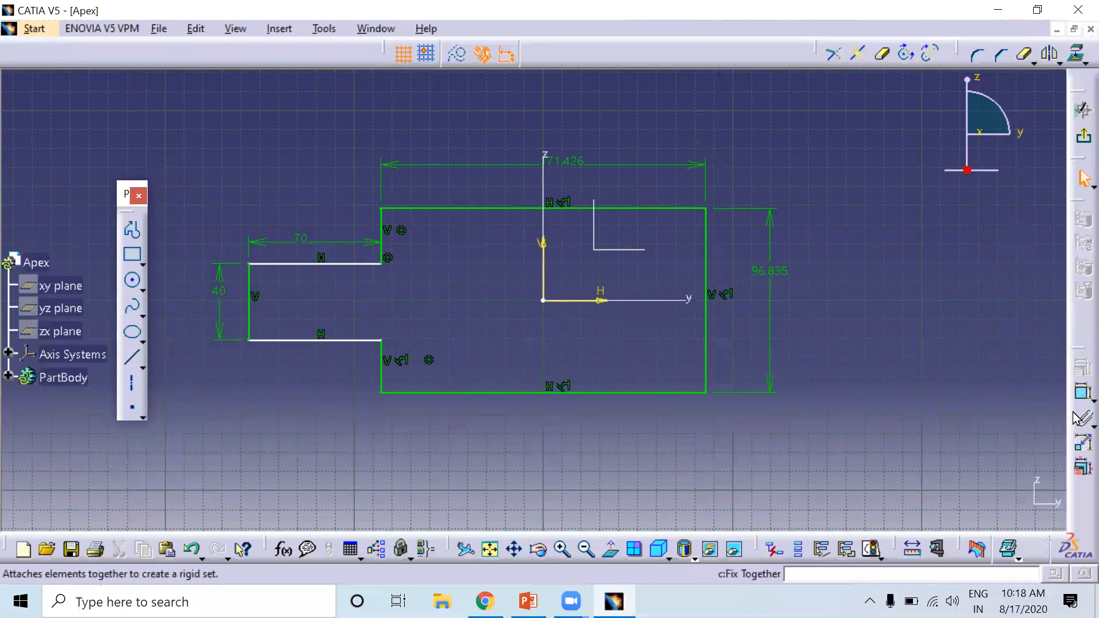
Step: Constrain the tab's upper and lower edges to be symmetric about the horizontal axis
left_click(1082, 393)
left_click(331, 264)
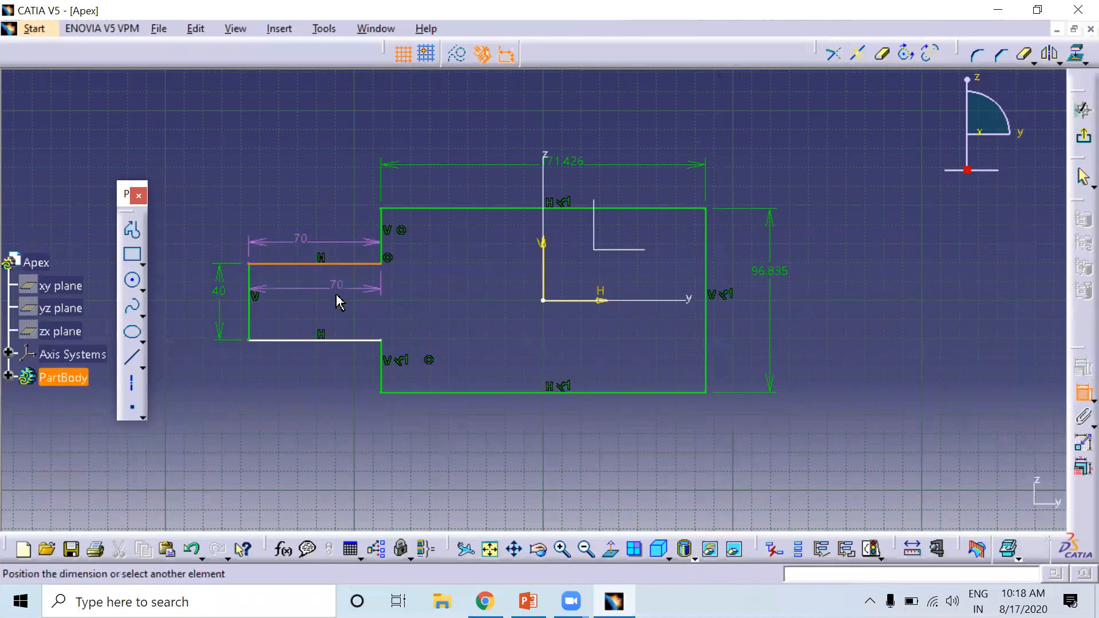
left_click(339, 340)
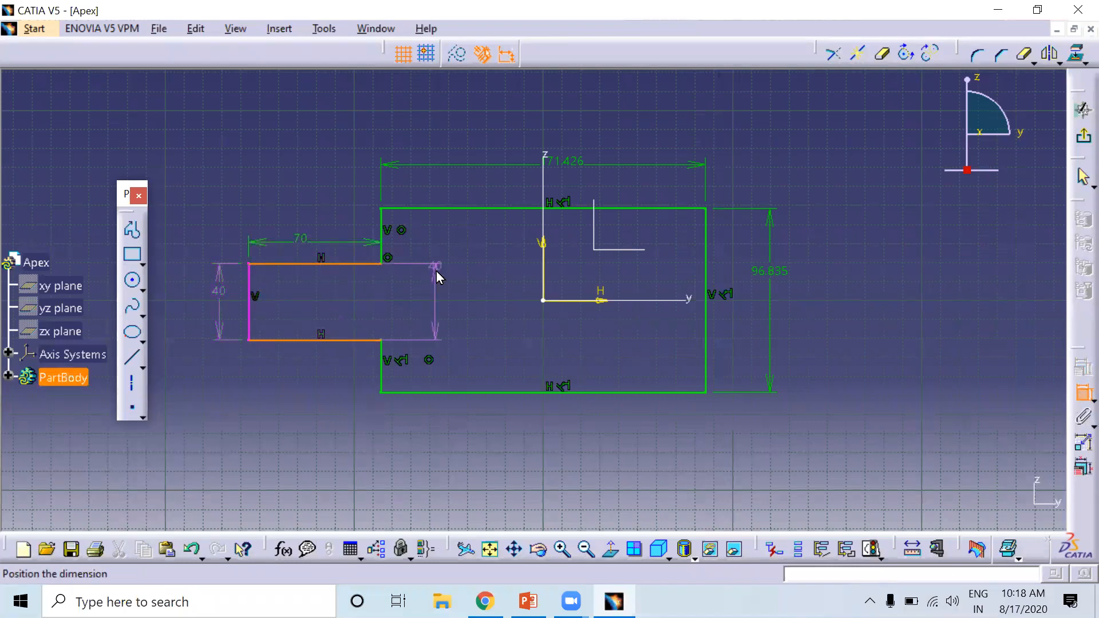
right_click(437, 269)
left_click(463, 438)
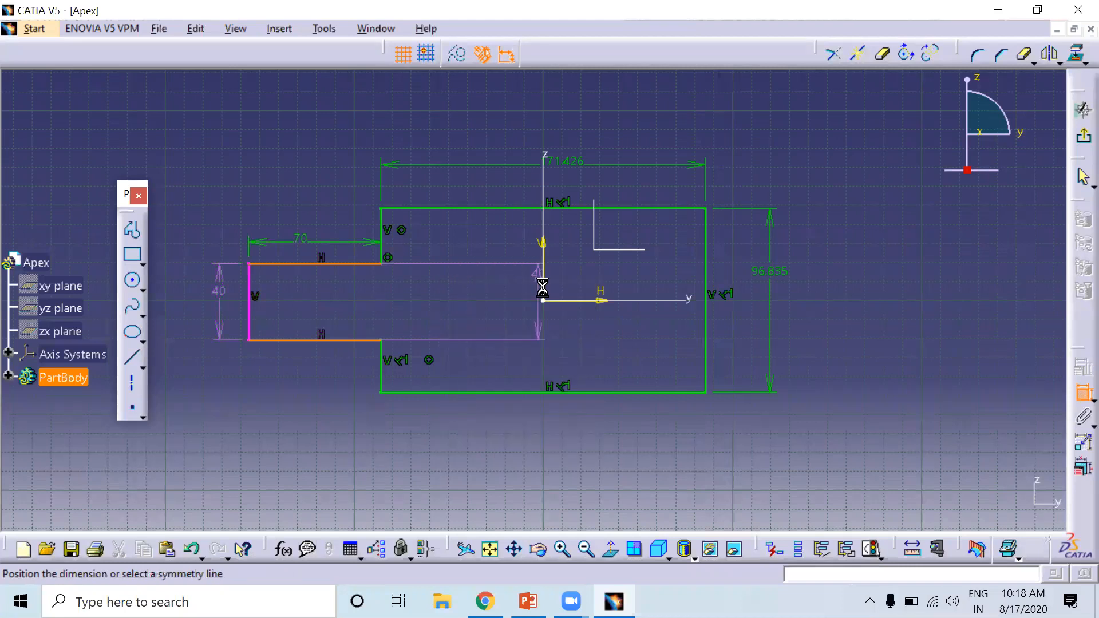
left_click(580, 309)
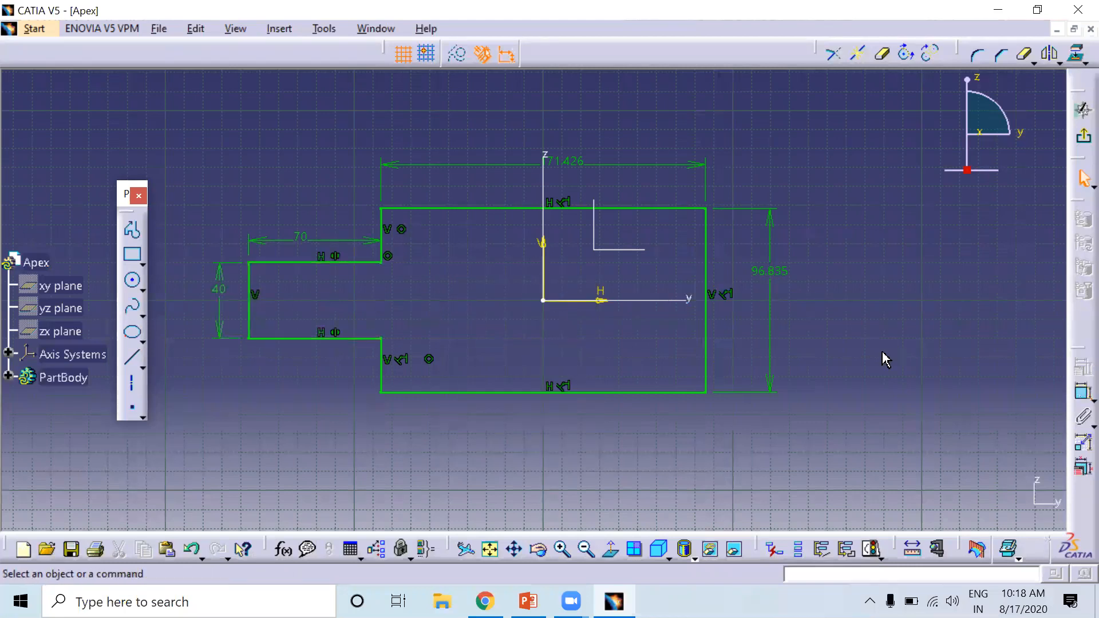
Step: Check the sketch's solving status, and briefly highlight all of its geometry and constraints
left_click(871, 550)
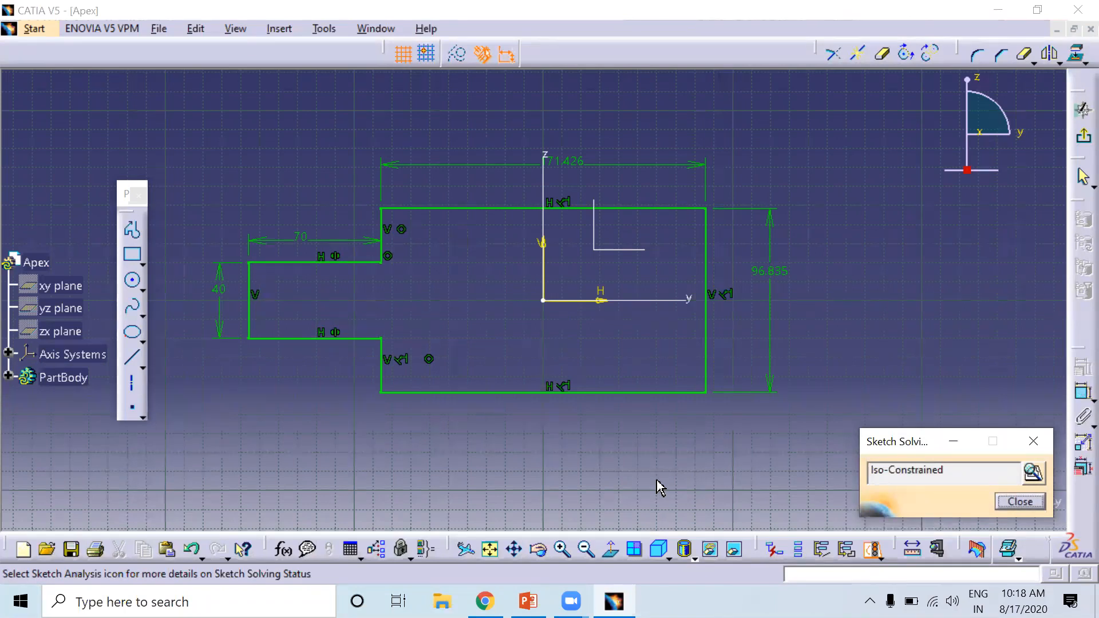
left_click(1022, 500)
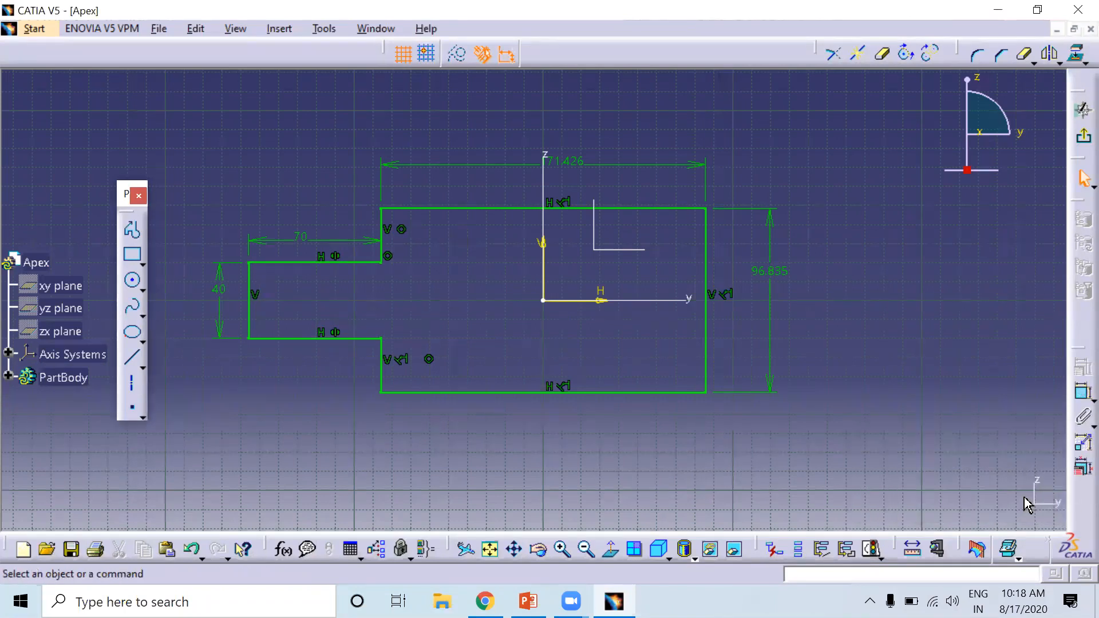
left_click_drag(162, 133, 924, 517)
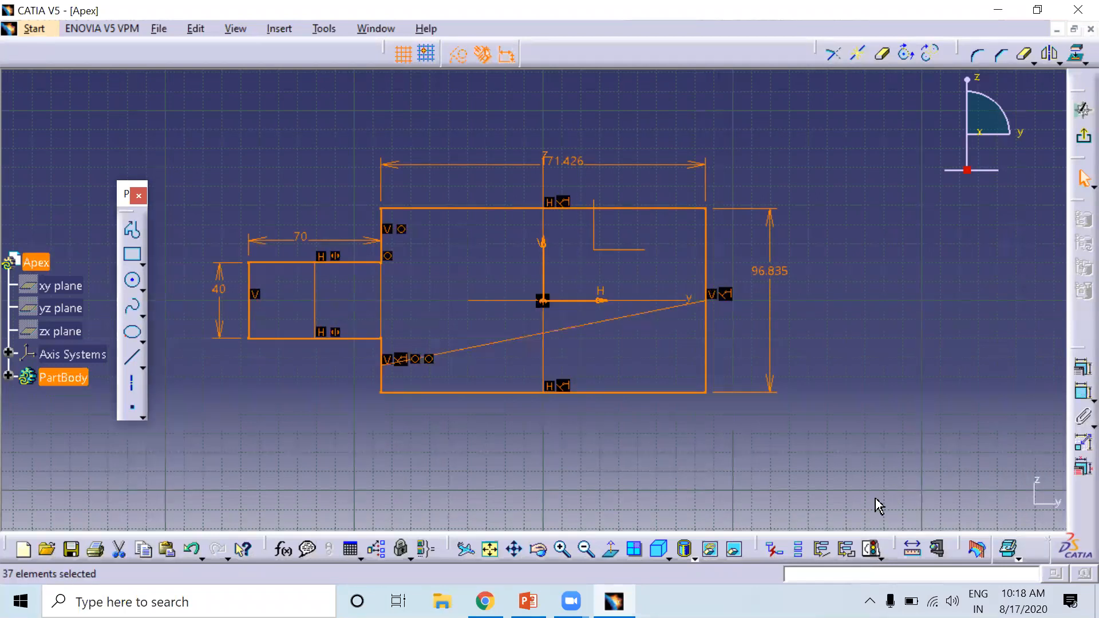
left_click(731, 402)
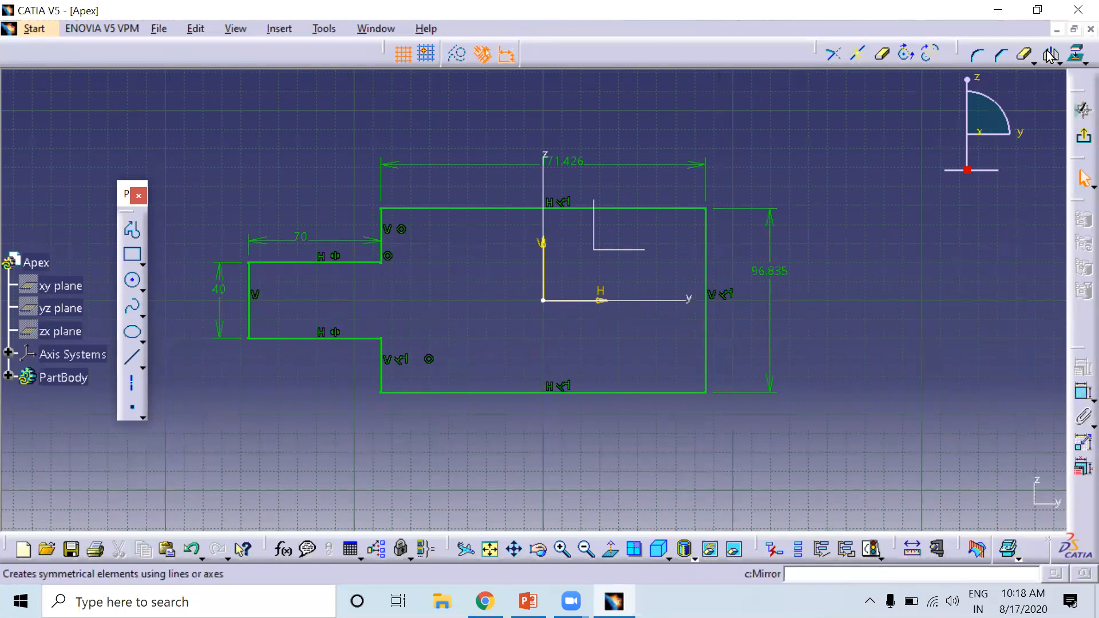
left_click(132, 283)
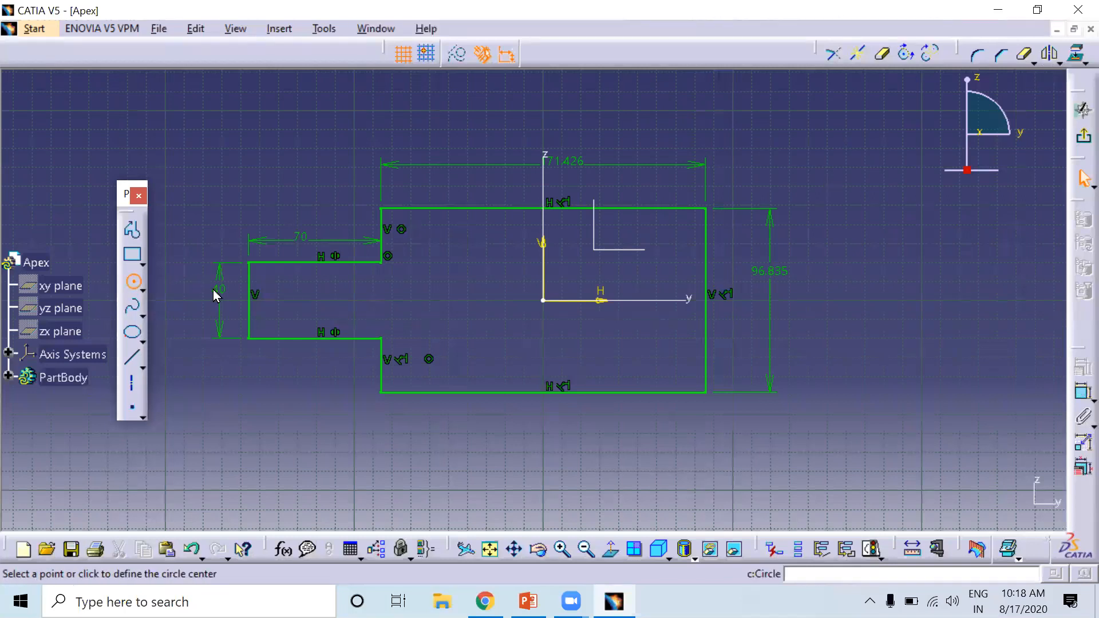
left_click(417, 301)
left_click(451, 281)
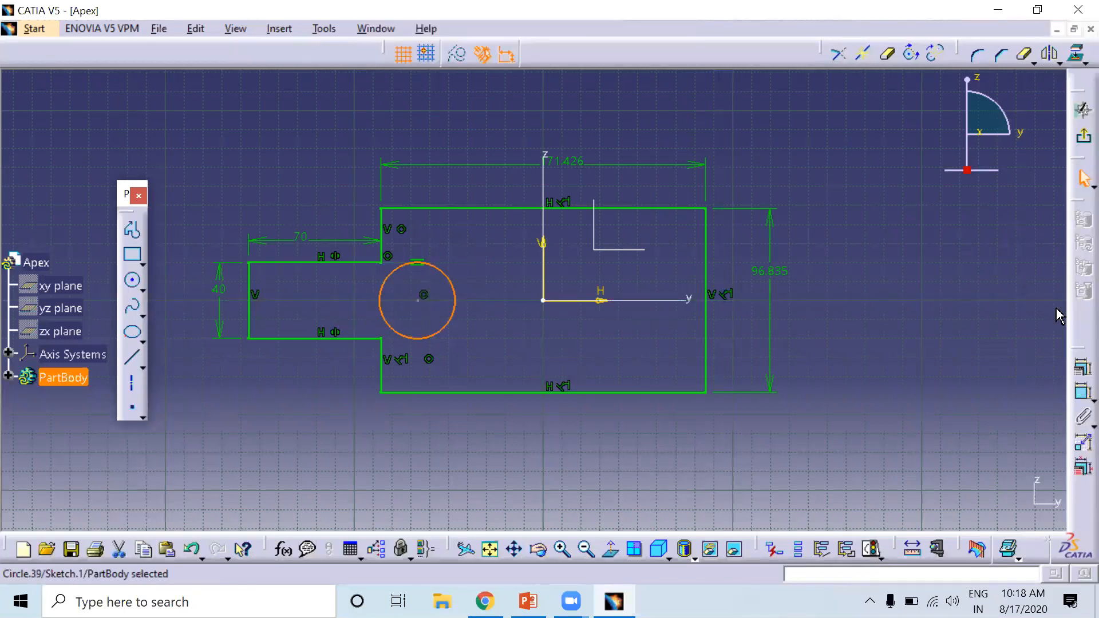
key("ctrl+z")
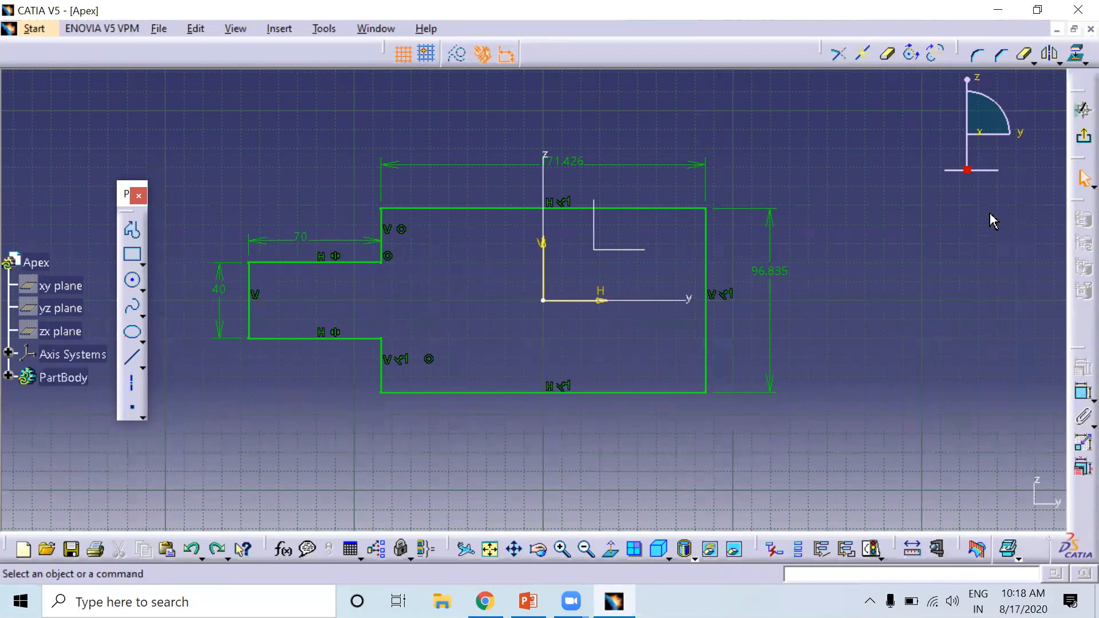
Step: Draw a circle about 29 mm in diameter, centred on the horizontal axis about 46 mm from the origin on the tab side
left_click(138, 282)
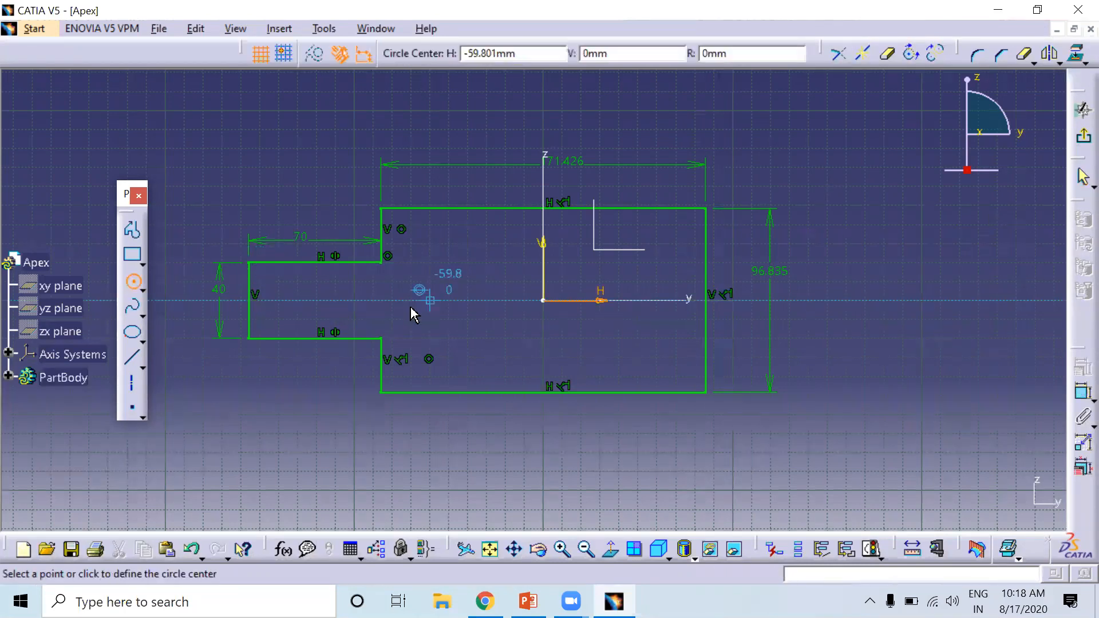
left_click(456, 300)
left_click(467, 274)
Step: Dimension the circle's diameter and set it to 30 mm
left_click(1083, 392)
left_click(464, 275)
left_click(495, 251)
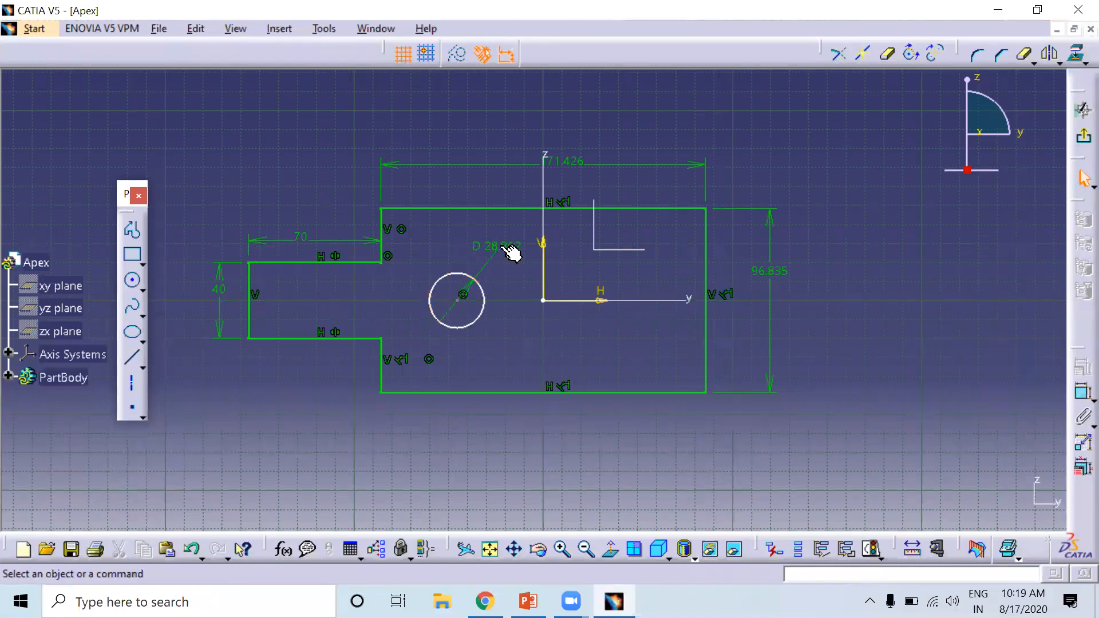
double_click(495, 246)
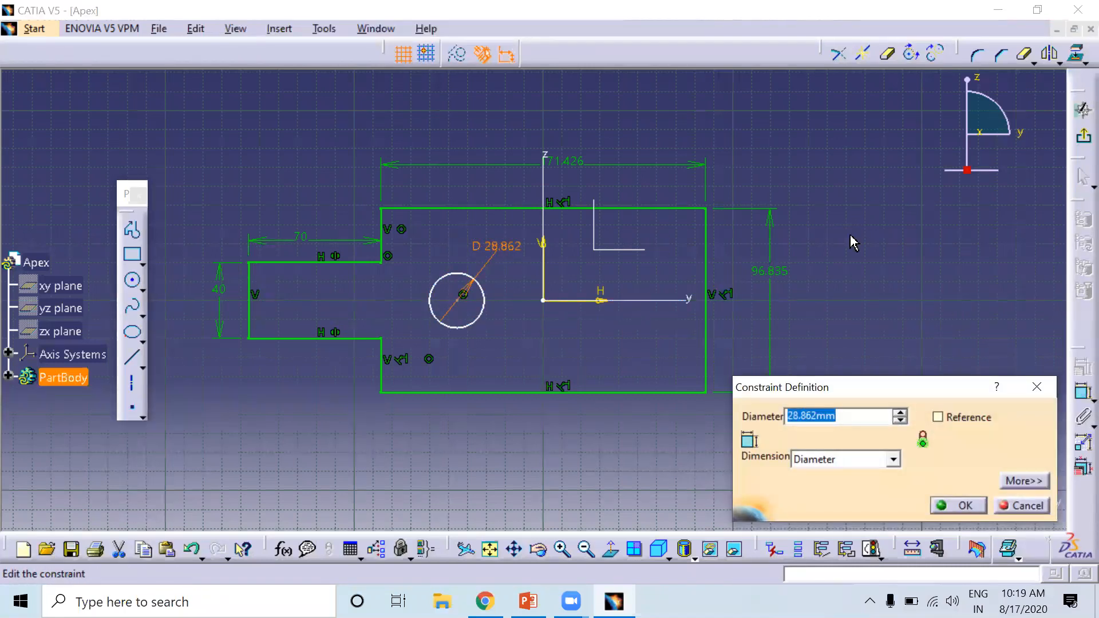
type("30")
key("Return")
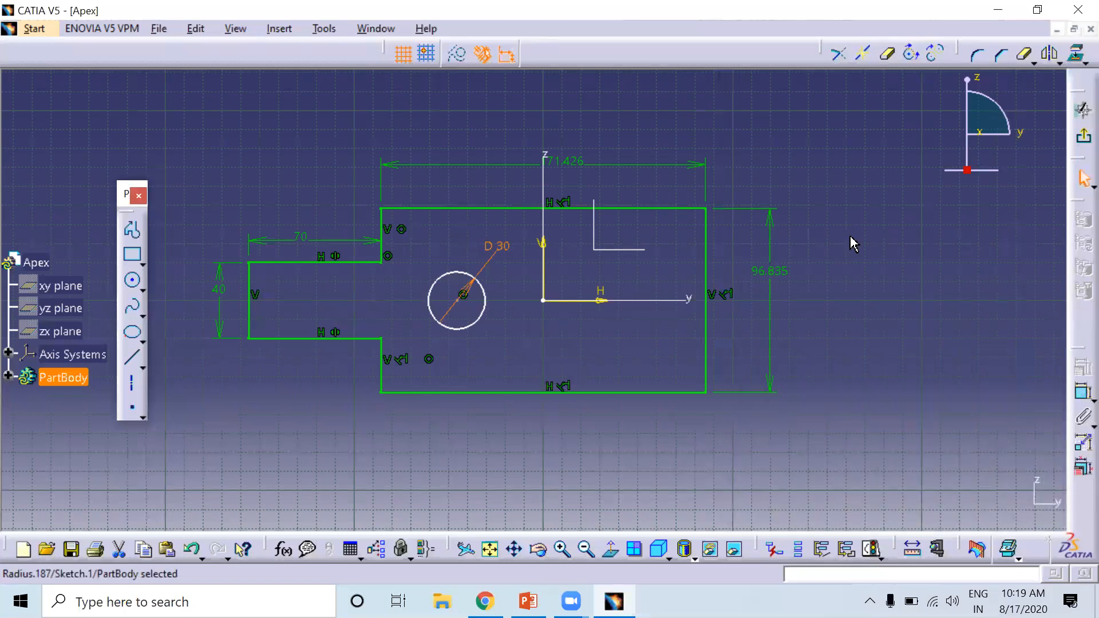
Step: Dimension the horizontal distance from the circle's centre to the vertical axis and set it to 45 mm
left_click(1081, 395)
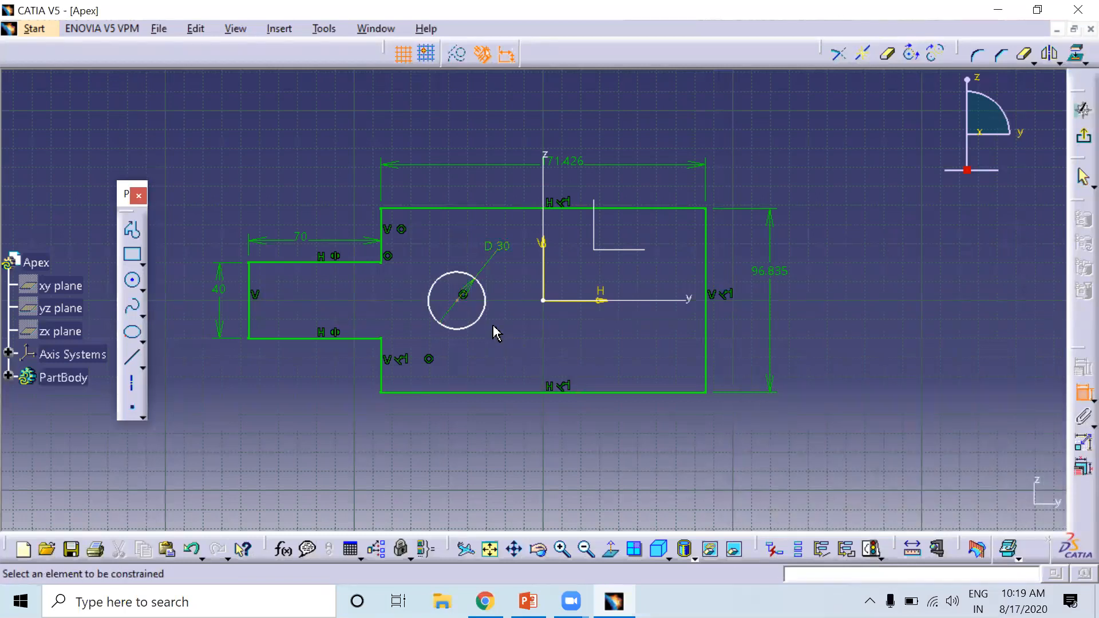
left_click(462, 294)
left_click(543, 307)
double_click(517, 340)
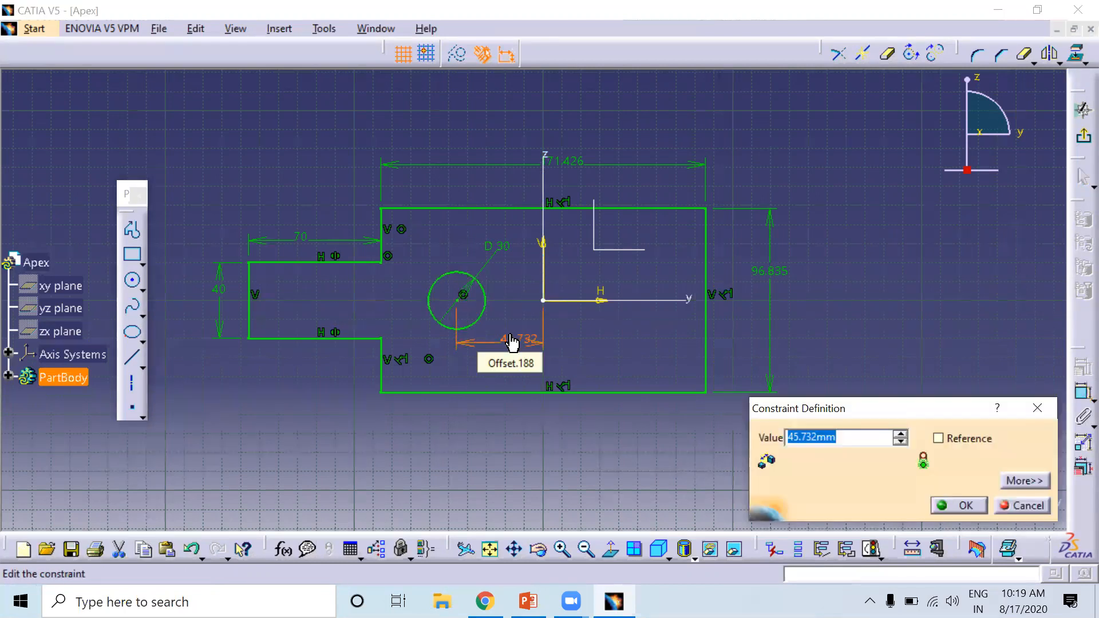
type("45")
key("Return")
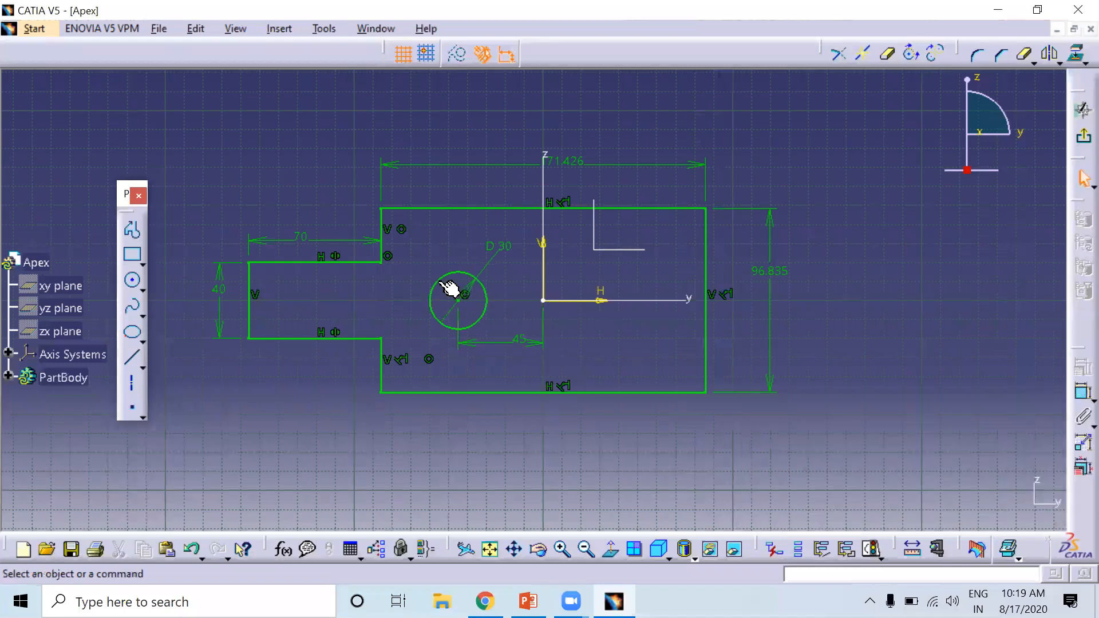
Step: Mirror the 30 mm circle about the vertical axis to the opposite side of the main rectangle
left_click(1049, 55)
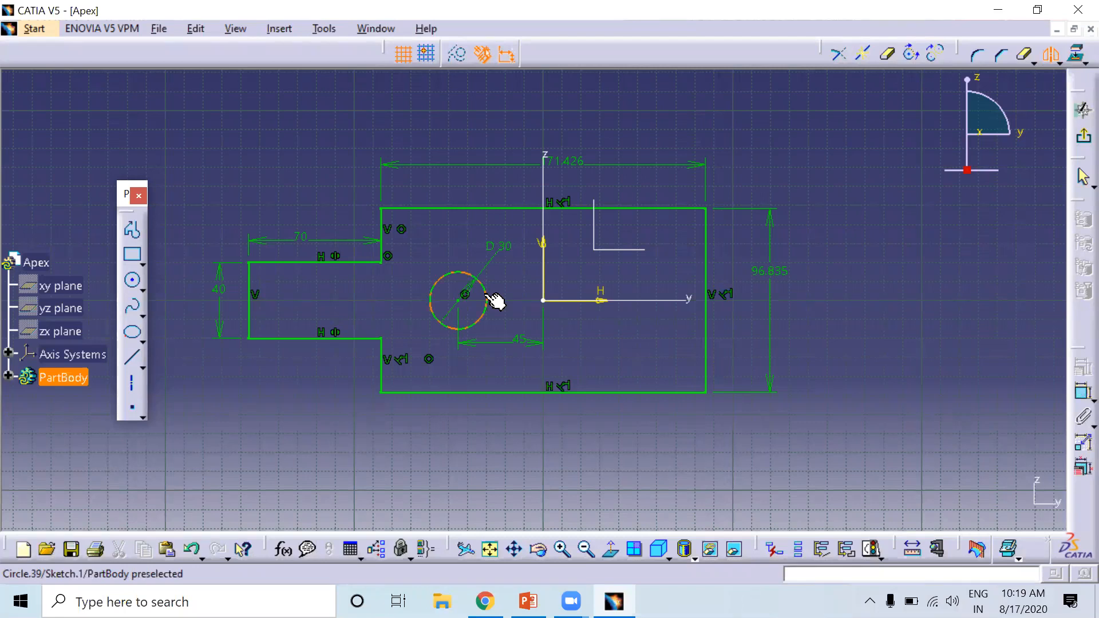
left_click(493, 299)
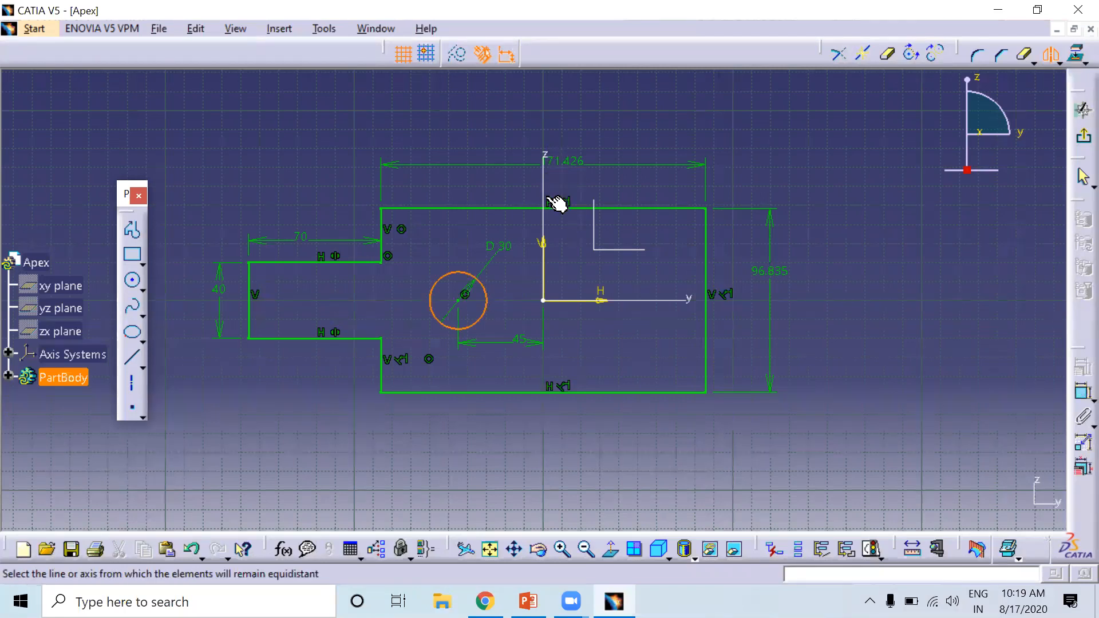
left_click(545, 269)
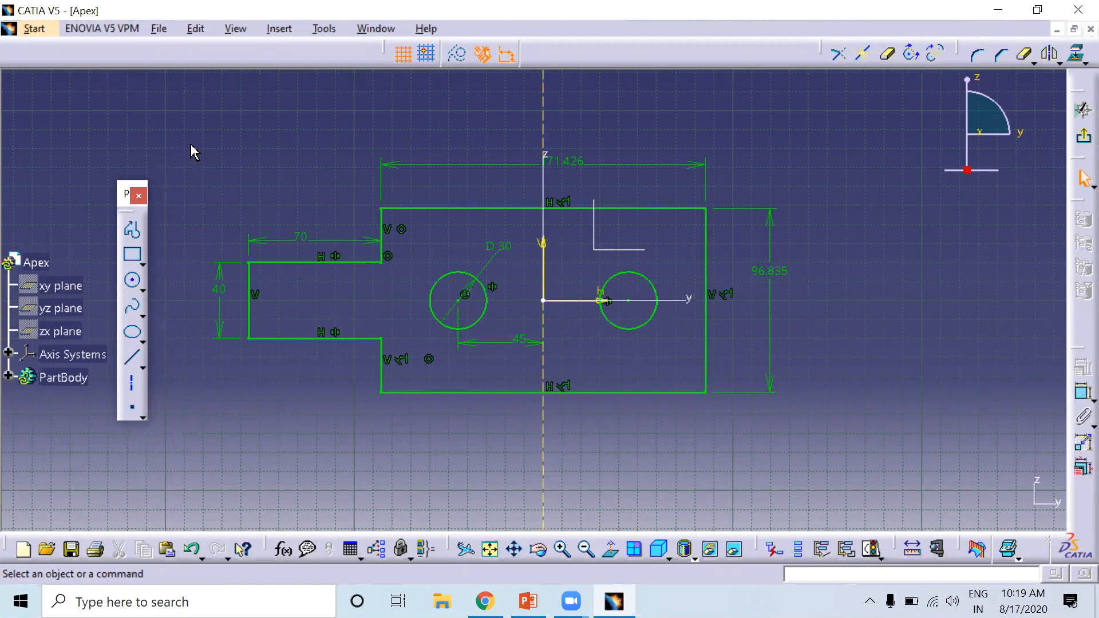
Step: Select the whole sketch profile, including both circles and all constraints
left_click_drag(188, 112, 966, 502)
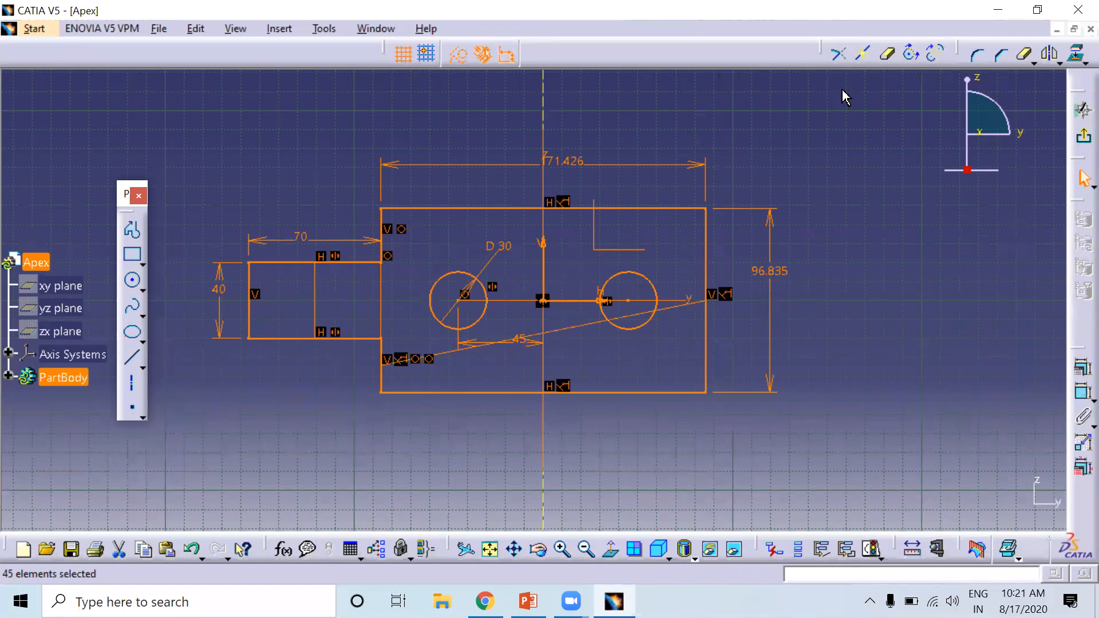
left_click(195, 79)
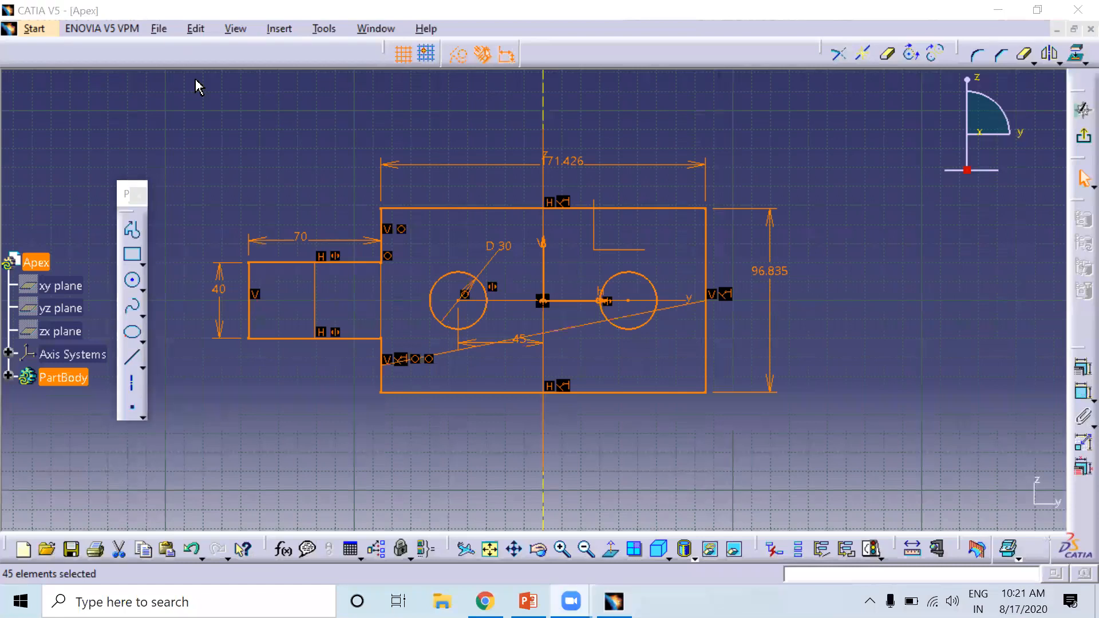